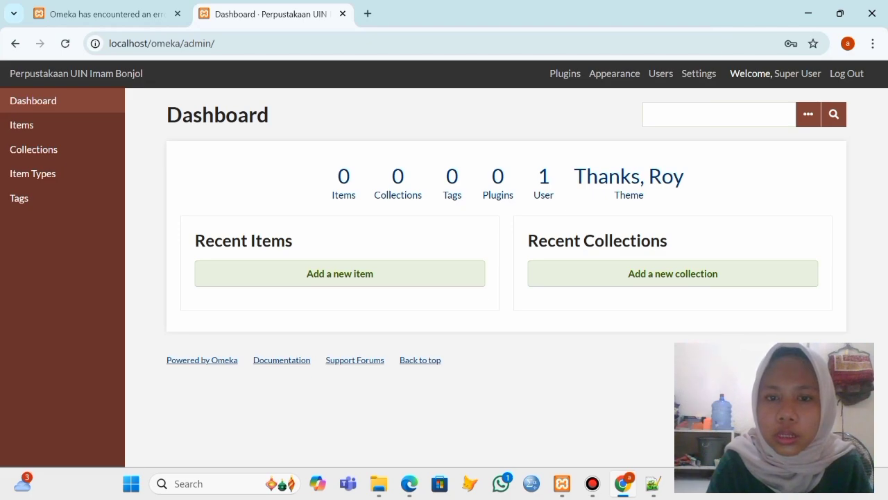
- Find the ImageMagick Directory Path setting on the install form, then switch to the ImageMagick-7.1.1-Q16-HDRI folder window
{"action": "left_click", "coordinate": [699, 74]}
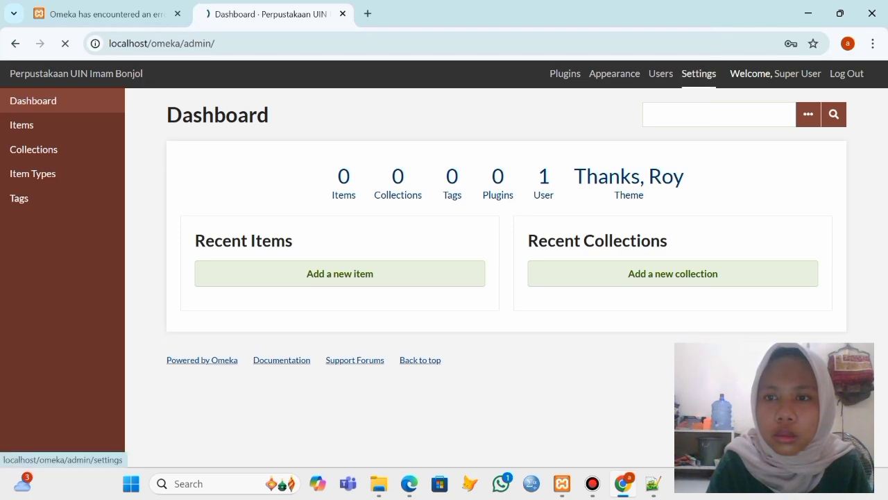
{"action": "scroll", "coordinate": [458, 278], "scroll_direction": "down", "scroll_amount": 4}
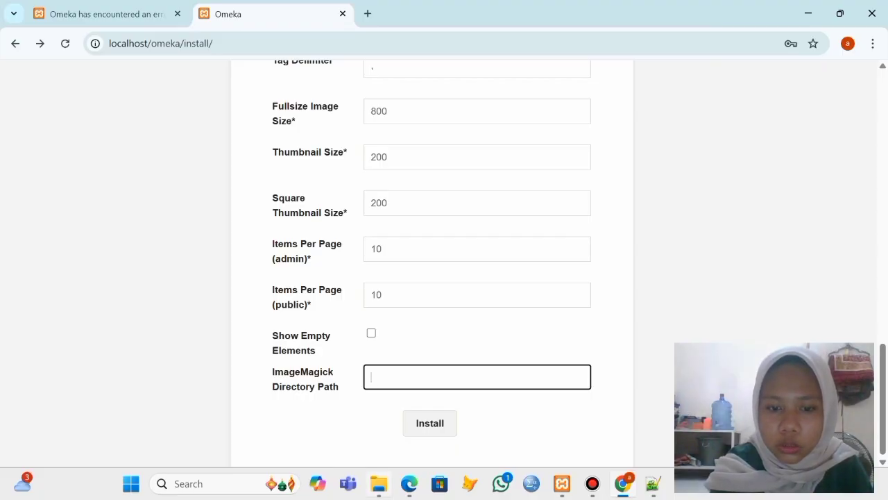
{"action": "left_click", "coordinate": [379, 483]}
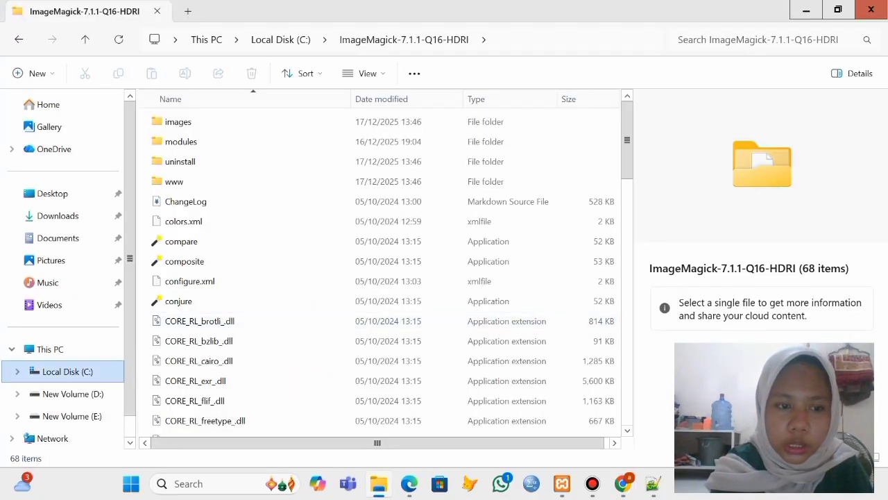
- Open ImageMagick-7.1.1-Q16-HDRI from Local Disk (C:) and show its full path C:\ImageMagick-7.1.1-Q16-HDRI
{"action": "left_click", "coordinate": [67, 371]}
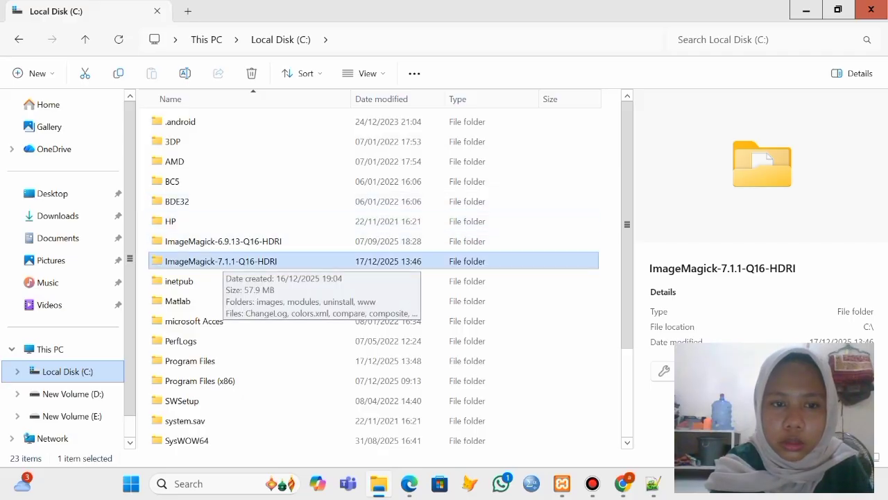
{"action": "key", "text": "Return"}
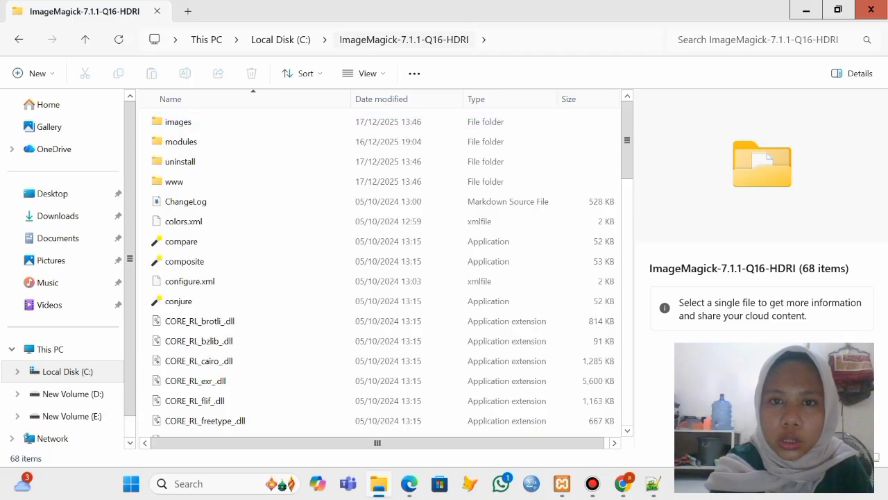
{"action": "left_click", "coordinate": [555, 40]}
{"action": "key", "text": "ctrl+c"}
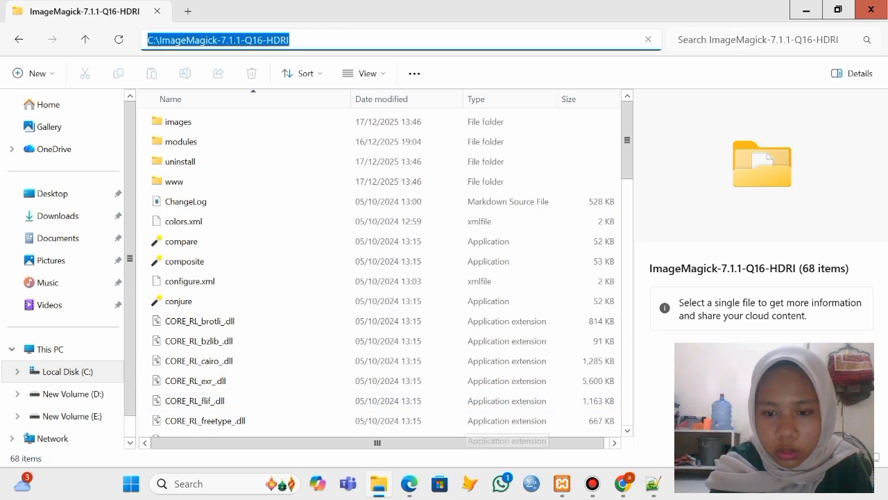
- Paste C:\ImageMagick-7.1.1-Q16-HDRI as the ImageMagick Directory Path and submit the Omeka install form
{"action": "left_click", "coordinate": [622, 484]}
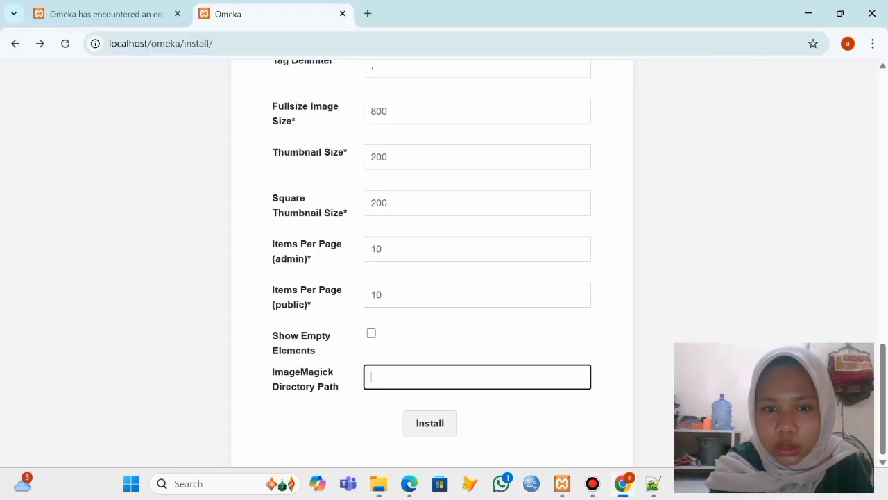
{"action": "left_click", "coordinate": [477, 377]}
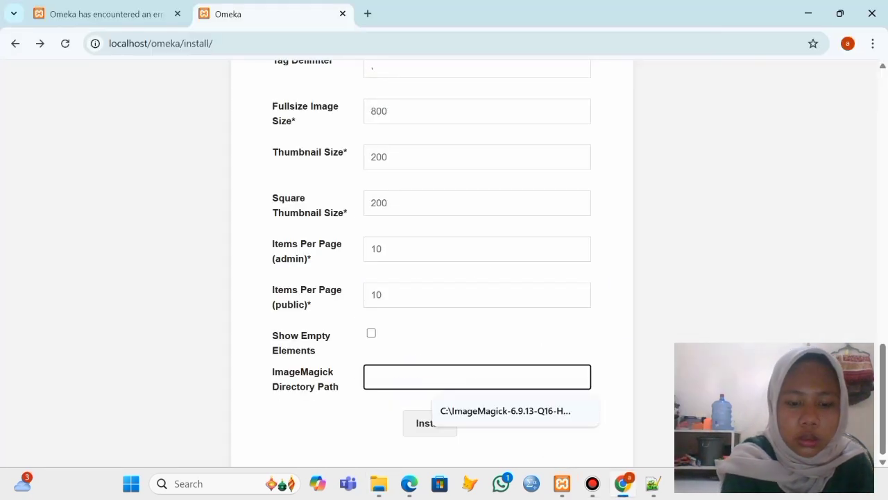
{"action": "key", "text": "ctrl+v"}
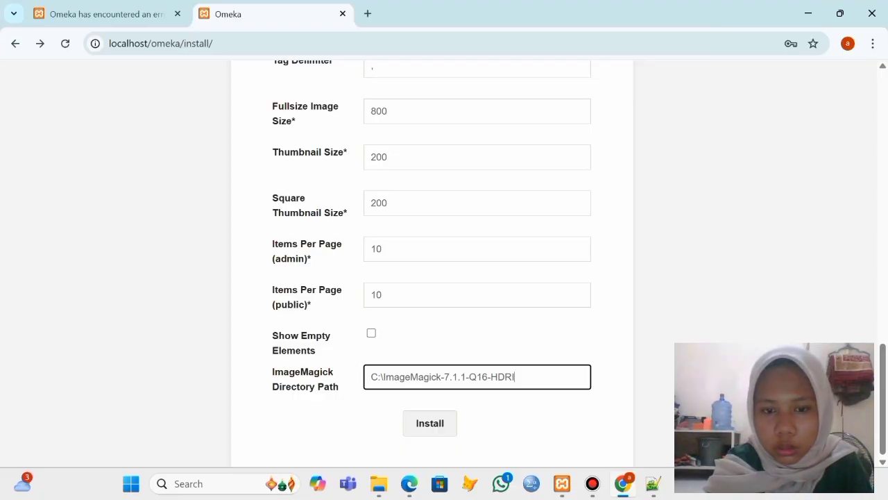
{"action": "key", "text": "Return"}
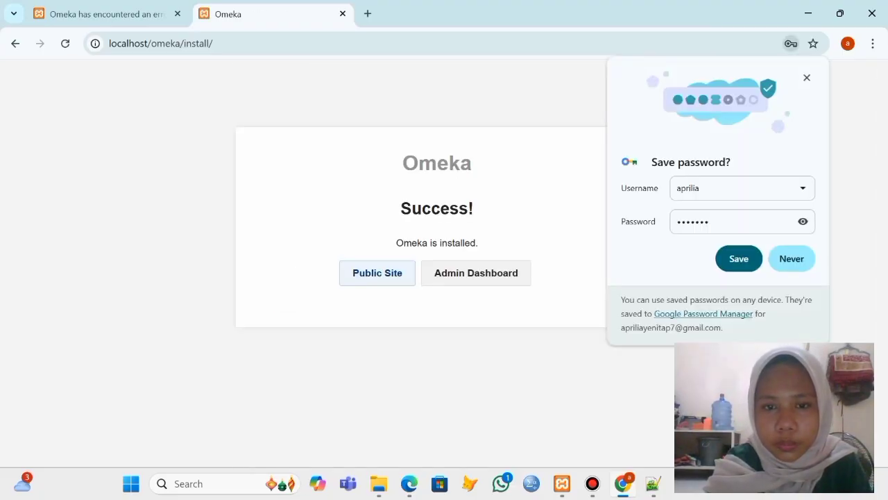
{"action": "left_click", "coordinate": [806, 77]}
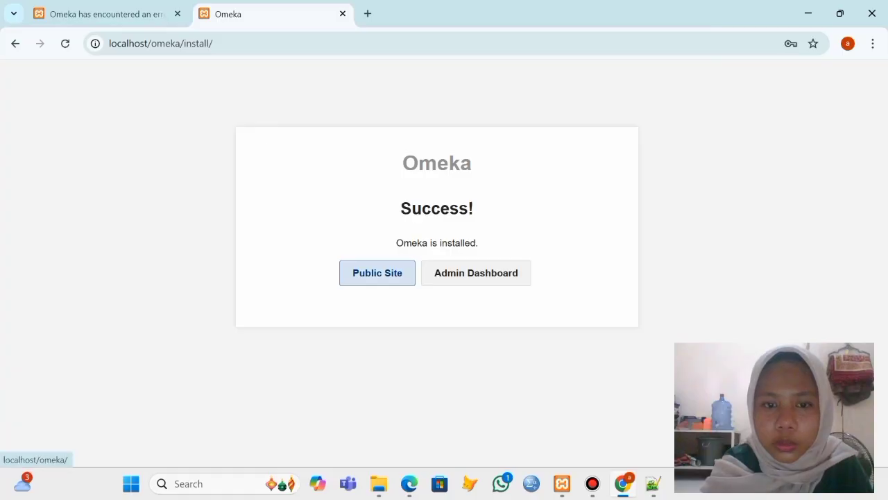
- Preview the newly installed public site, then return and open the admin Dashboard
{"action": "left_click", "coordinate": [378, 273]}
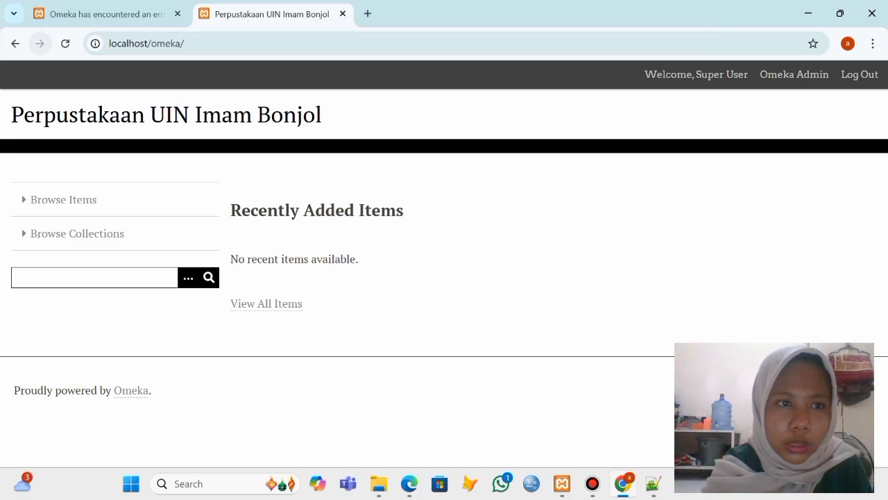
{"action": "left_click", "coordinate": [15, 43]}
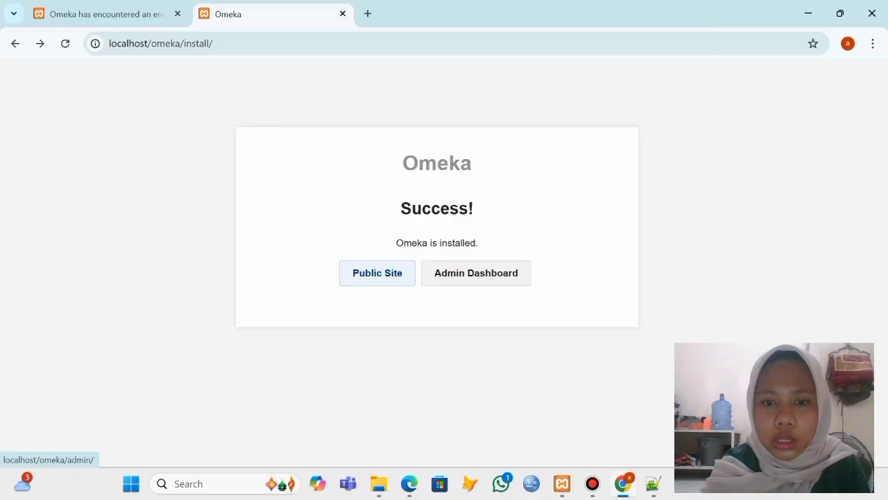
{"action": "left_click", "coordinate": [477, 273]}
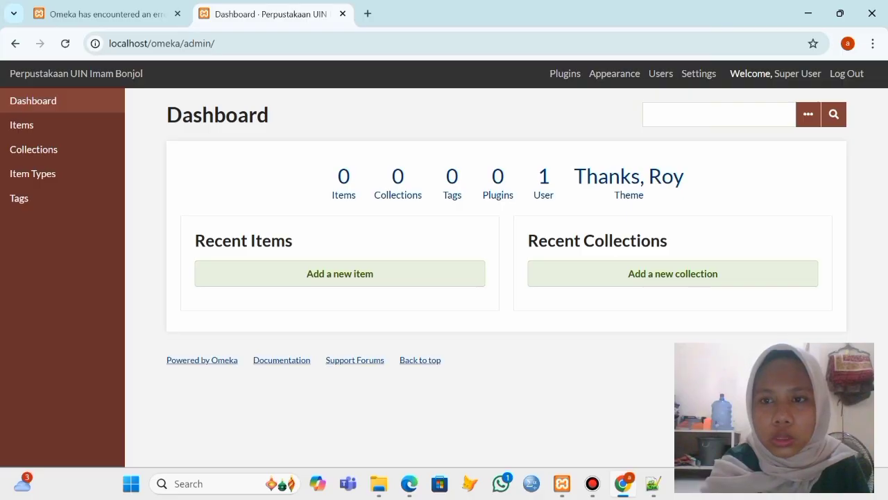
- Replace the old ImageMagick 6.9.13 path in General Settings with C:\ImageMagick-7.1.1-Q16-HDRI and test it
{"action": "left_click", "coordinate": [698, 73]}
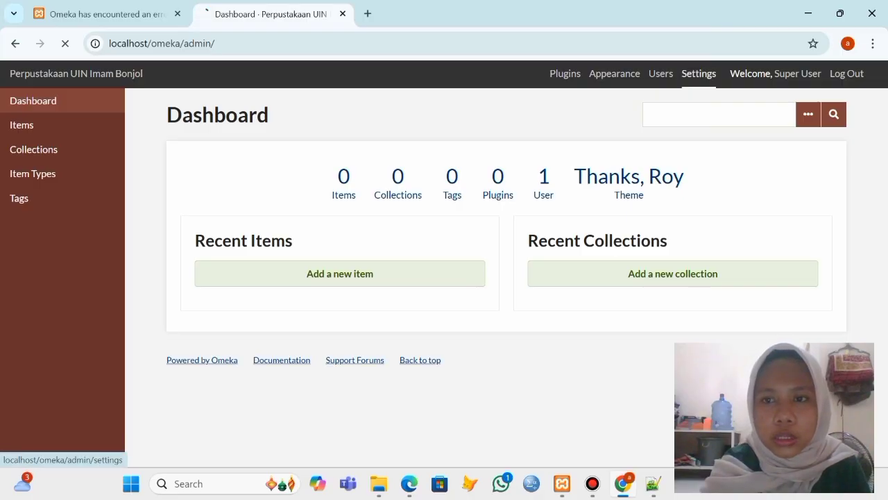
{"action": "scroll", "coordinate": [485, 209], "scroll_direction": "down", "scroll_amount": 4}
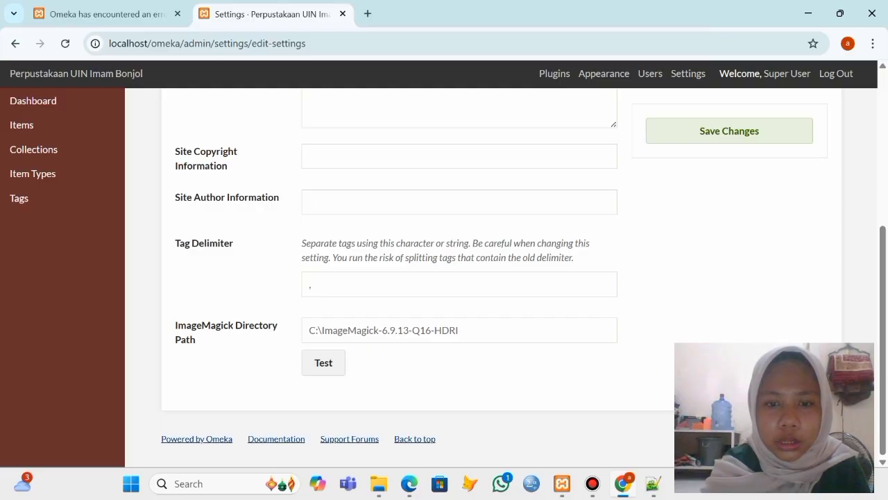
{"action": "left_click", "coordinate": [460, 331]}
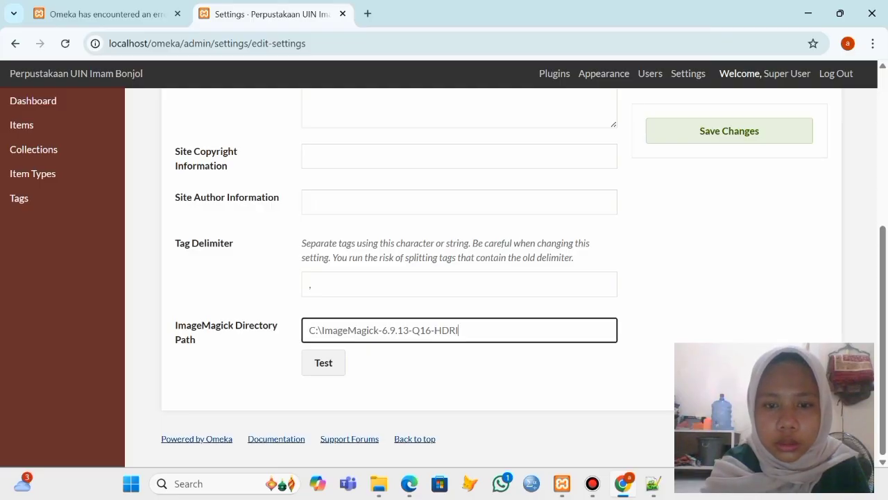
{"action": "key", "text": "BackSpace"}
{"action": "key", "text": "BackSpace"}
{"action": "key", "text": "BackSpace"}
{"action": "key", "text": "BackSpace"}
{"action": "key", "text": "BackSpace"}
{"action": "key", "text": "BackSpace"}
{"action": "key", "text": "BackSpace"}
{"action": "key", "text": "BackSpace"}
{"action": "key", "text": "BackSpace"}
{"action": "key", "text": "BackSpace"}
{"action": "key", "text": "BackSpace"}
{"action": "key", "text": "BackSpace"}
{"action": "key", "text": "BackSpace"}
{"action": "key", "text": "BackSpace"}
{"action": "key", "text": "BackSpace"}
{"action": "key", "text": "BackSpace"}
{"action": "key", "text": "BackSpace"}
{"action": "key", "text": "BackSpace"}
{"action": "key", "text": "BackSpace"}
{"action": "key", "text": "BackSpace"}
{"action": "key", "text": "BackSpace"}
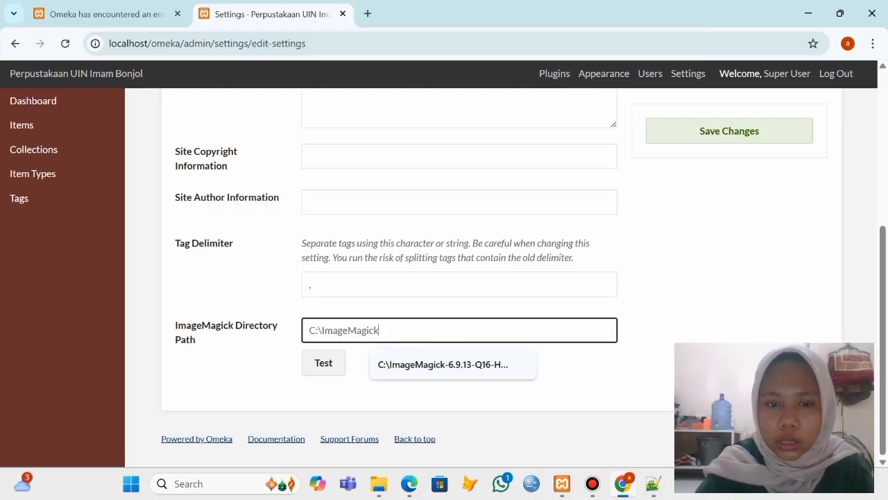
{"action": "key", "text": "ctrl+v"}
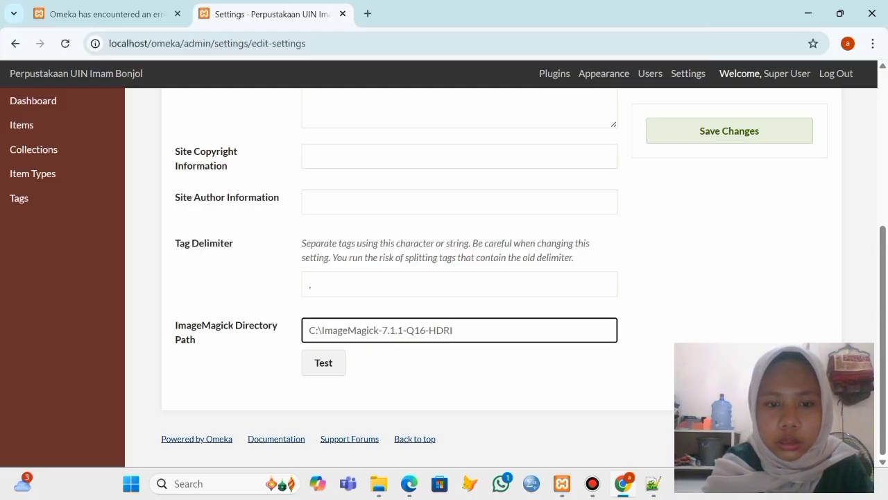
{"action": "left_click", "coordinate": [323, 363]}
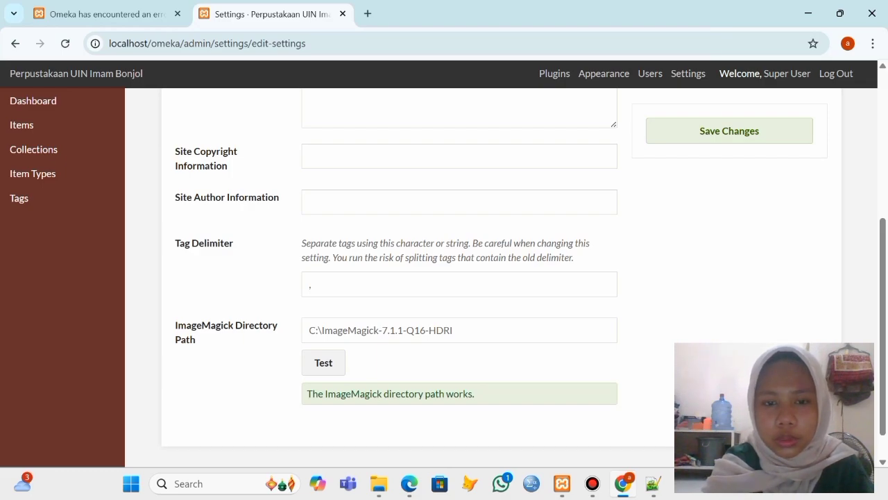
{"action": "scroll", "coordinate": [444, 278], "scroll_direction": "up", "scroll_amount": 4}
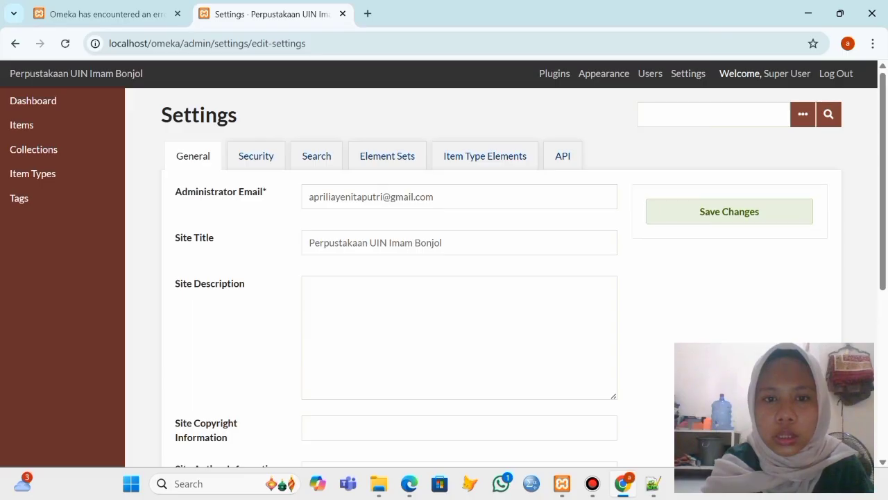
{"action": "scroll", "coordinate": [444, 278], "scroll_direction": "down", "scroll_amount": 4}
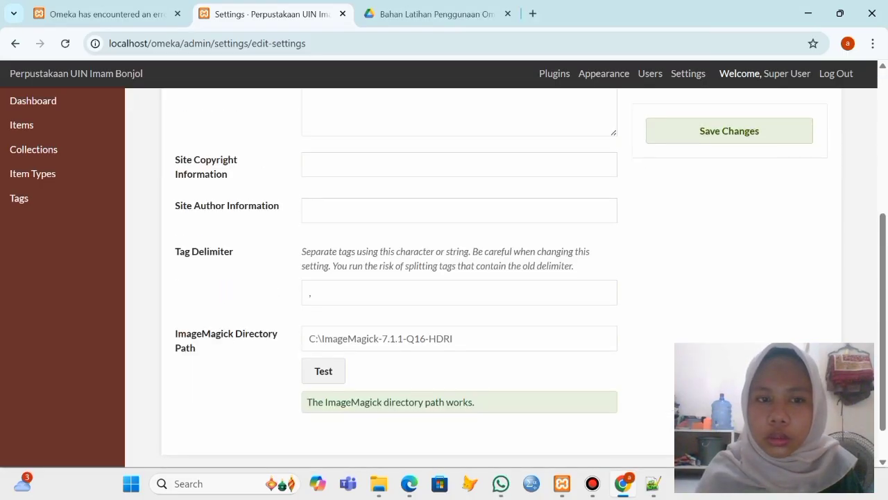
{"action": "scroll", "coordinate": [444, 278], "scroll_direction": "up", "scroll_amount": 1}
{"action": "scroll", "coordinate": [444, 277], "scroll_direction": "up", "scroll_amount": 1}
{"action": "scroll", "coordinate": [444, 277], "scroll_direction": "down", "scroll_amount": 2}
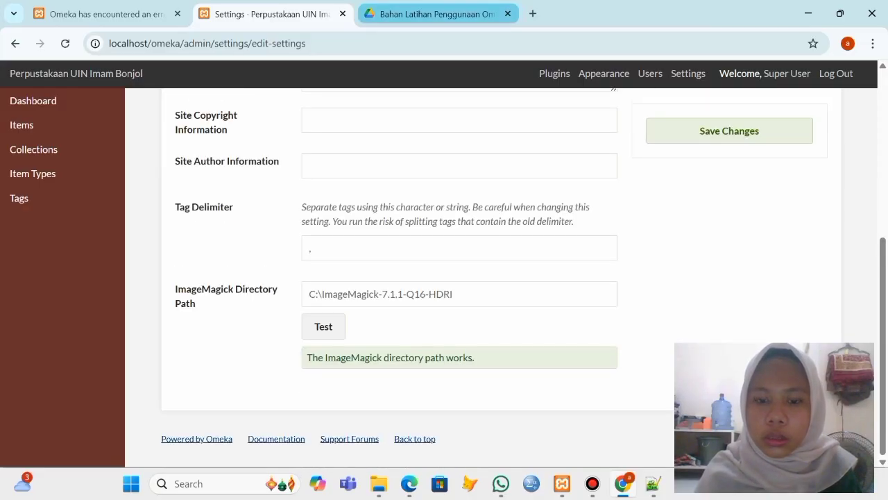
- Download the 142 MB Bahan Latihan Penggunaan Omeka Classic.rar from Drive despite the scan warning and open its folder
{"action": "left_click", "coordinate": [437, 14]}
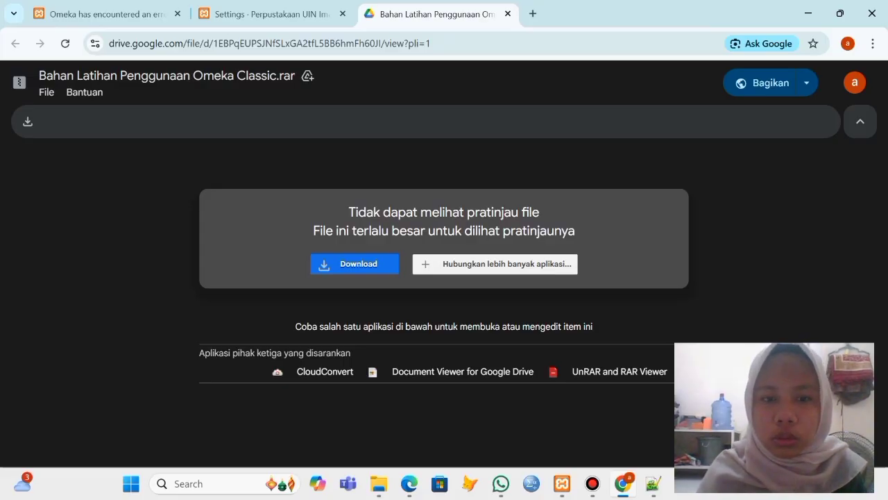
{"action": "left_click", "coordinate": [354, 263]}
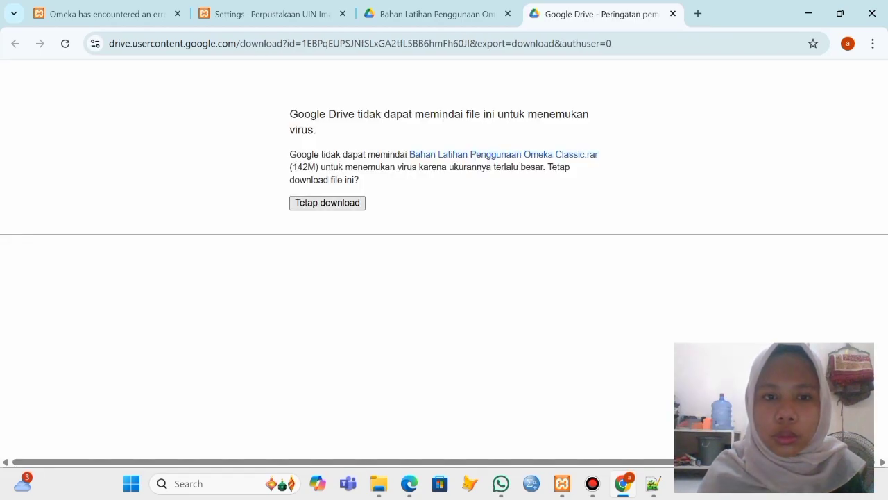
{"action": "left_click", "coordinate": [328, 203]}
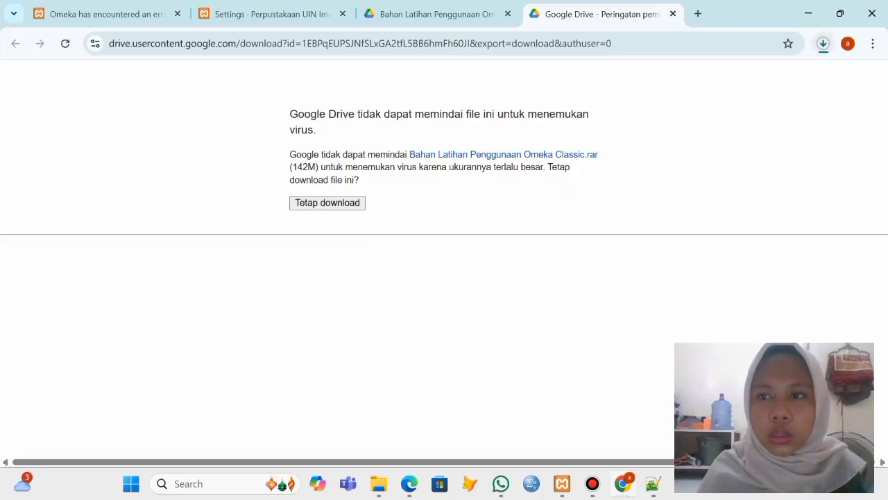
{"action": "left_click", "coordinate": [823, 43]}
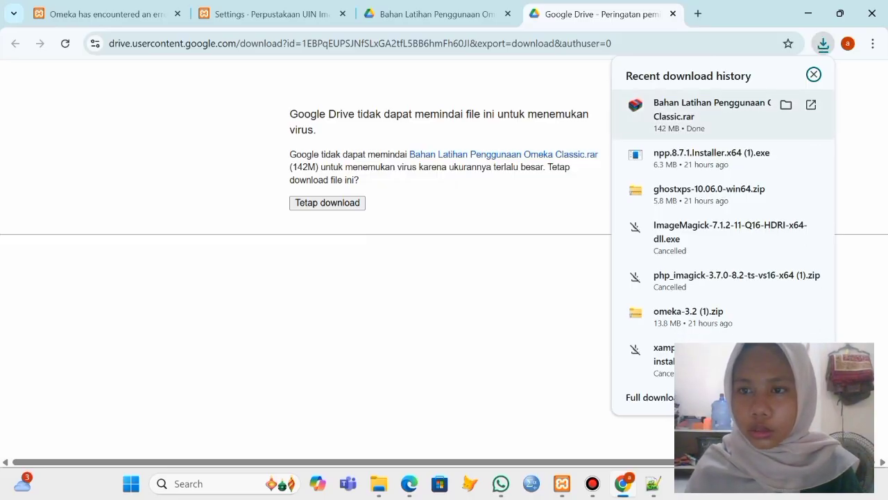
{"action": "left_click", "coordinate": [787, 105]}
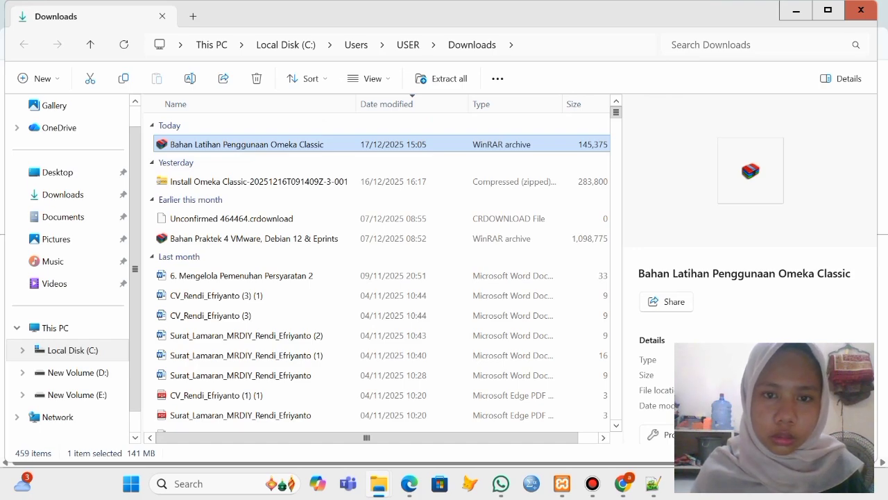
- Copy the Bahan Latihan Penggunaan Omeka Classic archive from Downloads to New Volume (D:) and open it with WinRAR
{"action": "right_click", "coordinate": [435, 144]}
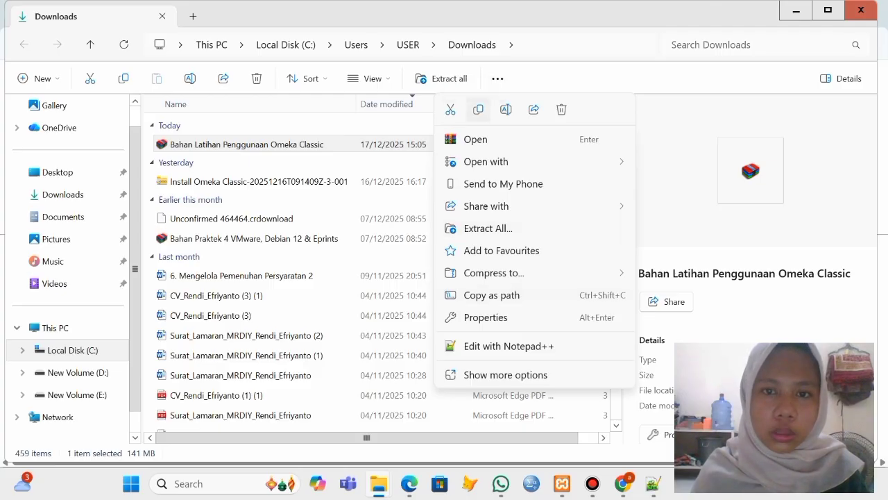
{"action": "left_click", "coordinate": [478, 110]}
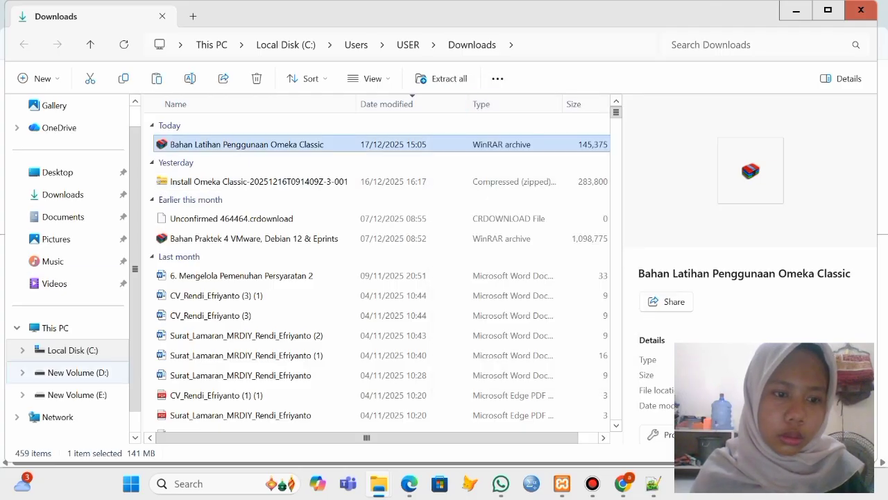
{"action": "left_click", "coordinate": [77, 372]}
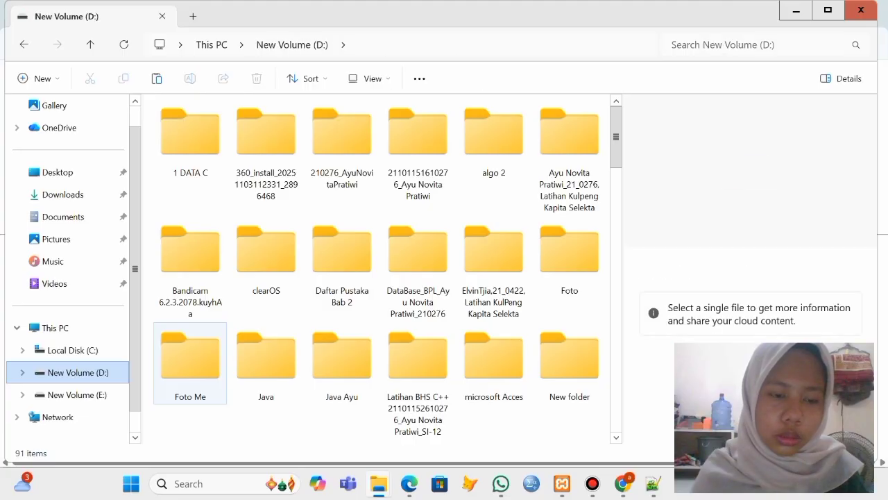
{"action": "scroll", "coordinate": [208, 333], "scroll_direction": "down", "scroll_amount": 3}
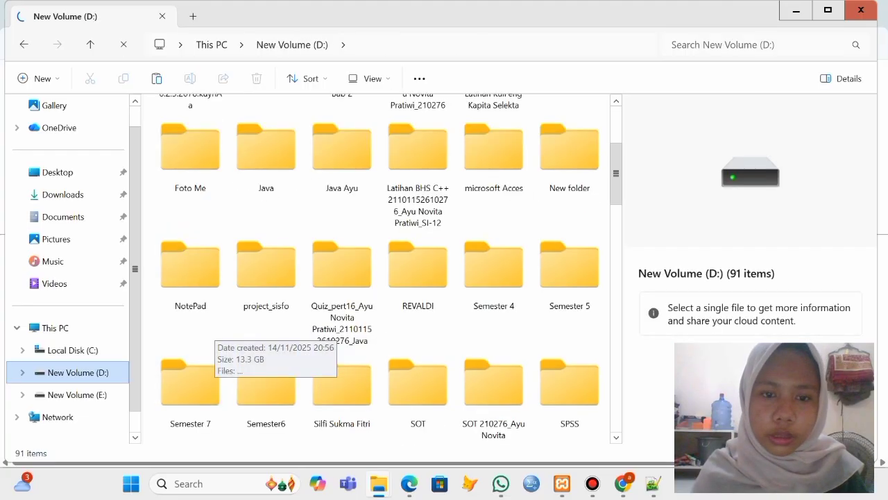
{"action": "scroll", "coordinate": [211, 336], "scroll_direction": "down", "scroll_amount": 10}
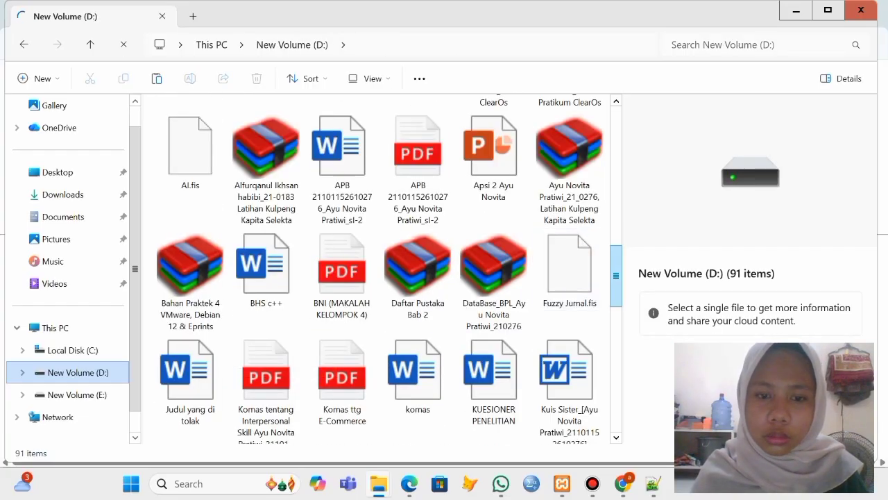
{"action": "scroll", "coordinate": [212, 337], "scroll_direction": "down", "scroll_amount": 5}
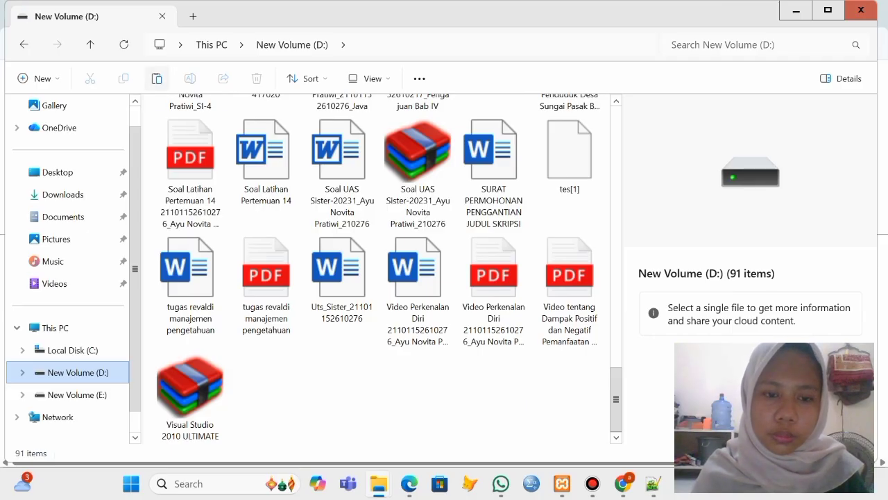
{"action": "left_click", "coordinate": [157, 78]}
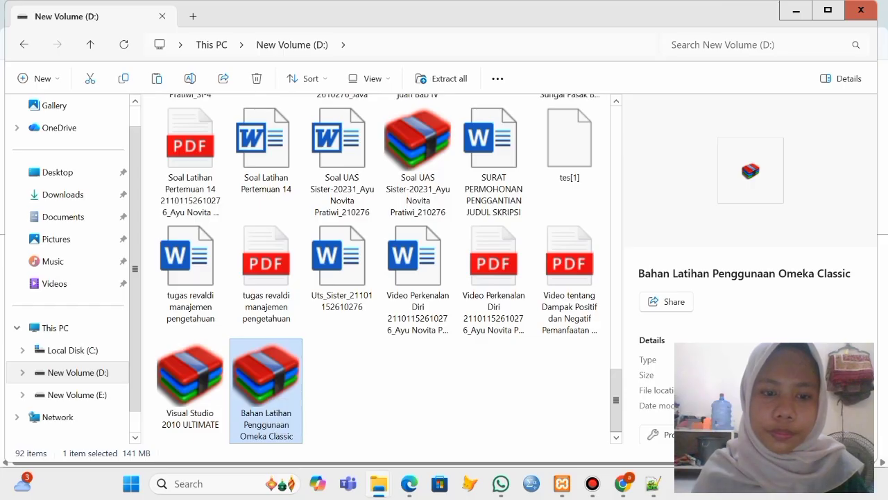
{"action": "right_click", "coordinate": [266, 391]}
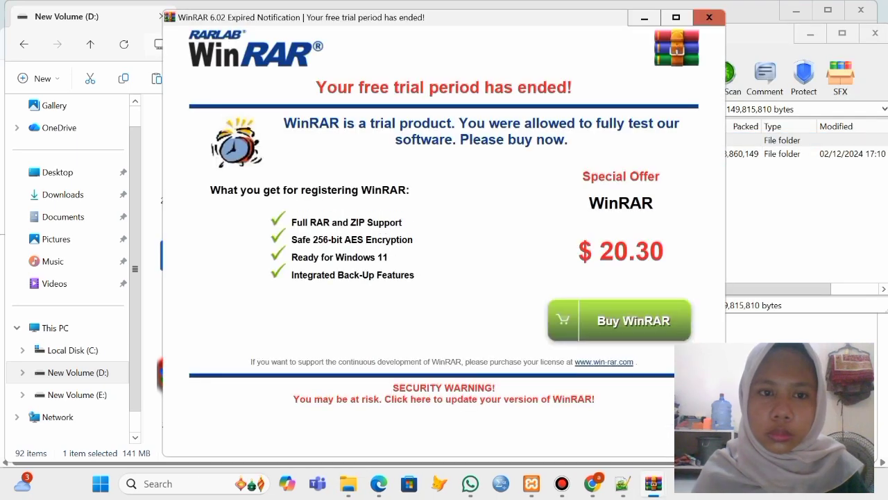
- Dismiss the WinRAR trial notice and open the Bahan Latihan Penggunaan Omeka Classic folder inside the archive
{"action": "left_click", "coordinate": [709, 17]}
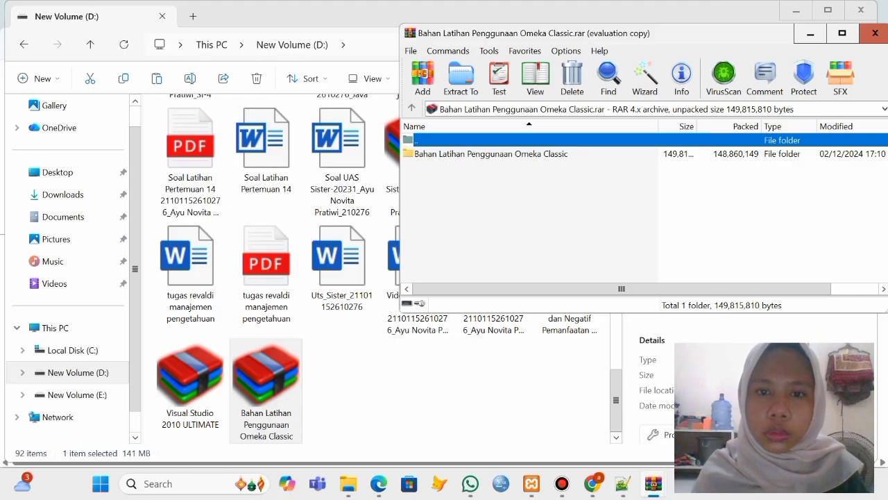
{"action": "scroll", "coordinate": [646, 208], "scroll_direction": "right", "scroll_amount": 2}
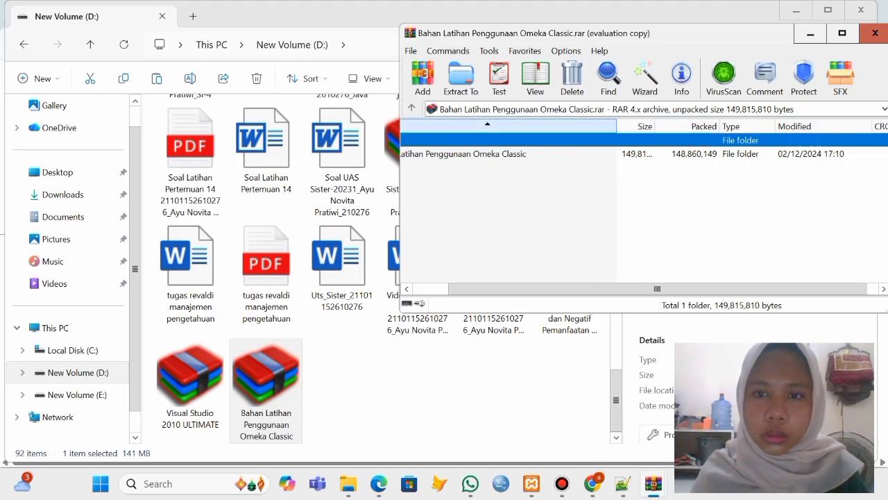
{"action": "scroll", "coordinate": [645, 208], "scroll_direction": "left", "scroll_amount": 2}
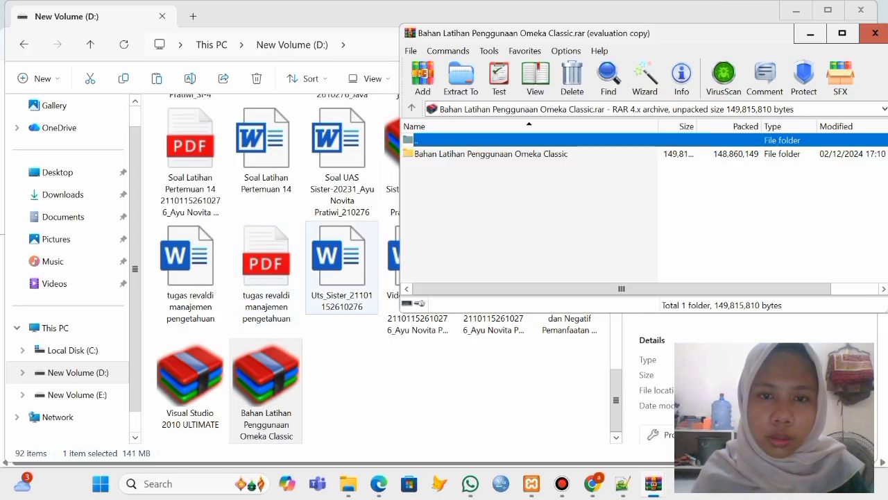
{"action": "double_click", "coordinate": [490, 154]}
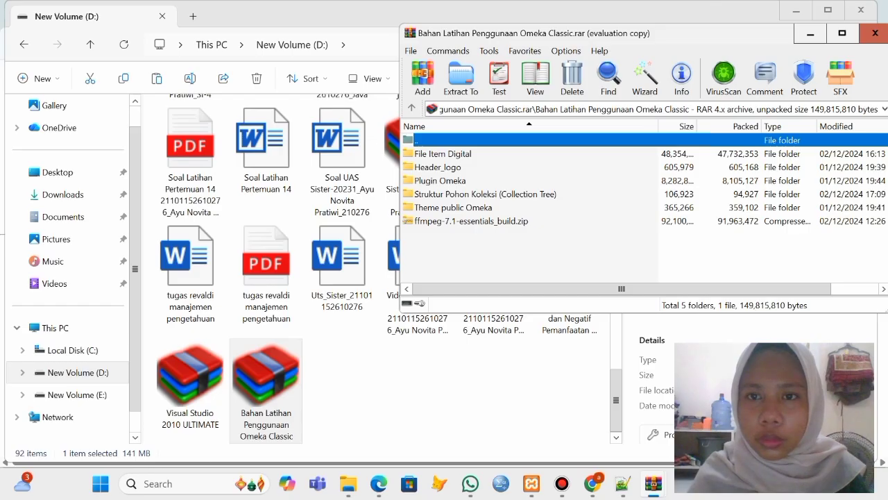
{"action": "left_click_drag", "start_coordinate": [584, 35], "coordinate": [462, 37]}
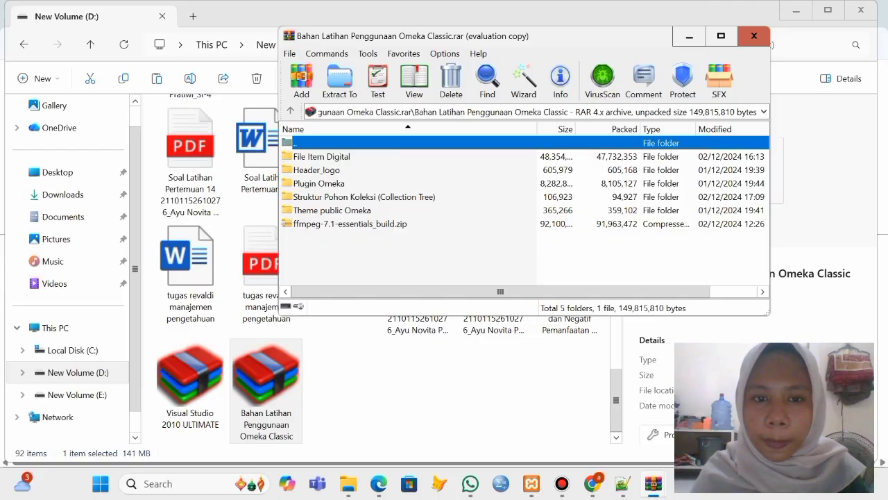
- Extract ffmpeg-7.1-essentials_build.zip to the root of Local Disk (C:)
{"action": "left_click", "coordinate": [350, 223]}
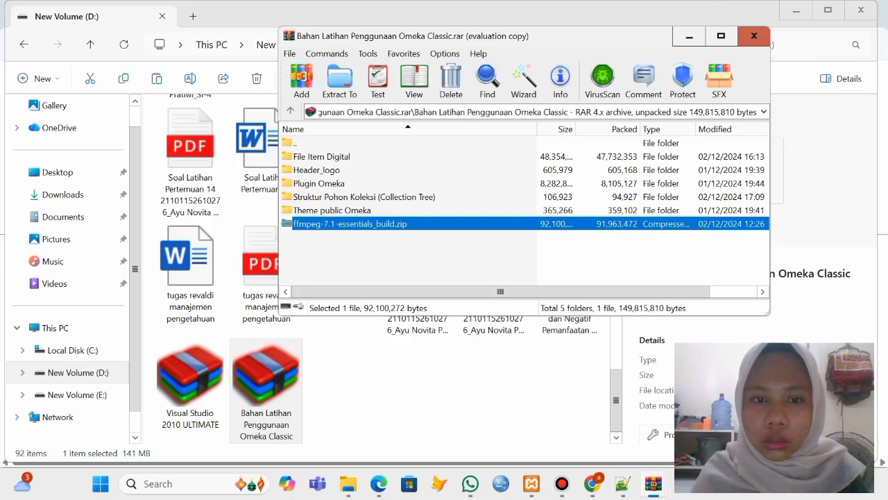
{"action": "right_click", "coordinate": [363, 225]}
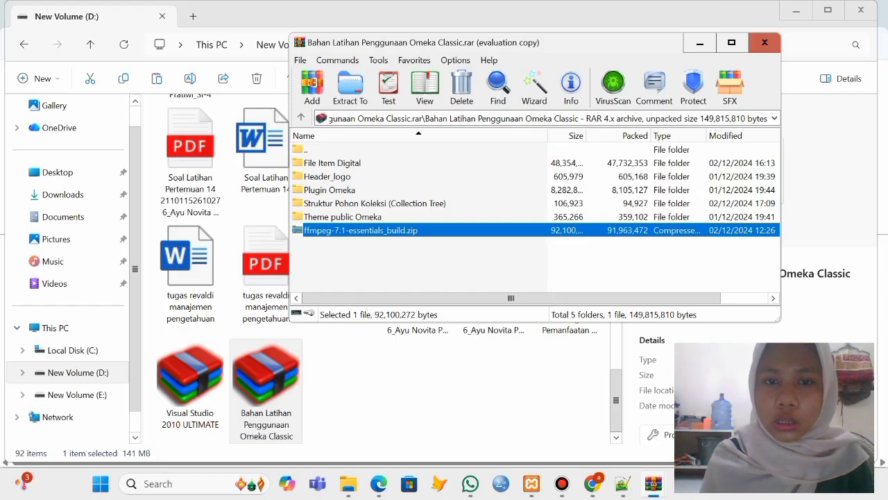
{"action": "right_click", "coordinate": [395, 227]}
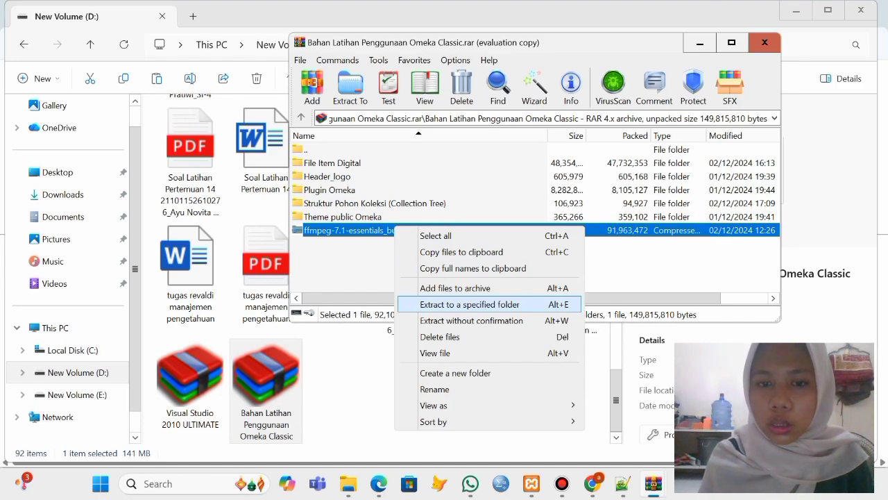
{"action": "left_click", "coordinate": [469, 304]}
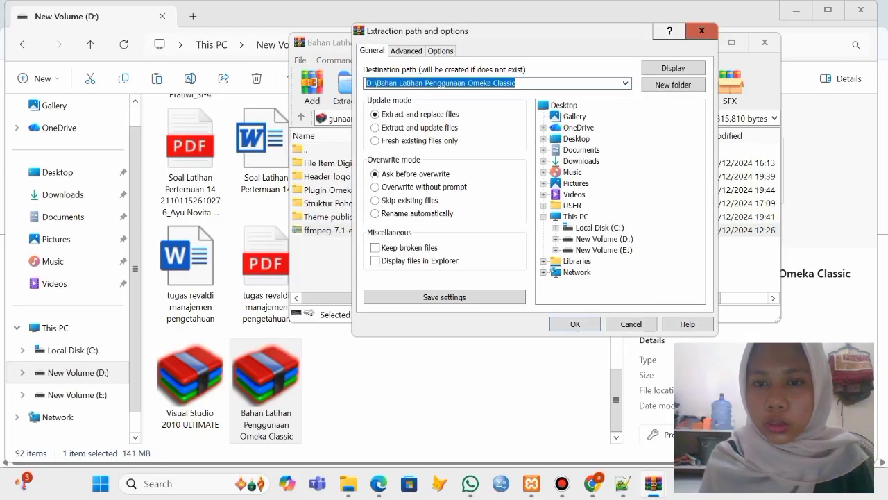
{"action": "left_click", "coordinate": [600, 228]}
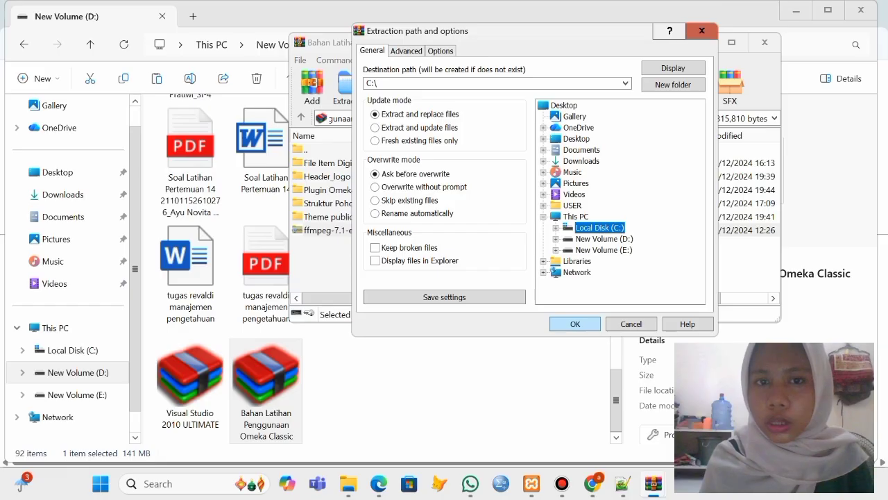
{"action": "left_click", "coordinate": [575, 324]}
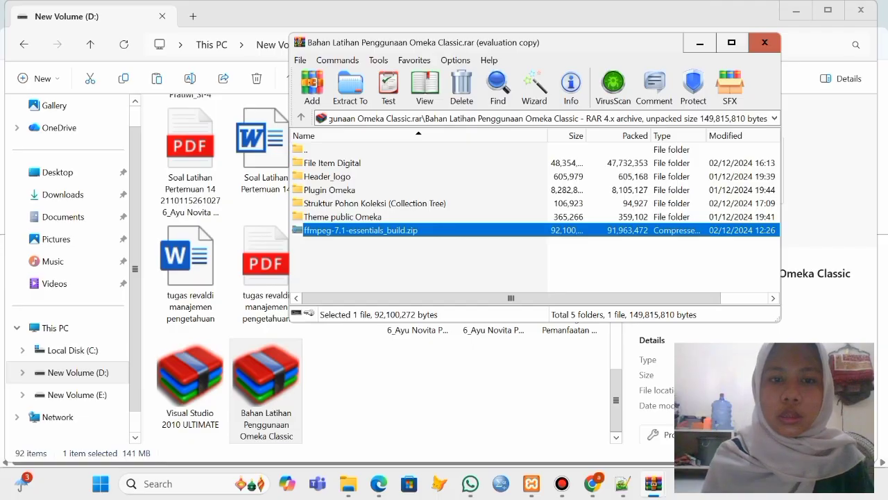
{"action": "left_click", "coordinate": [402, 392]}
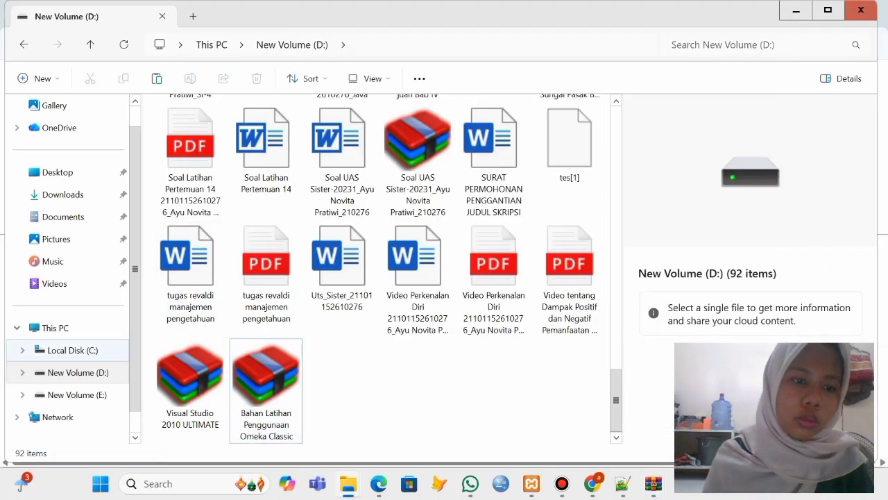
- Navigate to C:\ffmpeg-7.1-essentials_build.zip\ffmpeg-7.1-essentials_build\bin showing ffmpeg, ffplay and ffprobe
{"action": "left_click", "coordinate": [73, 350]}
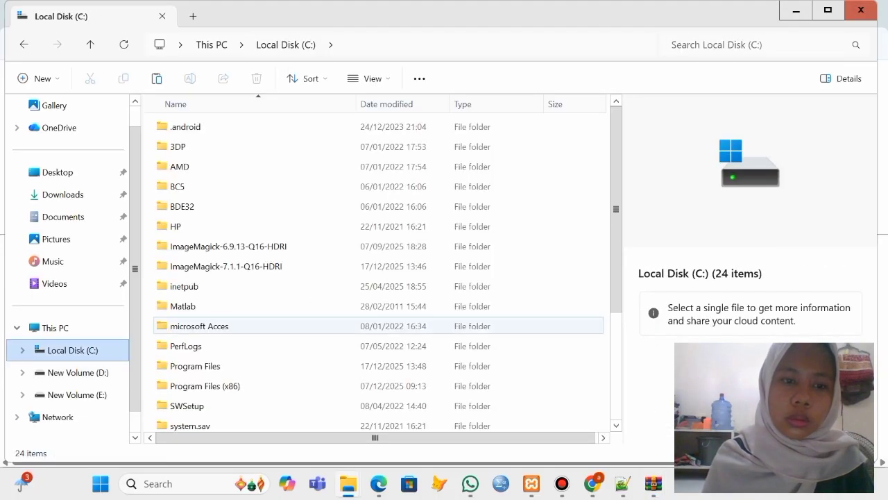
{"action": "scroll", "coordinate": [278, 326], "scroll_direction": "down", "scroll_amount": 3}
{"action": "scroll", "coordinate": [236, 326], "scroll_direction": "down", "scroll_amount": 1}
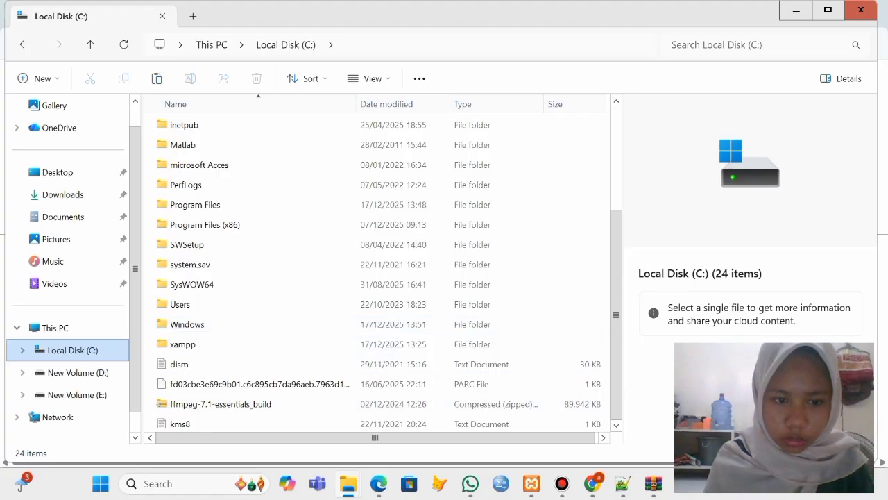
{"action": "double_click", "coordinate": [229, 404]}
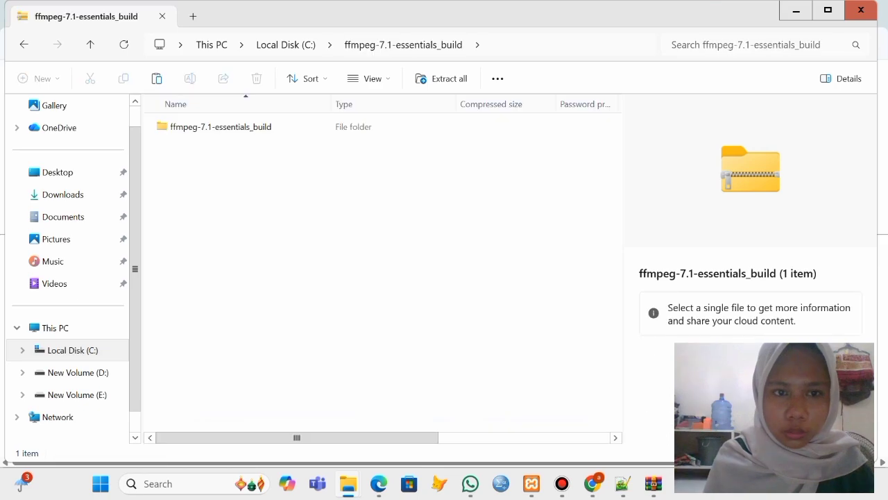
{"action": "double_click", "coordinate": [221, 127]}
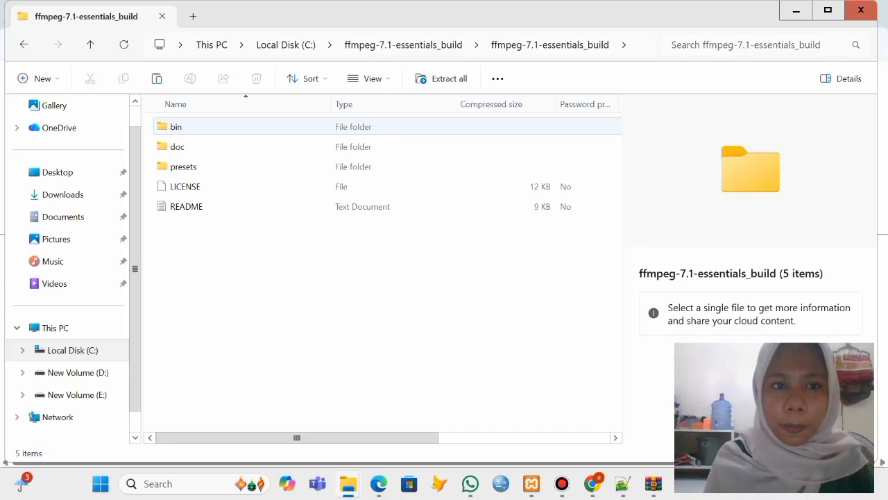
{"action": "left_click", "coordinate": [221, 127]}
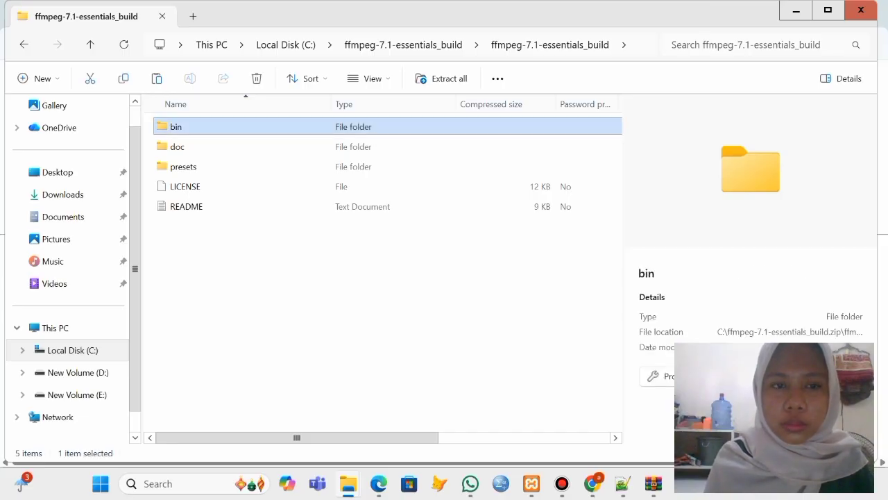
{"action": "double_click", "coordinate": [220, 127]}
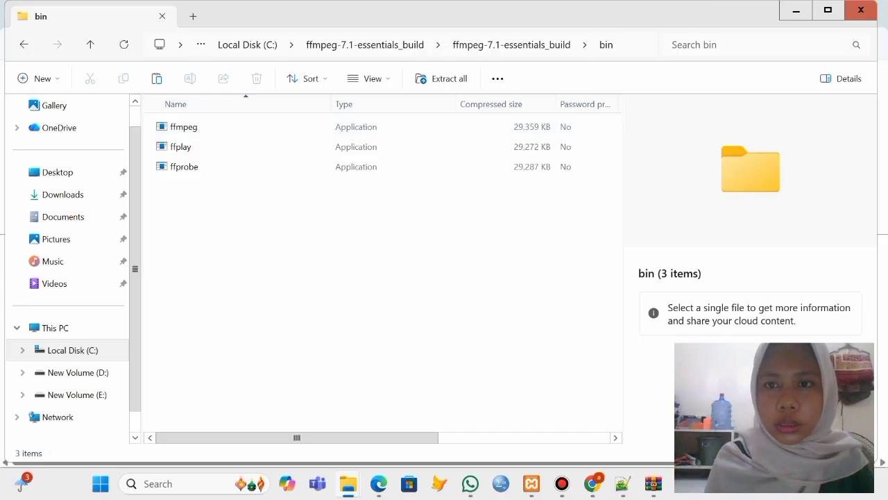
- Copy the bin folder's full path from the address bar
{"action": "left_click", "coordinate": [635, 45]}
{"action": "key", "text": "ctrl+c"}
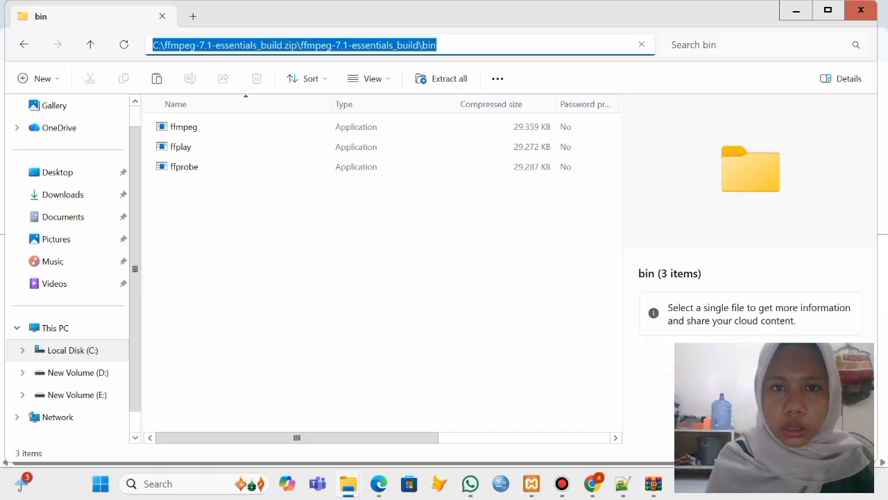
{"action": "right_click", "coordinate": [543, 47]}
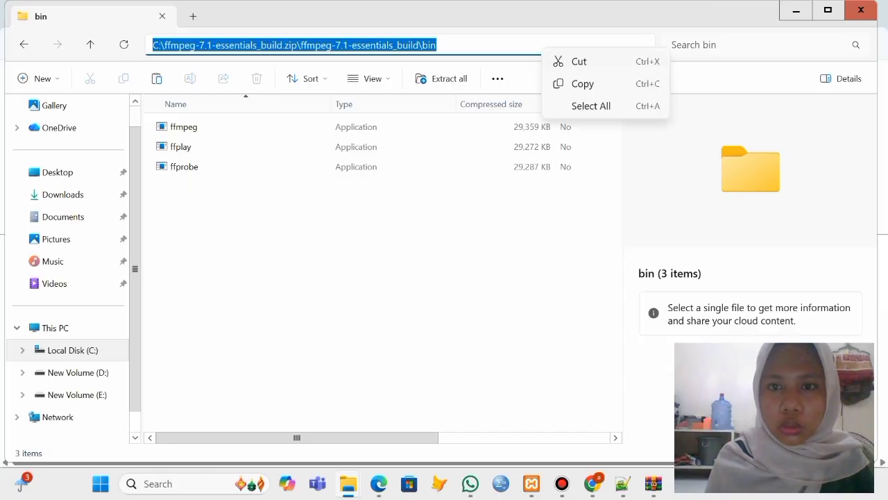
{"action": "left_click", "coordinate": [582, 84]}
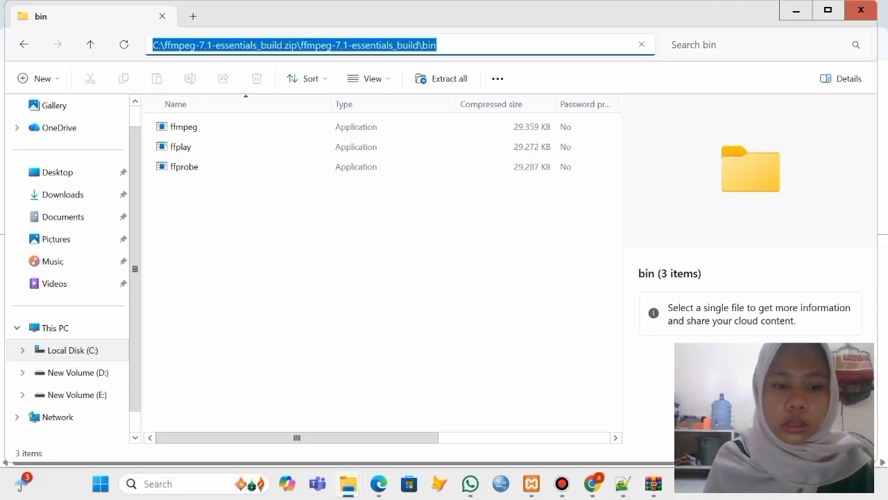
{"action": "left_click", "coordinate": [182, 484]}
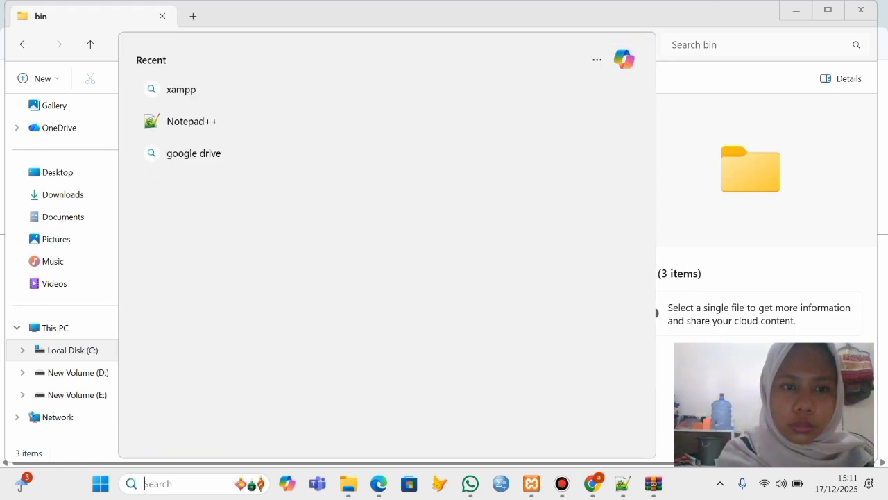
- Search Windows for 'varia' to bring up System Properties for editing system environment variables
{"action": "type", "text": "var"}
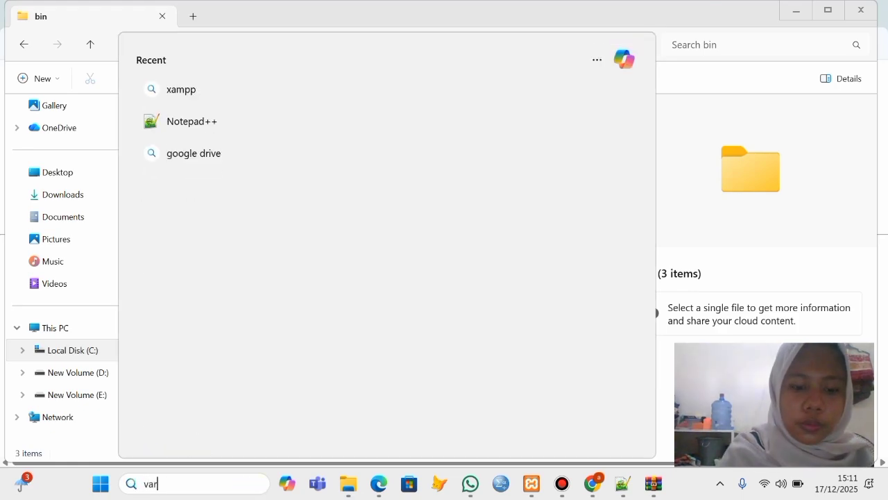
{"action": "type", "text": "ui"}
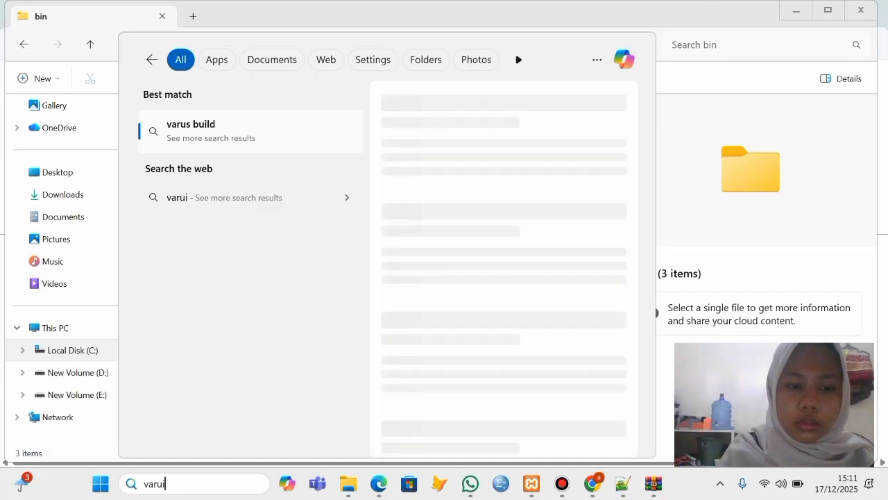
{"action": "key", "text": "BackSpace"}
{"action": "key", "text": "BackSpace"}
{"action": "type", "text": "ia"}
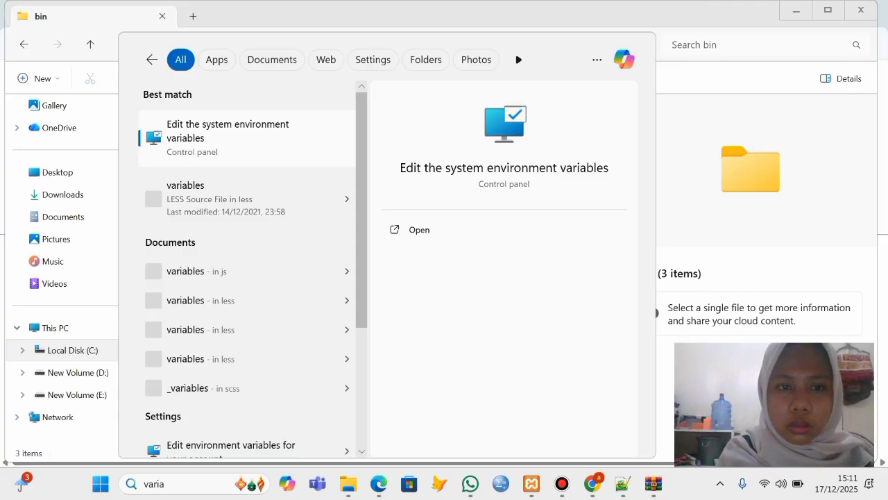
{"action": "key", "text": "Escape"}
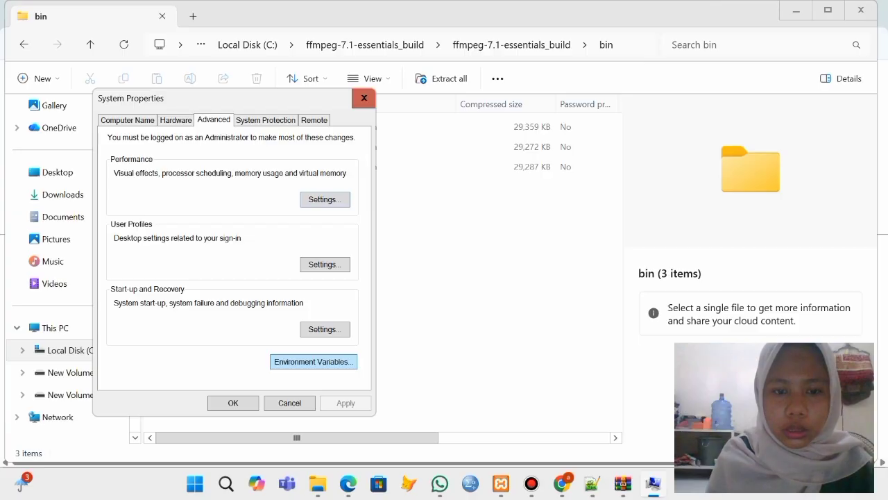
- Open the system Path variable for editing from the Environment Variables list
{"action": "left_click", "coordinate": [313, 361]}
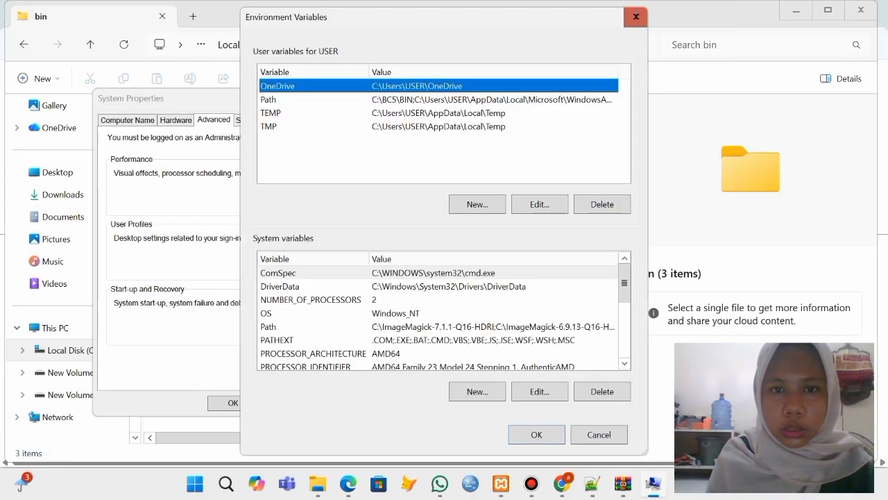
{"action": "scroll", "coordinate": [444, 320], "scroll_direction": "down", "scroll_amount": 3}
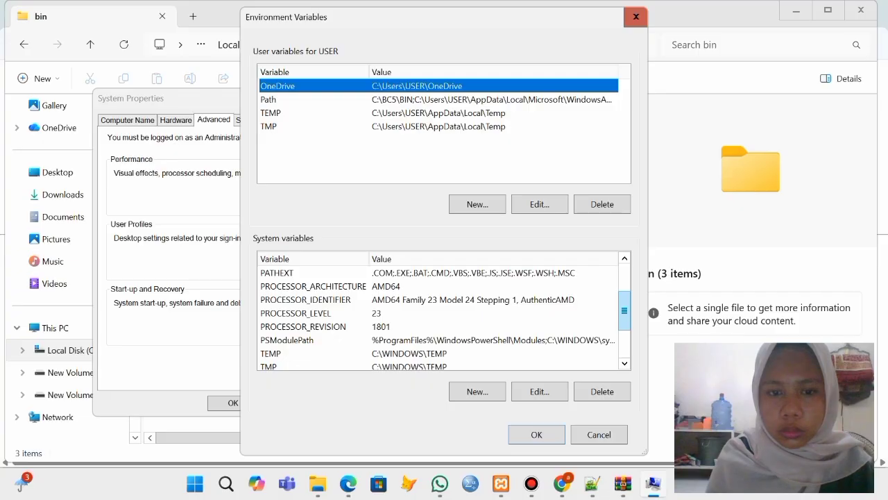
{"action": "scroll", "coordinate": [444, 319], "scroll_direction": "down", "scroll_amount": 2}
{"action": "scroll", "coordinate": [444, 319], "scroll_direction": "down", "scroll_amount": 2}
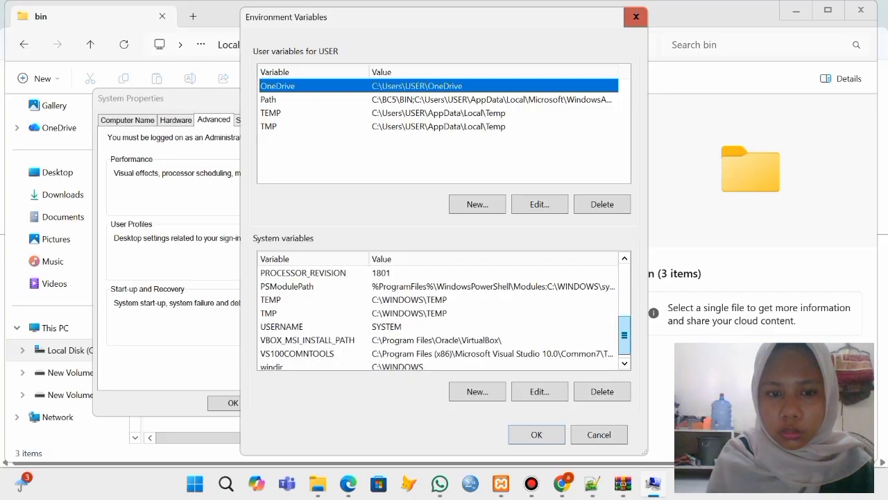
{"action": "scroll", "coordinate": [445, 319], "scroll_direction": "up", "scroll_amount": 2}
{"action": "scroll", "coordinate": [445, 319], "scroll_direction": "up", "scroll_amount": 3}
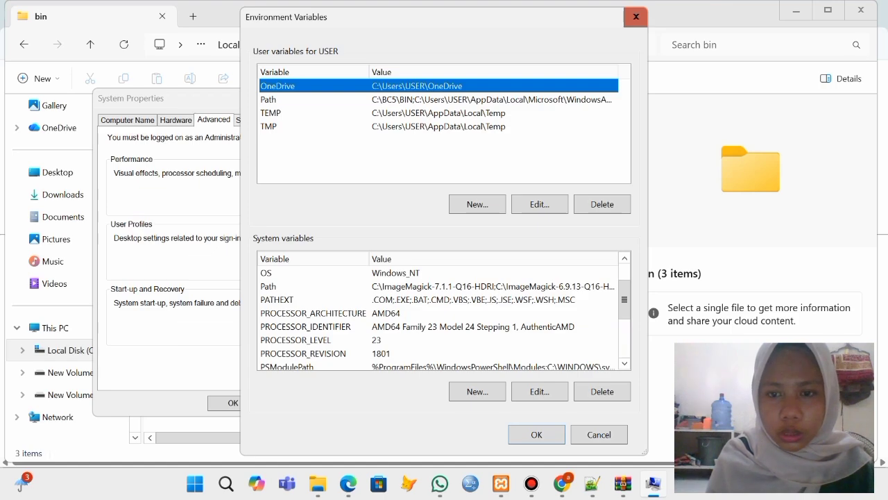
{"action": "left_click", "coordinate": [333, 286]}
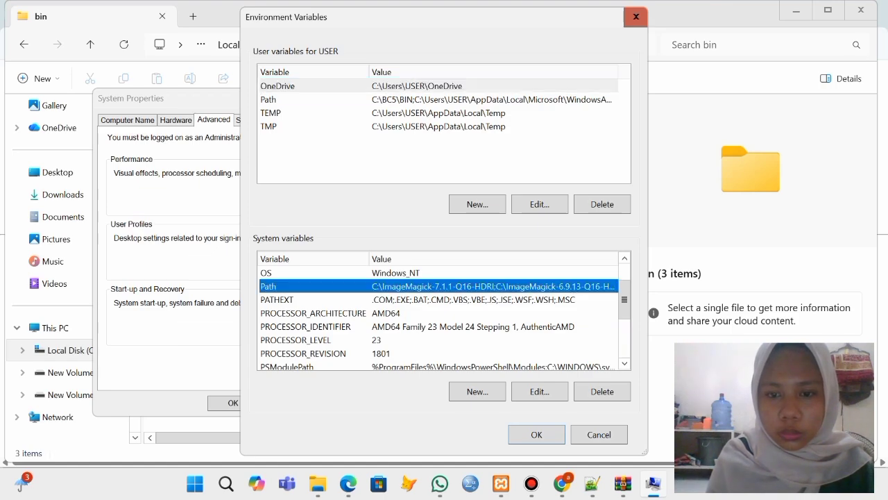
{"action": "left_click", "coordinate": [540, 392]}
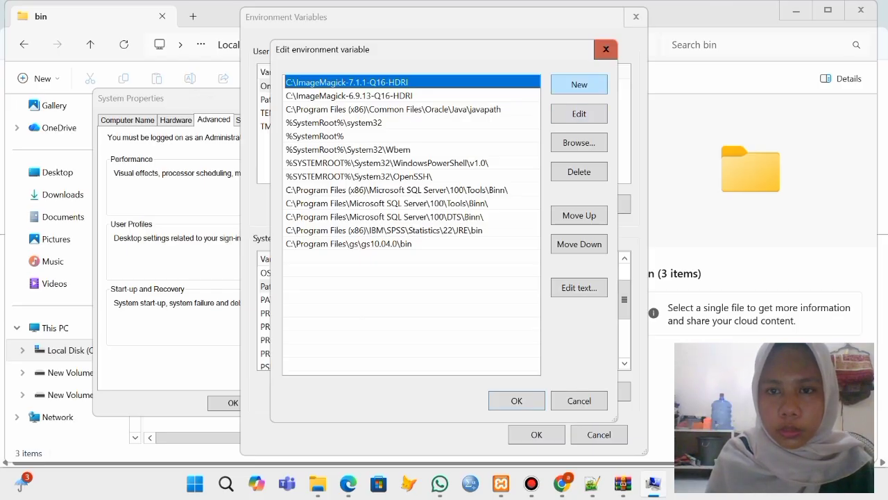
- Add the ffmpeg bin path as a new Path entry and confirm all three dialogs
{"action": "left_click", "coordinate": [578, 84]}
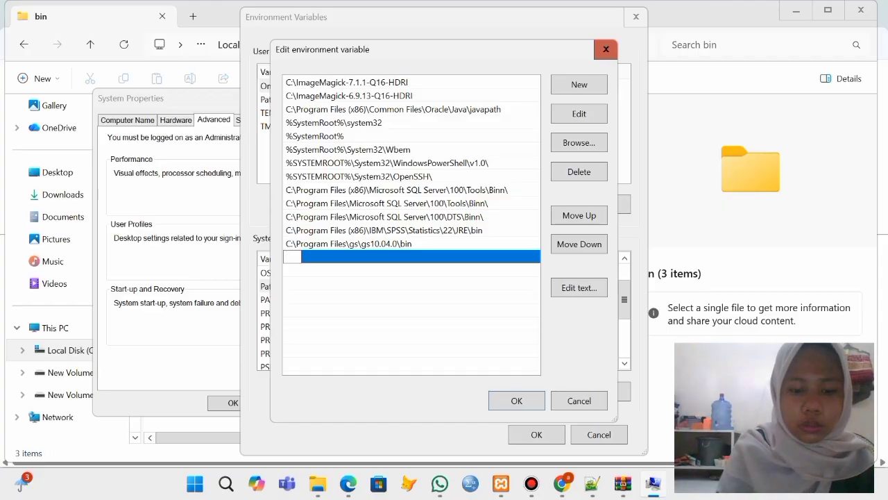
{"action": "key", "text": "ctrl+v"}
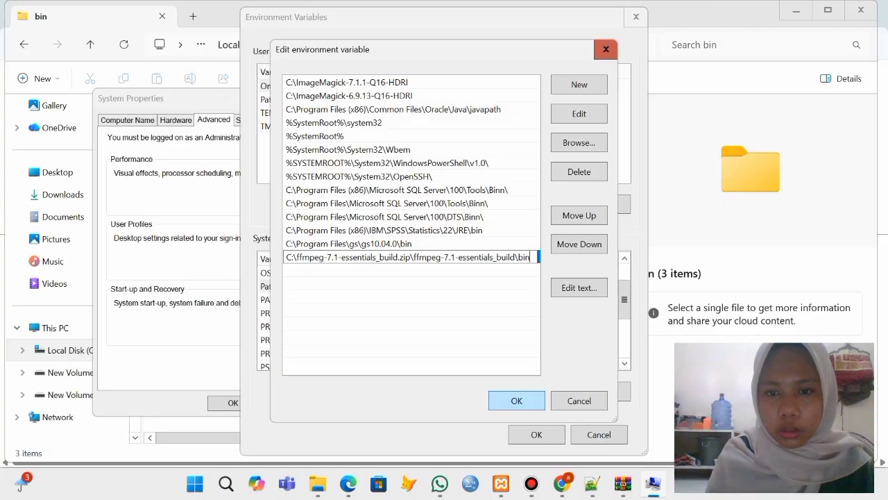
{"action": "left_click", "coordinate": [517, 400]}
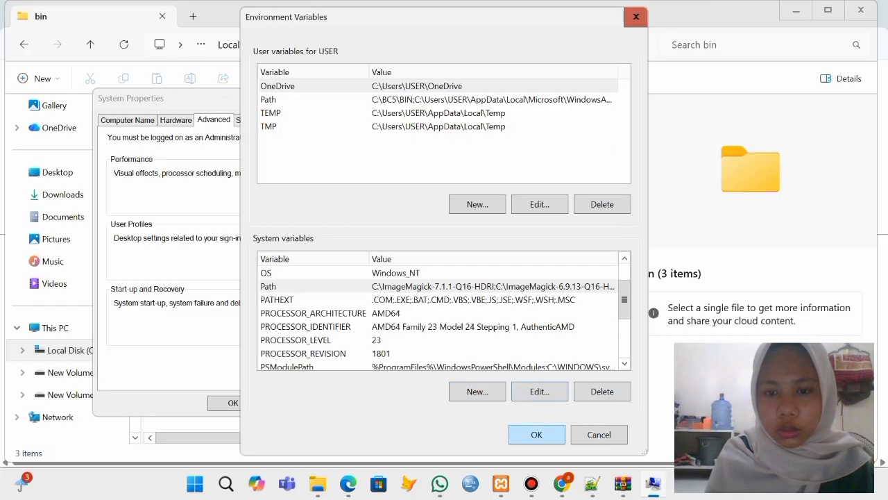
{"action": "left_click", "coordinate": [537, 435]}
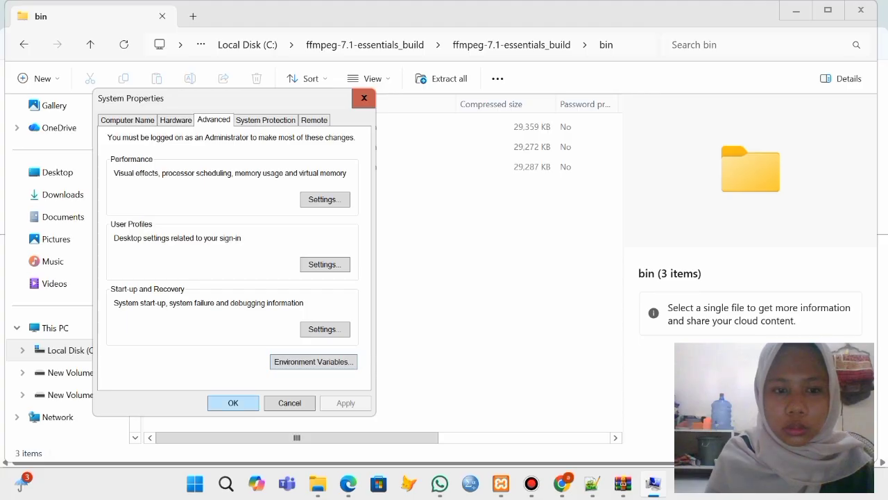
{"action": "left_click", "coordinate": [233, 403]}
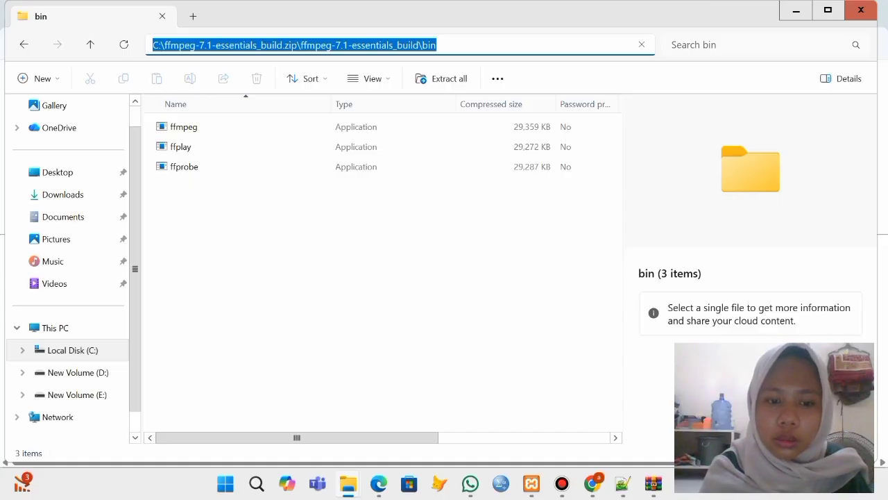
- Search Windows for 'cmd' and launch Command Prompt
{"action": "left_click", "coordinate": [257, 483]}
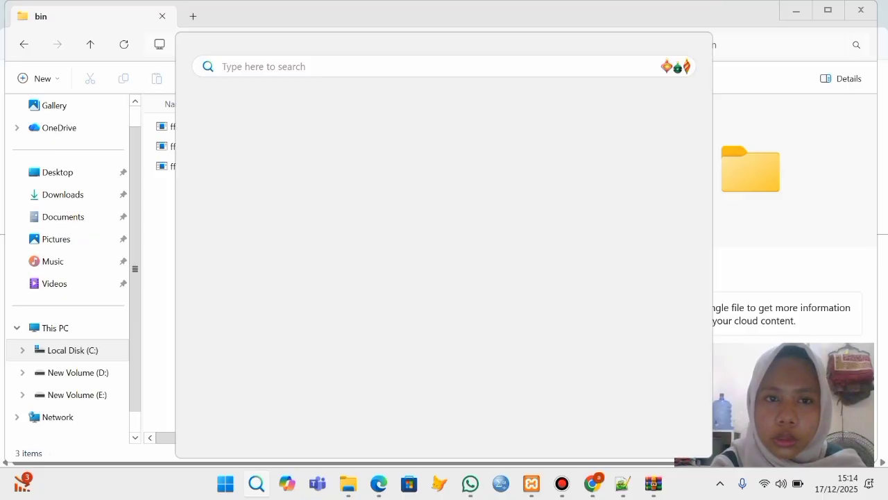
{"action": "type", "text": "cmd"}
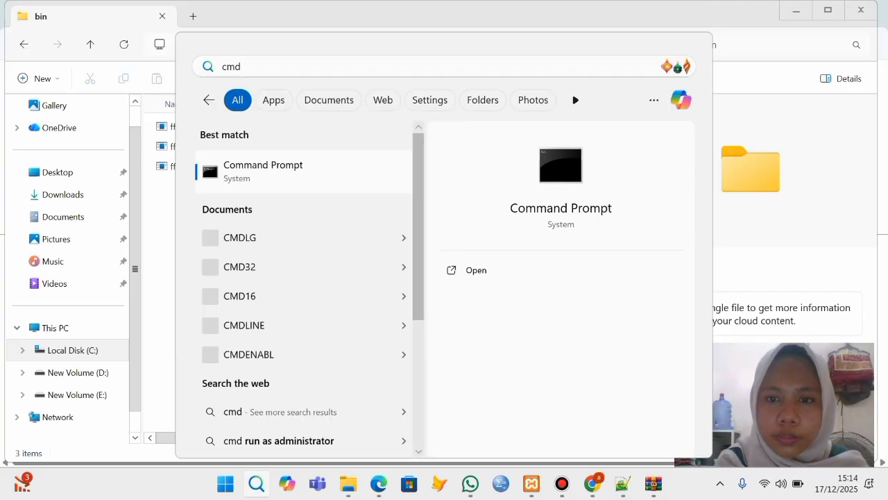
{"action": "key", "text": "Return"}
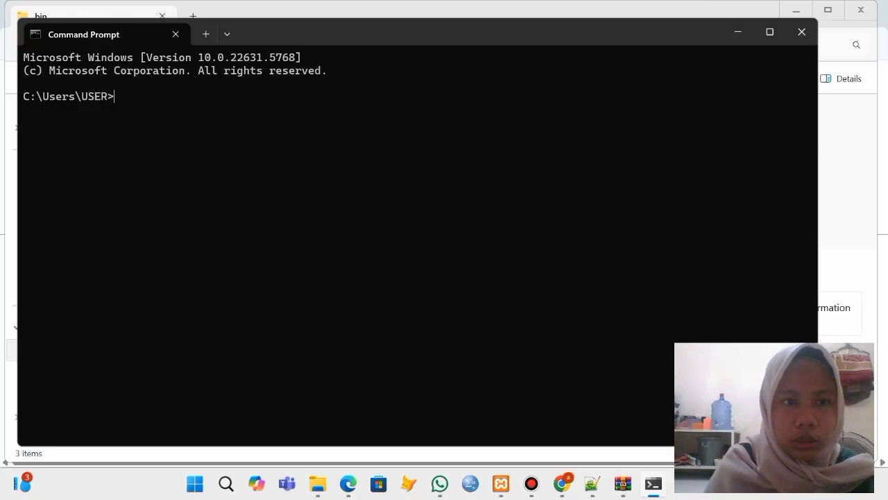
- Run ffmpeg at the prompt to confirm version 7.1, then close Command Prompt
{"action": "type", "text": "ff"}
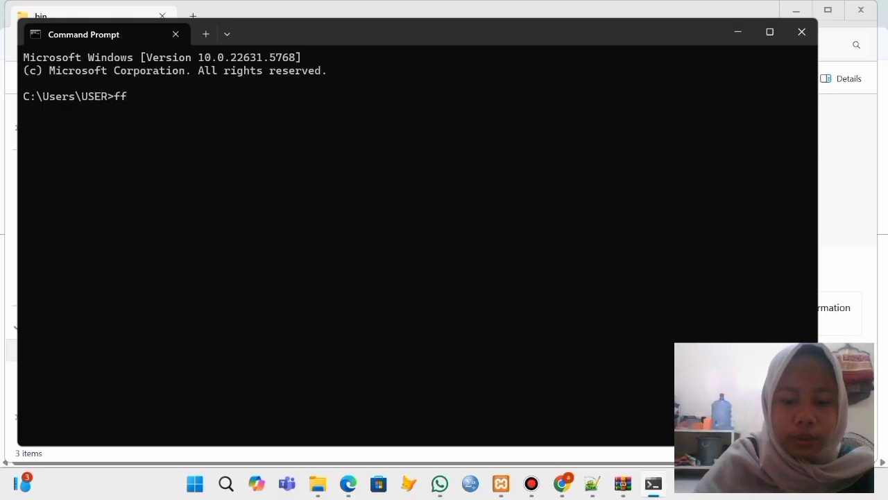
{"action": "type", "text": "mpeg"}
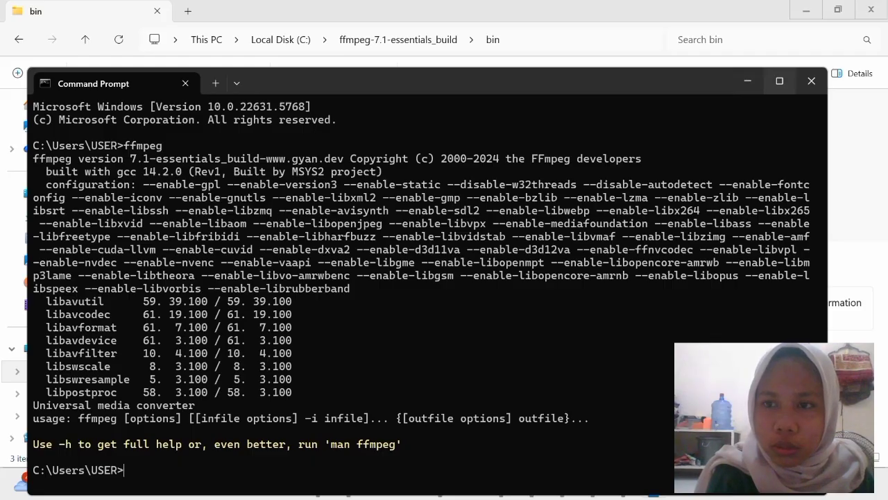
{"action": "left_click", "coordinate": [812, 80]}
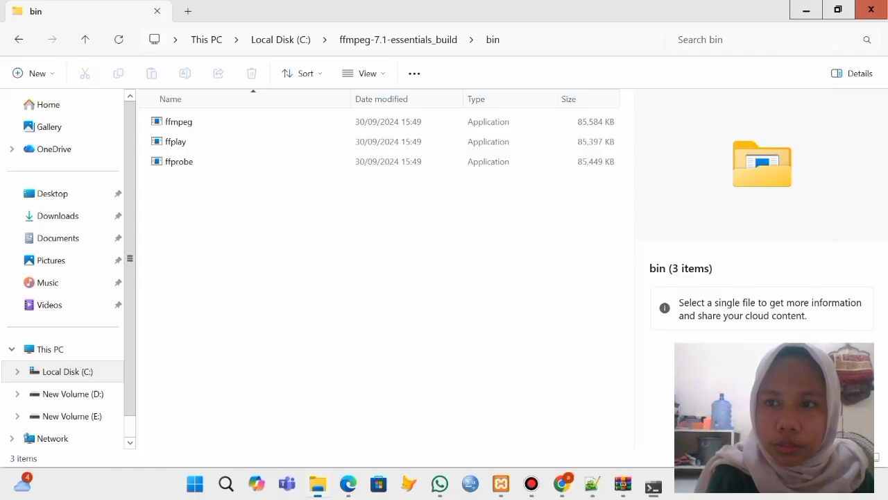
{"action": "left_click", "coordinate": [417, 40]}
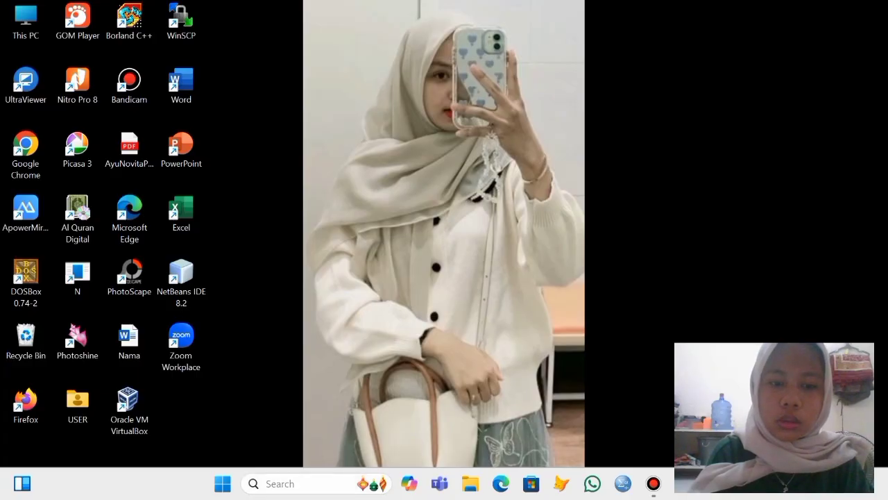
- Search Windows for 'xampp' and launch XAMPP Control Panel v3.3.0
{"action": "key", "text": "super"}
{"action": "type", "text": "xampp"}
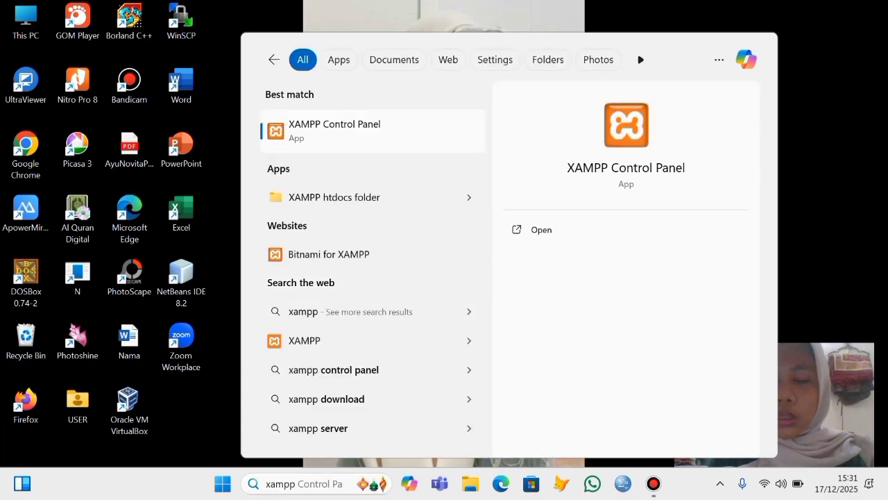
{"action": "key", "text": "Return"}
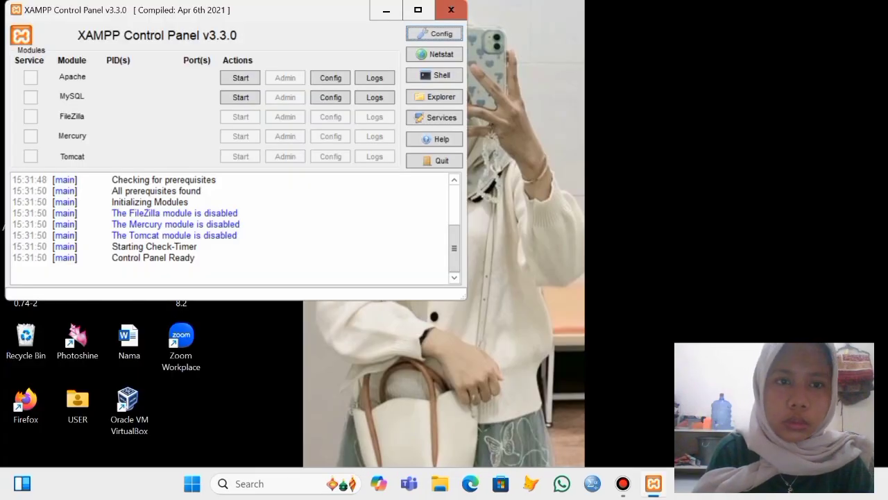
- Start Apache and MySQL, restarting Apache once, then minimize XAMPP Control Panel
{"action": "left_click", "coordinate": [240, 77]}
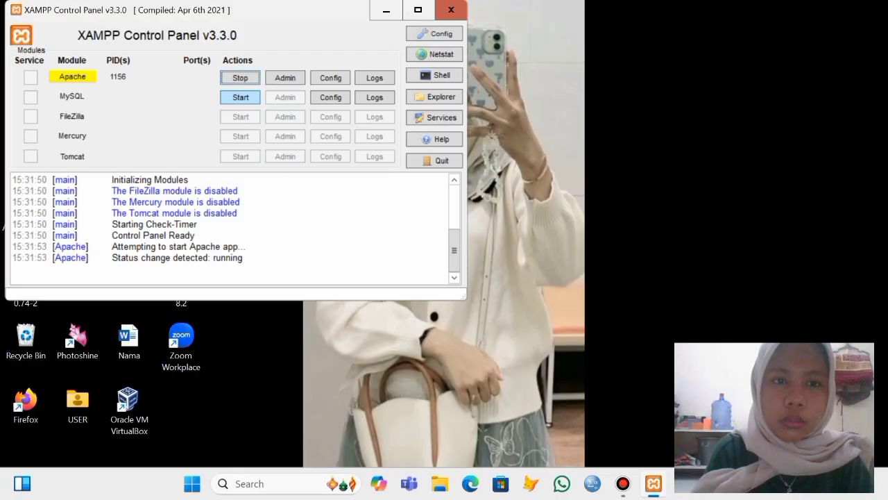
{"action": "left_click", "coordinate": [240, 97]}
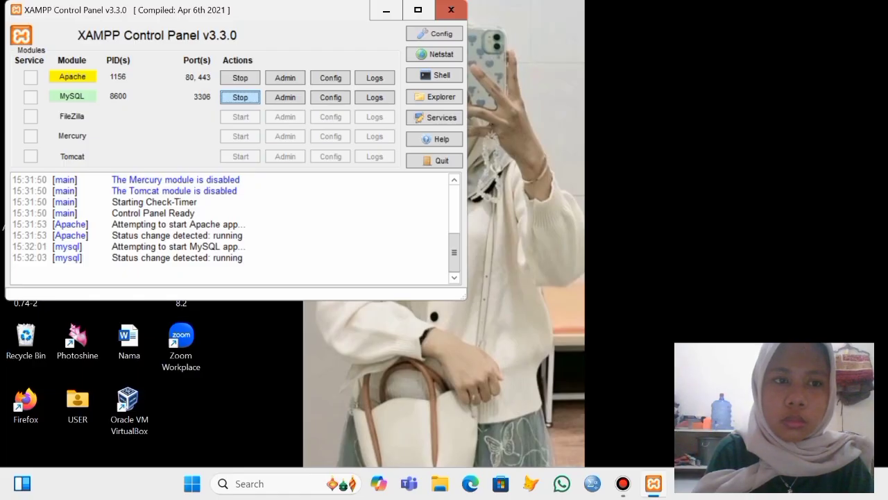
{"action": "left_click", "coordinate": [240, 77]}
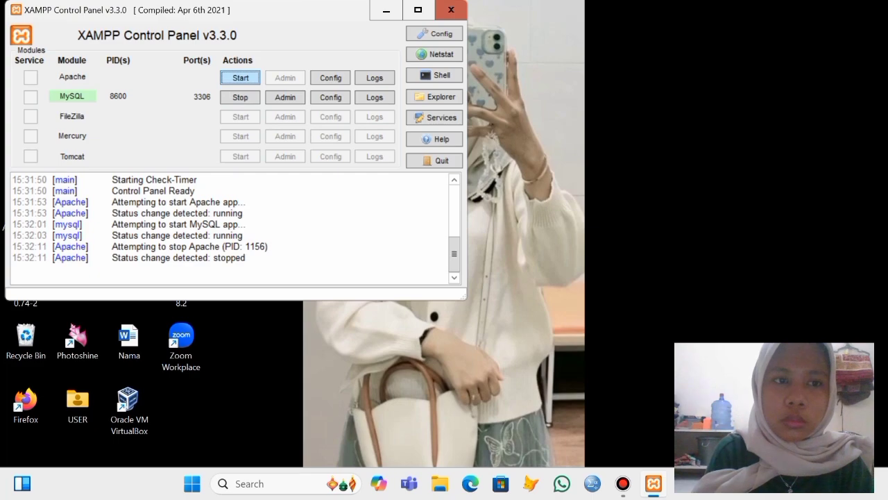
{"action": "left_click", "coordinate": [241, 77]}
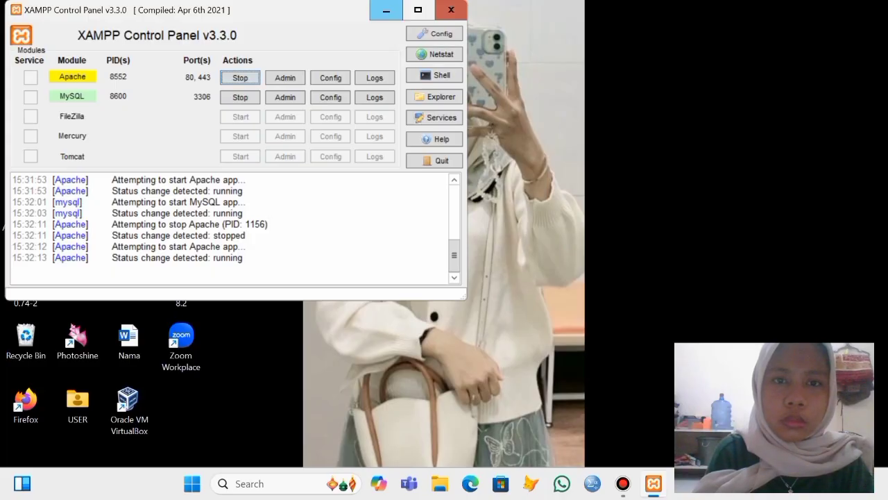
{"action": "left_click", "coordinate": [386, 9]}
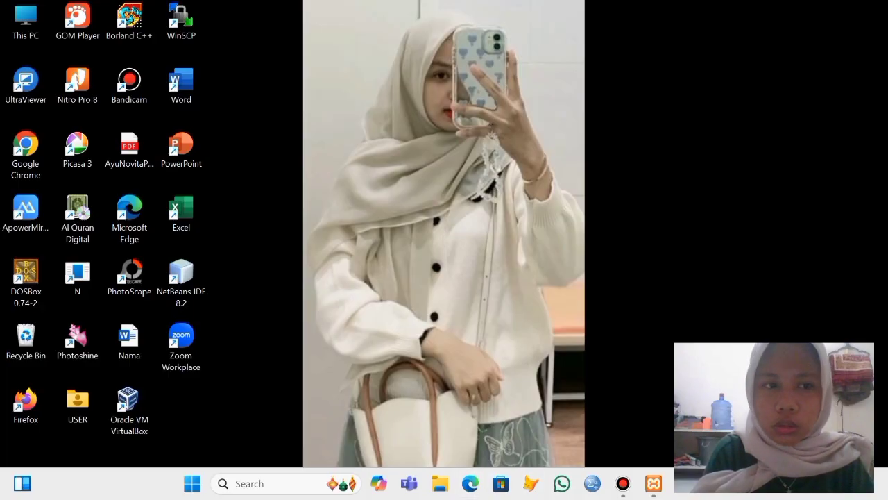
- Launch Chrome under the personal profile and load localhost/omeka
{"action": "double_click", "coordinate": [26, 154]}
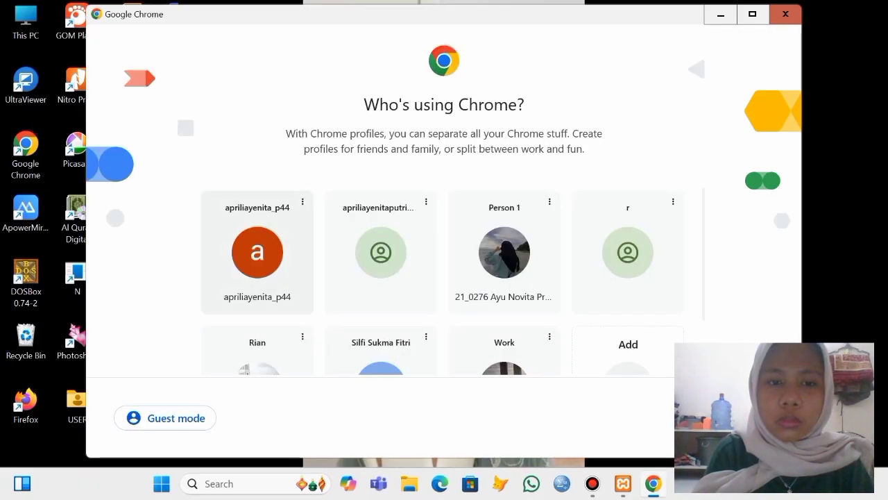
{"action": "left_click", "coordinate": [256, 251]}
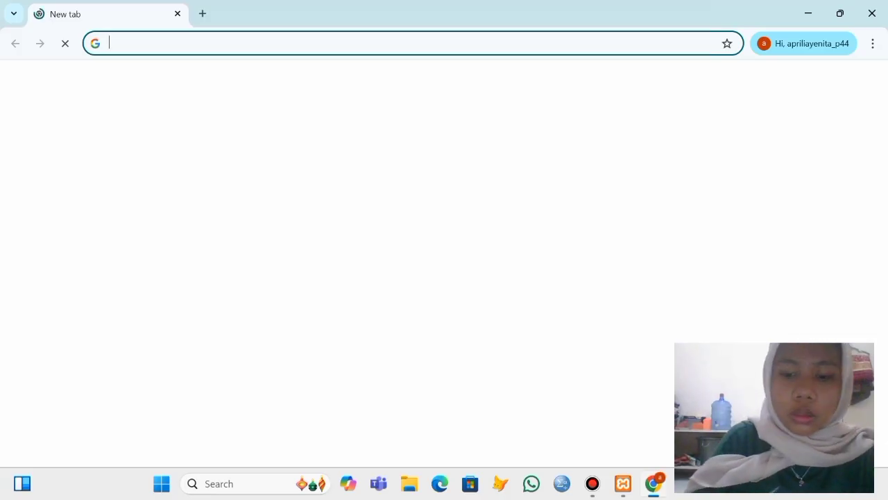
{"action": "type", "text": "lo"}
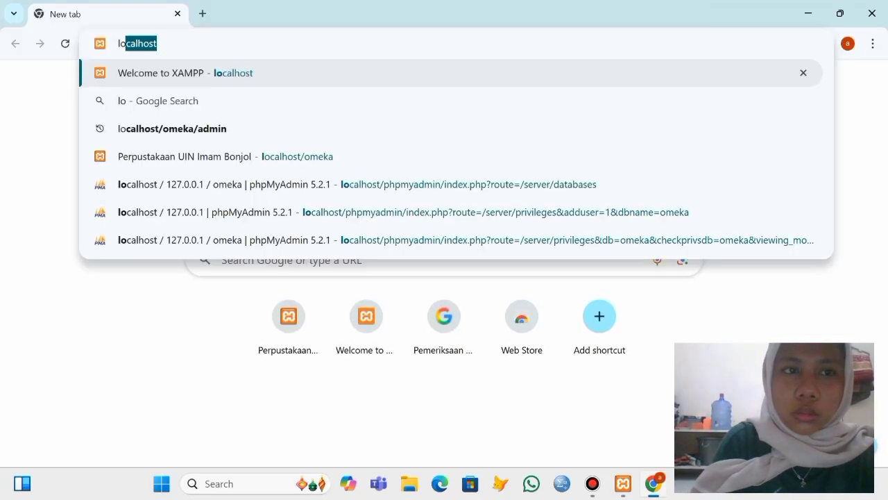
{"action": "type", "text": "calhost"}
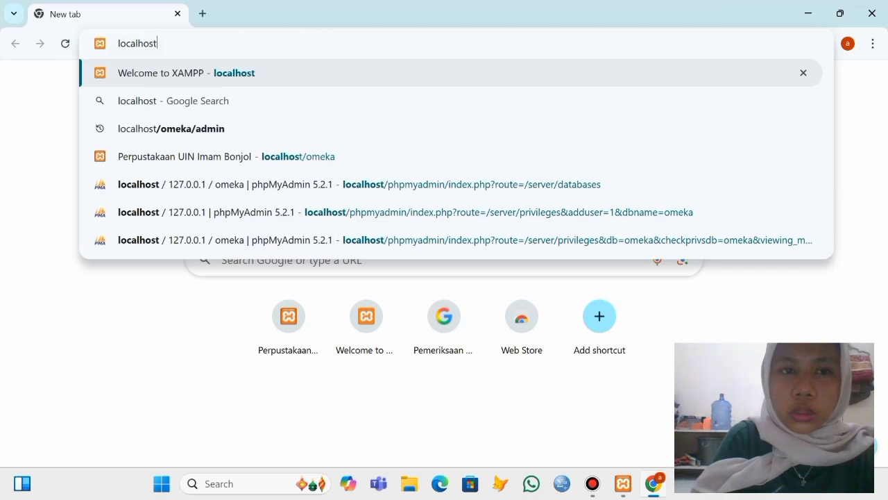
{"action": "type", "text": "/omeka"}
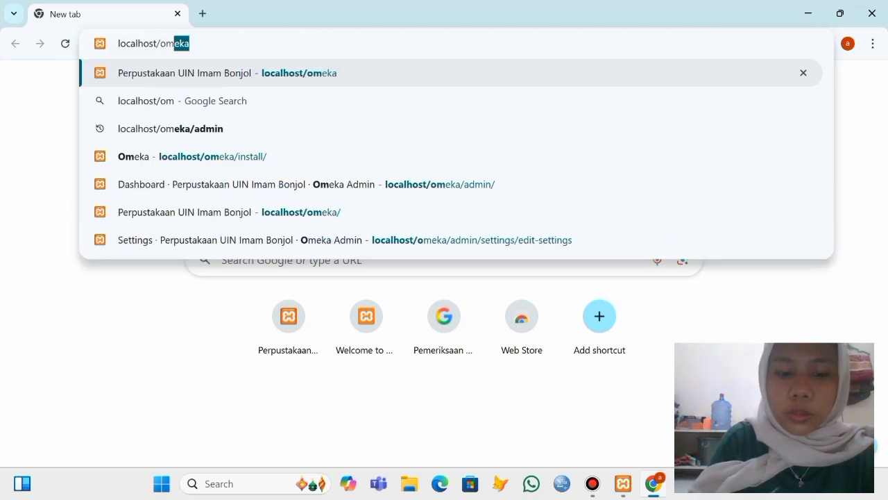
{"action": "key", "text": "Return"}
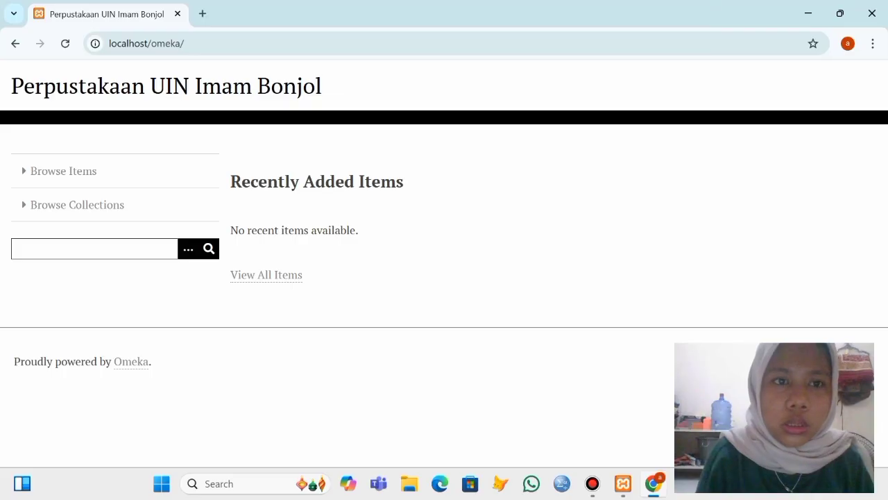
- In a new Chrome tab, go to localhost/omeka/admin
{"action": "left_click", "coordinate": [203, 13]}
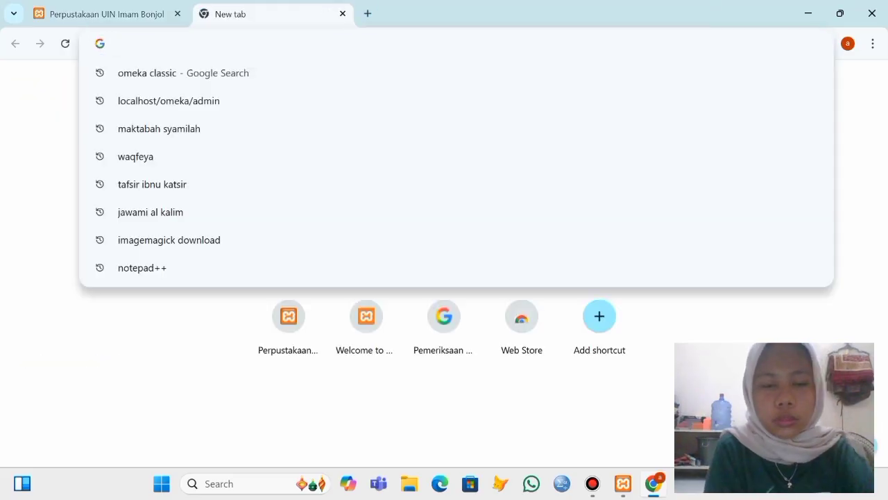
{"action": "type", "text": "localh"}
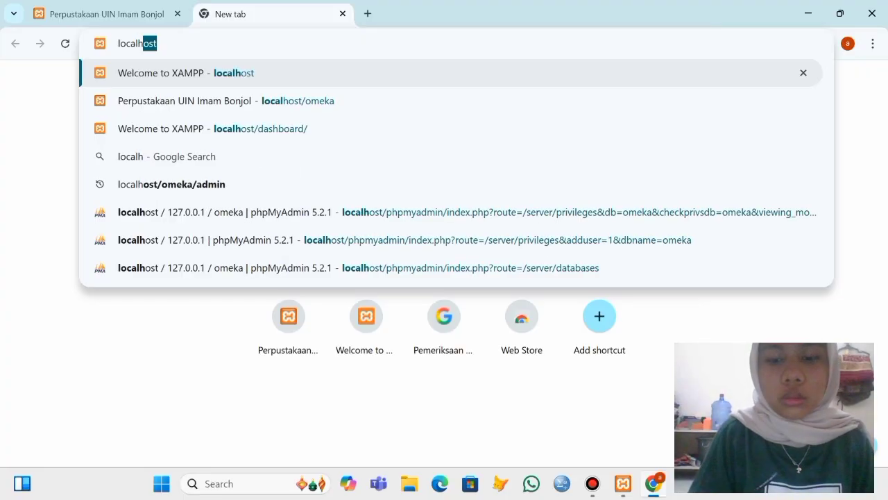
{"action": "type", "text": "ost"}
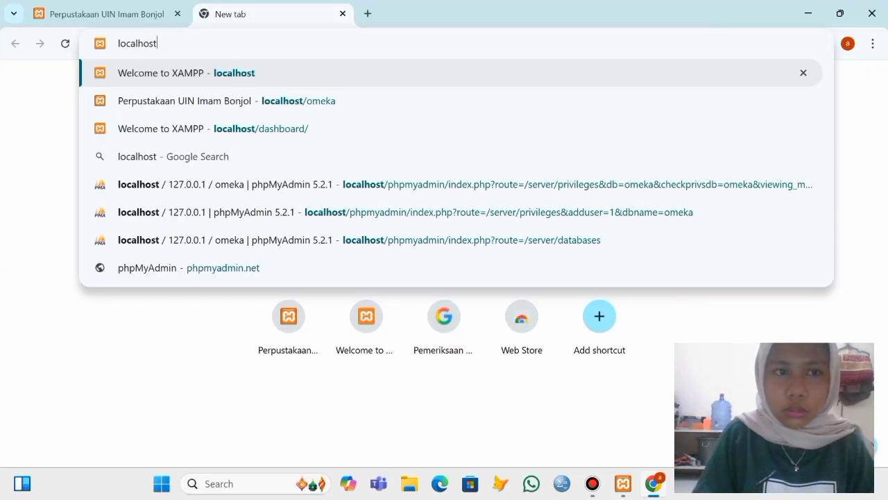
{"action": "type", "text": "/"}
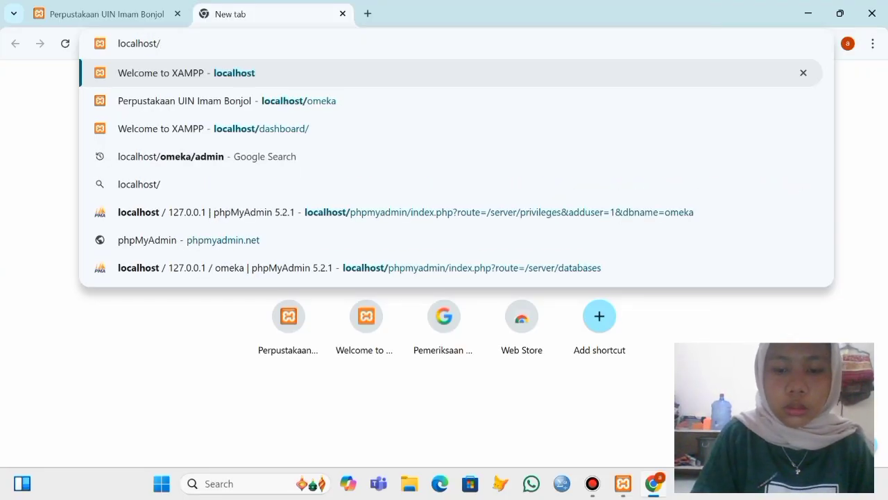
{"action": "type", "text": "omeka"}
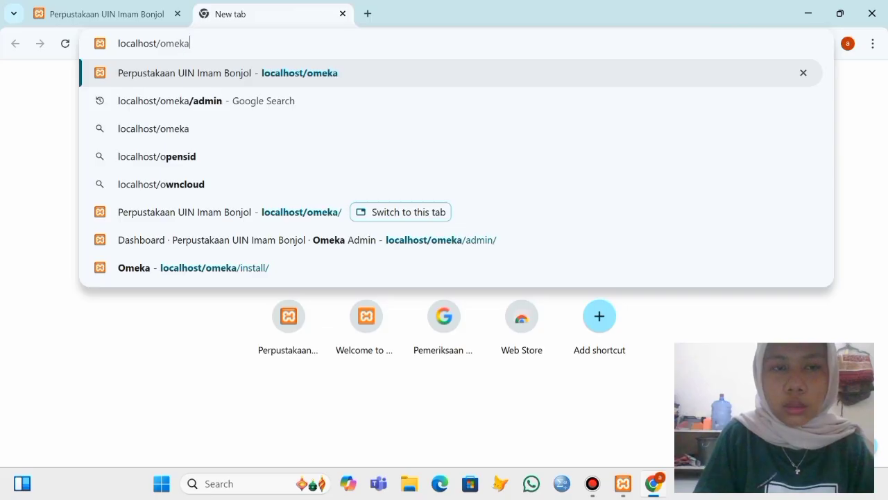
{"action": "type", "text": "/admin"}
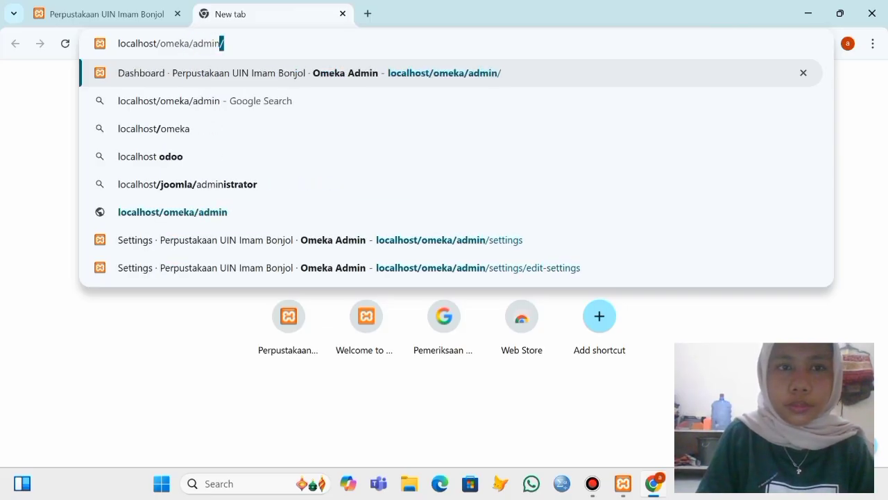
{"action": "key", "text": "Return"}
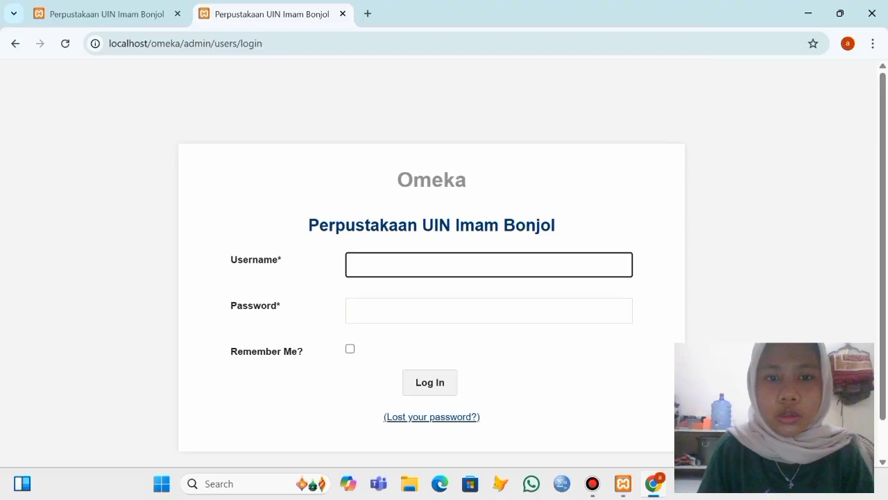
- Log in with the admin username and password, glance at the public tab, return to Dashboard
{"action": "left_click", "coordinate": [489, 265]}
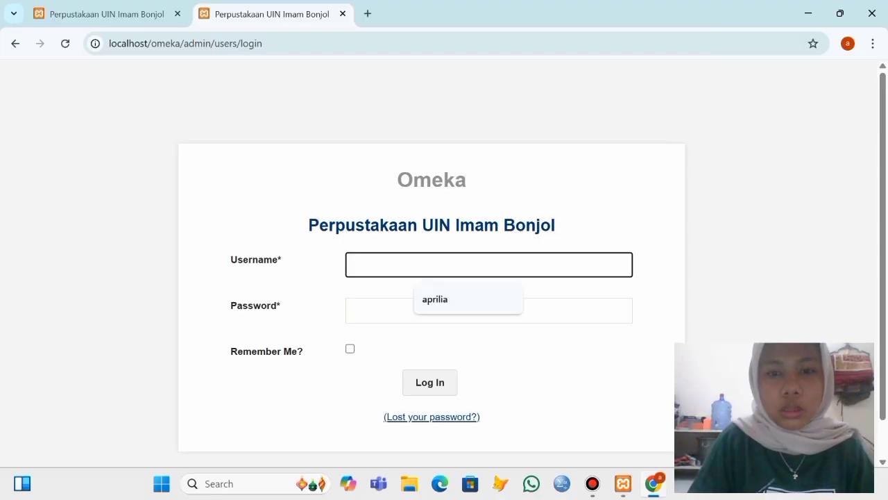
{"action": "type", "text": "ap"}
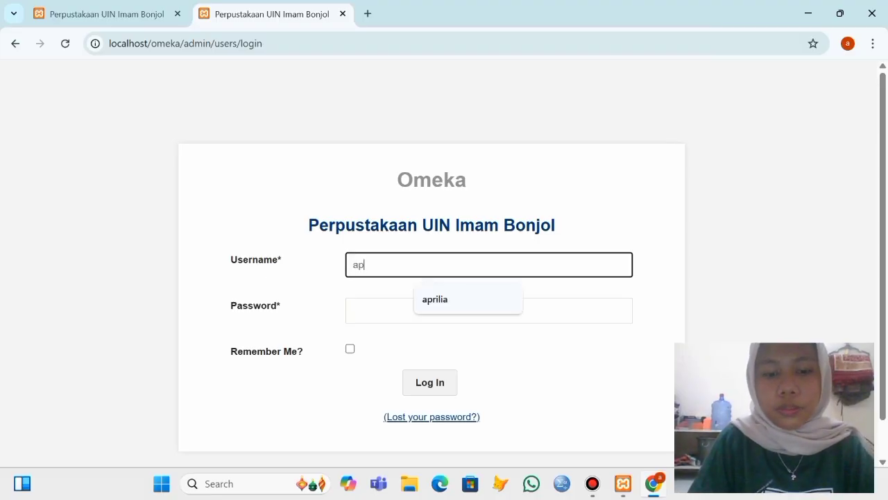
{"action": "type", "text": "rilia"}
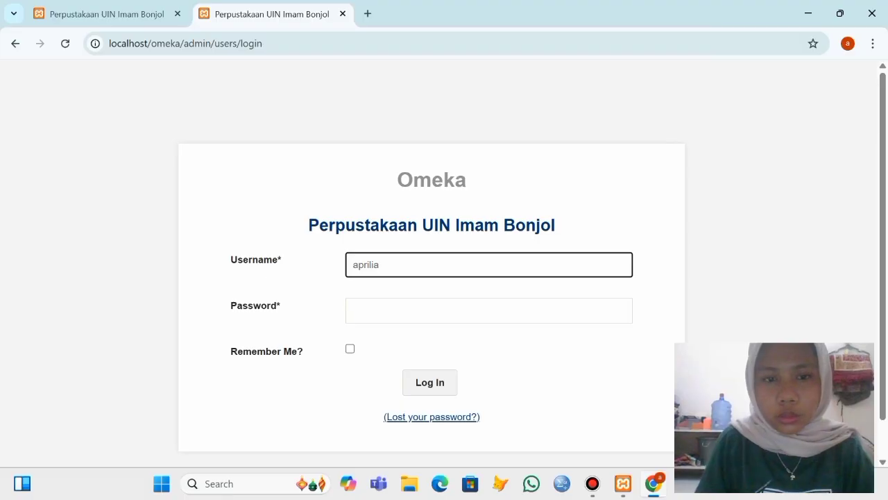
{"action": "left_click", "coordinate": [488, 310]}
{"action": "type", "text": "•••••"}
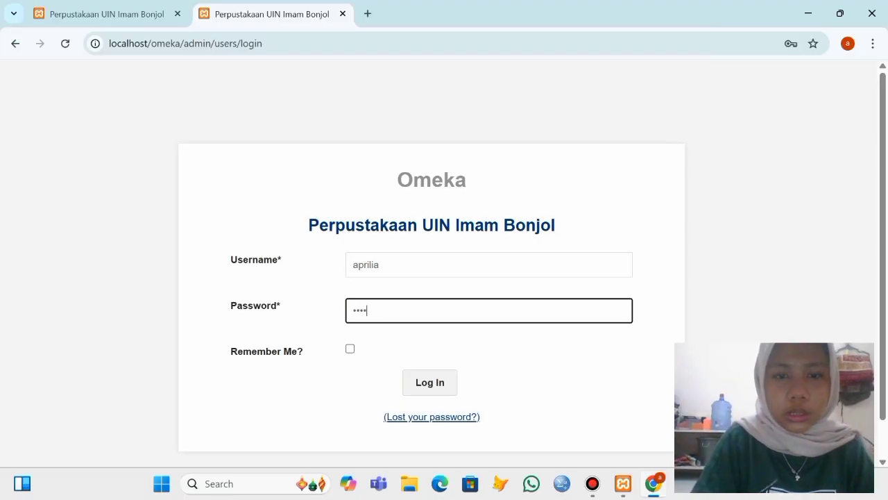
{"action": "type", "text": "••"}
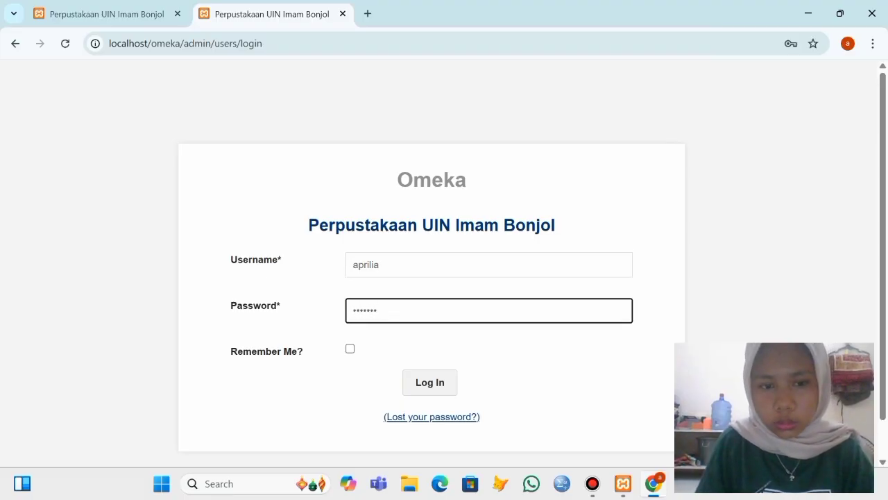
{"action": "key", "text": "Return"}
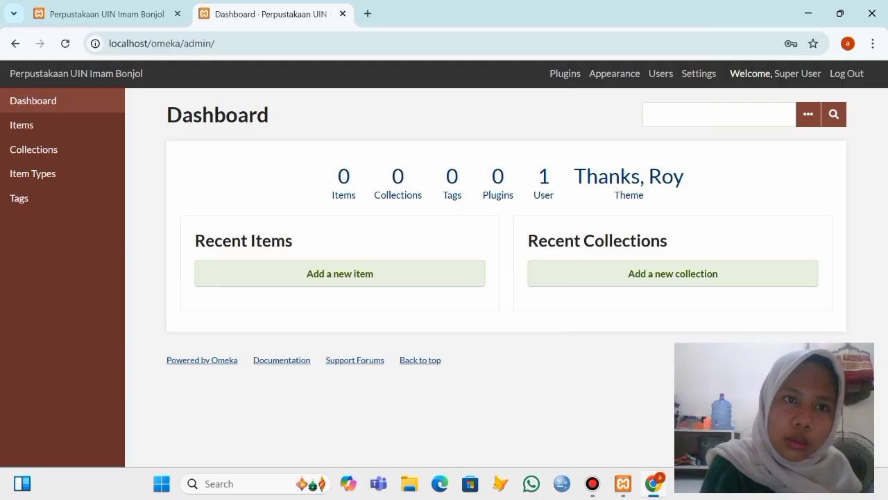
{"action": "left_click", "coordinate": [107, 13]}
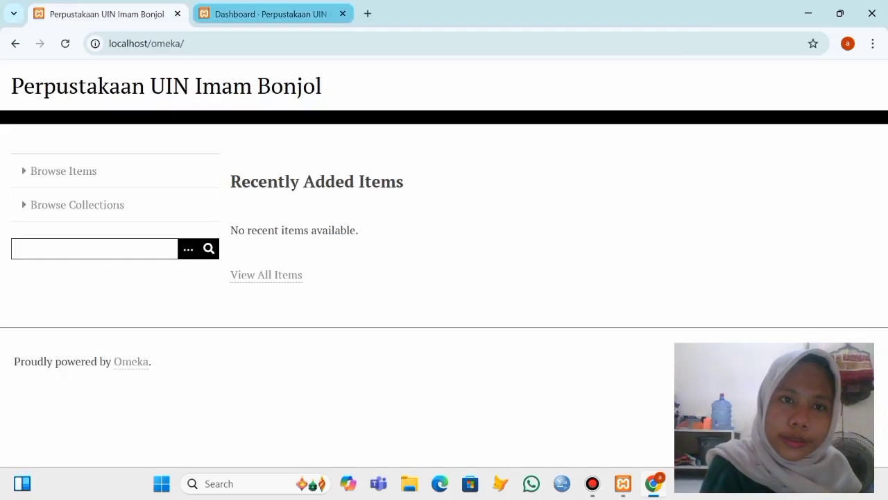
{"action": "left_click", "coordinate": [267, 14]}
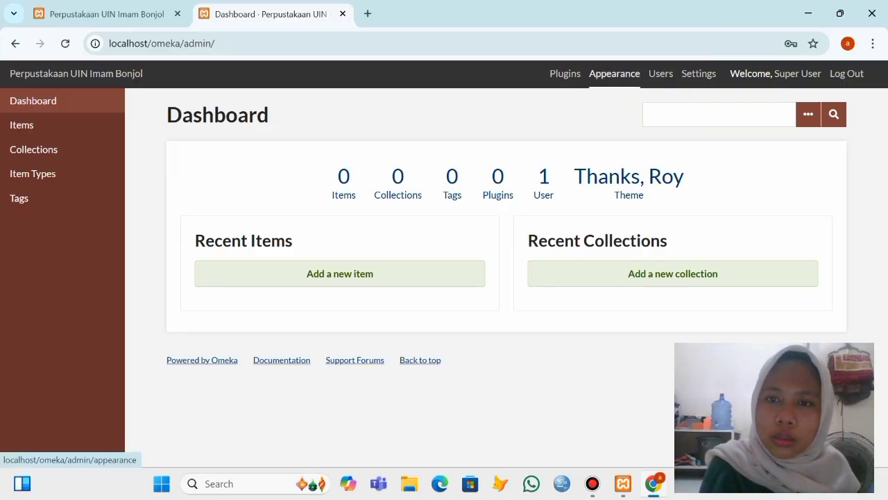
{"action": "left_click", "coordinate": [614, 73]}
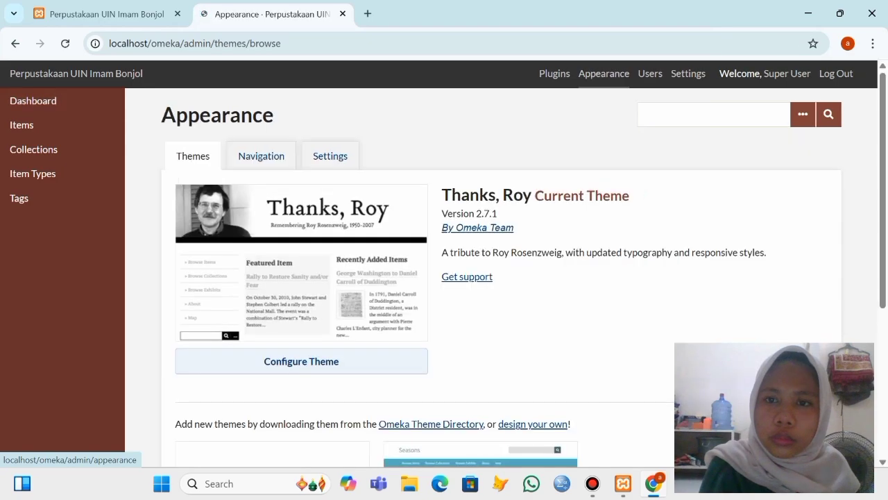
{"action": "scroll", "coordinate": [444, 278], "scroll_direction": "down", "scroll_amount": 3}
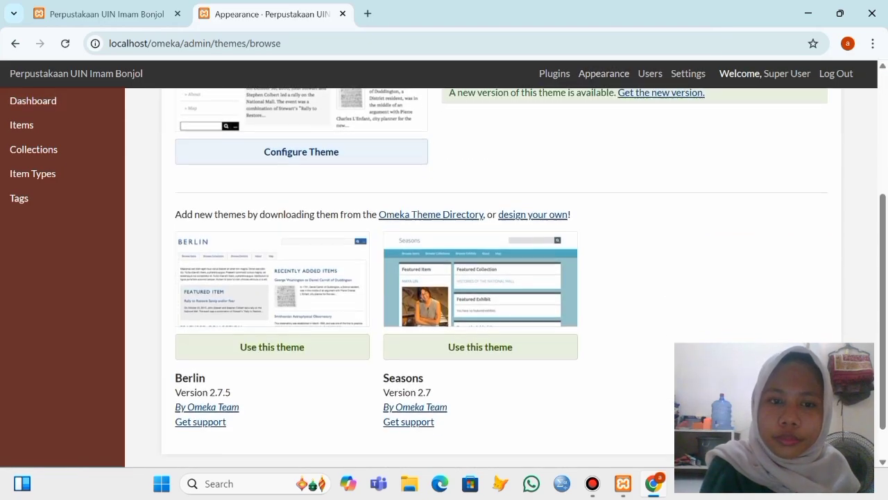
{"action": "scroll", "coordinate": [444, 278], "scroll_direction": "up", "scroll_amount": 2}
{"action": "scroll", "coordinate": [444, 278], "scroll_direction": "up", "scroll_amount": 2}
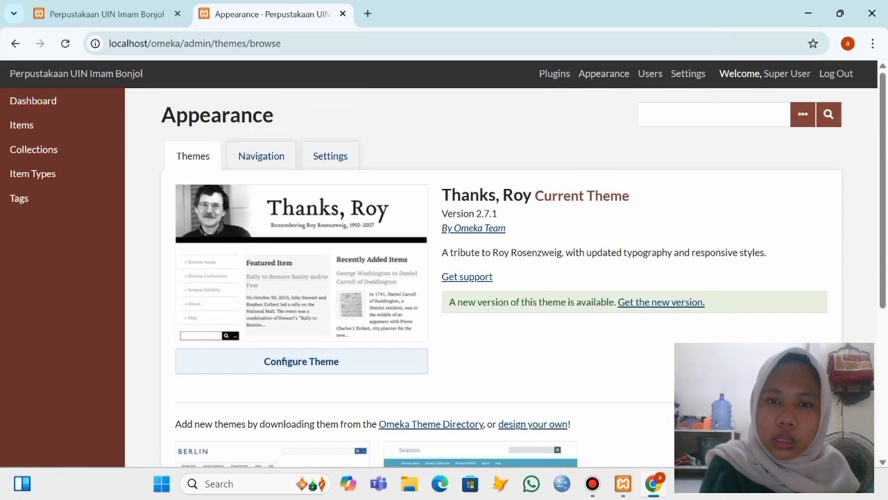
{"action": "scroll", "coordinate": [444, 277], "scroll_direction": "down", "scroll_amount": 4}
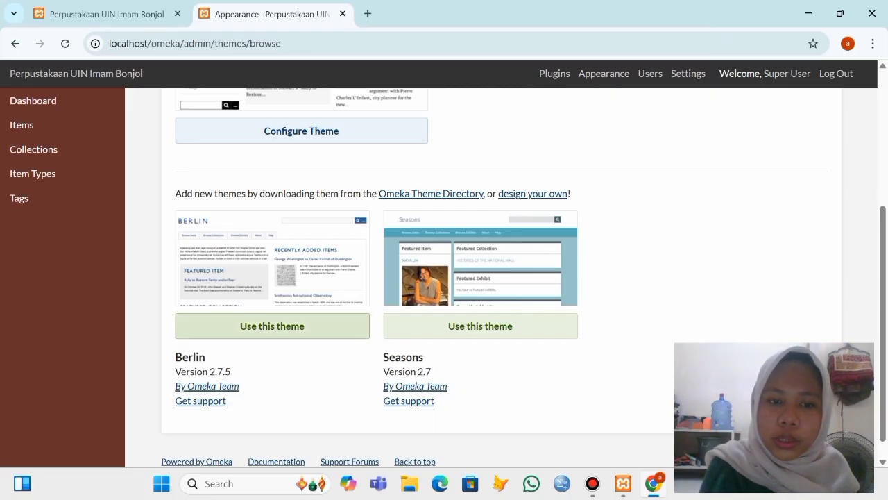
{"action": "left_click", "coordinate": [272, 326]}
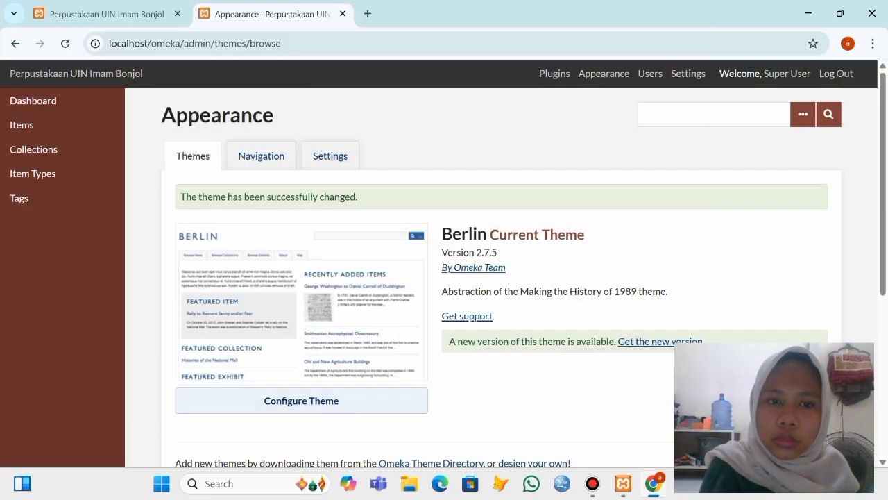
{"action": "scroll", "coordinate": [486, 278], "scroll_direction": "down", "scroll_amount": 3}
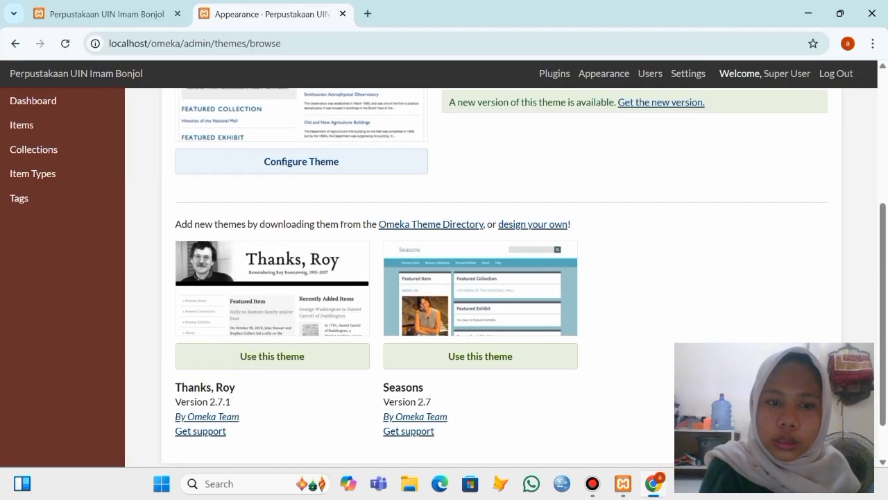
{"action": "scroll", "coordinate": [486, 278], "scroll_direction": "up", "scroll_amount": 1}
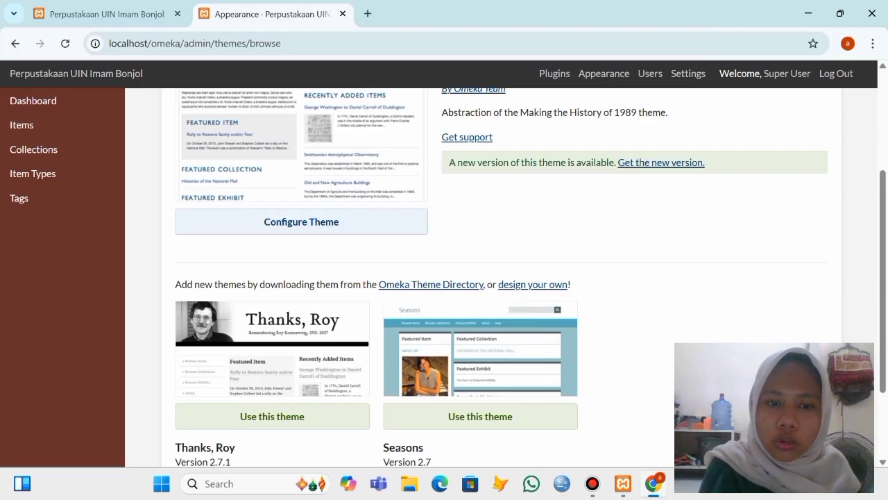
{"action": "scroll", "coordinate": [486, 278], "scroll_direction": "up", "scroll_amount": 1}
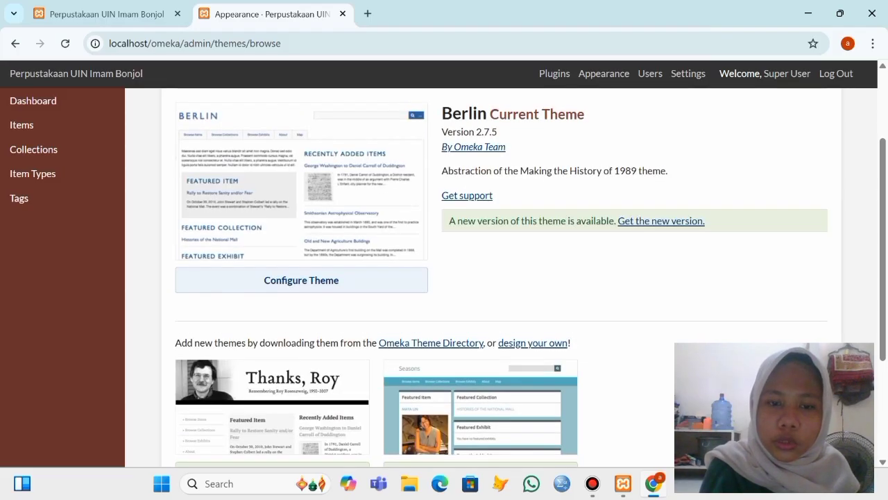
{"action": "scroll", "coordinate": [486, 278], "scroll_direction": "down", "scroll_amount": 1}
{"action": "scroll", "coordinate": [486, 278], "scroll_direction": "up", "scroll_amount": 1}
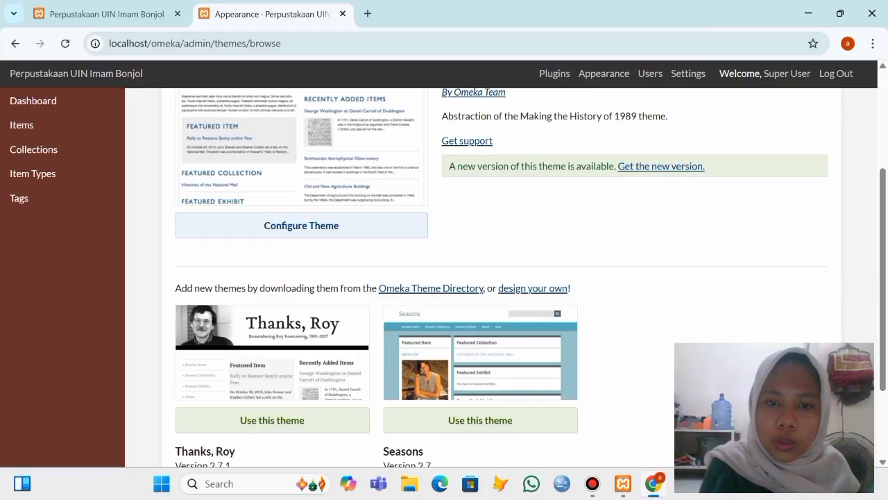
{"action": "scroll", "coordinate": [486, 278], "scroll_direction": "up", "scroll_amount": 2}
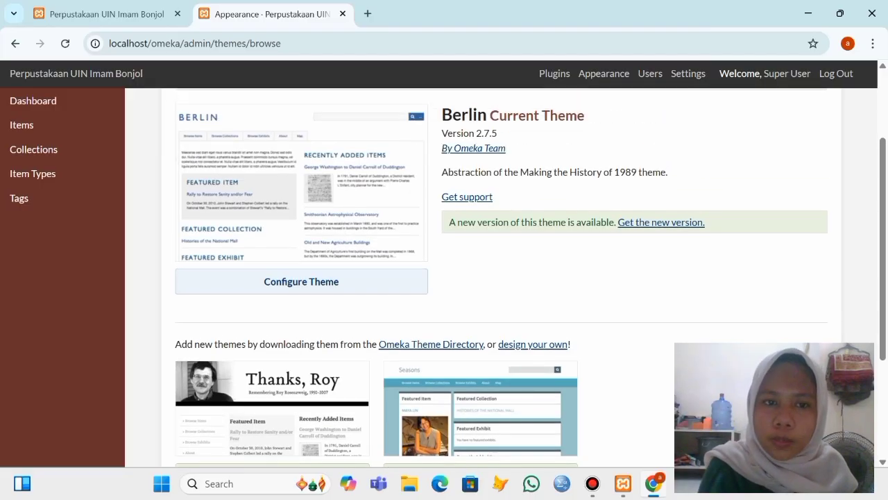
{"action": "scroll", "coordinate": [486, 277], "scroll_direction": "up", "scroll_amount": 1}
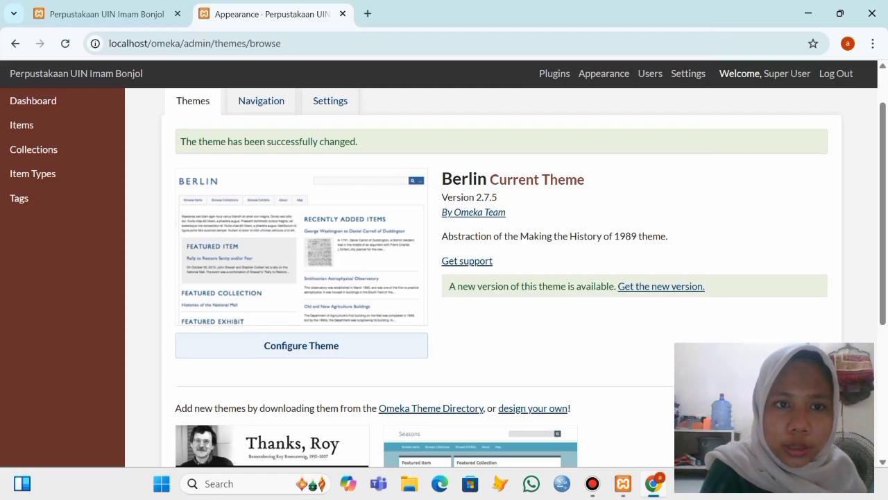
- Reload the public site tab to view the Berlin theme and scroll to its footer
{"action": "left_click", "coordinate": [107, 14]}
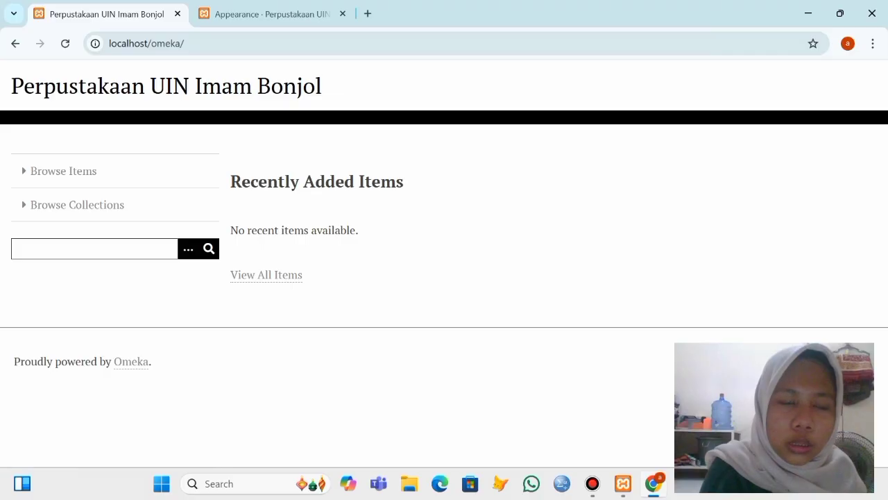
{"action": "left_click", "coordinate": [65, 43]}
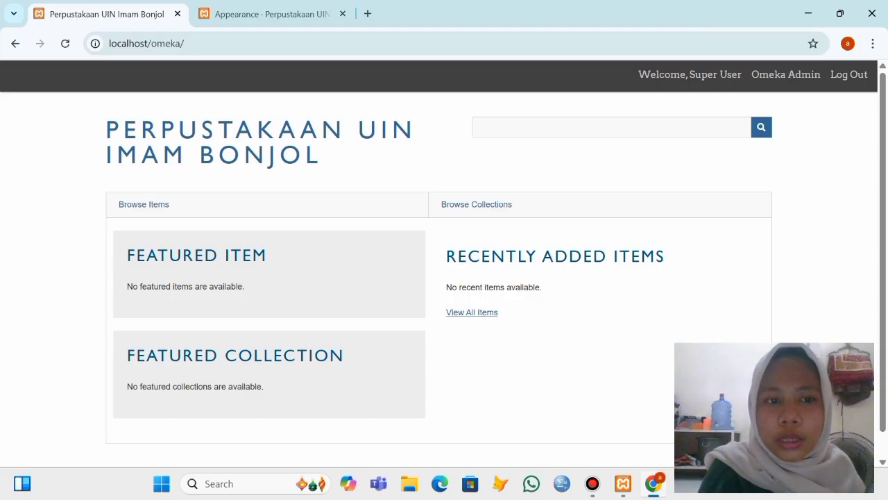
{"action": "scroll", "coordinate": [444, 278], "scroll_direction": "down", "scroll_amount": 1}
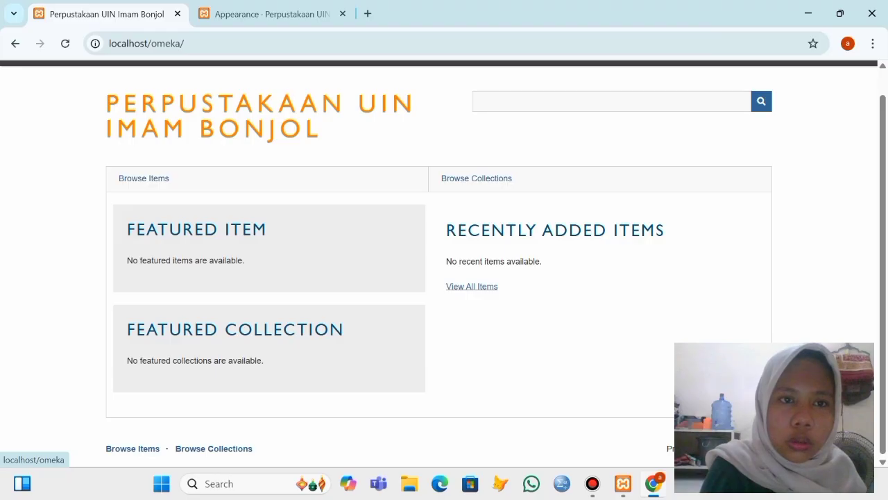
- On the Themes page, choose 'Use this theme' for Thanks, Roy and check the success message
{"action": "left_click", "coordinate": [270, 14]}
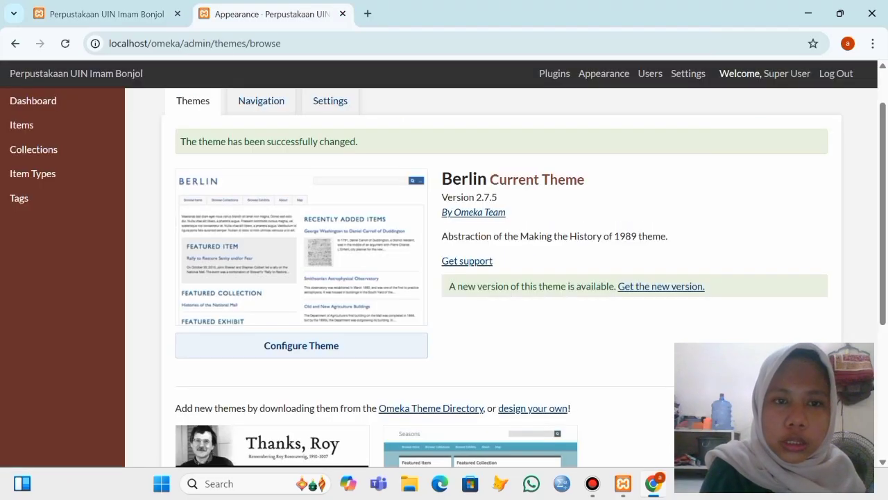
{"action": "scroll", "coordinate": [486, 278], "scroll_direction": "down", "scroll_amount": 4}
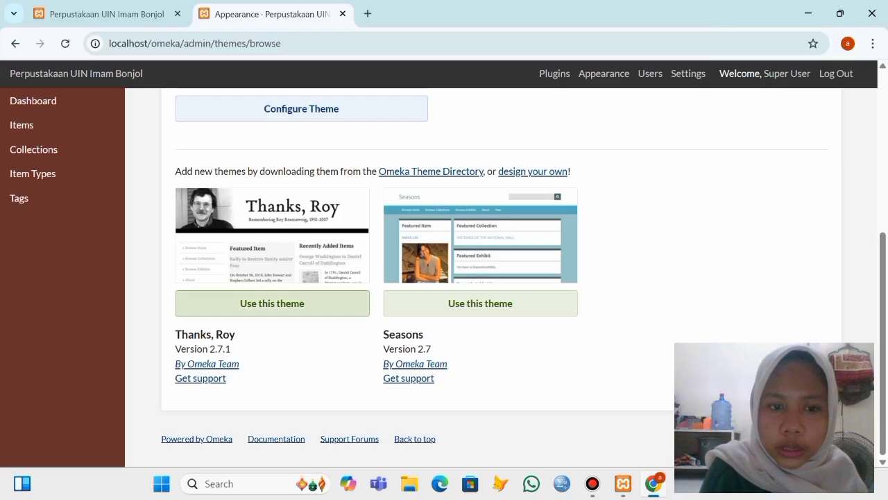
{"action": "left_click", "coordinate": [272, 303]}
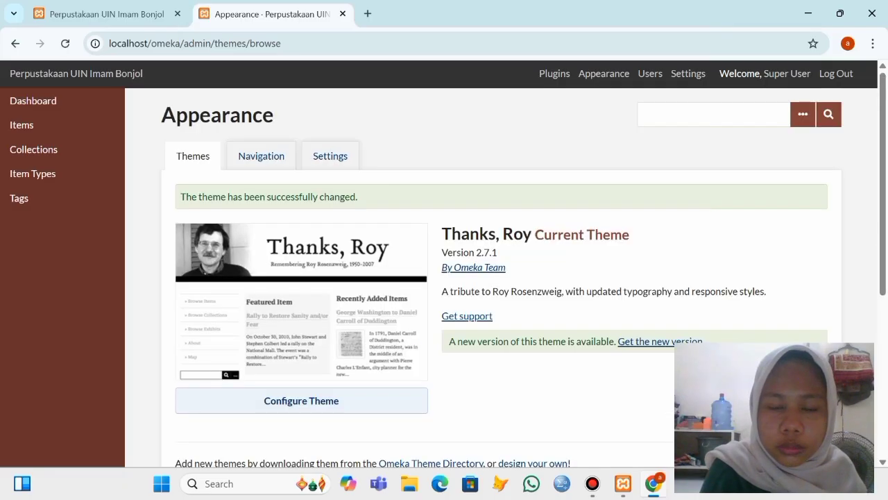
{"action": "scroll", "coordinate": [486, 278], "scroll_direction": "down", "scroll_amount": 4}
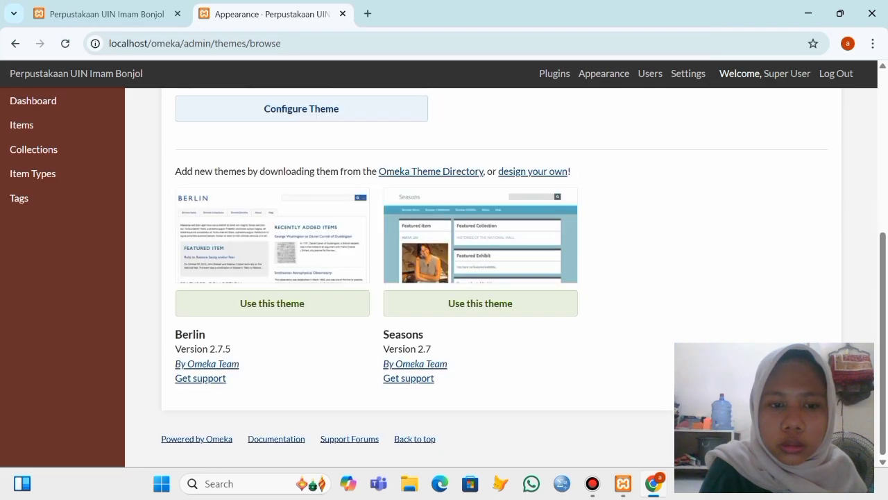
{"action": "scroll", "coordinate": [486, 277], "scroll_direction": "up", "scroll_amount": 2}
{"action": "scroll", "coordinate": [486, 277], "scroll_direction": "up", "scroll_amount": 1}
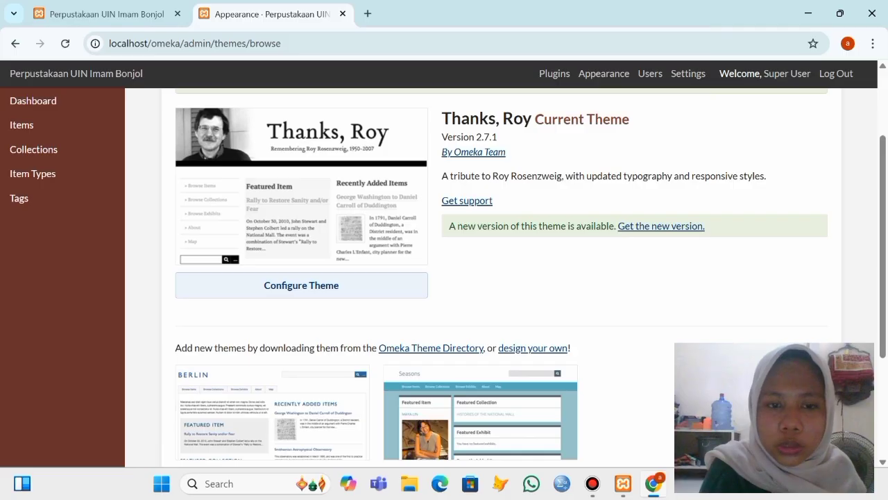
{"action": "scroll", "coordinate": [486, 278], "scroll_direction": "up", "scroll_amount": 2}
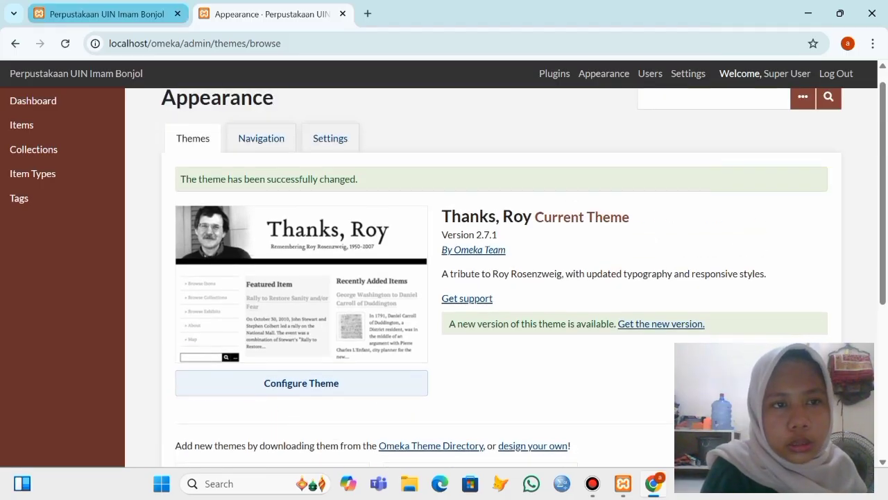
- Reload the public site until Thanks, Roy shows, then return to the admin Themes list
{"action": "left_click", "coordinate": [104, 14]}
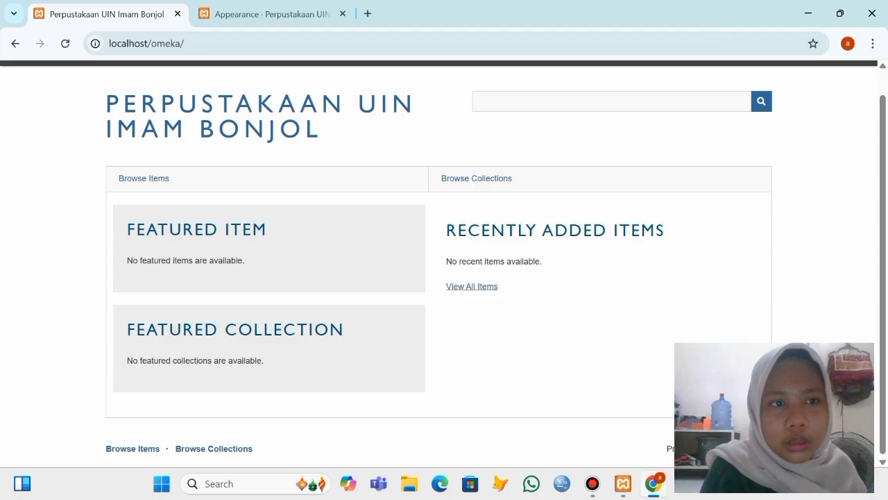
{"action": "left_click", "coordinate": [66, 43]}
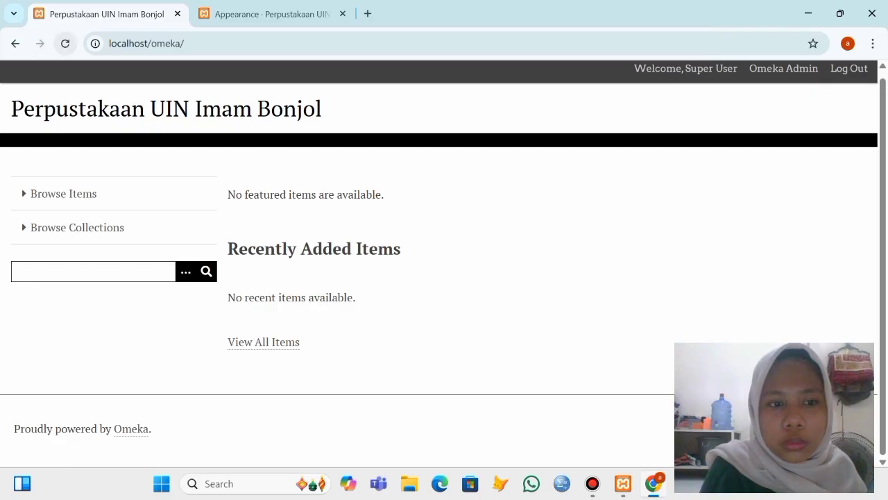
{"action": "left_click", "coordinate": [65, 43]}
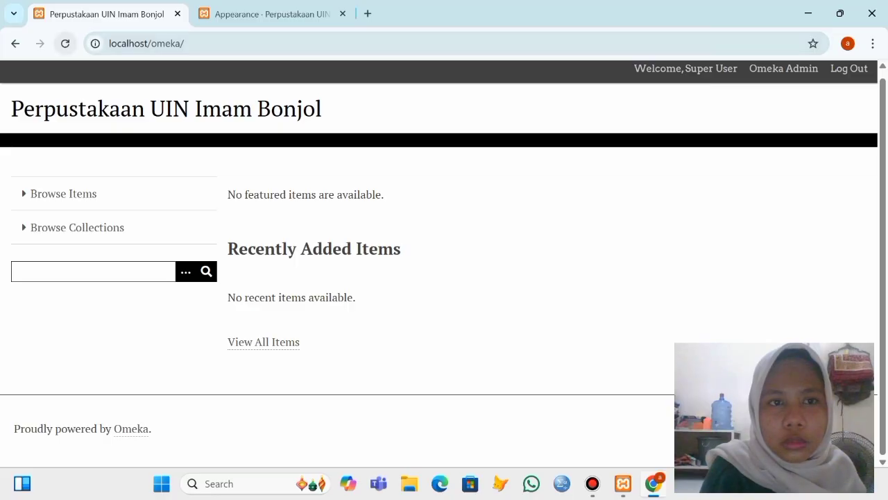
{"action": "left_click", "coordinate": [65, 43]}
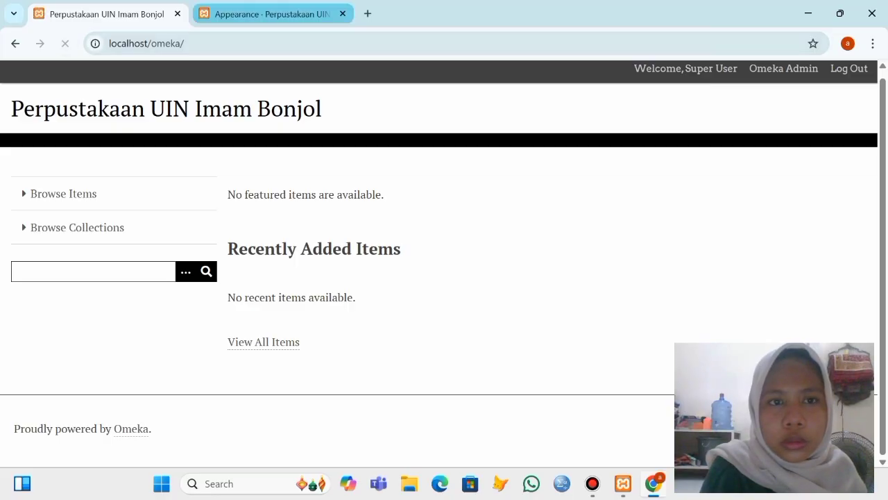
{"action": "left_click", "coordinate": [271, 13]}
{"action": "scroll", "coordinate": [445, 277], "scroll_direction": "down", "scroll_amount": 5}
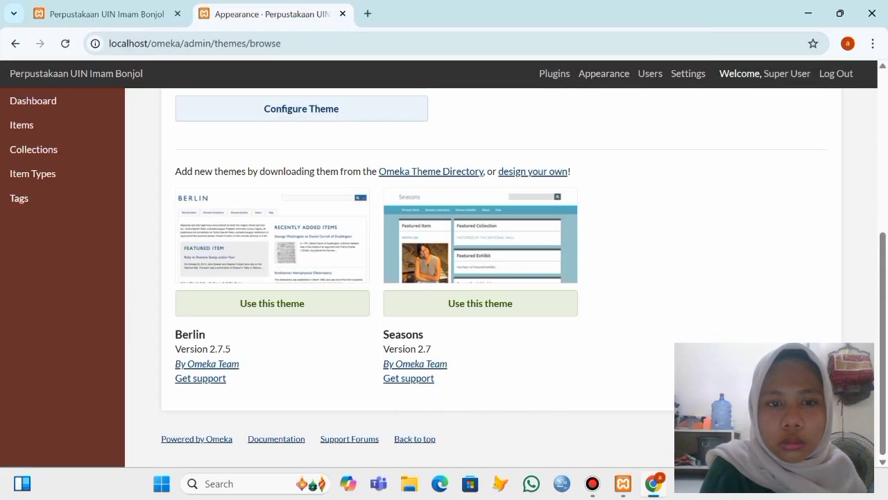
- Activate the Seasons theme and reload the public site to preview it
{"action": "left_click", "coordinate": [480, 303]}
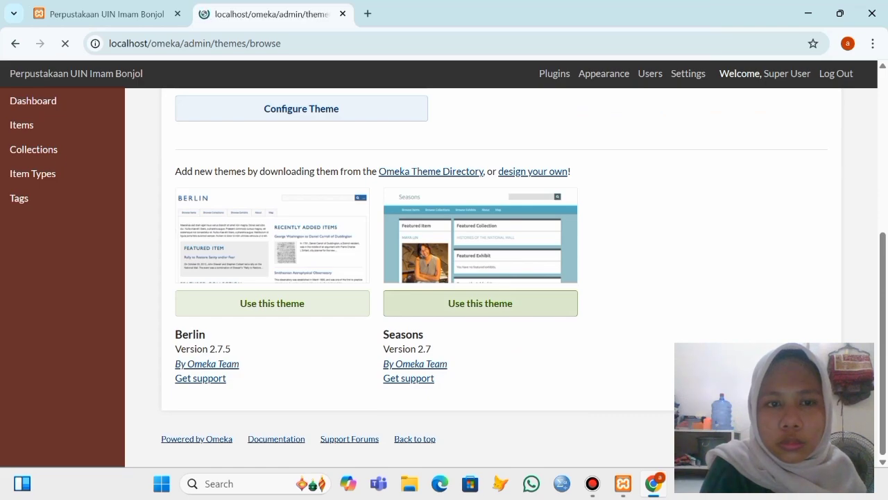
{"action": "scroll", "coordinate": [444, 278], "scroll_direction": "up", "scroll_amount": 3}
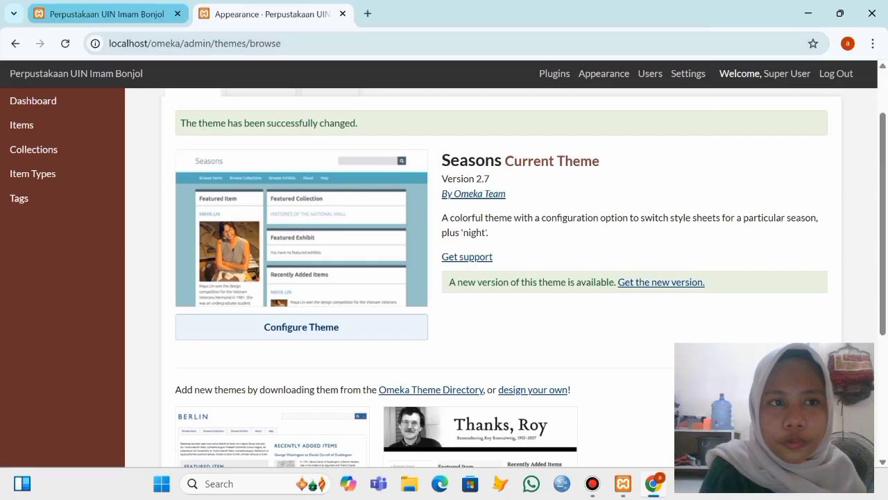
{"action": "left_click", "coordinate": [108, 14]}
{"action": "left_click", "coordinate": [65, 43]}
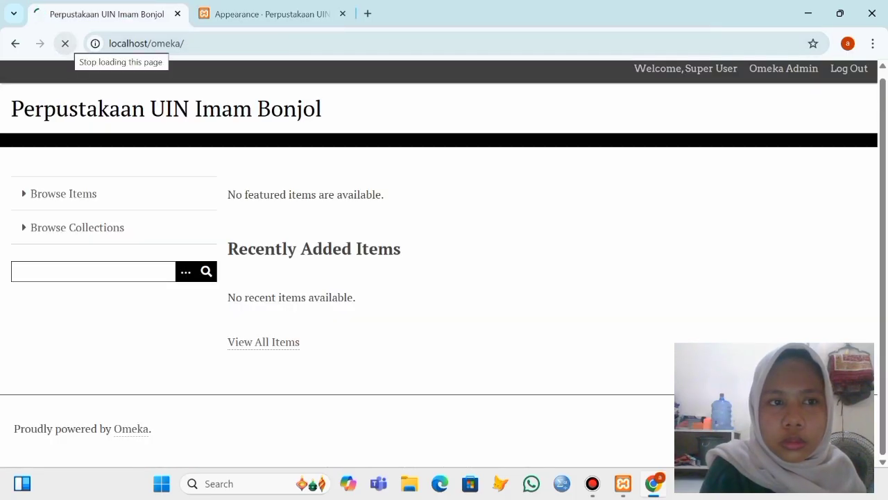
{"action": "scroll", "coordinate": [444, 264], "scroll_direction": "down", "scroll_amount": 1}
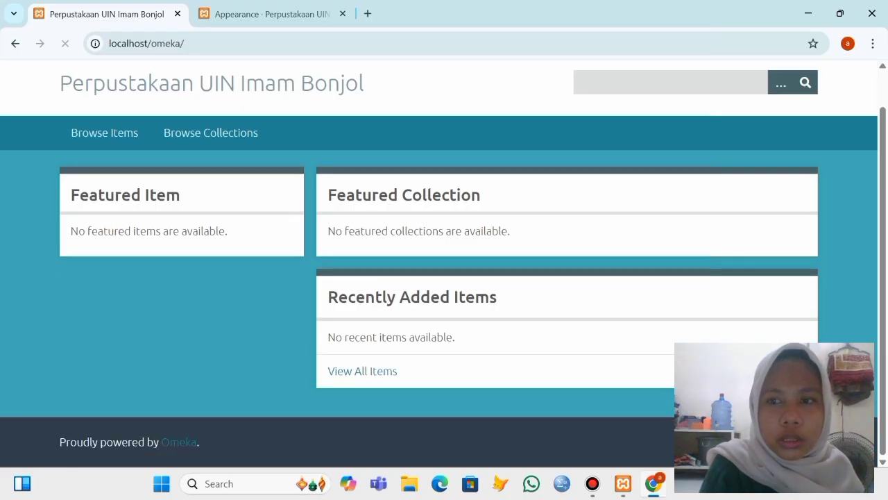
{"action": "scroll", "coordinate": [444, 263], "scroll_direction": "up", "scroll_amount": 1}
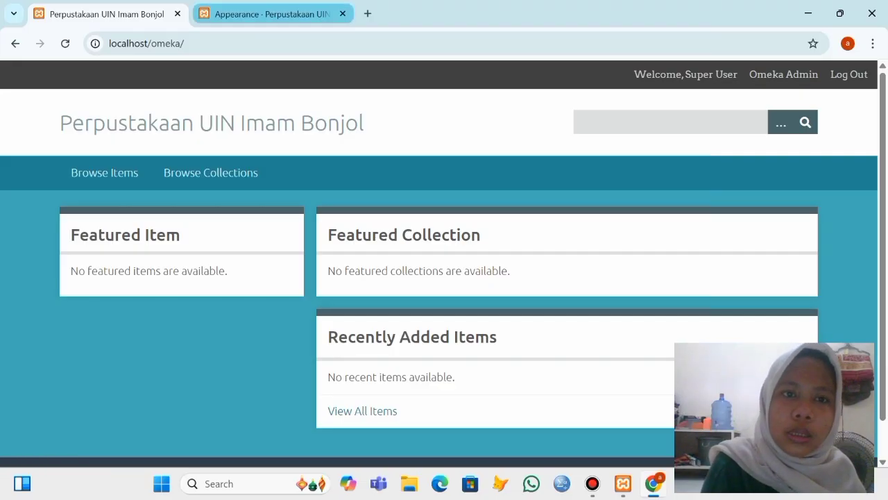
- Return to the admin Appearance page and bring up File Explorer
{"action": "left_click", "coordinate": [271, 14]}
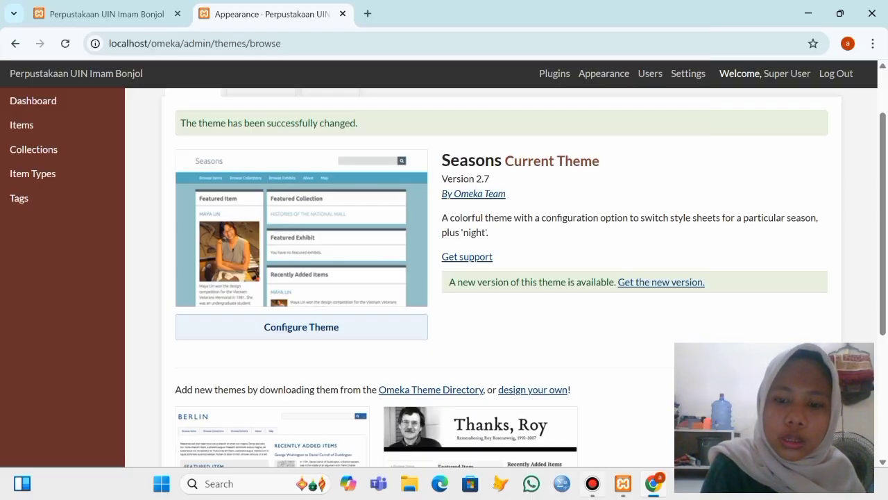
{"action": "scroll", "coordinate": [501, 278], "scroll_direction": "down", "scroll_amount": 1}
{"action": "scroll", "coordinate": [501, 277], "scroll_direction": "up", "scroll_amount": 1}
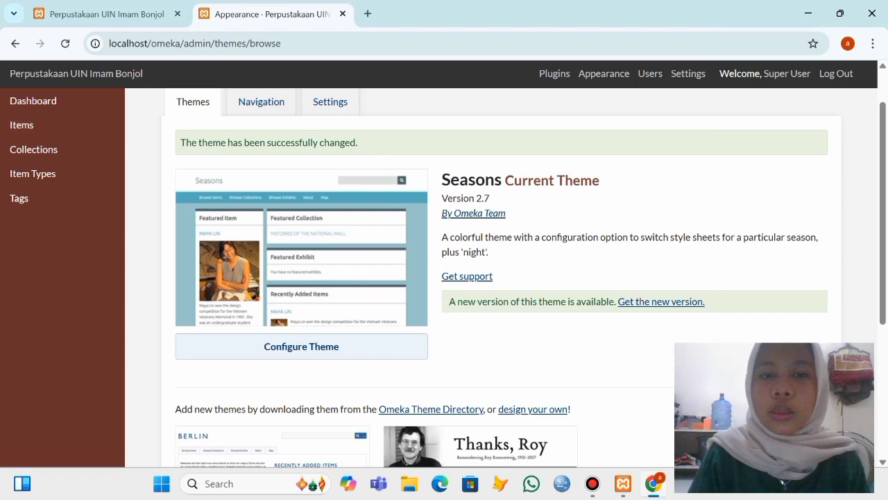
{"action": "left_click", "coordinate": [409, 483]}
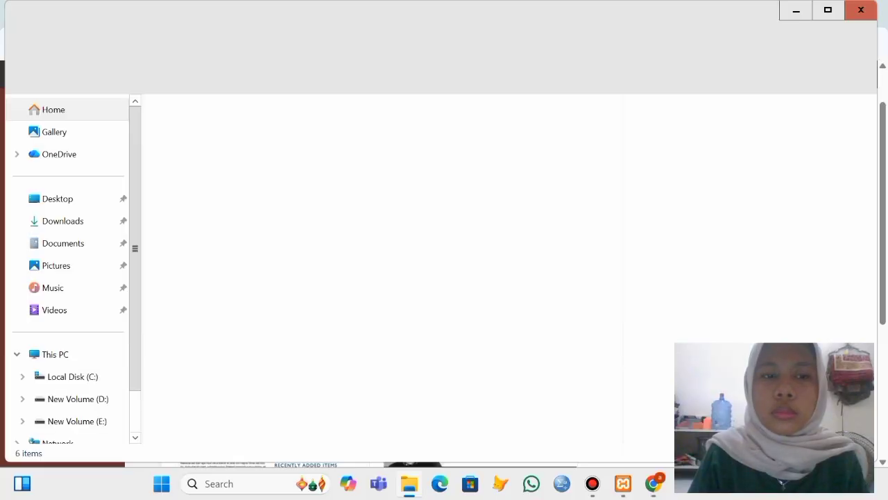
- Browse to New Volume (D:) and open the Bahan Latihan Penggunaan Omeka Classic.rar archive
{"action": "left_click", "coordinate": [72, 377]}
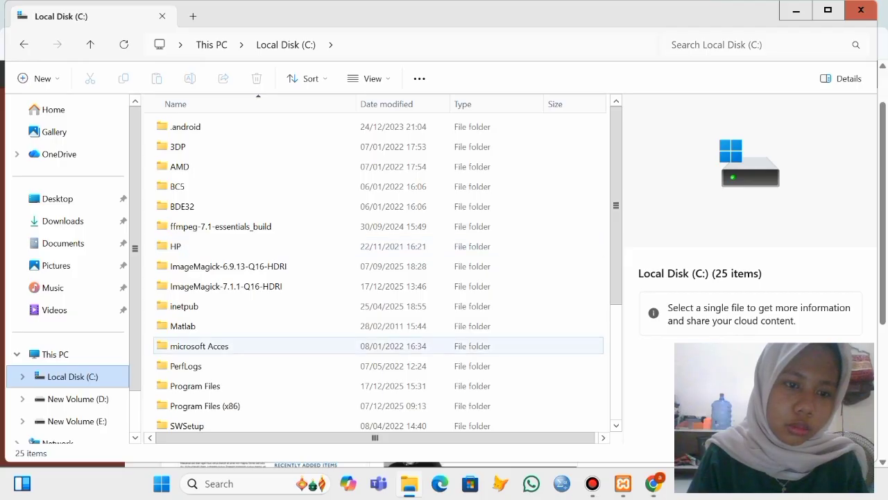
{"action": "scroll", "coordinate": [378, 345], "scroll_direction": "down", "scroll_amount": 3}
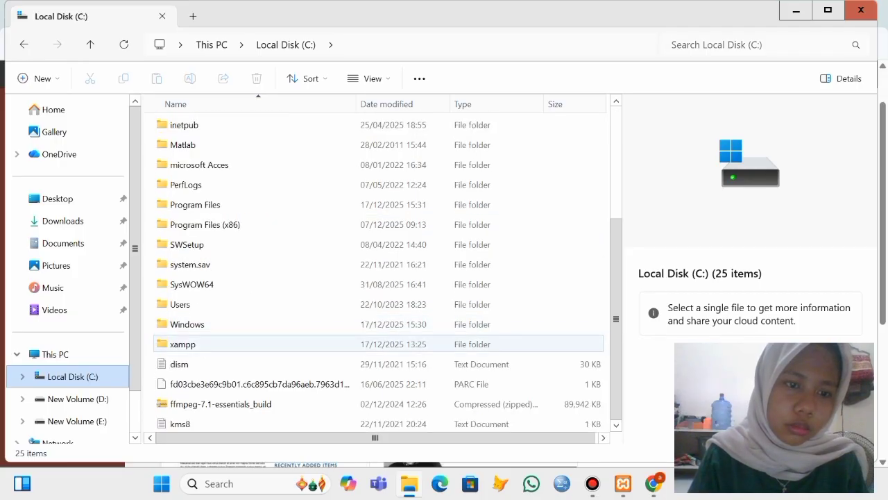
{"action": "left_click", "coordinate": [76, 399]}
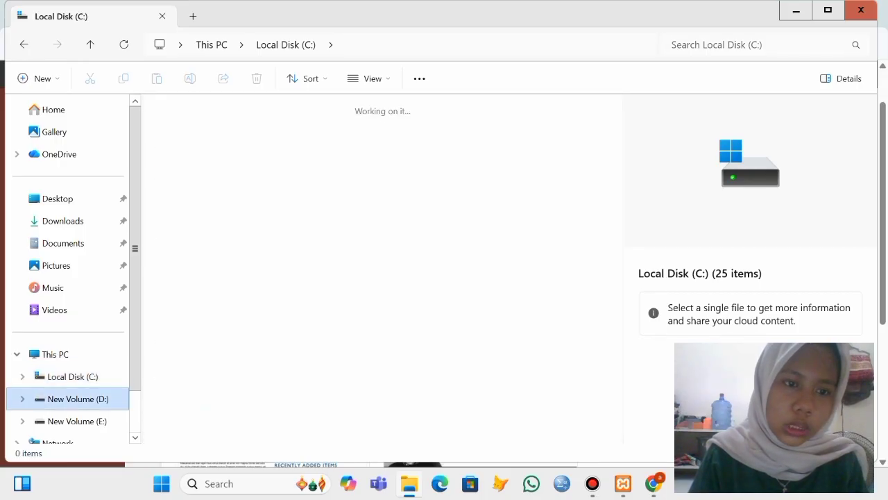
{"action": "scroll", "coordinate": [381, 268], "scroll_direction": "up", "scroll_amount": 5}
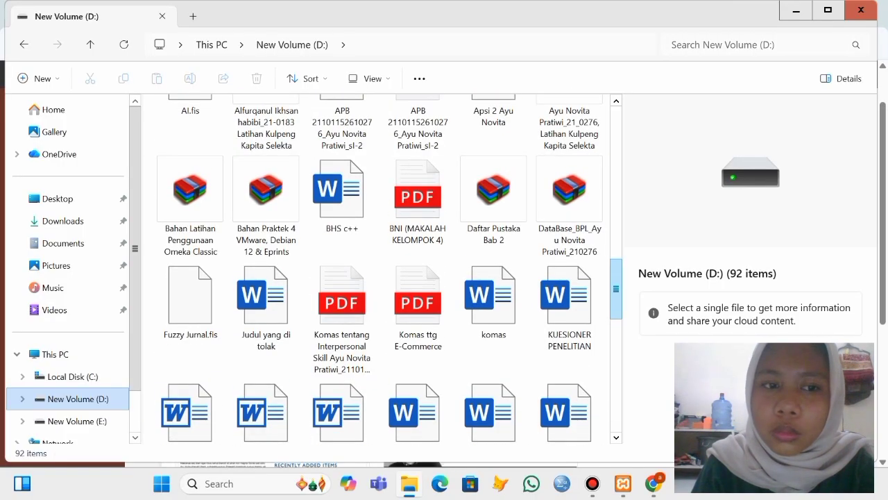
{"action": "left_click", "coordinate": [190, 201]}
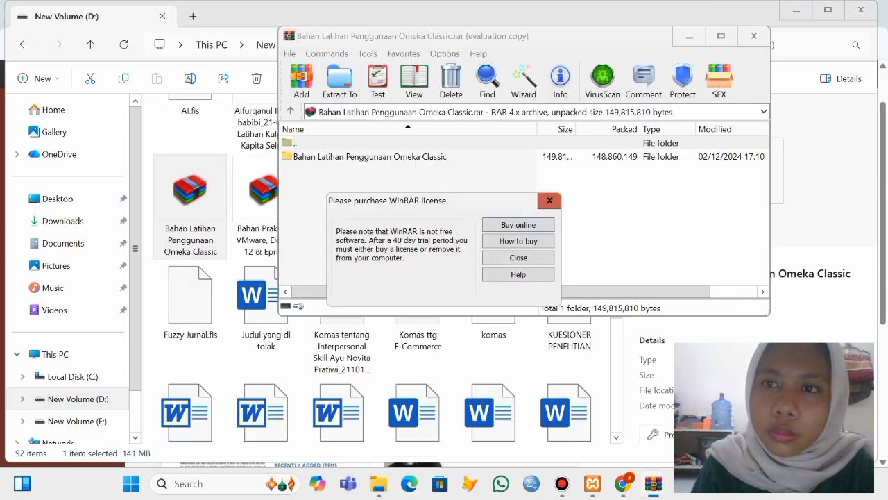
- Dismiss the licence reminder and open the archive's Theme public Omeka folder
{"action": "left_click", "coordinate": [549, 199]}
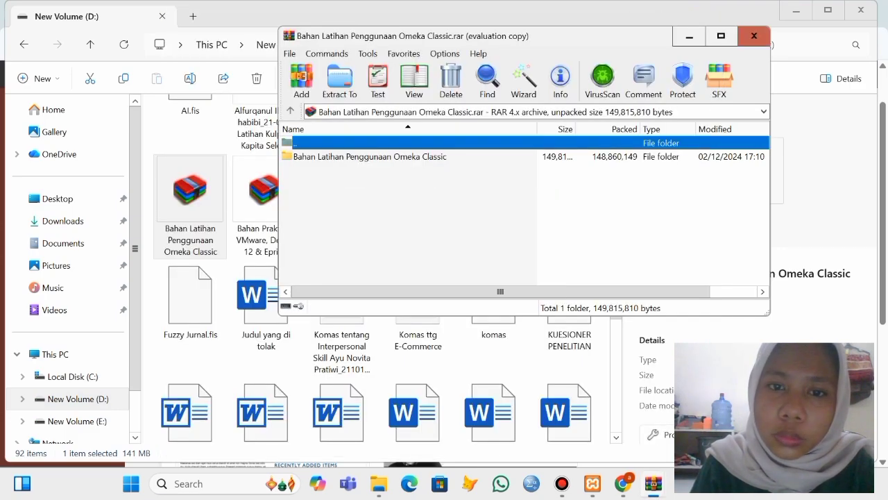
{"action": "key", "text": "Down"}
{"action": "key", "text": "Return"}
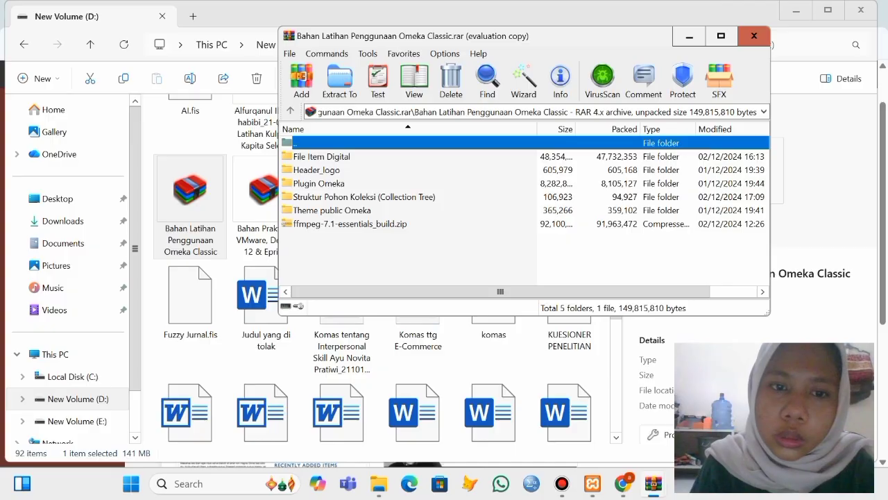
{"action": "left_click", "coordinate": [331, 211]}
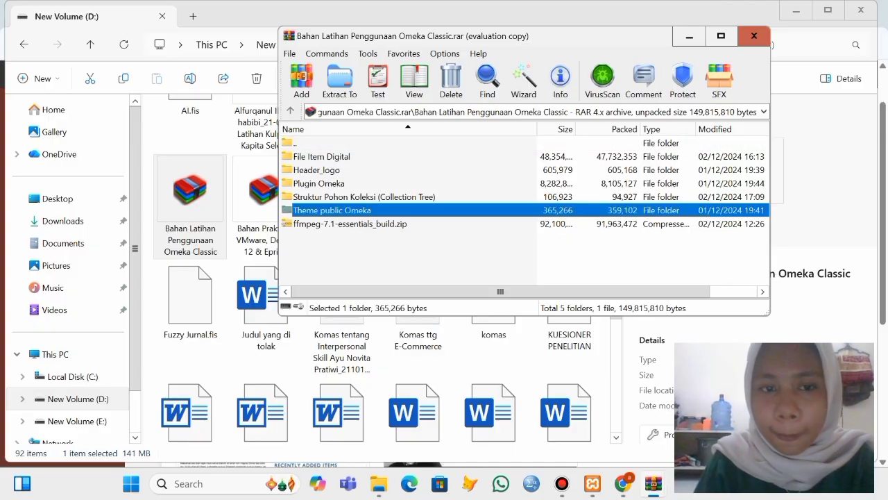
{"action": "key", "text": "Return"}
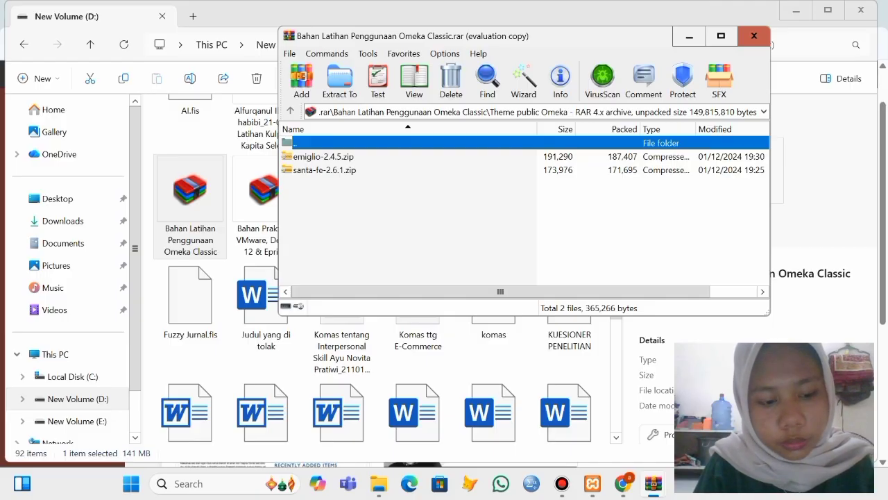
- Copy emiglio-2.4.5.zip and santa-fe-2.6.1.zip to the clipboard
{"action": "left_click", "coordinate": [324, 170], "text": "ctrl"}
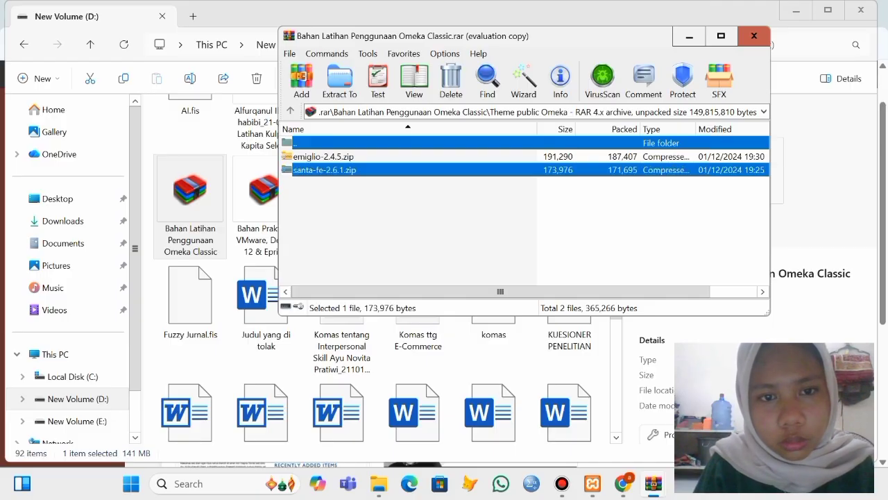
{"action": "left_click", "coordinate": [324, 156], "text": "ctrl"}
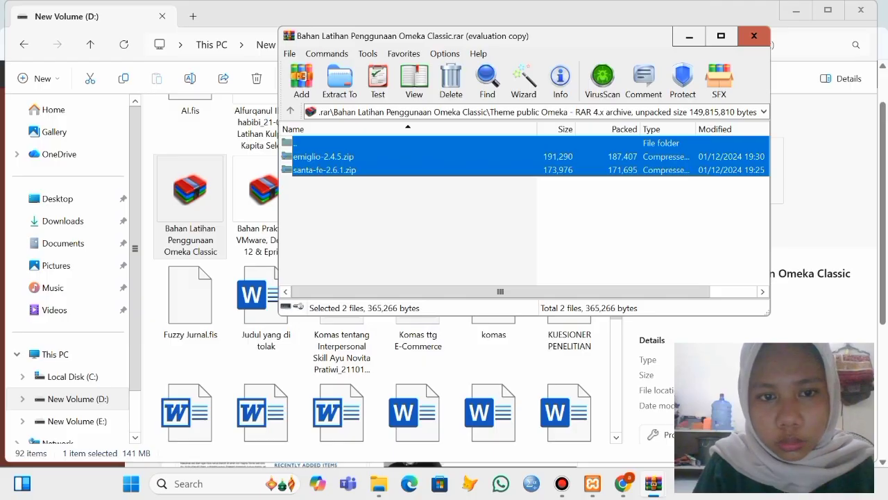
{"action": "right_click", "coordinate": [336, 159]}
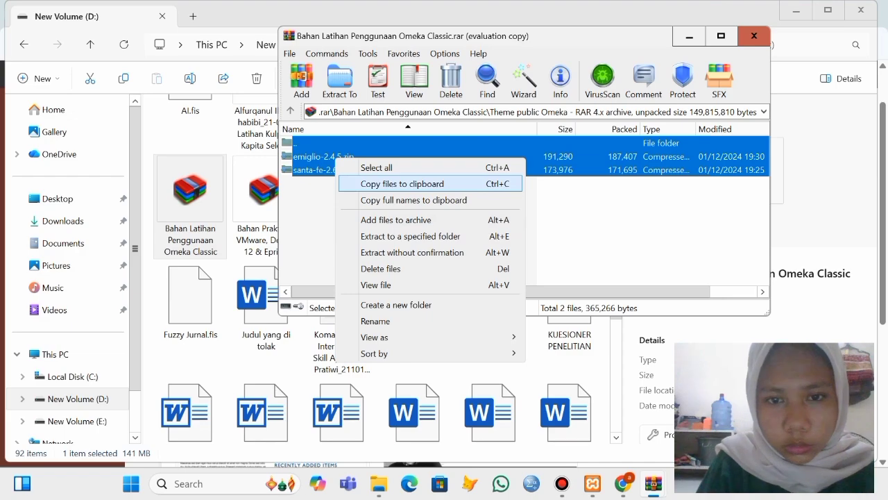
{"action": "left_click", "coordinate": [402, 183]}
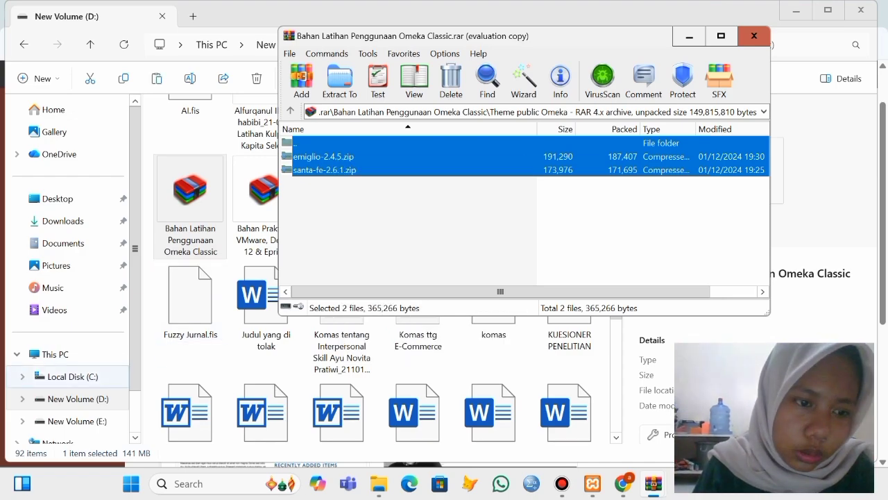
{"action": "left_click", "coordinate": [73, 377]}
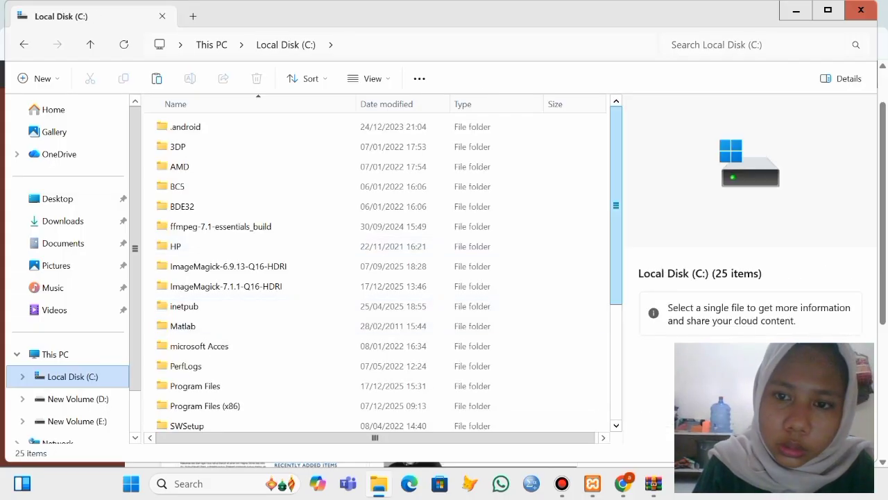
- Navigate to the C:\xampp\htdocs\omeka\themes folder
{"action": "scroll", "coordinate": [616, 205], "scroll_direction": "down", "scroll_amount": 3}
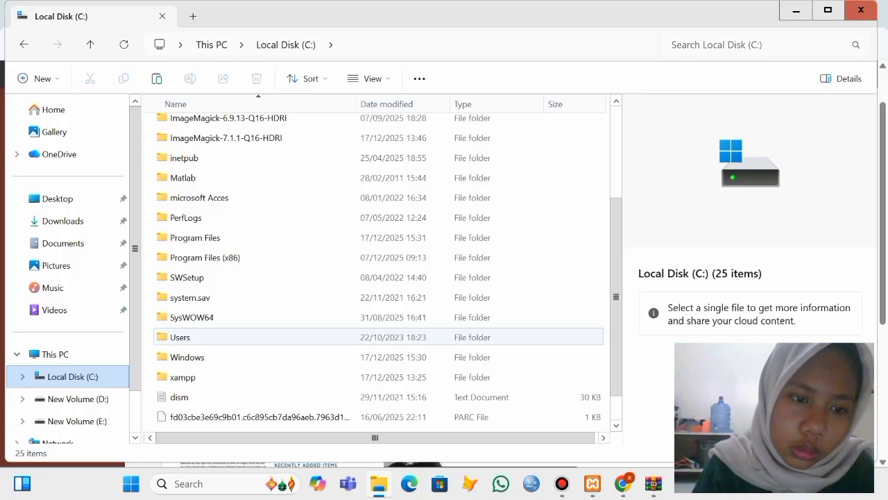
{"action": "double_click", "coordinate": [183, 377]}
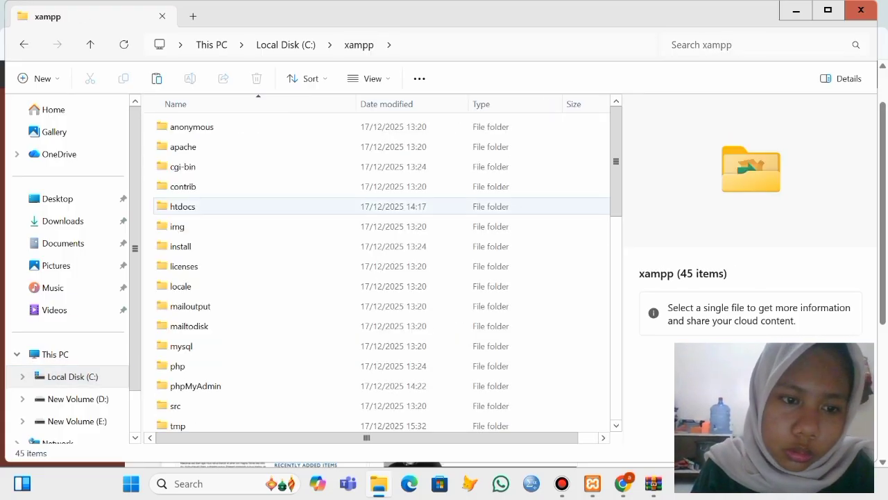
{"action": "double_click", "coordinate": [183, 206]}
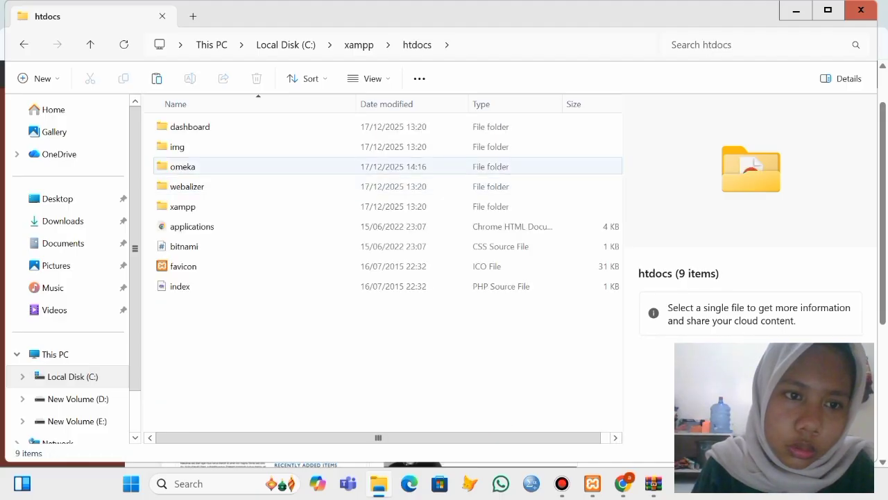
{"action": "double_click", "coordinate": [182, 167]}
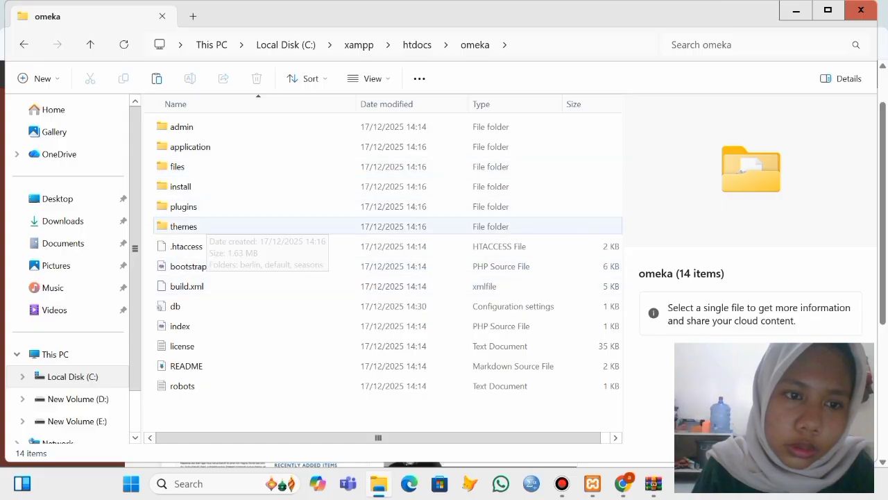
{"action": "left_click", "coordinate": [198, 227]}
{"action": "double_click", "coordinate": [198, 226]}
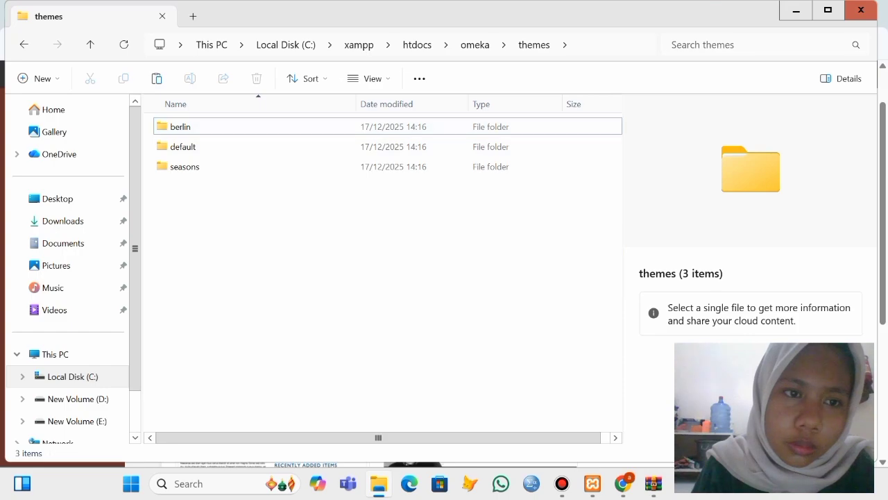
- Paste the emiglio-2.4.5 and santa-fe-2.6.1 zips into themes and select both
{"action": "left_click", "coordinate": [182, 127]}
{"action": "double_click", "coordinate": [182, 127]}
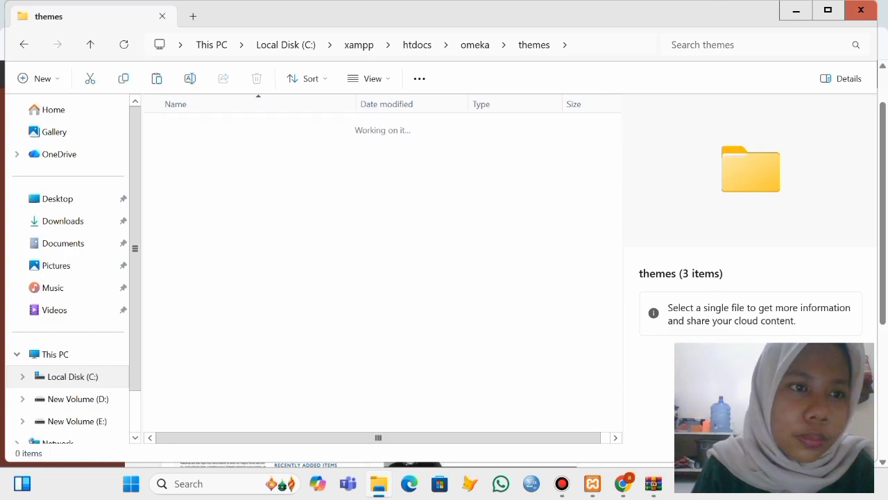
{"action": "key", "text": "alt+Left"}
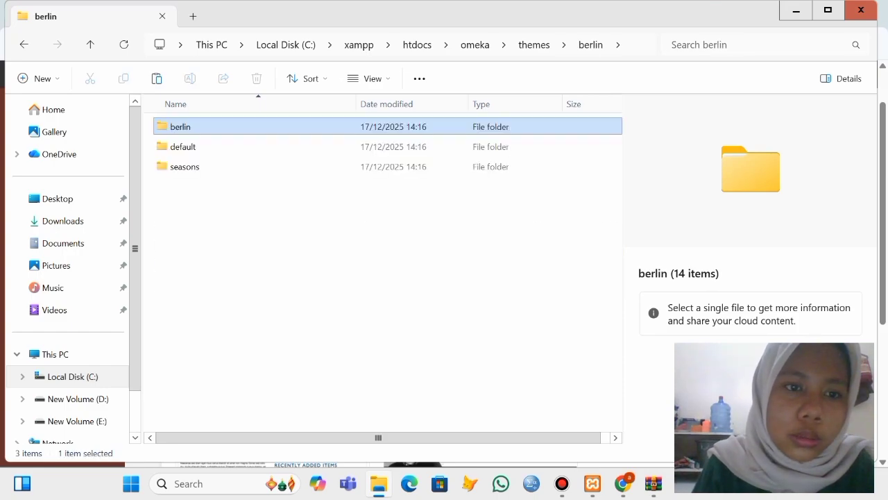
{"action": "left_click", "coordinate": [305, 256]}
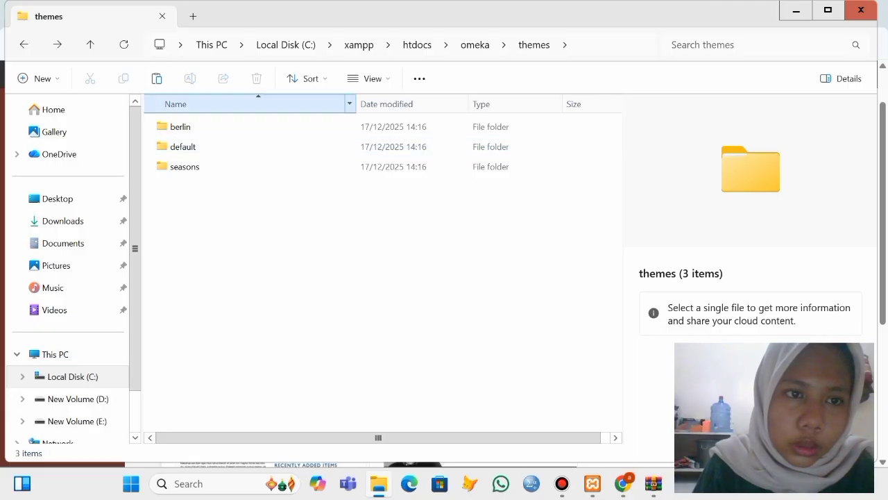
{"action": "left_click", "coordinate": [156, 78]}
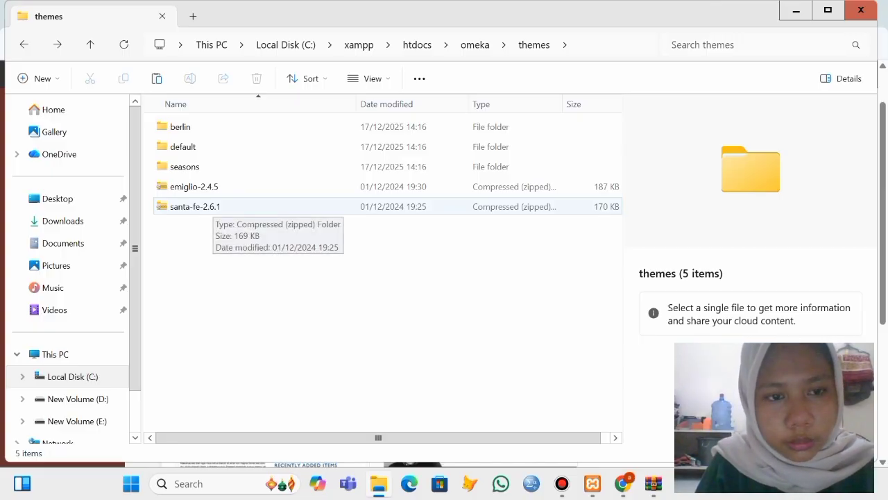
{"action": "left_click", "coordinate": [195, 207]}
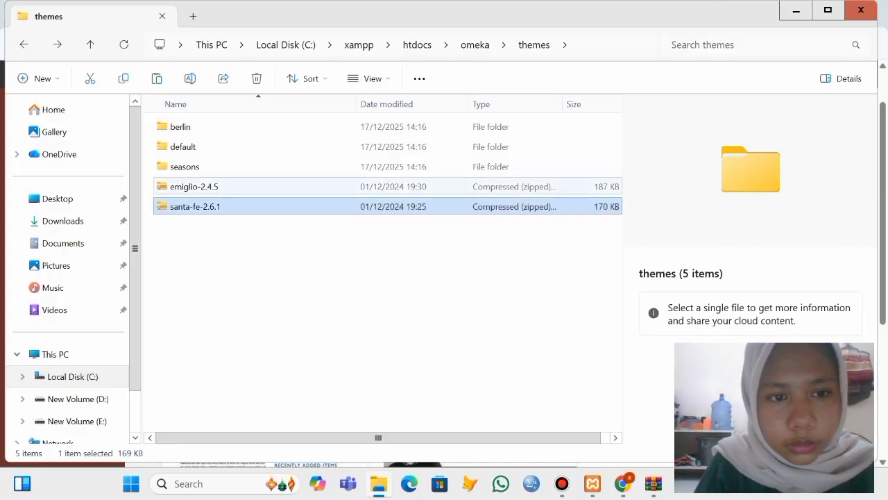
{"action": "left_click", "coordinate": [194, 187], "text": "ctrl"}
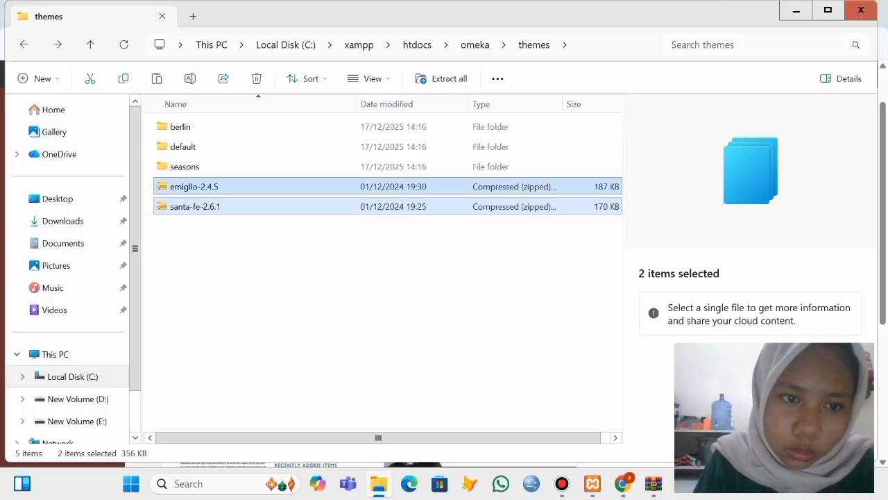
- Extract both zips into emiglio and santa-fe folders, then delete the zip files
{"action": "right_click", "coordinate": [216, 187]}
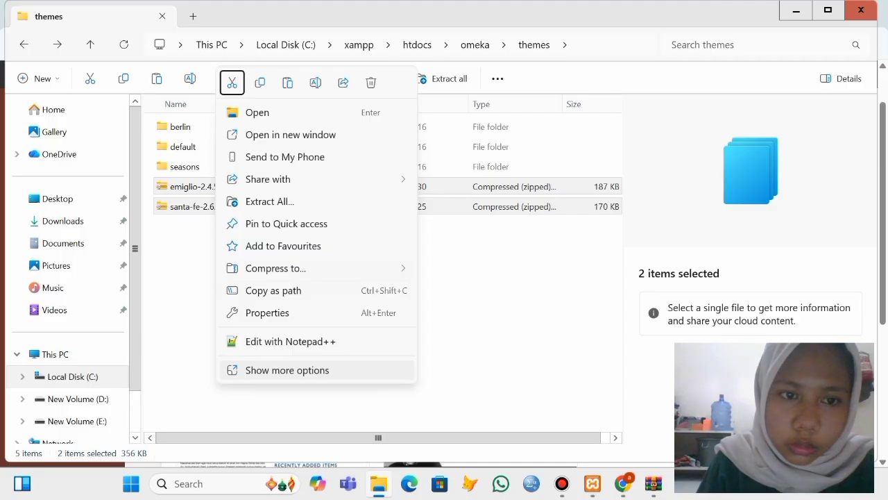
{"action": "left_click", "coordinate": [287, 370]}
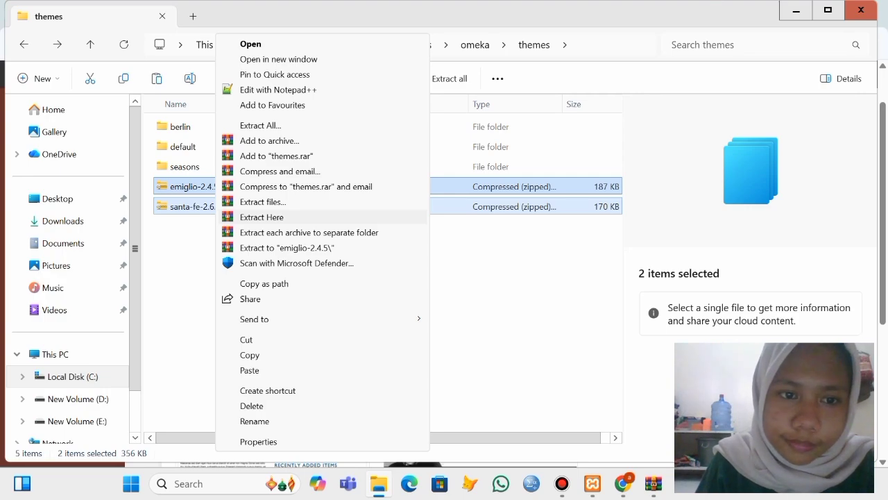
{"action": "left_click", "coordinate": [261, 218]}
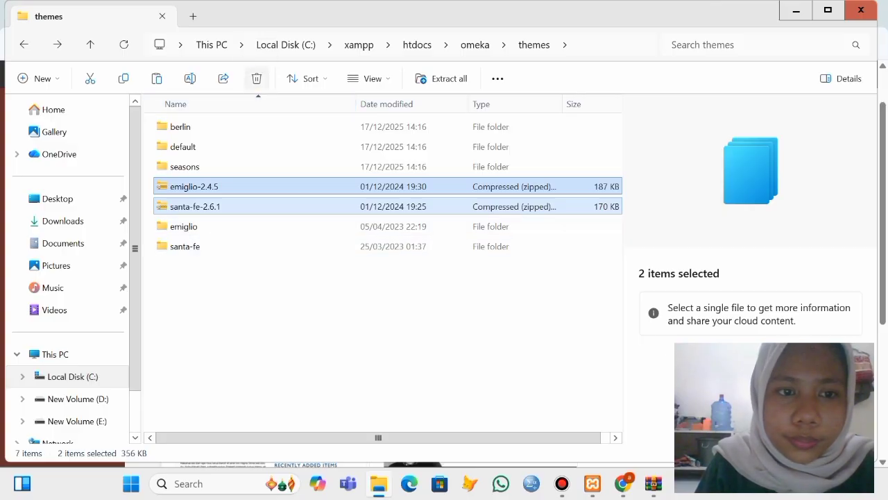
{"action": "left_click", "coordinate": [256, 79]}
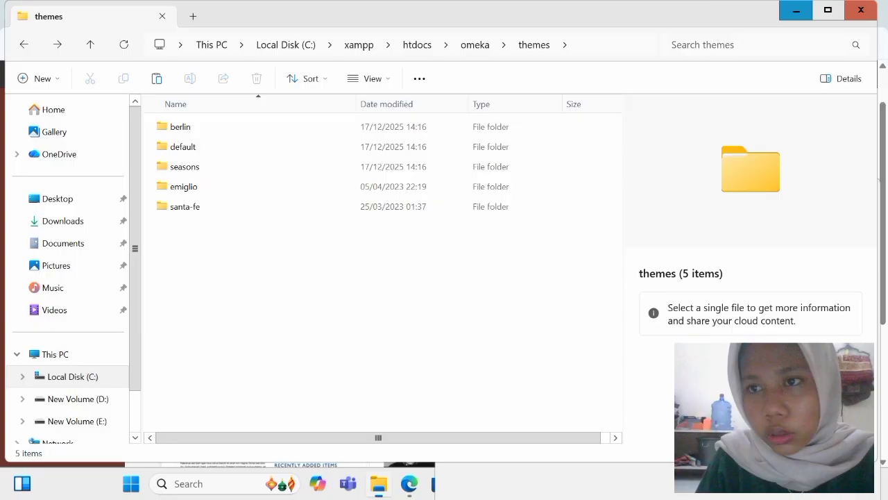
- Minimize the Explorer and WinRAR windows and search 'omeka classic theme' in a new tab
{"action": "left_click", "coordinate": [796, 10]}
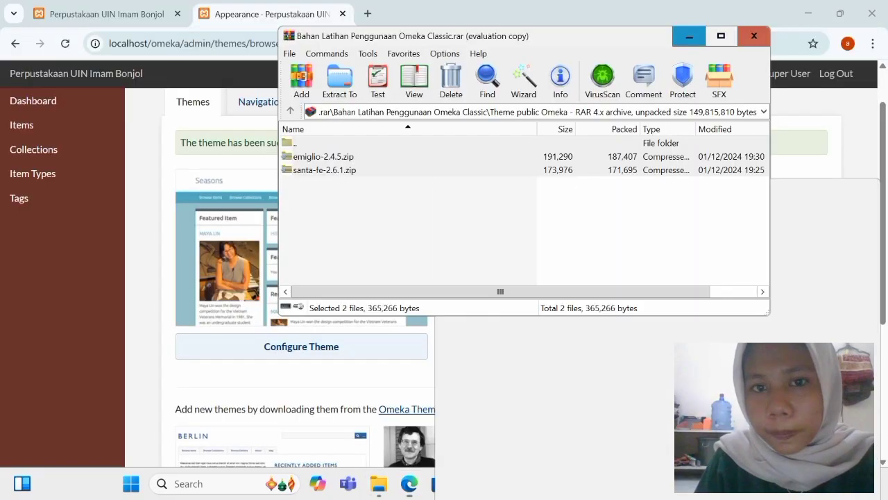
{"action": "left_click", "coordinate": [689, 36]}
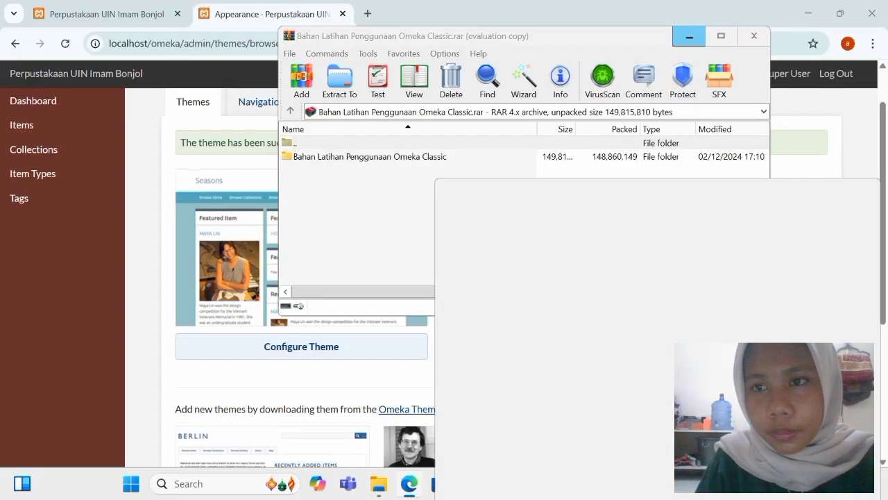
{"action": "left_click", "coordinate": [689, 36]}
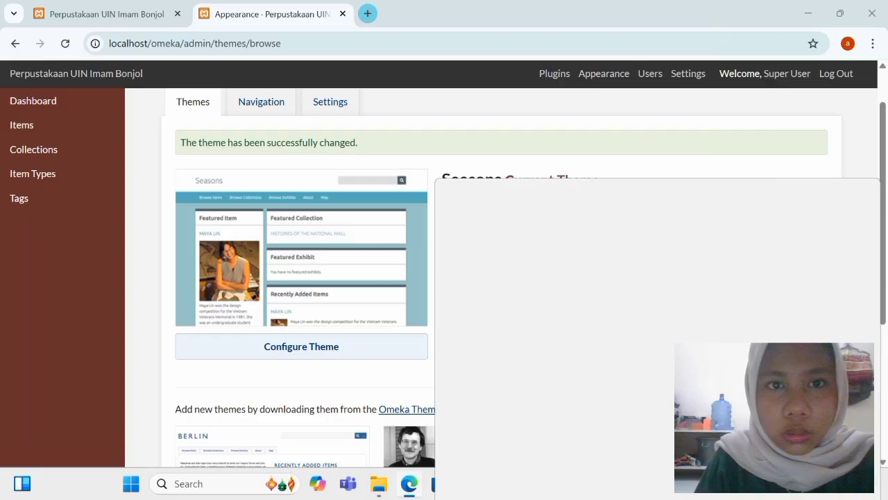
{"action": "left_click", "coordinate": [368, 13]}
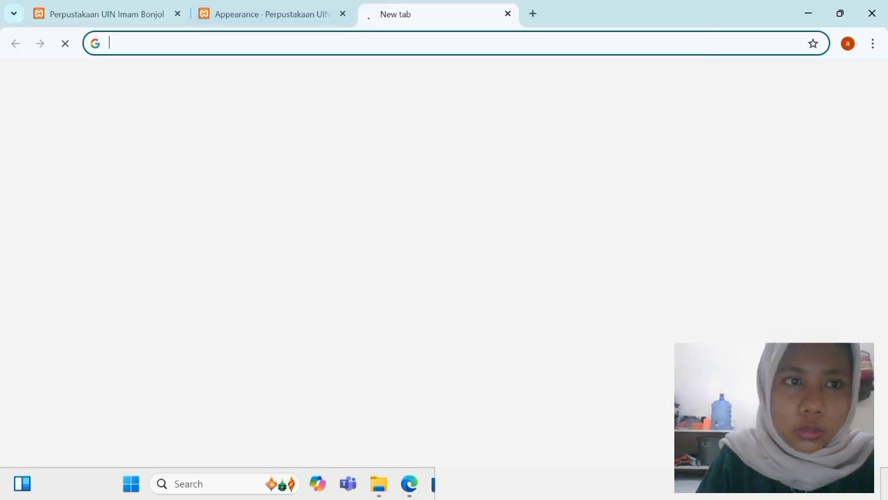
{"action": "type", "text": "omeka"}
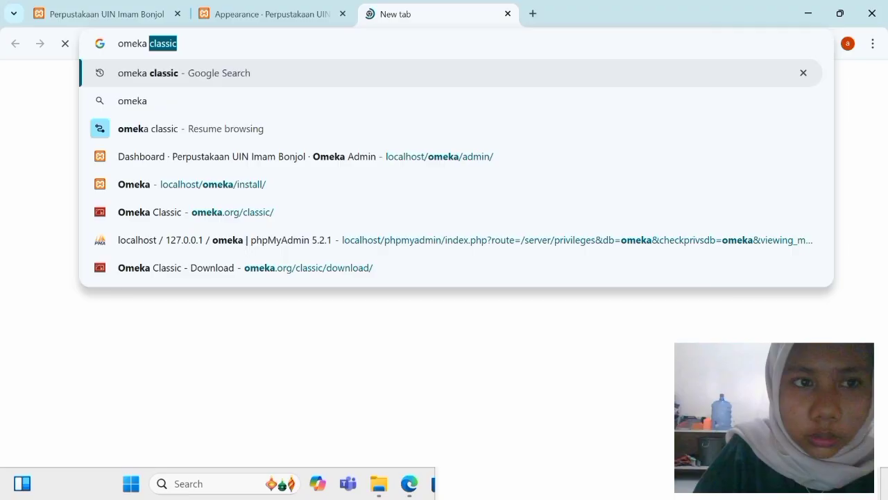
{"action": "type", "text": " classic "}
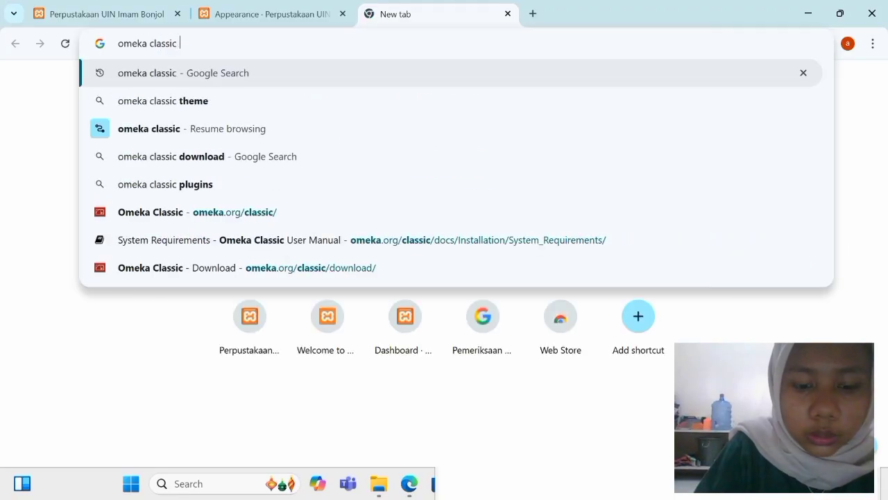
{"action": "type", "text": "themes"}
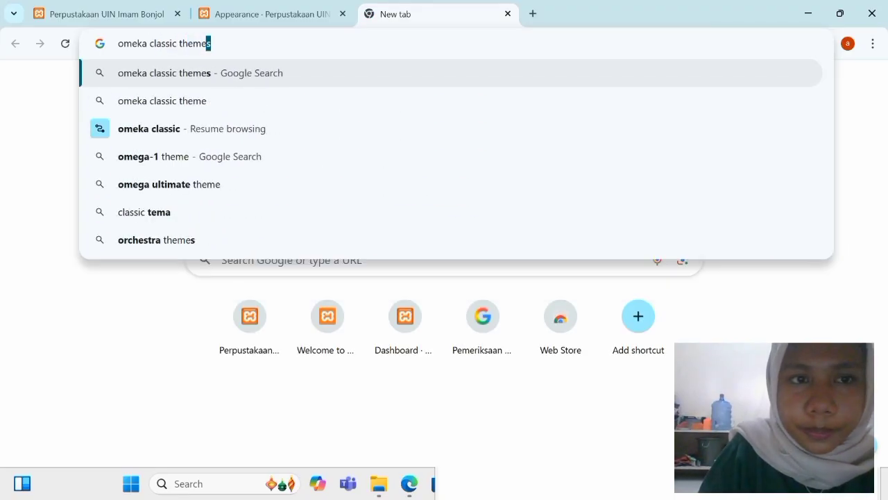
{"action": "key", "text": "Return"}
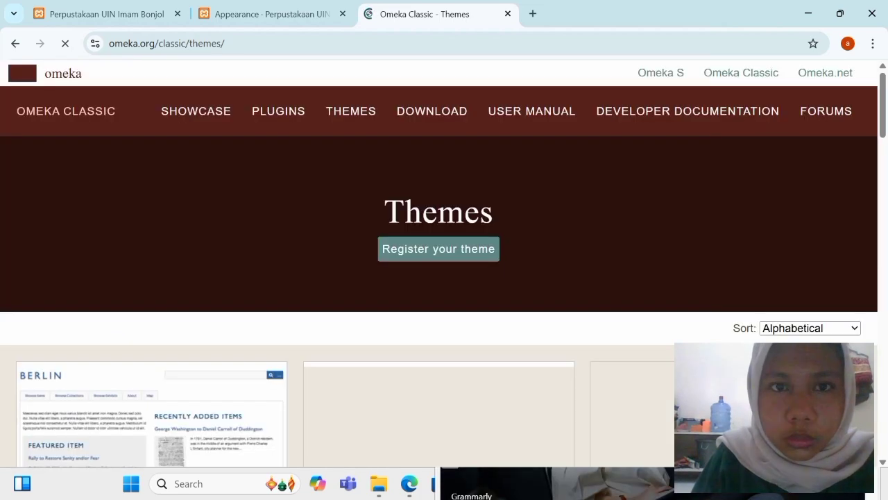
- Scroll through the omeka.org Classic theme cards such as Berlin, Emiglio and Freedom
{"action": "scroll", "coordinate": [151, 292], "scroll_direction": "down", "scroll_amount": 2}
{"action": "scroll", "coordinate": [152, 292], "scroll_direction": "down", "scroll_amount": 3}
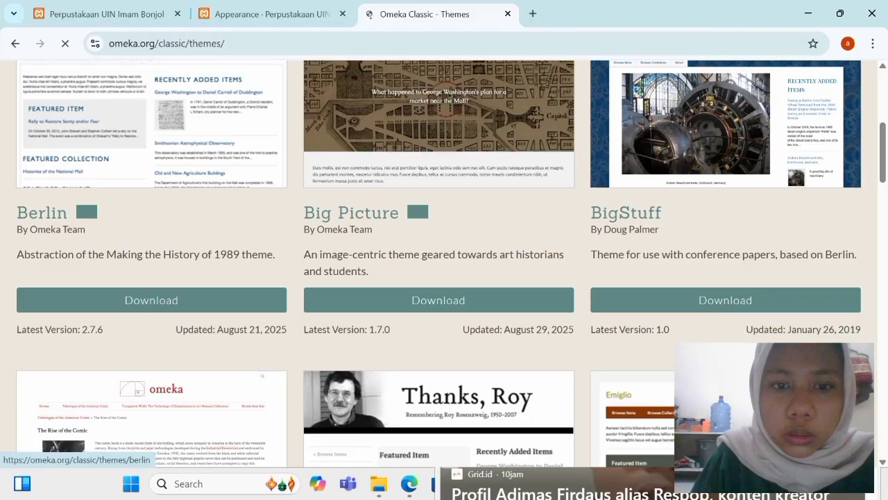
{"action": "scroll", "coordinate": [151, 292], "scroll_direction": "down", "scroll_amount": 2}
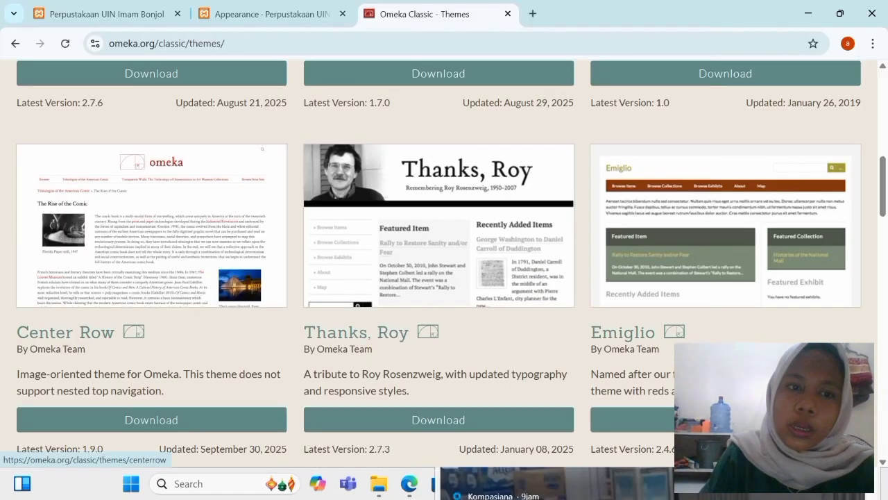
{"action": "scroll", "coordinate": [151, 292], "scroll_direction": "up", "scroll_amount": 2}
{"action": "scroll", "coordinate": [444, 263], "scroll_direction": "up", "scroll_amount": 1}
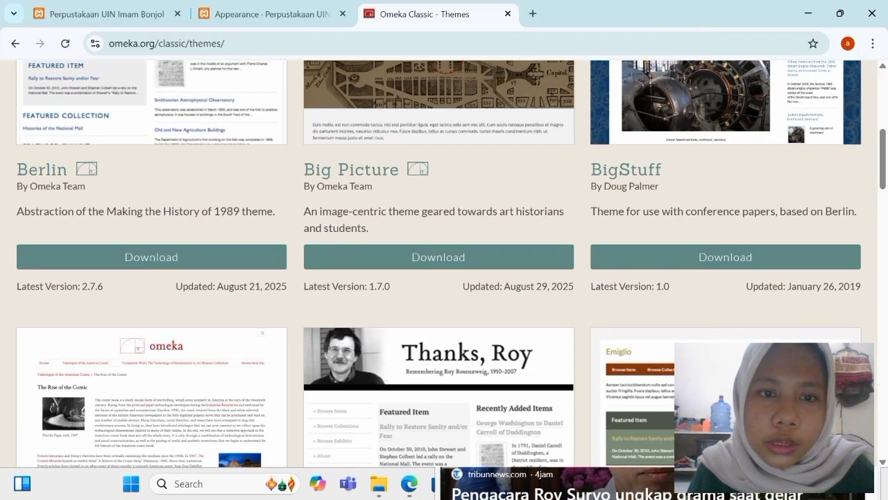
{"action": "scroll", "coordinate": [152, 243], "scroll_direction": "up", "scroll_amount": 1}
{"action": "scroll", "coordinate": [152, 242], "scroll_direction": "down", "scroll_amount": 4}
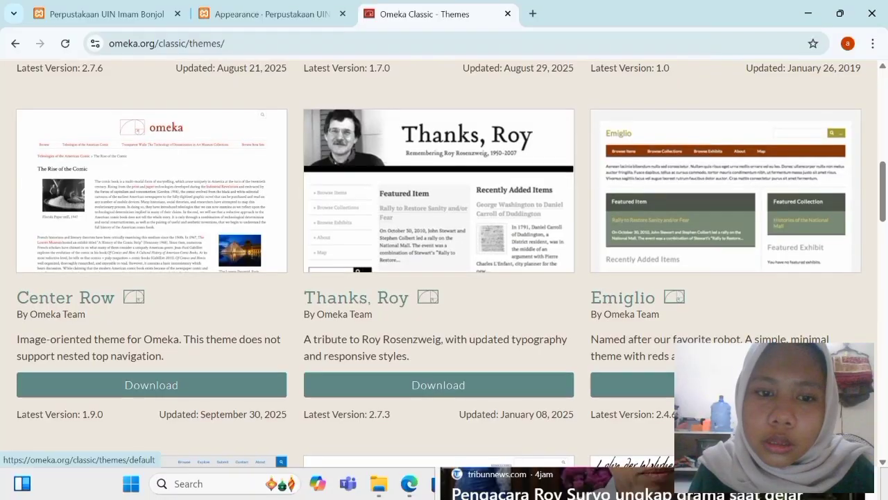
{"action": "scroll", "coordinate": [444, 264], "scroll_direction": "down", "scroll_amount": 2}
{"action": "scroll", "coordinate": [444, 263], "scroll_direction": "up", "scroll_amount": 2}
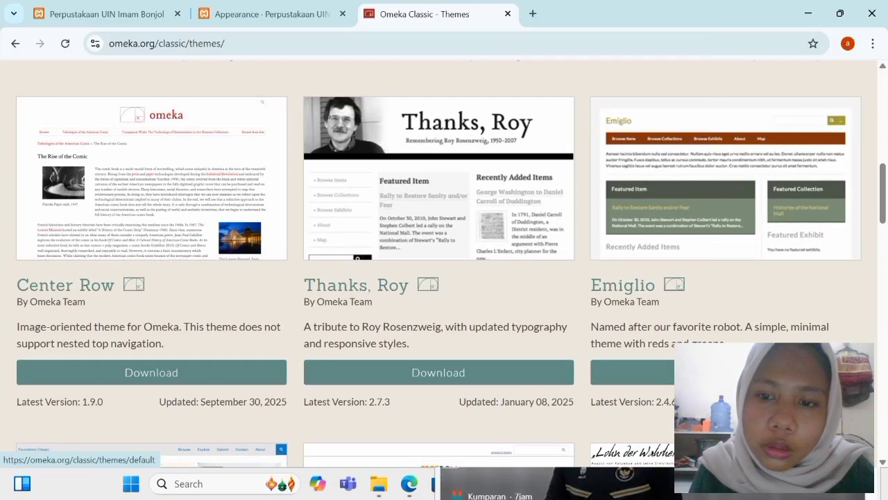
{"action": "scroll", "coordinate": [444, 263], "scroll_direction": "down", "scroll_amount": 6}
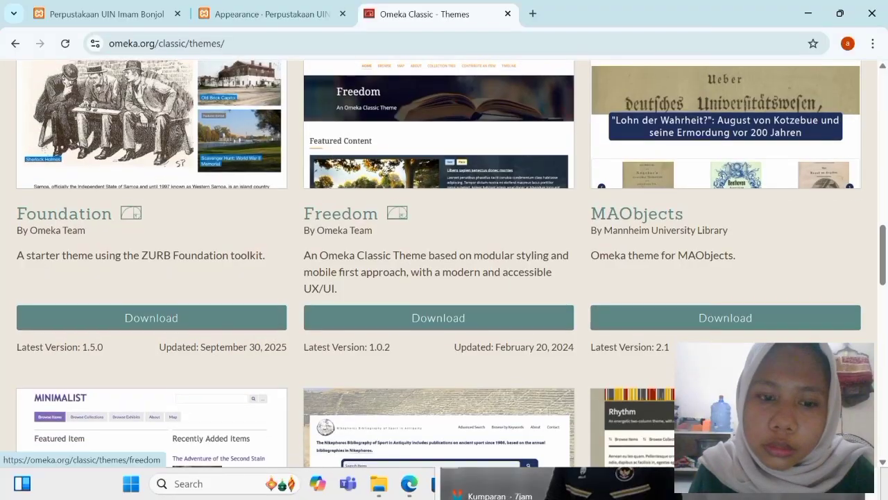
{"action": "scroll", "coordinate": [439, 312], "scroll_direction": "up", "scroll_amount": 8}
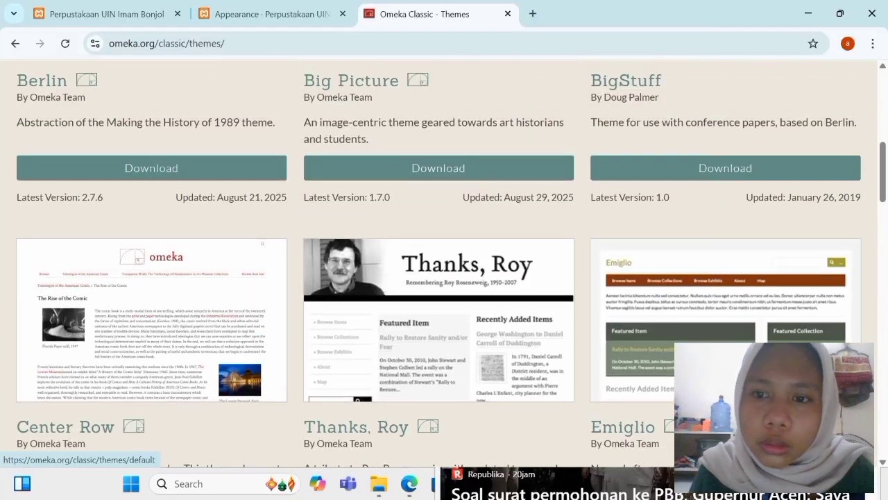
{"action": "scroll", "coordinate": [444, 264], "scroll_direction": "up", "scroll_amount": 2}
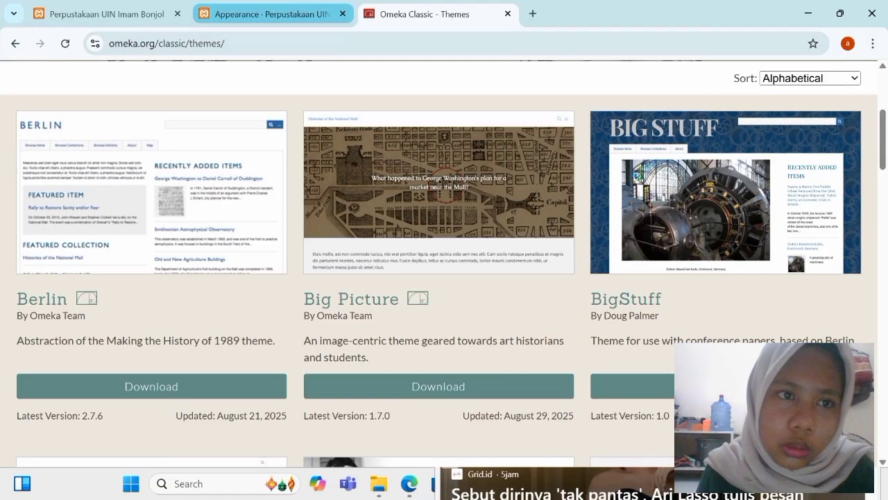
- Reload the admin Themes page so Emiglio 2.4.5 and Santa Fe 2.6.1 appear
{"action": "left_click", "coordinate": [270, 14]}
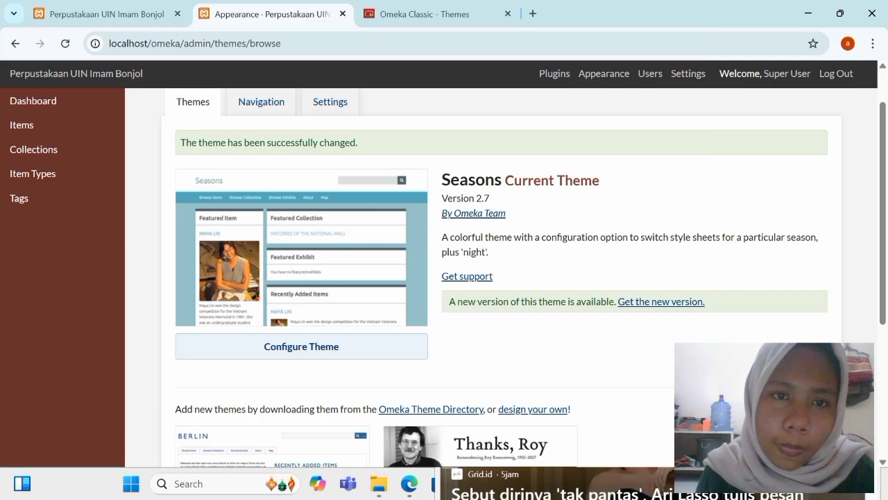
{"action": "scroll", "coordinate": [301, 208], "scroll_direction": "down", "scroll_amount": 4}
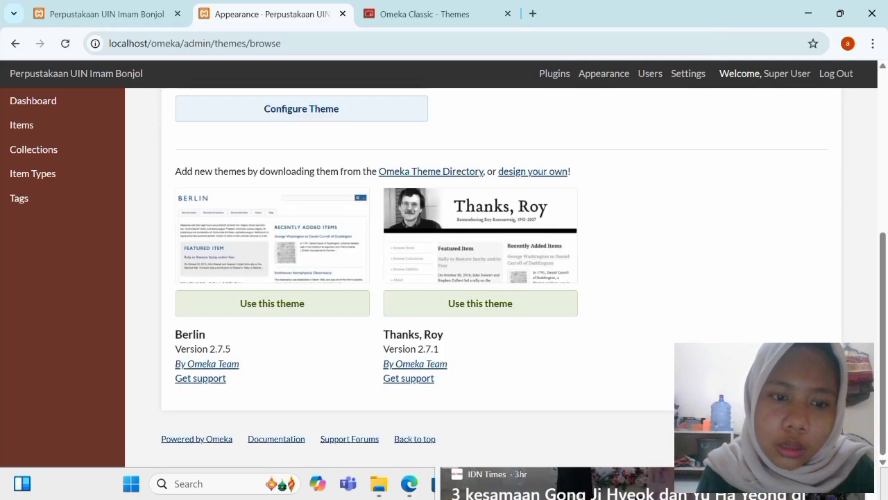
{"action": "scroll", "coordinate": [301, 208], "scroll_direction": "up", "scroll_amount": 4}
{"action": "left_click", "coordinate": [301, 345]}
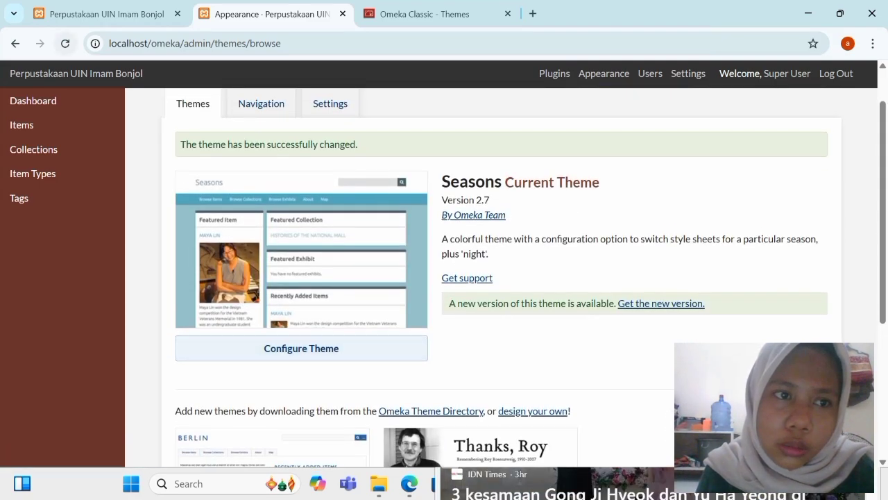
{"action": "scroll", "coordinate": [301, 345], "scroll_direction": "down", "scroll_amount": 3}
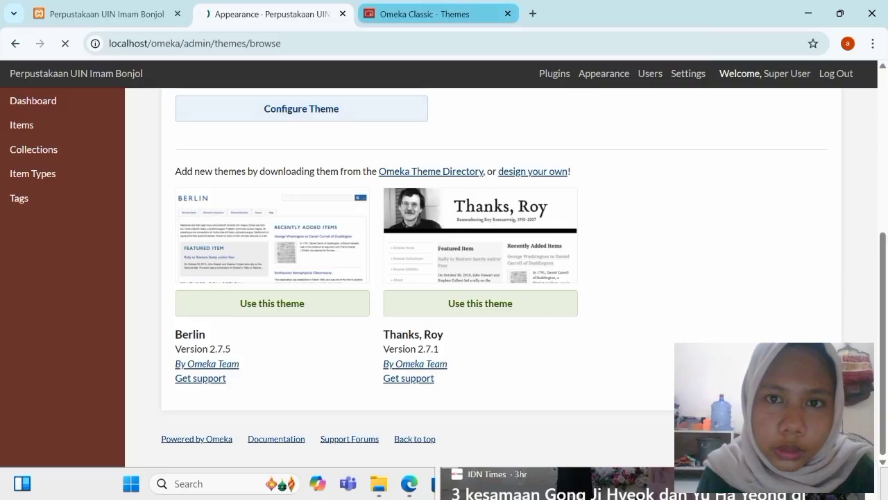
- Close the online Omeka Classic - Themes tab and scroll through the remaining page
{"action": "left_click", "coordinate": [507, 14]}
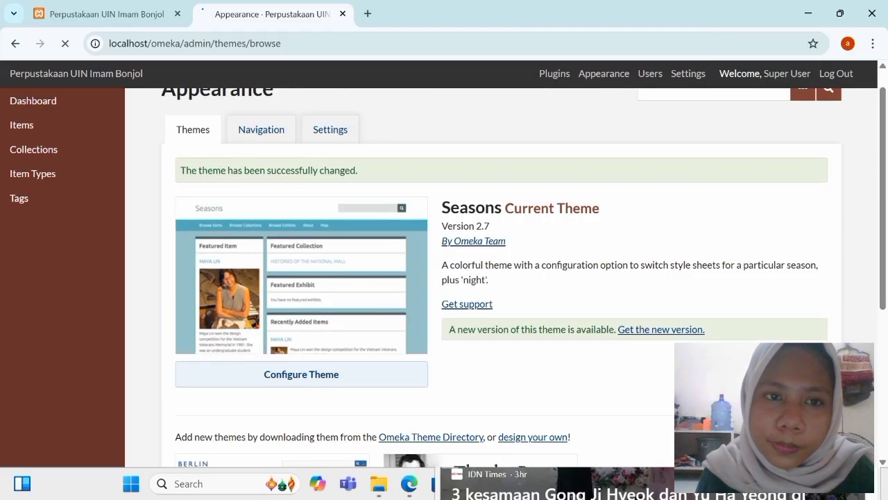
{"action": "scroll", "coordinate": [486, 277], "scroll_direction": "down", "scroll_amount": 4}
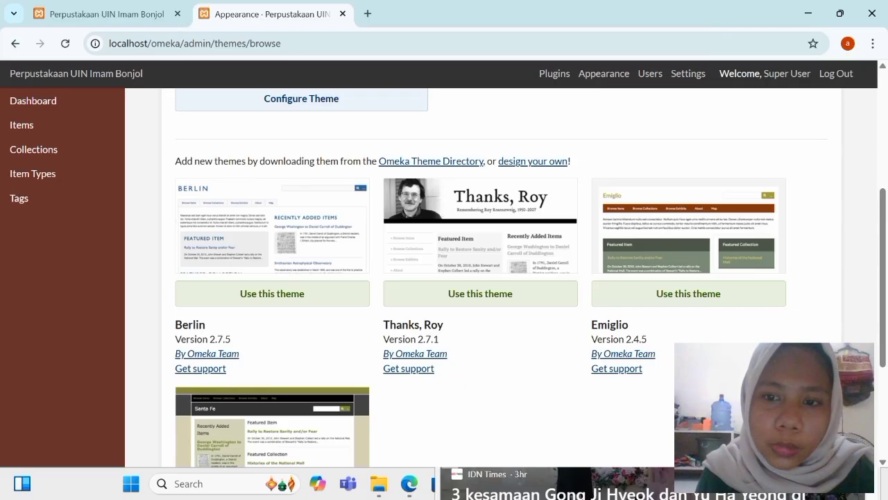
{"action": "scroll", "coordinate": [486, 277], "scroll_direction": "down", "scroll_amount": 2}
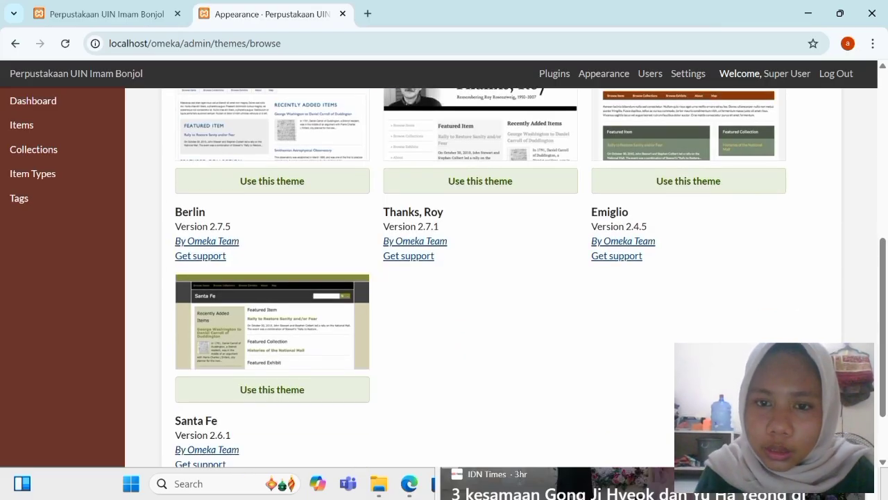
{"action": "scroll", "coordinate": [481, 237], "scroll_direction": "up", "scroll_amount": 1}
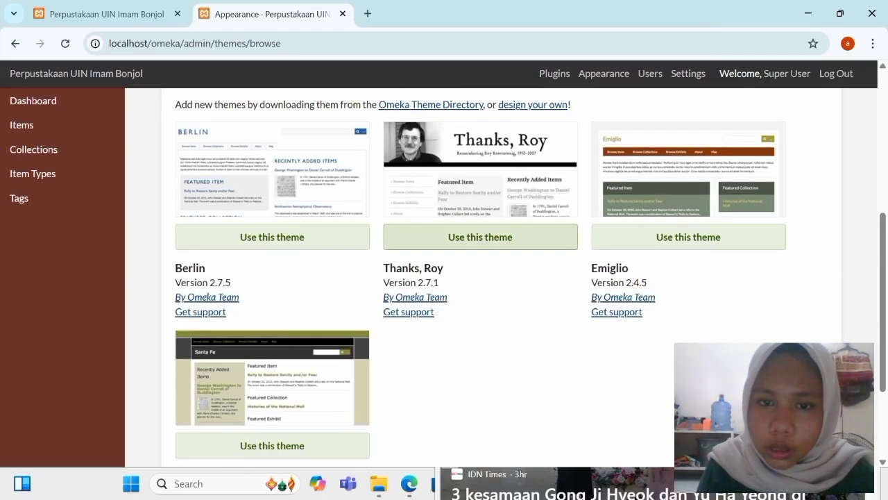
{"action": "scroll", "coordinate": [480, 237], "scroll_direction": "up", "scroll_amount": 1}
{"action": "scroll", "coordinate": [480, 261], "scroll_direction": "down", "scroll_amount": 3}
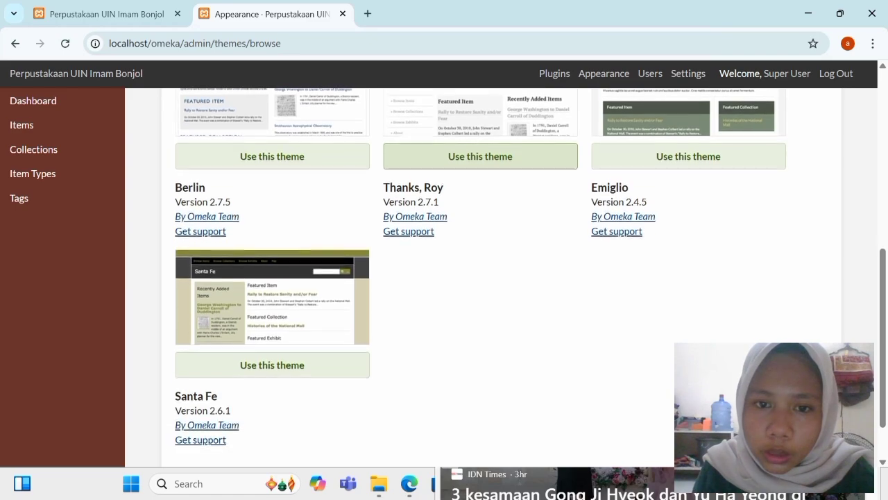
{"action": "scroll", "coordinate": [480, 262], "scroll_direction": "up", "scroll_amount": 1}
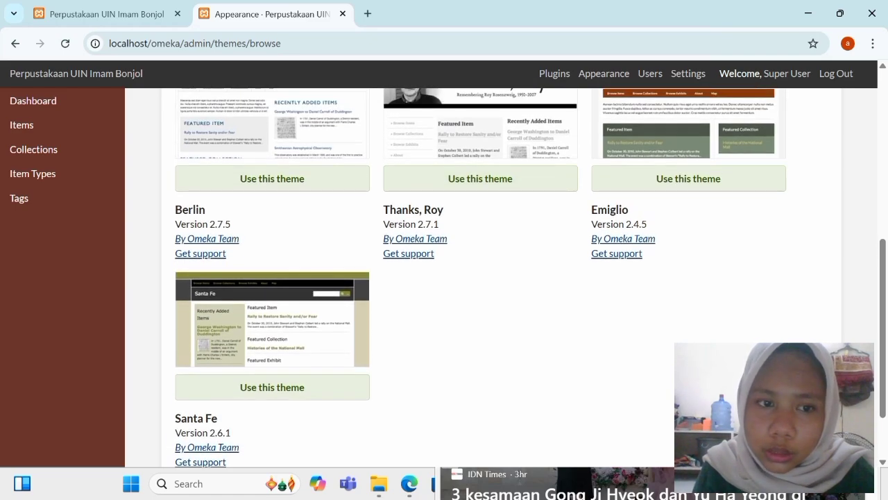
{"action": "scroll", "coordinate": [480, 262], "scroll_direction": "up", "scroll_amount": 1}
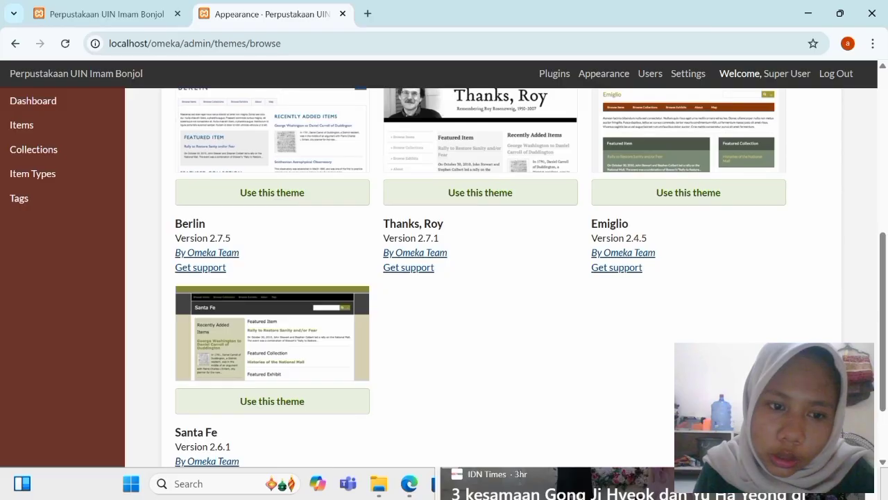
{"action": "scroll", "coordinate": [480, 278], "scroll_direction": "up", "scroll_amount": 1}
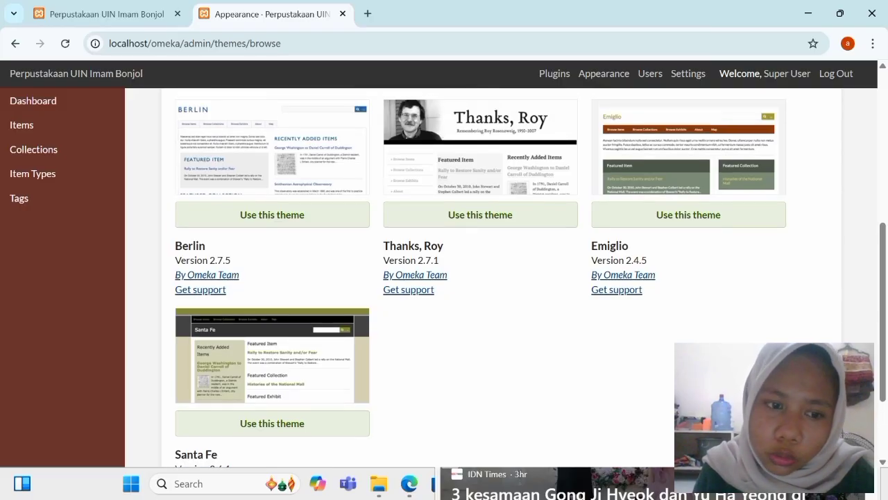
{"action": "scroll", "coordinate": [481, 278], "scroll_direction": "down", "scroll_amount": 1}
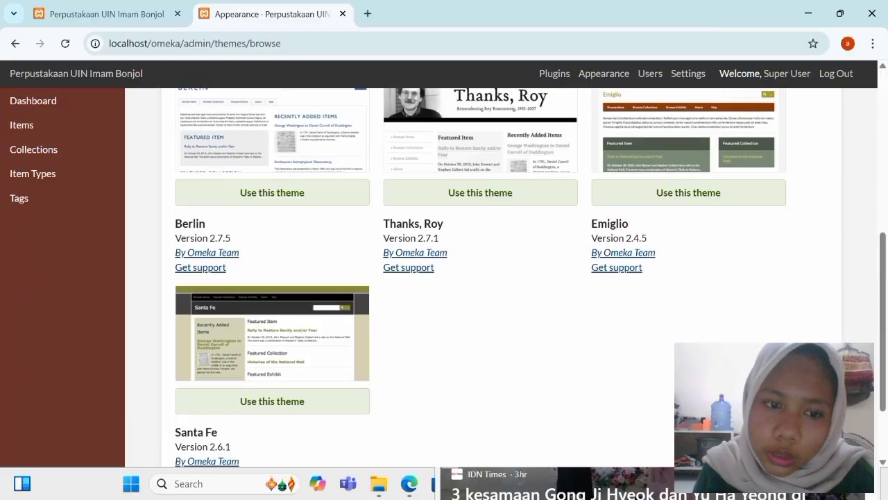
{"action": "scroll", "coordinate": [480, 278], "scroll_direction": "up", "scroll_amount": 3}
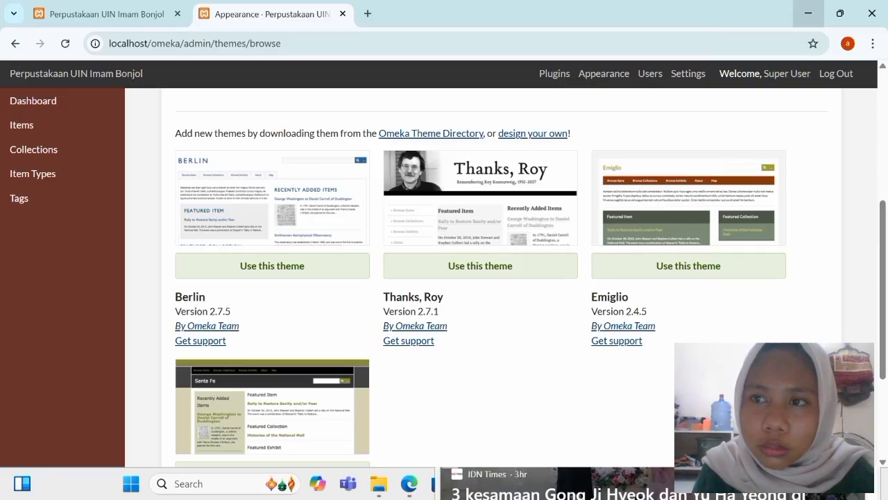
- Reload the public site, then load localhost/omeka/admin from the address bar history
{"action": "left_click", "coordinate": [107, 14]}
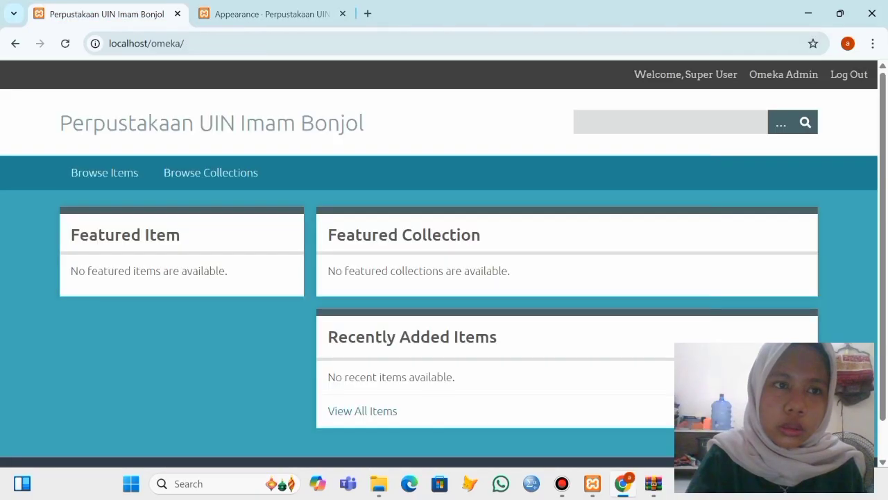
{"action": "left_click", "coordinate": [65, 44]}
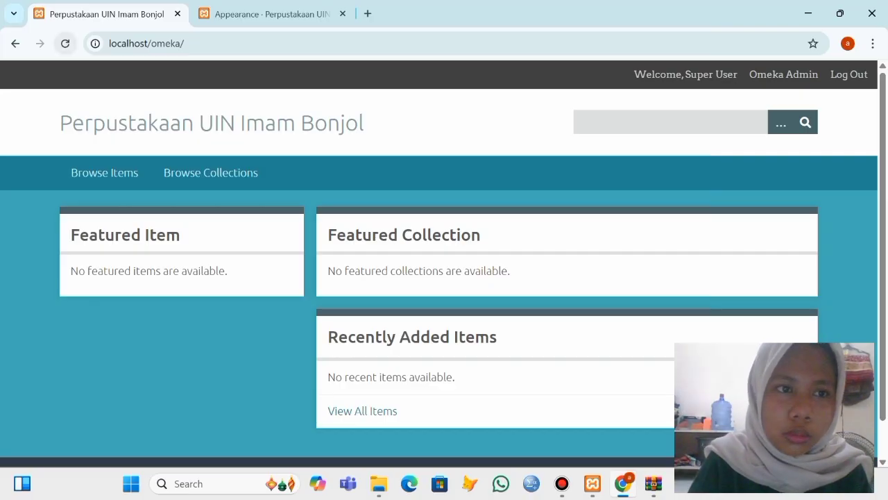
{"action": "left_click", "coordinate": [65, 43]}
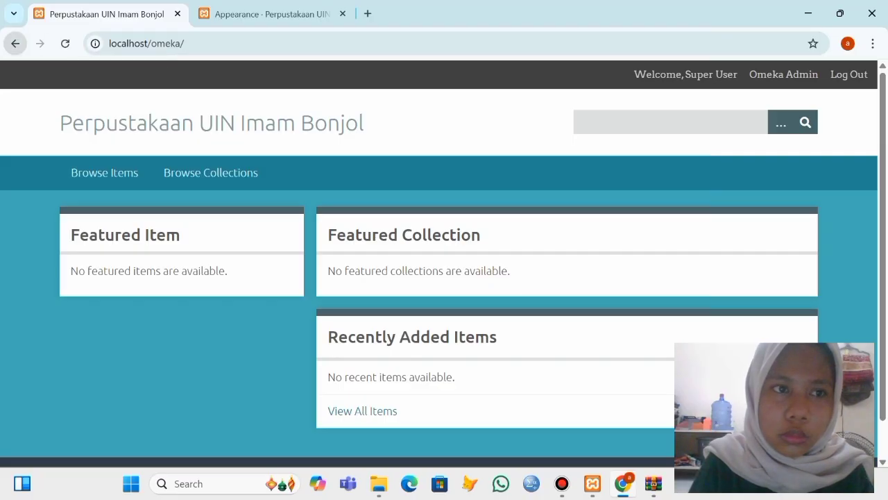
{"action": "left_click", "coordinate": [15, 43]}
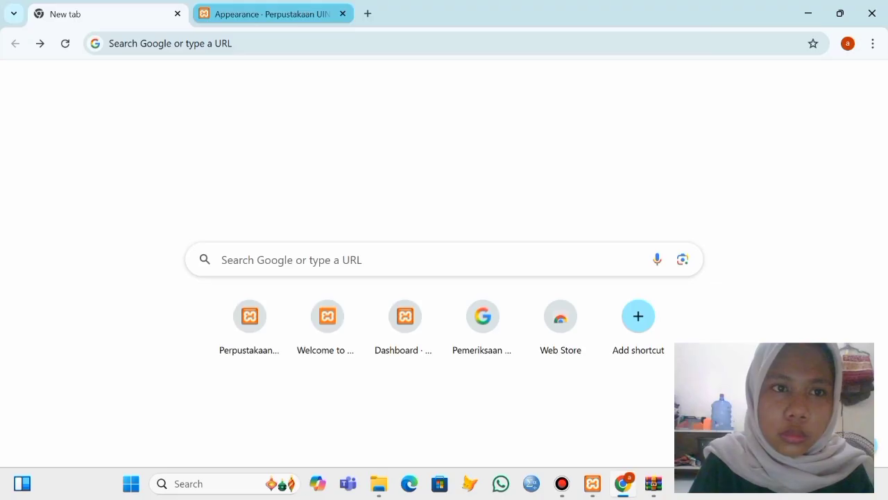
{"action": "left_click", "coordinate": [270, 43]}
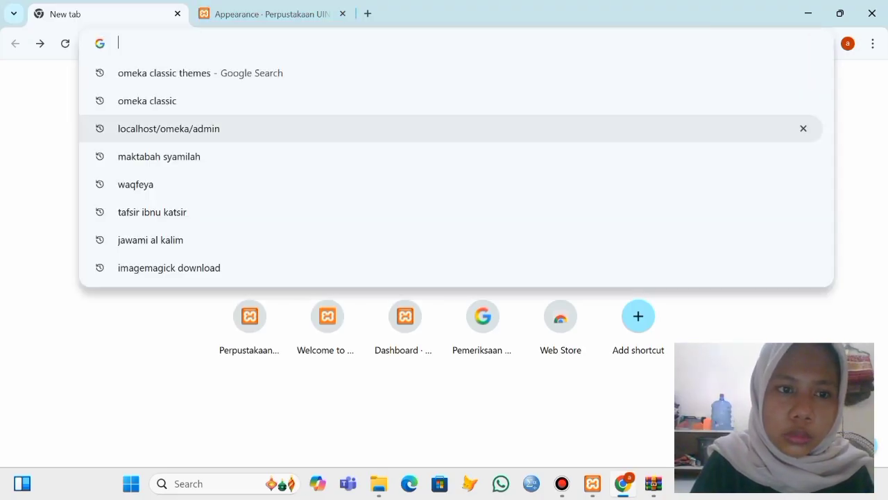
{"action": "key", "text": "Down"}
{"action": "key", "text": "Down"}
{"action": "key", "text": "Down"}
{"action": "key", "text": "Return"}
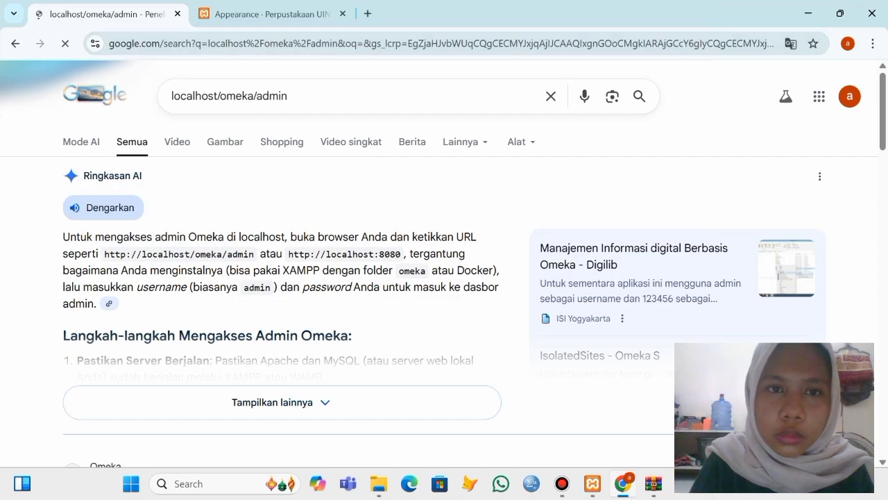
- Load localhost/omeka in the Appearance tab, close the Google tab and open the admin themes tab
{"action": "left_click", "coordinate": [272, 14]}
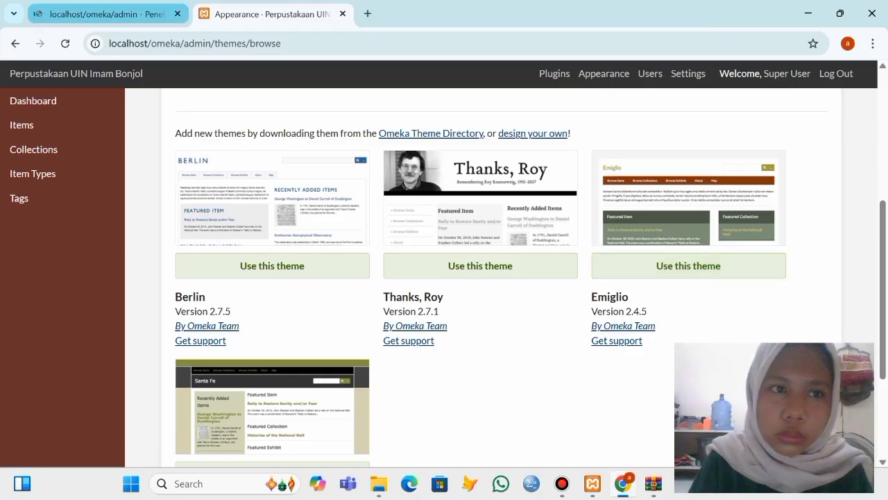
{"action": "key", "text": "ctrl+l"}
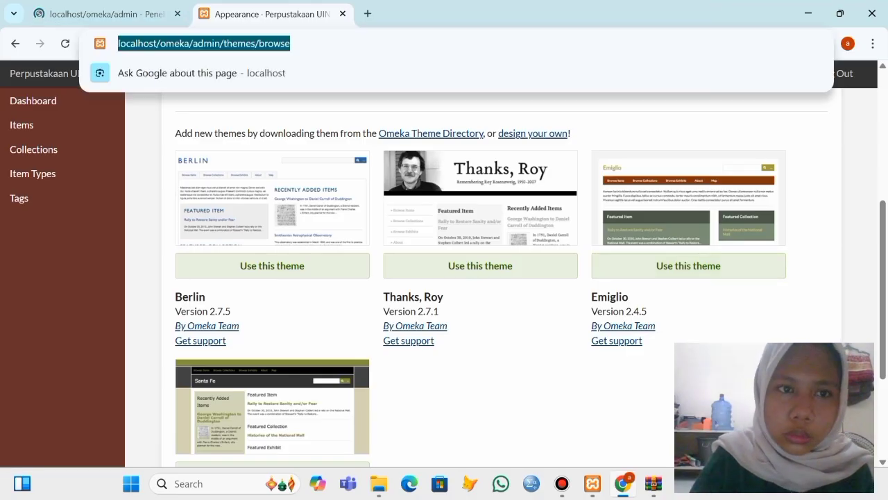
{"action": "key", "text": "BackSpace"}
{"action": "type", "text": "loc"}
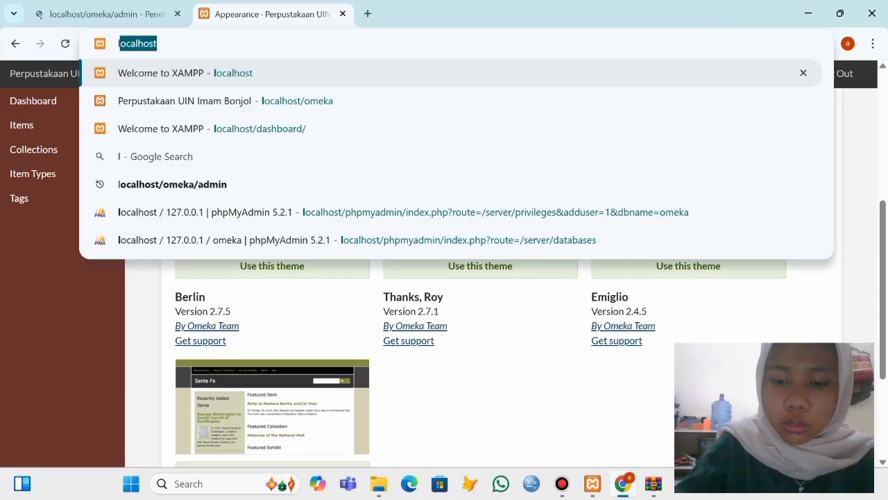
{"action": "type", "text": "alhost"}
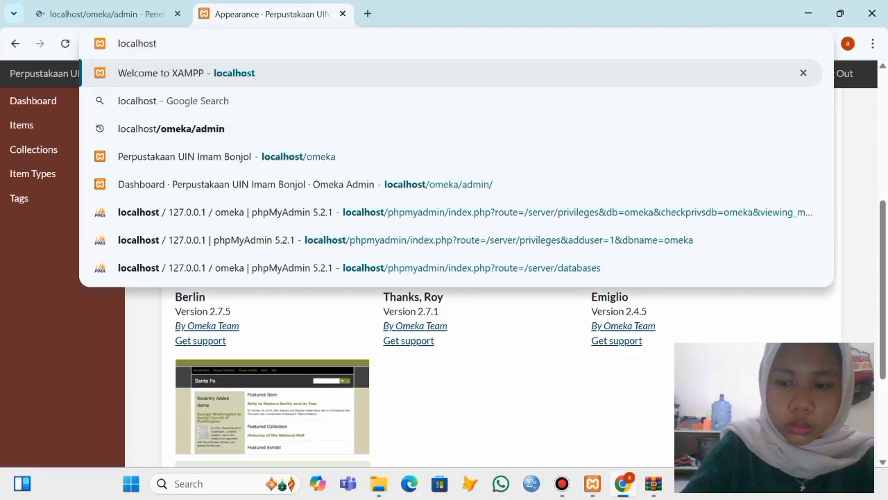
{"action": "type", "text": "/omeka"}
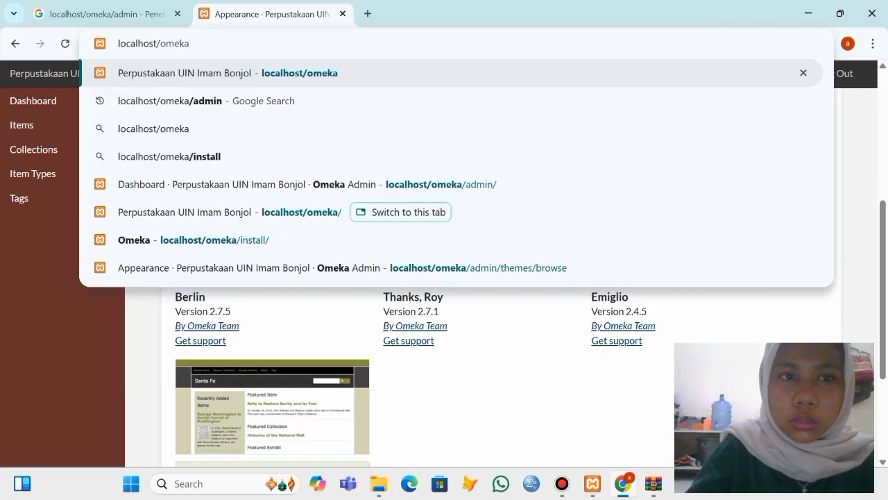
{"action": "key", "text": "Return"}
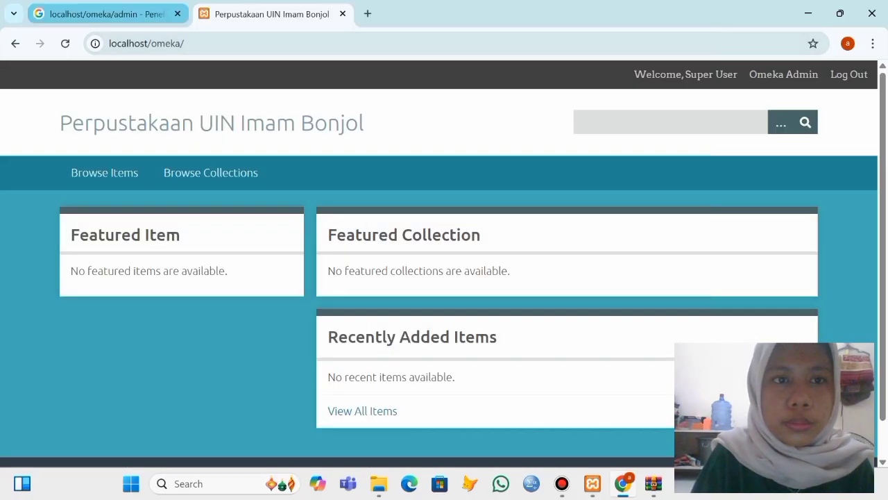
{"action": "left_click", "coordinate": [177, 13]}
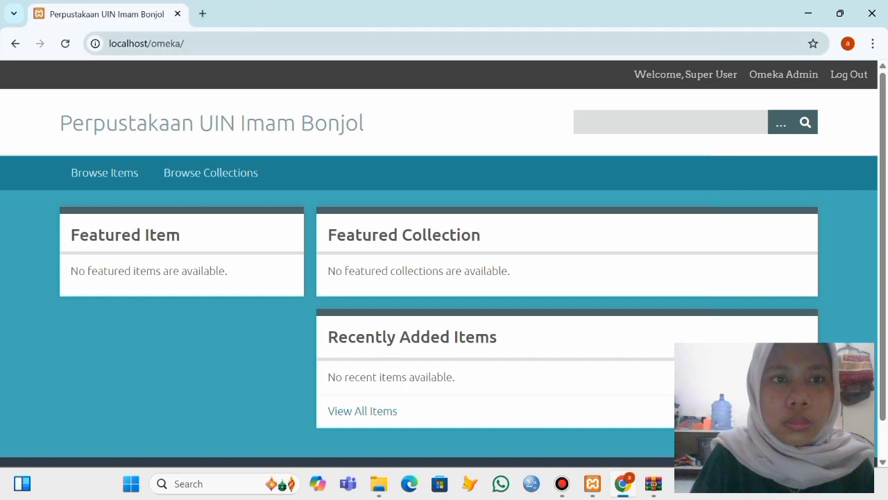
{"action": "left_click", "coordinate": [202, 13]}
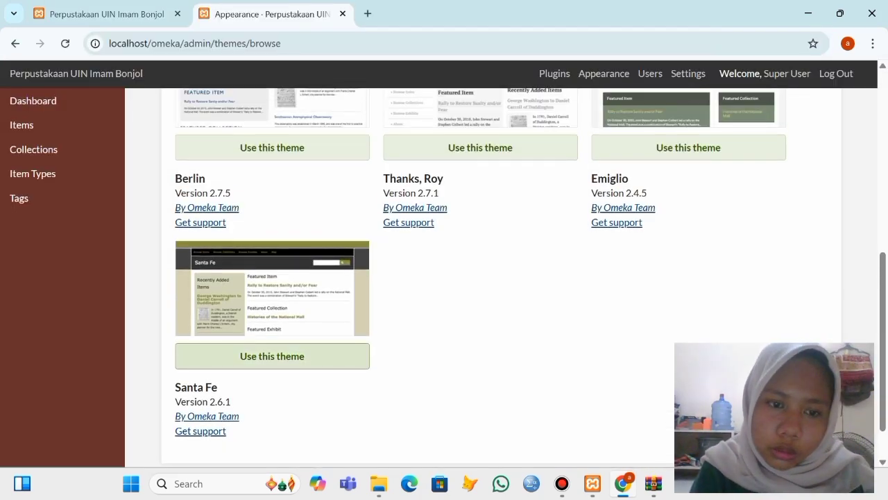
- Make Santa Fe 2.6.1 the current theme and confirm the success message
{"action": "left_click", "coordinate": [272, 355]}
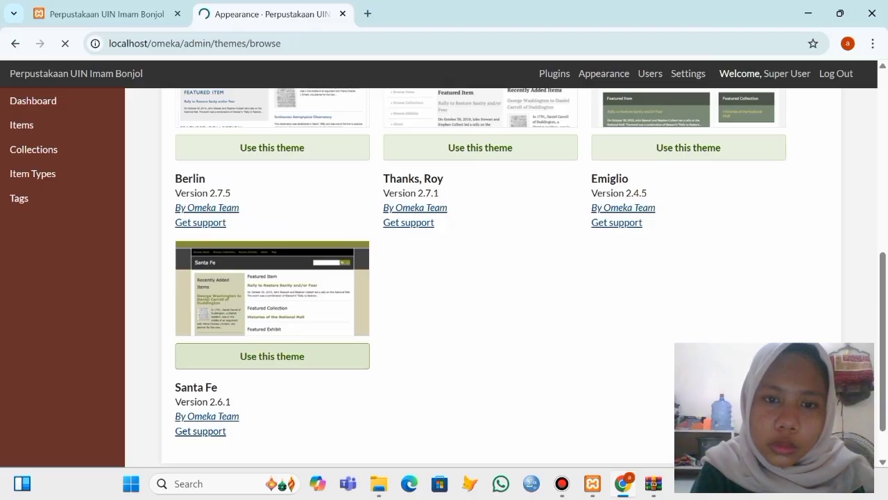
{"action": "scroll", "coordinate": [444, 277], "scroll_direction": "up", "scroll_amount": 1}
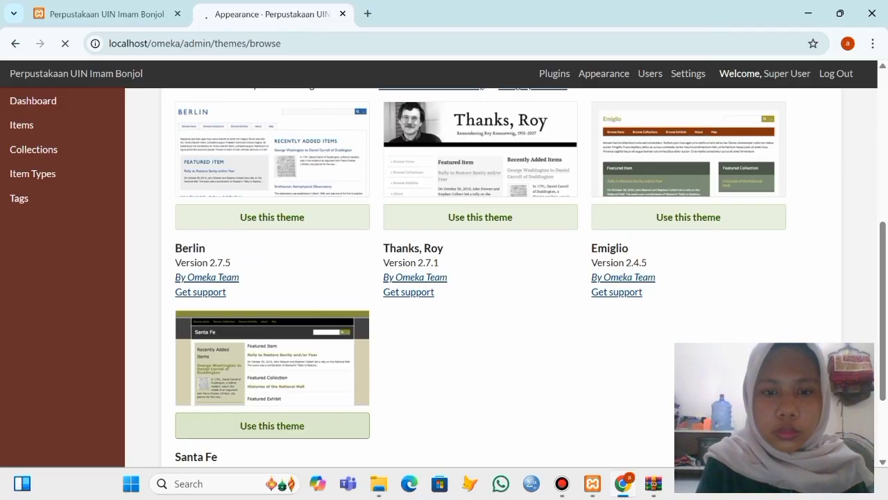
{"action": "scroll", "coordinate": [444, 277], "scroll_direction": "up", "scroll_amount": 2}
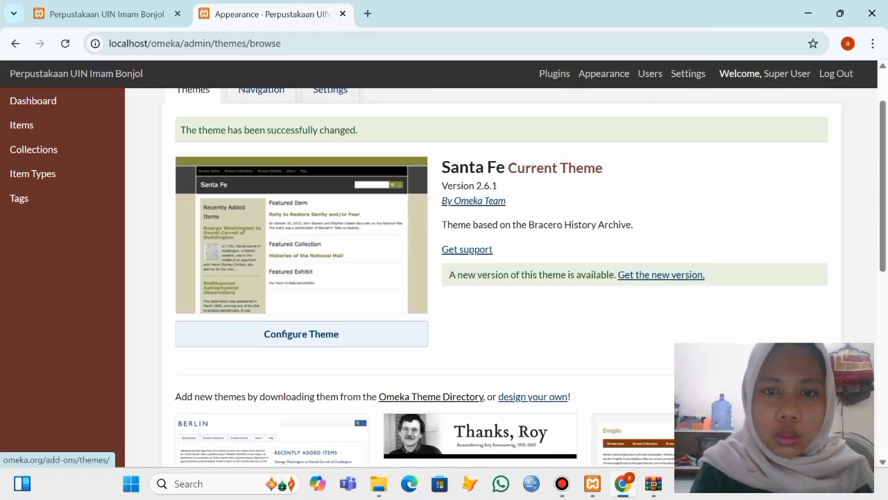
{"action": "scroll", "coordinate": [430, 396], "scroll_direction": "up", "scroll_amount": 1}
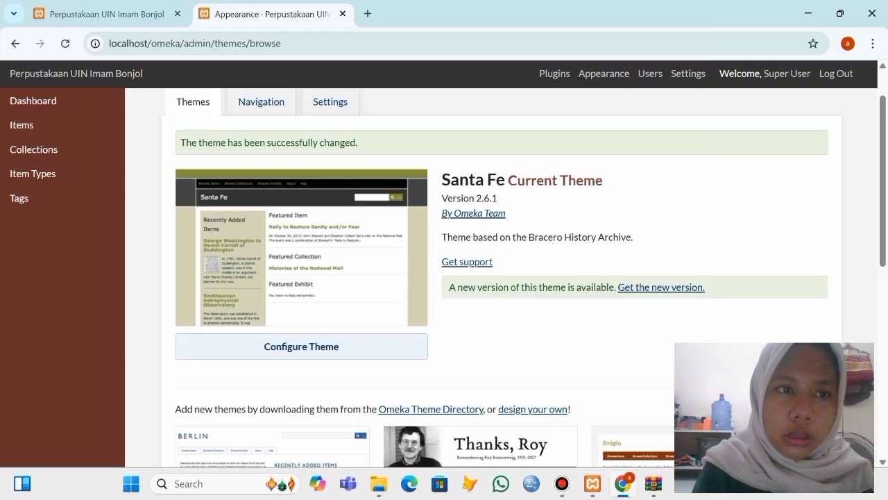
{"action": "left_click", "coordinate": [108, 13]}
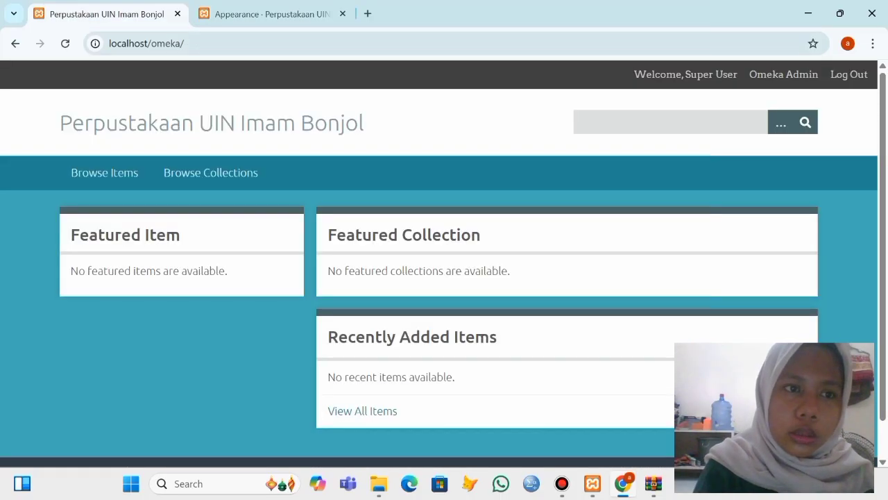
- Reload the public site to preview Santa Fe, then return to the admin Themes list
{"action": "left_click", "coordinate": [65, 43]}
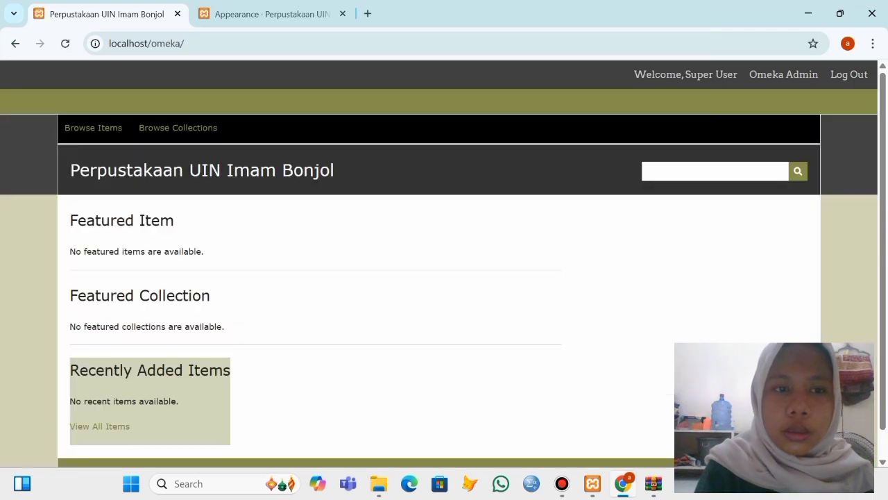
{"action": "scroll", "coordinate": [444, 263], "scroll_direction": "down", "scroll_amount": 1}
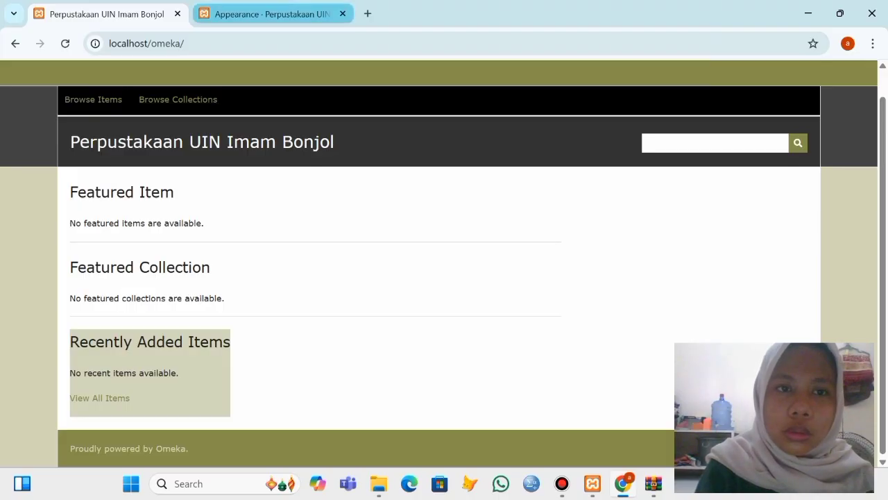
{"action": "left_click", "coordinate": [271, 14]}
{"action": "scroll", "coordinate": [444, 277], "scroll_direction": "down", "scroll_amount": 5}
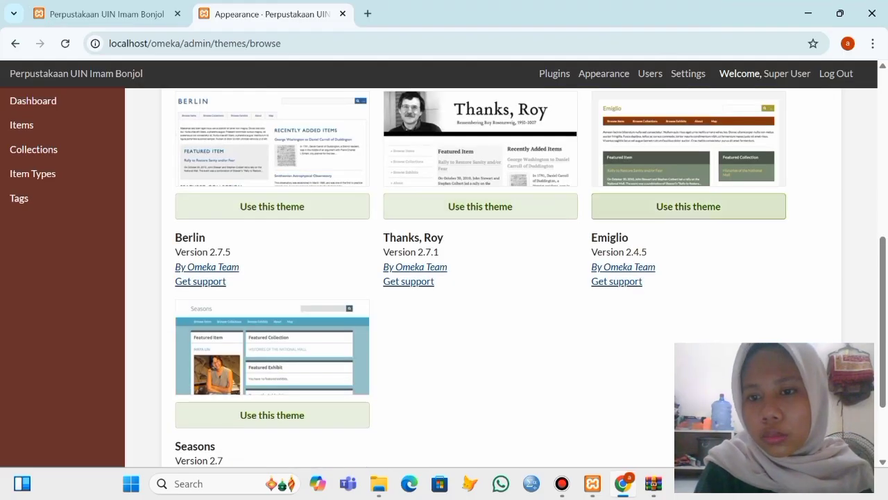
- Activate Emiglio 2.4.5 as the current theme and reload the public site to preview it
{"action": "left_click", "coordinate": [688, 206]}
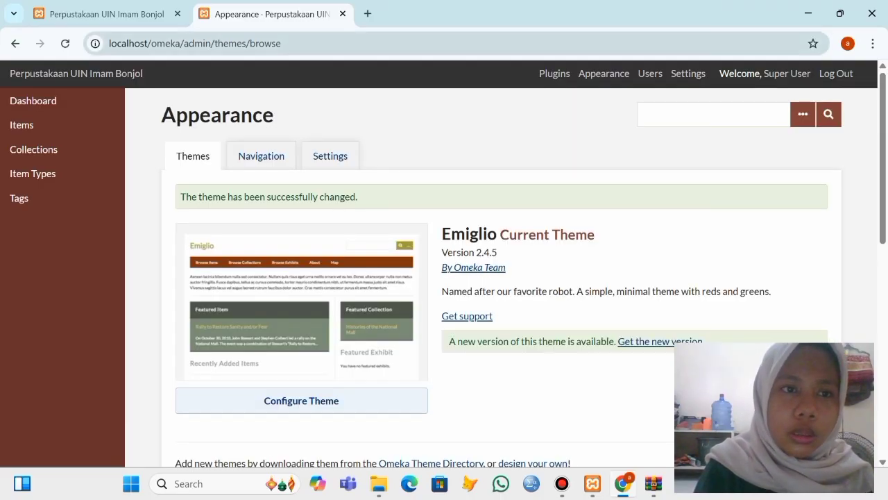
{"action": "left_click", "coordinate": [107, 14]}
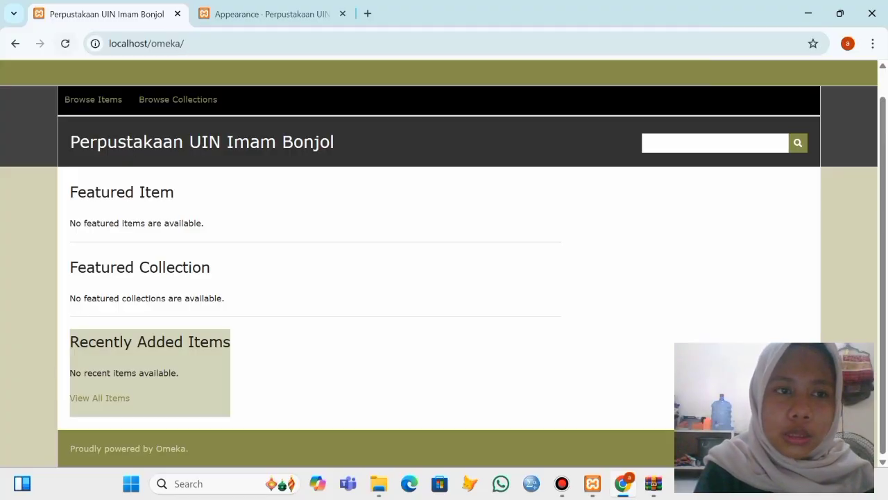
{"action": "key", "text": "F5"}
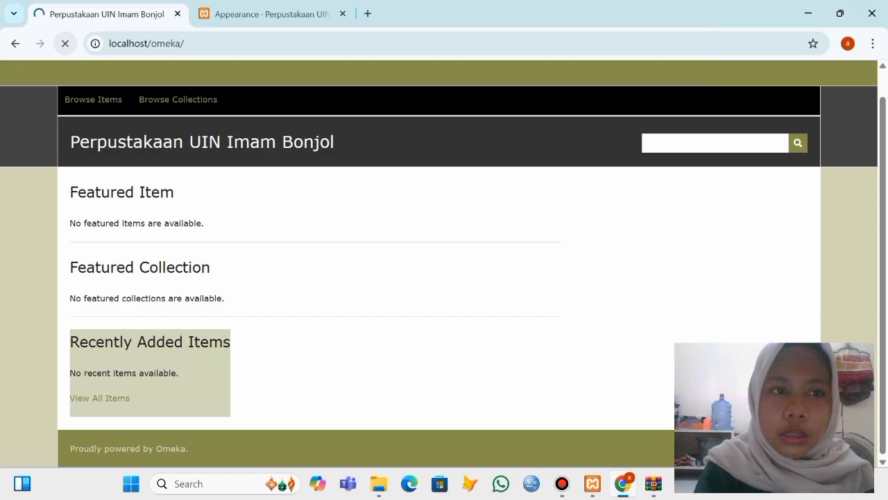
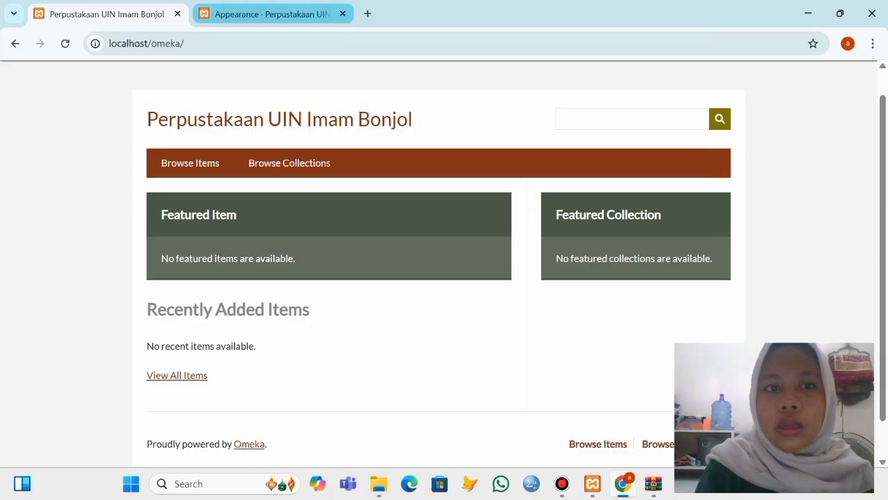
- Go to the admin Themes page and scroll to the Berlin, Thanks Roy and Santa Fe themes
{"action": "left_click", "coordinate": [272, 14]}
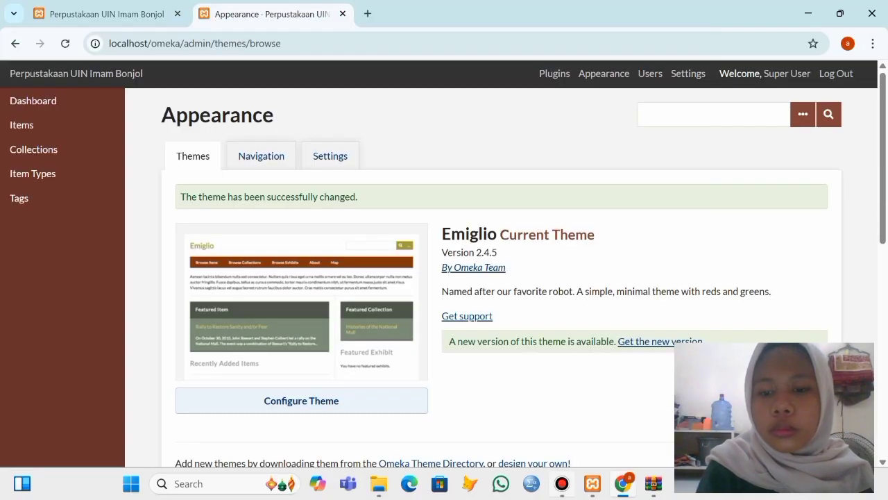
{"action": "scroll", "coordinate": [486, 278], "scroll_direction": "down", "scroll_amount": 2}
{"action": "scroll", "coordinate": [486, 277], "scroll_direction": "down", "scroll_amount": 3}
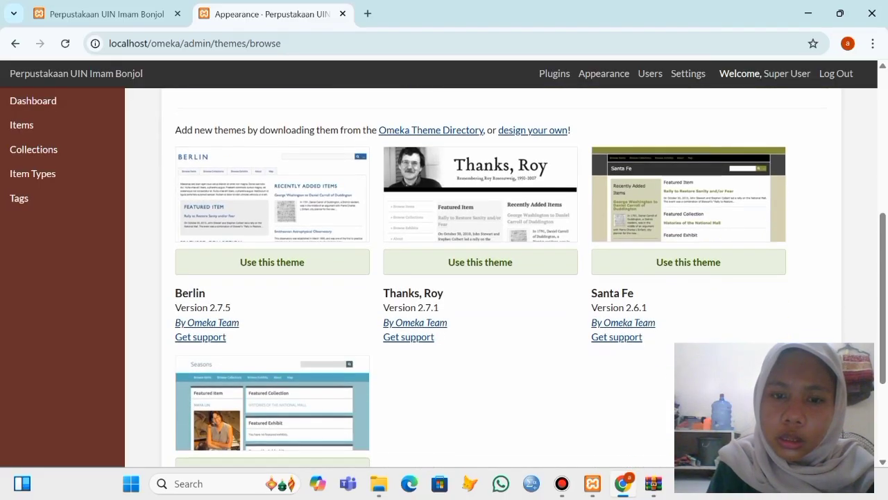
{"action": "scroll", "coordinate": [486, 278], "scroll_direction": "down", "scroll_amount": 2}
{"action": "scroll", "coordinate": [486, 277], "scroll_direction": "up", "scroll_amount": 3}
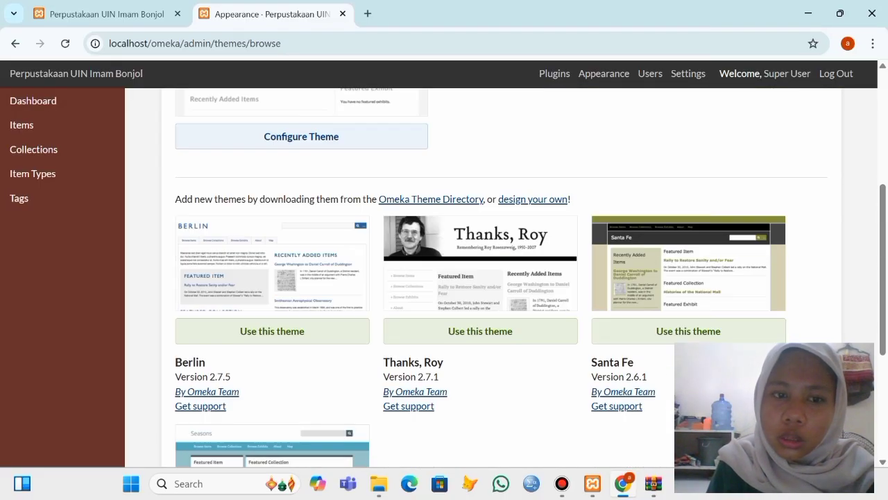
- Make Berlin the current theme and open its Configure Theme page
{"action": "left_click", "coordinate": [272, 331]}
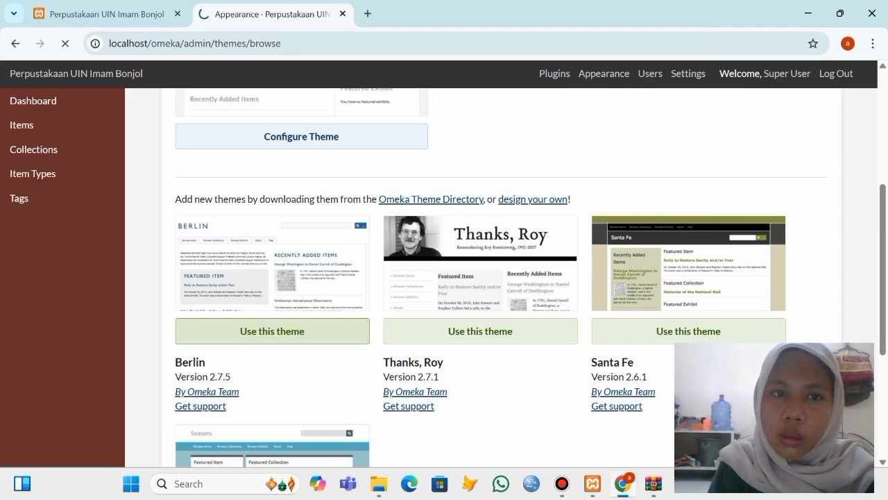
{"action": "scroll", "coordinate": [486, 278], "scroll_direction": "down", "scroll_amount": 2}
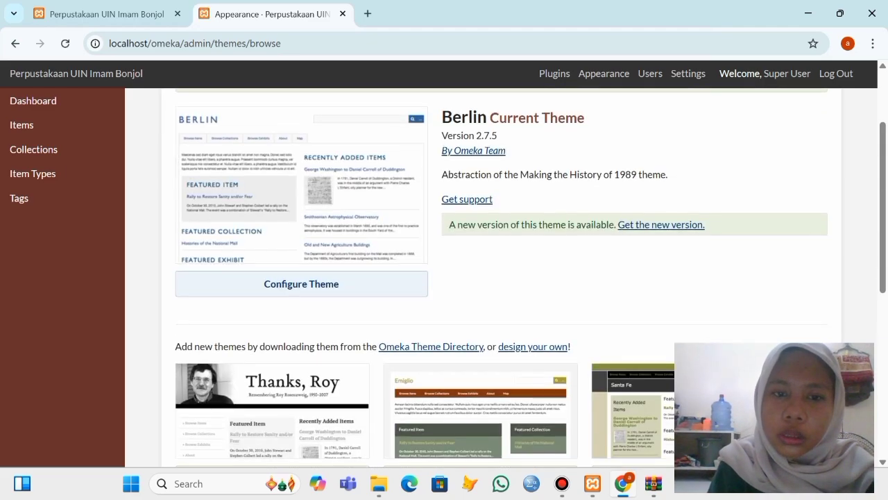
{"action": "scroll", "coordinate": [486, 277], "scroll_direction": "up", "scroll_amount": 1}
{"action": "scroll", "coordinate": [486, 277], "scroll_direction": "up", "scroll_amount": 1}
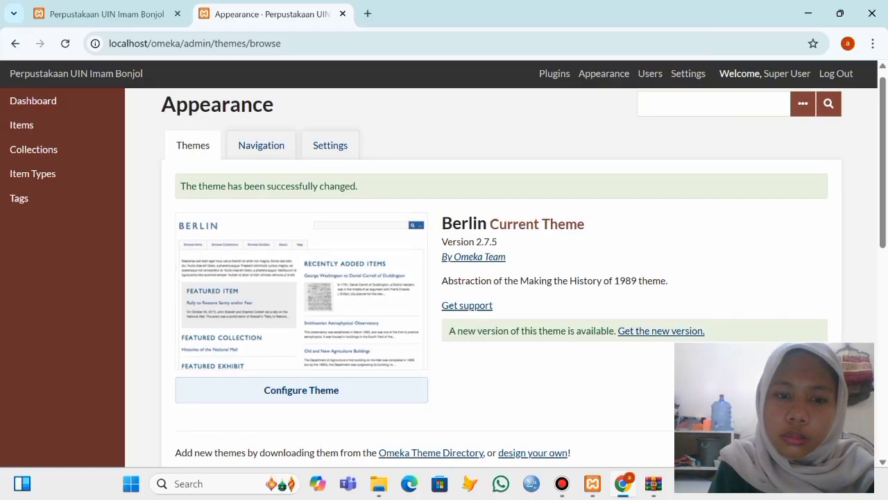
{"action": "left_click", "coordinate": [301, 390]}
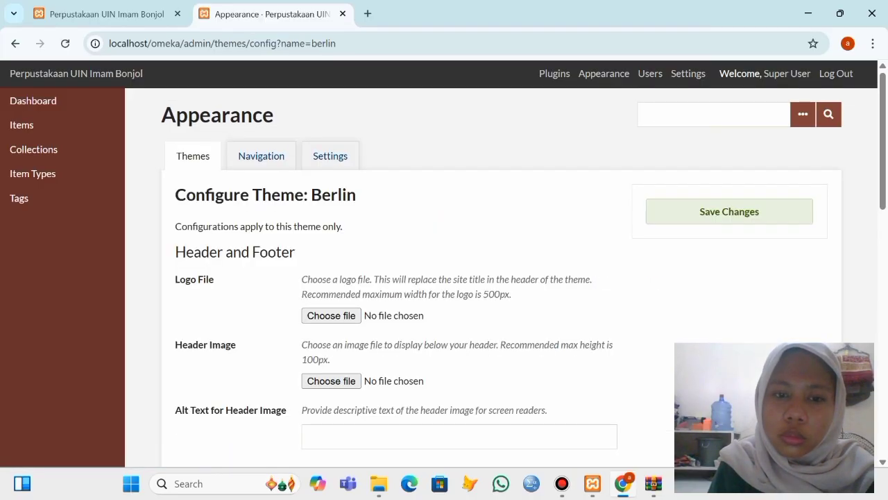
- Choose Header_logo_black_text.png from the Header_logo folder as the Berlin logo file
{"action": "scroll", "coordinate": [445, 278], "scroll_direction": "down", "scroll_amount": 1}
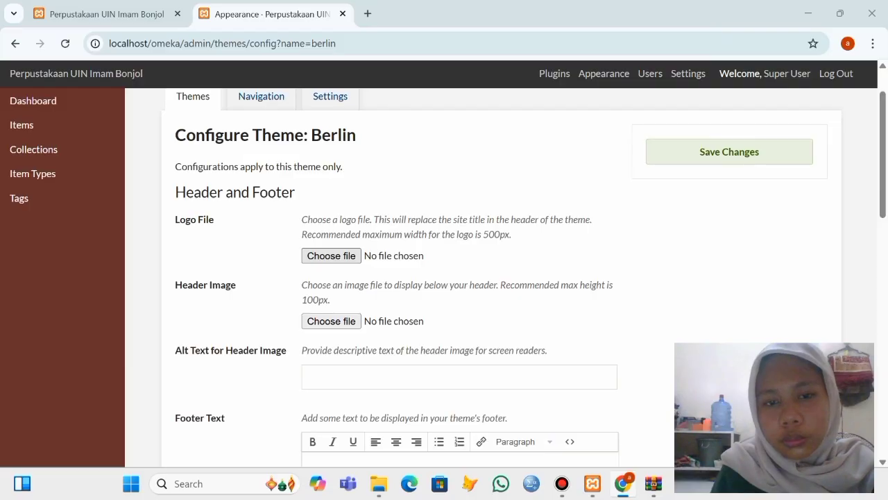
{"action": "left_click", "coordinate": [331, 255]}
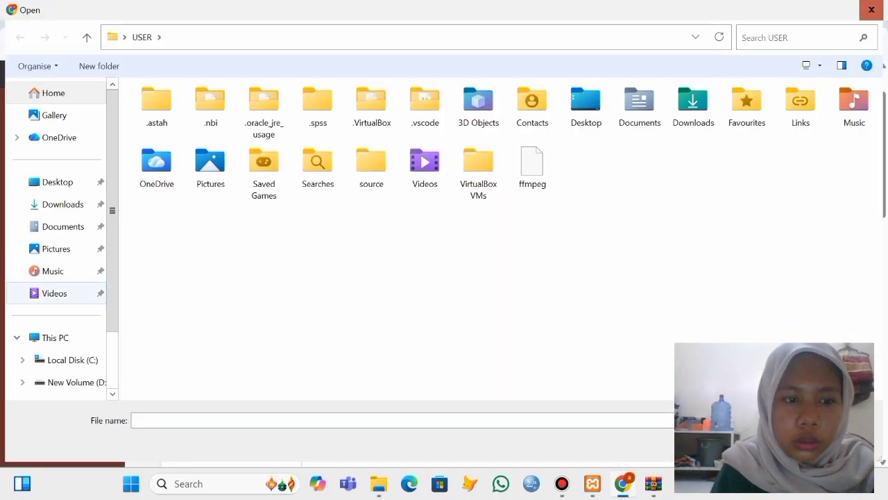
{"action": "left_click", "coordinate": [69, 359]}
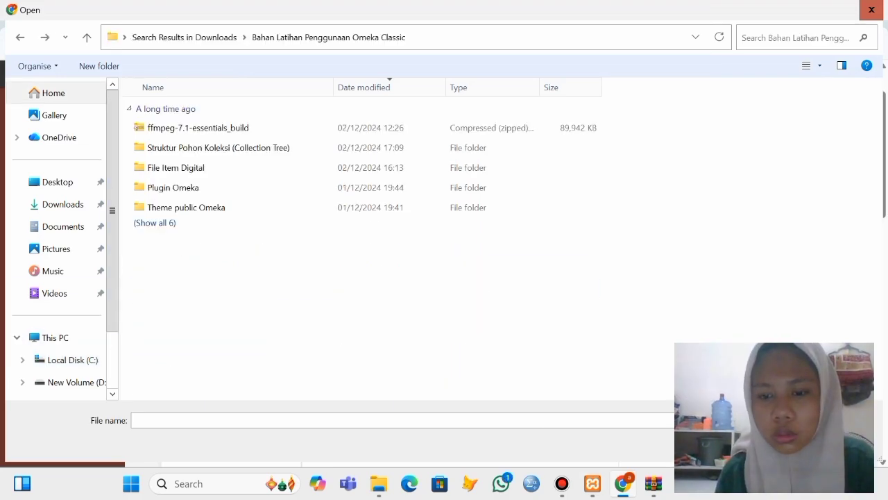
{"action": "mouse_move", "coordinate": [623, 484]}
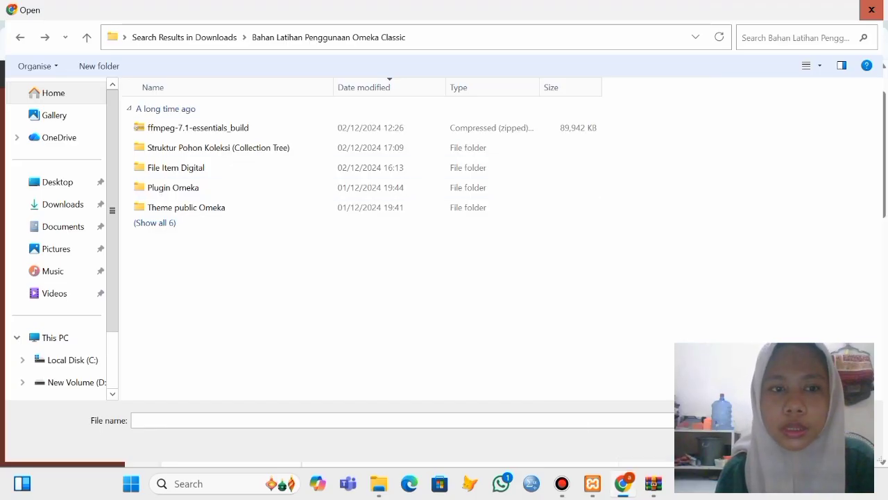
{"action": "left_click", "coordinate": [154, 223]}
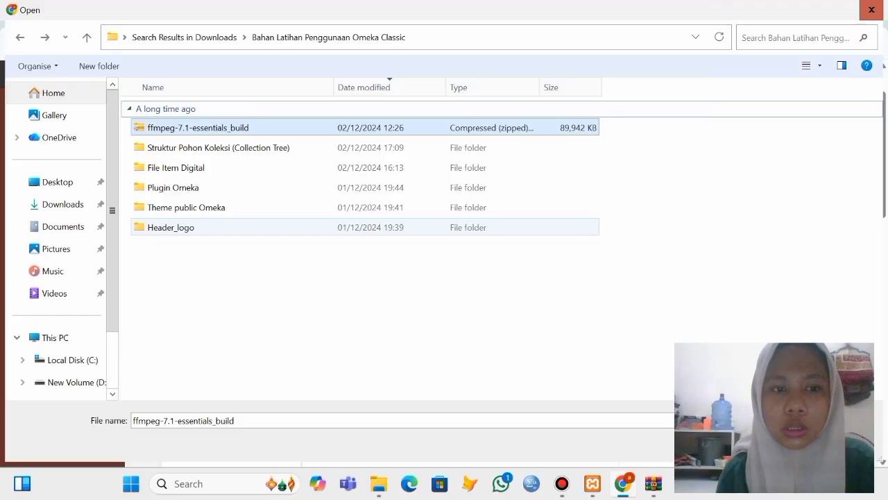
{"action": "double_click", "coordinate": [170, 227]}
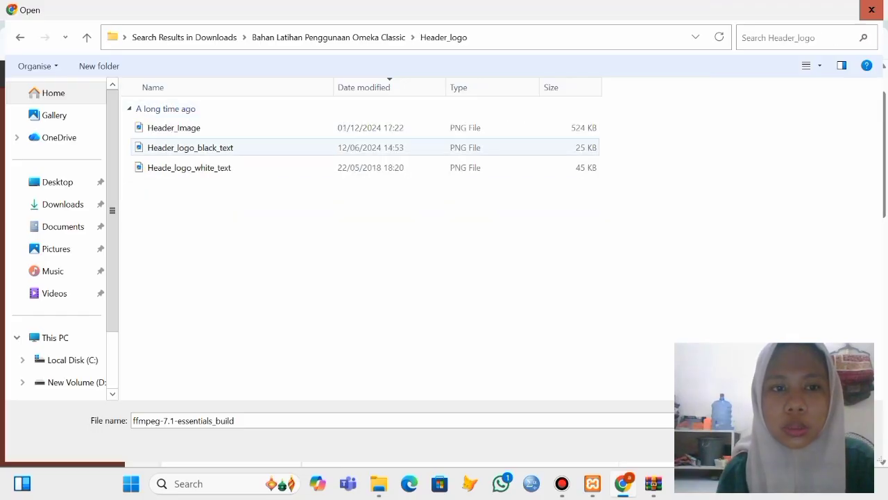
{"action": "left_click", "coordinate": [236, 147]}
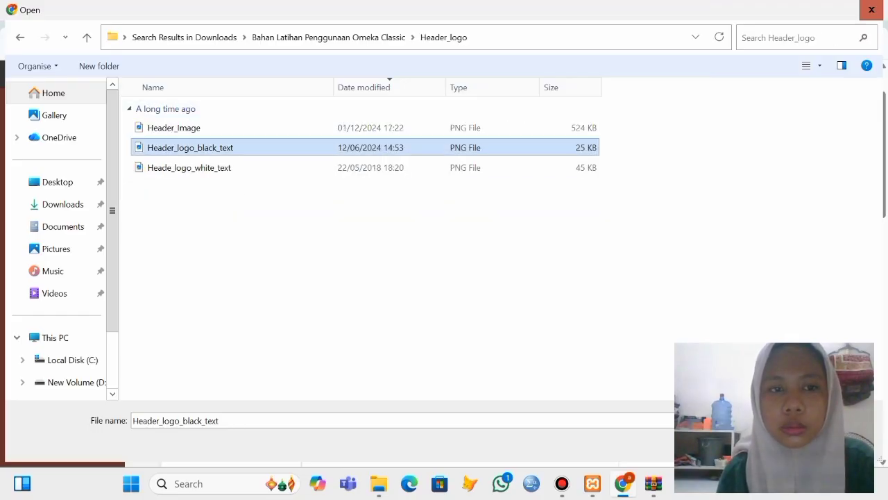
{"action": "key", "text": "Return"}
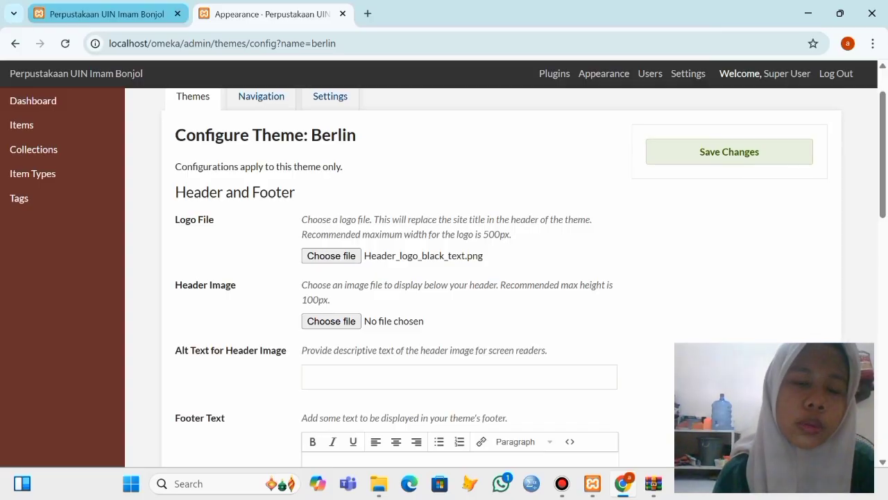
- After glancing at the public site, choose Header_Image.png as the Berlin header image
{"action": "left_click", "coordinate": [107, 13]}
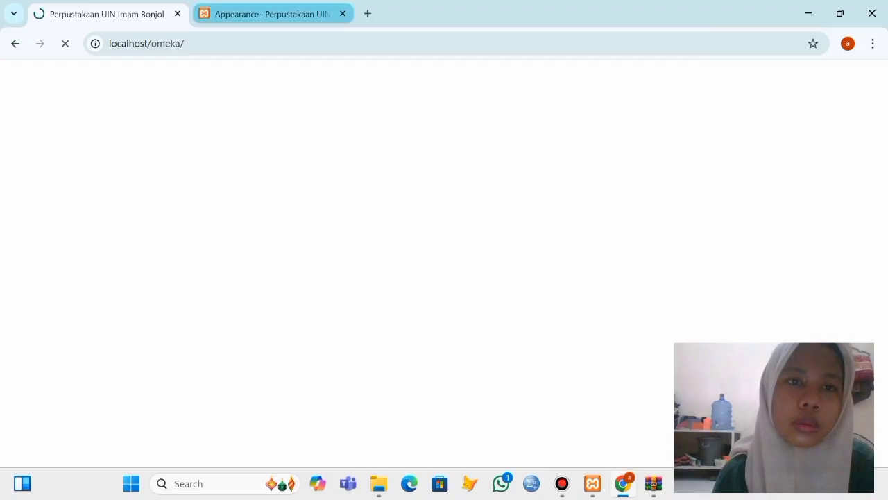
{"action": "left_click", "coordinate": [272, 14]}
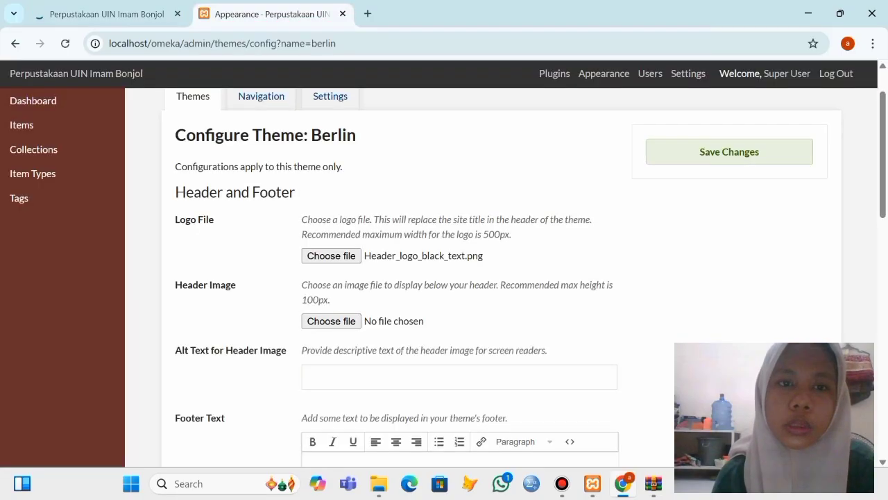
{"action": "scroll", "coordinate": [444, 278], "scroll_direction": "down", "scroll_amount": 2}
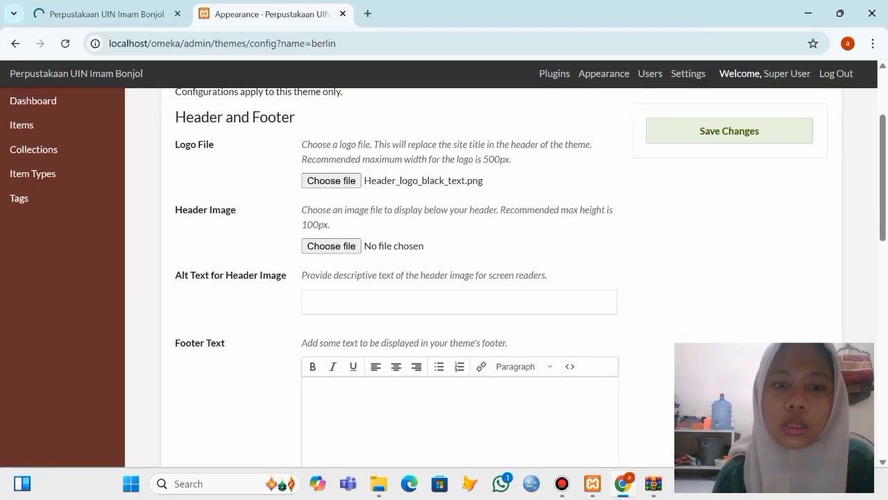
{"action": "left_click", "coordinate": [331, 246]}
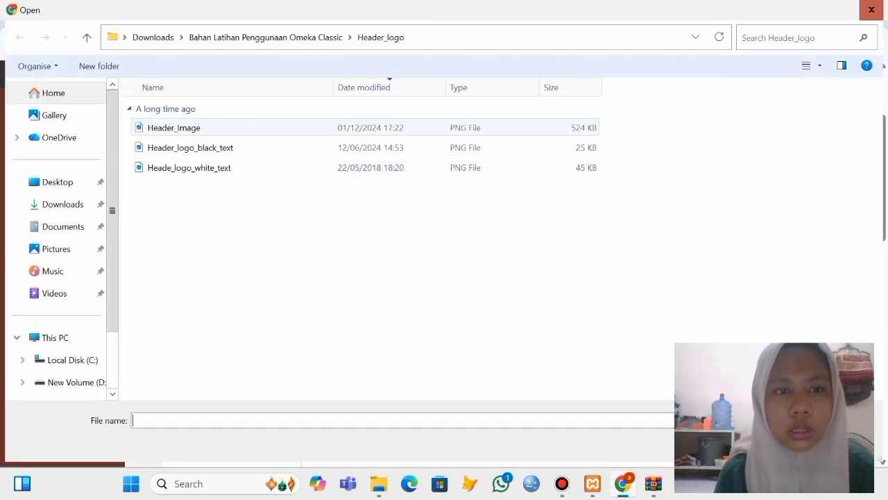
{"action": "left_click", "coordinate": [173, 128]}
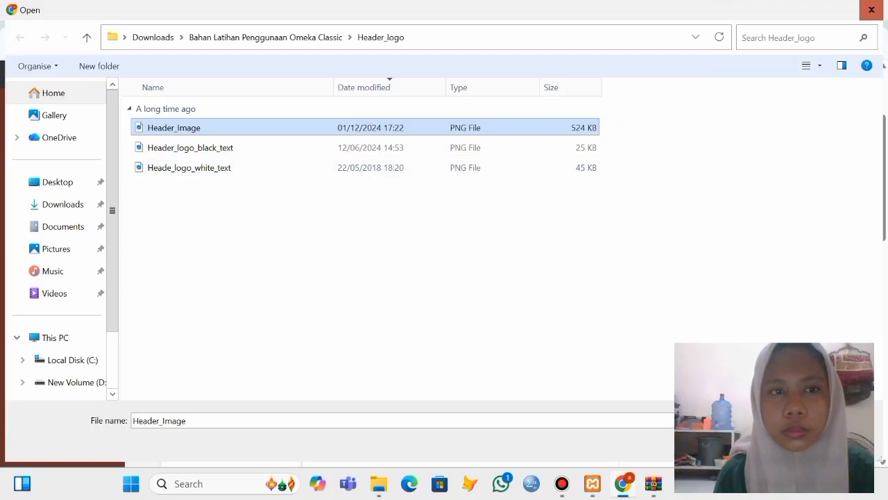
{"action": "key", "text": "Return"}
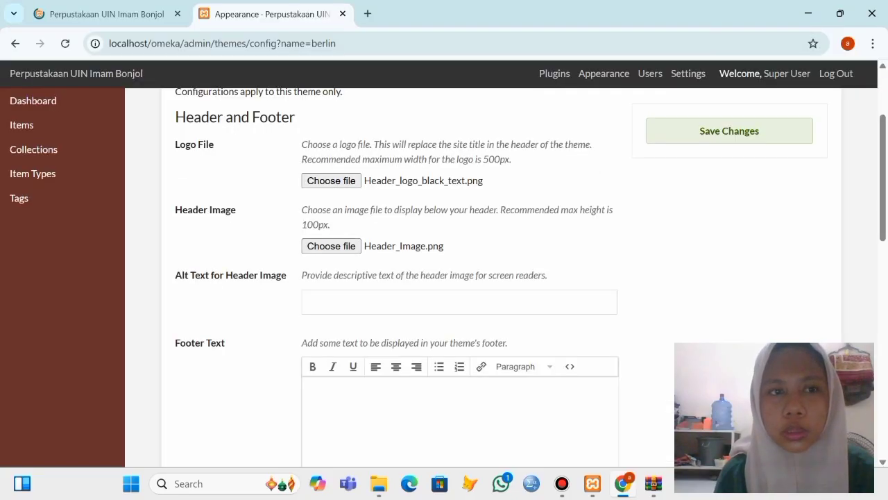
{"action": "scroll", "coordinate": [459, 278], "scroll_direction": "down", "scroll_amount": 5}
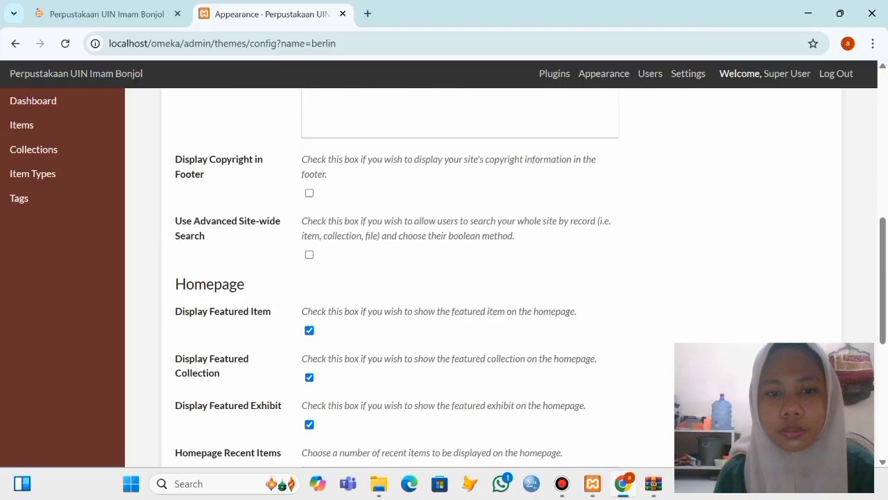
{"action": "scroll", "coordinate": [458, 277], "scroll_direction": "down", "scroll_amount": 5}
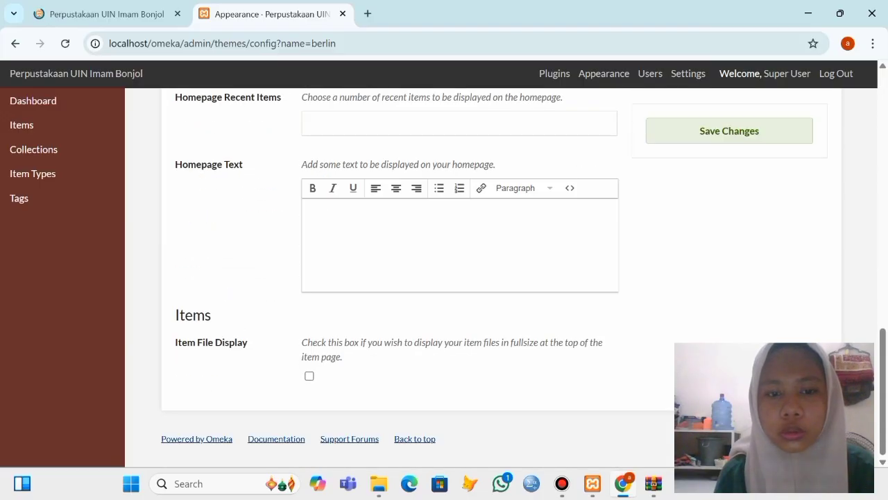
{"action": "scroll", "coordinate": [458, 277], "scroll_direction": "up", "scroll_amount": 10}
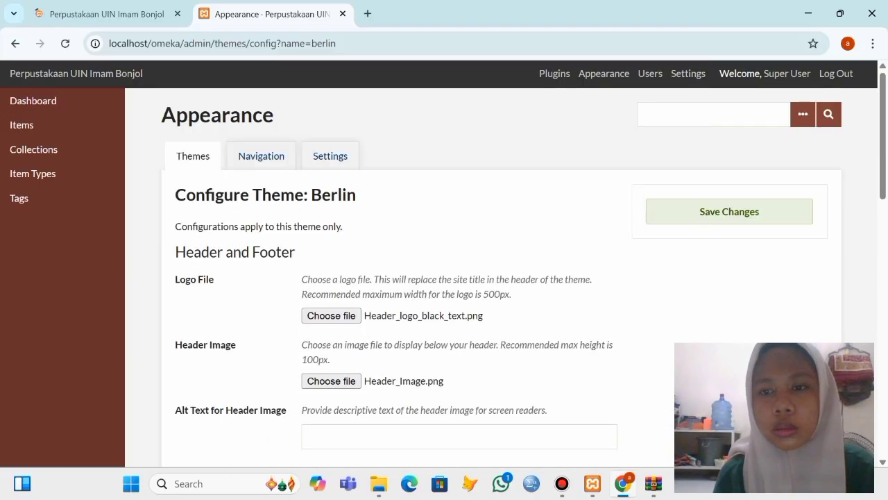
- Save the Berlin theme settings and review the uploaded logo and header banner
{"action": "left_click", "coordinate": [729, 211]}
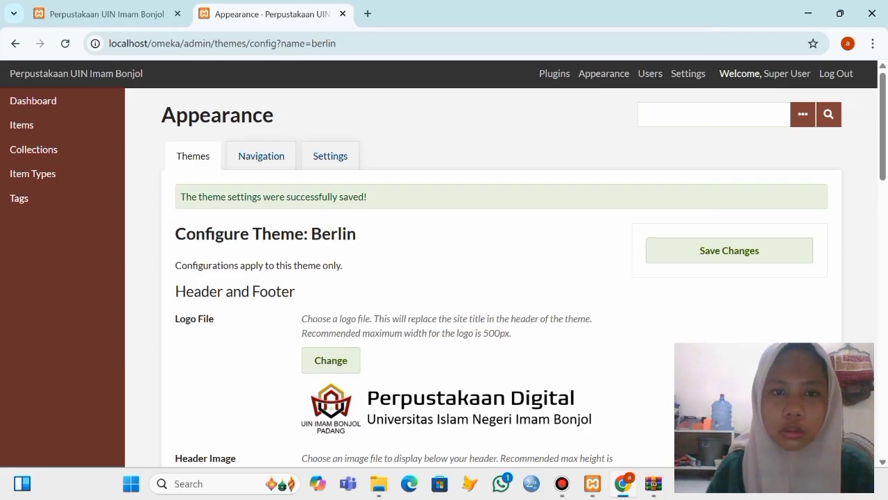
{"action": "scroll", "coordinate": [500, 278], "scroll_direction": "down", "scroll_amount": 2}
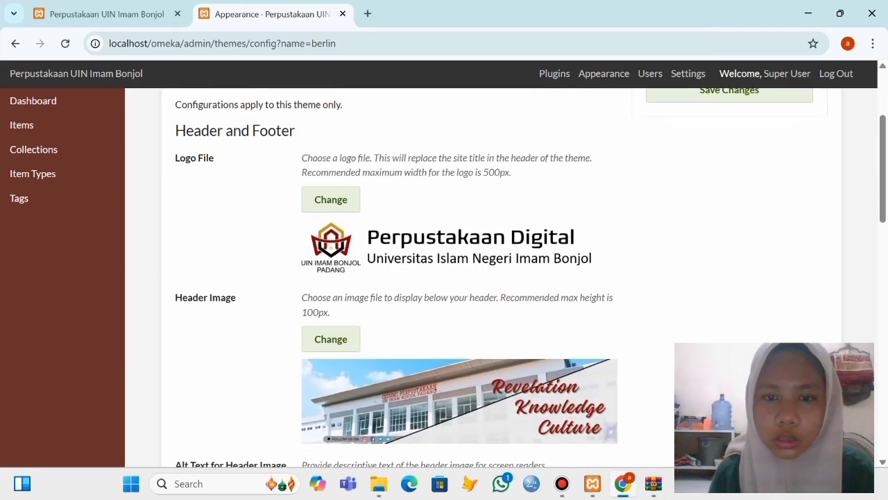
{"action": "scroll", "coordinate": [458, 313], "scroll_direction": "down", "scroll_amount": 1}
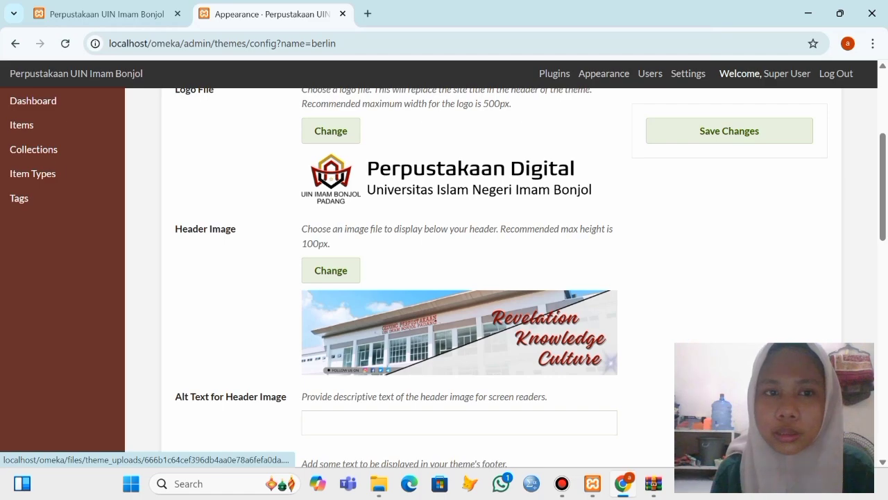
{"action": "scroll", "coordinate": [458, 313], "scroll_direction": "up", "scroll_amount": 1}
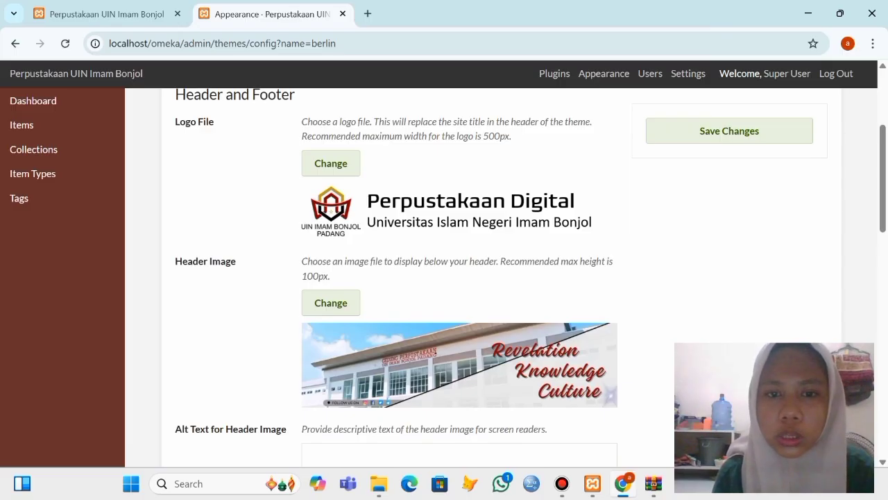
{"action": "scroll", "coordinate": [458, 361], "scroll_direction": "down", "scroll_amount": 2}
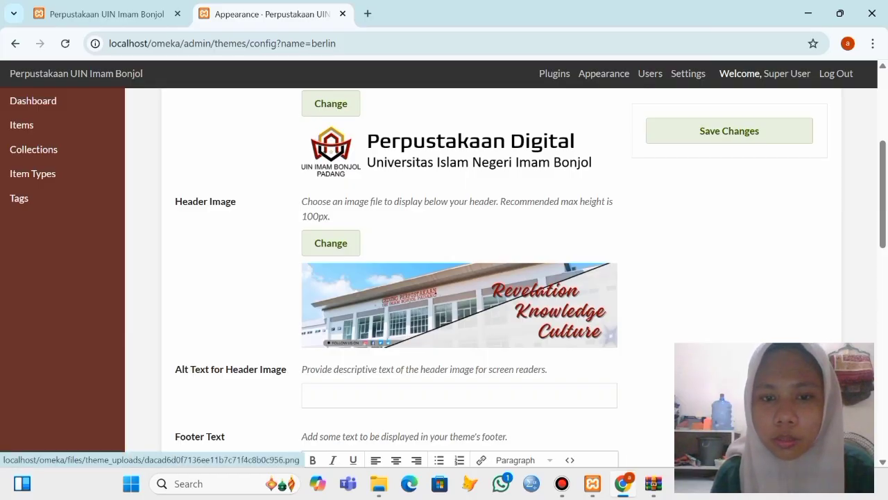
{"action": "scroll", "coordinate": [458, 305], "scroll_direction": "down", "scroll_amount": 1}
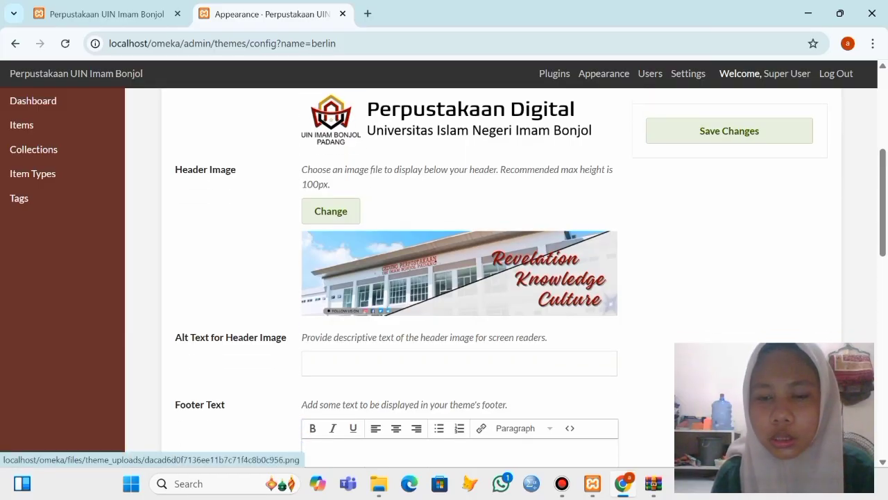
{"action": "scroll", "coordinate": [458, 278], "scroll_direction": "up", "scroll_amount": 3}
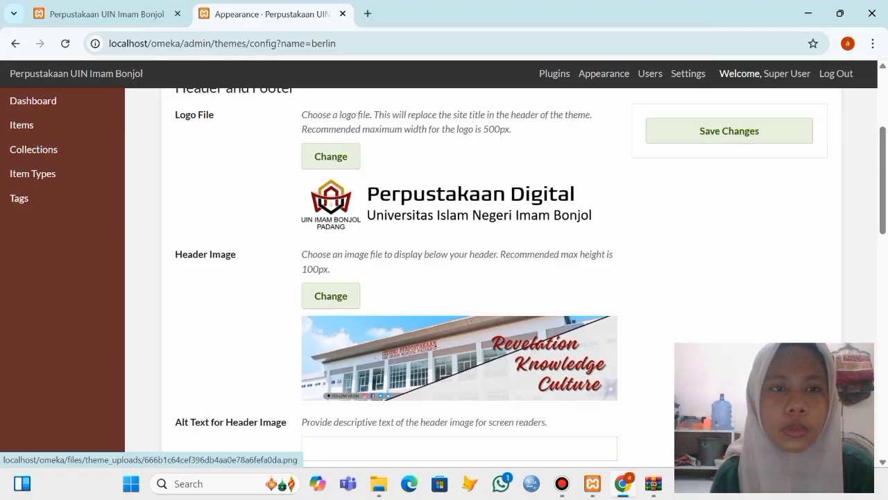
{"action": "left_click", "coordinate": [104, 14]}
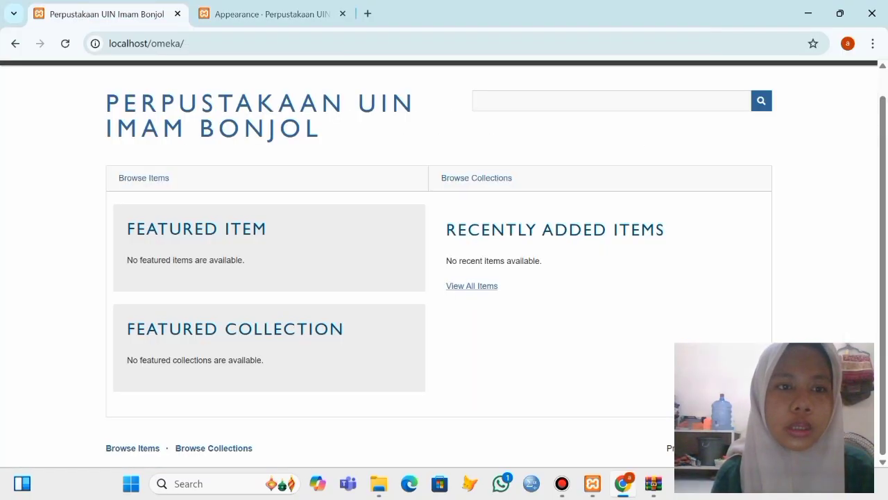
{"action": "left_click", "coordinate": [66, 43]}
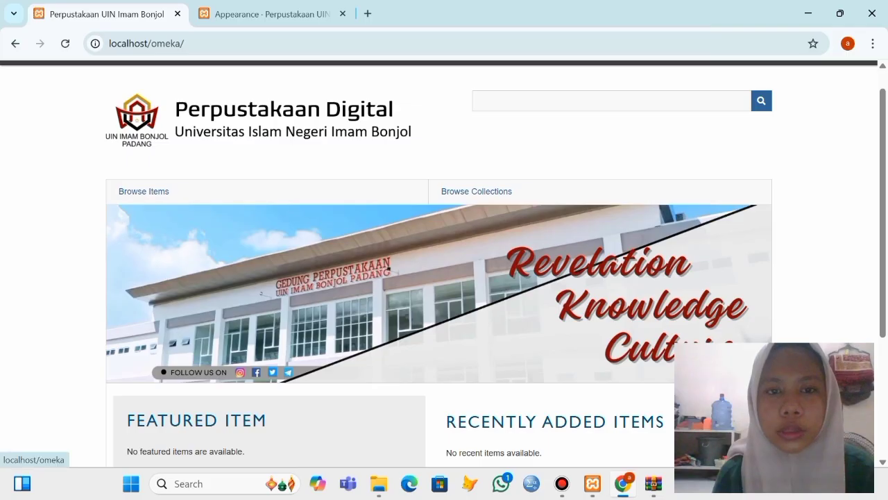
{"action": "scroll", "coordinate": [445, 264], "scroll_direction": "down", "scroll_amount": 2}
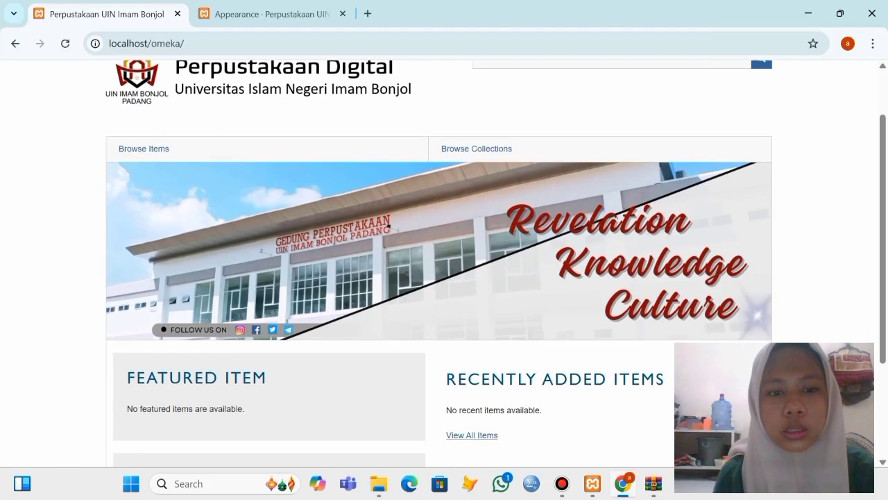
{"action": "scroll", "coordinate": [444, 264], "scroll_direction": "down", "scroll_amount": 2}
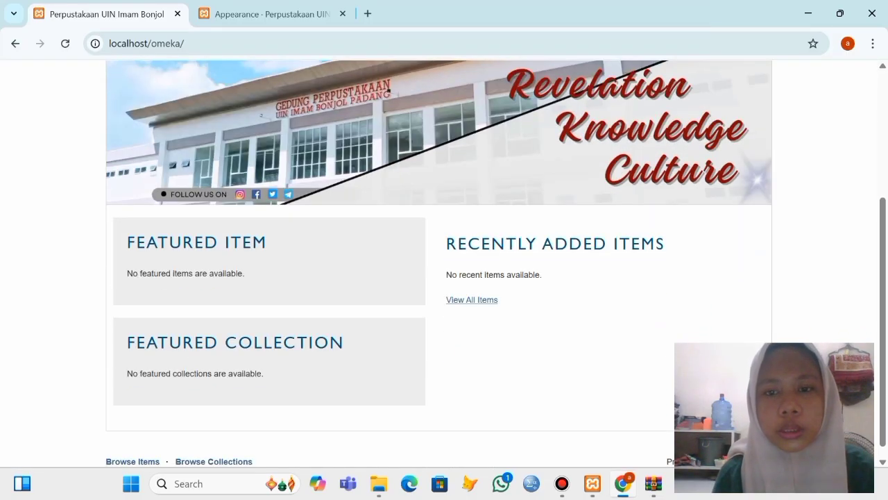
{"action": "scroll", "coordinate": [444, 264], "scroll_direction": "up", "scroll_amount": 3}
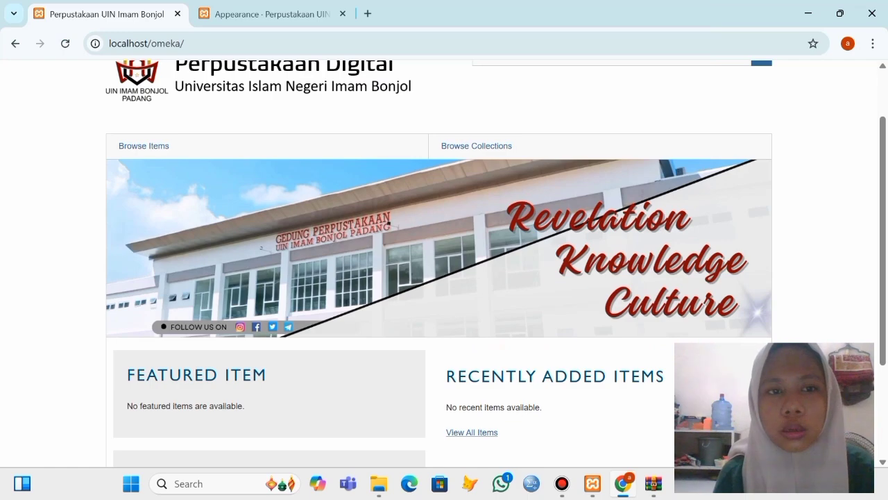
{"action": "scroll", "coordinate": [445, 264], "scroll_direction": "up", "scroll_amount": 2}
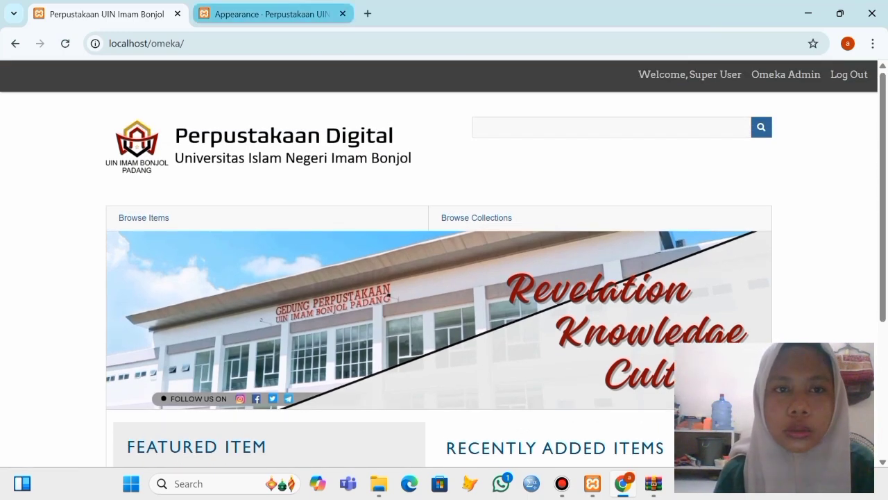
{"action": "left_click", "coordinate": [270, 14]}
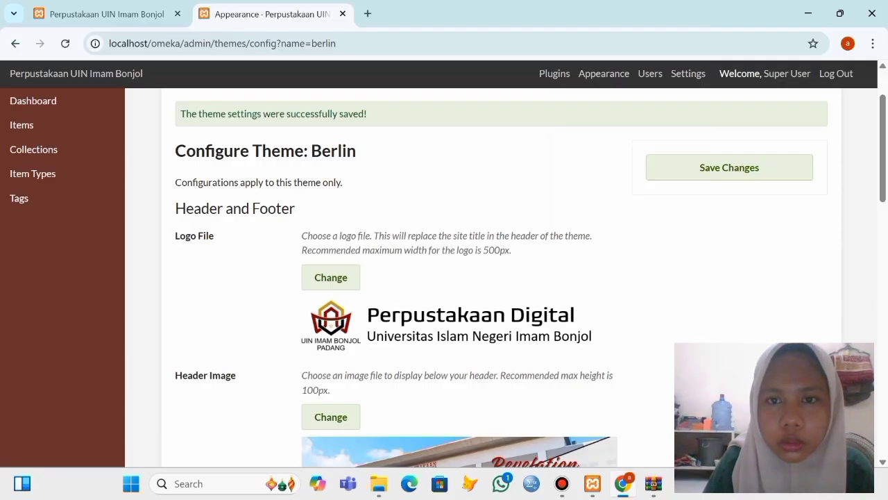
- Open the admin Plugins list, then browse New Volume (D:) in File Explorer
{"action": "left_click", "coordinate": [555, 74]}
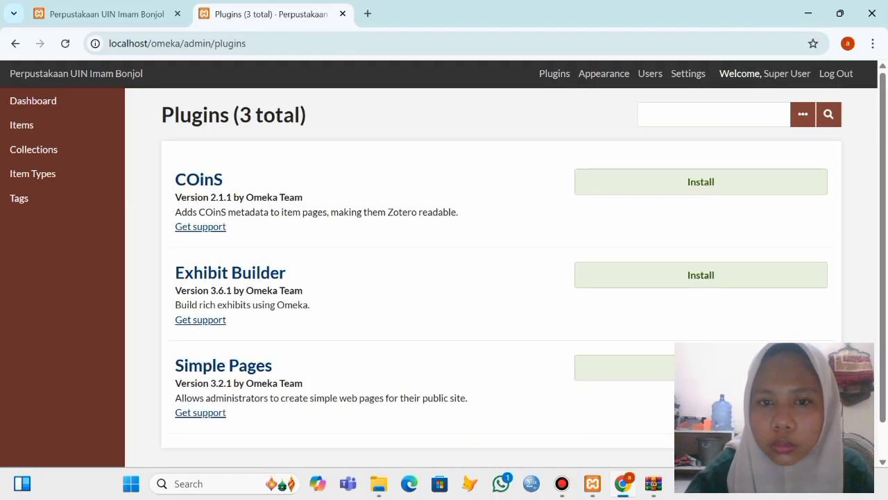
{"action": "scroll", "coordinate": [500, 277], "scroll_direction": "down", "scroll_amount": 2}
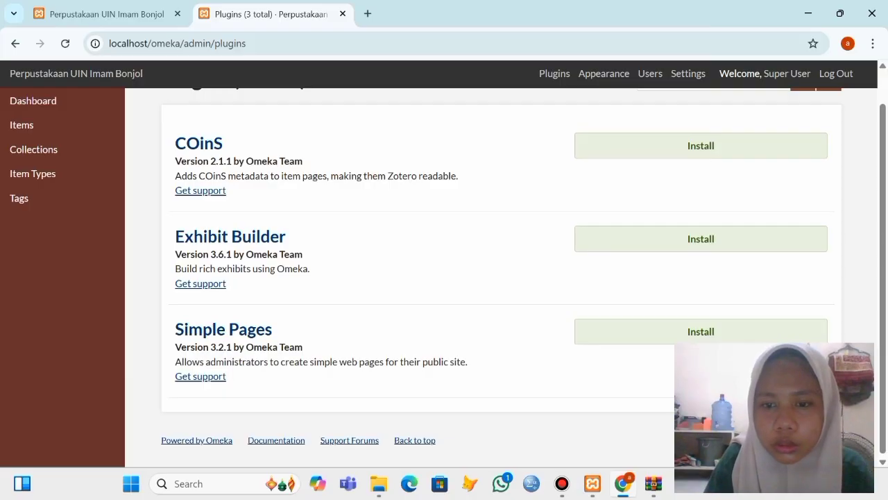
{"action": "scroll", "coordinate": [499, 278], "scroll_direction": "up", "scroll_amount": 1}
{"action": "scroll", "coordinate": [500, 278], "scroll_direction": "down", "scroll_amount": 1}
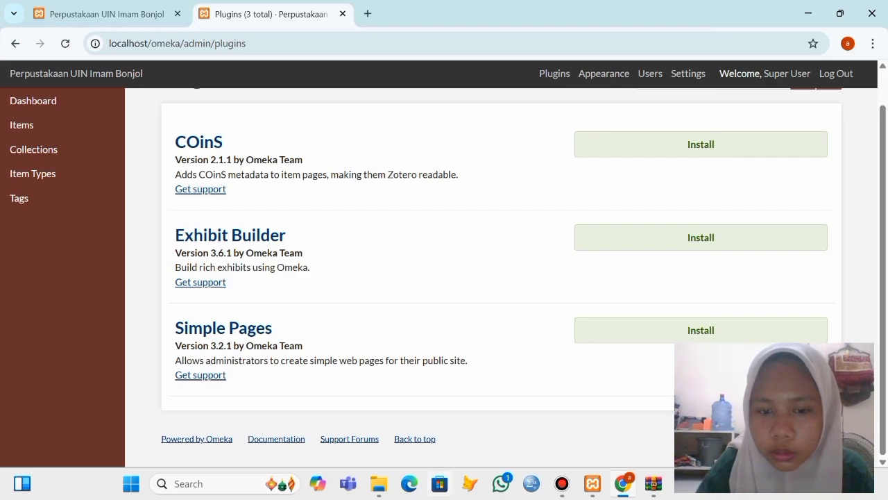
{"action": "left_click", "coordinate": [378, 484]}
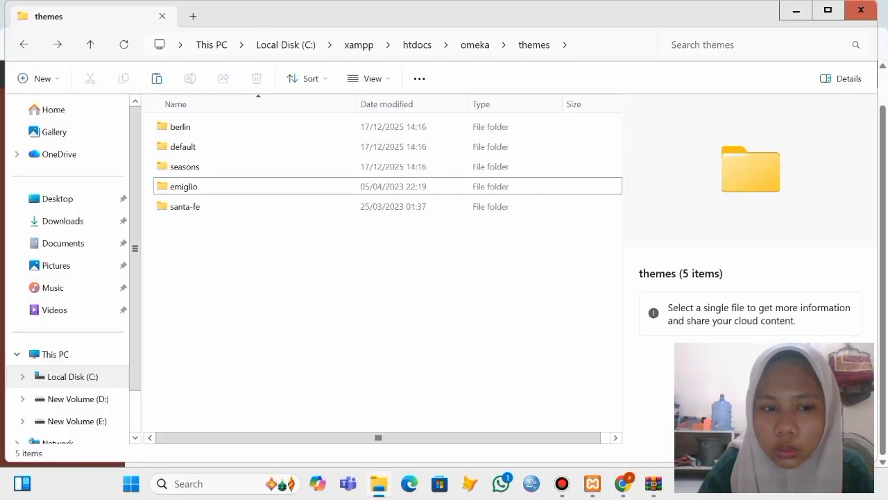
{"action": "left_click", "coordinate": [78, 398]}
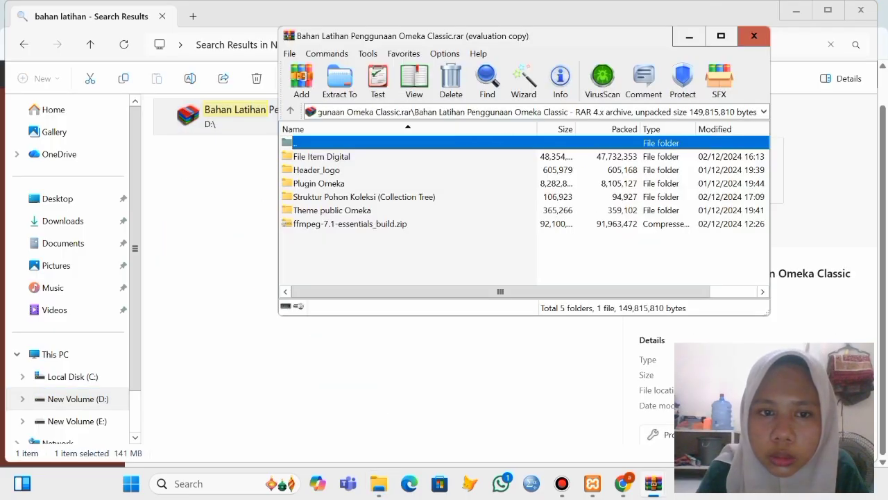
- In Plugin Omeka, copy the PdfEmbed, Html5Media, Geolocation and CollectionTree zips to the clipboard
{"action": "left_click", "coordinate": [318, 183]}
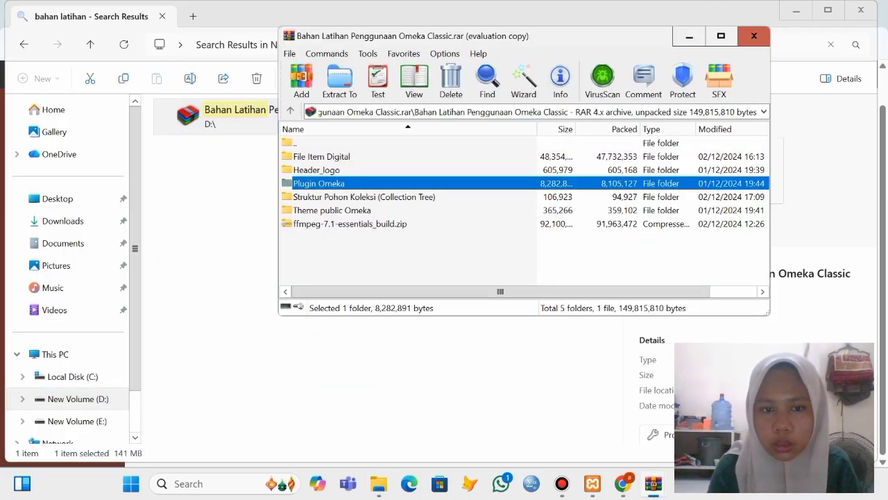
{"action": "double_click", "coordinate": [318, 184]}
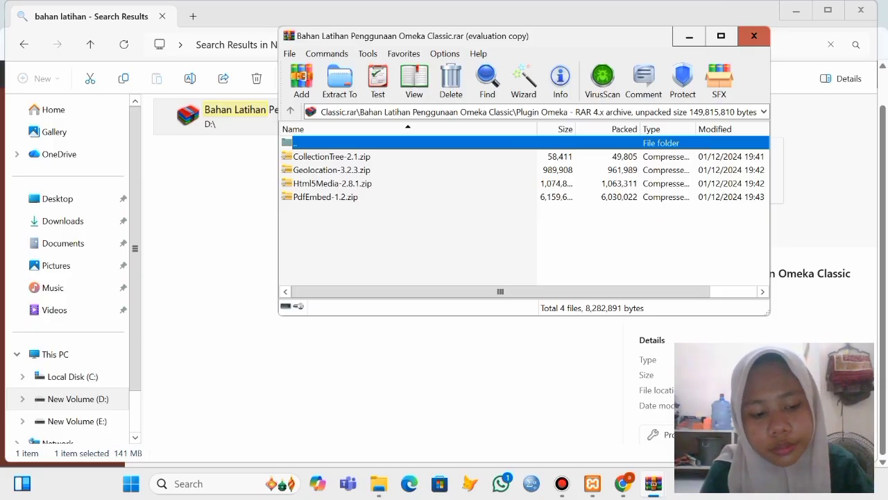
{"action": "left_click", "coordinate": [326, 197], "text": "ctrl"}
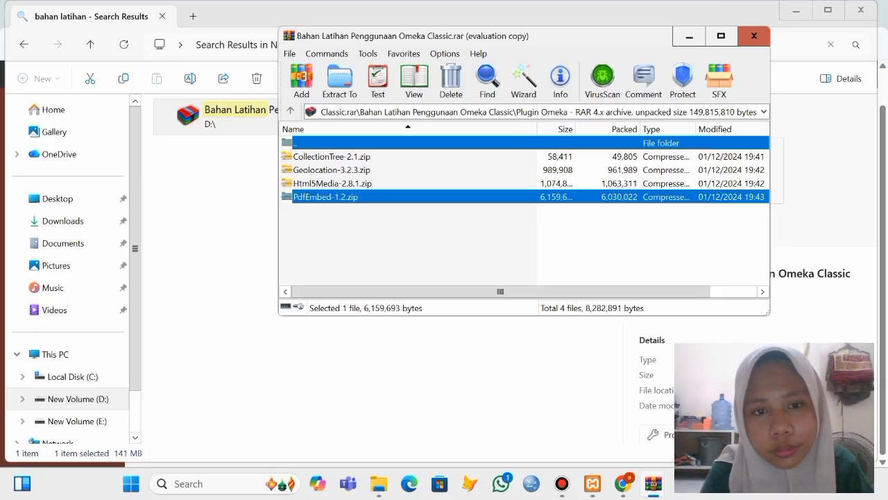
{"action": "left_click", "coordinate": [332, 184], "text": "ctrl"}
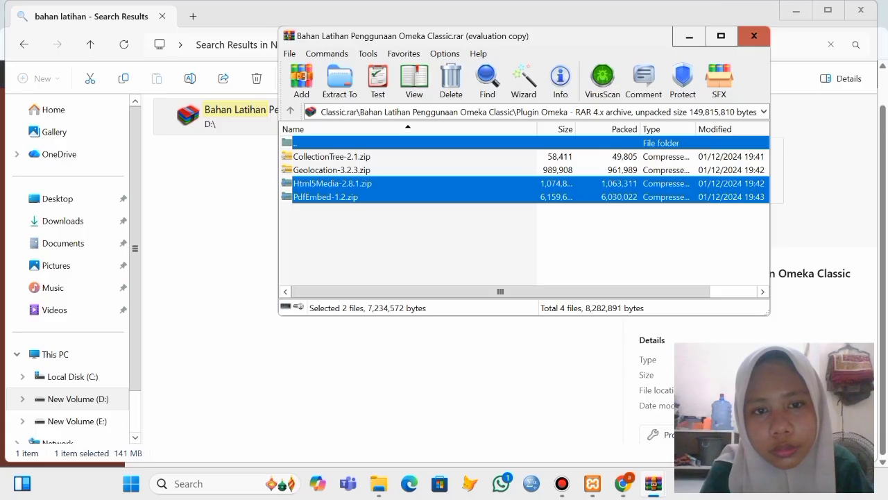
{"action": "left_click", "coordinate": [331, 170], "text": "ctrl"}
{"action": "left_click", "coordinate": [332, 157], "text": "ctrl"}
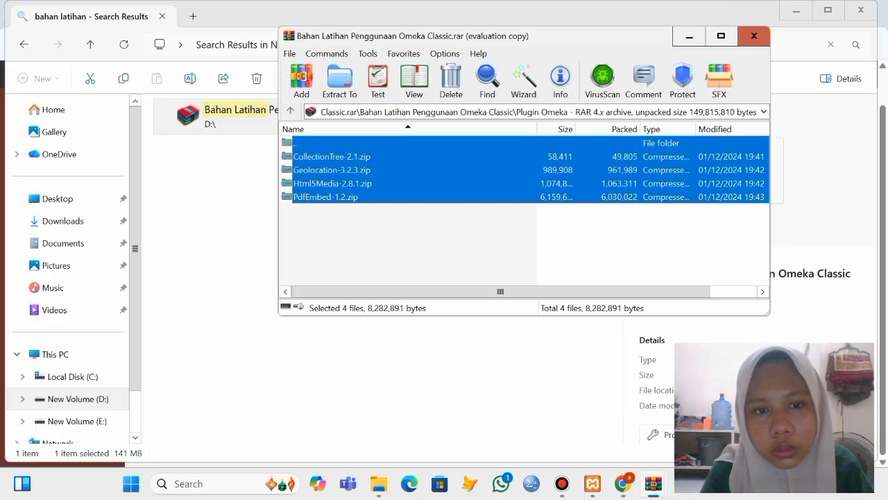
{"action": "right_click", "coordinate": [348, 156]}
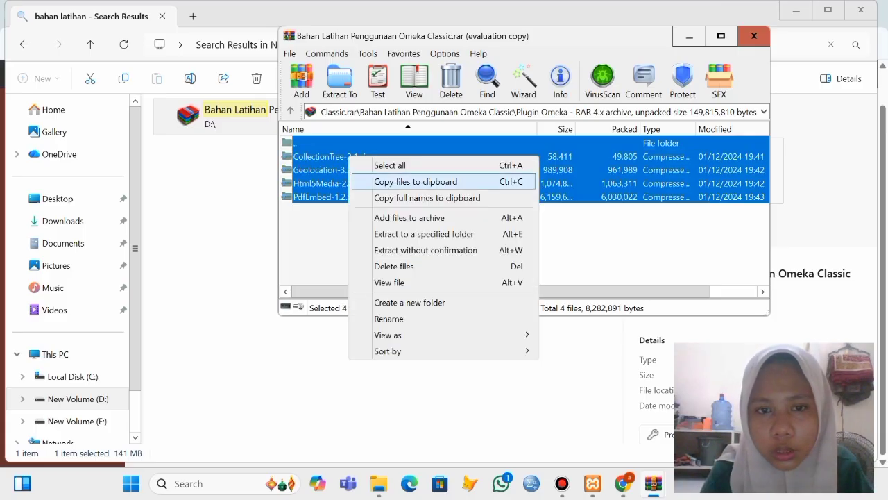
{"action": "key", "text": "Return"}
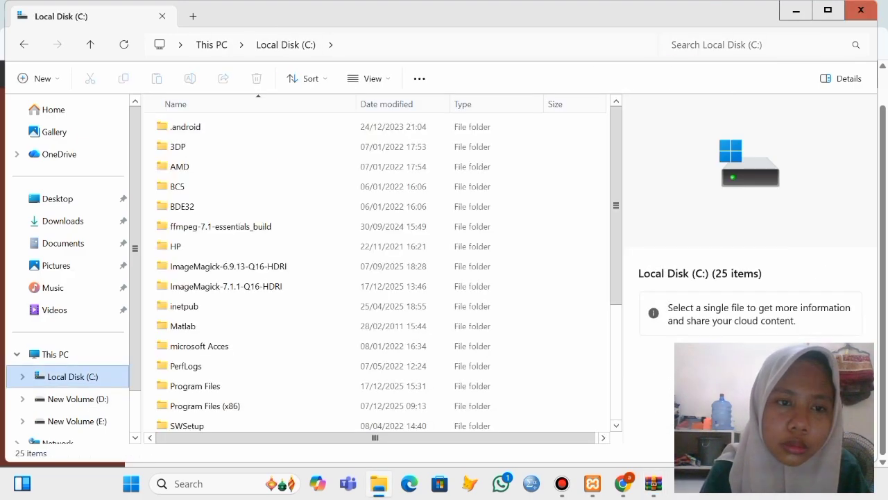
- Navigate File Explorer to C:\xampp\htdocs\omeka\plugins
{"action": "scroll", "coordinate": [378, 245], "scroll_direction": "down", "scroll_amount": 3}
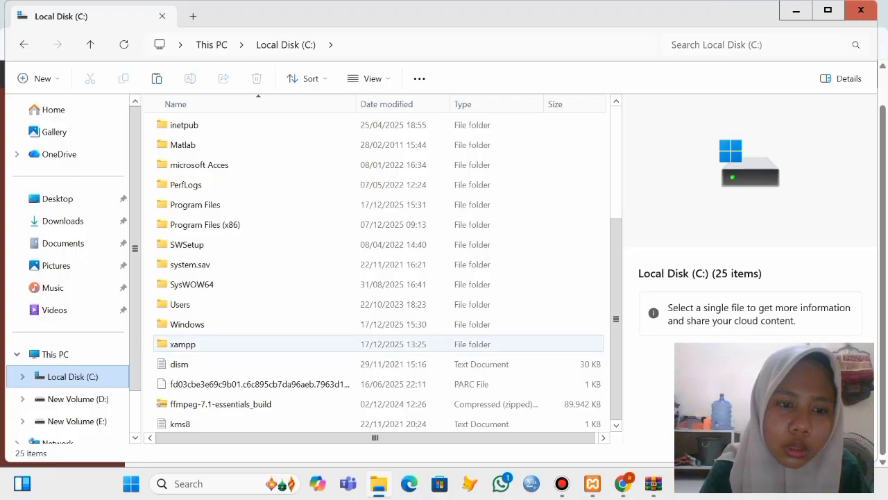
{"action": "double_click", "coordinate": [184, 344]}
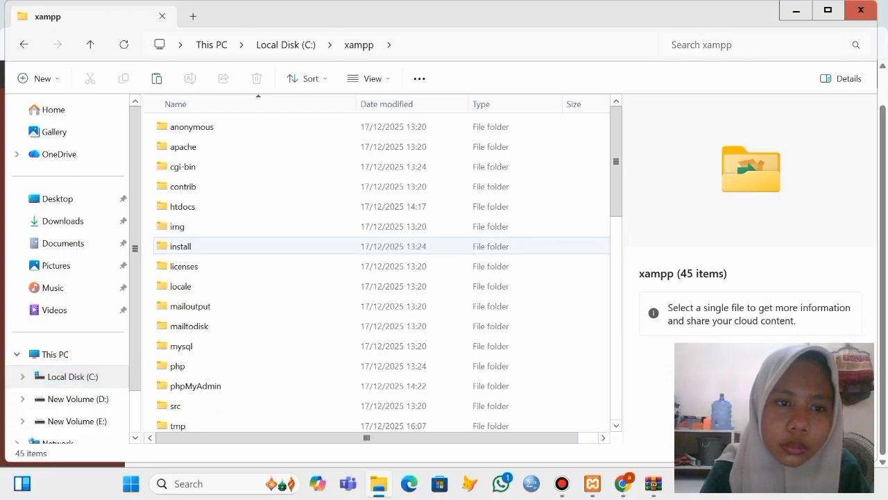
{"action": "double_click", "coordinate": [183, 207]}
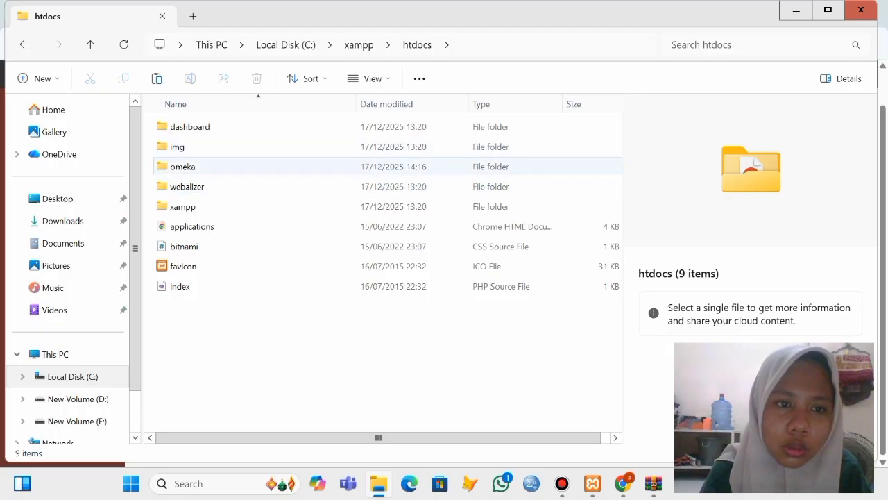
{"action": "double_click", "coordinate": [182, 167]}
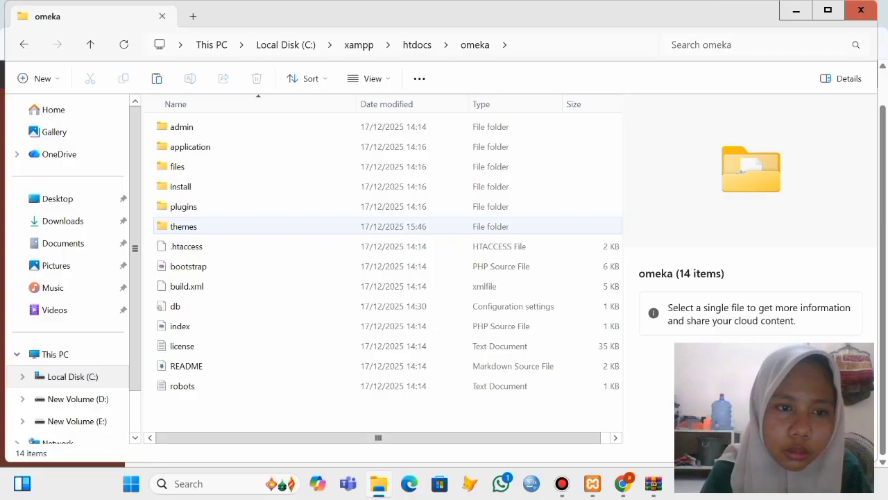
{"action": "double_click", "coordinate": [183, 206]}
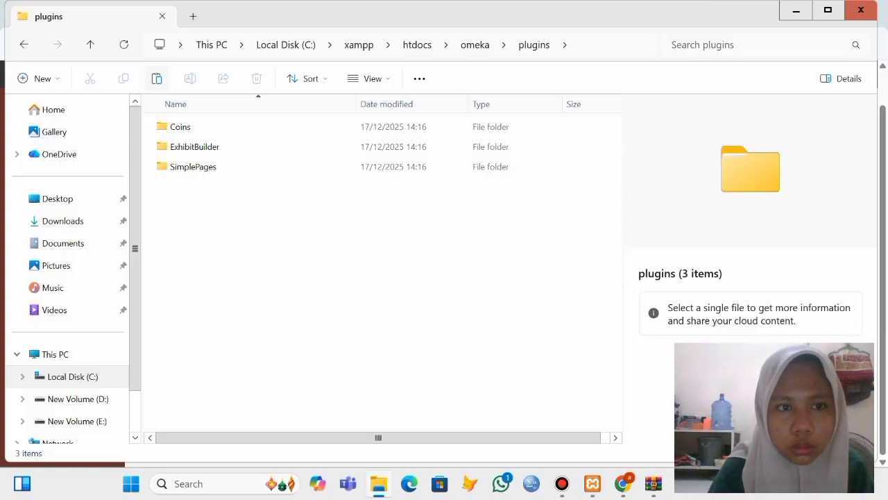
- Paste the four plugin zips into plugins, extract them here, then delete the zips
{"action": "left_click", "coordinate": [156, 78]}
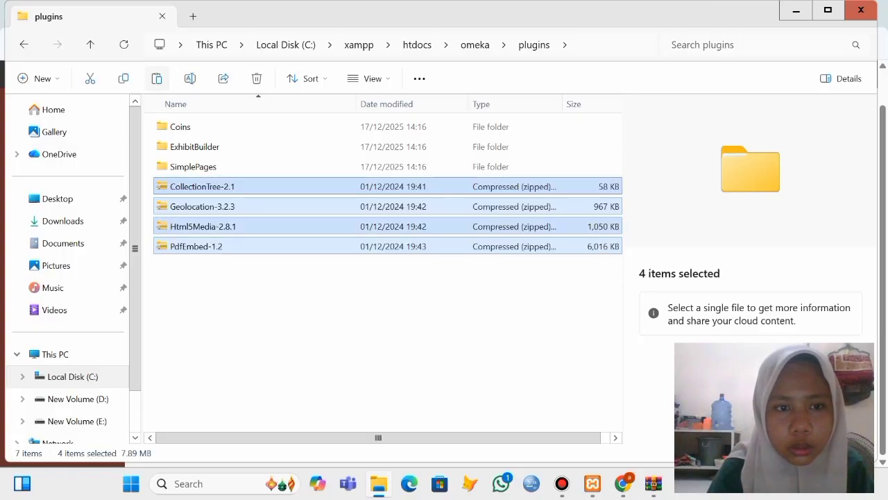
{"action": "left_click", "coordinate": [233, 295]}
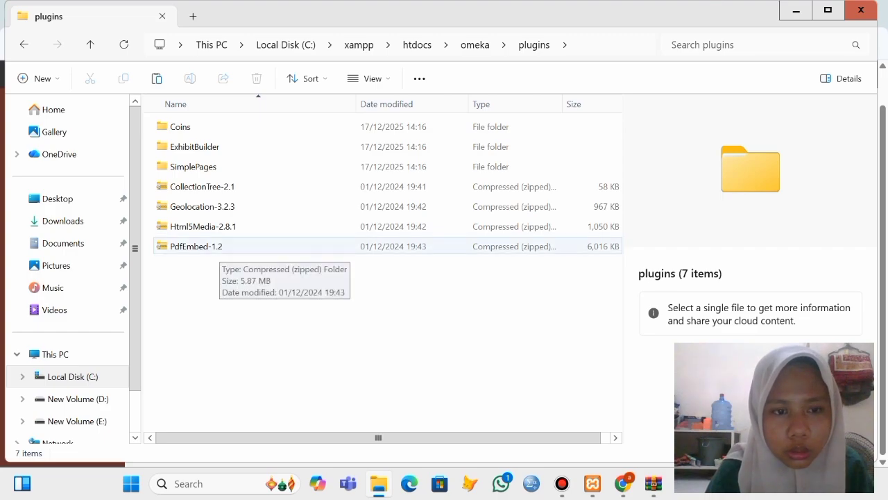
{"action": "left_click", "coordinate": [221, 246]}
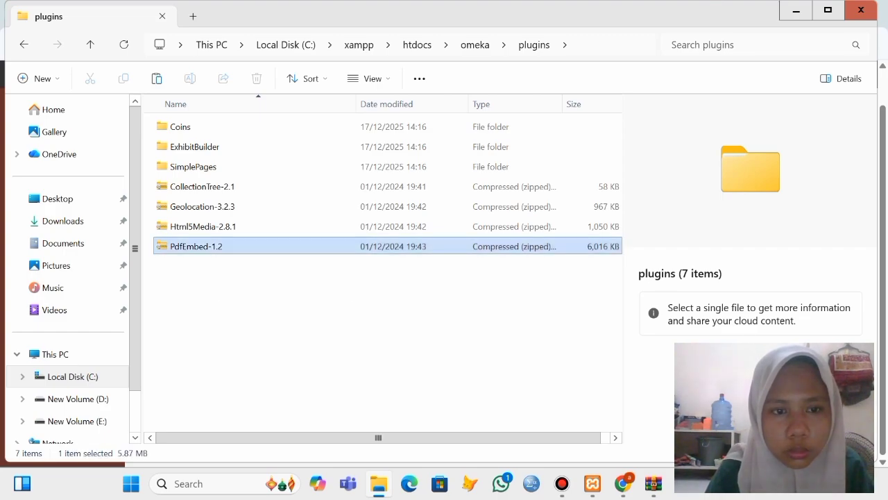
{"action": "left_click", "coordinate": [221, 227], "text": "ctrl"}
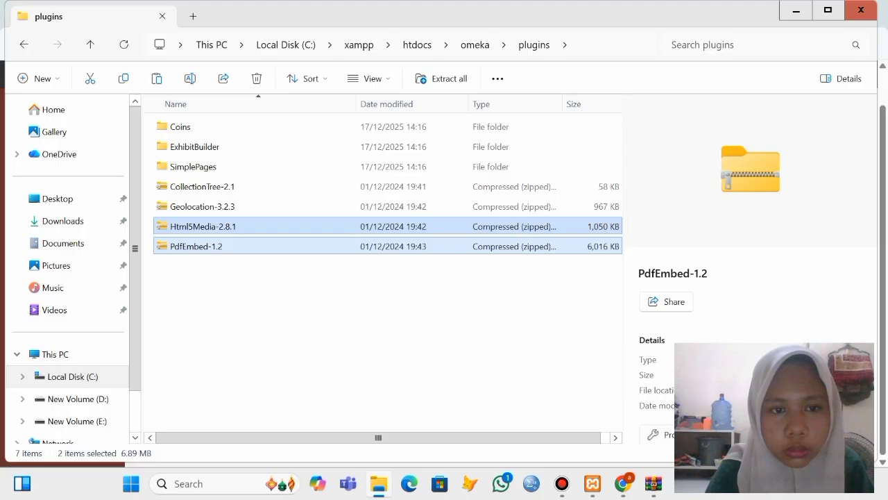
{"action": "left_click", "coordinate": [221, 206], "text": "ctrl"}
{"action": "left_click", "coordinate": [221, 186], "text": "ctrl"}
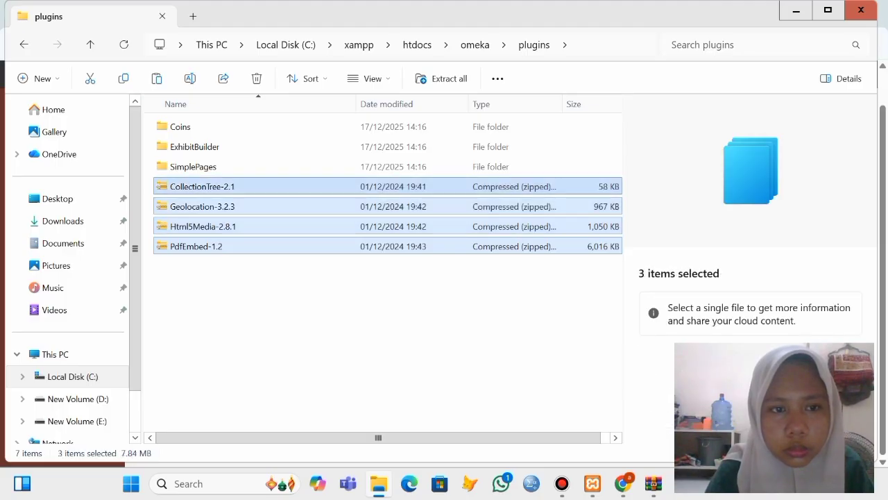
{"action": "right_click", "coordinate": [223, 187]}
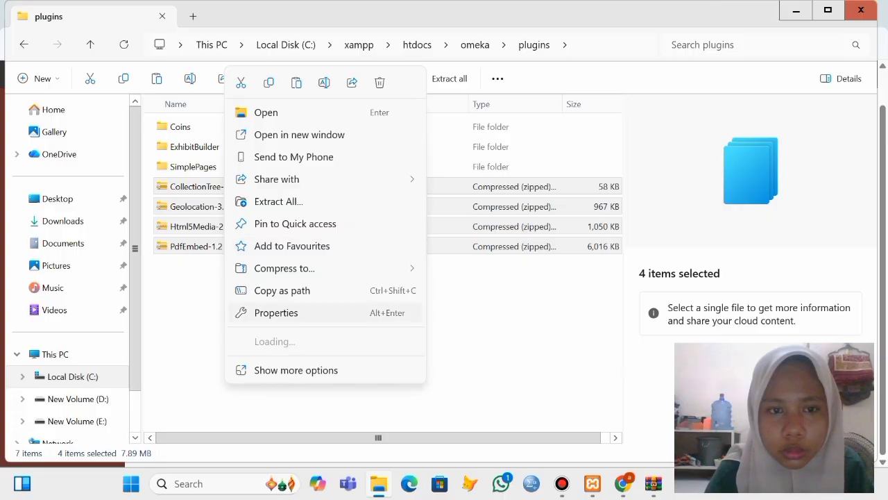
{"action": "left_click", "coordinate": [297, 370]}
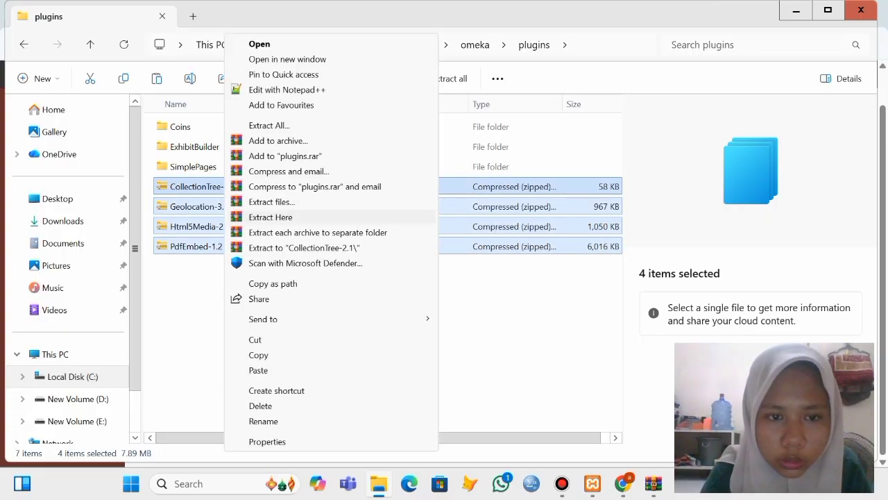
{"action": "left_click", "coordinate": [271, 218]}
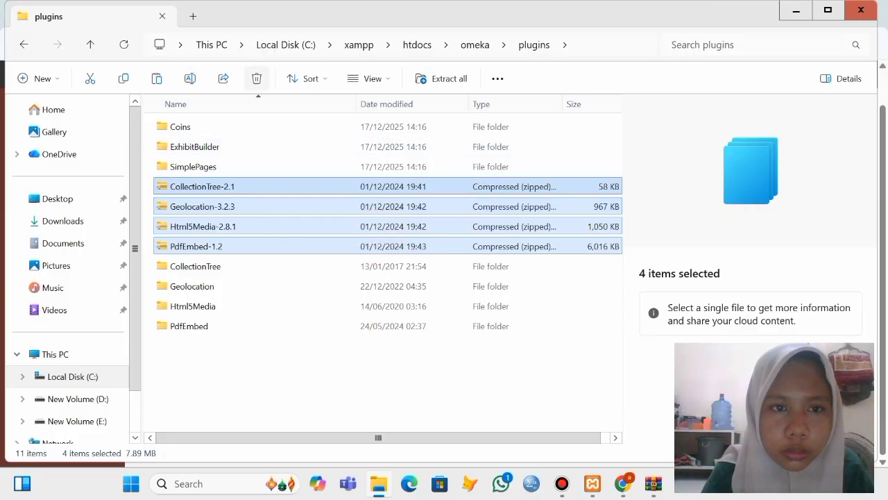
{"action": "left_click", "coordinate": [256, 78]}
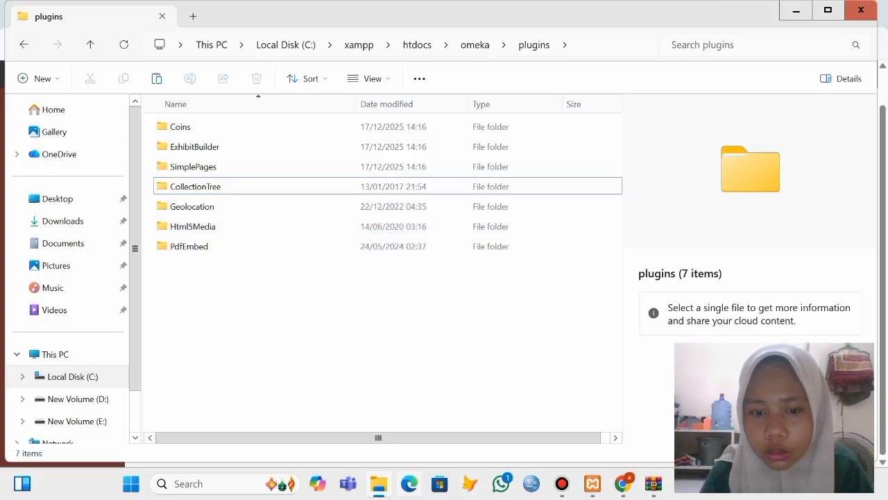
- Search Google for 'plugin omeka classic' in a new Chrome tab
{"action": "mouse_move", "coordinate": [623, 484]}
{"action": "left_click", "coordinate": [625, 416]}
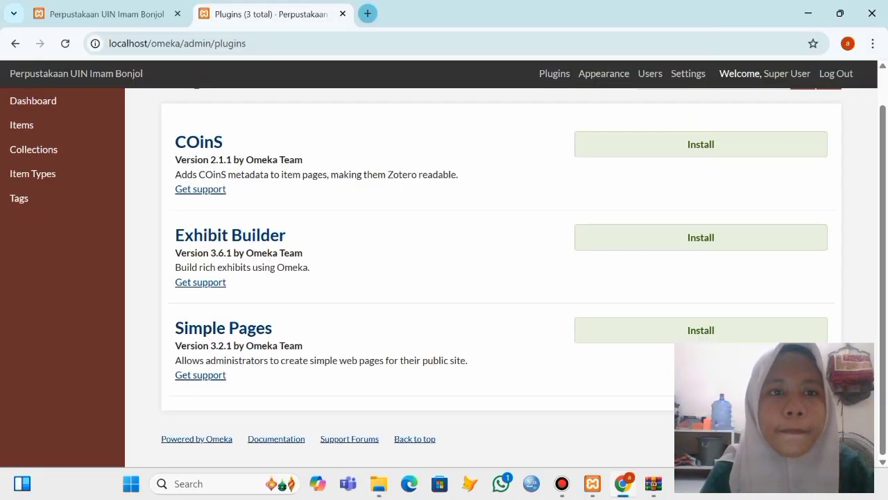
{"action": "left_click", "coordinate": [368, 13]}
{"action": "type", "text": "p"}
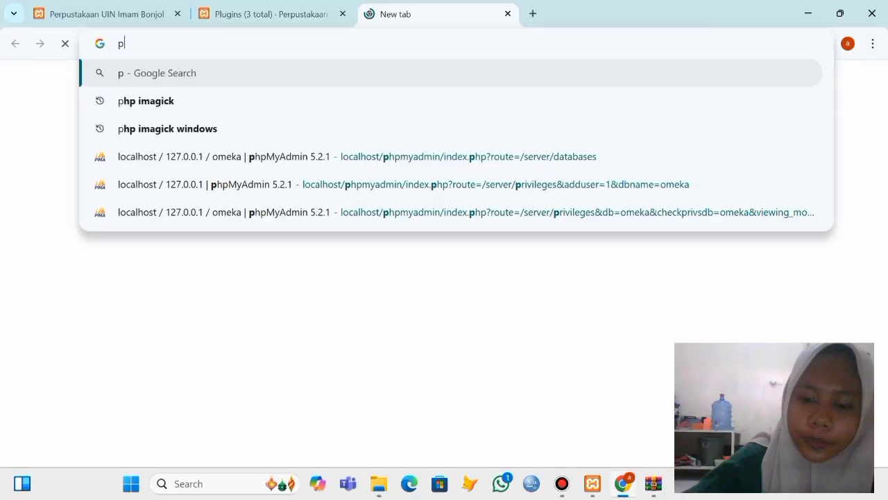
{"action": "type", "text": "lu"}
{"action": "key", "text": "BackSpace"}
{"action": "type", "text": "lu"}
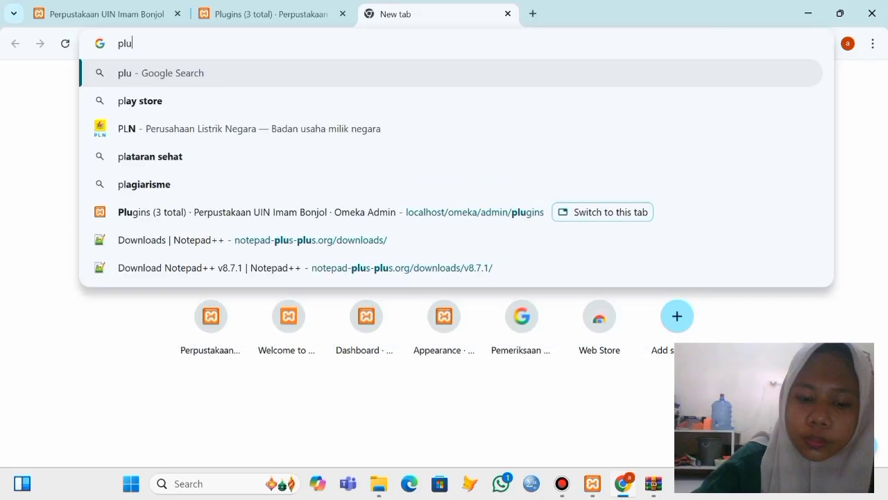
{"action": "type", "text": "gin"}
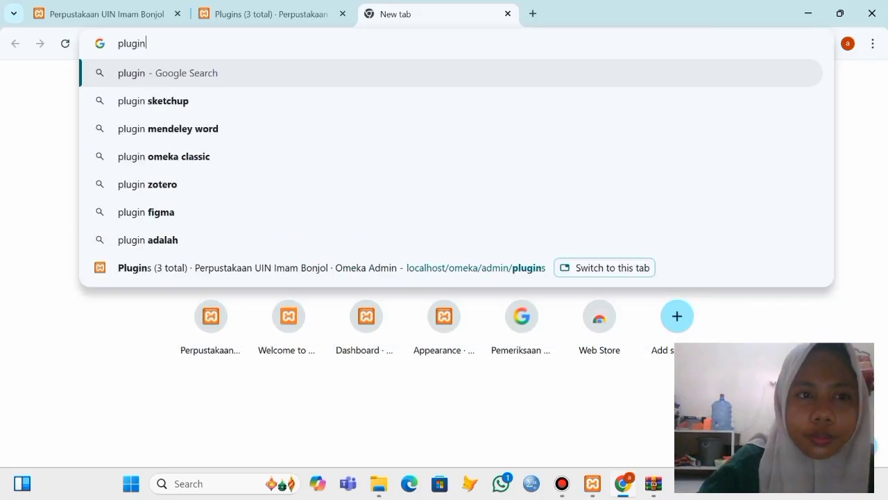
{"action": "type", "text": " omeka"}
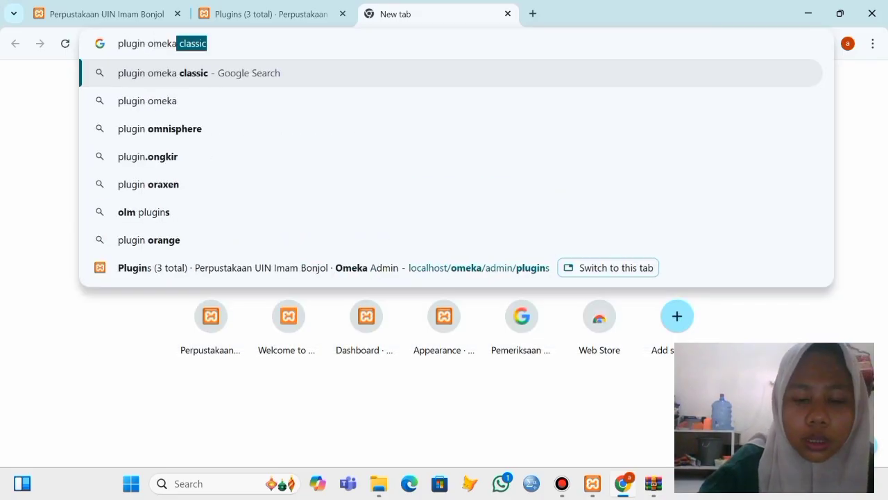
{"action": "type", "text": " classic"}
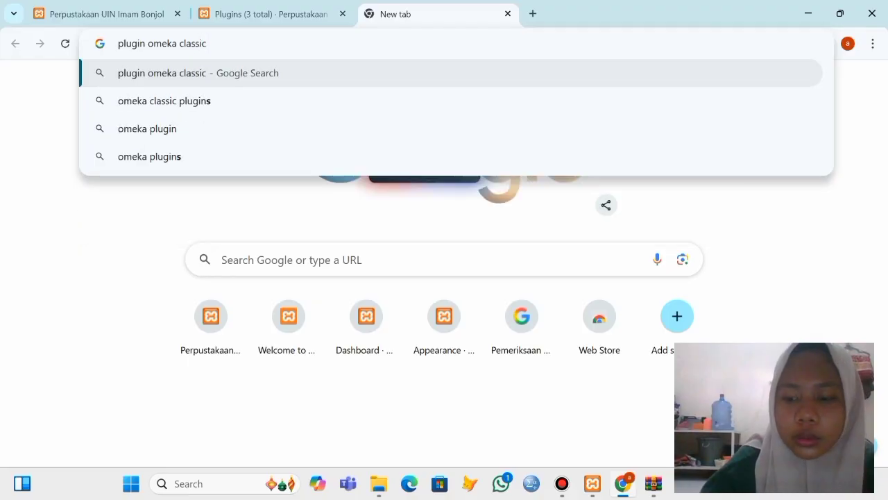
{"action": "key", "text": "Return"}
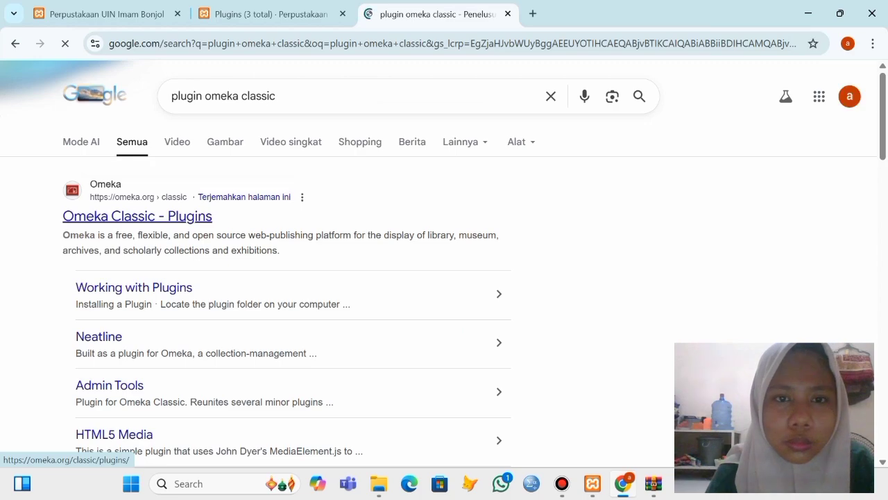
- Open the omeka.org Classic Plugins directory and scroll through it
{"action": "left_click", "coordinate": [138, 216]}
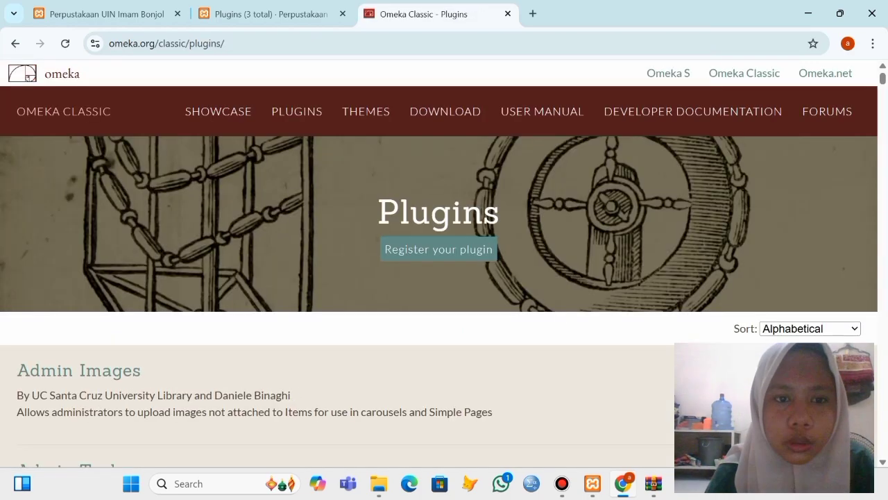
{"action": "scroll", "coordinate": [439, 274], "scroll_direction": "down", "scroll_amount": 4}
{"action": "scroll", "coordinate": [439, 275], "scroll_direction": "down", "scroll_amount": 3}
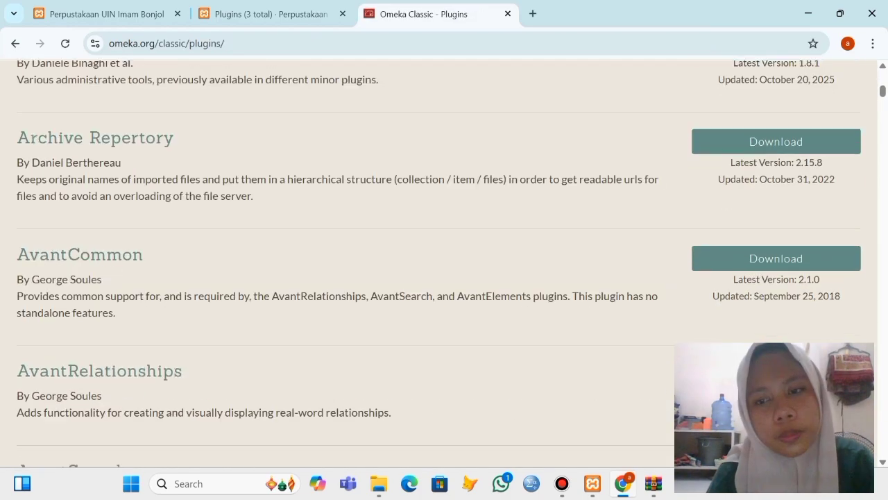
{"action": "scroll", "coordinate": [439, 274], "scroll_direction": "up", "scroll_amount": 8}
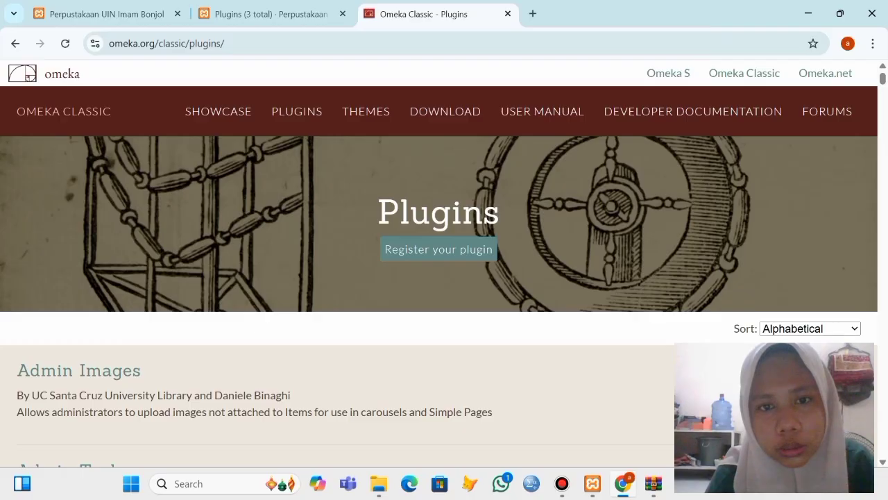
{"action": "scroll", "coordinate": [440, 275], "scroll_direction": "down", "scroll_amount": 3}
{"action": "scroll", "coordinate": [439, 275], "scroll_direction": "up", "scroll_amount": 2}
{"action": "scroll", "coordinate": [439, 275], "scroll_direction": "down", "scroll_amount": 2}
{"action": "scroll", "coordinate": [440, 275], "scroll_direction": "up", "scroll_amount": 2}
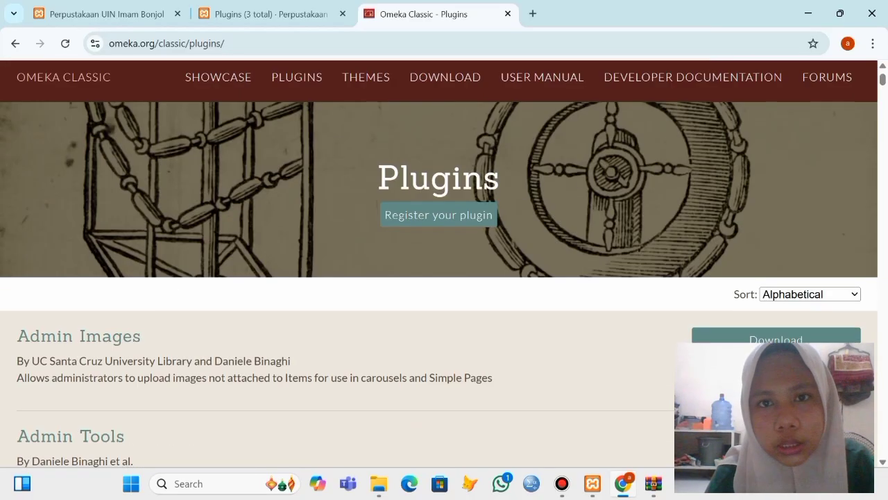
- Close the plugin directory tab and reload the admin Plugins page to list the new plugins
{"action": "left_click", "coordinate": [508, 13]}
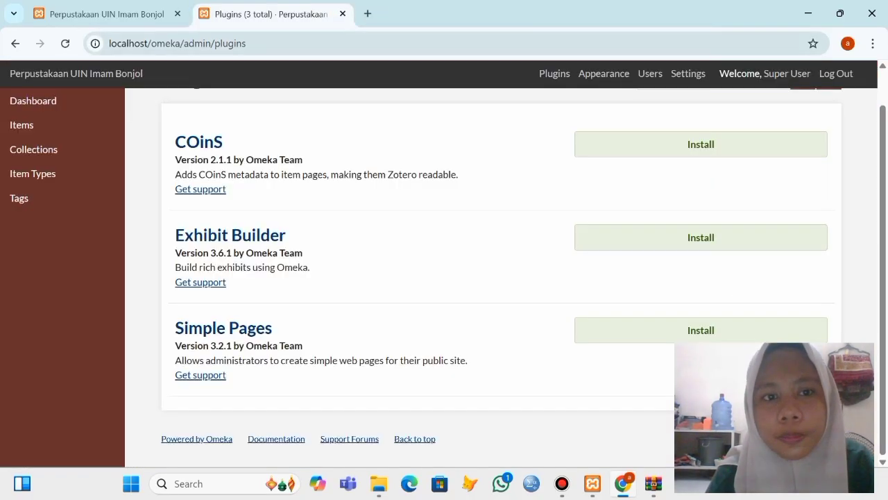
{"action": "scroll", "coordinate": [486, 278], "scroll_direction": "up", "scroll_amount": 1}
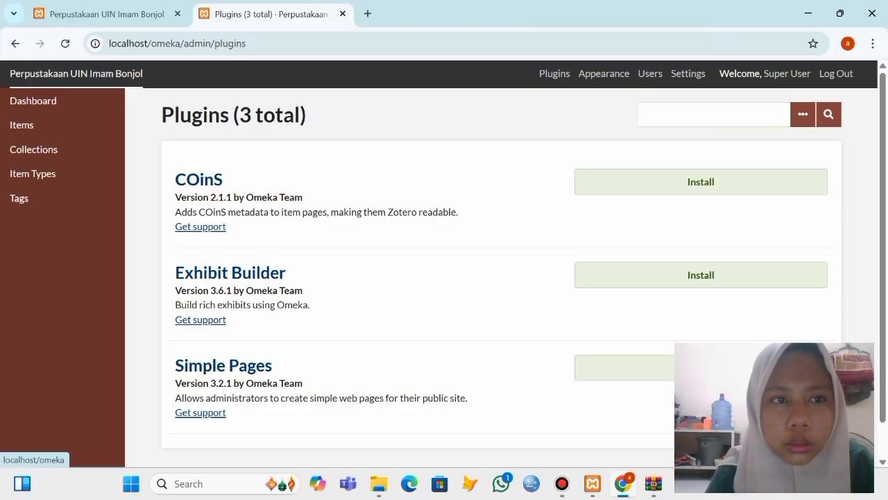
{"action": "left_click", "coordinate": [66, 43]}
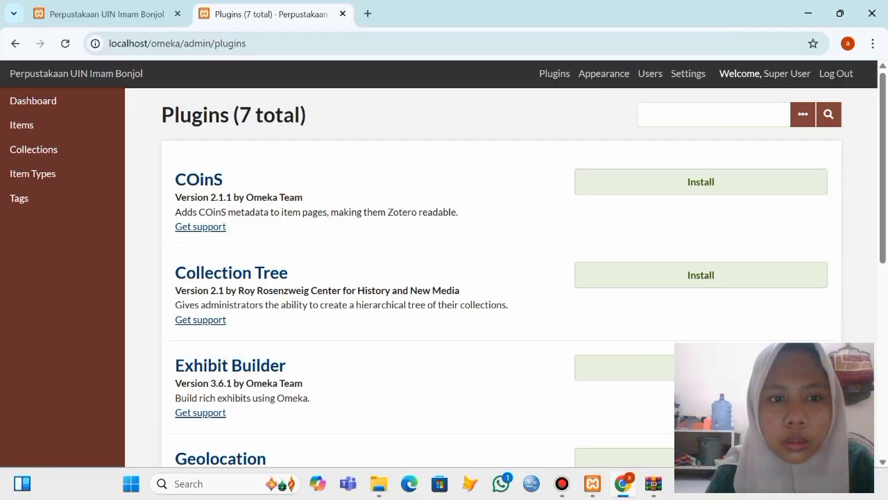
{"action": "scroll", "coordinate": [501, 277], "scroll_direction": "down", "scroll_amount": 1}
{"action": "scroll", "coordinate": [501, 278], "scroll_direction": "up", "scroll_amount": 1}
{"action": "scroll", "coordinate": [501, 277], "scroll_direction": "down", "scroll_amount": 5}
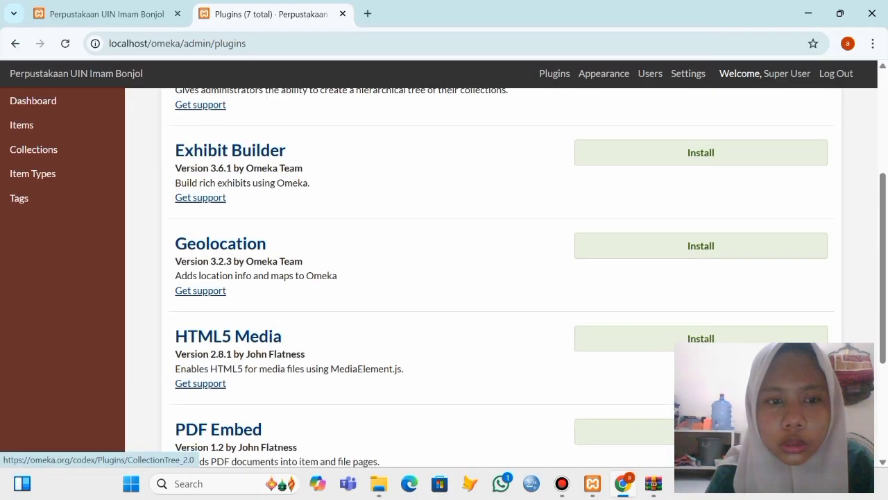
{"action": "scroll", "coordinate": [501, 277], "scroll_direction": "down", "scroll_amount": 1}
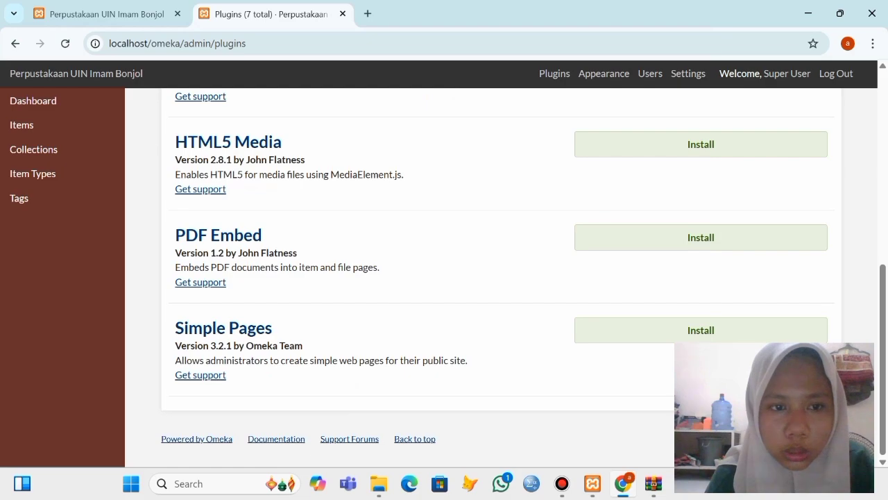
{"action": "scroll", "coordinate": [501, 278], "scroll_direction": "up", "scroll_amount": 5}
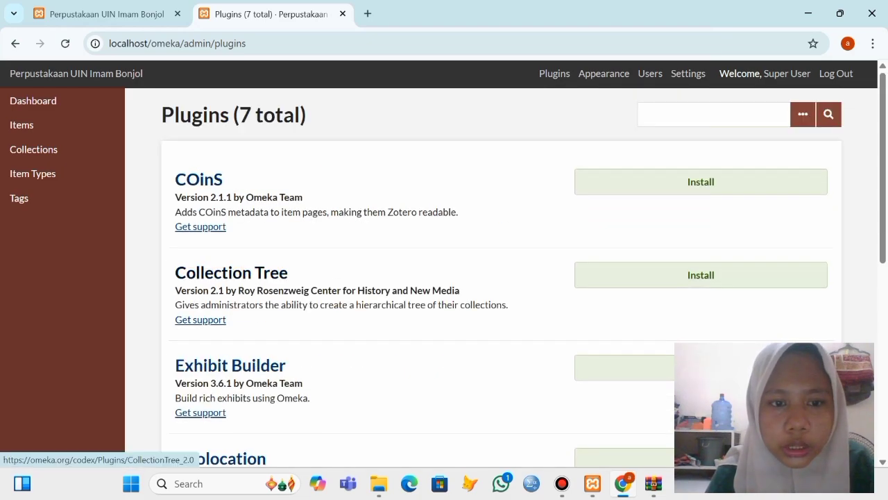
{"action": "scroll", "coordinate": [201, 320], "scroll_direction": "down", "scroll_amount": 2}
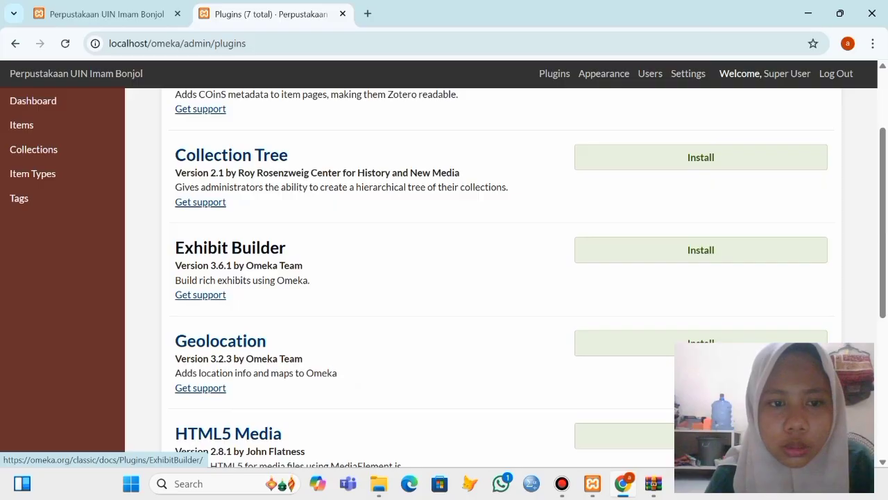
{"action": "scroll", "coordinate": [230, 248], "scroll_direction": "down", "scroll_amount": 2}
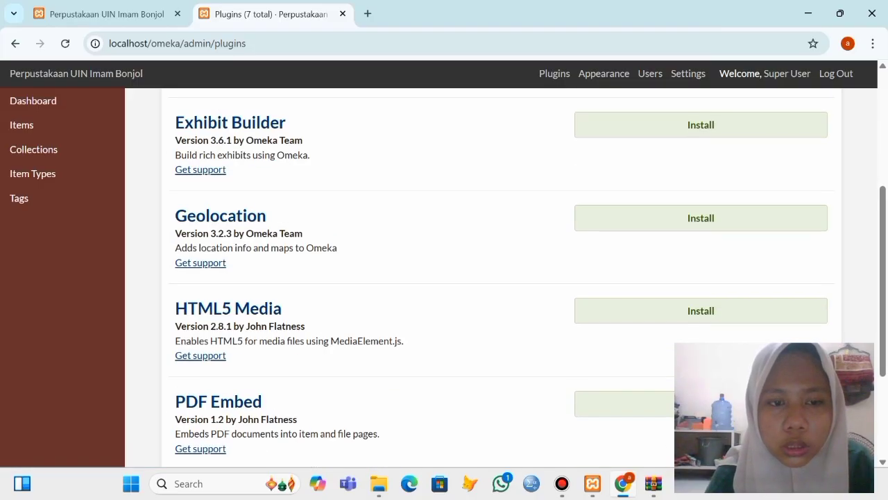
{"action": "scroll", "coordinate": [445, 278], "scroll_direction": "down", "scroll_amount": 2}
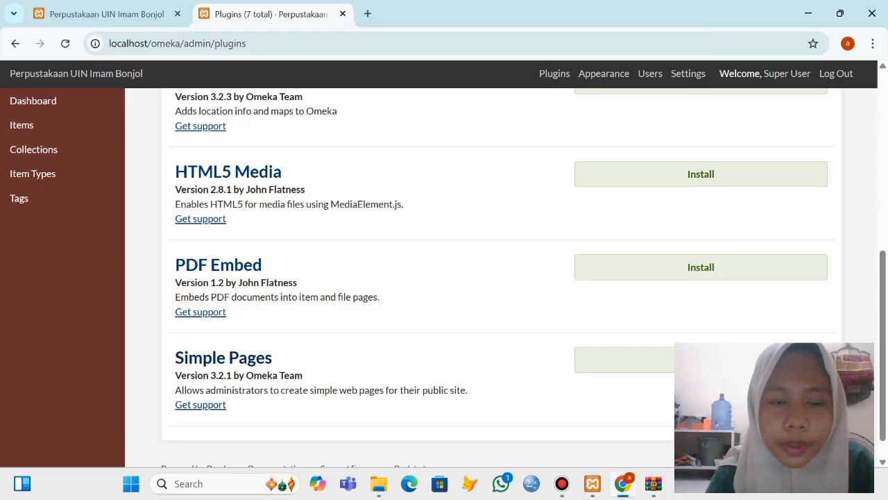
{"action": "scroll", "coordinate": [444, 277], "scroll_direction": "up", "scroll_amount": 6}
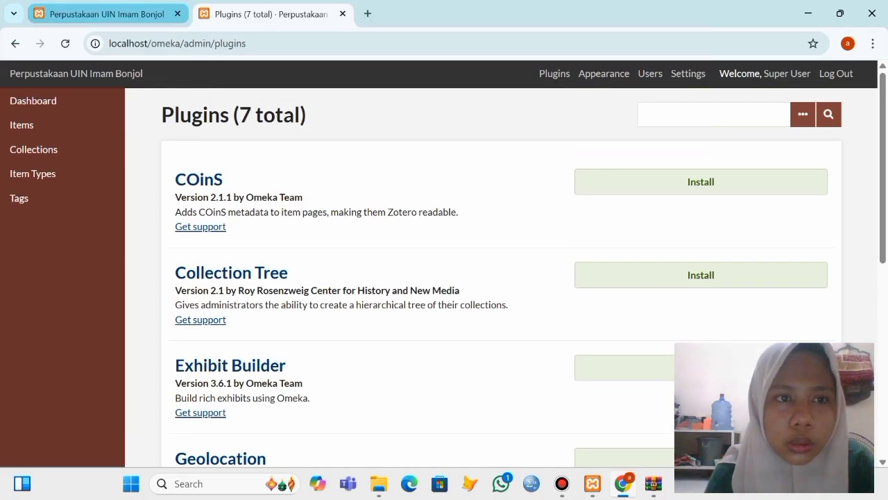
- Reload the public Omeka site, then return to the admin Plugins page
{"action": "left_click", "coordinate": [107, 14]}
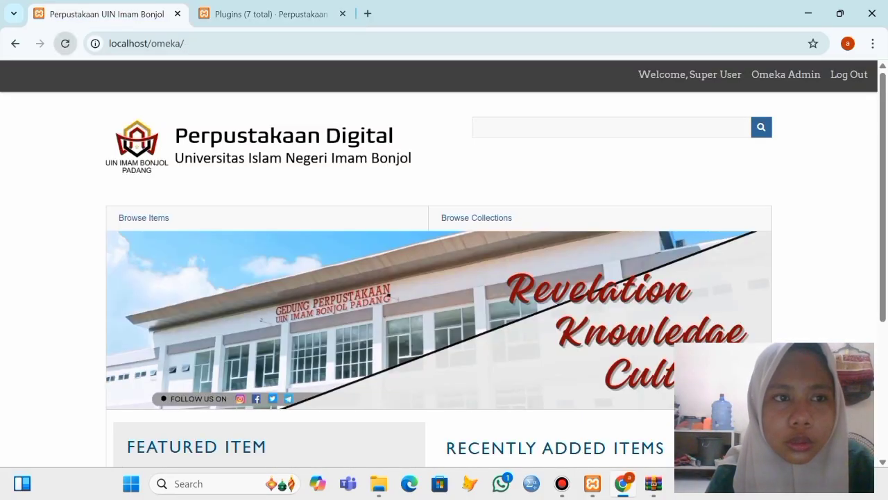
{"action": "left_click", "coordinate": [66, 43]}
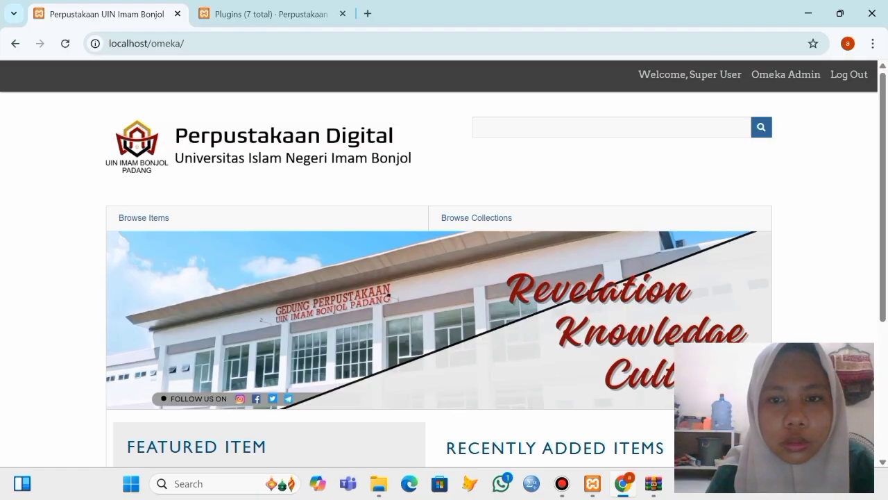
{"action": "left_click", "coordinate": [270, 14]}
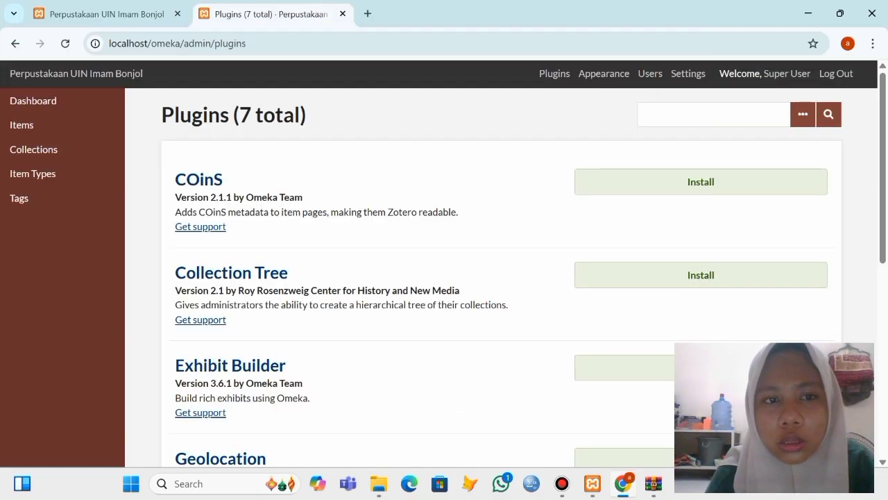
{"action": "scroll", "coordinate": [501, 277], "scroll_direction": "down", "scroll_amount": 6}
{"action": "scroll", "coordinate": [502, 278], "scroll_direction": "up", "scroll_amount": 6}
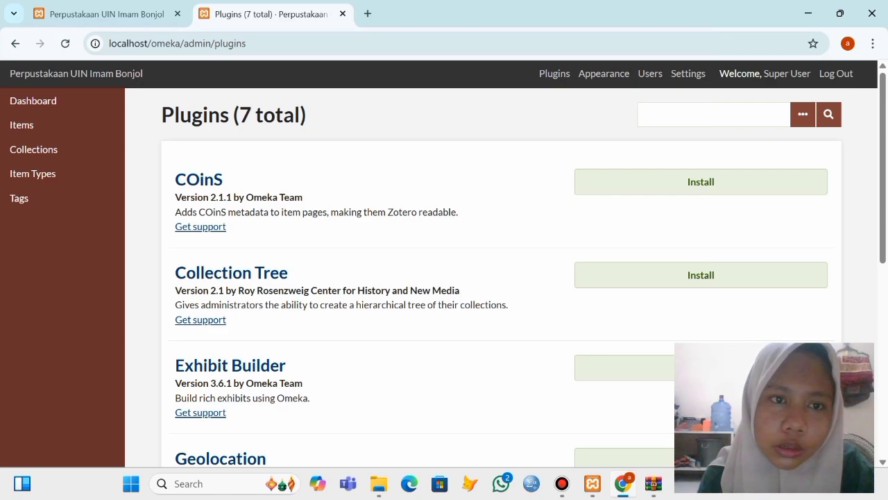
{"action": "scroll", "coordinate": [499, 278], "scroll_direction": "down", "scroll_amount": 1}
{"action": "scroll", "coordinate": [500, 278], "scroll_direction": "up", "scroll_amount": 1}
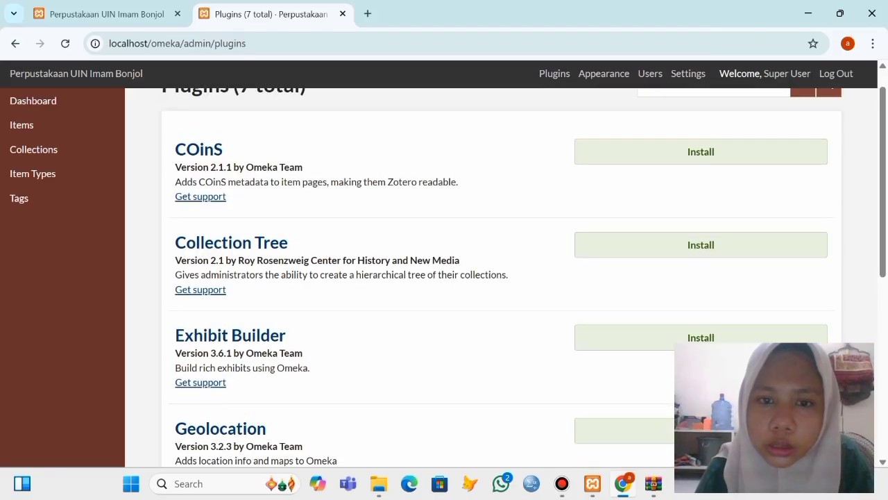
- Install Collection Tree with 'Order alphabetically' ticked and save its settings
{"action": "left_click", "coordinate": [701, 244]}
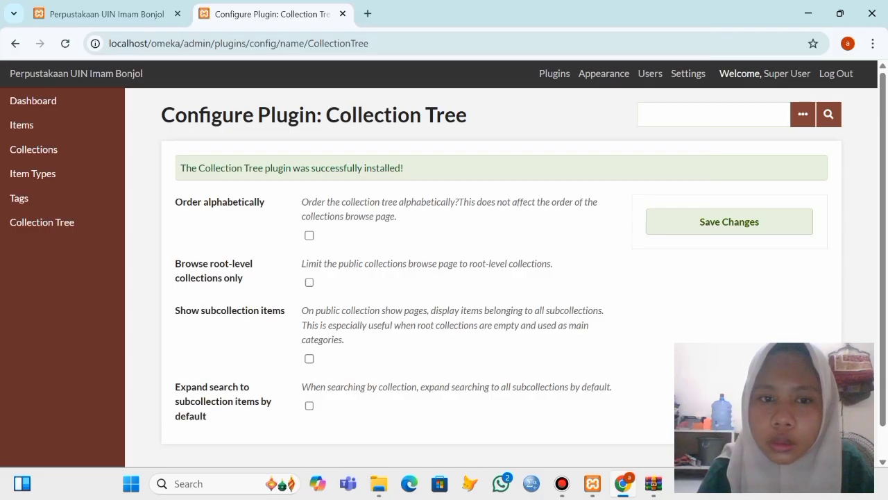
{"action": "left_click", "coordinate": [309, 235]}
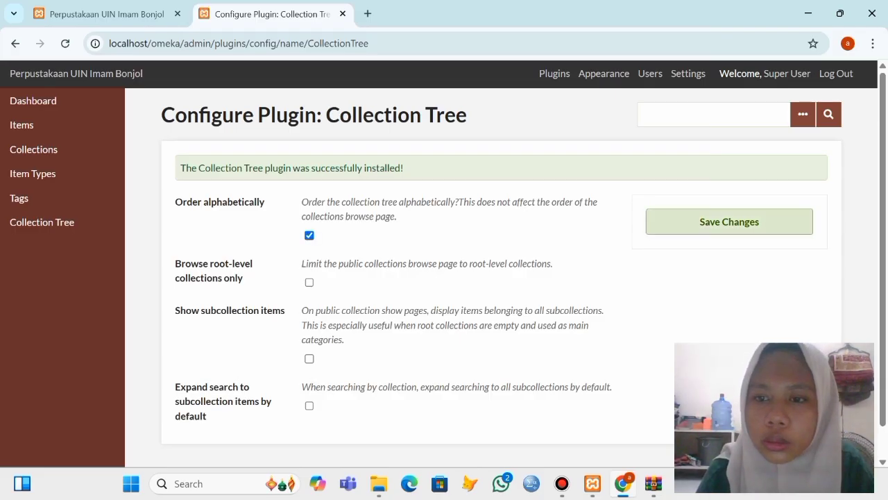
{"action": "left_click", "coordinate": [729, 222]}
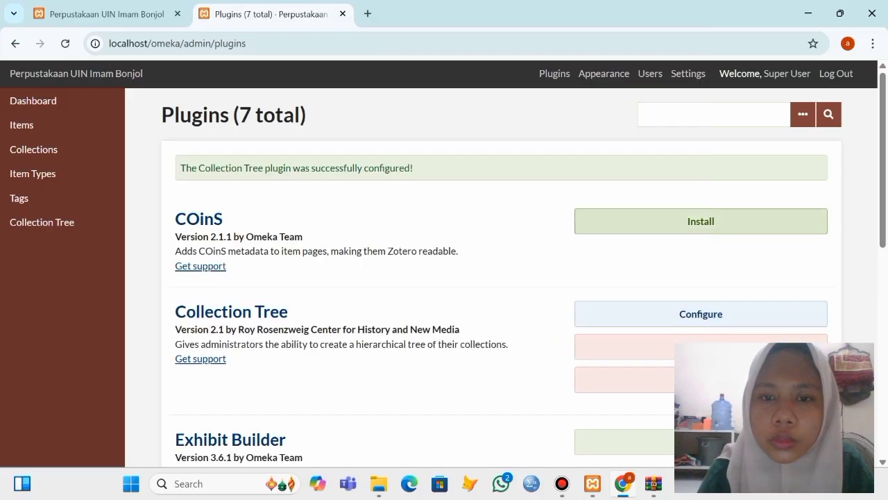
{"action": "scroll", "coordinate": [444, 277], "scroll_direction": "down", "scroll_amount": 2}
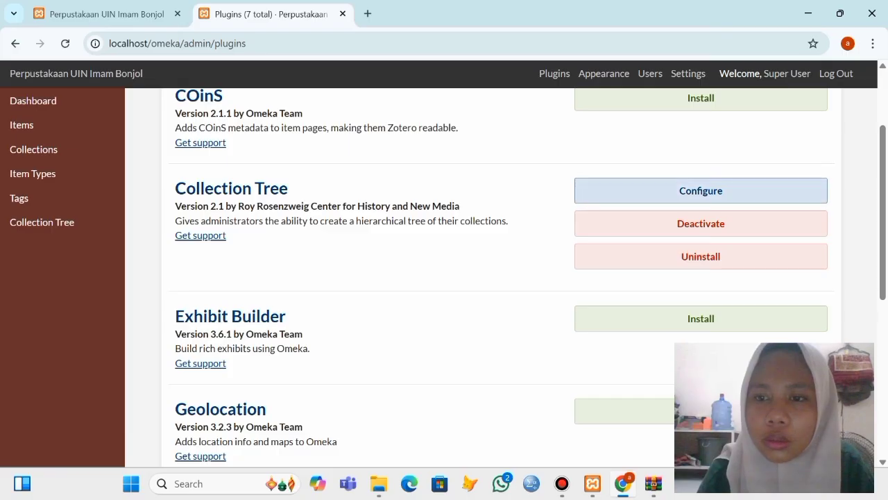
{"action": "scroll", "coordinate": [444, 278], "scroll_direction": "down", "scroll_amount": 2}
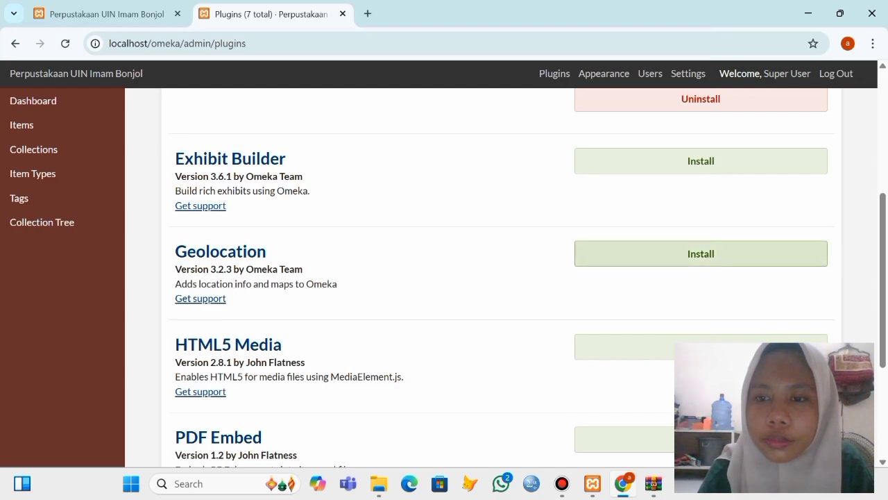
- Install the Geolocation plugin and save its default settings
{"action": "left_click", "coordinate": [700, 254]}
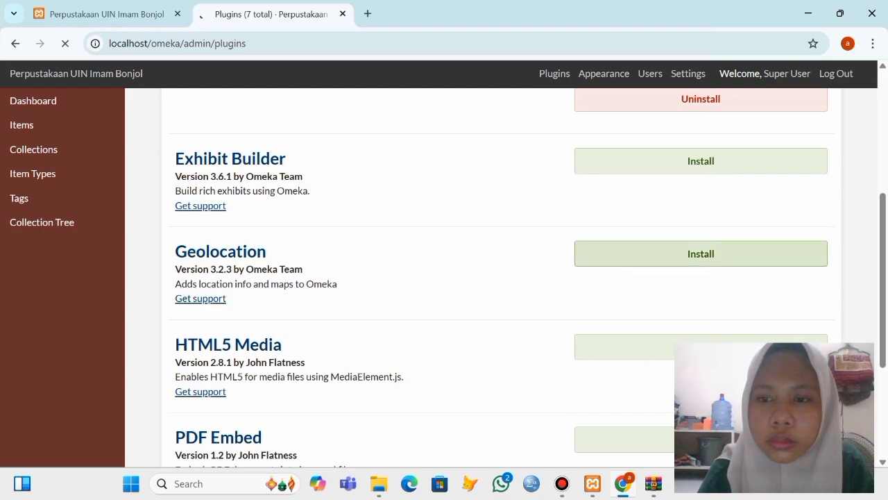
{"action": "scroll", "coordinate": [445, 277], "scroll_direction": "down", "scroll_amount": 9}
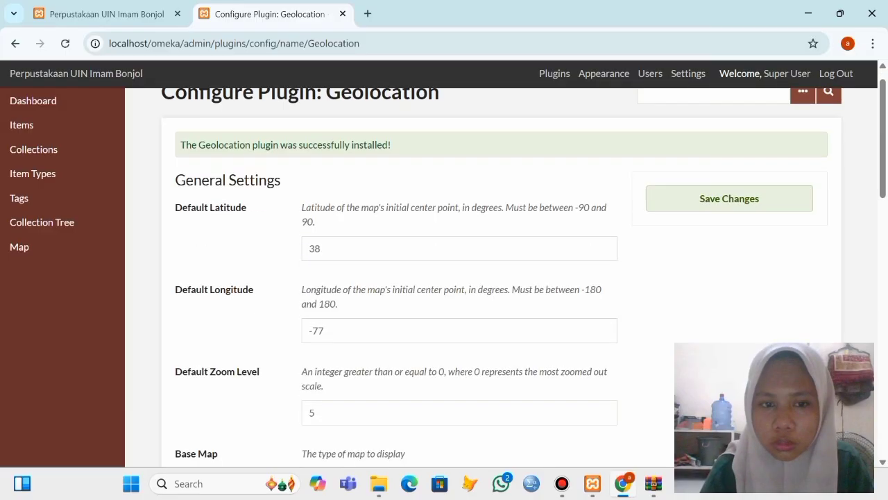
{"action": "scroll", "coordinate": [444, 278], "scroll_direction": "down", "scroll_amount": 5}
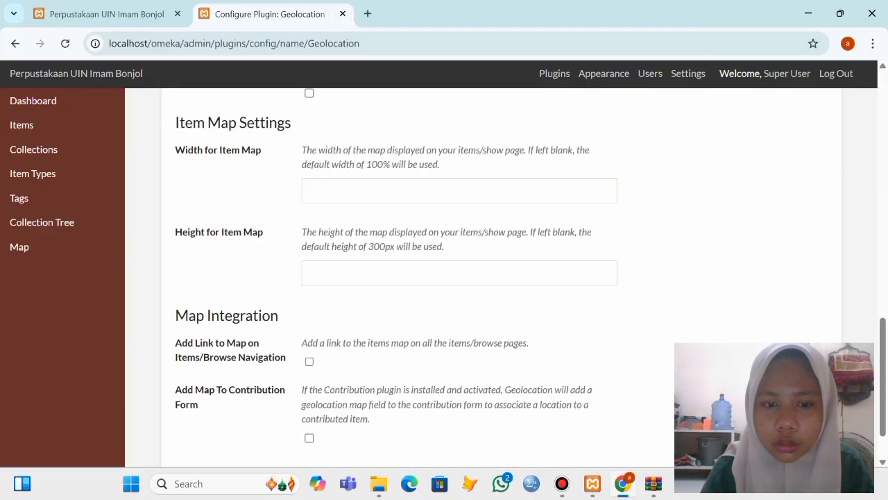
{"action": "scroll", "coordinate": [444, 277], "scroll_direction": "up", "scroll_amount": 9}
{"action": "scroll", "coordinate": [444, 277], "scroll_direction": "up", "scroll_amount": 4}
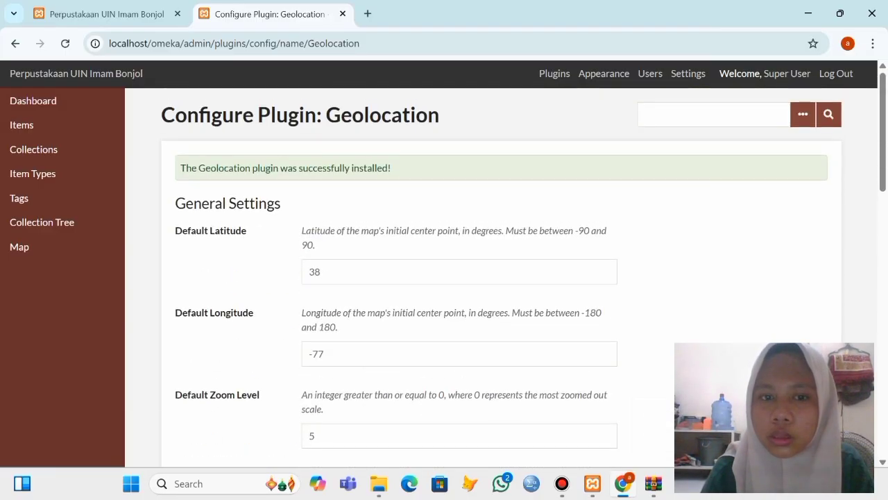
{"action": "left_click", "coordinate": [729, 222]}
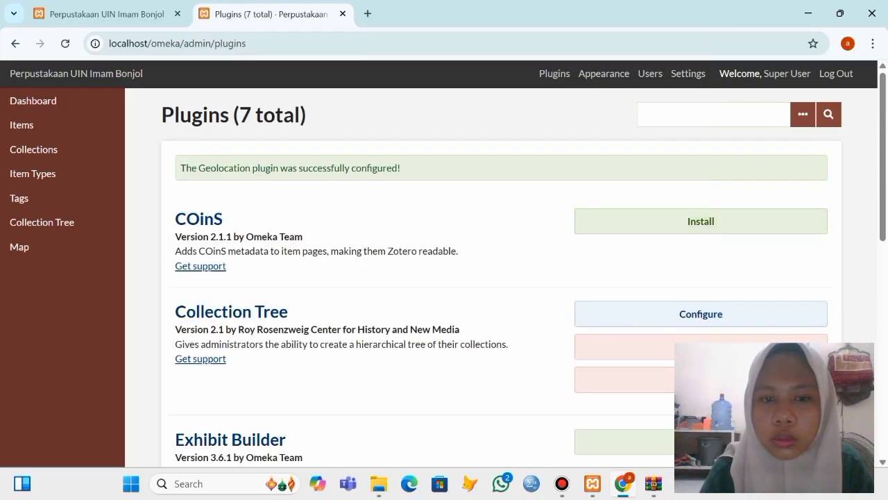
- Install the HTML5 Media plugin and save its default settings
{"action": "scroll", "coordinate": [444, 277], "scroll_direction": "down", "scroll_amount": 3}
{"action": "scroll", "coordinate": [444, 278], "scroll_direction": "down", "scroll_amount": 3}
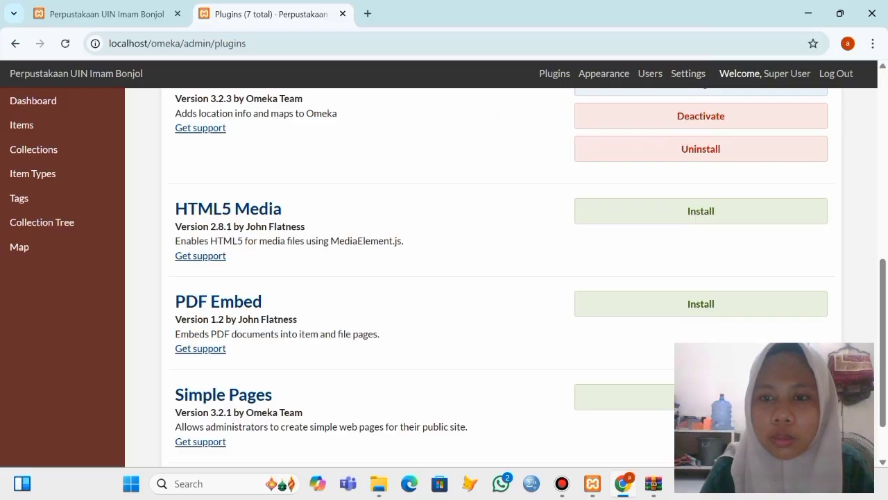
{"action": "left_click", "coordinate": [696, 211]}
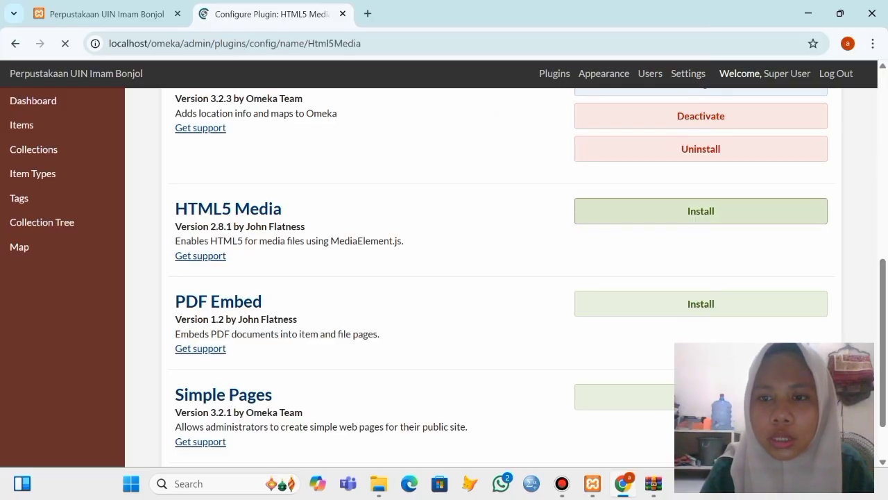
{"action": "scroll", "coordinate": [444, 278], "scroll_direction": "down", "scroll_amount": 10}
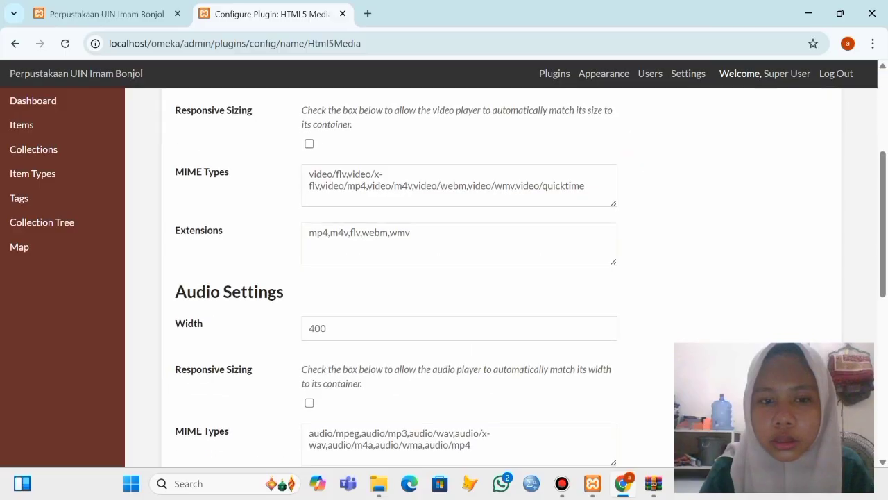
{"action": "scroll", "coordinate": [444, 278], "scroll_direction": "up", "scroll_amount": 10}
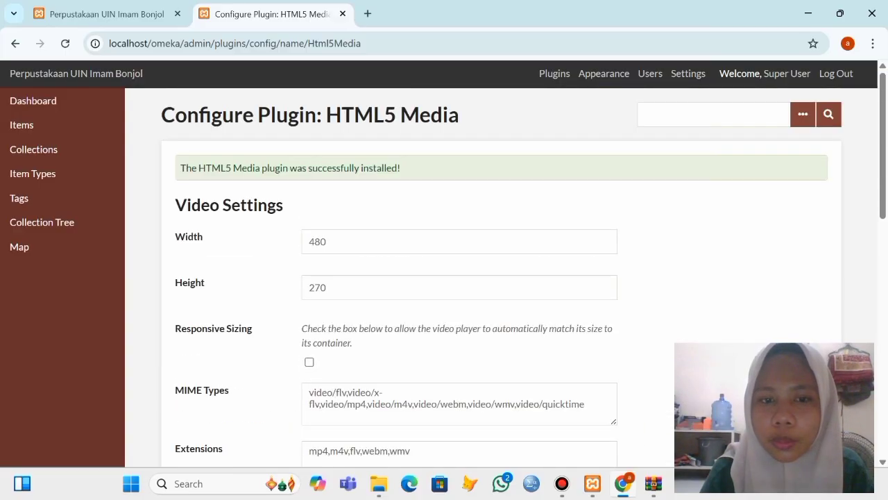
{"action": "left_click", "coordinate": [729, 222]}
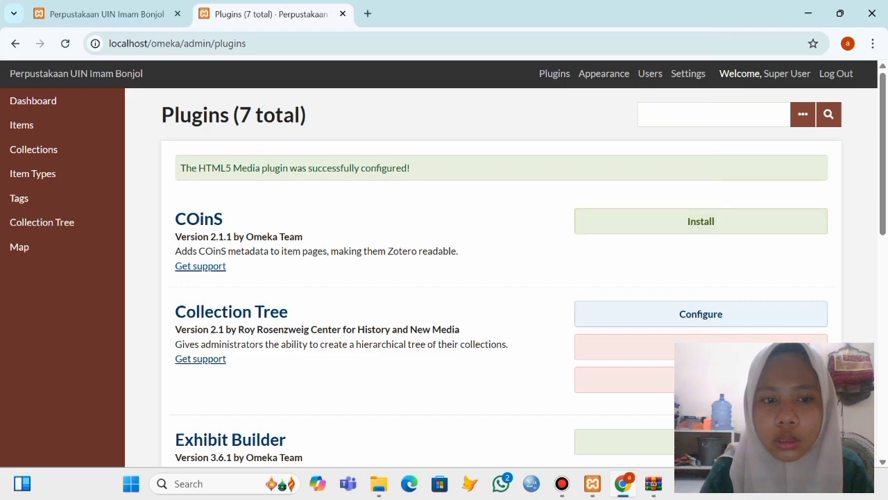
- Install the PDF Embed plugin, keeping 500-pixel height and Object embedding
{"action": "scroll", "coordinate": [444, 278], "scroll_direction": "down", "scroll_amount": 8}
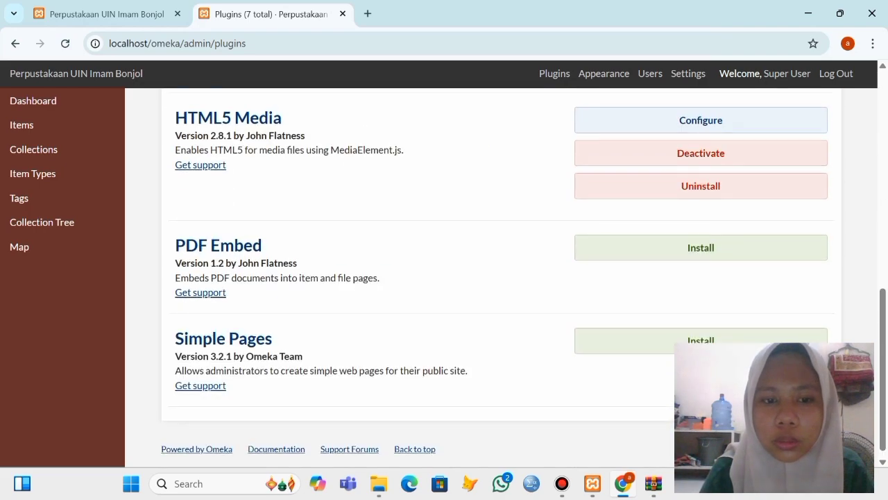
{"action": "scroll", "coordinate": [524, 275], "scroll_direction": "down", "scroll_amount": 1}
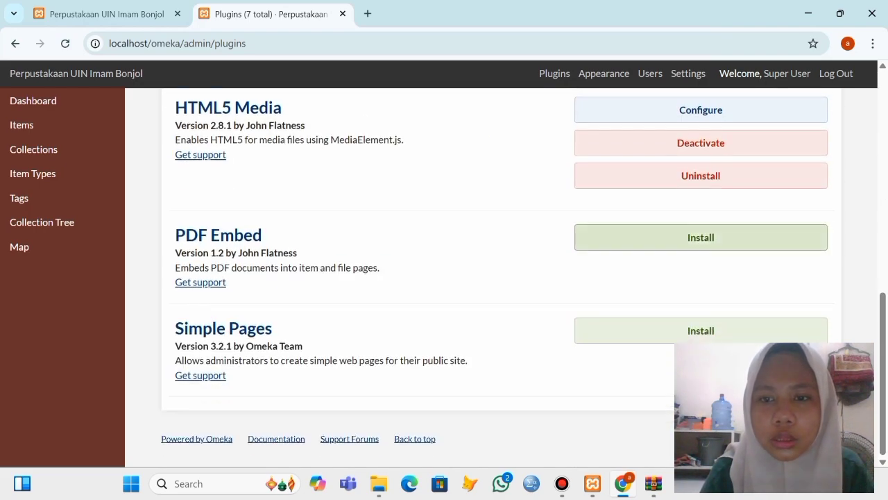
{"action": "left_click", "coordinate": [701, 237]}
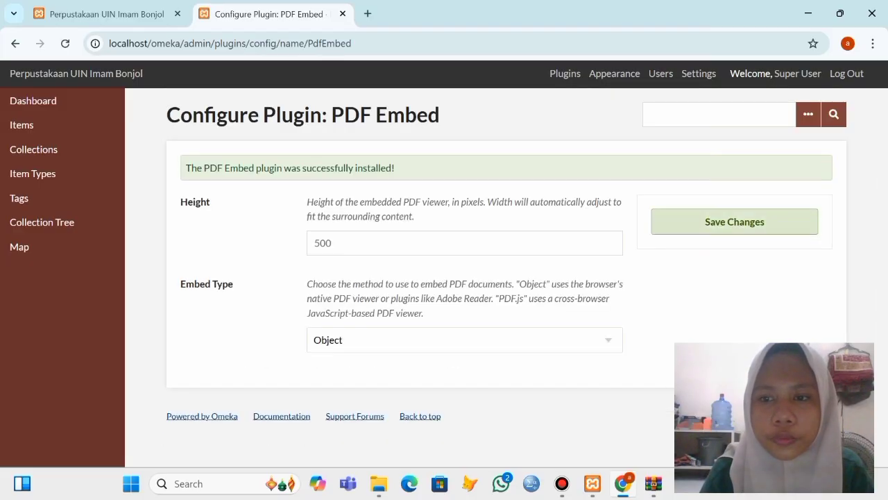
{"action": "left_click", "coordinate": [735, 222]}
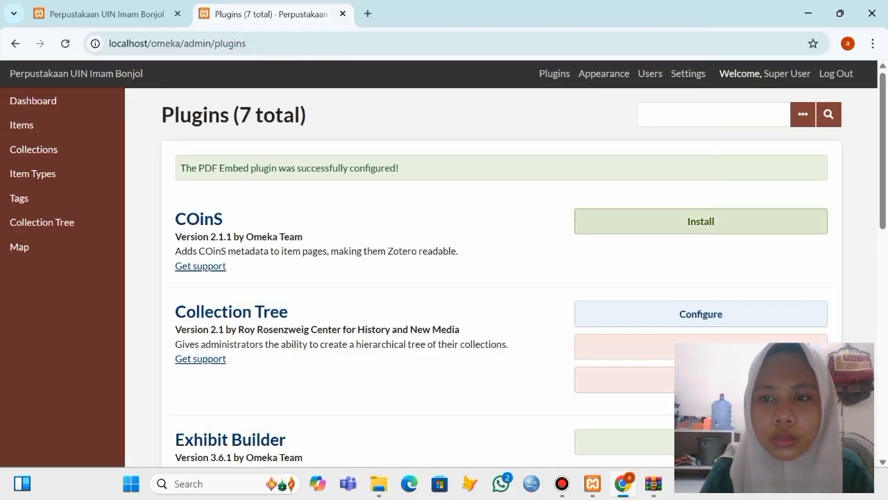
{"action": "scroll", "coordinate": [500, 278], "scroll_direction": "down", "scroll_amount": 5}
{"action": "scroll", "coordinate": [500, 277], "scroll_direction": "down", "scroll_amount": 3}
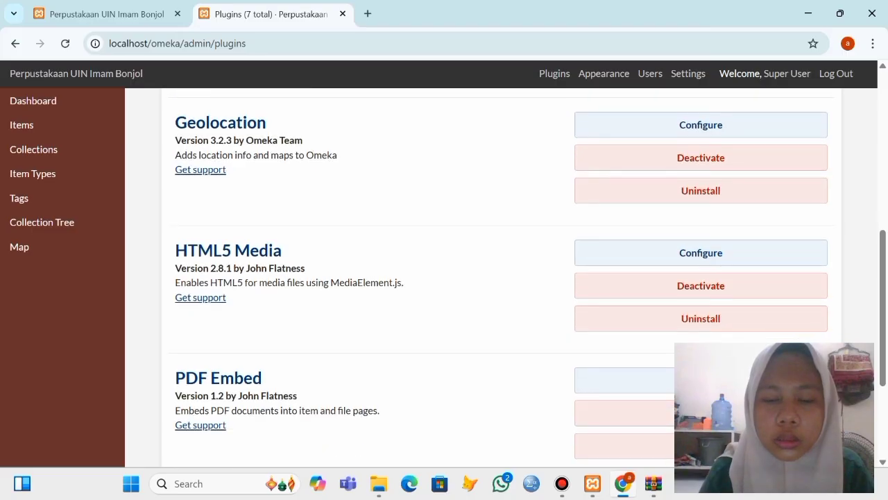
{"action": "scroll", "coordinate": [499, 278], "scroll_direction": "up", "scroll_amount": 6}
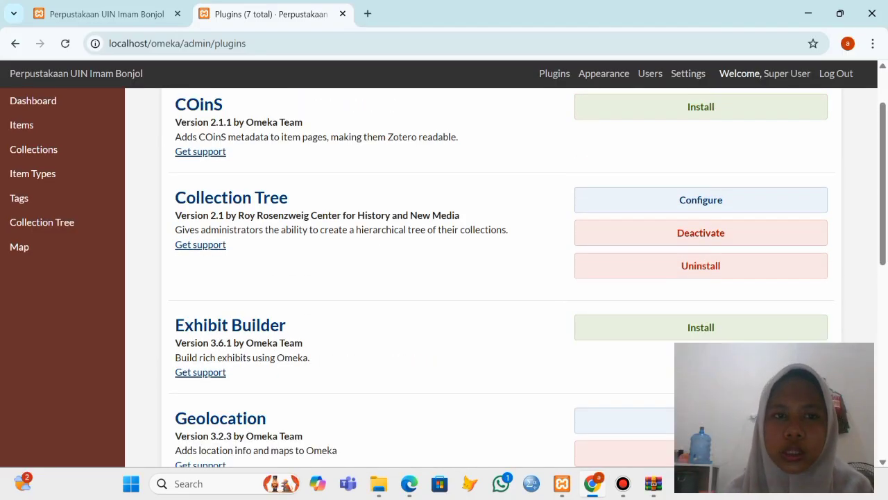
{"action": "scroll", "coordinate": [500, 278], "scroll_direction": "up", "scroll_amount": 1}
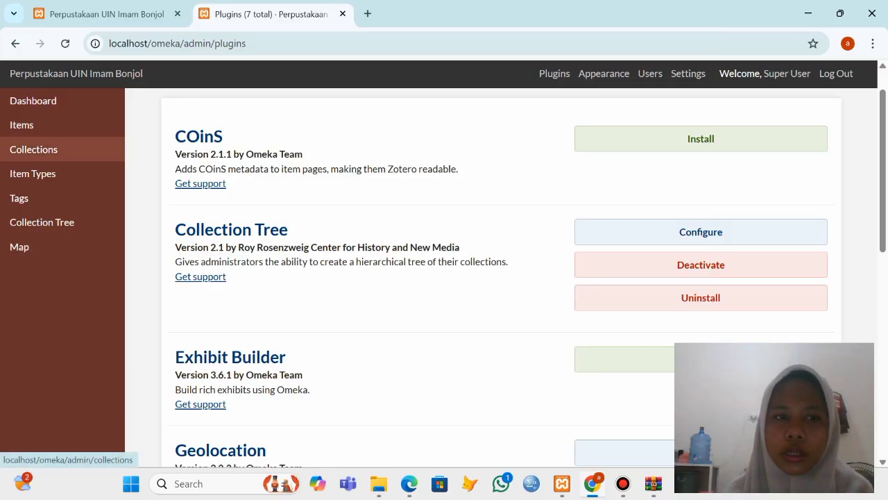
- Open Omeka's Add a Collection form, then switch to File Explorer's 'bahan' search results
{"action": "left_click", "coordinate": [33, 149]}
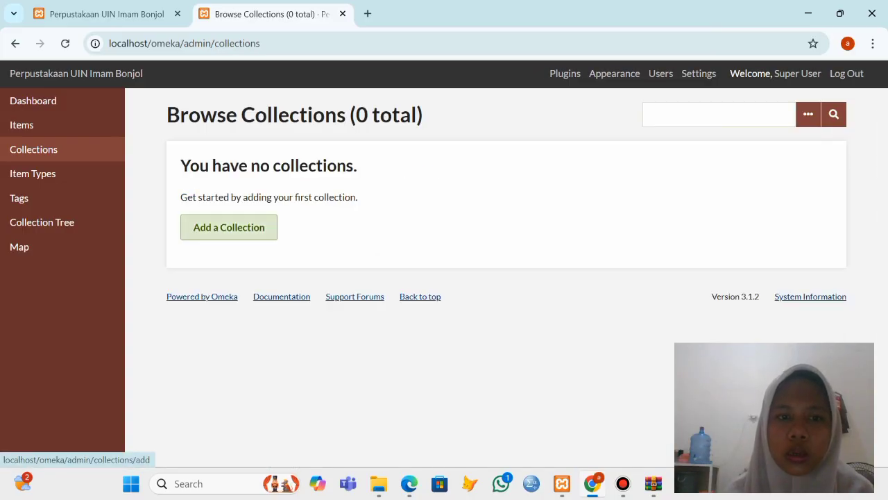
{"action": "left_click", "coordinate": [229, 227]}
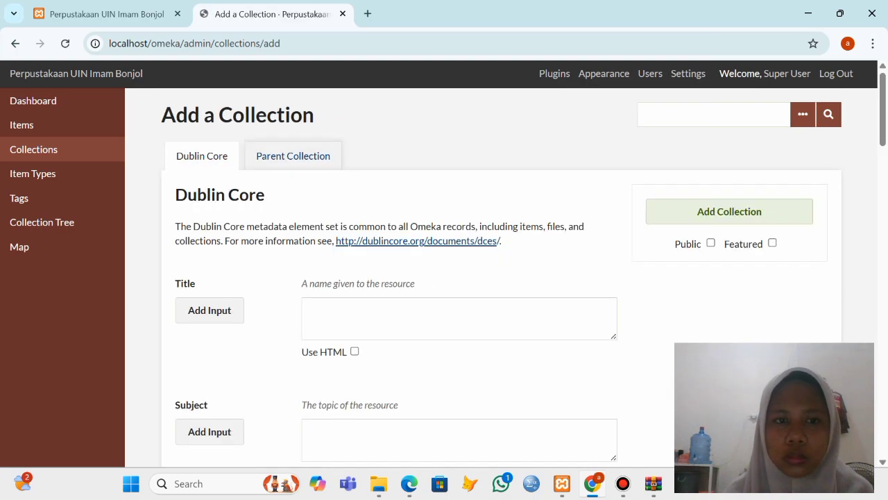
{"action": "scroll", "coordinate": [486, 278], "scroll_direction": "down", "scroll_amount": 1}
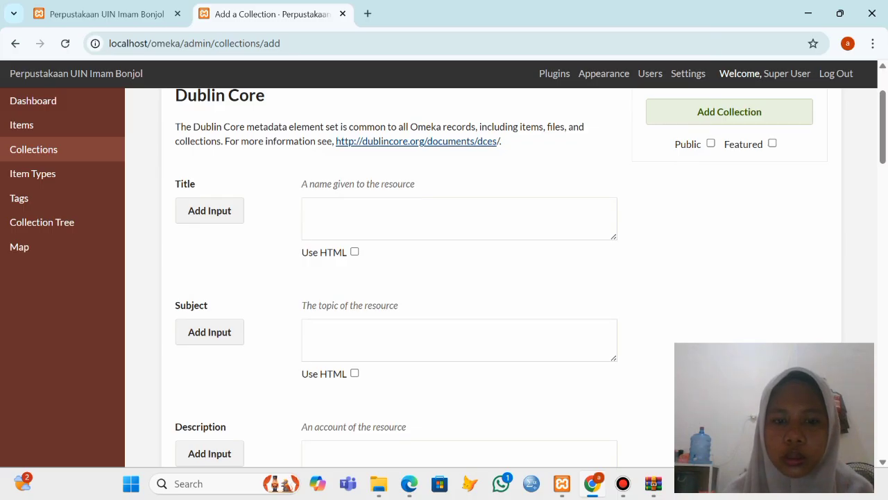
{"action": "left_click", "coordinate": [379, 483]}
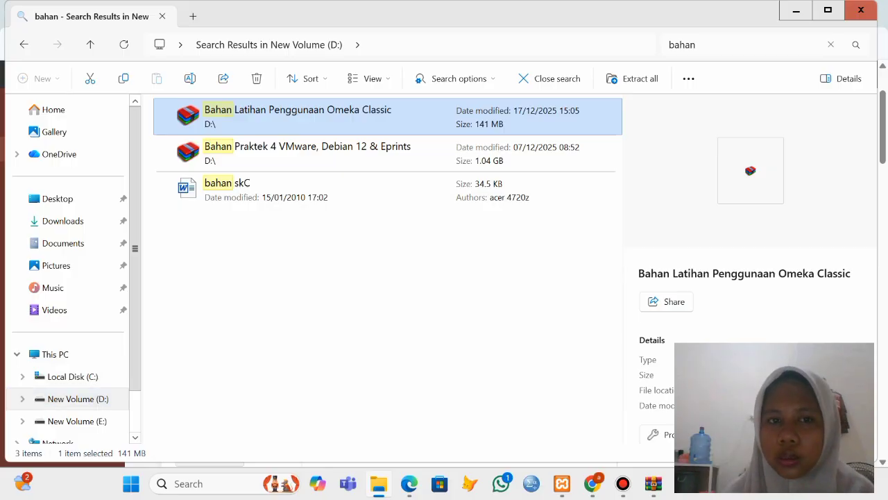
- Refine the search to 'bahan latihan' and open the Bahan Latihan Penggunaan Omeka Classic archive
{"action": "left_click", "coordinate": [701, 44]}
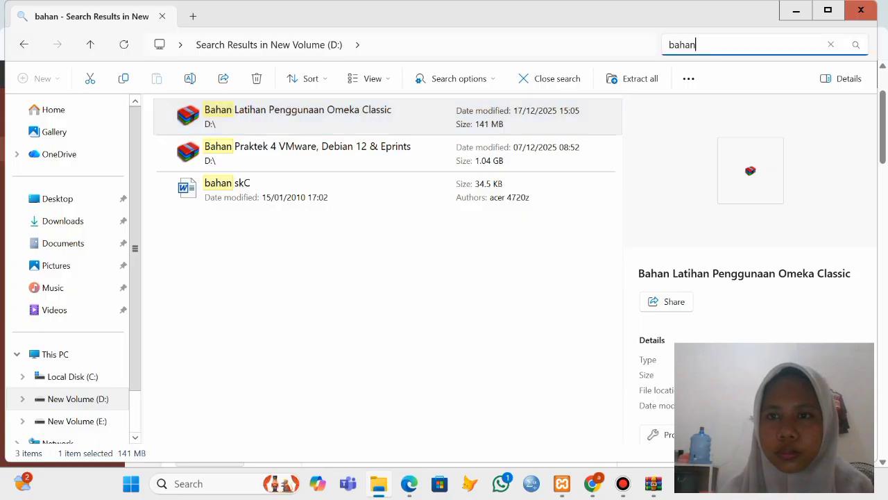
{"action": "type", "text": "latihan"}
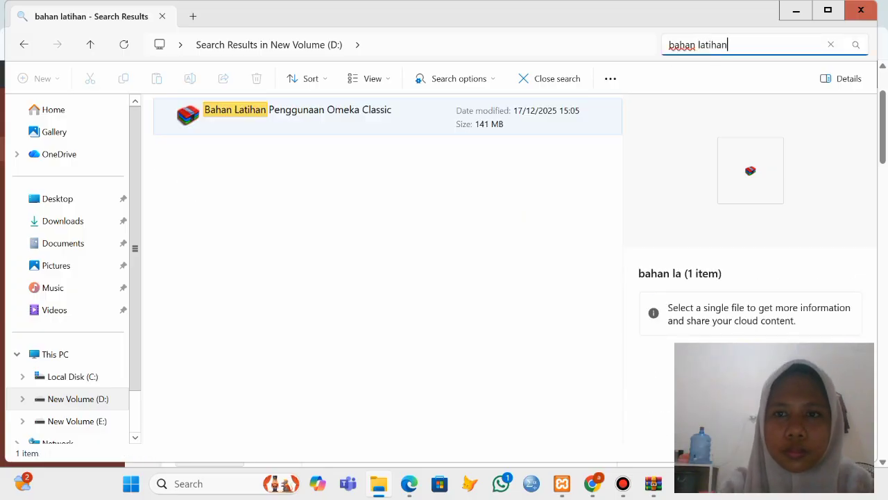
{"action": "double_click", "coordinate": [298, 115]}
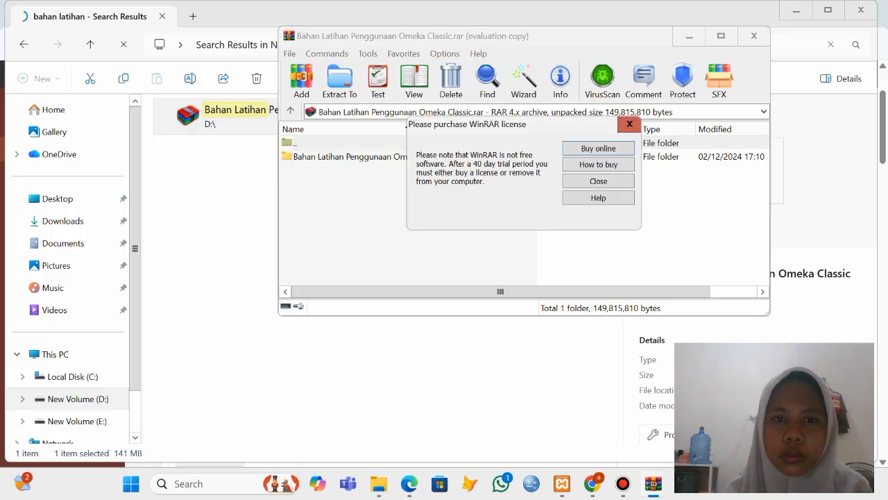
- Dismiss the licence notice and open the Collection Tree PDF from the Struktur Pohon Koleksi folder
{"action": "left_click", "coordinate": [629, 124]}
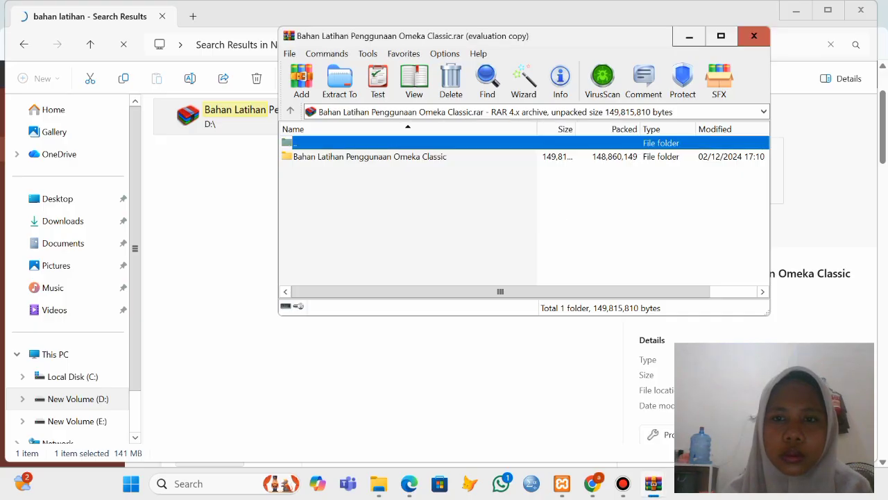
{"action": "double_click", "coordinate": [350, 157]}
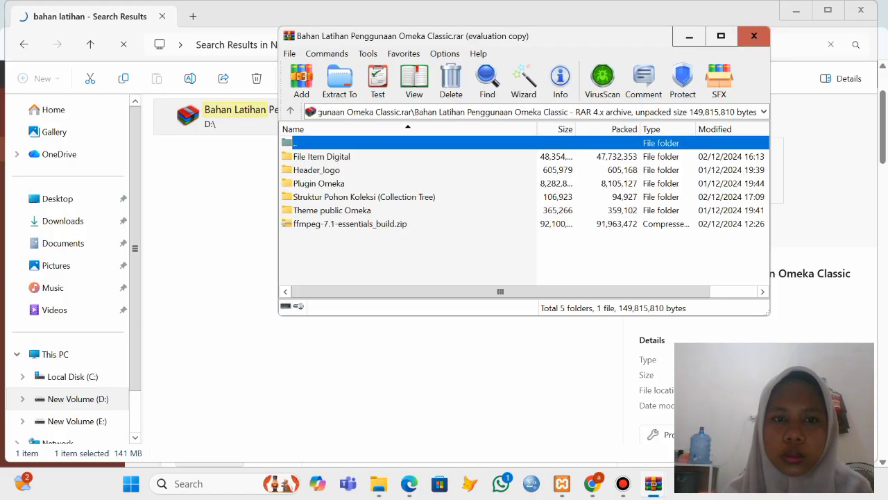
{"action": "double_click", "coordinate": [363, 197]}
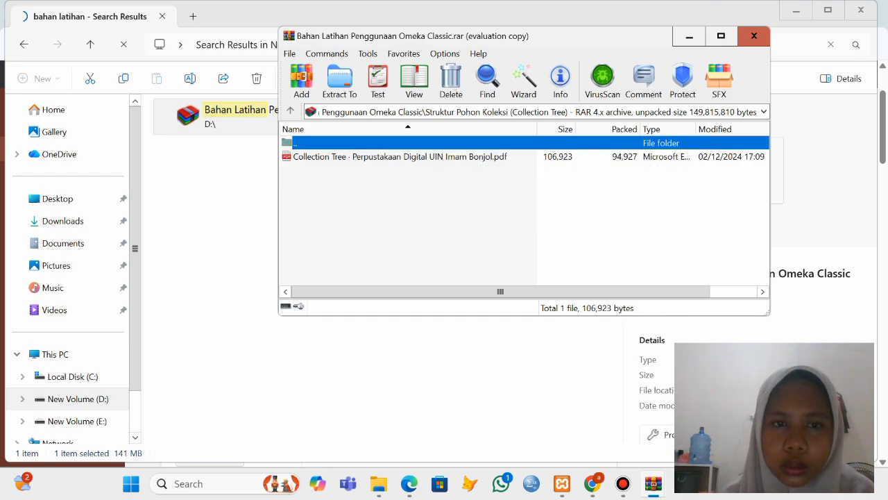
{"action": "left_click", "coordinate": [400, 157]}
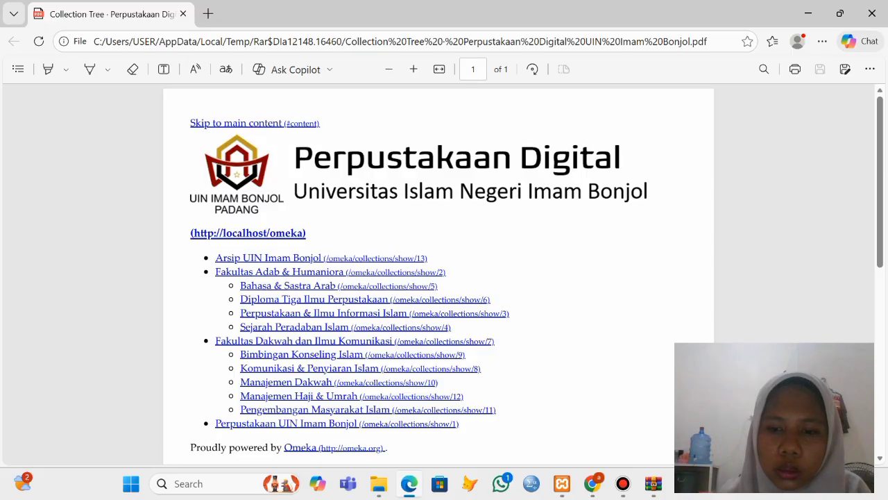
- Check the Collection Tree PDF for the top-level collection name, then return to the title field
{"action": "left_click", "coordinate": [592, 484]}
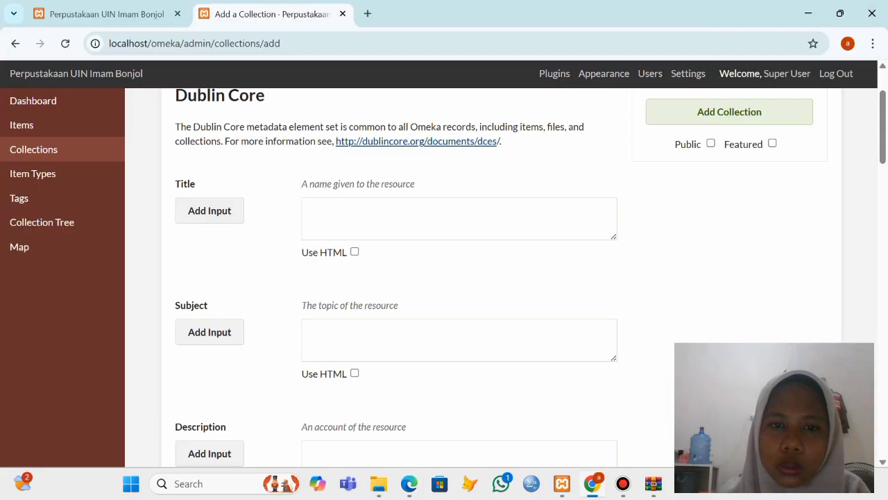
{"action": "left_click", "coordinate": [459, 219]}
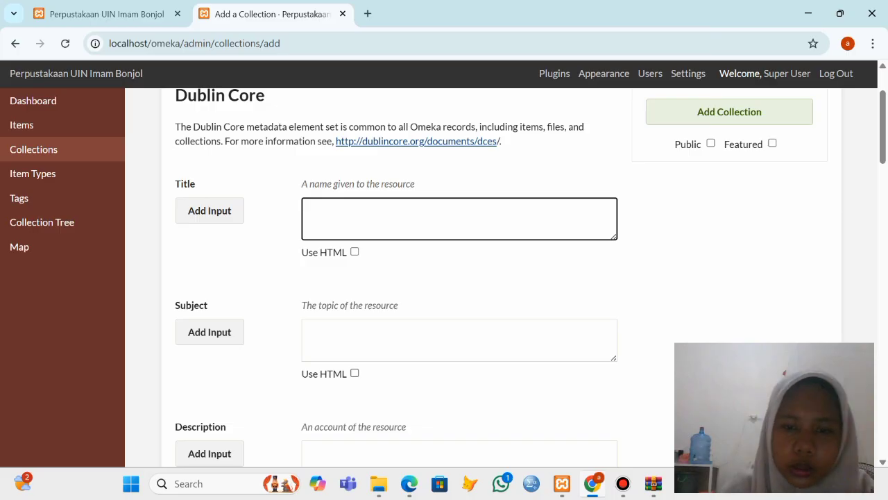
{"action": "mouse_move", "coordinate": [409, 483]}
{"action": "left_click", "coordinate": [408, 423]}
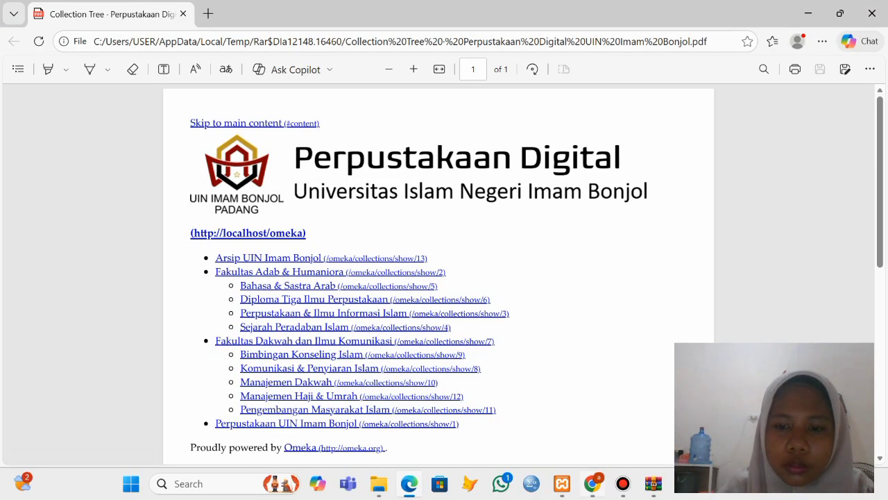
{"action": "mouse_move", "coordinate": [592, 483]}
{"action": "left_click", "coordinate": [593, 423]}
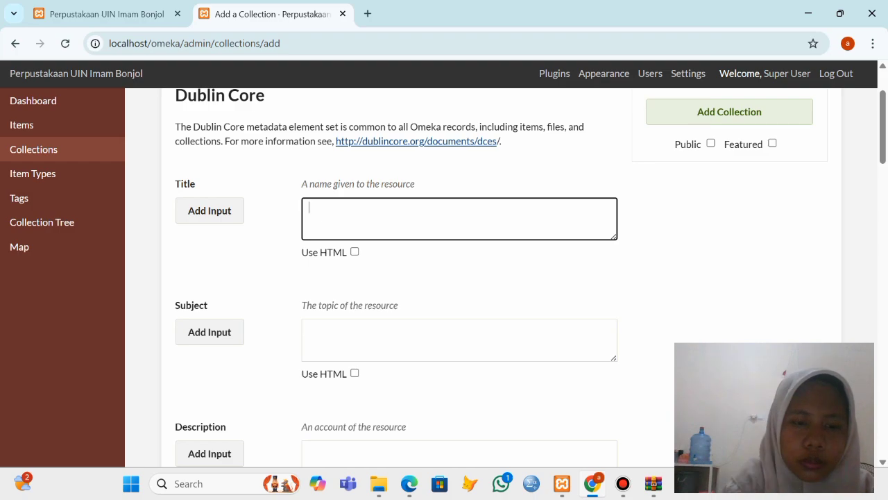
- Save a public collection titled 'Arsip UIN Imam Bonjol' and open another blank form
{"action": "type", "text": "a"}
{"action": "key", "text": "BackSpace"}
{"action": "type", "text": "A"}
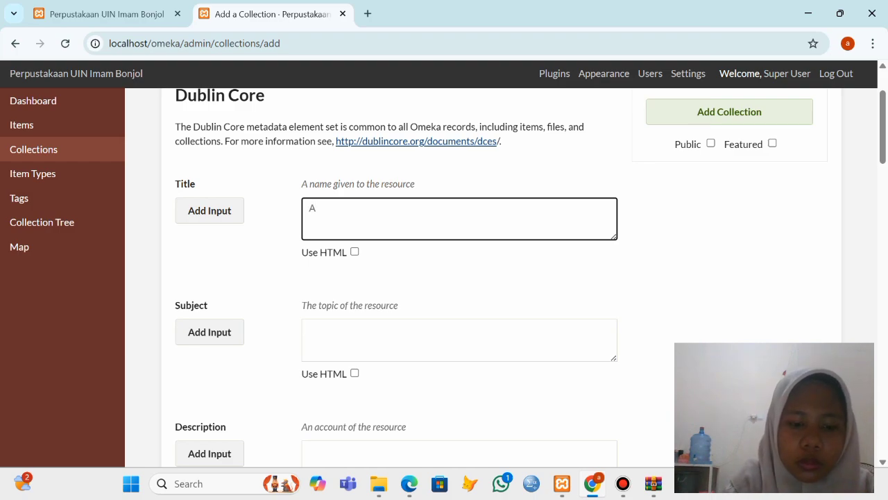
{"action": "type", "text": "rsip U"}
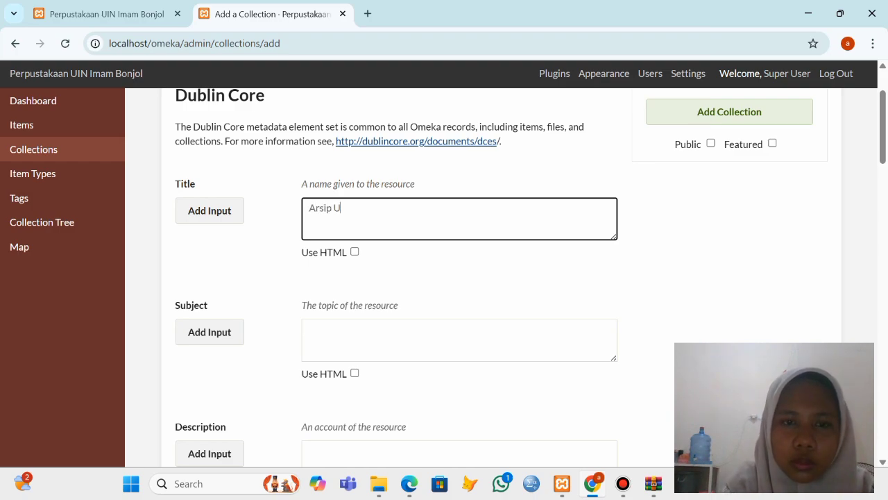
{"action": "type", "text": "IN I"}
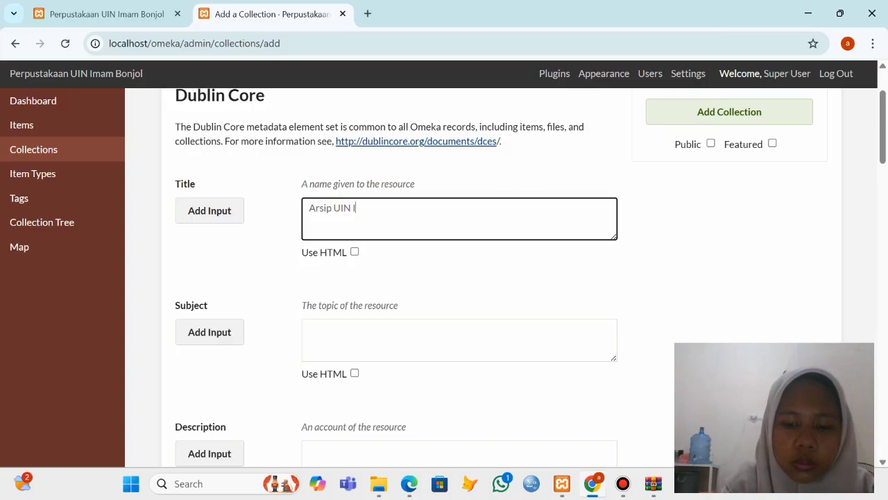
{"action": "type", "text": "mam Bonjol"}
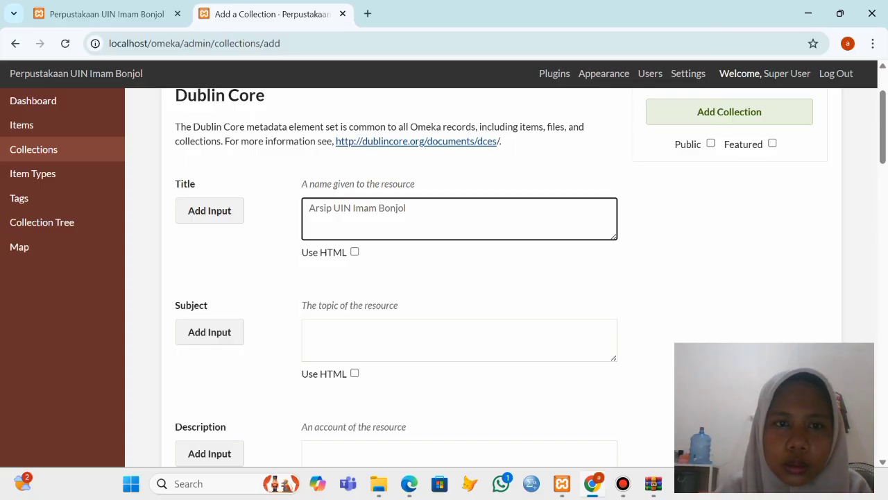
{"action": "scroll", "coordinate": [444, 278], "scroll_direction": "up", "scroll_amount": 1}
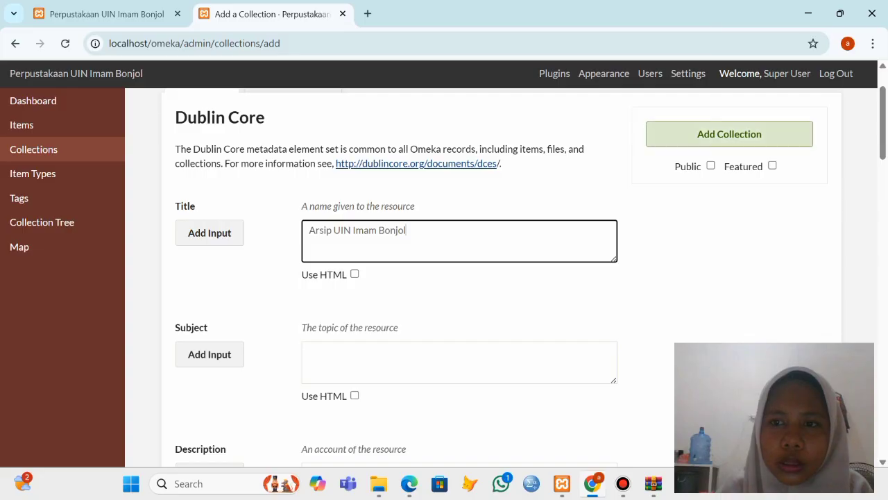
{"action": "left_click", "coordinate": [710, 165]}
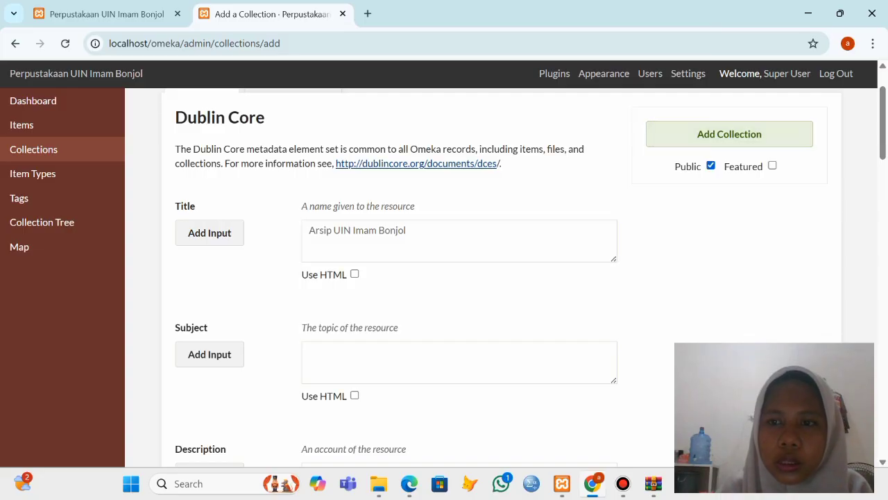
{"action": "left_click", "coordinate": [729, 134]}
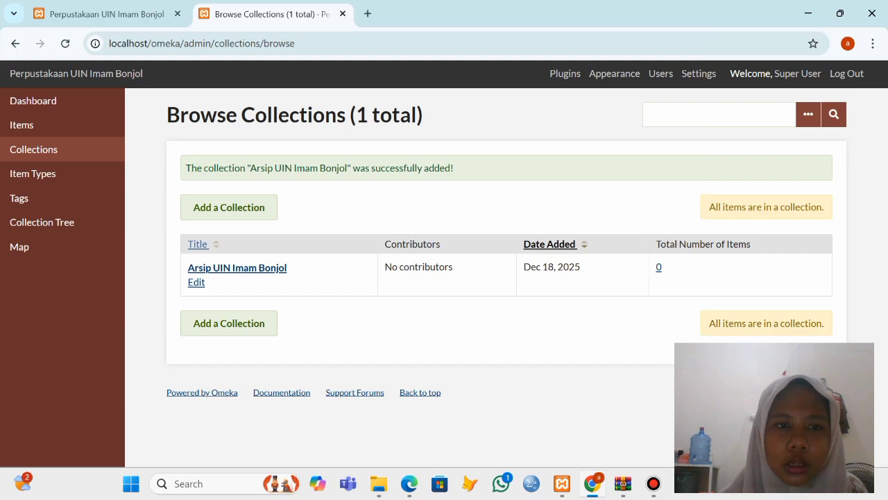
{"action": "left_click", "coordinate": [229, 207]}
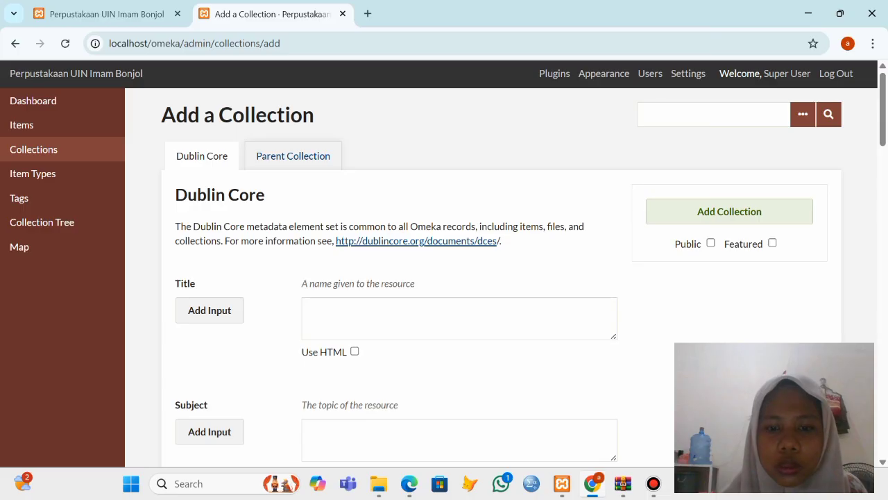
- Enter 'Fakultas Adab dan Humaniora' as the collection title, using the PDF for reference
{"action": "mouse_move", "coordinate": [409, 484]}
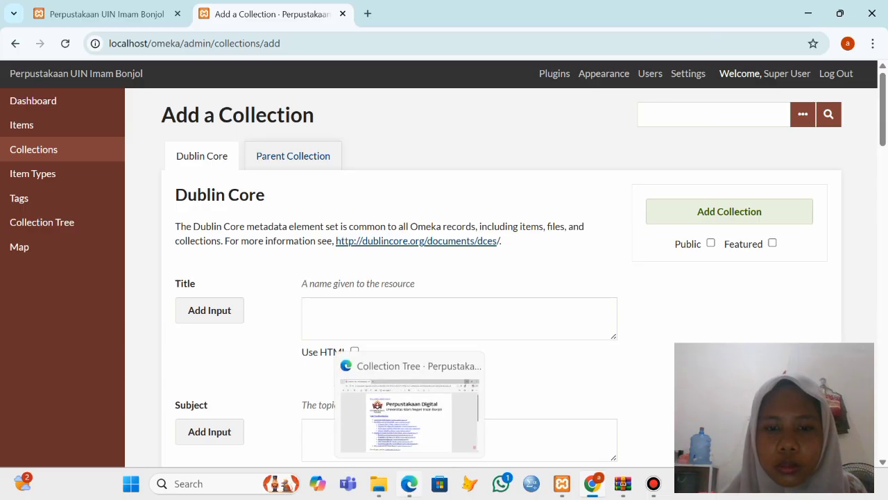
{"action": "left_click", "coordinate": [410, 415]}
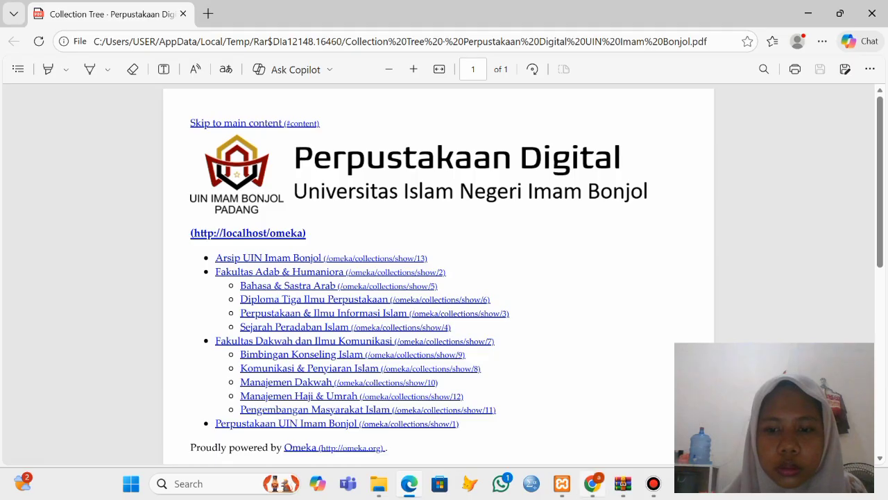
{"action": "mouse_move", "coordinate": [593, 484]}
{"action": "left_click", "coordinate": [594, 417]}
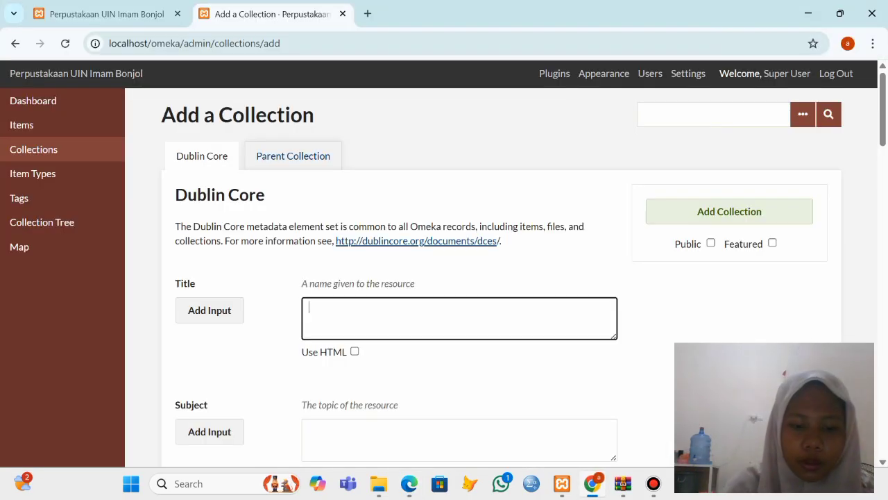
{"action": "type", "text": "Fa"}
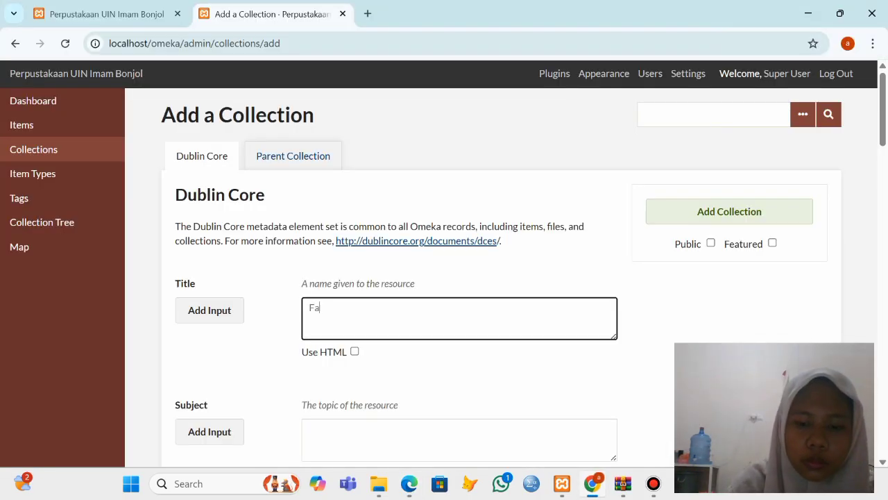
{"action": "type", "text": "kultas"}
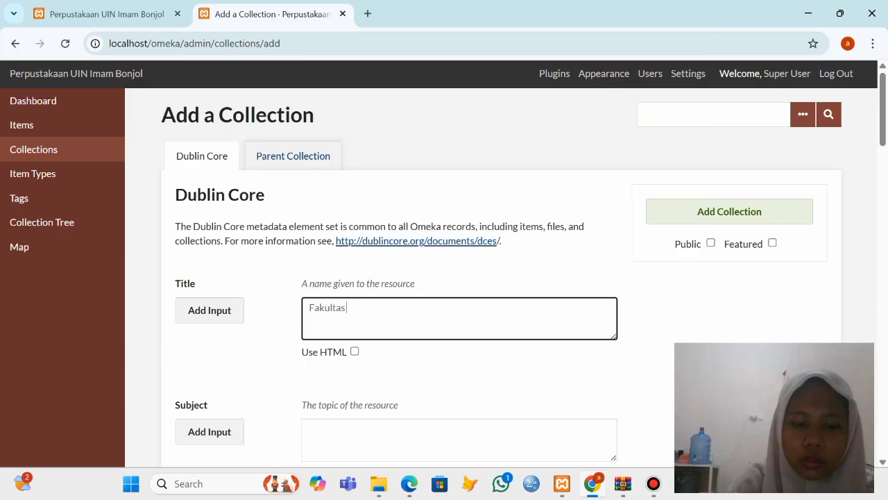
{"action": "type", "text": " Adab"}
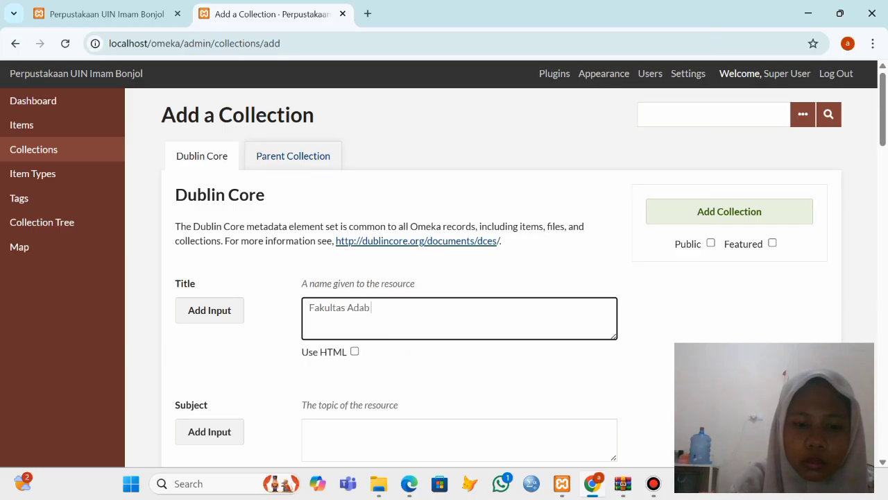
{"action": "type", "text": " dabd"}
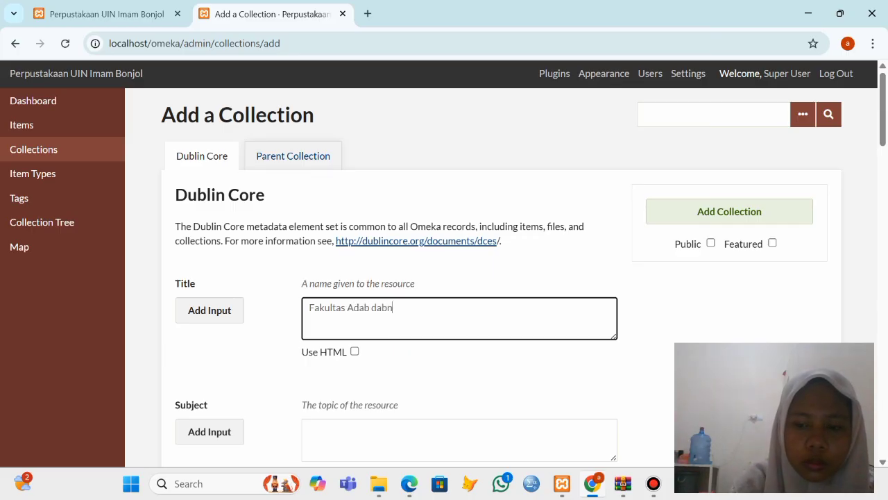
{"action": "key", "text": "BackSpace"}
{"action": "key", "text": "BackSpace"}
{"action": "type", "text": "n H"}
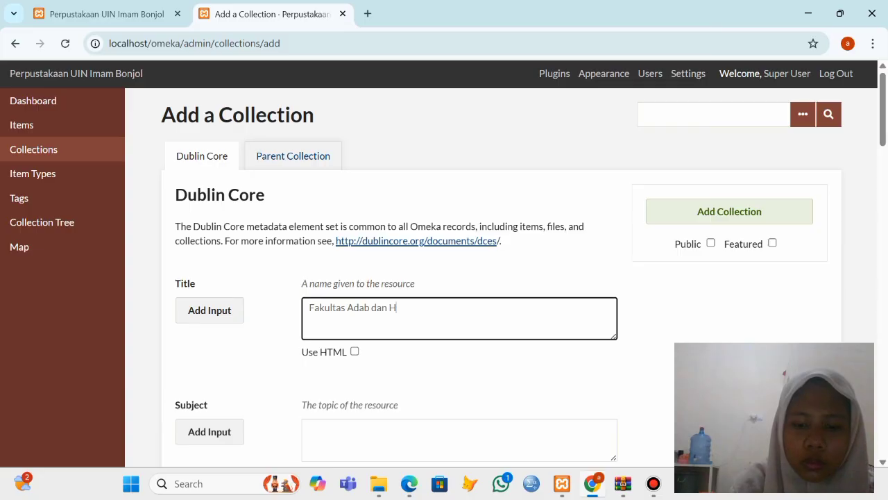
{"action": "type", "text": "umaniora"}
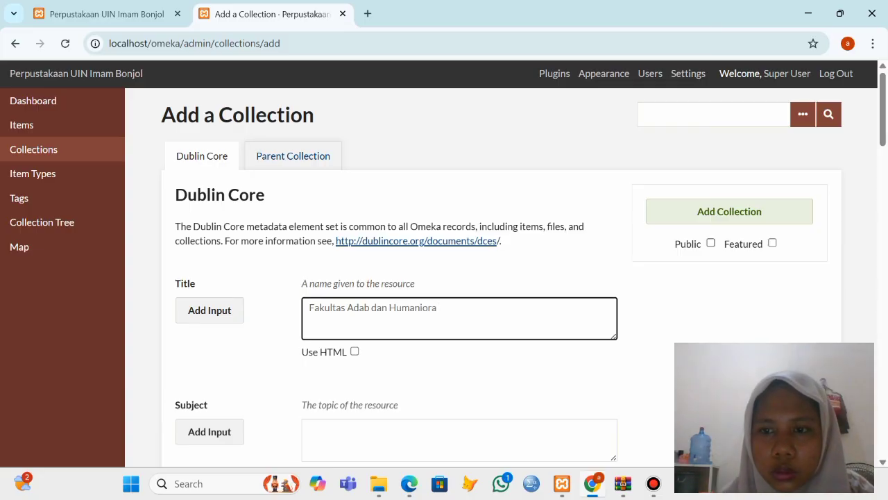
- Make the collection public, save it, and compare it against the Collection Tree PDF
{"action": "left_click", "coordinate": [711, 243]}
{"action": "scroll", "coordinate": [802, 116], "scroll_direction": "down", "scroll_amount": 3}
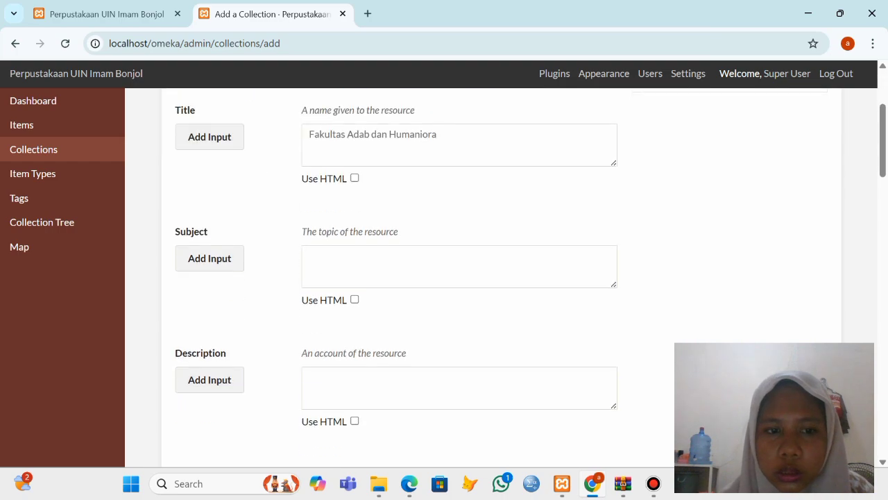
{"action": "scroll", "coordinate": [458, 278], "scroll_direction": "up", "scroll_amount": 2}
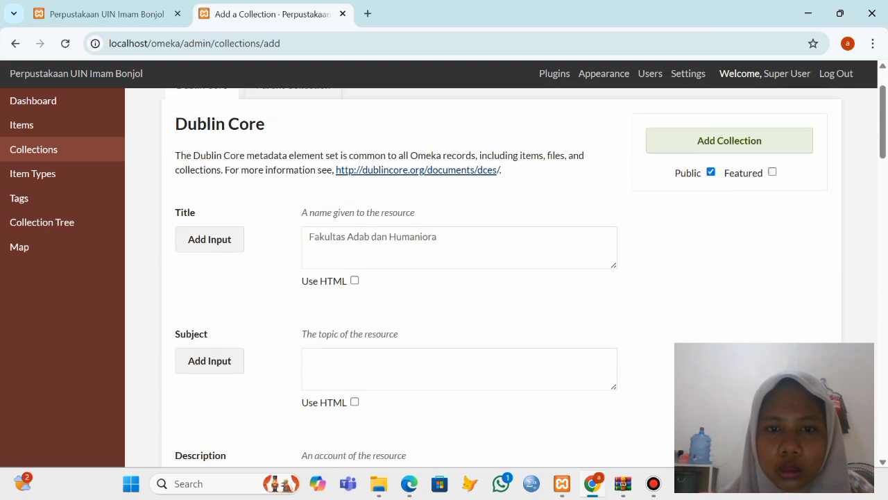
{"action": "left_click", "coordinate": [729, 140]}
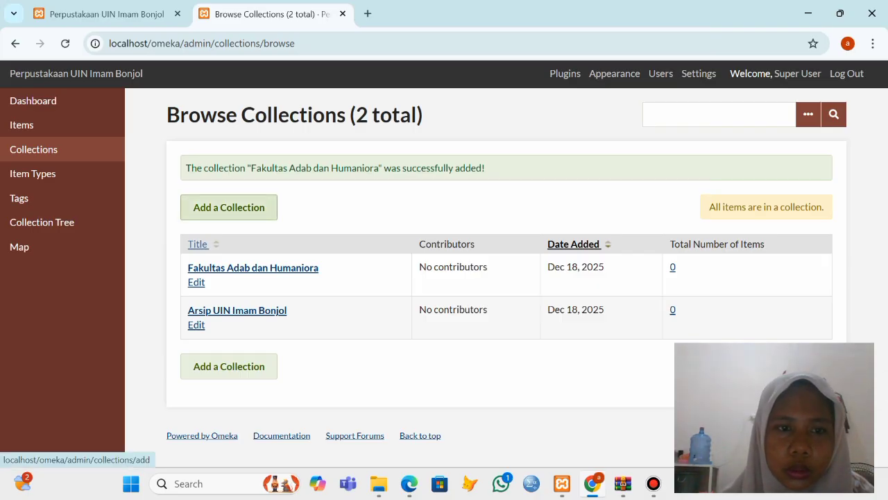
{"action": "left_click", "coordinate": [409, 484]}
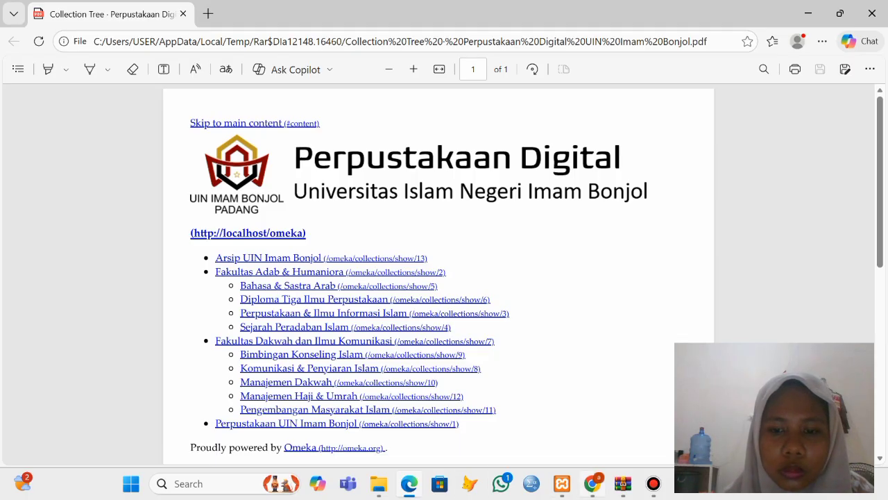
{"action": "left_click", "coordinate": [593, 484]}
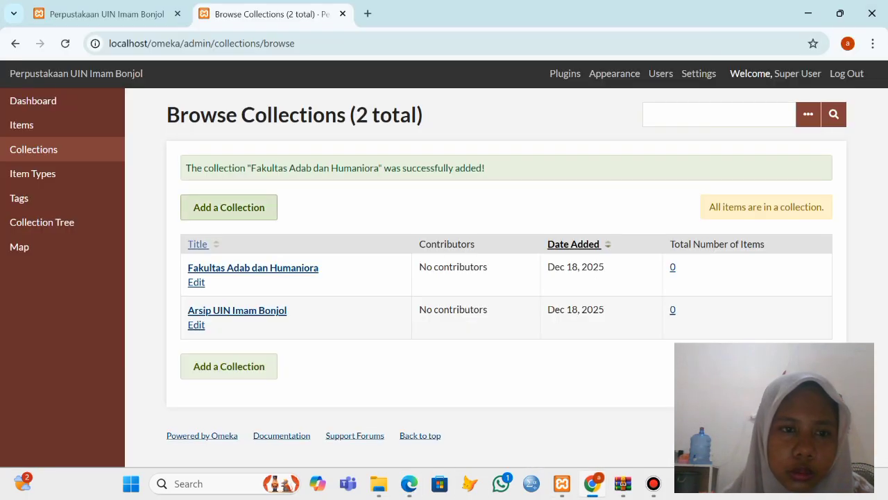
- Start a new collection titled 'Bahasa & Sastra Arab'
{"action": "left_click", "coordinate": [229, 208]}
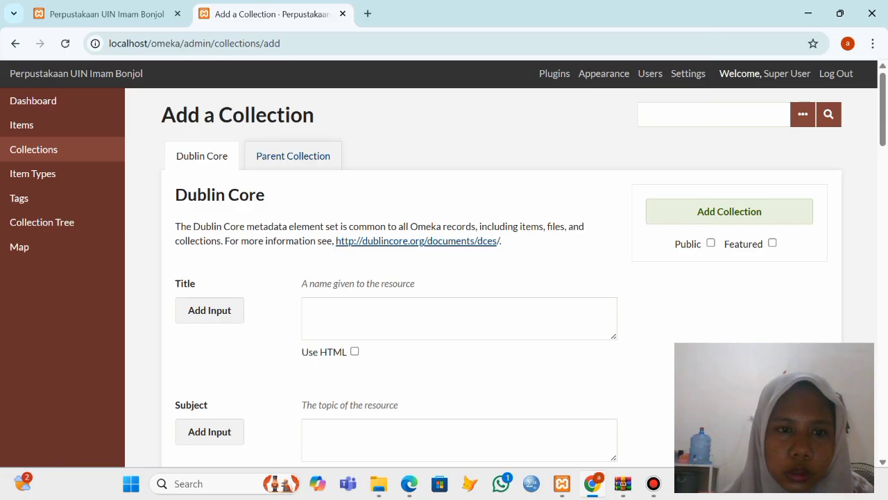
{"action": "left_click", "coordinate": [459, 319]}
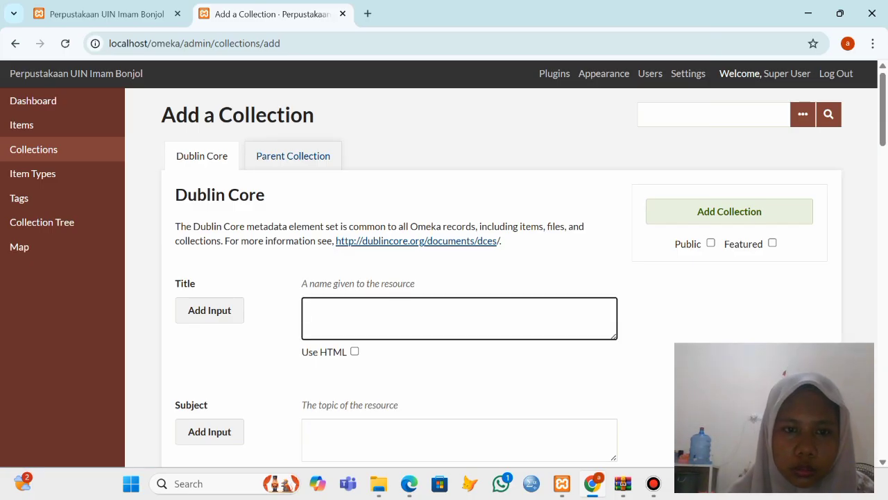
{"action": "type", "text": "Bahasa"}
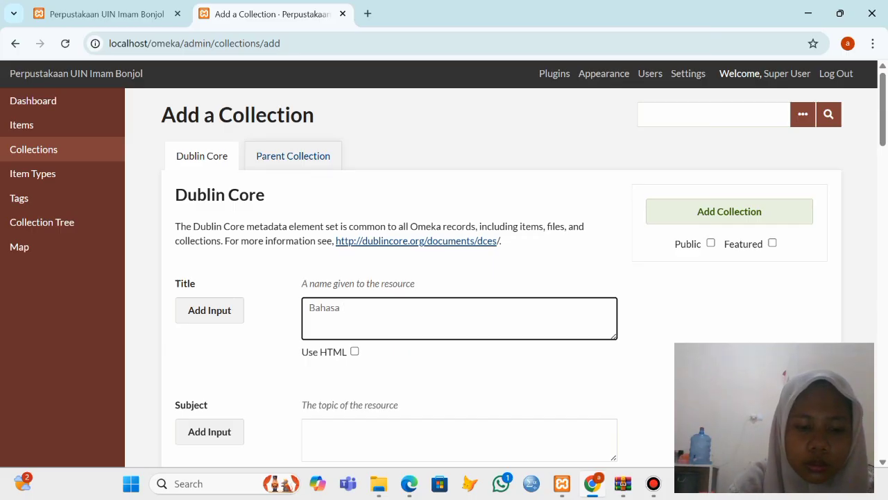
{"action": "type", "text": " & s"}
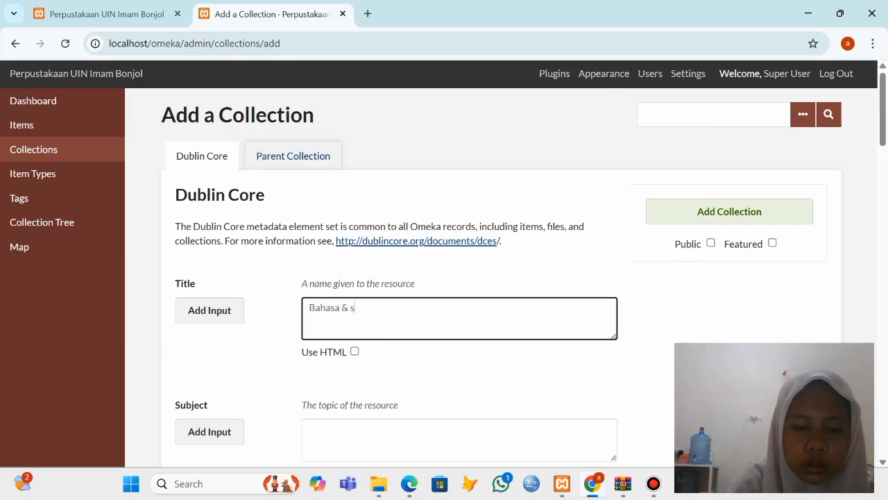
{"action": "type", "text": "asa"}
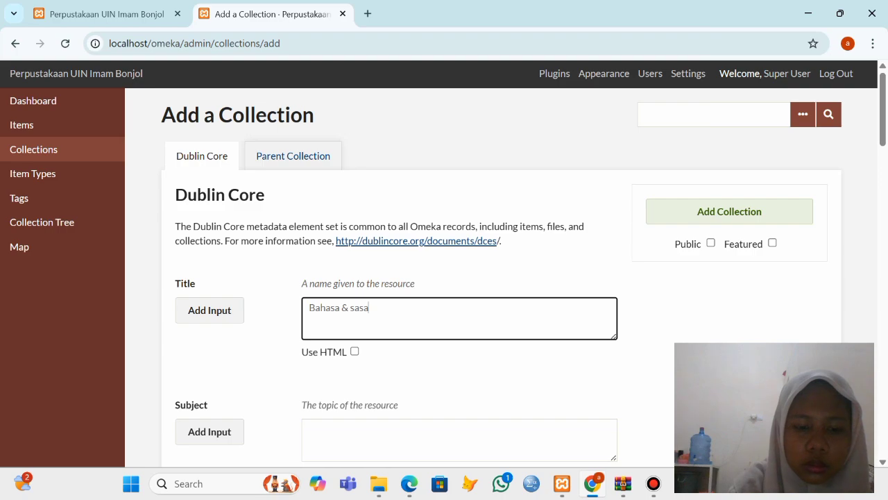
{"action": "type", "text": "tra"}
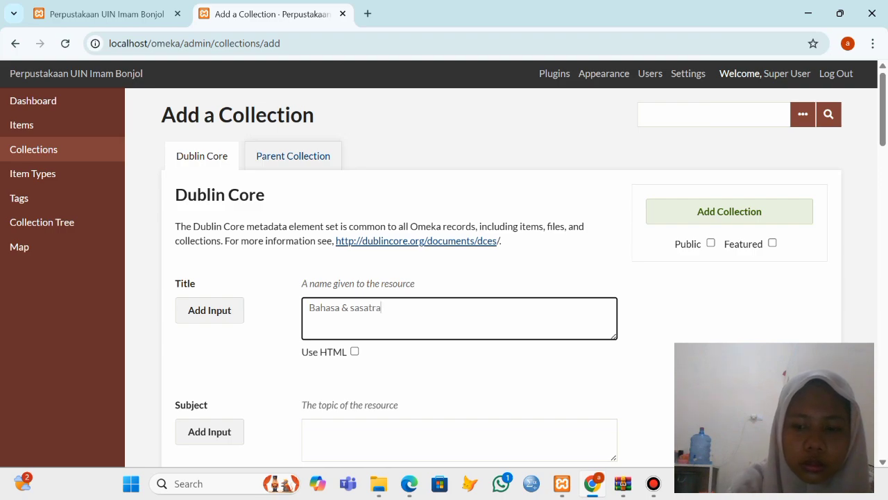
{"action": "key", "text": "BackSpace"}
{"action": "key", "text": "BackSpace"}
{"action": "key", "text": "BackSpace"}
{"action": "key", "text": "BackSpace"}
{"action": "type", "text": "t"}
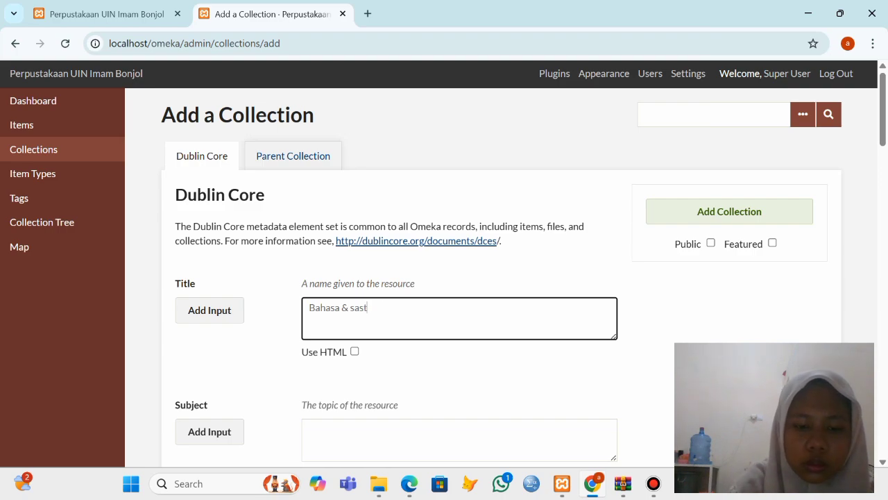
{"action": "type", "text": "ra A"}
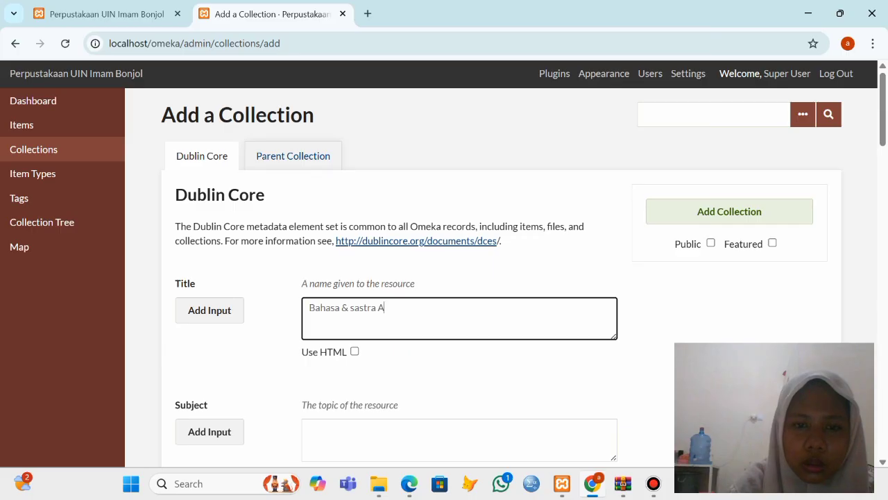
{"action": "type", "text": "raba"}
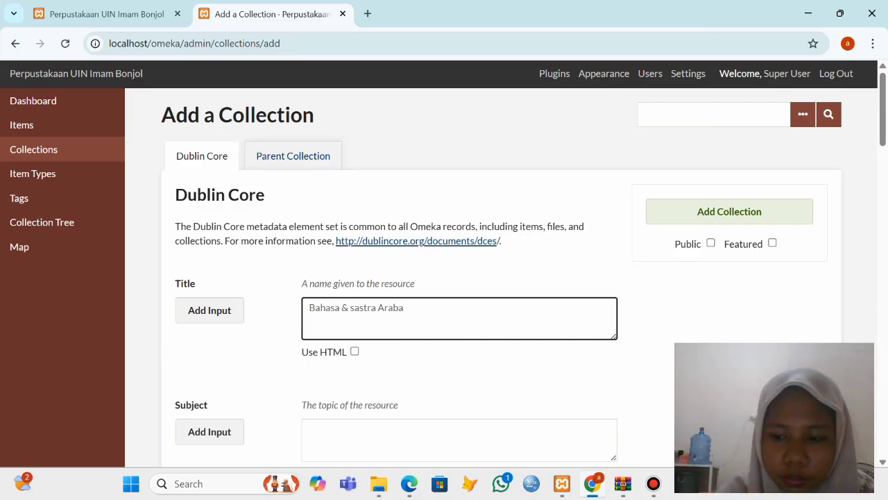
{"action": "key", "text": "BackSpace"}
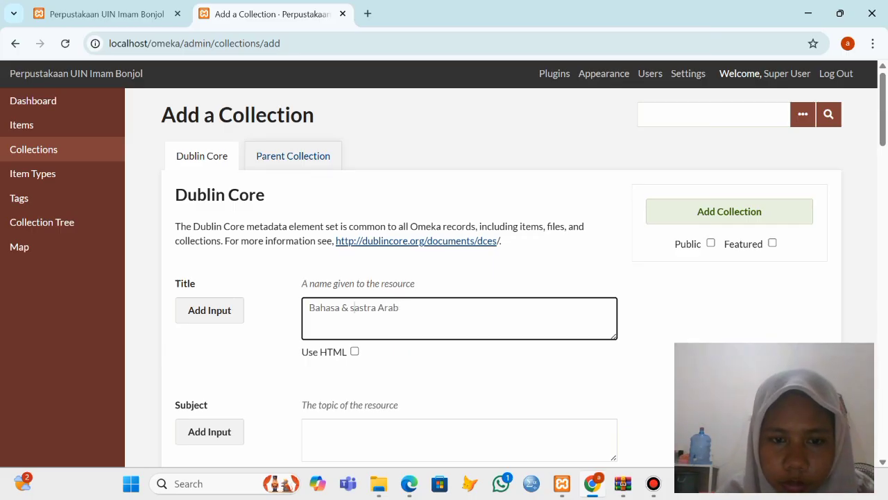
{"action": "key", "text": "BackSpace"}
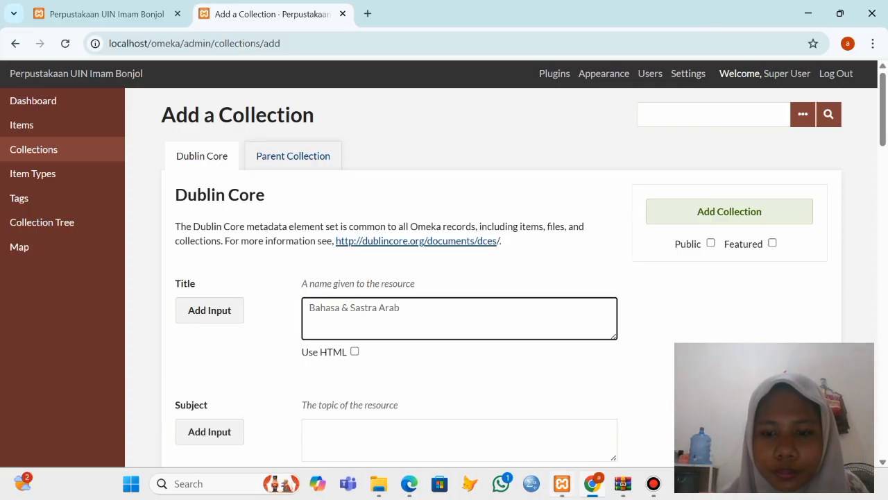
- Make it public with parent Fakultas Adab dan Humaniora and save the collection
{"action": "mouse_move", "coordinate": [592, 483]}
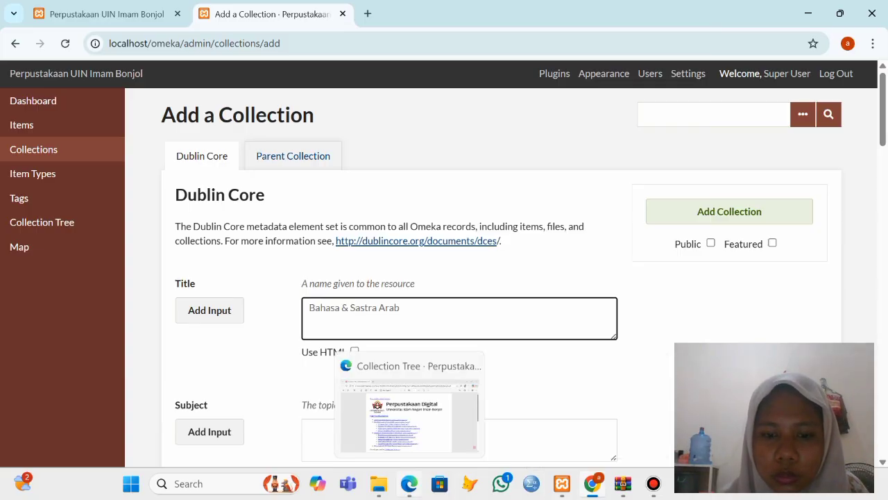
{"action": "left_click", "coordinate": [409, 484]}
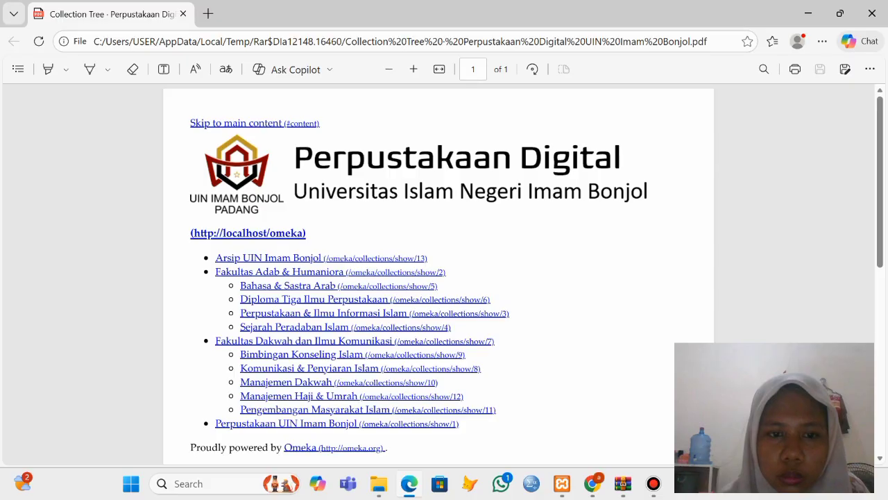
{"action": "left_click", "coordinate": [592, 484]}
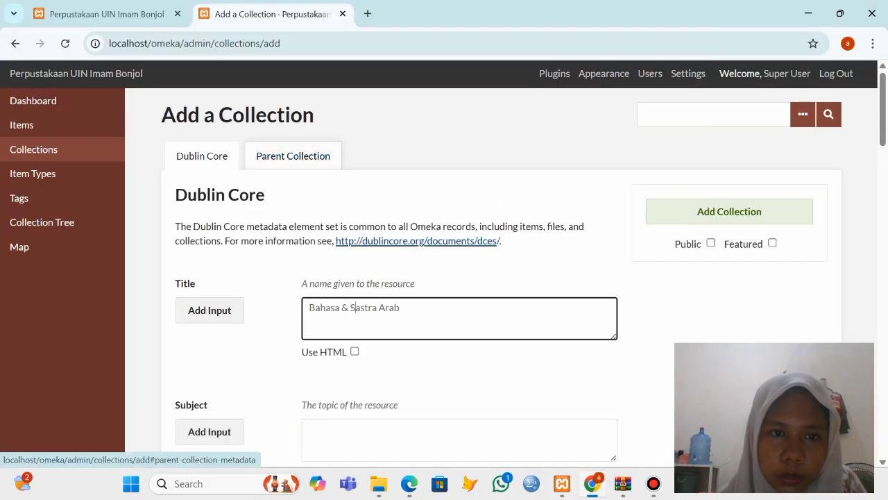
{"action": "left_click", "coordinate": [285, 156]}
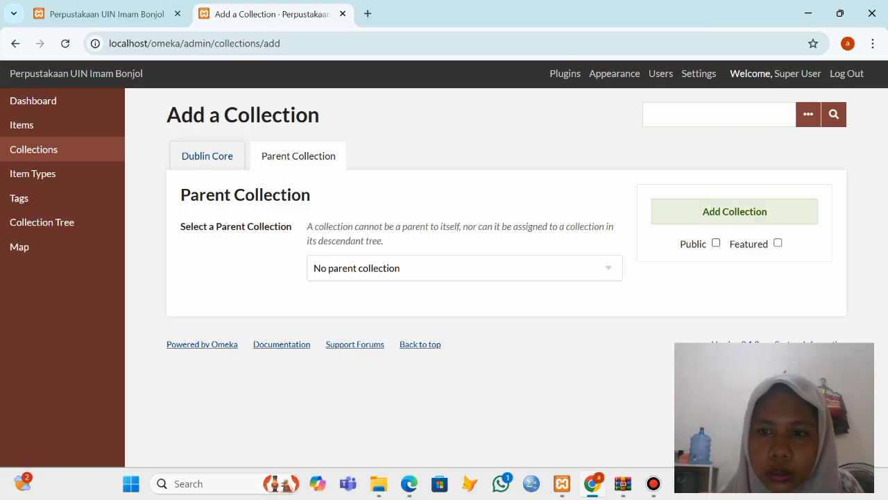
{"action": "left_click", "coordinate": [716, 243]}
{"action": "left_click", "coordinate": [464, 268]}
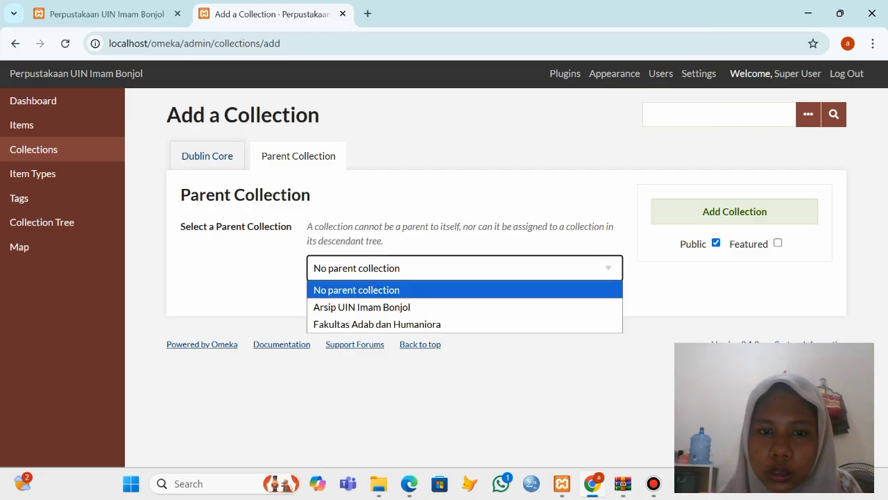
{"action": "left_click", "coordinate": [378, 324]}
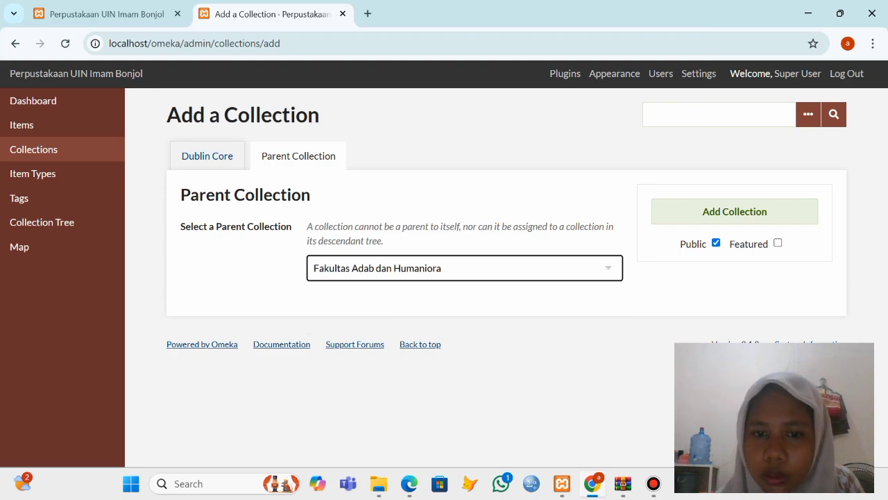
{"action": "left_click", "coordinate": [734, 211]}
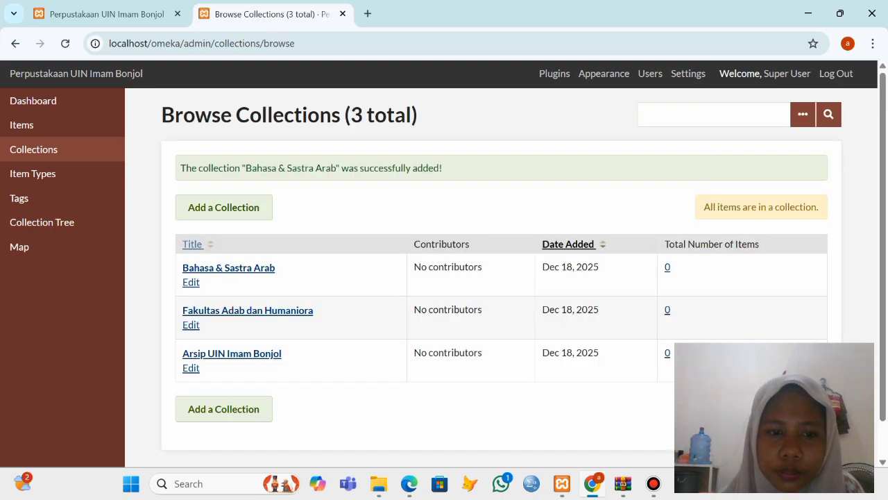
{"action": "scroll", "coordinate": [501, 278], "scroll_direction": "down", "scroll_amount": 1}
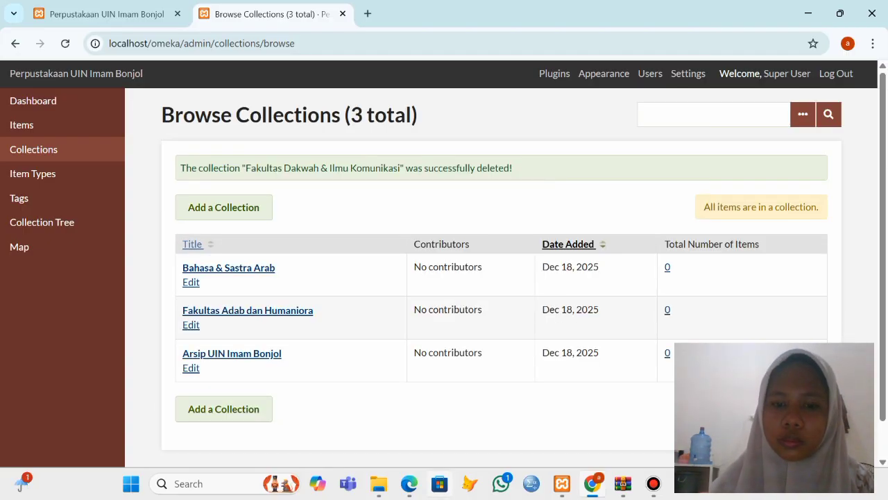
- After checking the PDF, start a new collection titled 'Diploma Tiga Ilmu Perpustakaan'
{"action": "left_click", "coordinate": [410, 484]}
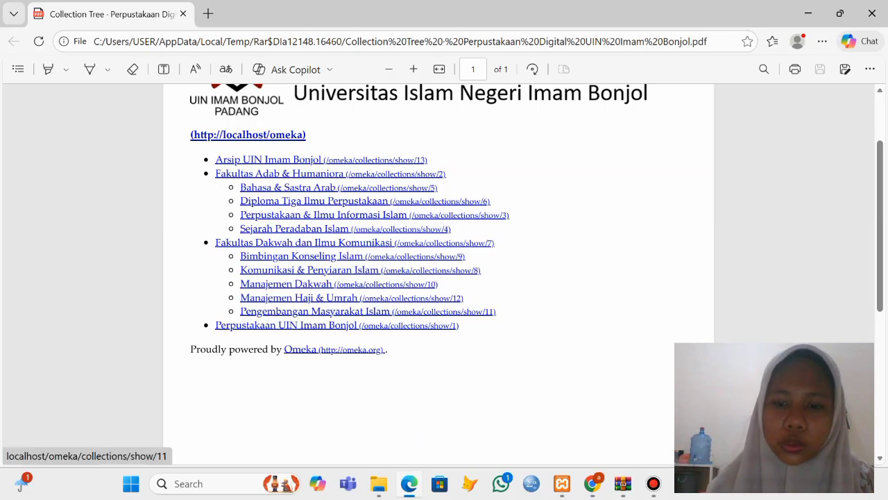
{"action": "left_click", "coordinate": [593, 484]}
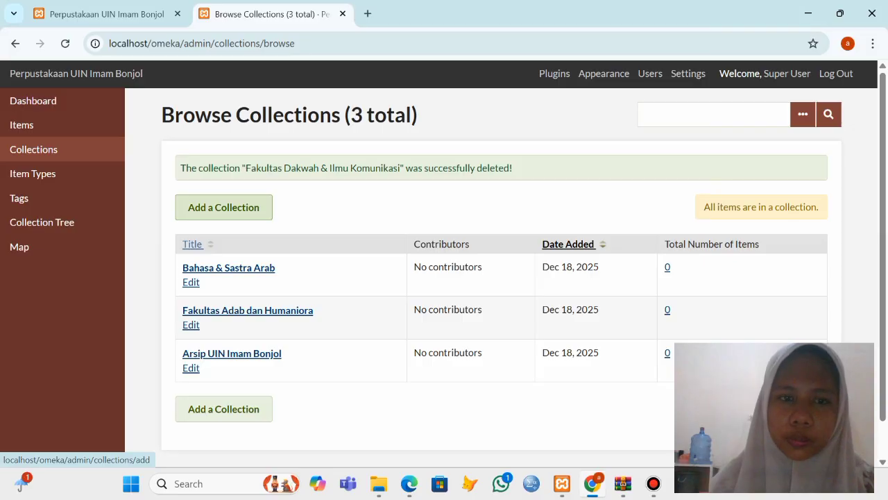
{"action": "left_click", "coordinate": [224, 207]}
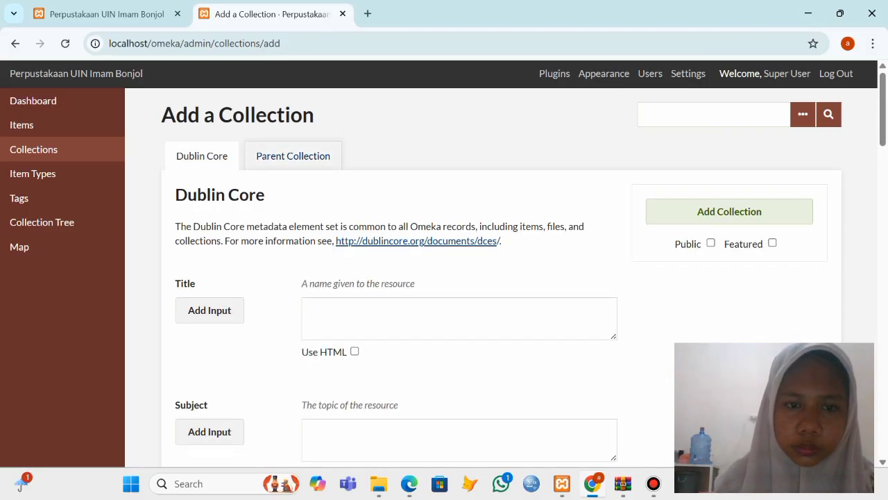
{"action": "left_click", "coordinate": [459, 318]}
{"action": "type", "text": "Dip"}
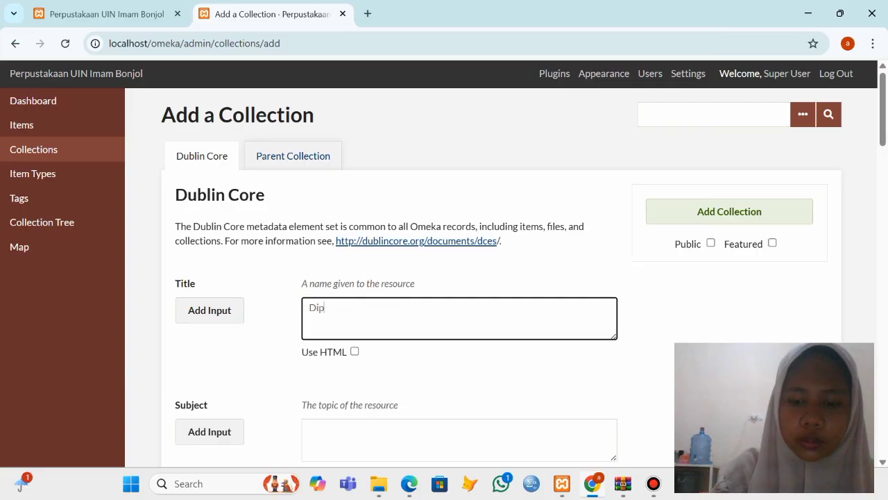
{"action": "type", "text": "loma T"}
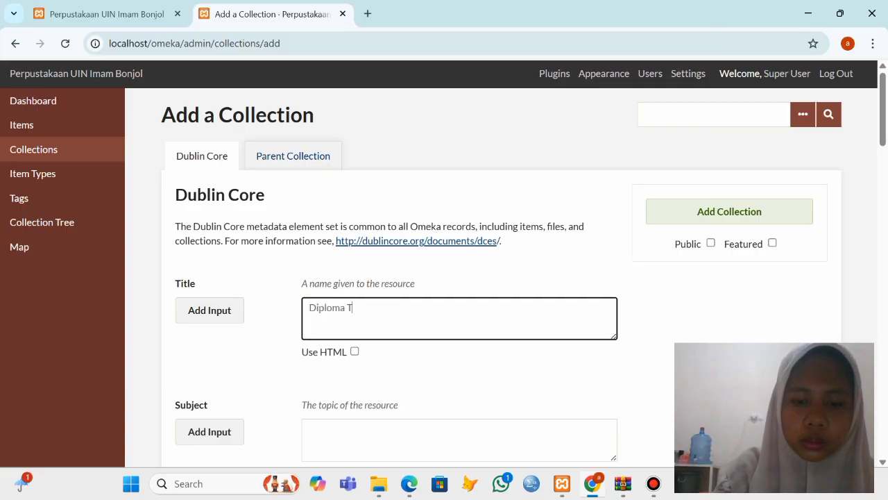
{"action": "type", "text": "iga"}
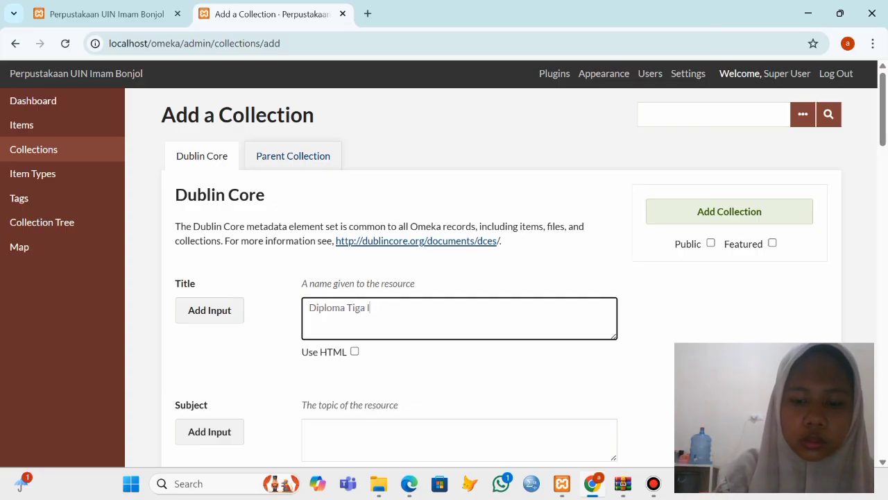
{"action": "type", "text": " Ilmu"}
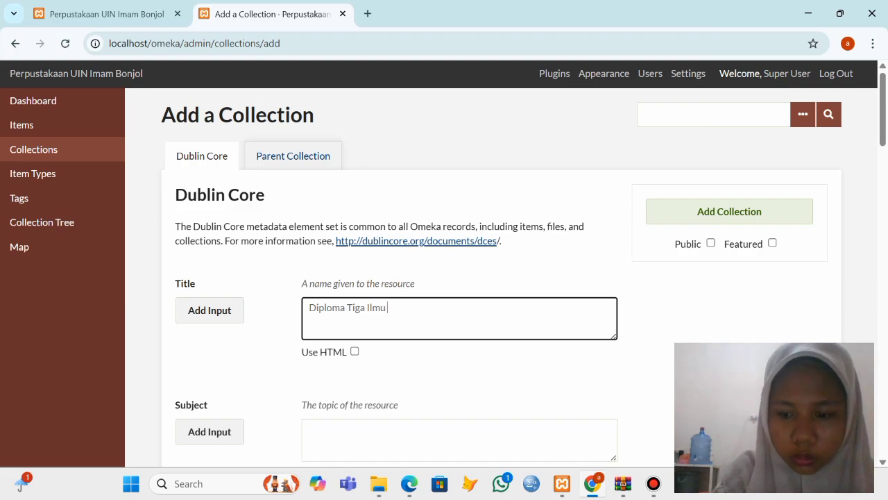
{"action": "key", "text": "BackSpace"}
{"action": "key", "text": "BackSpace"}
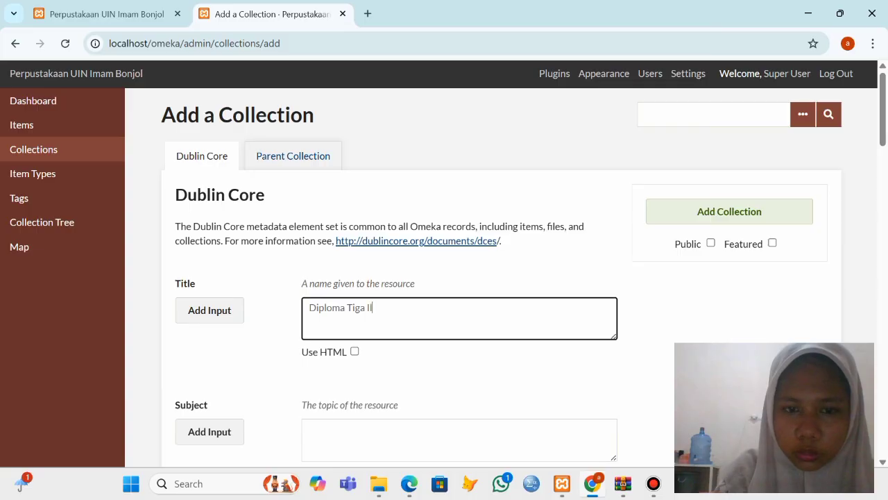
{"action": "type", "text": "m"}
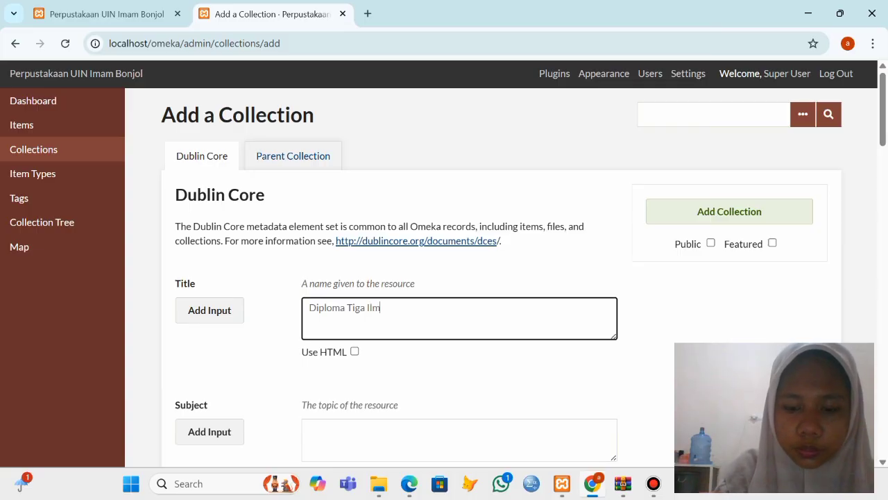
{"action": "type", "text": "pu Perp"}
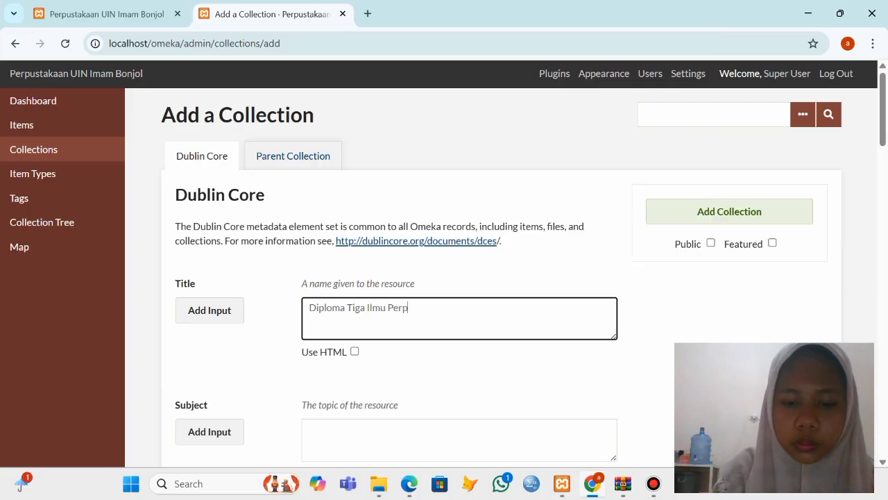
{"action": "type", "text": "ustakaan"}
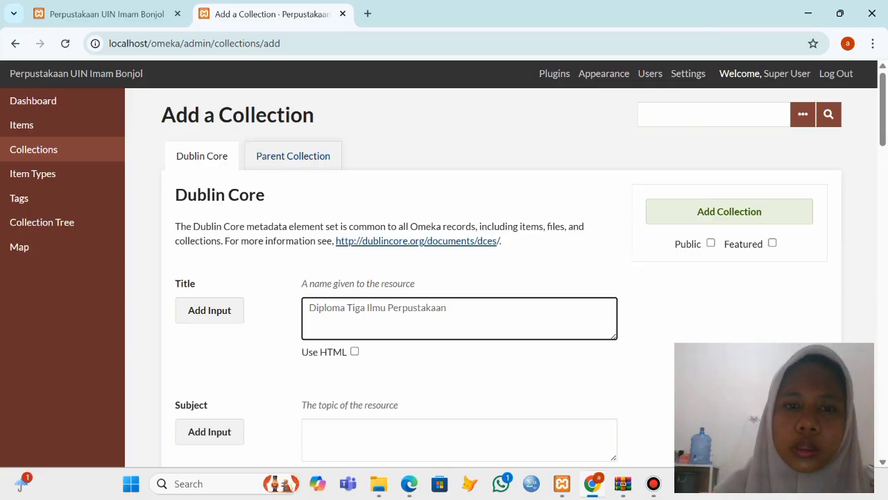
- Set its parent to Fakultas Adab dan Humaniora, make it public, and save it
{"action": "left_click", "coordinate": [293, 156]}
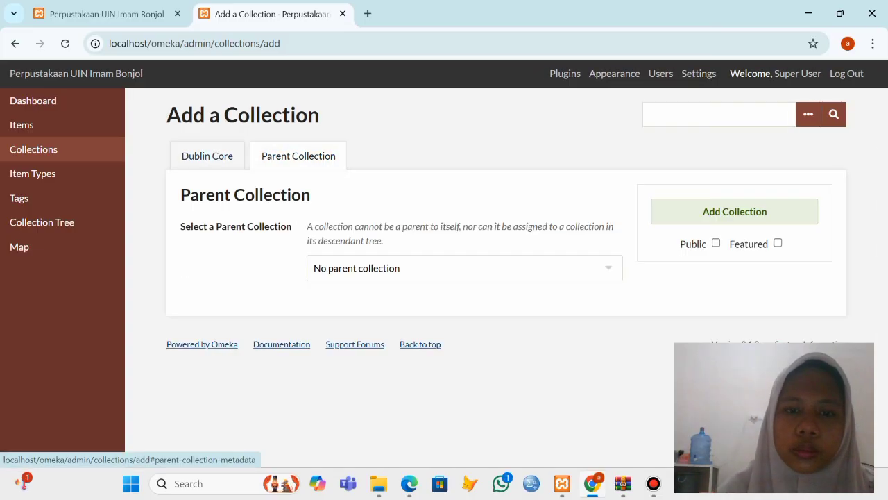
{"action": "left_click", "coordinate": [464, 268]}
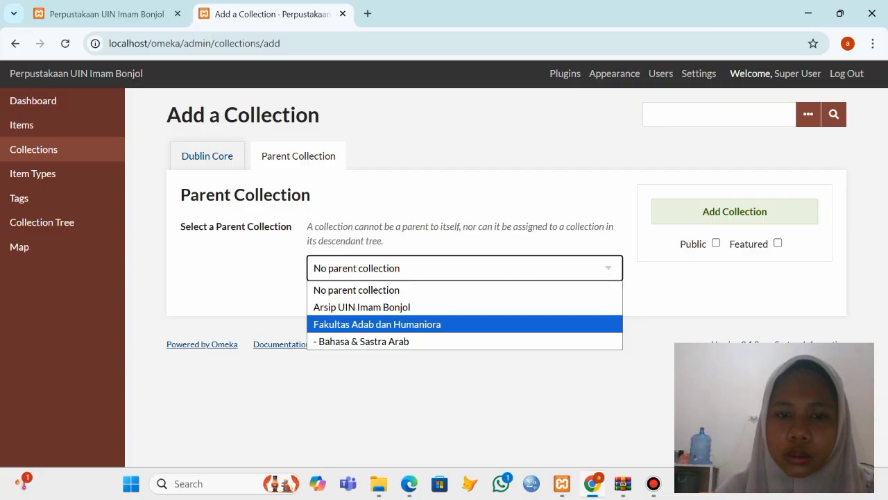
{"action": "key", "text": "Return"}
{"action": "left_click", "coordinate": [716, 242]}
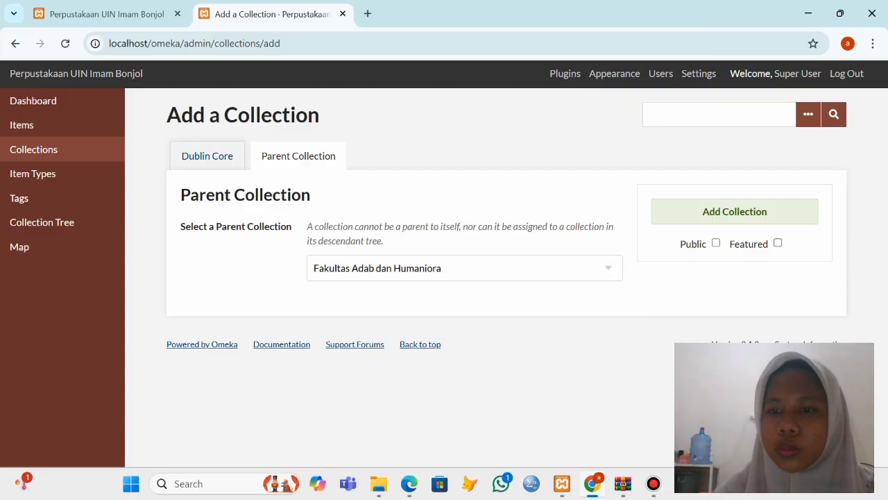
{"action": "left_click", "coordinate": [735, 212]}
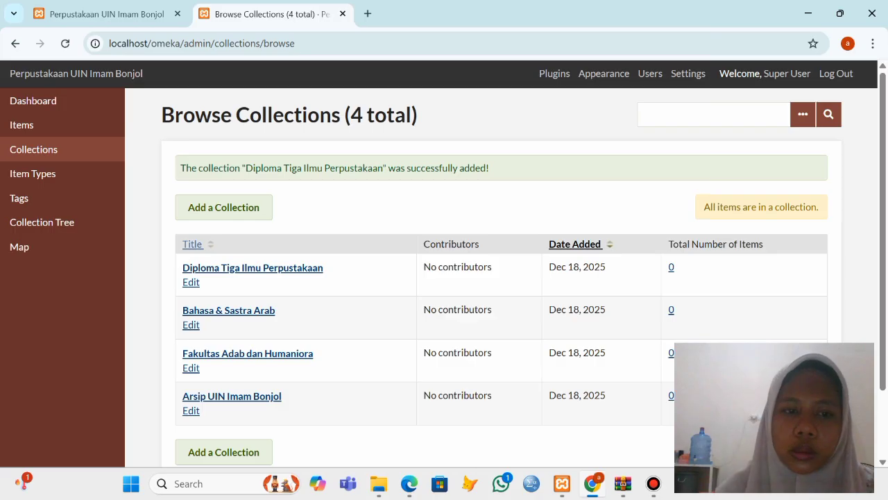
{"action": "scroll", "coordinate": [501, 278], "scroll_direction": "down", "scroll_amount": 1}
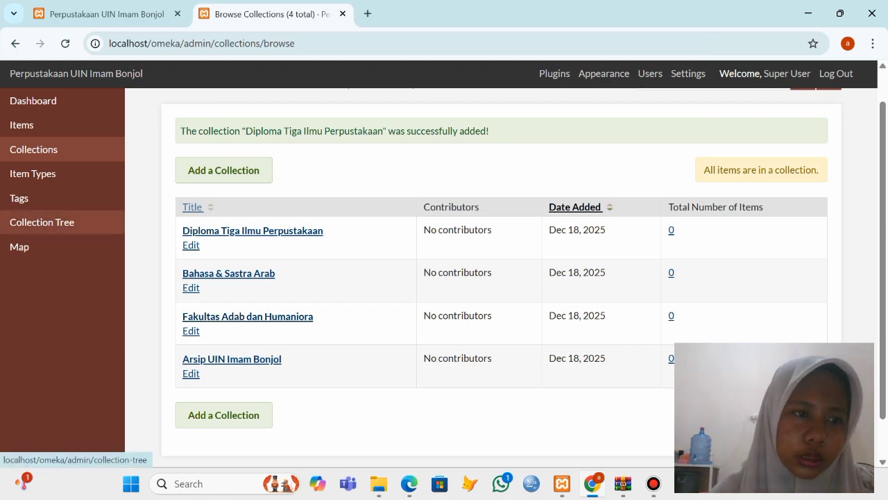
- Compare Omeka's Collection Tree with the target hierarchy in the PDF, then begin another collection
{"action": "left_click", "coordinate": [41, 222]}
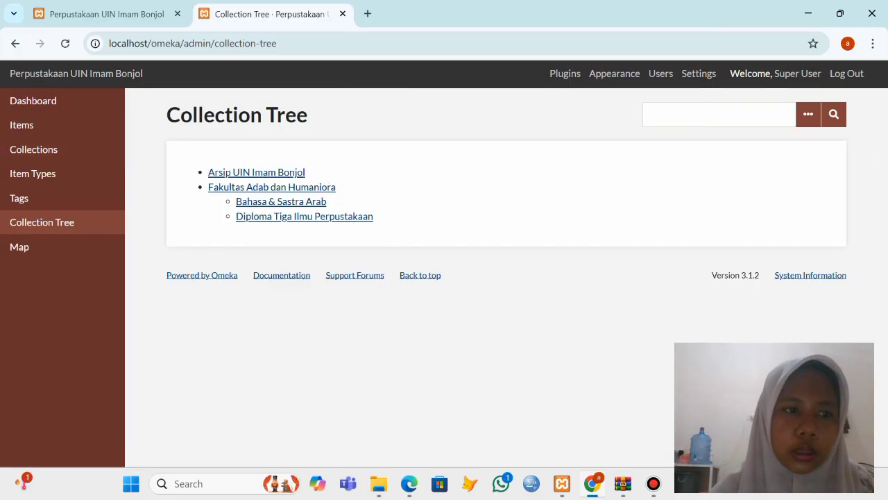
{"action": "left_click", "coordinate": [33, 149]}
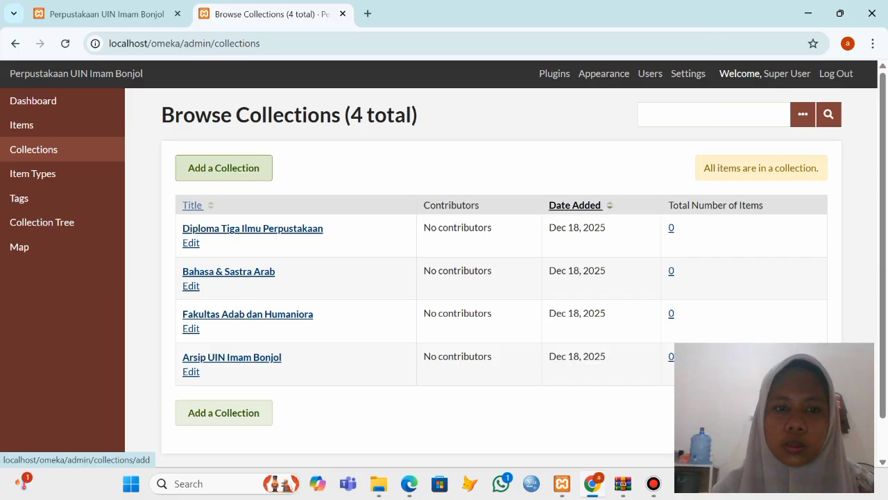
{"action": "left_click", "coordinate": [410, 484]}
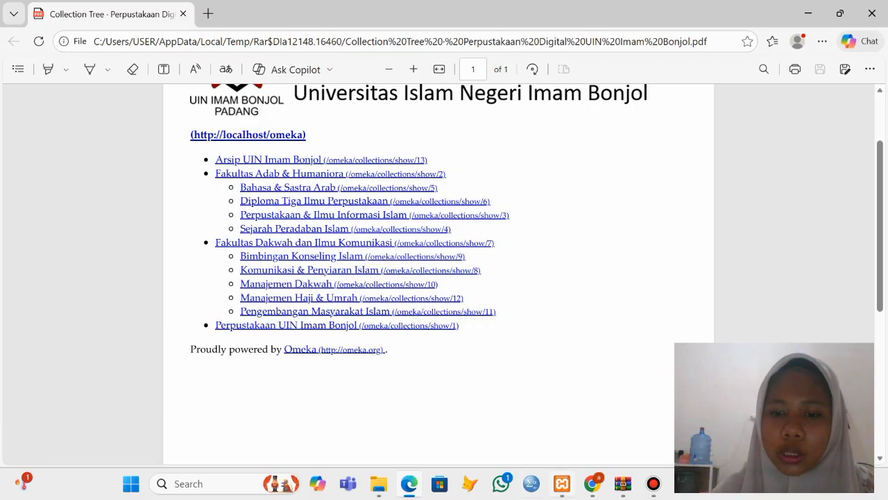
{"action": "left_click", "coordinate": [592, 484]}
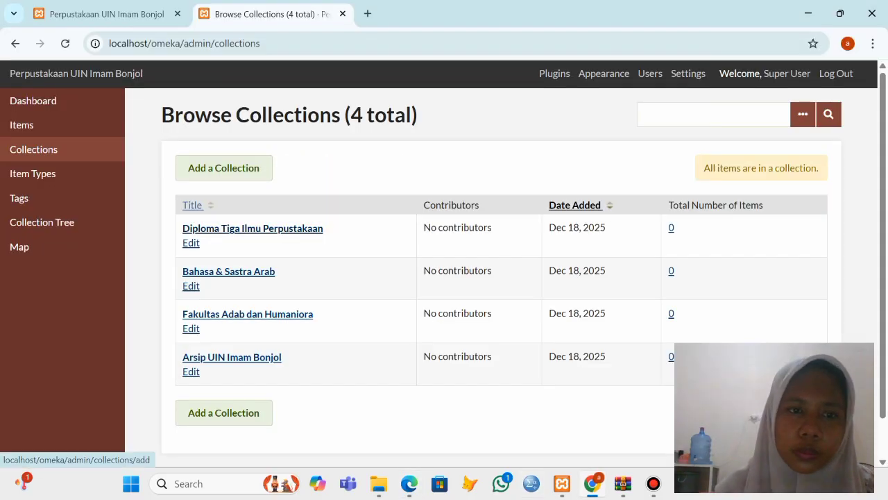
{"action": "left_click", "coordinate": [223, 168]}
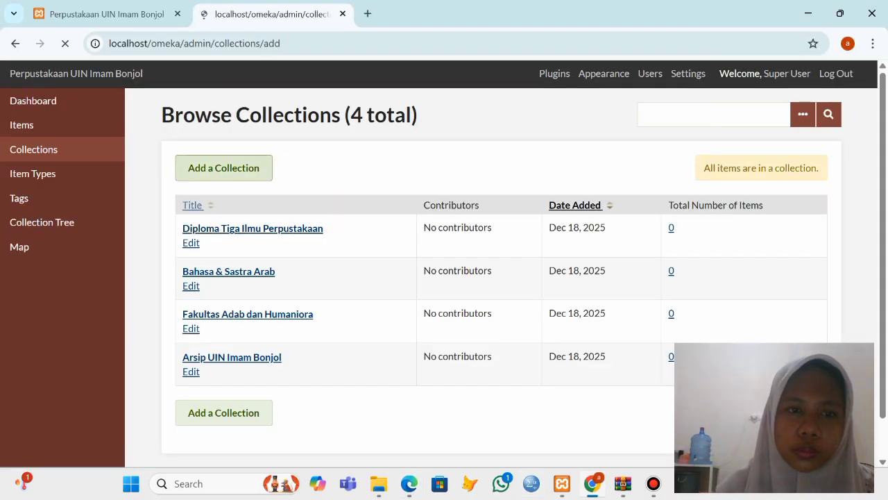
- Save a public collection titled 'Fakultas Dakwah & Ilmu Komunikasi', then recheck the PDF
{"action": "left_click", "coordinate": [459, 318]}
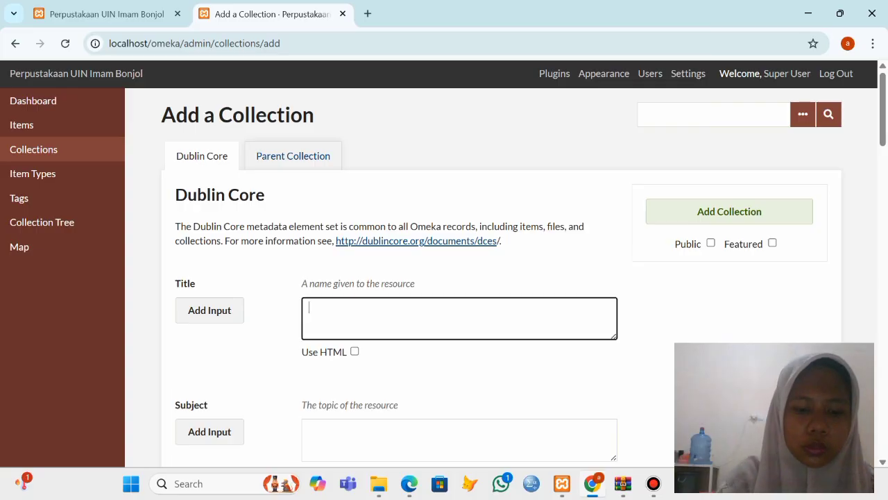
{"action": "type", "text": "Fakul"}
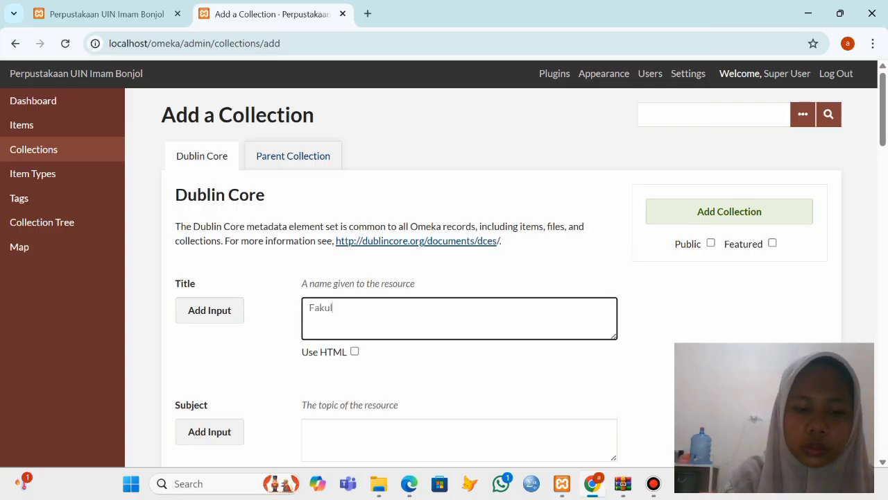
{"action": "type", "text": "tas D"}
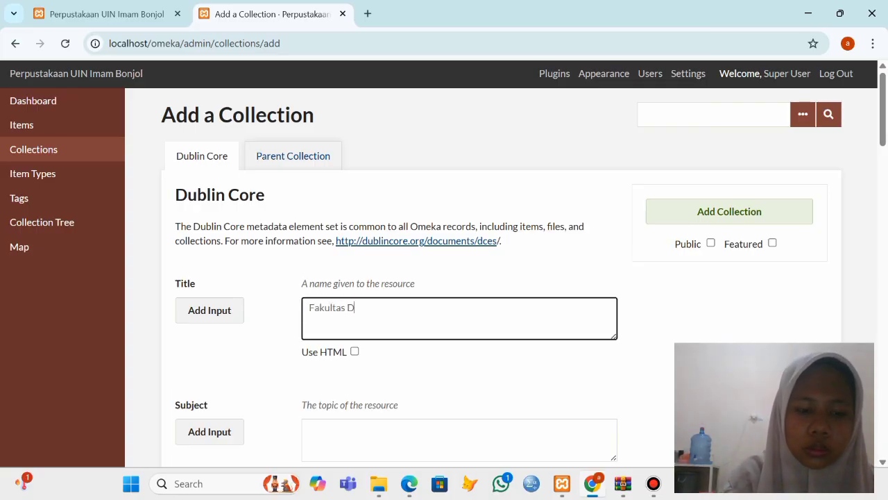
{"action": "type", "text": "akwah"}
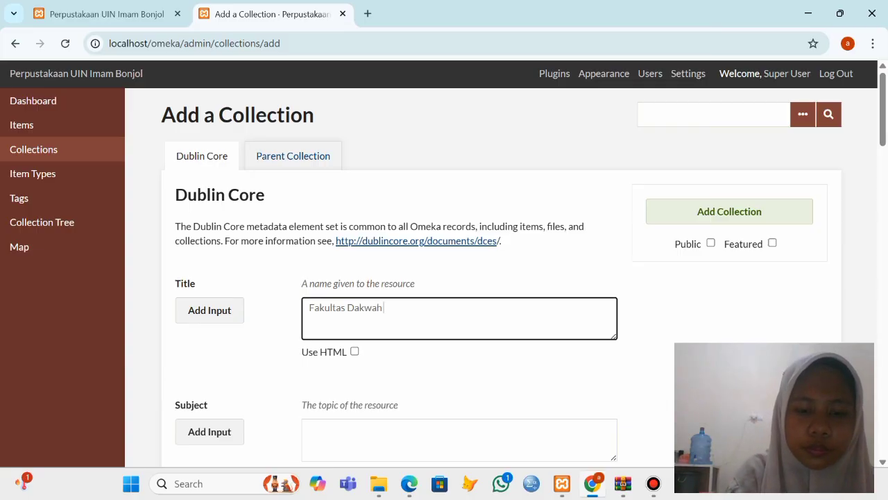
{"action": "type", "text": " &"}
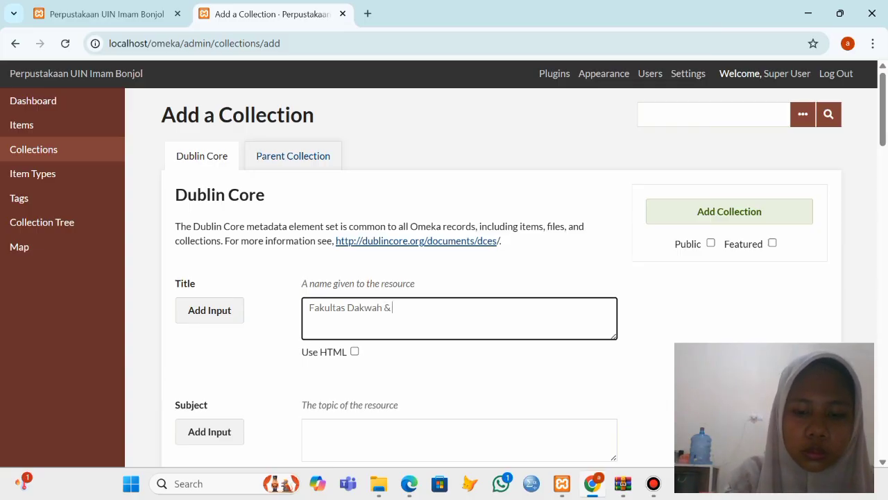
{"action": "type", "text": " IL"}
{"action": "key", "text": "BackSpace"}
{"action": "type", "text": "l"}
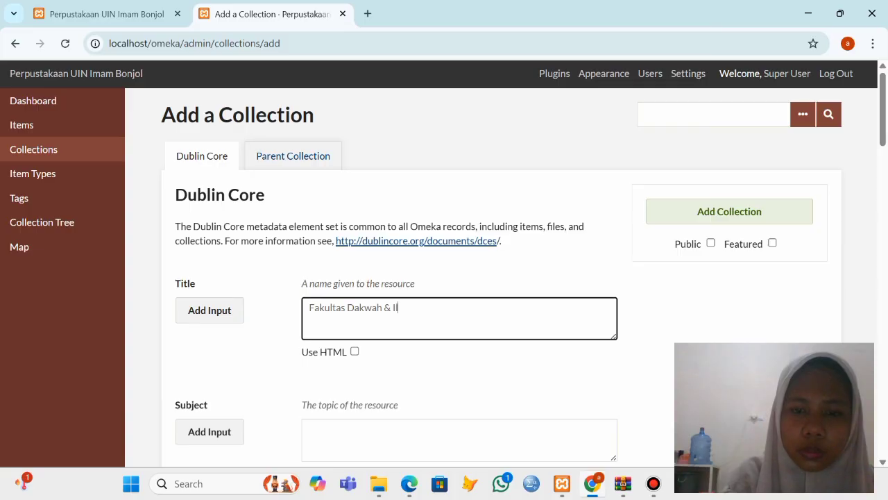
{"action": "type", "text": "mu K"}
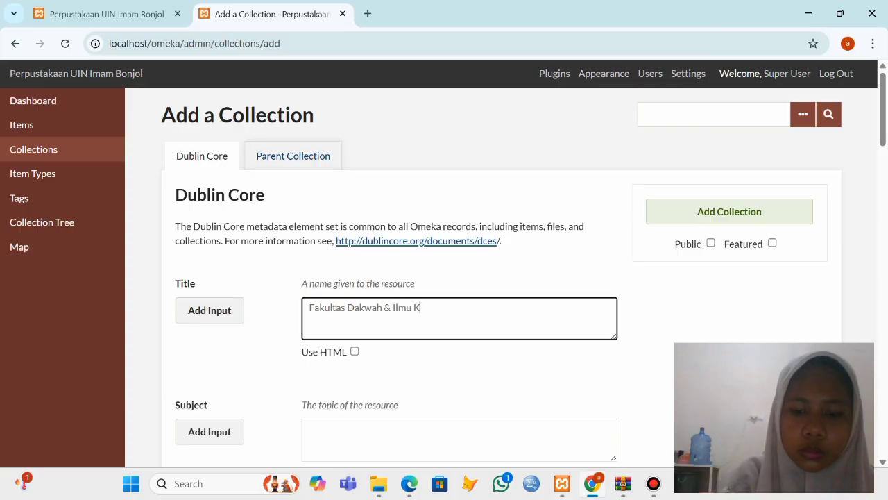
{"action": "type", "text": "omunikasi"}
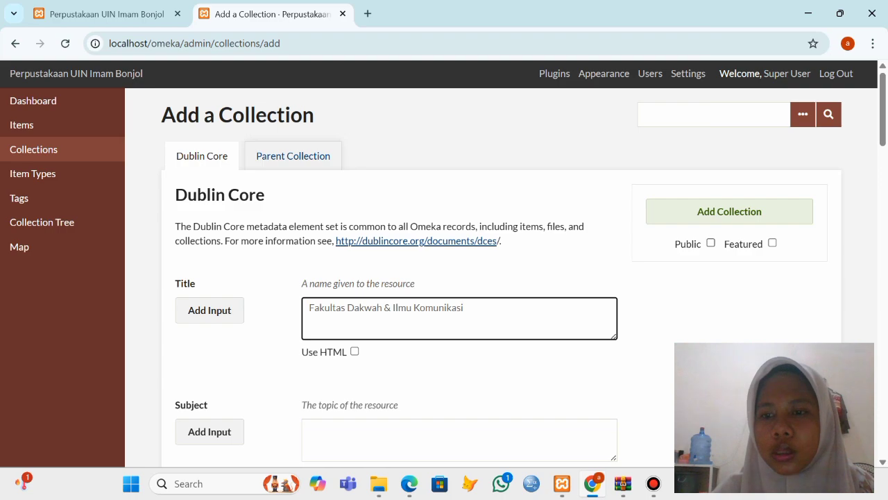
{"action": "left_click", "coordinate": [710, 243]}
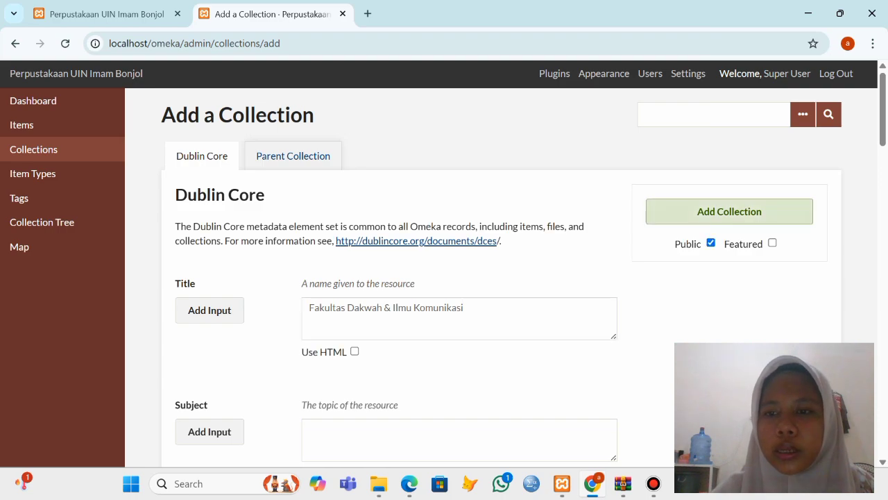
{"action": "left_click", "coordinate": [730, 211]}
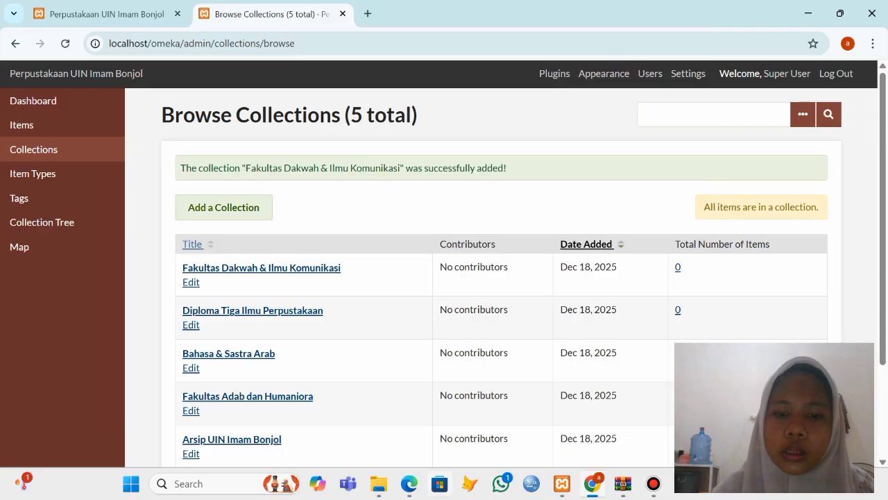
{"action": "left_click", "coordinate": [410, 483]}
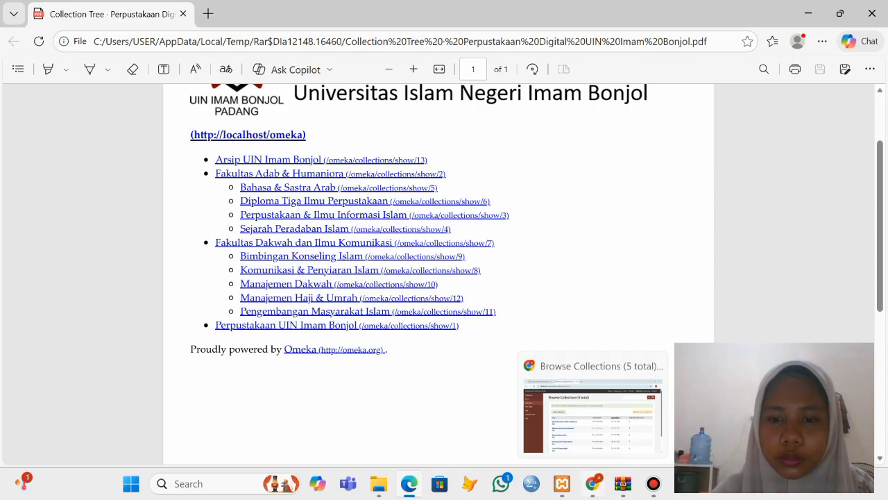
{"action": "left_click", "coordinate": [592, 484]}
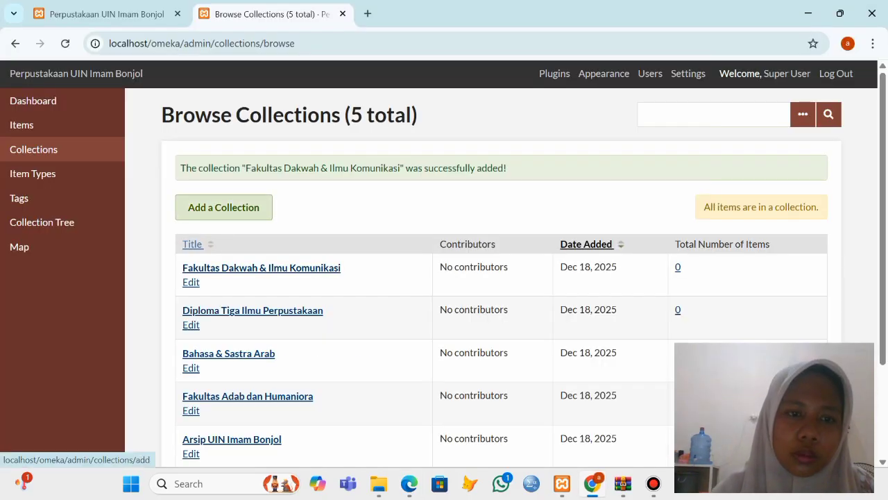
- Start a new collection titled 'Bimbingan Konseling Islam'
{"action": "left_click", "coordinate": [223, 207]}
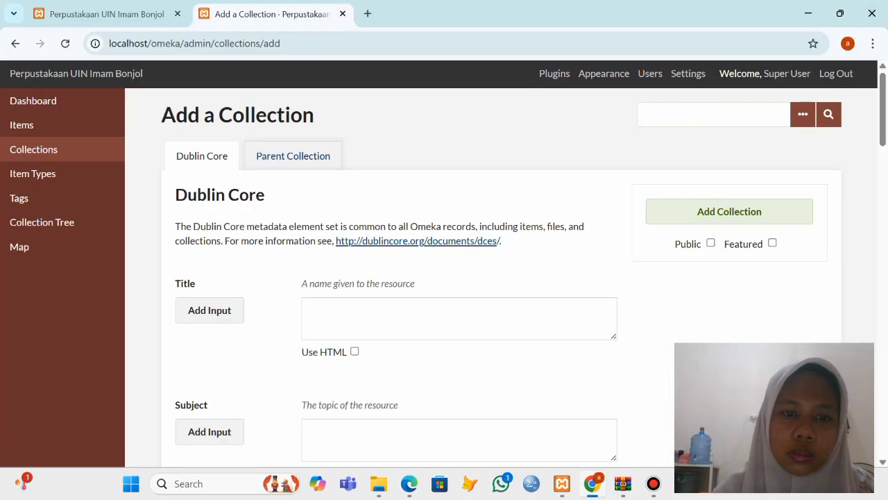
{"action": "left_click", "coordinate": [459, 319]}
{"action": "type", "text": "Bim"}
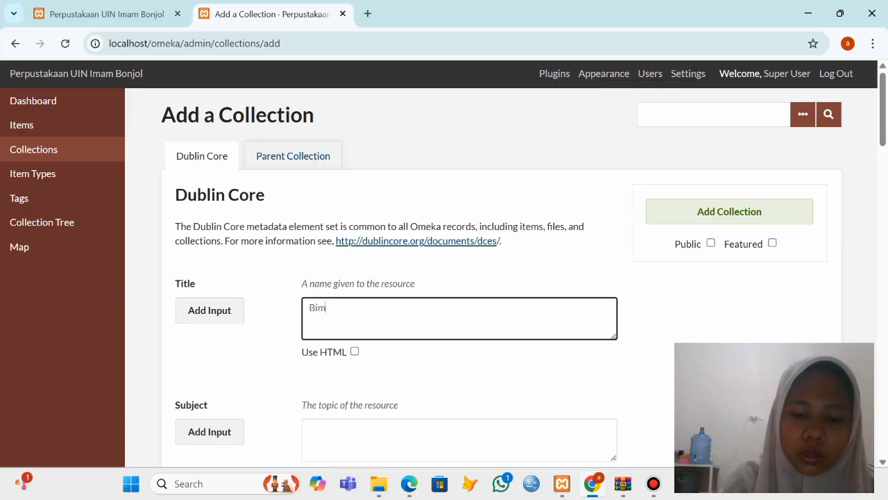
{"action": "type", "text": "bingan"}
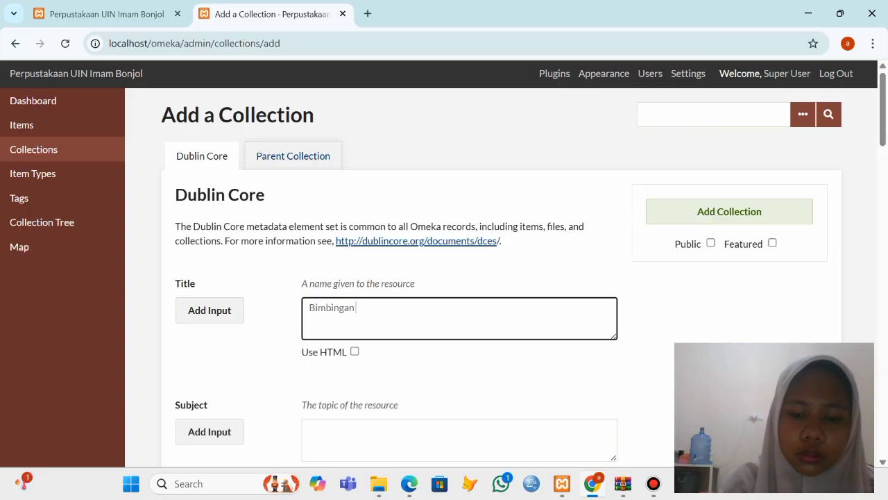
{"action": "type", "text": " Konseling Islam"}
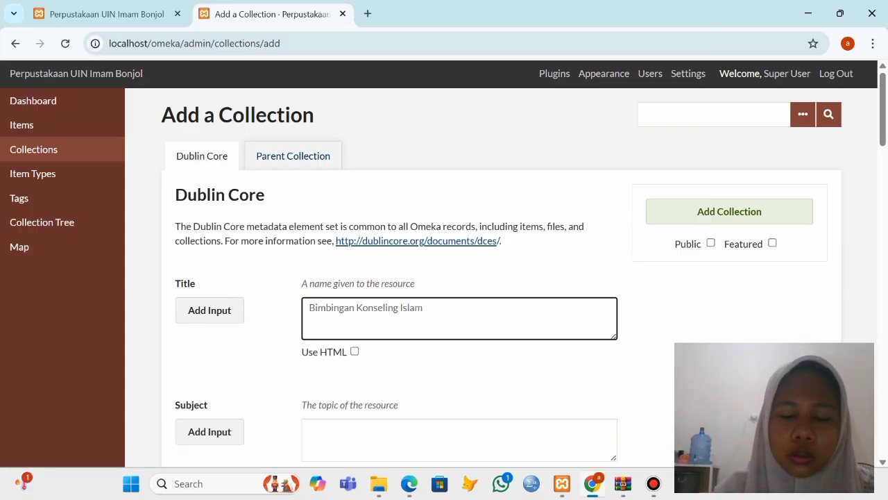
- Set its parent to Fakultas Dakwah & Ilmu Komunikasi, make it public, and save it
{"action": "left_click", "coordinate": [293, 155]}
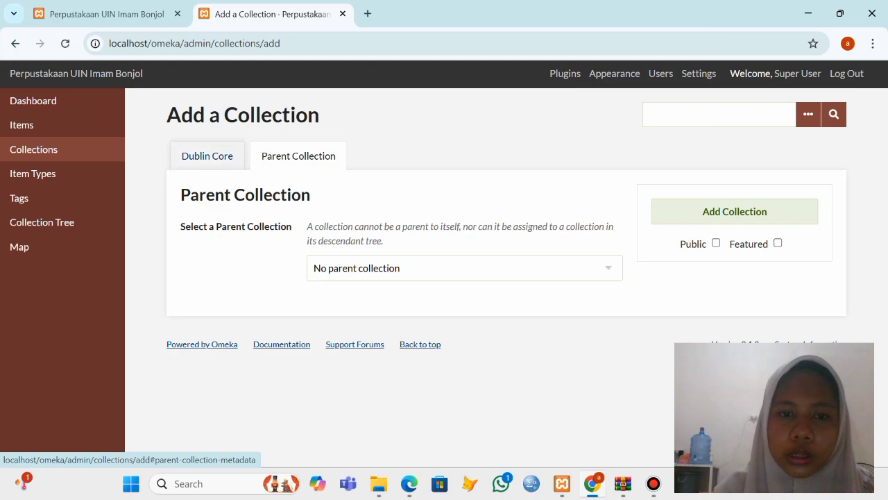
{"action": "left_click", "coordinate": [464, 268]}
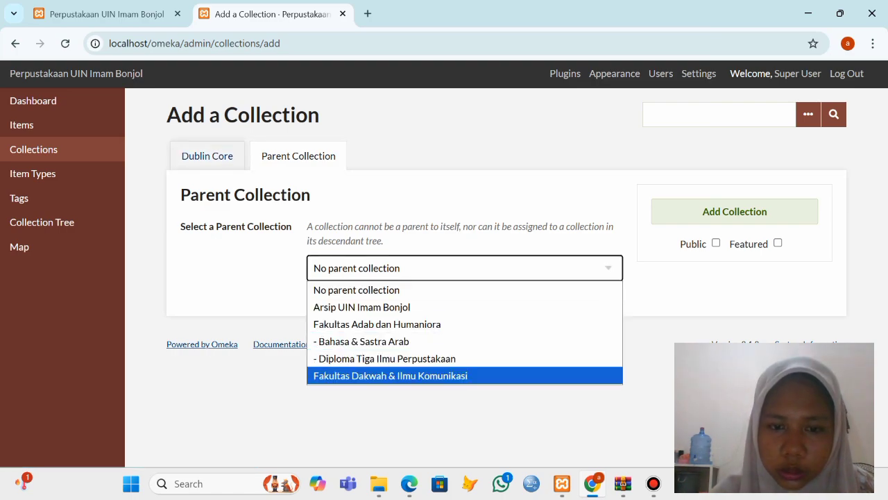
{"action": "left_click", "coordinate": [390, 376]}
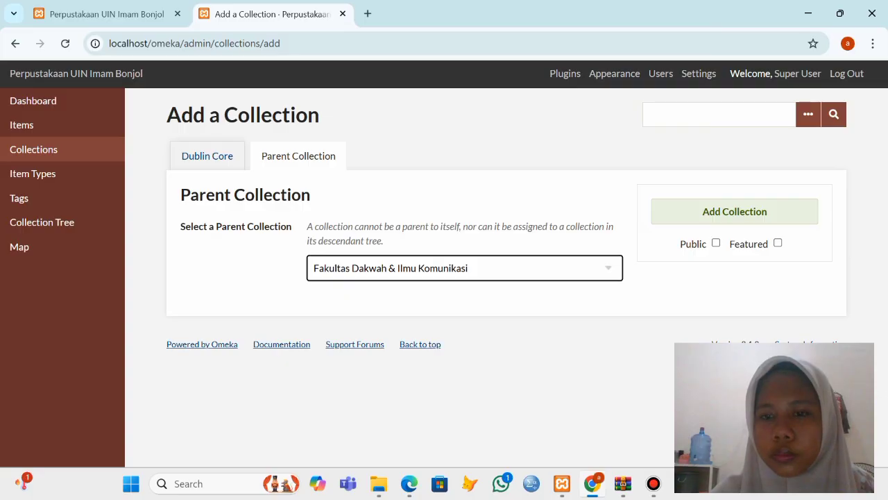
{"action": "left_click", "coordinate": [716, 242]}
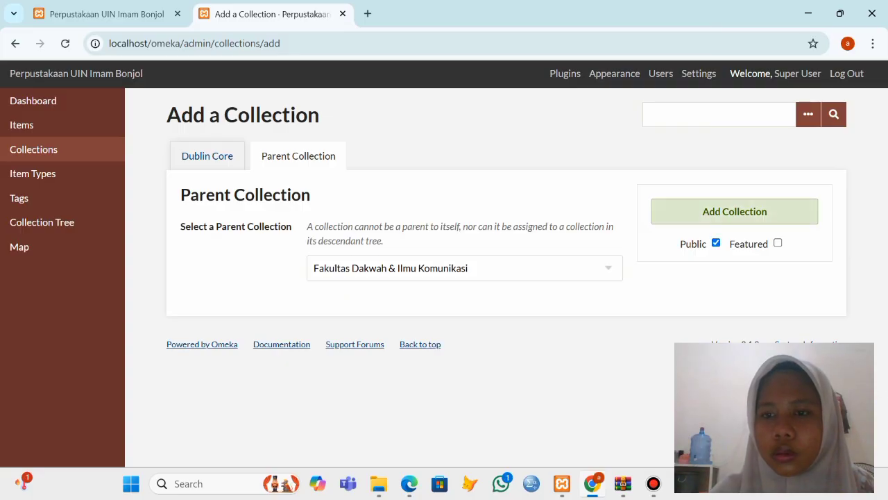
{"action": "left_click", "coordinate": [735, 211]}
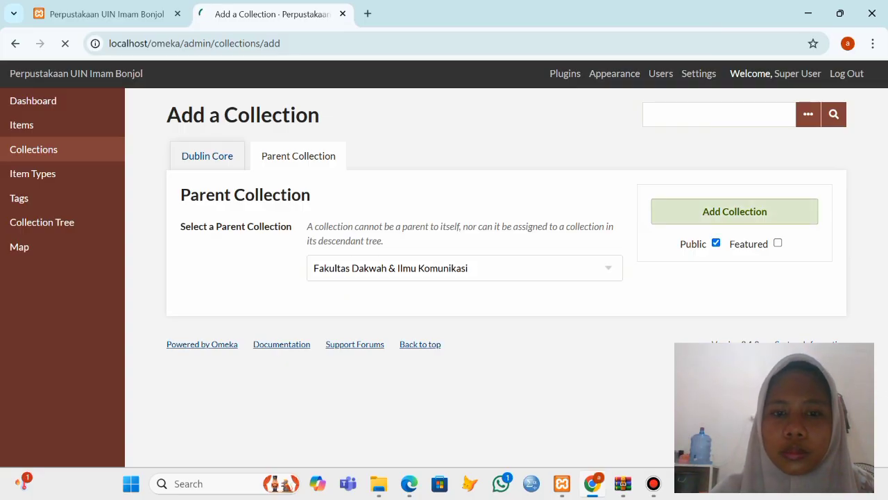
{"action": "scroll", "coordinate": [486, 277], "scroll_direction": "down", "scroll_amount": 3}
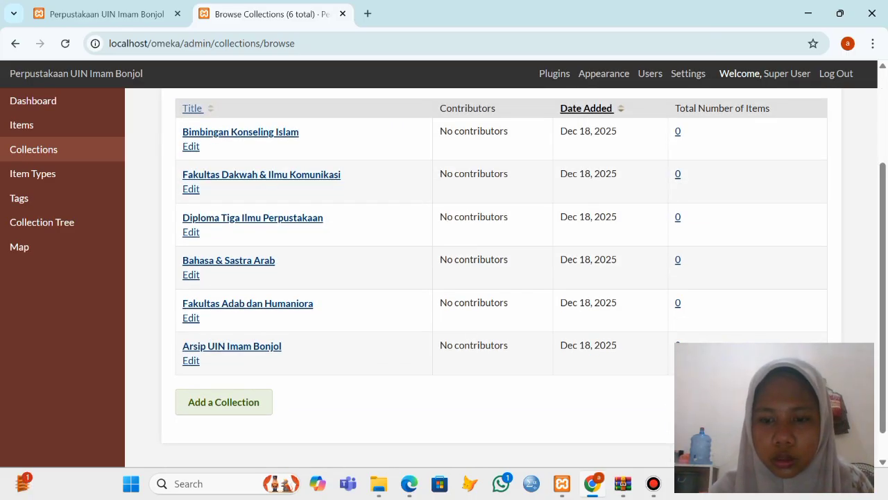
- Compare the collections list against the reference tree PDF and start another new collection
{"action": "left_click", "coordinate": [409, 484]}
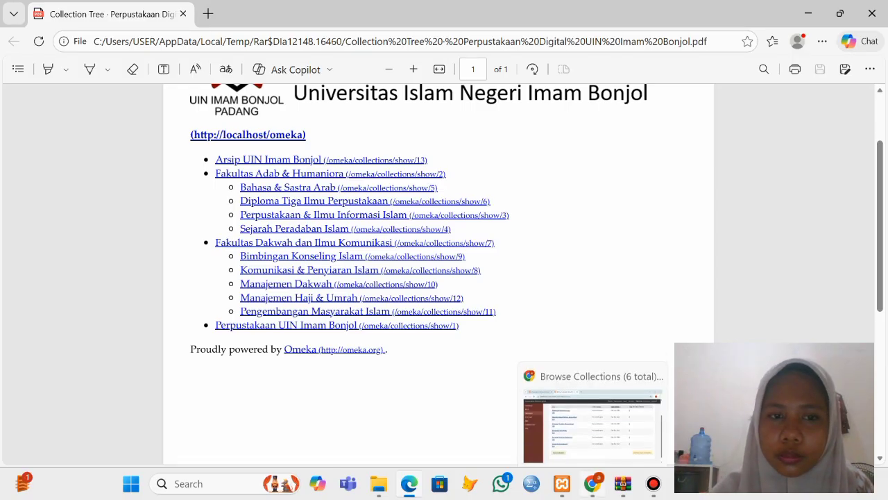
{"action": "left_click", "coordinate": [593, 484]}
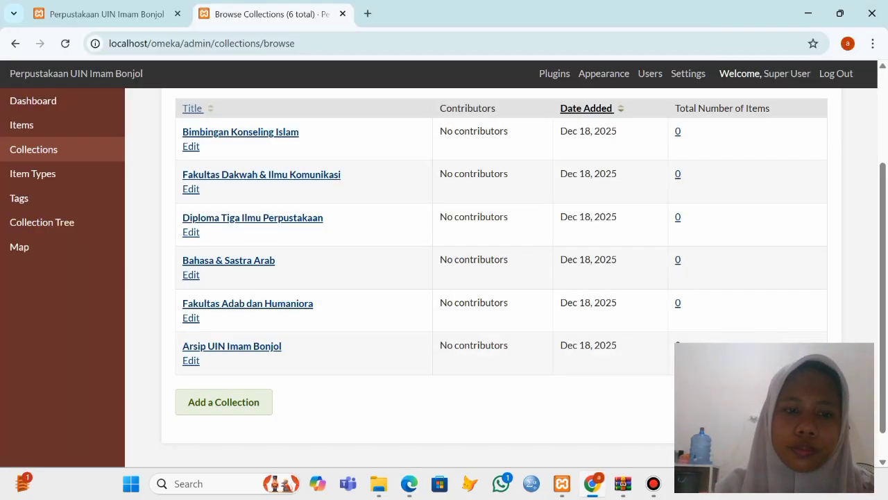
{"action": "scroll", "coordinate": [444, 278], "scroll_direction": "up", "scroll_amount": 2}
{"action": "left_click", "coordinate": [223, 207]}
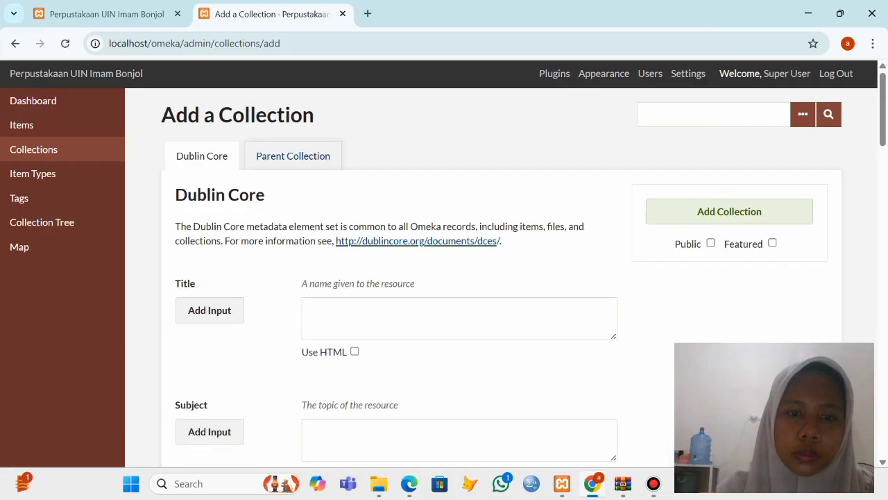
{"action": "left_click", "coordinate": [459, 319]}
{"action": "type", "text": "Ba"}
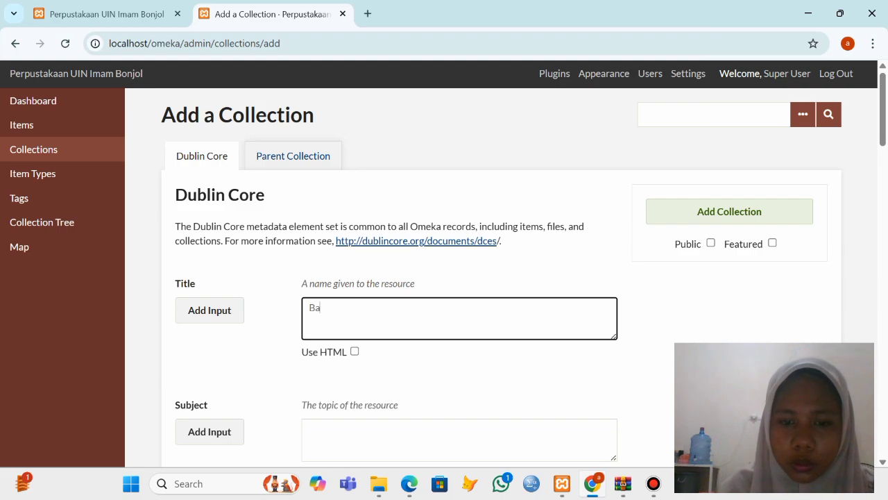
{"action": "mouse_move", "coordinate": [409, 484]}
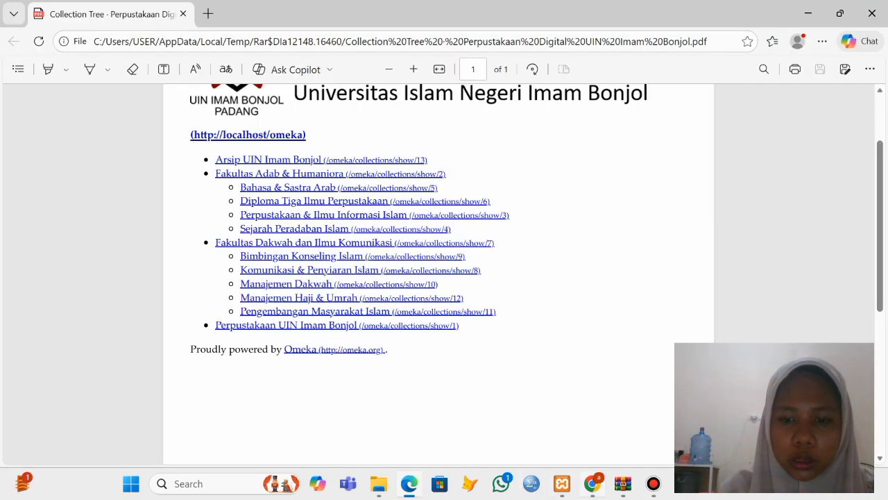
{"action": "left_click", "coordinate": [593, 484]}
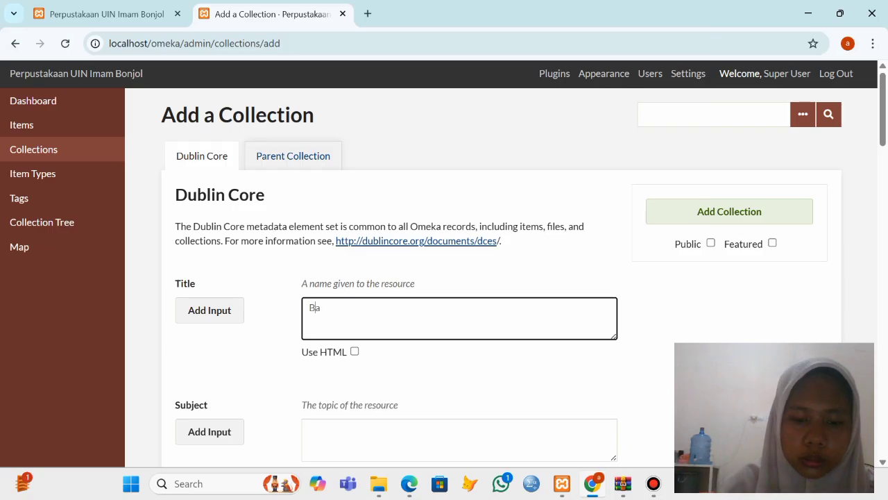
- Enter the title 'Komunikasi & Penyiaran Islam', checking its spelling against the reference tree
{"action": "key", "text": "BackSpace"}
{"action": "key", "text": "BackSpace"}
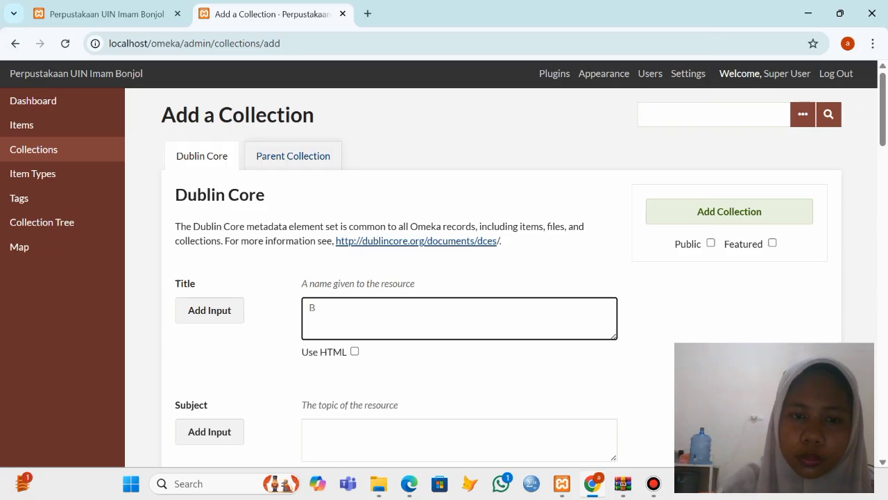
{"action": "type", "text": "Kom"}
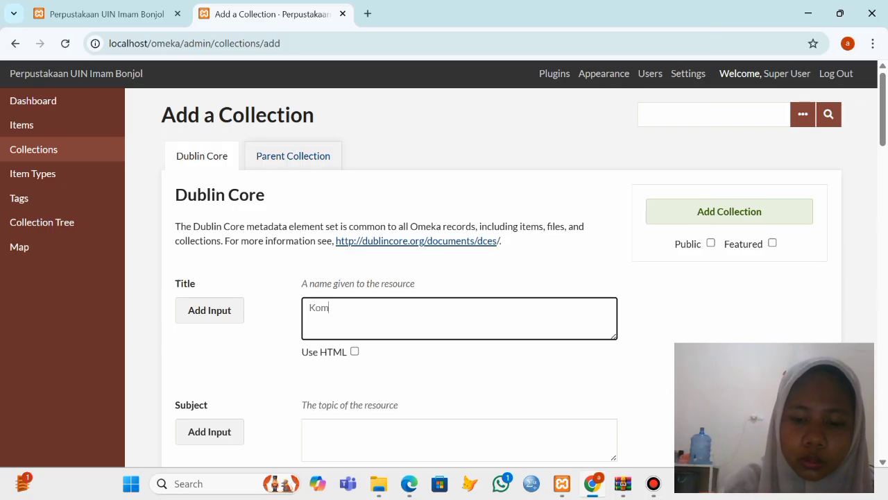
{"action": "type", "text": "unikasi ^"}
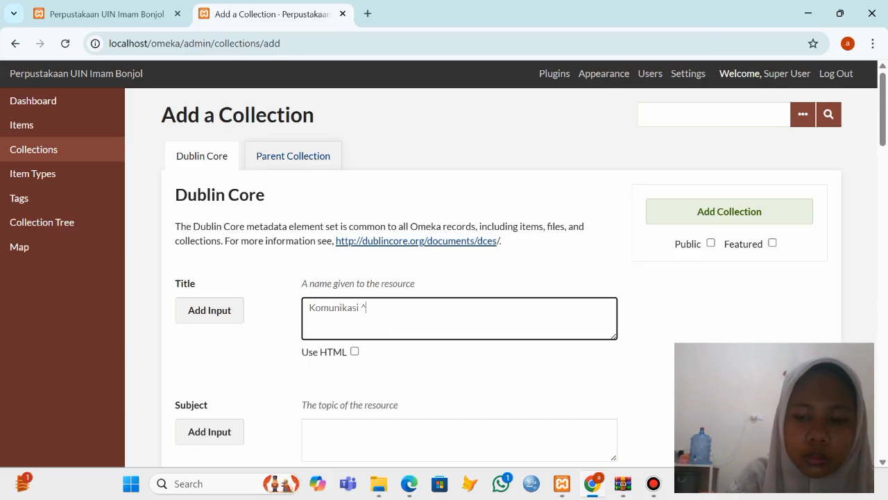
{"action": "key", "text": "BackSpace"}
{"action": "type", "text": "&"}
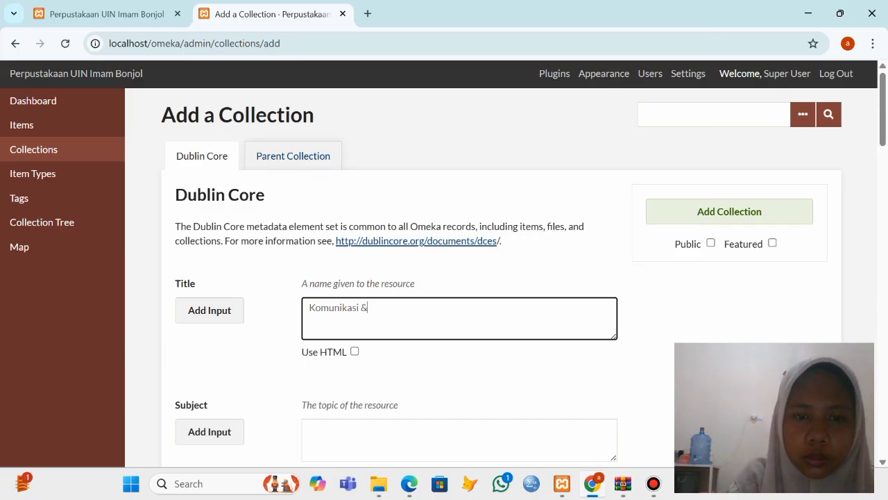
{"action": "type", "text": "peny"}
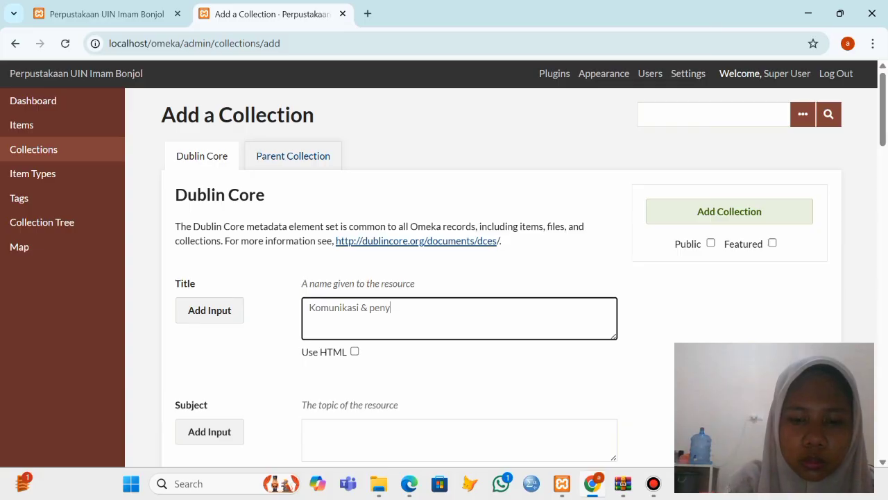
{"action": "key", "text": "BackSpace"}
{"action": "key", "text": "BackSpace"}
{"action": "key", "text": "BackSpace"}
{"action": "key", "text": "BackSpace"}
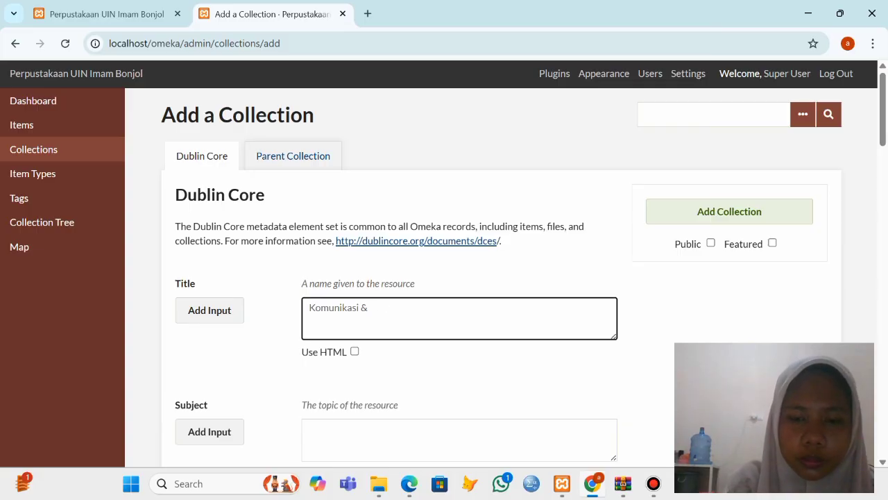
{"action": "type", "text": "Penyia"}
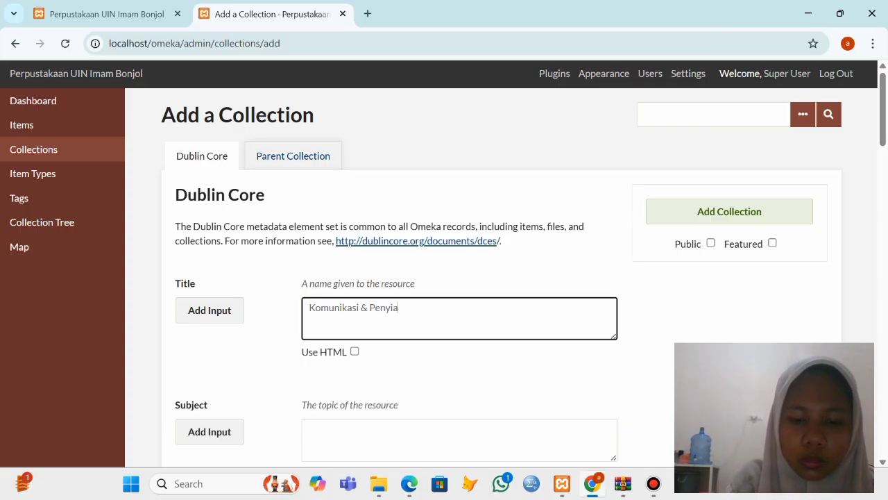
{"action": "type", "text": "ran"}
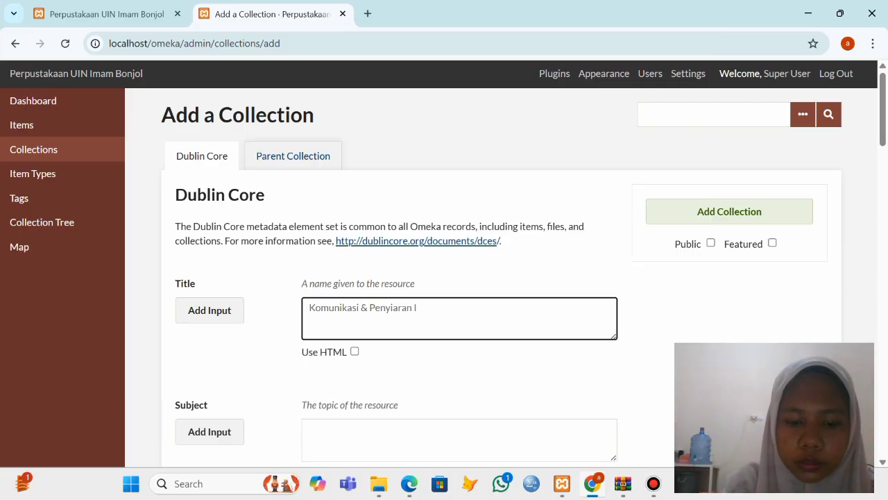
{"action": "type", "text": " Islam"}
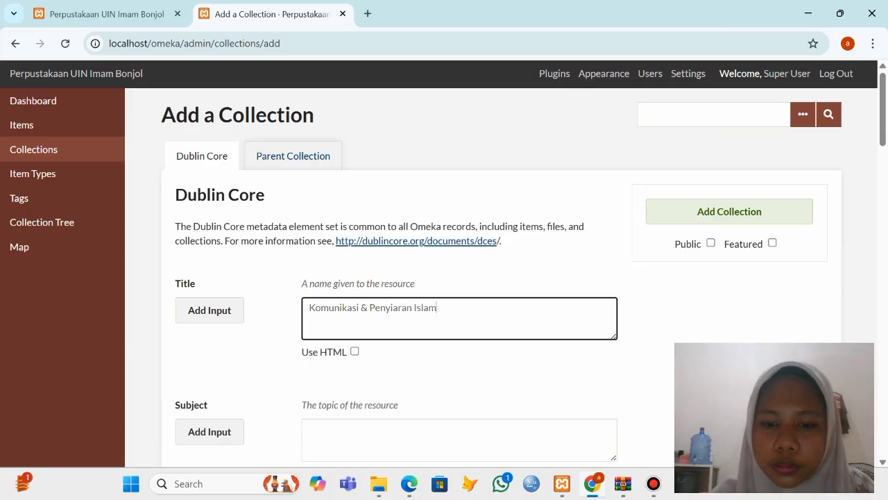
{"action": "left_click", "coordinate": [410, 483]}
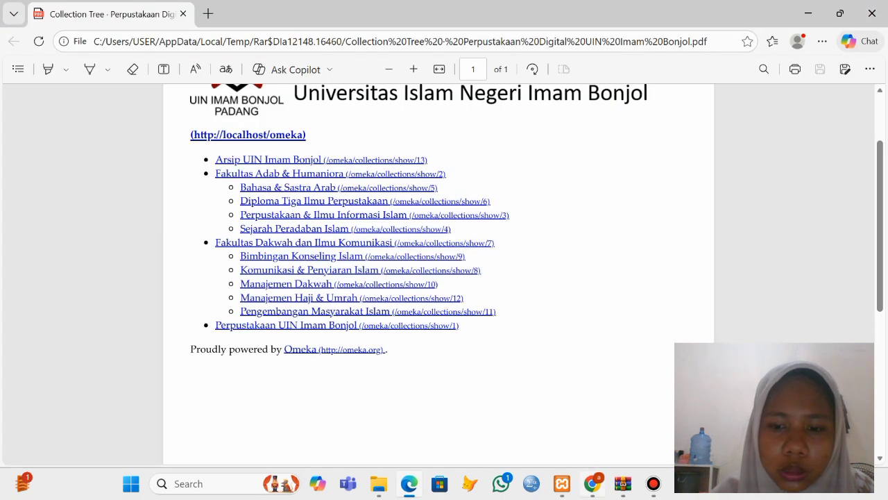
{"action": "left_click", "coordinate": [593, 484]}
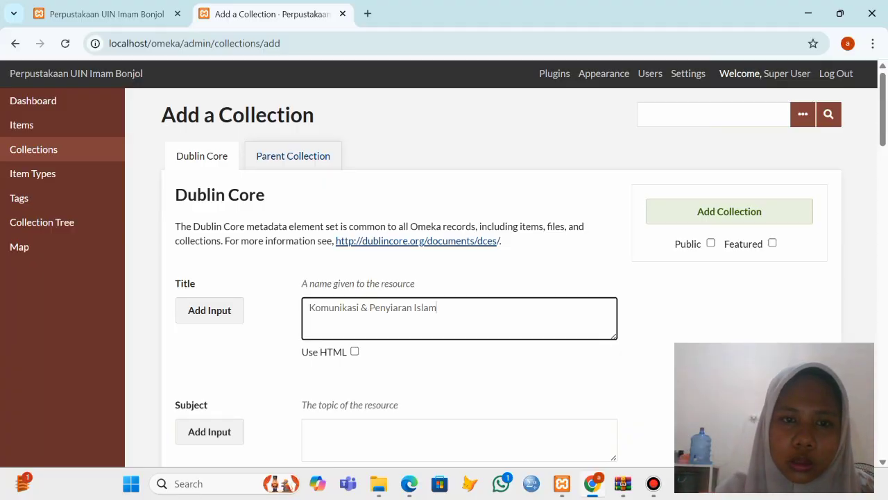
- Nest the collection under Fakultas Dakwah & Ilmu Komunikasi, make it public, and save it
{"action": "left_click", "coordinate": [293, 156]}
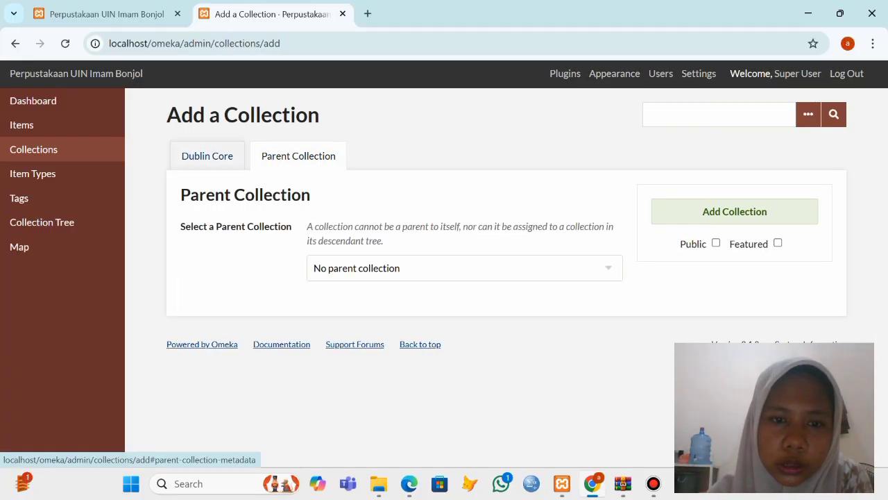
{"action": "left_click", "coordinate": [465, 268]}
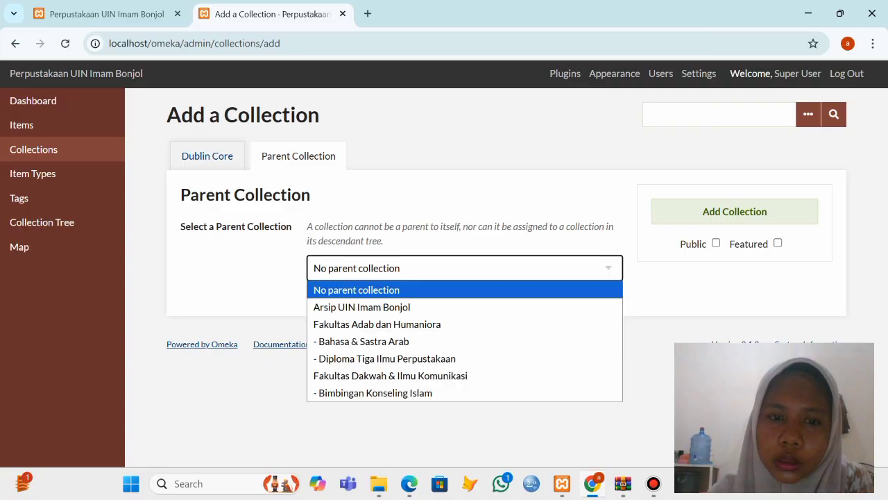
{"action": "key", "text": "Down"}
{"action": "key", "text": "Down"}
{"action": "key", "text": "Down"}
{"action": "key", "text": "Down"}
{"action": "key", "text": "Down"}
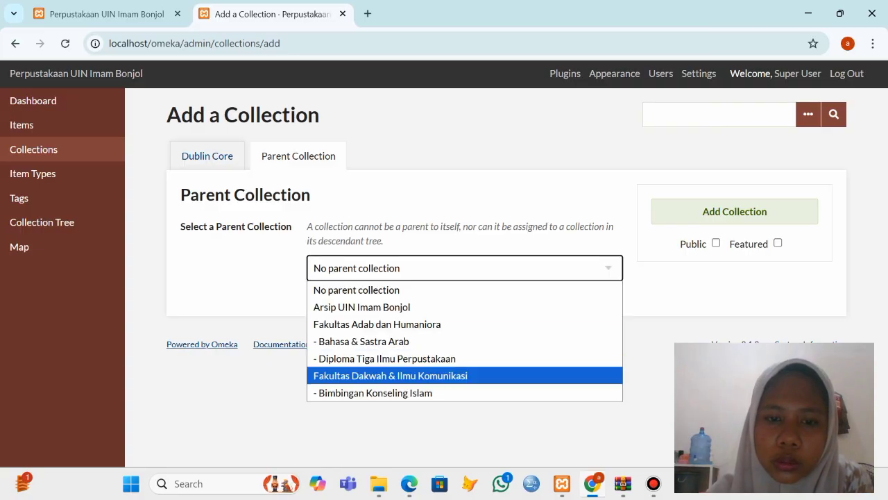
{"action": "key", "text": "Return"}
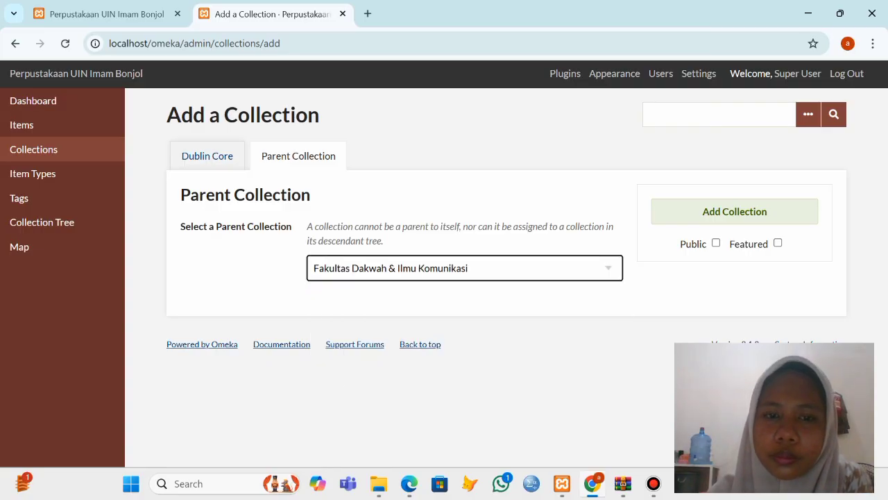
{"action": "left_click", "coordinate": [716, 243]}
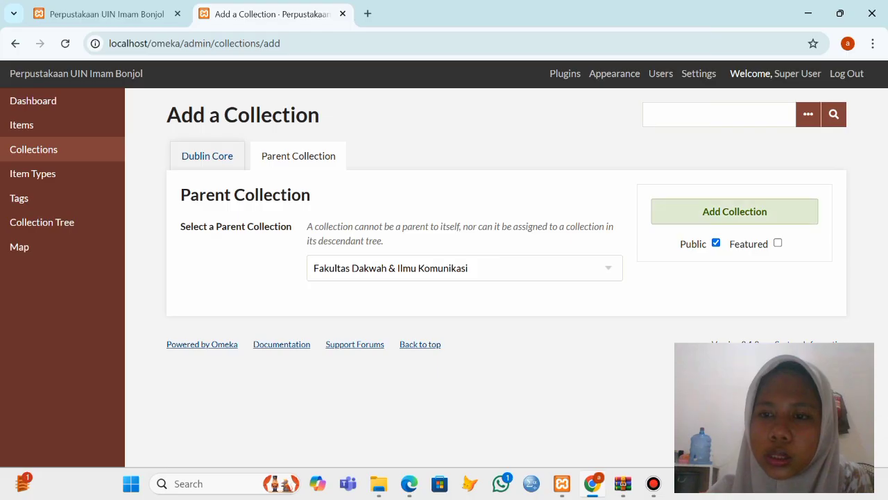
{"action": "left_click", "coordinate": [735, 211]}
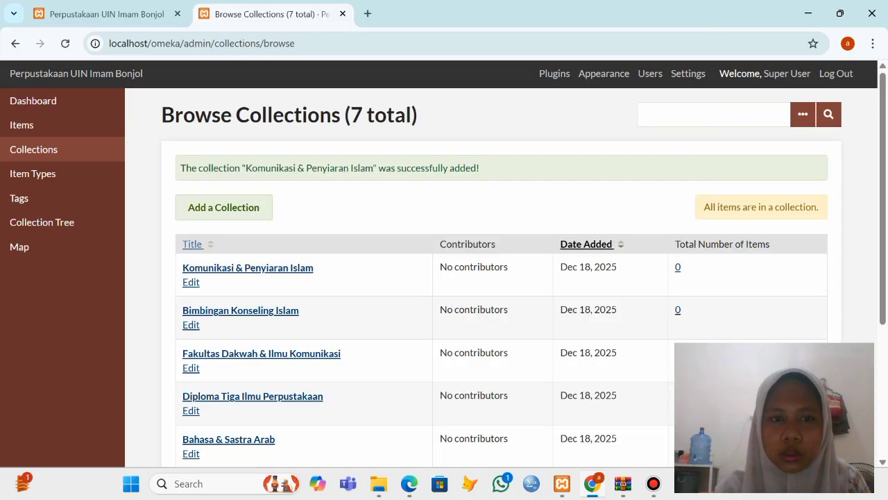
- Check the saved collections against the reference tree PDF, then open the Items list
{"action": "scroll", "coordinate": [299, 263], "scroll_direction": "down", "scroll_amount": 3}
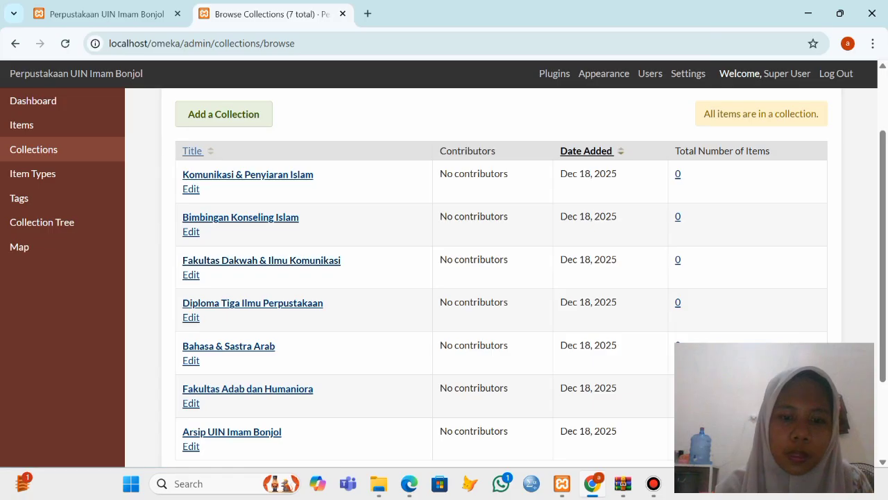
{"action": "mouse_move", "coordinate": [410, 484]}
{"action": "left_click", "coordinate": [410, 434]}
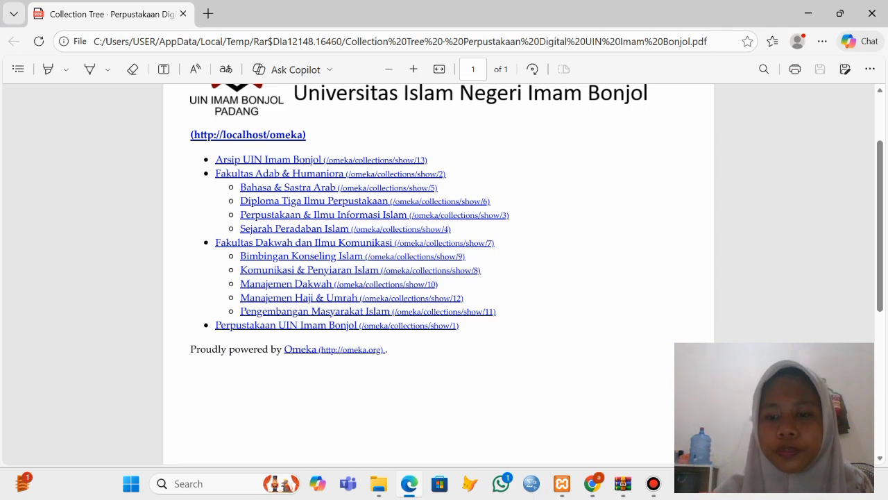
{"action": "key", "text": "alt+Tab"}
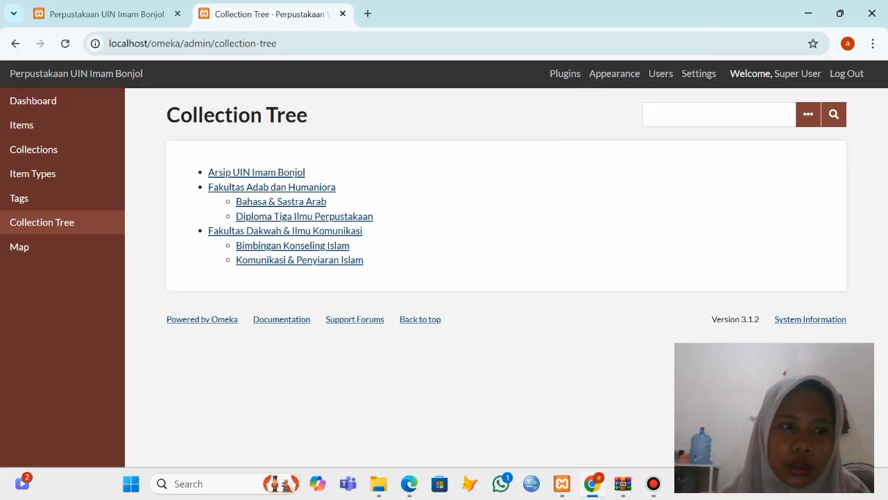
{"action": "left_click", "coordinate": [22, 125]}
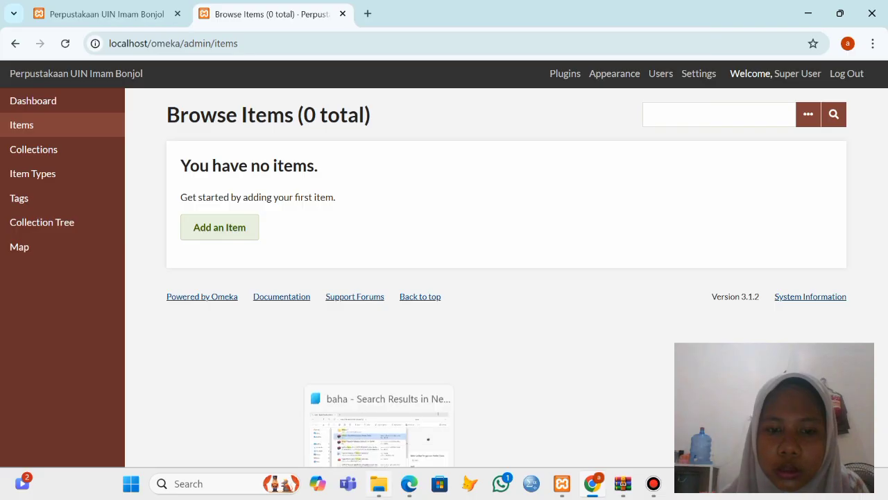
- Open the Omeka training materials archive in WinRAR, dismiss the licence reminder, then close it
{"action": "left_click", "coordinate": [379, 484]}
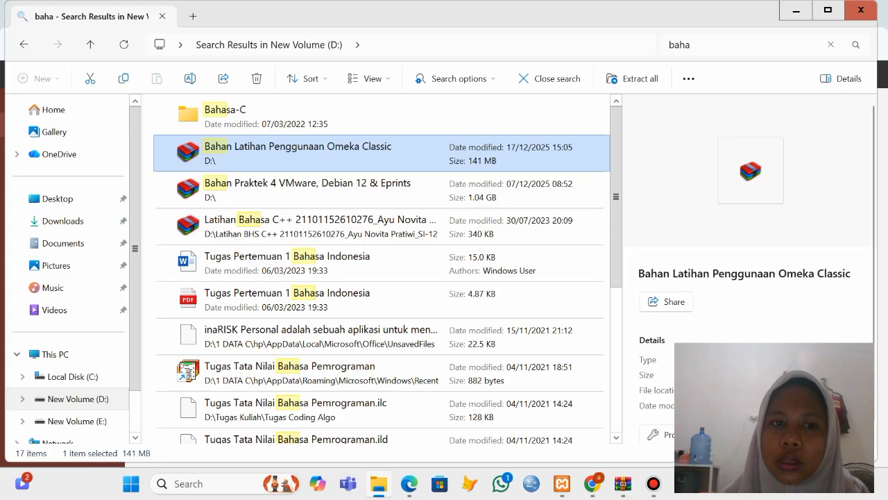
{"action": "key", "text": "Return"}
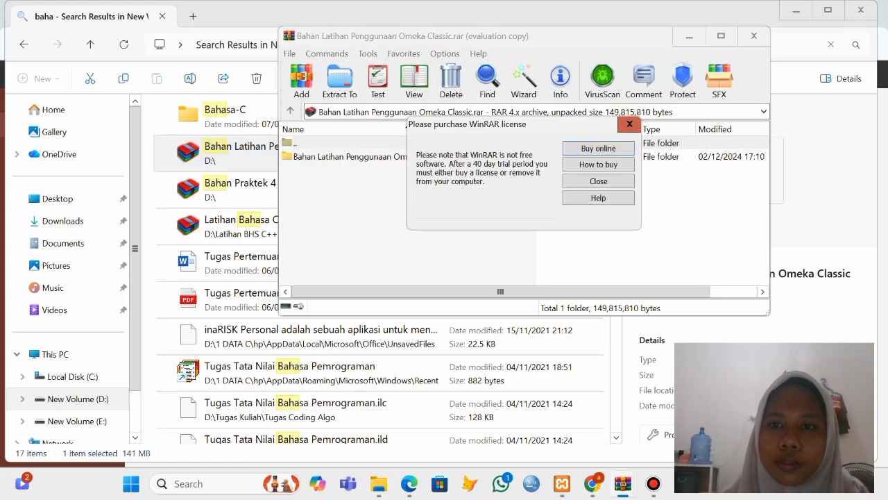
{"action": "left_click", "coordinate": [630, 123]}
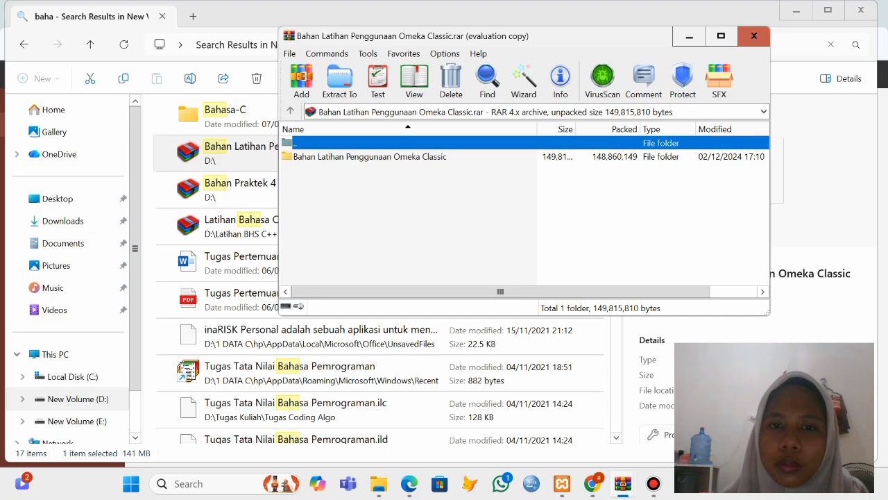
{"action": "key", "text": "Return"}
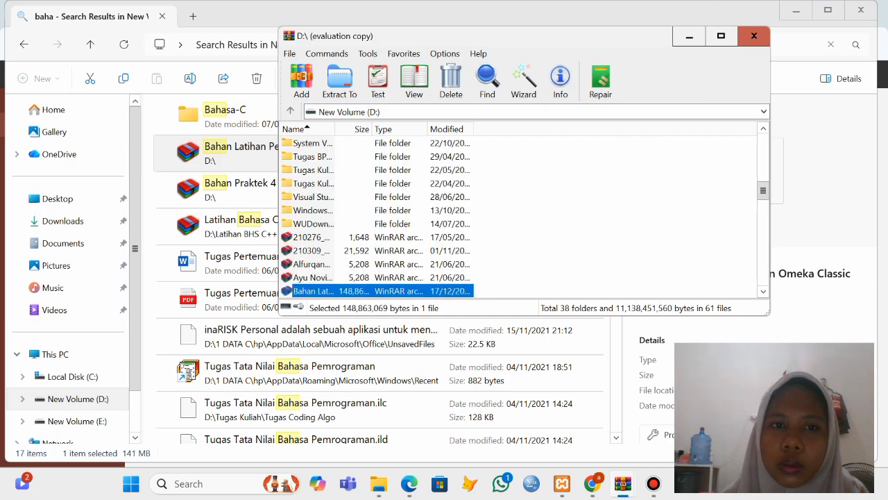
{"action": "left_click", "coordinate": [290, 111]}
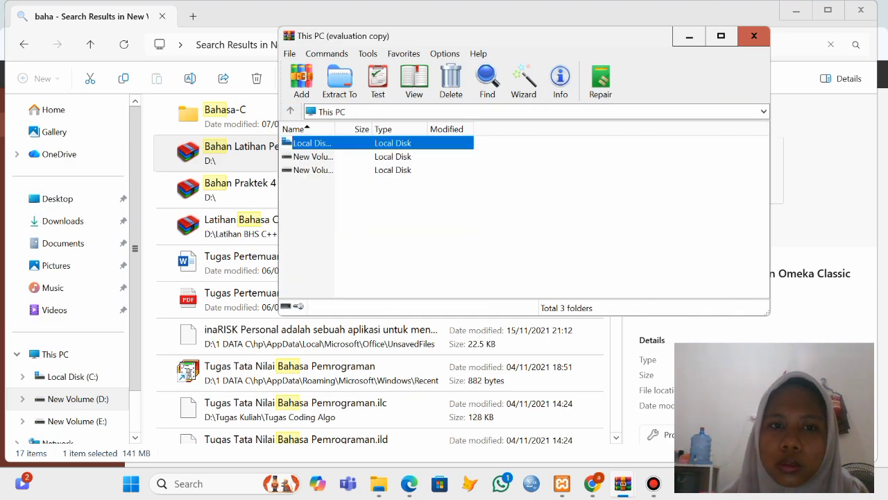
{"action": "left_click", "coordinate": [754, 35]}
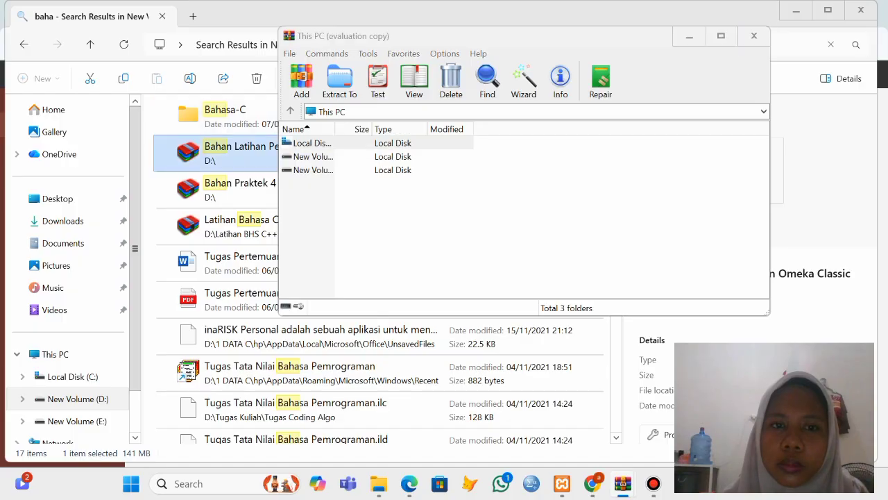
- Reopen the archive and browse into Bahan Latihan Penggunaan Omeka Classic > File Item Digital > Photo
{"action": "double_click", "coordinate": [298, 153]}
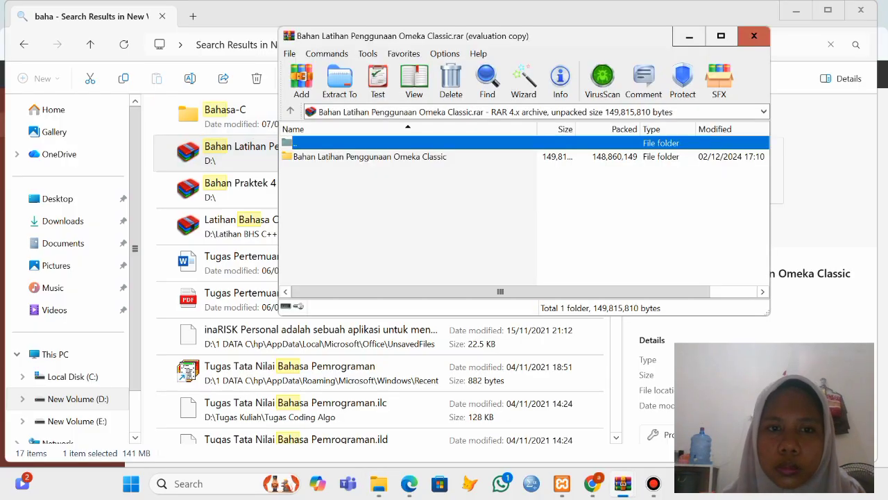
{"action": "left_click", "coordinate": [351, 156]}
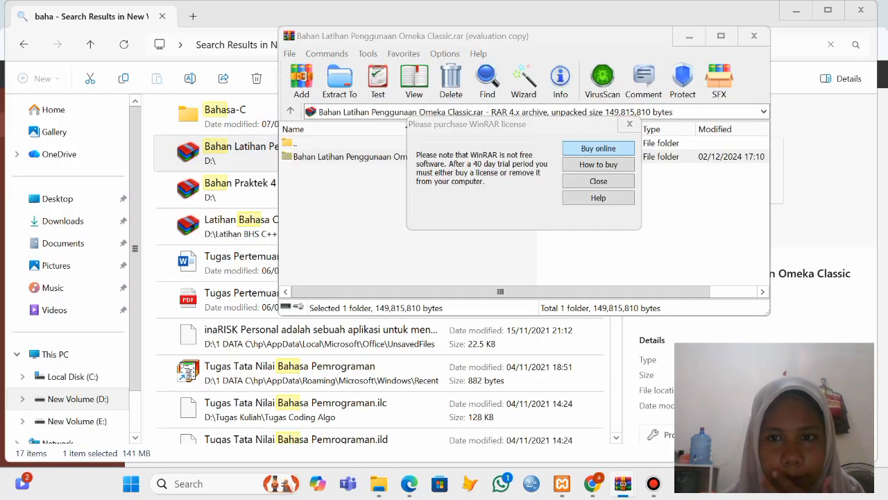
{"action": "left_click", "coordinate": [630, 124]}
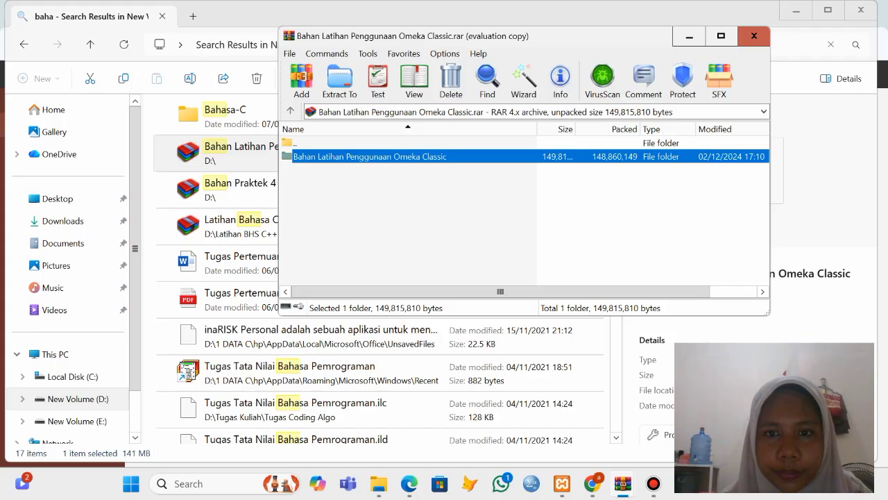
{"action": "left_click", "coordinate": [368, 157]}
{"action": "double_click", "coordinate": [287, 156]}
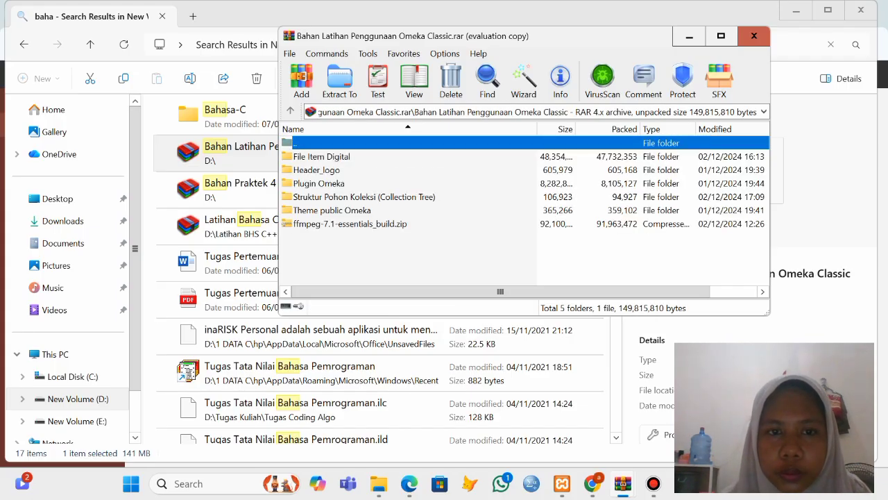
{"action": "double_click", "coordinate": [321, 156]}
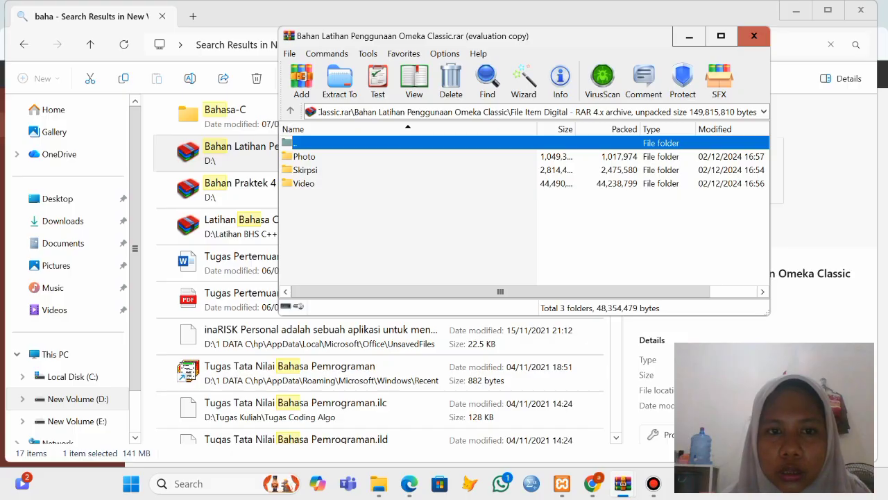
{"action": "double_click", "coordinate": [304, 157]}
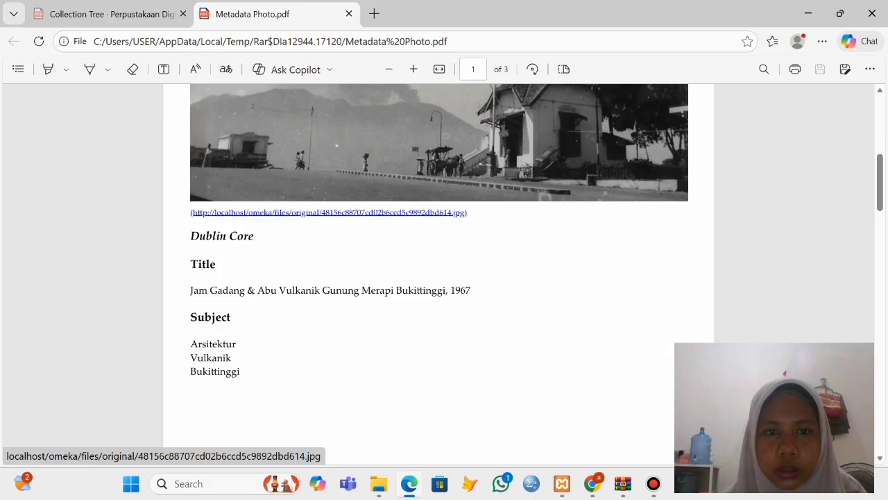
- Review the photo's Title and Subject in Metadata Photo.pdf, then start a new Omeka item
{"action": "scroll", "coordinate": [439, 209], "scroll_direction": "up", "scroll_amount": 2}
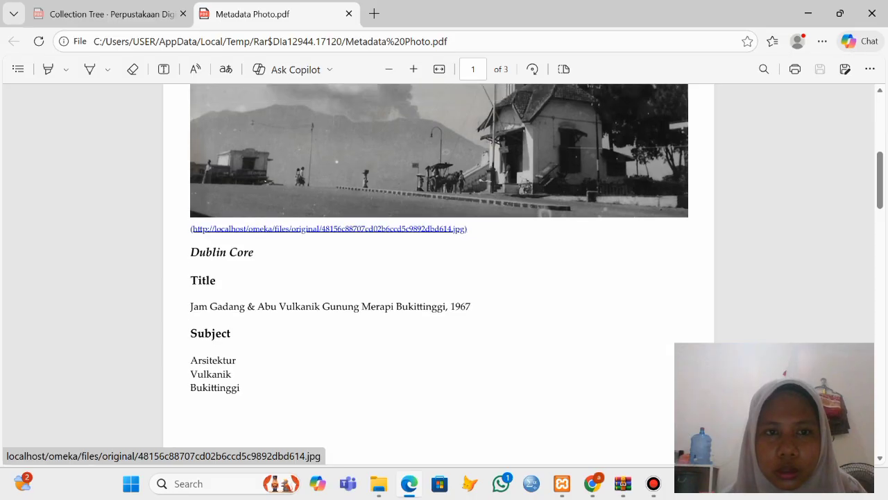
{"action": "scroll", "coordinate": [439, 264], "scroll_direction": "down", "scroll_amount": 3}
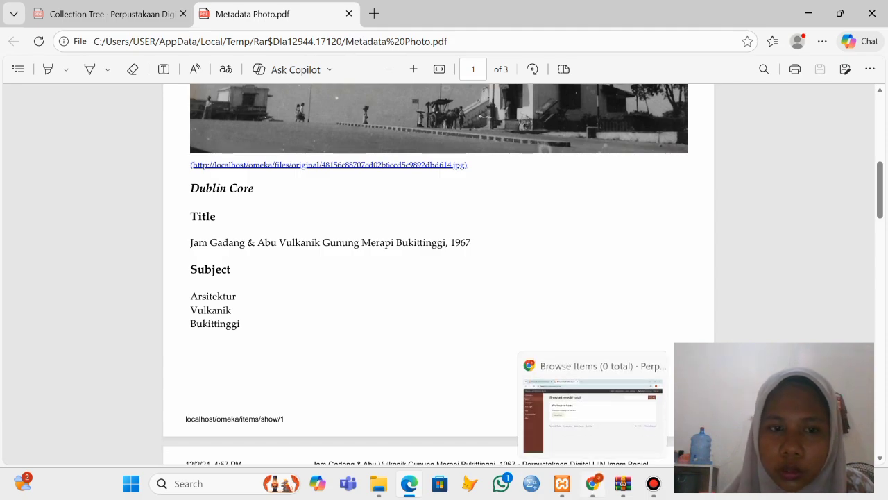
{"action": "left_click", "coordinate": [592, 484]}
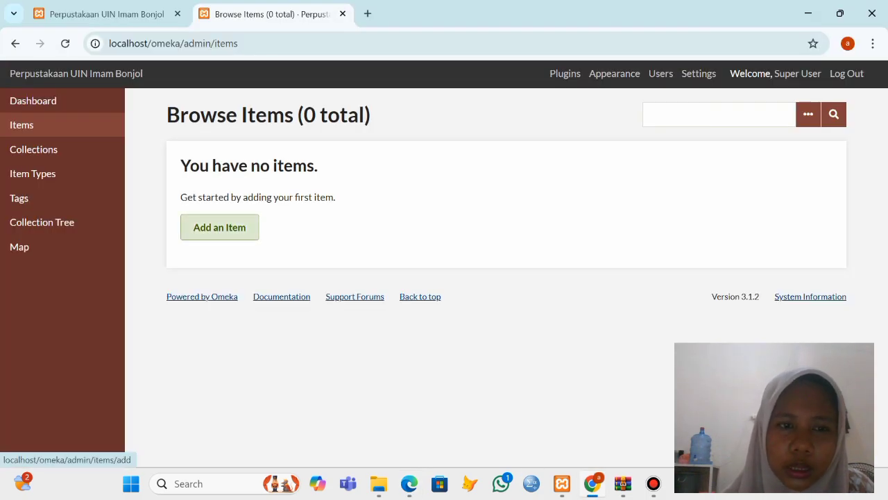
{"action": "left_click", "coordinate": [219, 227]}
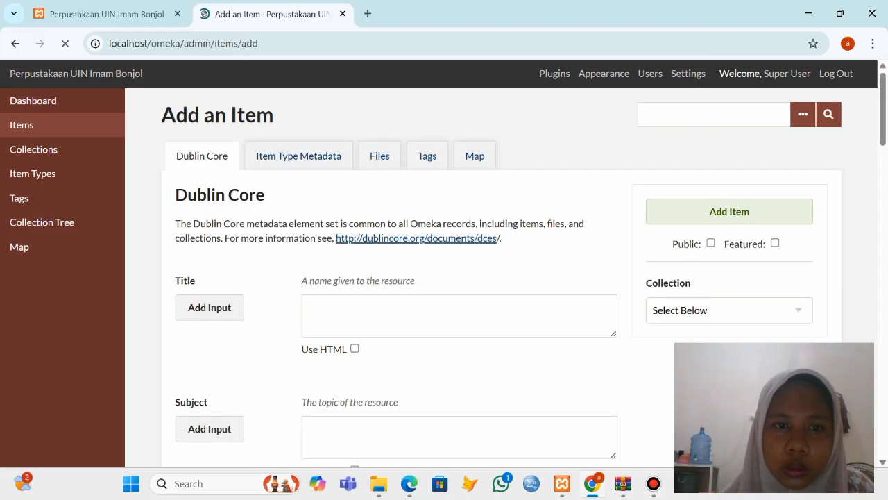
- Copy the Jam Gadang photo title from Metadata Photo.pdf into the item's Title field
{"action": "left_click", "coordinate": [459, 316]}
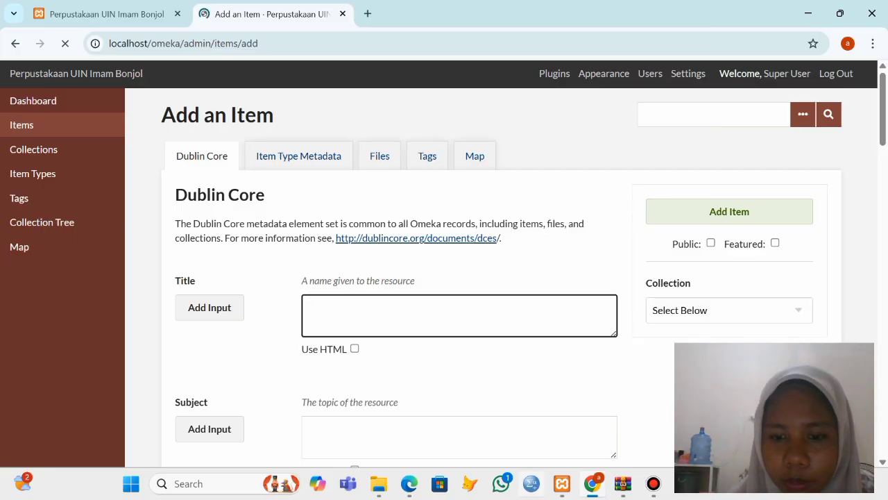
{"action": "mouse_move", "coordinate": [409, 484]}
{"action": "left_click", "coordinate": [410, 438]}
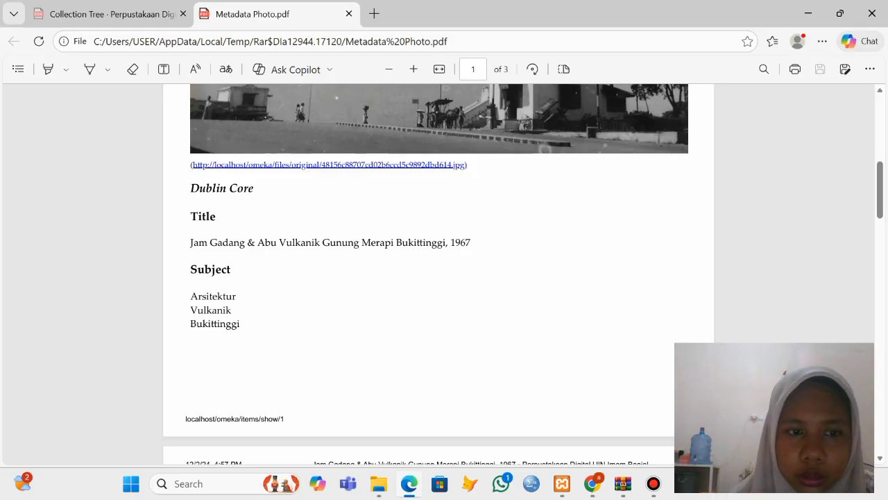
{"action": "left_click_drag", "start_coordinate": [191, 242], "coordinate": [471, 242]}
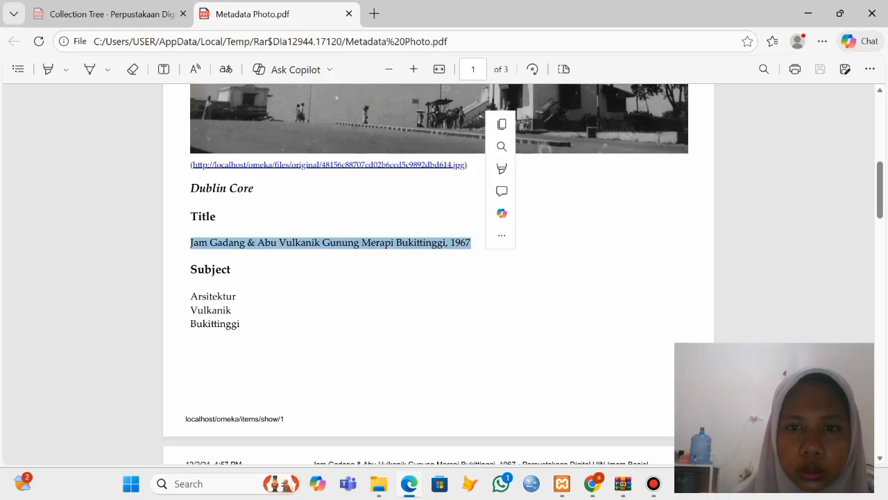
{"action": "right_click", "coordinate": [476, 242]}
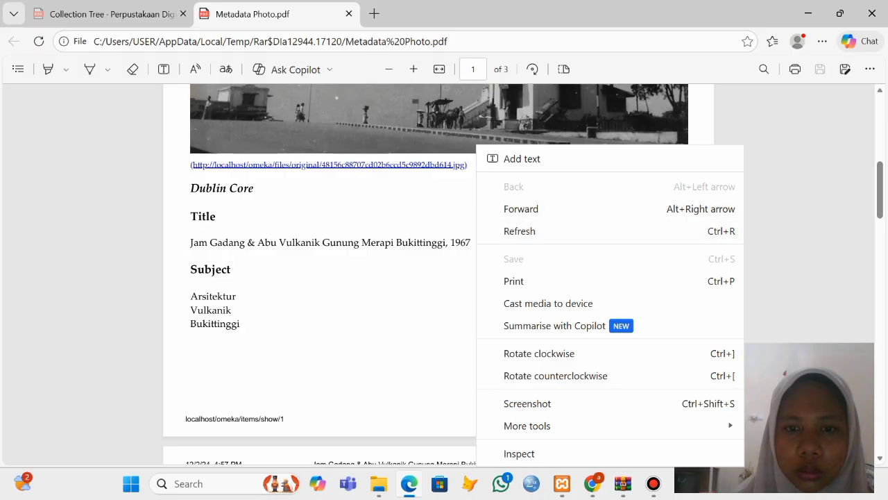
{"action": "key", "text": "Escape"}
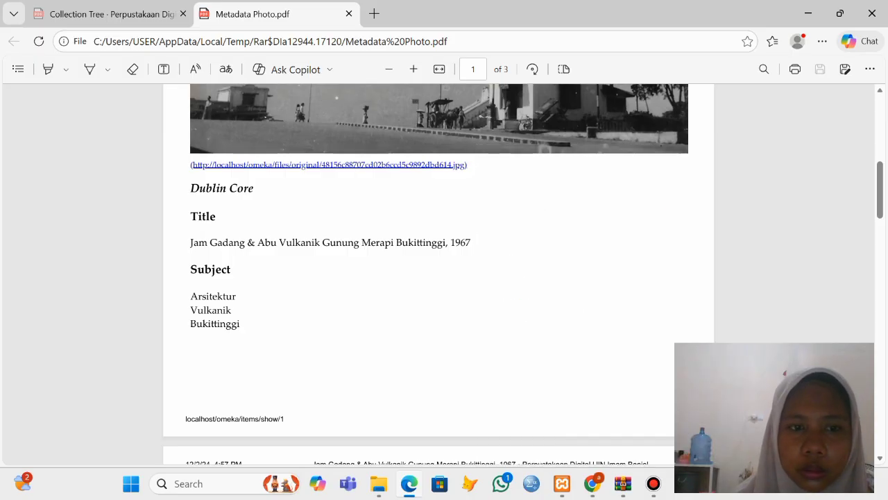
{"action": "left_click_drag", "start_coordinate": [190, 242], "coordinate": [471, 242]}
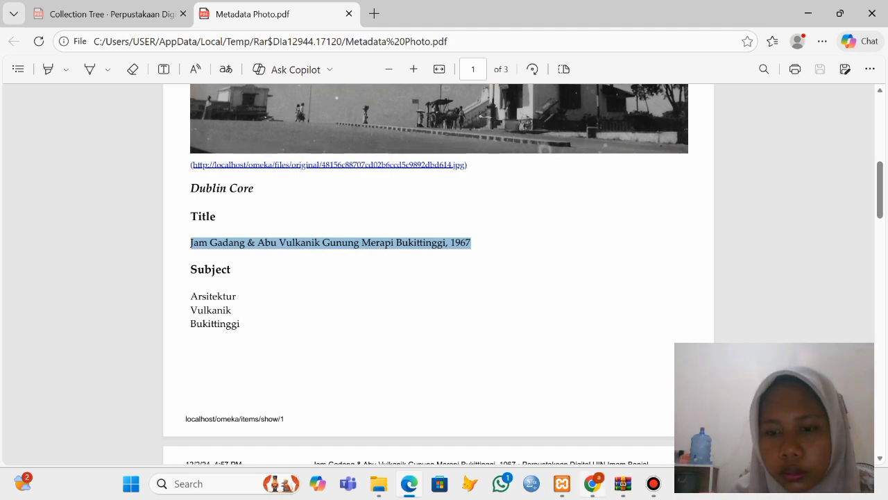
{"action": "left_click", "coordinate": [593, 484]}
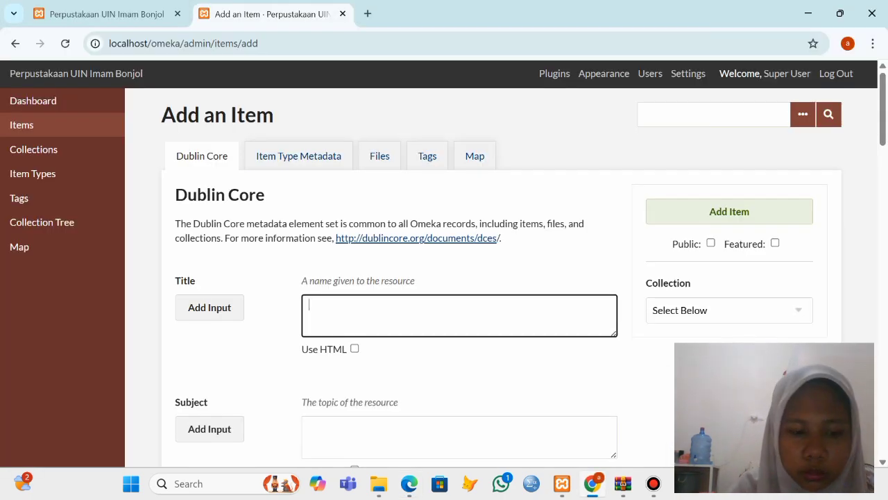
{"action": "type", "text": "Jam Gadang & Abu Vulkanik Gunung Merapi Buki inggi, 1967"}
- Copy the subject term Arsitektur from the PDF into the item's Subject field
{"action": "scroll", "coordinate": [458, 277], "scroll_direction": "down", "scroll_amount": 3}
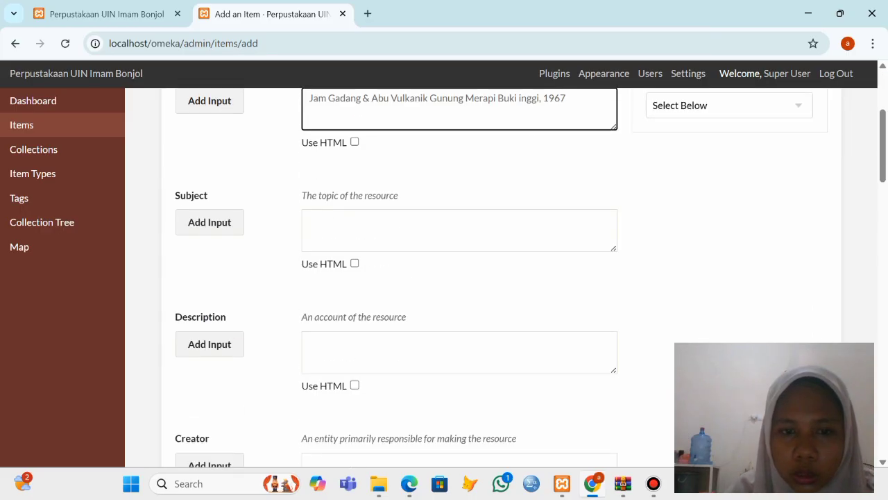
{"action": "left_click", "coordinate": [359, 231]}
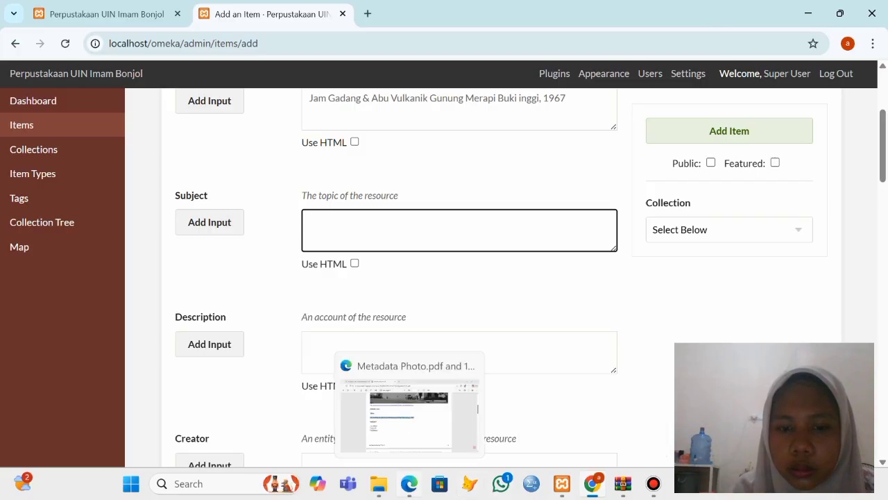
{"action": "left_click", "coordinate": [409, 483]}
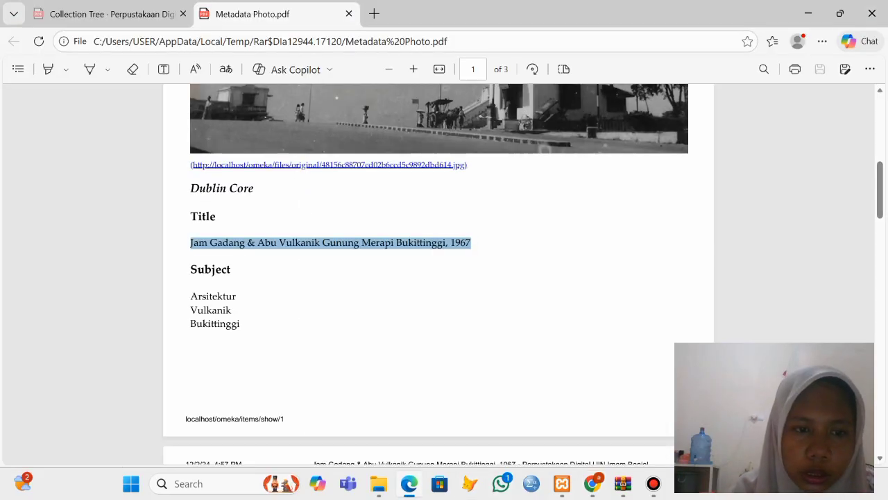
{"action": "left_click_drag", "start_coordinate": [190, 296], "coordinate": [233, 297]}
{"action": "left_click", "coordinate": [234, 296]}
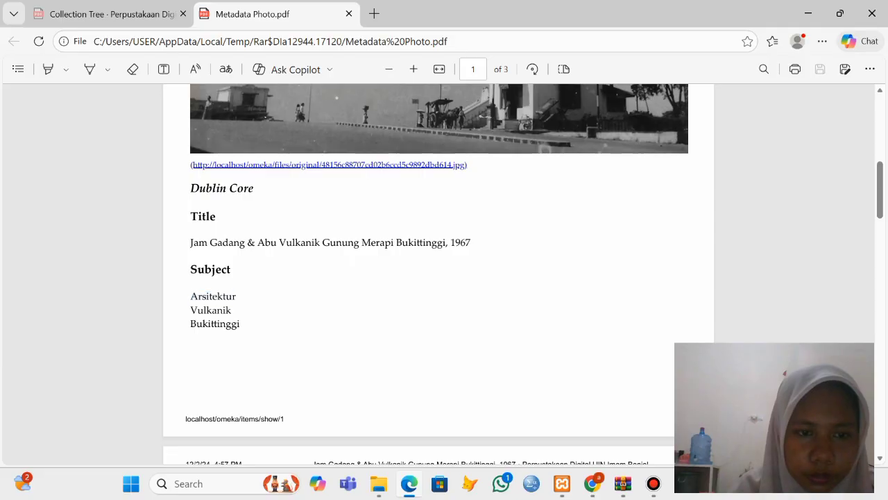
{"action": "left_click_drag", "start_coordinate": [190, 296], "coordinate": [233, 296]}
{"action": "key", "text": "ctrl+c"}
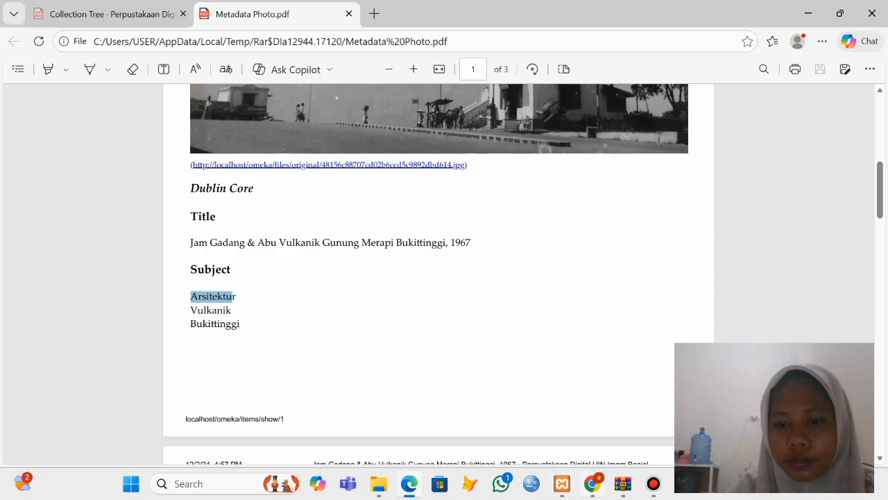
{"action": "left_click", "coordinate": [593, 484]}
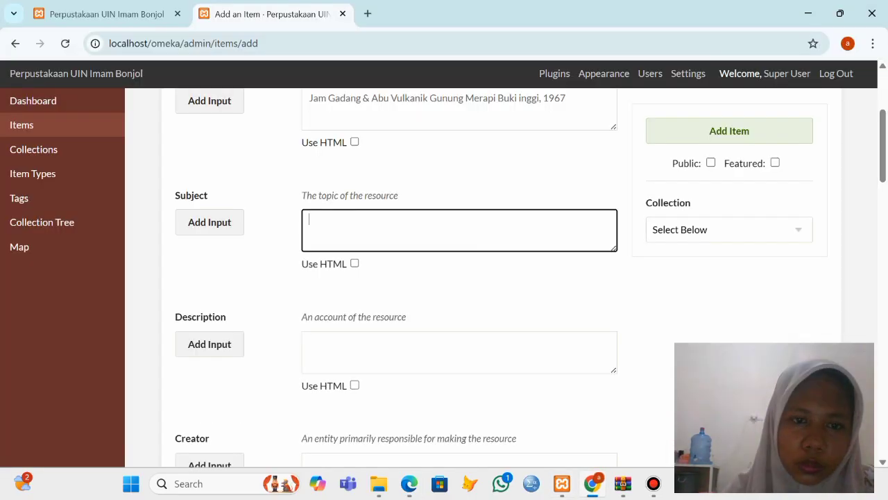
{"action": "key", "text": "ctrl+v"}
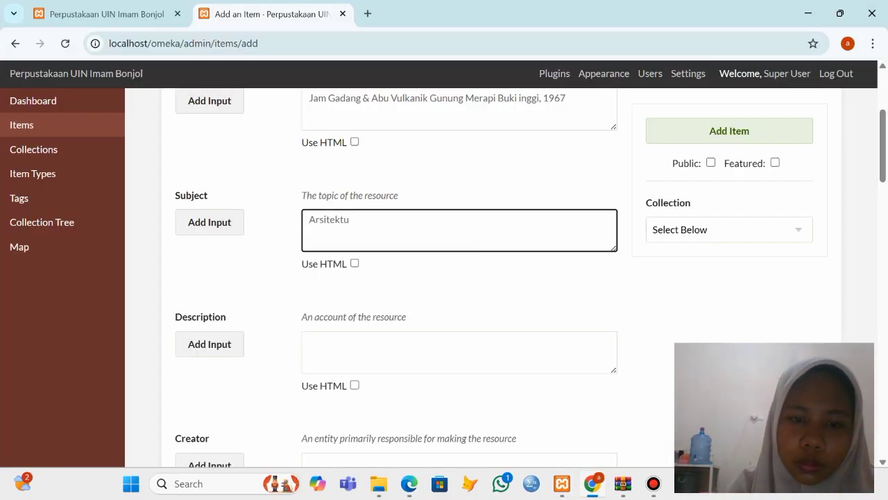
{"action": "type", "text": "r"}
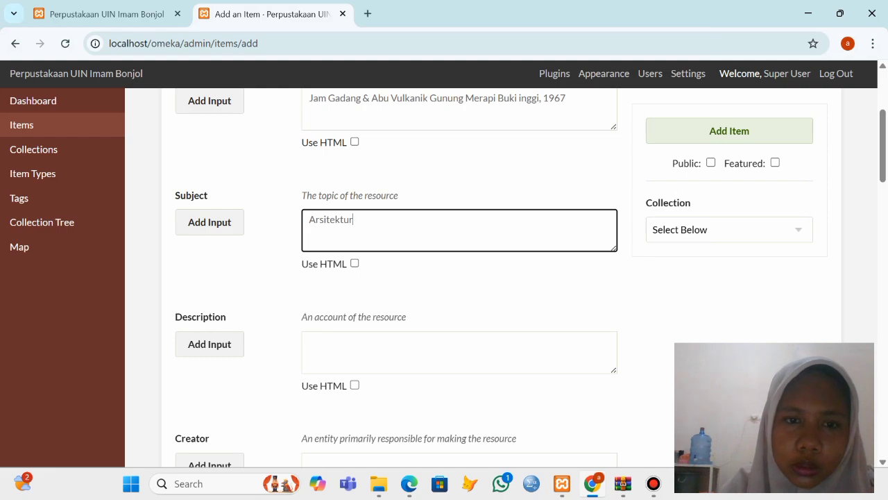
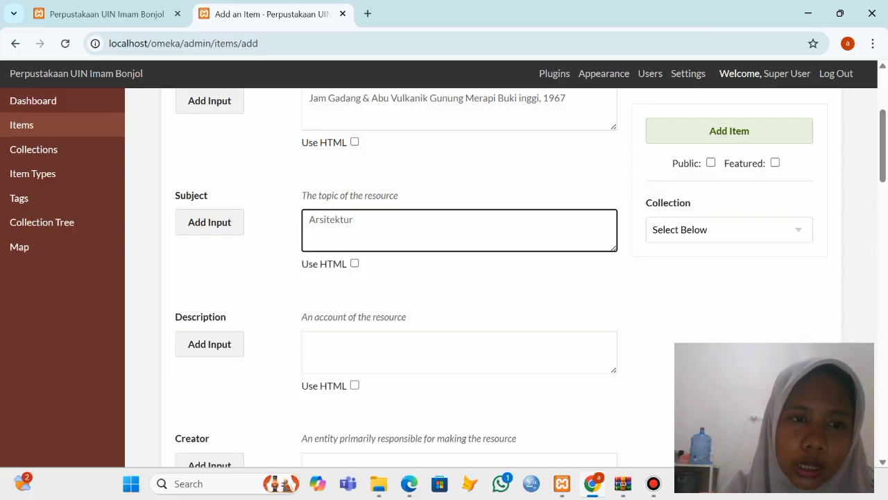
- Add a second Subject entry reading Vulkanik, checking the metadata PDF
{"action": "key", "text": "alt+Tab"}
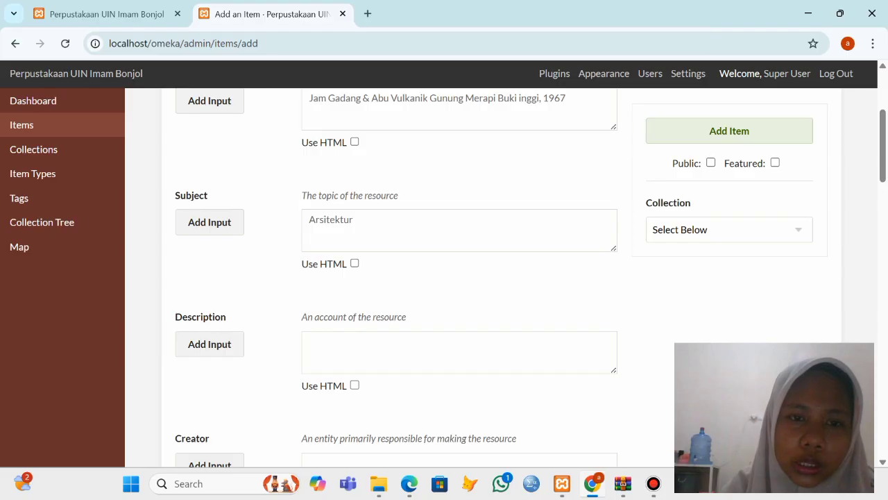
{"action": "left_click", "coordinate": [210, 222]}
{"action": "scroll", "coordinate": [459, 277], "scroll_direction": "down", "scroll_amount": 2}
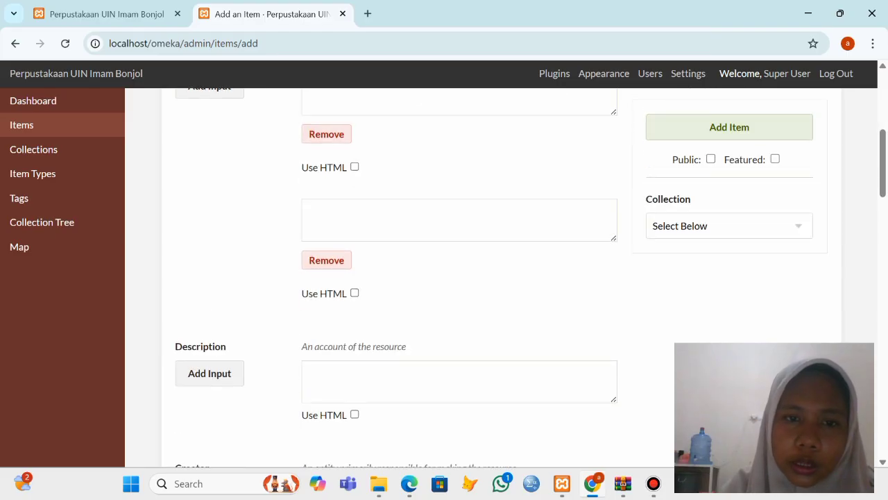
{"action": "left_click", "coordinate": [460, 220]}
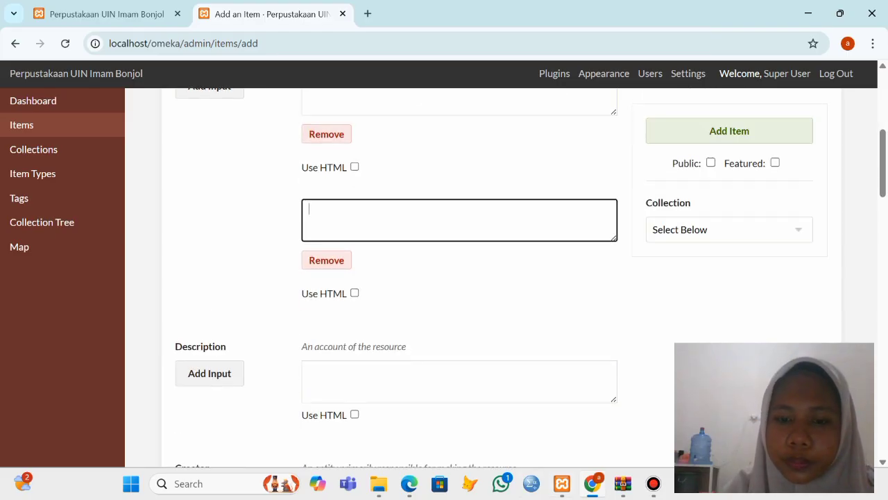
{"action": "left_click", "coordinate": [409, 484]}
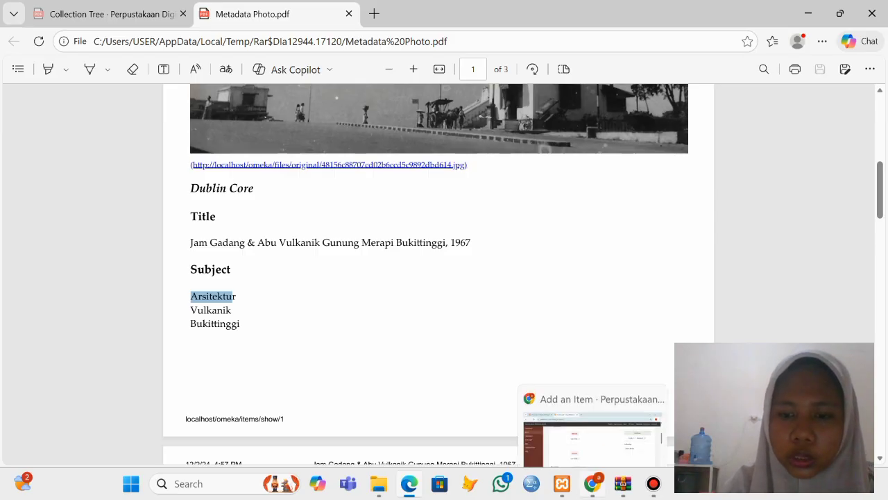
{"action": "left_click", "coordinate": [593, 484]}
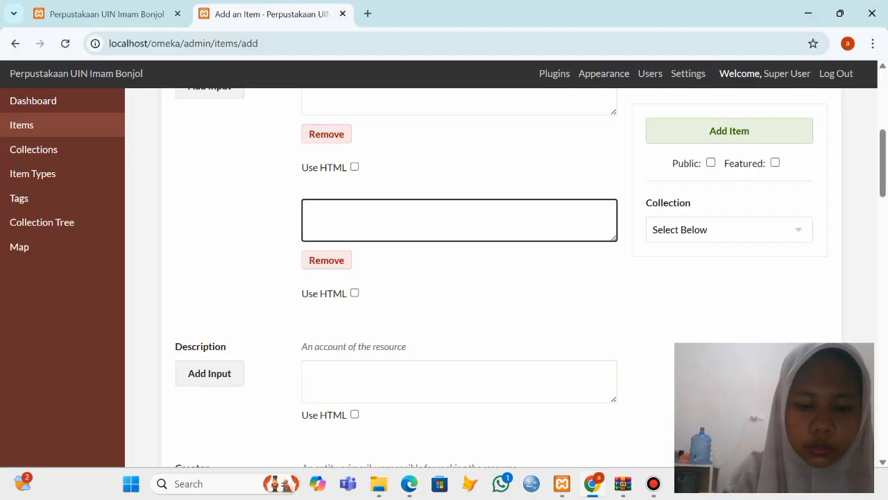
{"action": "type", "text": "Vulkanik"}
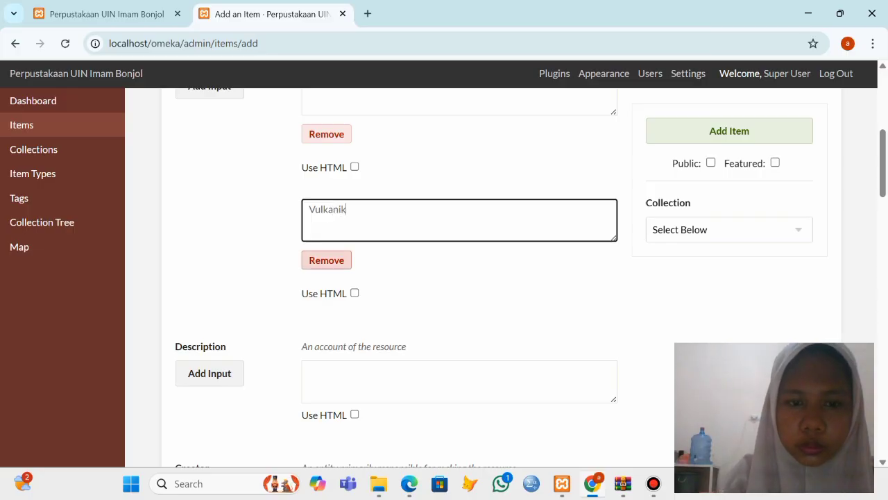
- Add a third Subject entry reading Bukittinggi
{"action": "scroll", "coordinate": [459, 278], "scroll_direction": "up", "scroll_amount": 1}
{"action": "scroll", "coordinate": [460, 278], "scroll_direction": "up", "scroll_amount": 1}
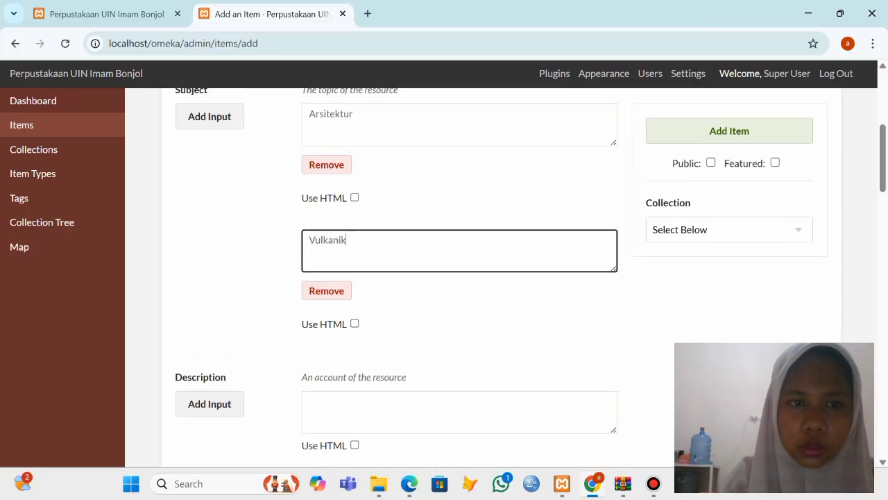
{"action": "left_click", "coordinate": [209, 116]}
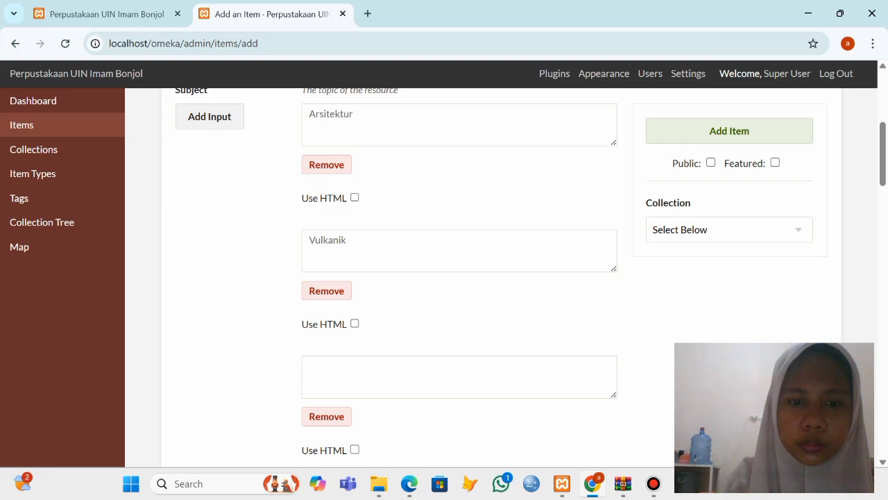
{"action": "scroll", "coordinate": [459, 278], "scroll_direction": "down", "scroll_amount": 2}
{"action": "left_click", "coordinate": [460, 226]}
{"action": "type", "text": "B"}
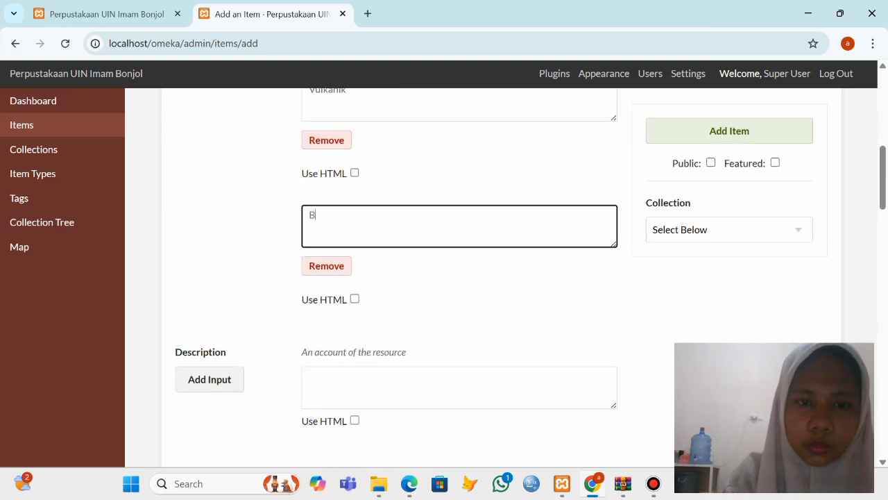
{"action": "type", "text": "ukittinggi"}
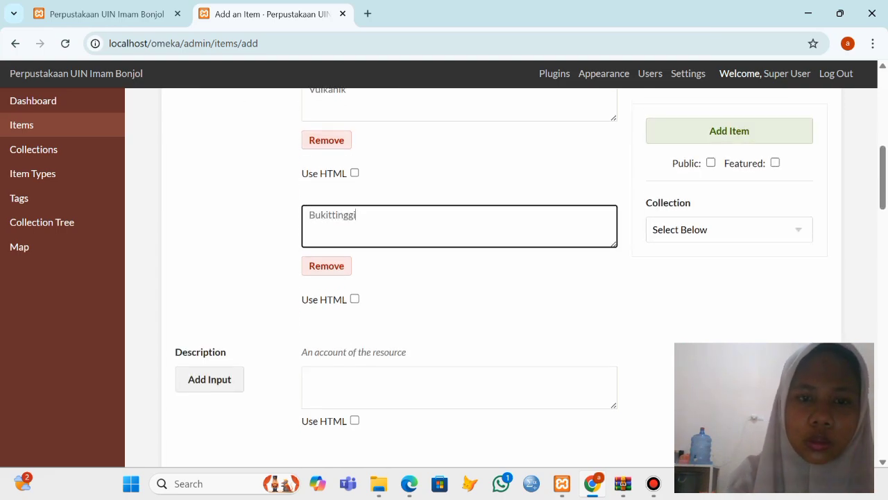
{"action": "scroll", "coordinate": [460, 278], "scroll_direction": "down", "scroll_amount": 2}
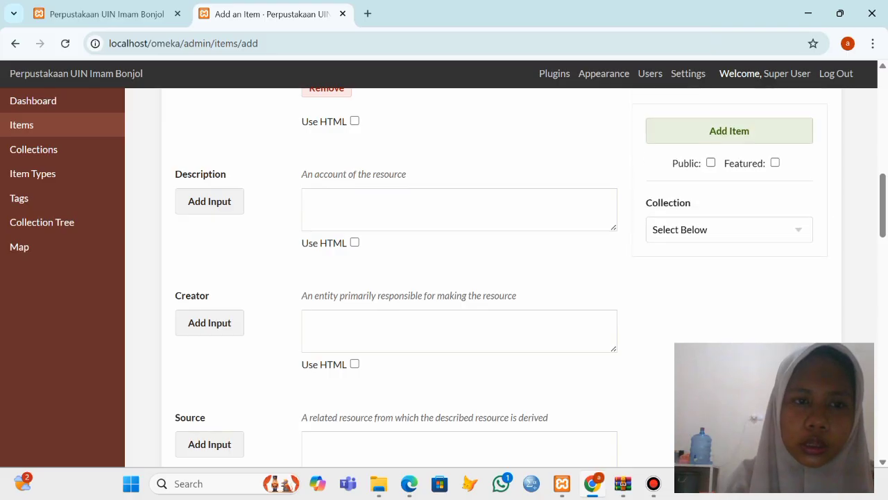
- Paste the metadata PDF's Description paragraph into the item's Description field
{"action": "left_click", "coordinate": [459, 209]}
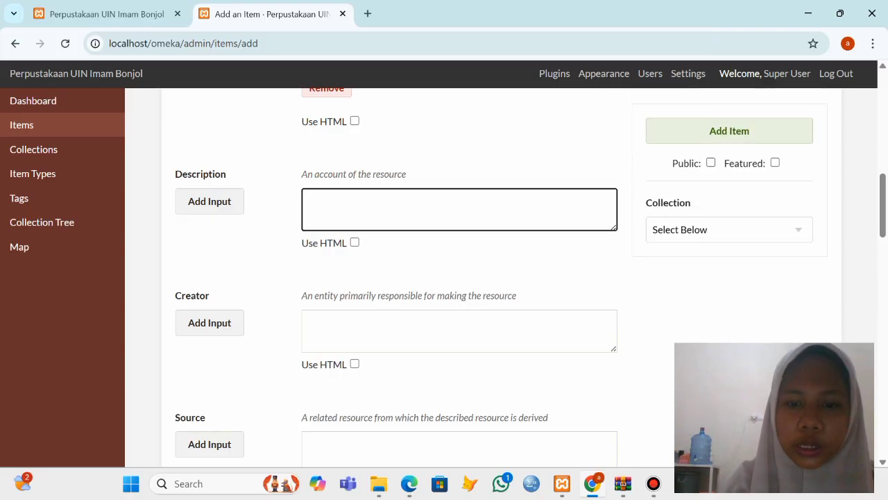
{"action": "left_click", "coordinate": [409, 484]}
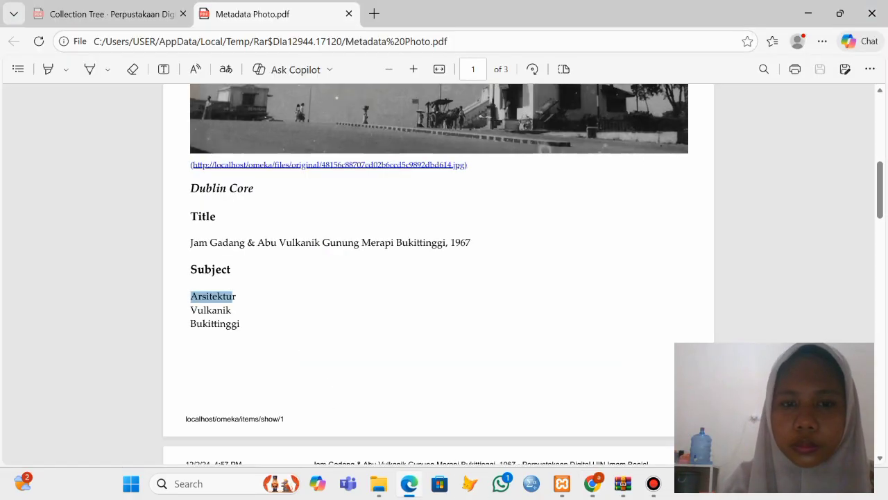
{"action": "scroll", "coordinate": [438, 274], "scroll_direction": "down", "scroll_amount": 5}
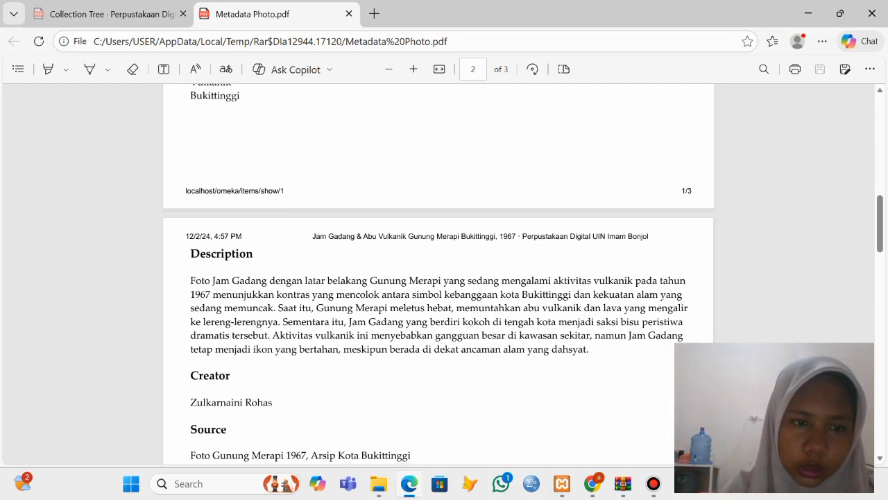
{"action": "left_click_drag", "start_coordinate": [190, 281], "coordinate": [590, 349]}
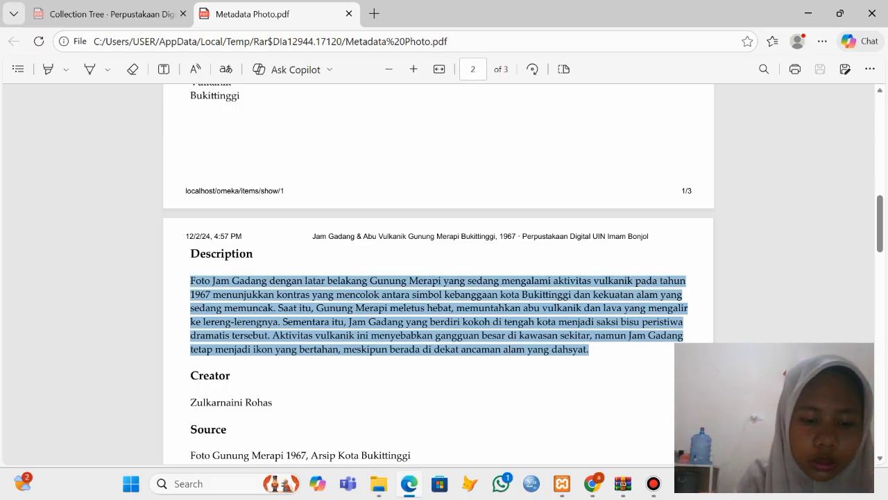
{"action": "mouse_move", "coordinate": [592, 483]}
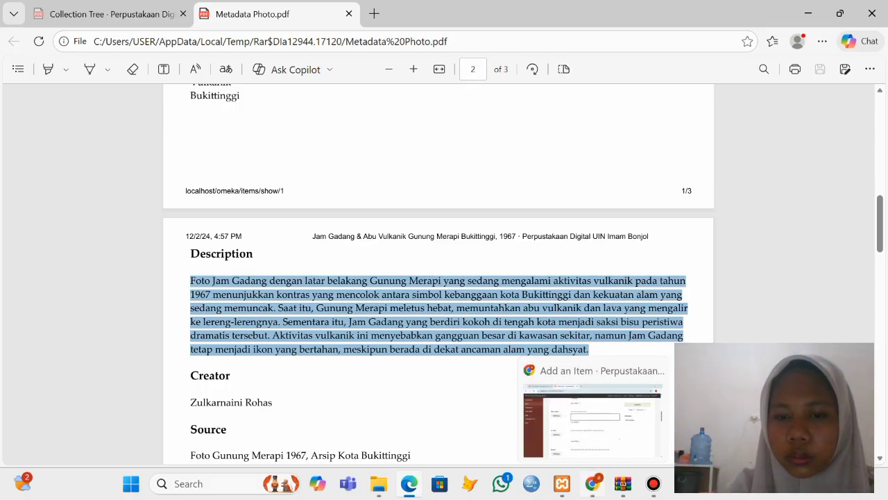
{"action": "left_click", "coordinate": [594, 420]}
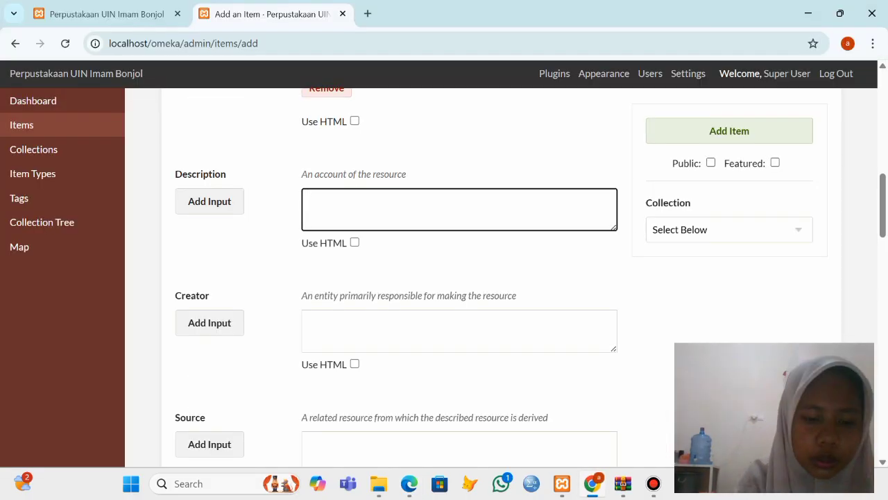
{"action": "key", "text": "ctrl+v"}
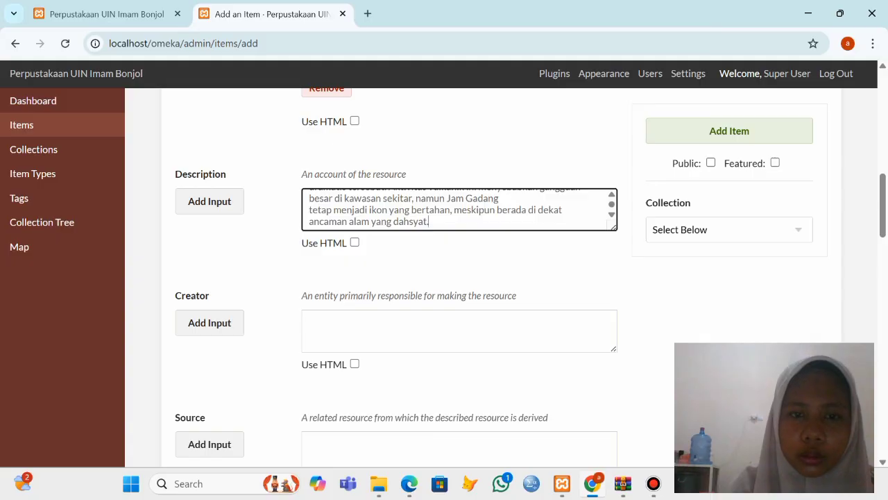
- Copy the creator's name from the PDF into the Creator field
{"action": "left_click", "coordinate": [416, 331]}
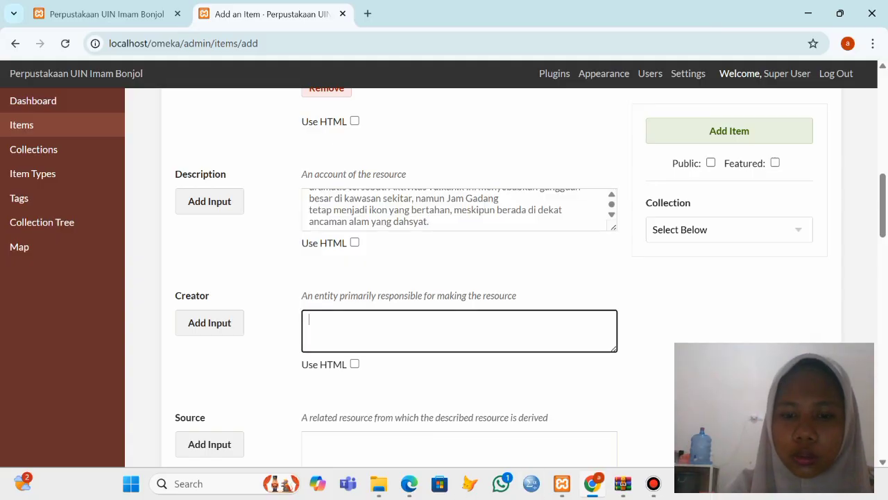
{"action": "left_click", "coordinate": [409, 483]}
{"action": "scroll", "coordinate": [437, 277], "scroll_direction": "down", "scroll_amount": 3}
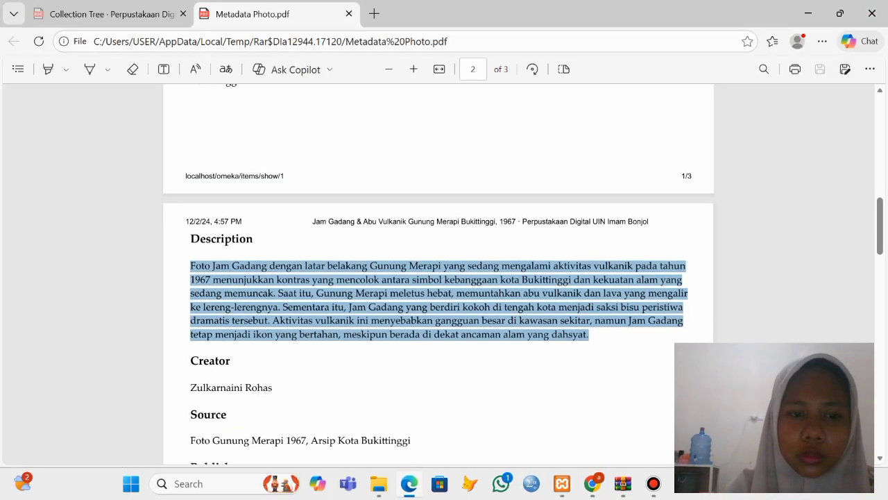
{"action": "left_click_drag", "start_coordinate": [190, 277], "coordinate": [270, 277]}
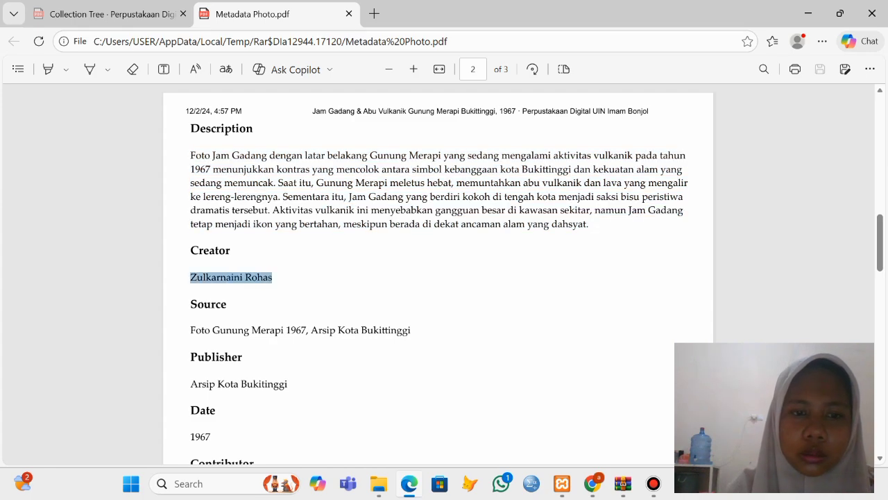
{"action": "key", "text": "ctrl+c"}
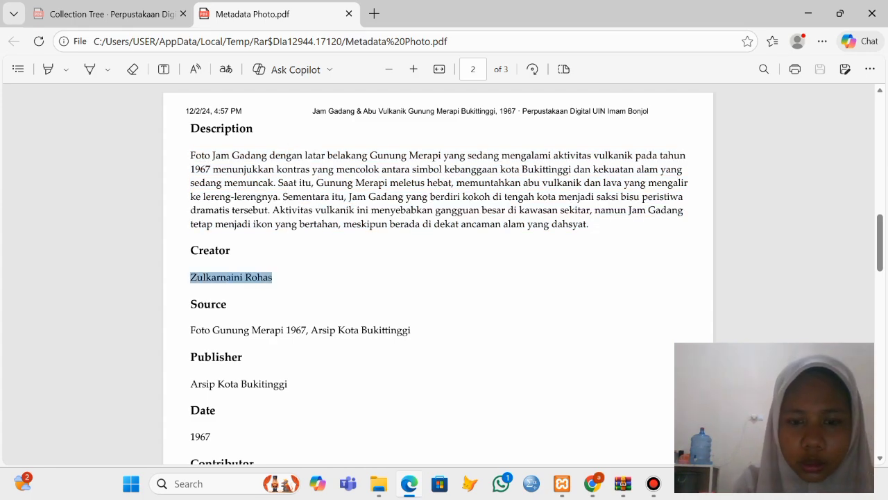
{"action": "left_click", "coordinate": [592, 484]}
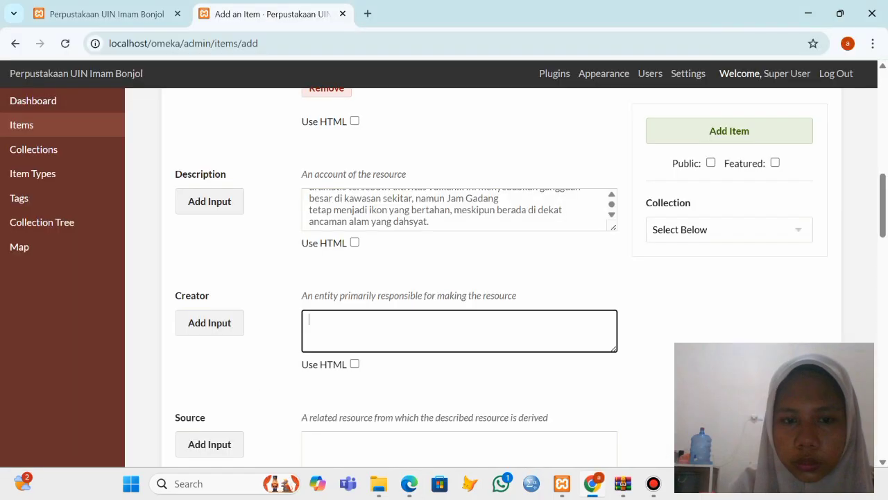
{"action": "key", "text": "ctrl+v"}
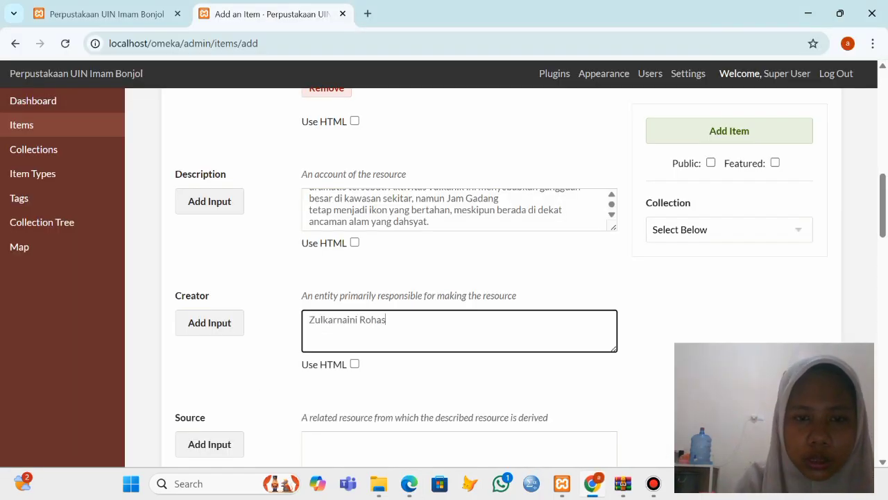
{"action": "scroll", "coordinate": [460, 302], "scroll_direction": "down", "scroll_amount": 2}
{"action": "left_click", "coordinate": [460, 302]}
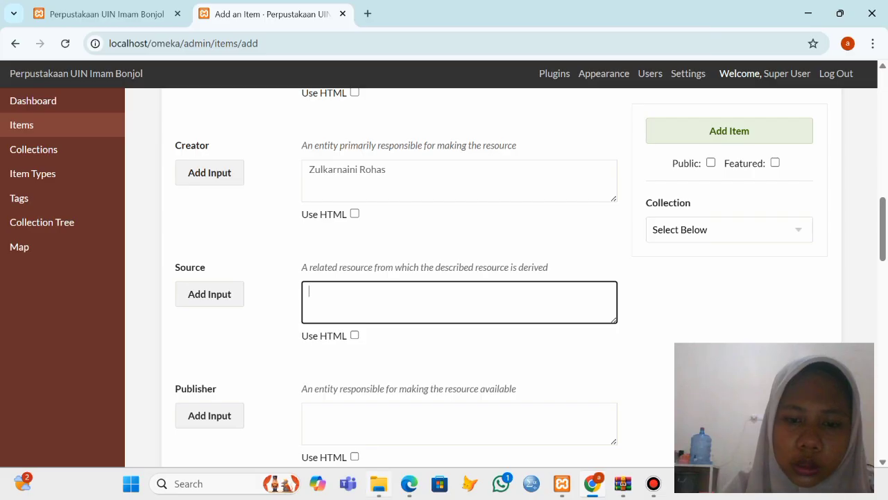
- Copy the Source line from the metadata PDF into the Source field
{"action": "left_click", "coordinate": [410, 484]}
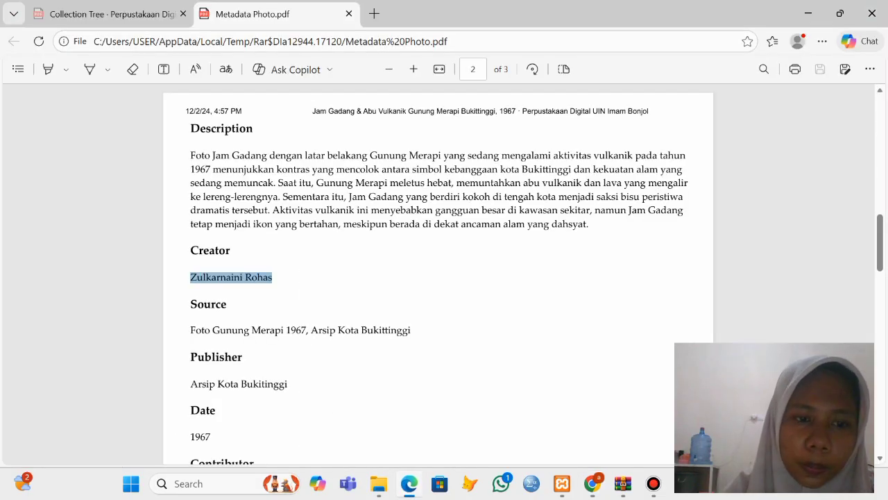
{"action": "scroll", "coordinate": [438, 278], "scroll_direction": "down", "scroll_amount": 1}
{"action": "left_click_drag", "start_coordinate": [190, 259], "coordinate": [415, 259]}
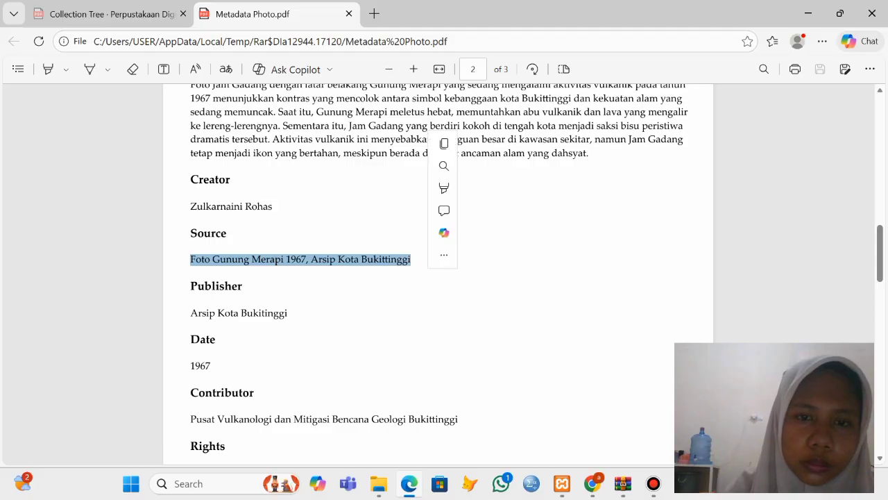
{"action": "mouse_move", "coordinate": [444, 187]}
{"action": "left_click", "coordinate": [466, 145]}
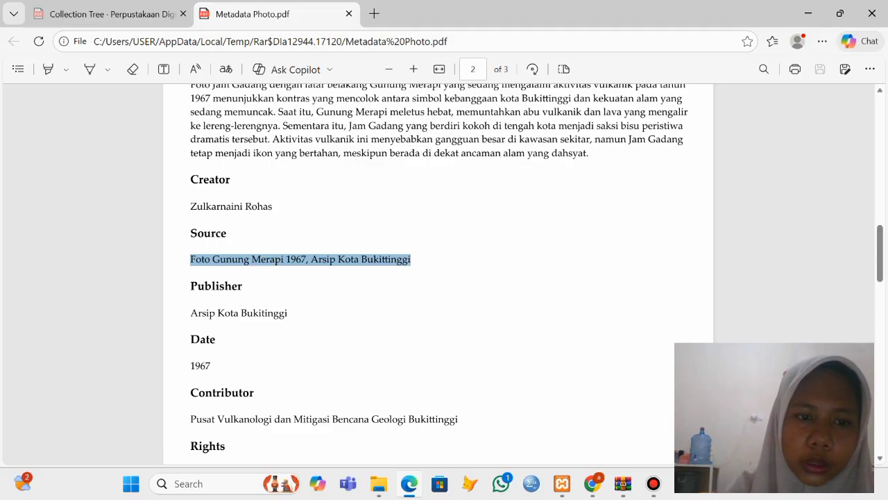
{"action": "mouse_move", "coordinate": [592, 484]}
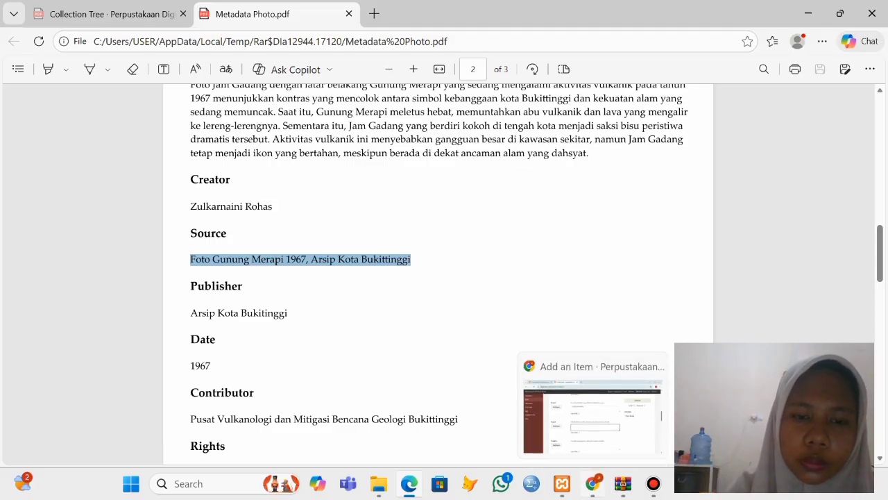
{"action": "left_click", "coordinate": [594, 417]}
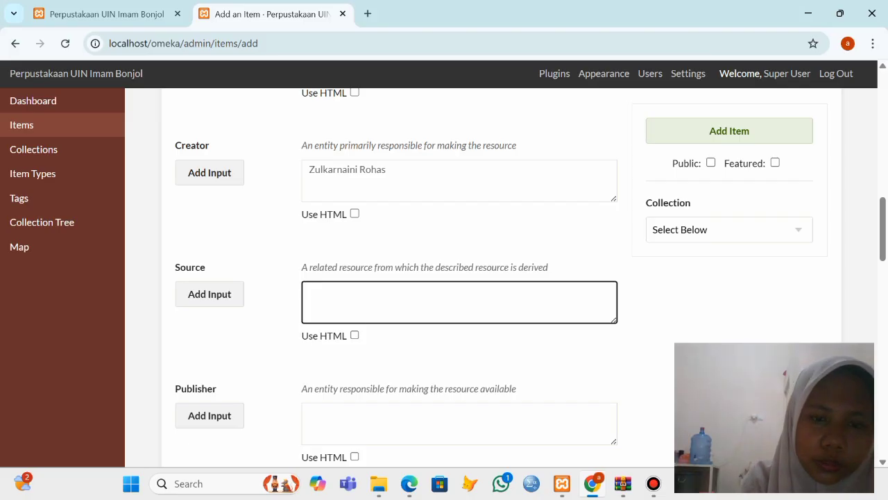
{"action": "key", "text": "ctrl+v"}
{"action": "scroll", "coordinate": [458, 278], "scroll_direction": "down", "scroll_amount": 3}
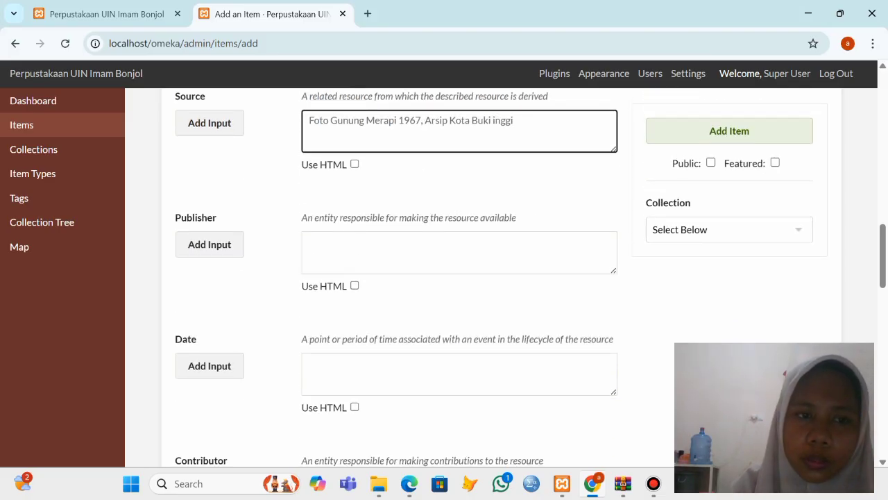
- Copy the publisher Arsip Kota Bukitinggi from the PDF into Publisher
{"action": "left_click", "coordinate": [459, 252]}
{"action": "mouse_move", "coordinate": [408, 484]}
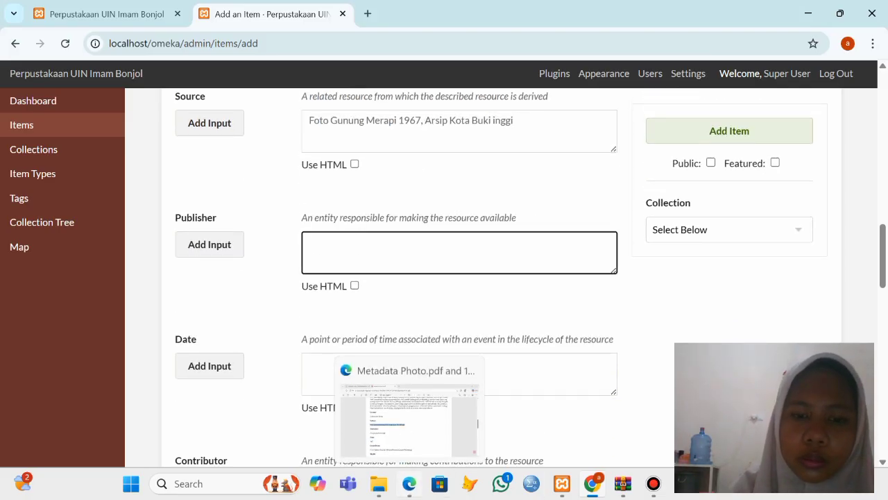
{"action": "left_click", "coordinate": [410, 416]}
{"action": "left_click_drag", "start_coordinate": [191, 312], "coordinate": [287, 313]}
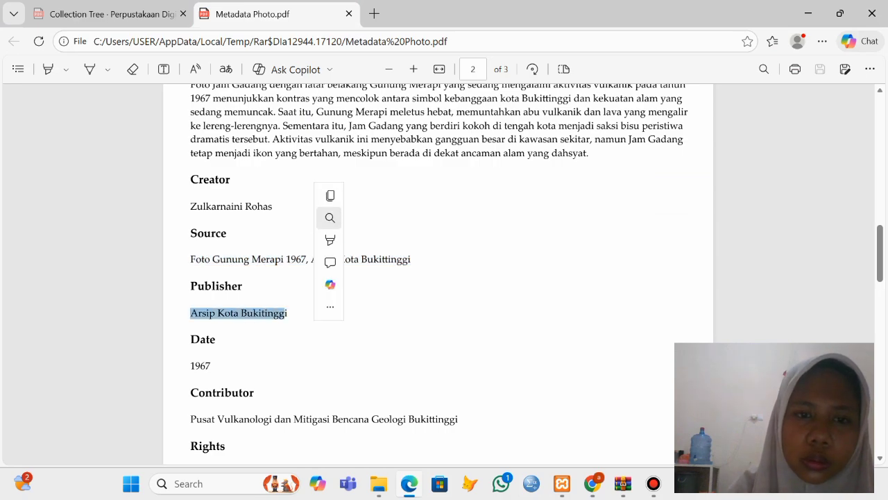
{"action": "left_click", "coordinate": [331, 196]}
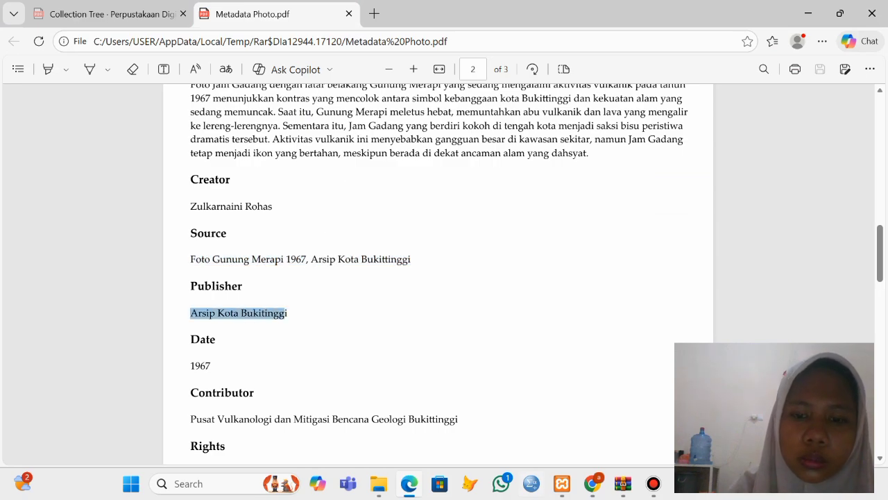
{"action": "mouse_move", "coordinate": [592, 484]}
{"action": "left_click", "coordinate": [594, 417]}
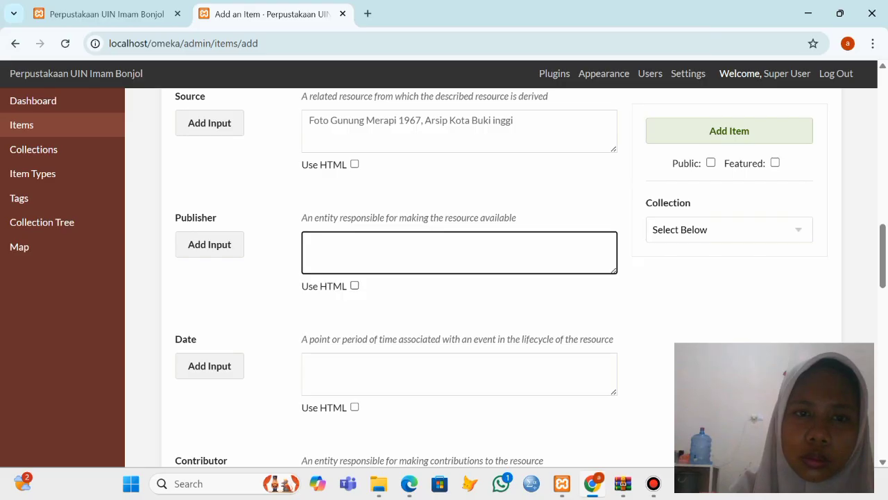
{"action": "key", "text": "ctrl+v"}
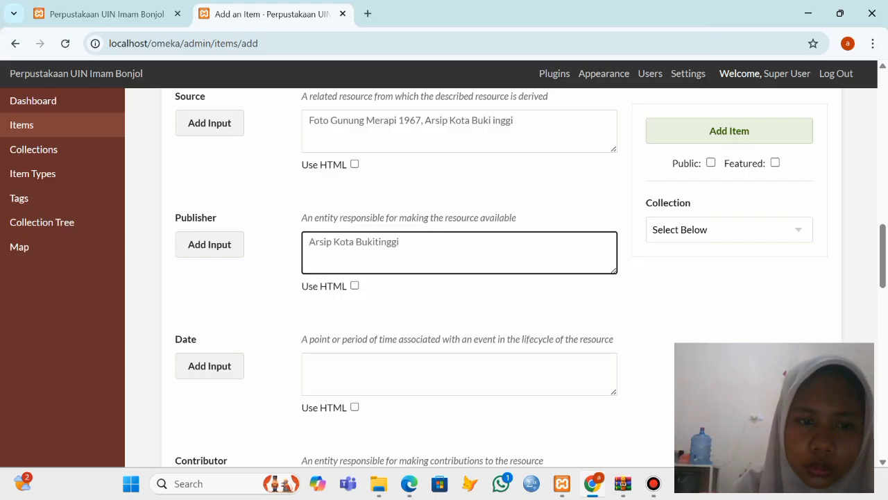
- Enter 1967 as the item's Date, checking it in the PDF
{"action": "left_click", "coordinate": [388, 372]}
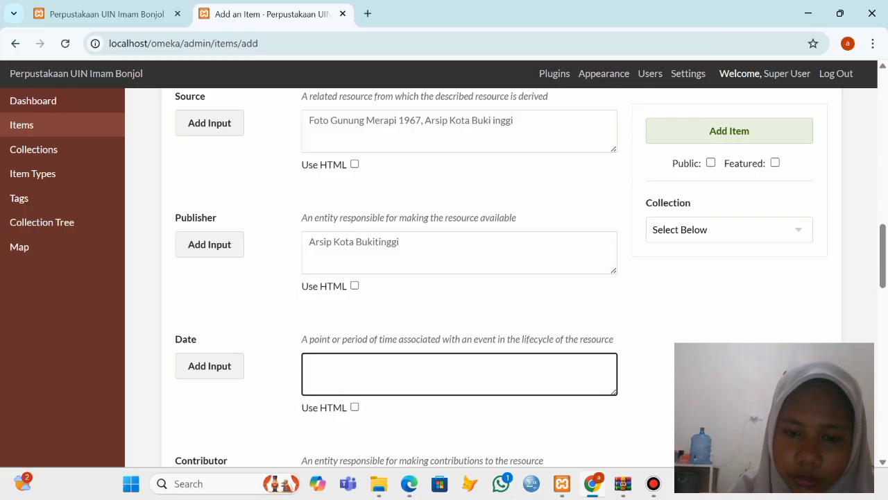
{"action": "left_click", "coordinate": [409, 484]}
{"action": "scroll", "coordinate": [437, 274], "scroll_direction": "down", "scroll_amount": 2}
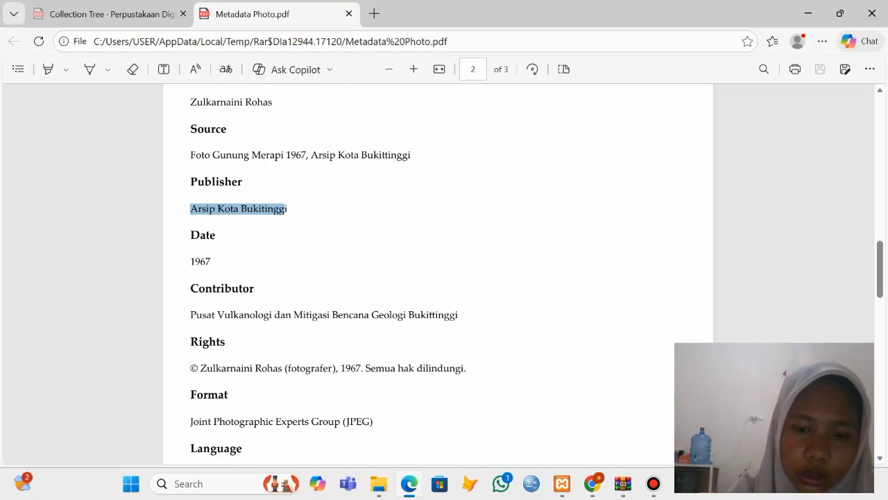
{"action": "left_click", "coordinate": [593, 484]}
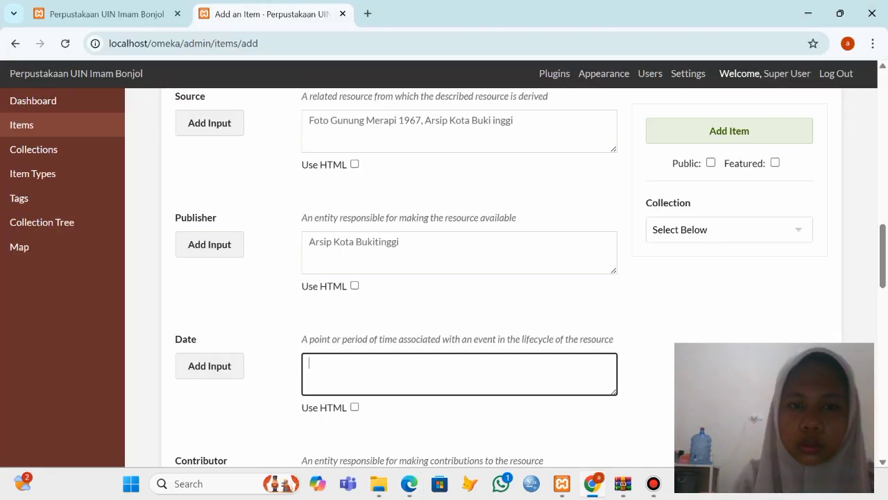
{"action": "type", "text": "12"}
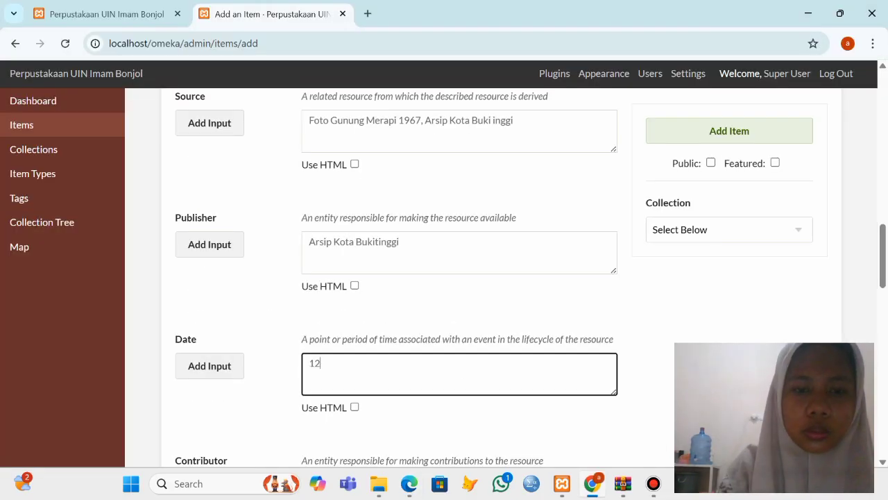
{"action": "type", "text": "967"}
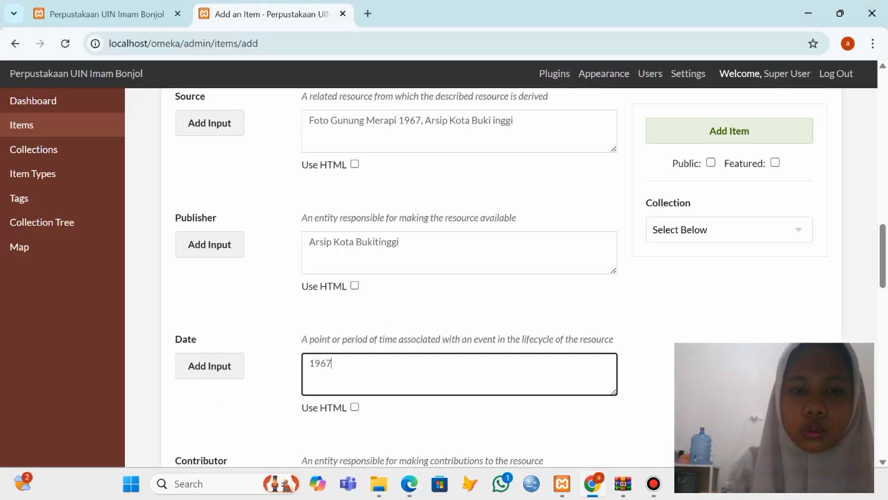
{"action": "scroll", "coordinate": [486, 278], "scroll_direction": "down", "scroll_amount": 2}
- Copy Pusat Vulkanologi dan Mitigasi Bencana Geologi Bukittinggi from the PDF into Contributor
{"action": "left_click", "coordinate": [460, 365]}
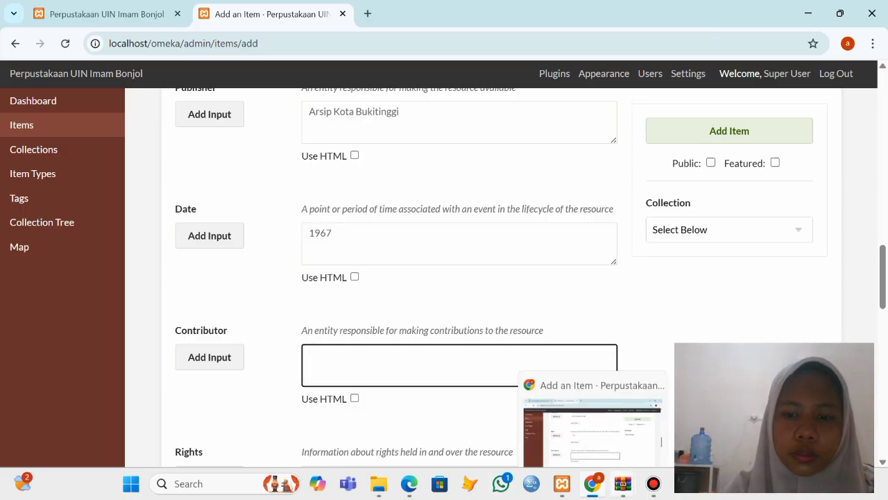
{"action": "mouse_move", "coordinate": [623, 484]}
{"action": "left_click", "coordinate": [410, 484]}
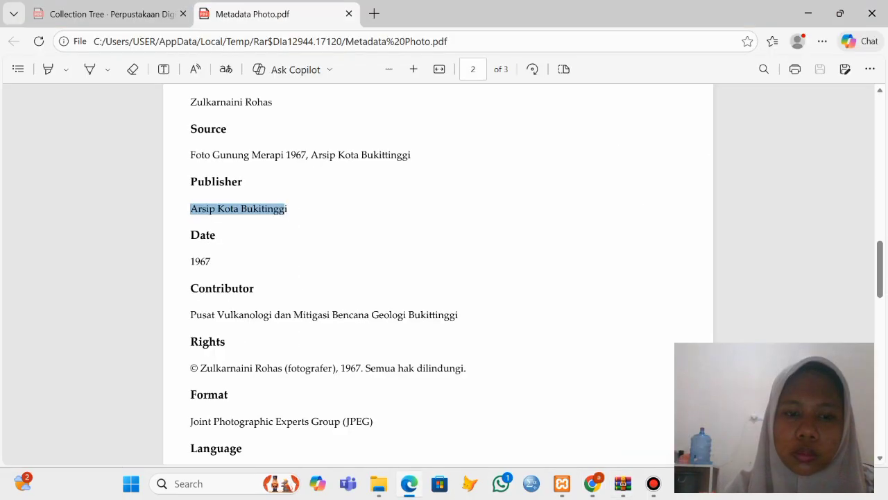
{"action": "scroll", "coordinate": [444, 278], "scroll_direction": "down", "scroll_amount": 1}
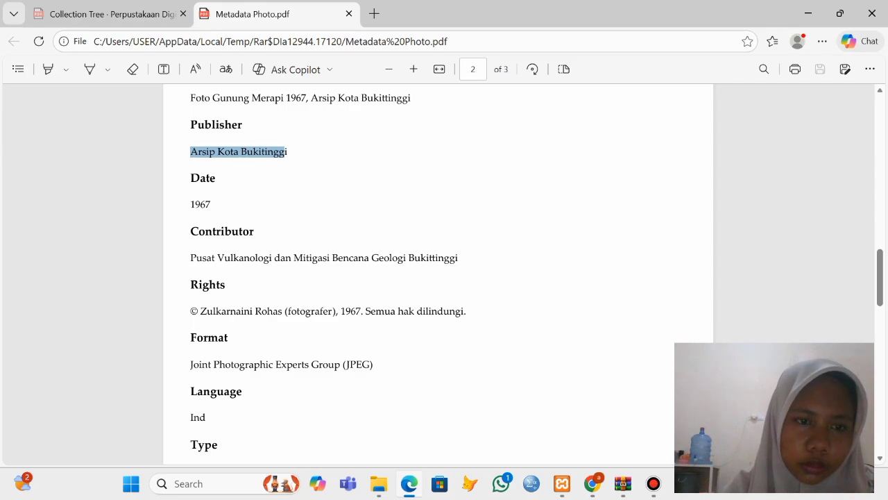
{"action": "left_click_drag", "start_coordinate": [190, 258], "coordinate": [458, 257]}
{"action": "key", "text": "ctrl+c"}
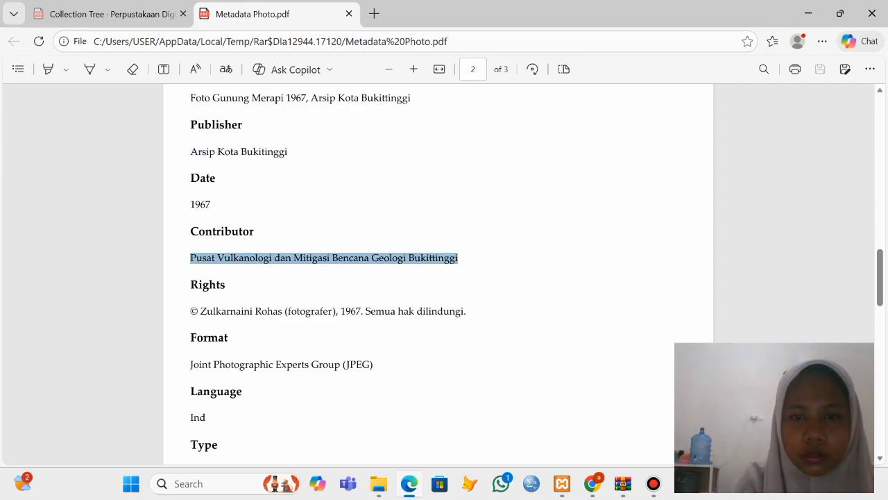
{"action": "left_click", "coordinate": [592, 483]}
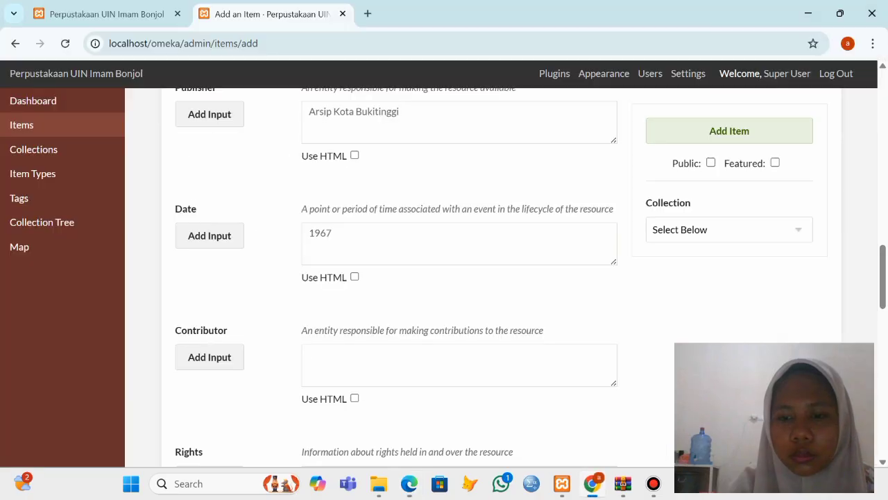
{"action": "key", "text": "ctrl+v"}
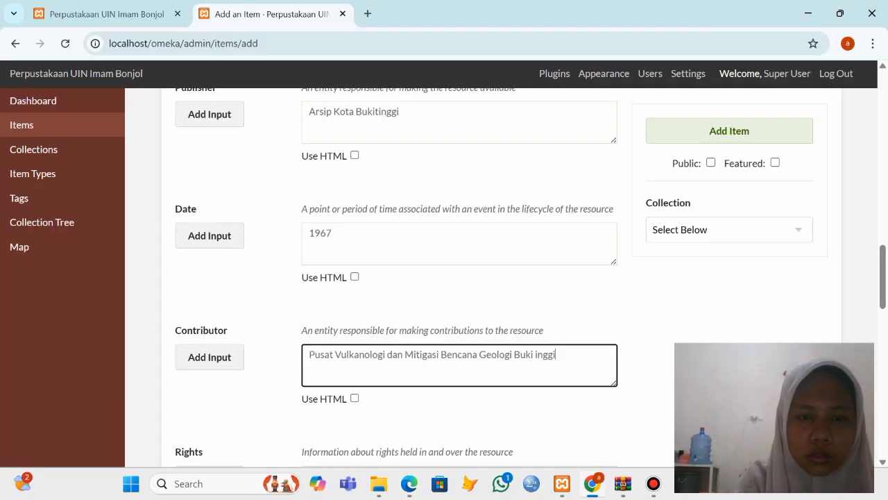
{"action": "scroll", "coordinate": [459, 278], "scroll_direction": "down", "scroll_amount": 2}
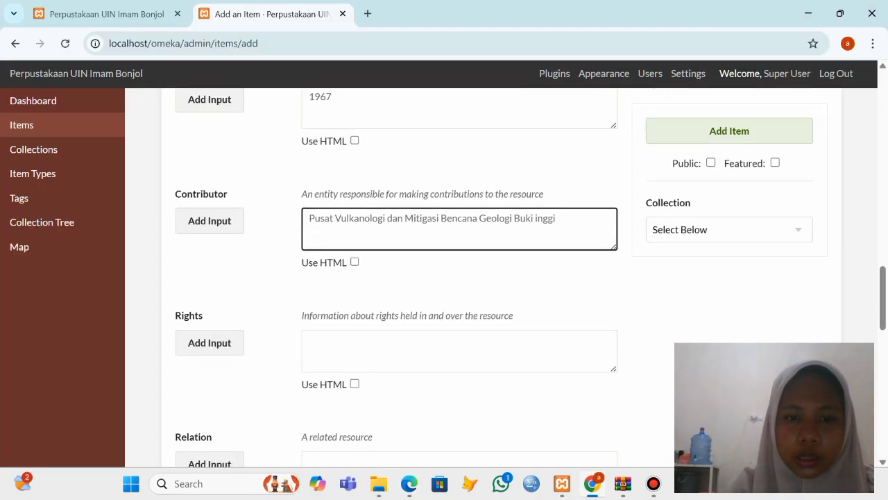
- Copy the photographer's 1967 copyright notice from the PDF into the Rights field
{"action": "left_click", "coordinate": [458, 351]}
{"action": "left_click", "coordinate": [410, 484]}
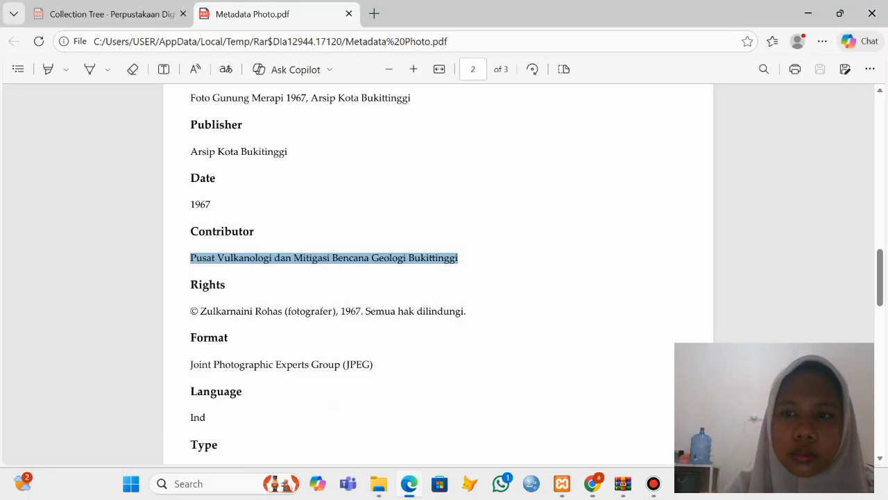
{"action": "left_click_drag", "start_coordinate": [190, 311], "coordinate": [467, 311]}
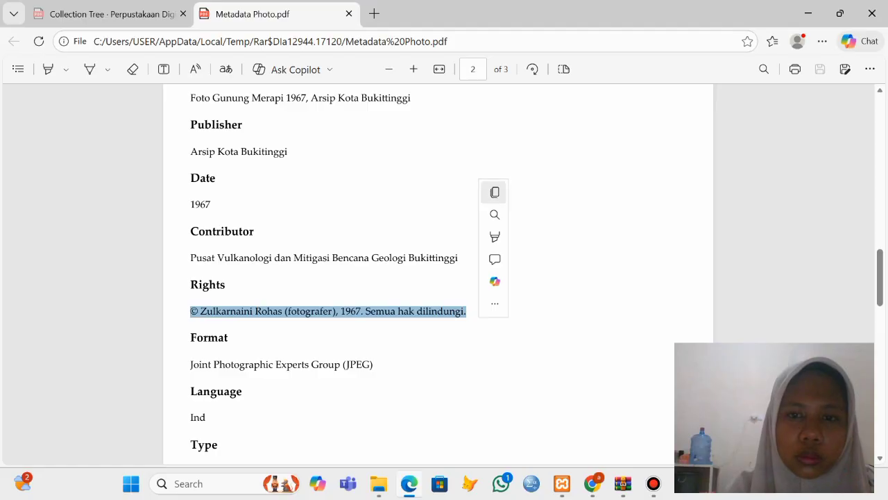
{"action": "left_click", "coordinate": [495, 193]}
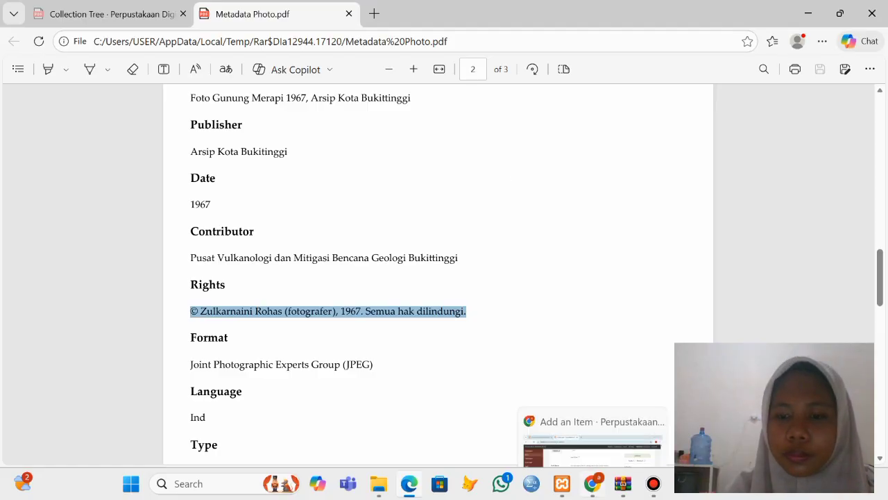
{"action": "left_click", "coordinate": [592, 484]}
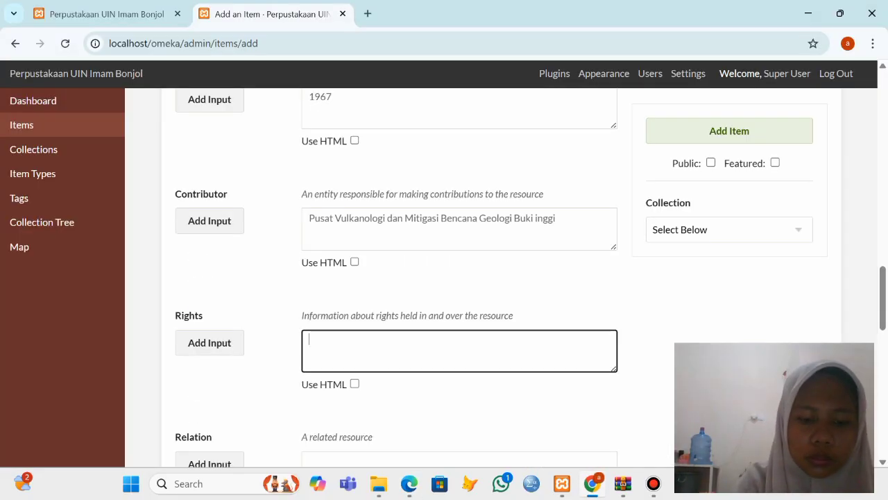
{"action": "key", "text": "ctrl+v"}
{"action": "scroll", "coordinate": [444, 278], "scroll_direction": "down", "scroll_amount": 3}
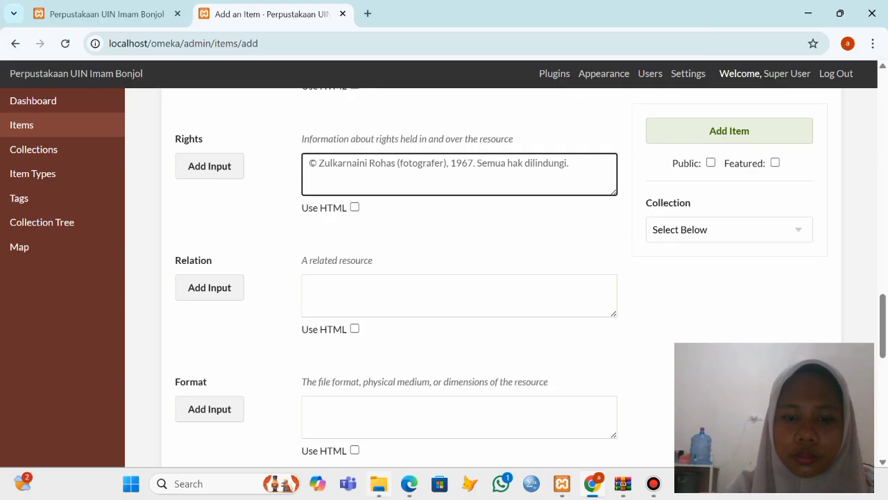
{"action": "left_click", "coordinate": [409, 484]}
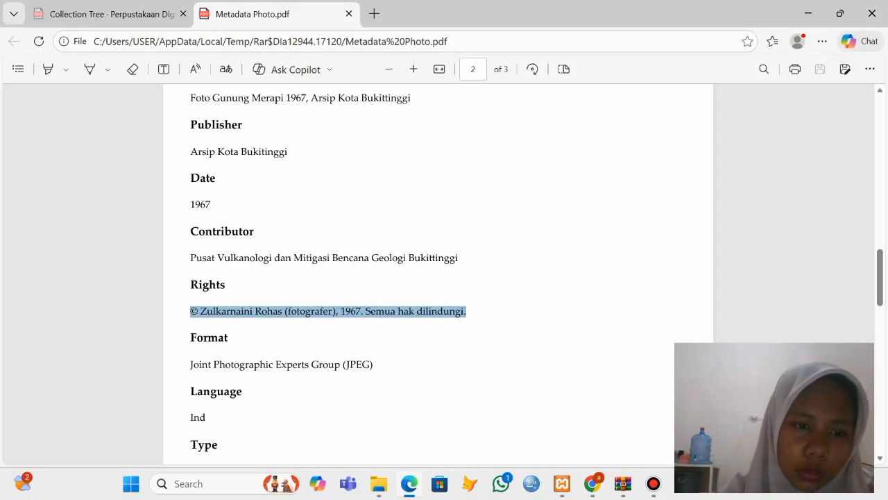
{"action": "scroll", "coordinate": [438, 277], "scroll_direction": "down", "scroll_amount": 2}
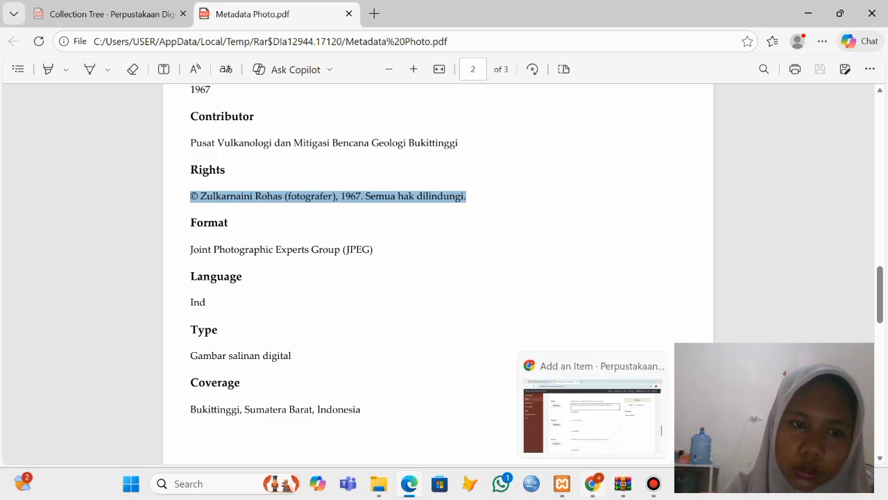
{"action": "left_click", "coordinate": [593, 484]}
{"action": "scroll", "coordinate": [444, 278], "scroll_direction": "down", "scroll_amount": 3}
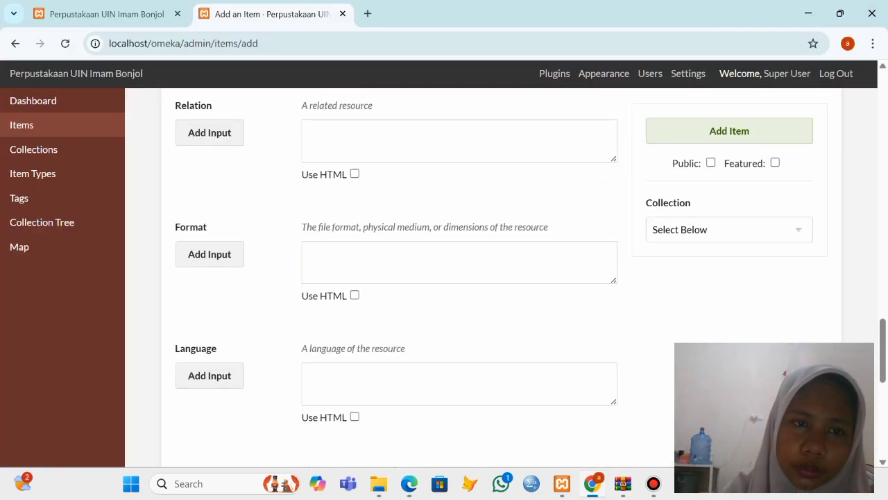
- Copy 'Joint Photographic Experts Group (JPEG)' from the PDF into the Format field
{"action": "left_click", "coordinate": [459, 262]}
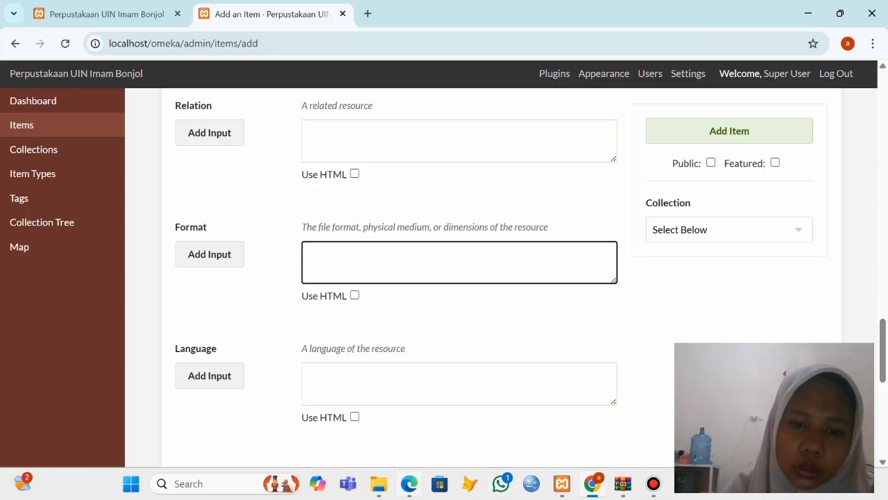
{"action": "left_click", "coordinate": [409, 484]}
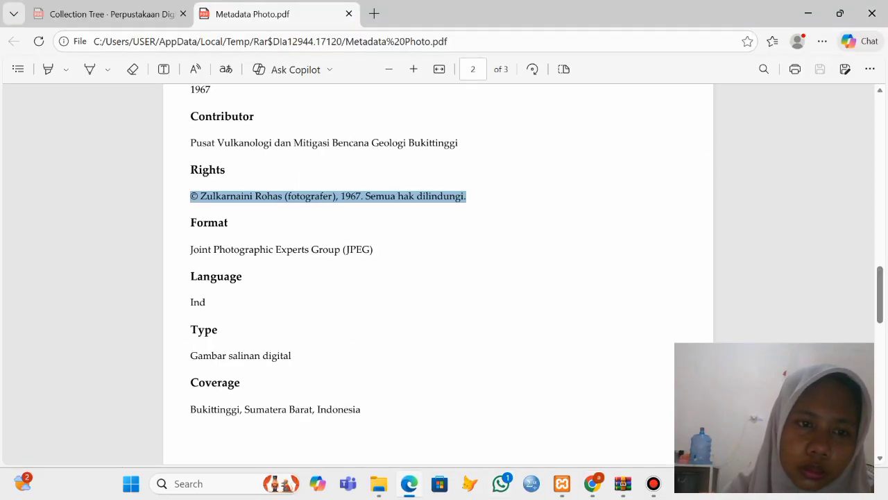
{"action": "left_click_drag", "start_coordinate": [190, 249], "coordinate": [371, 250]}
{"action": "left_click", "coordinate": [406, 130]}
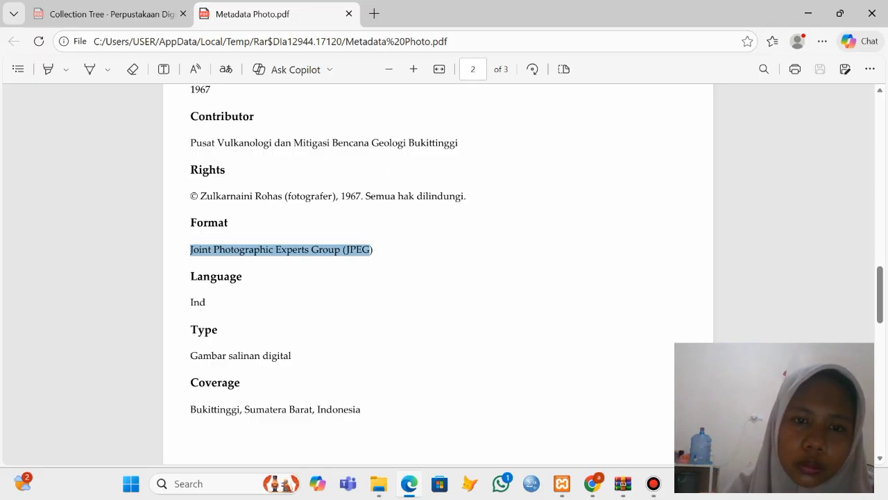
{"action": "mouse_move", "coordinate": [592, 483]}
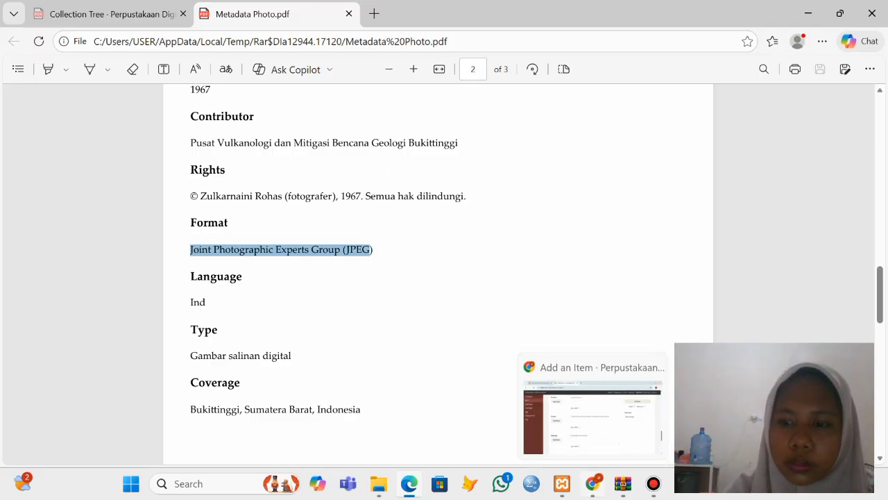
{"action": "left_click", "coordinate": [593, 416]}
{"action": "key", "text": "ctrl+v"}
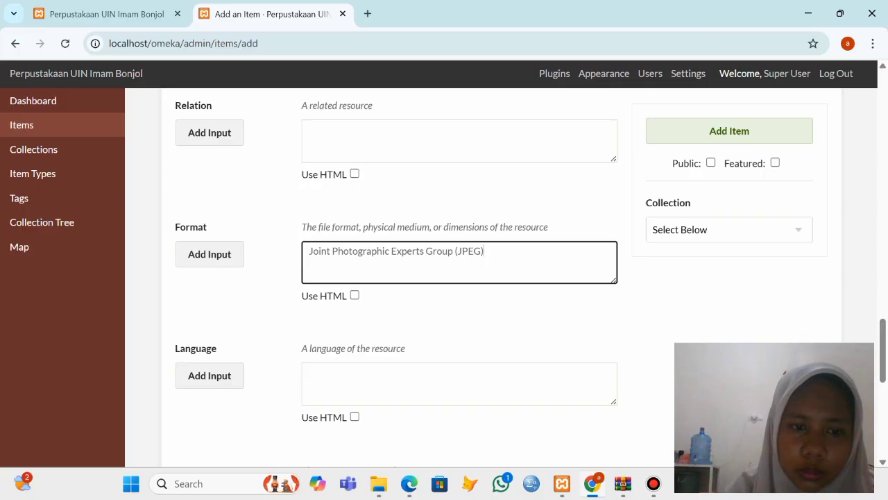
- Check the metadata PDF for the Language value with the Language field selected
{"action": "left_click", "coordinate": [459, 383]}
{"action": "scroll", "coordinate": [460, 384], "scroll_direction": "down", "scroll_amount": 2}
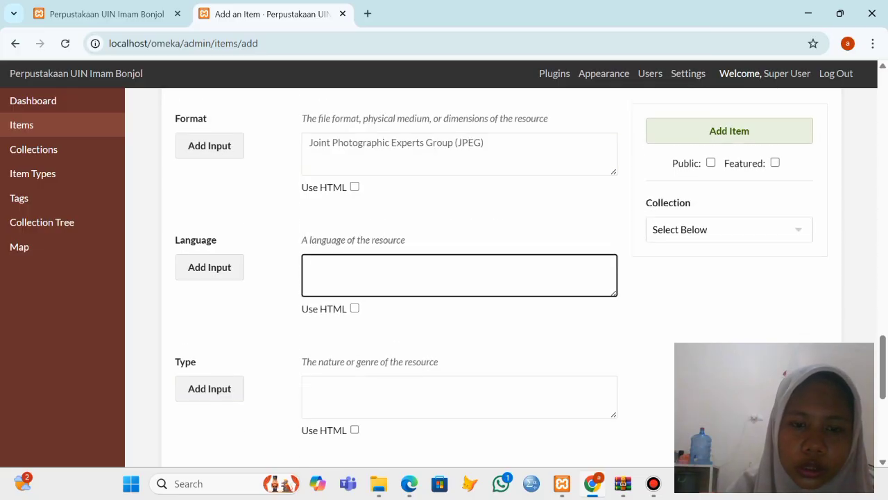
{"action": "left_click", "coordinate": [410, 484]}
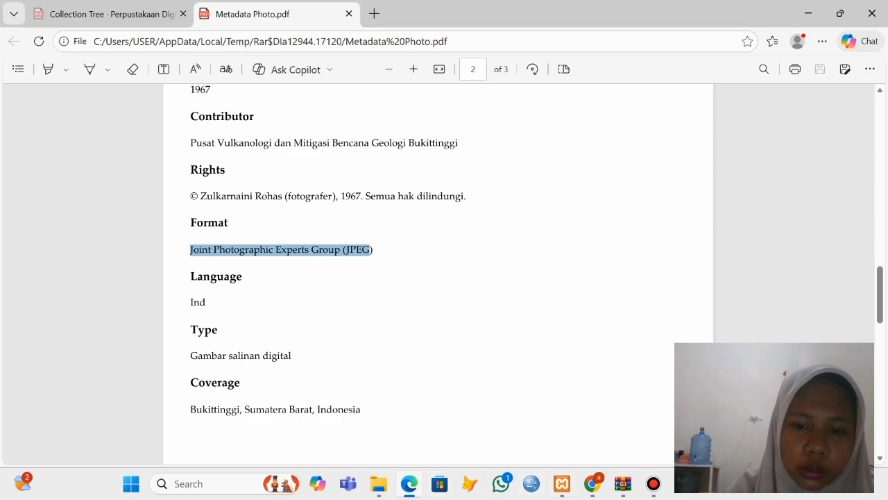
{"action": "left_click", "coordinate": [592, 484]}
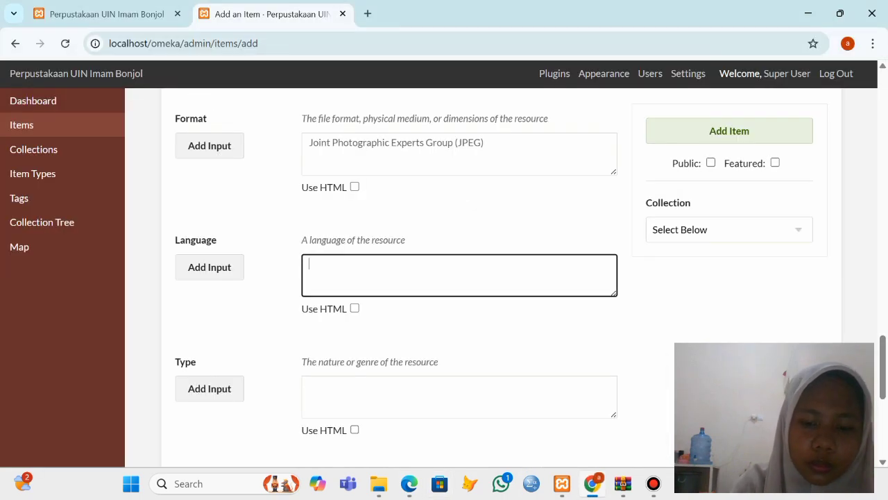
- Enter Ind as the item's Language
{"action": "type", "text": "Ind"}
{"action": "scroll", "coordinate": [458, 277], "scroll_direction": "down", "scroll_amount": 2}
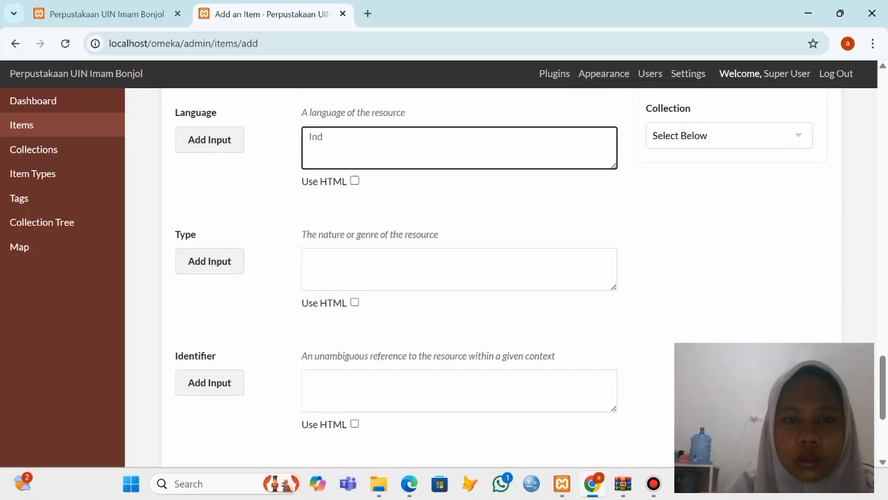
{"action": "key", "text": "Tab"}
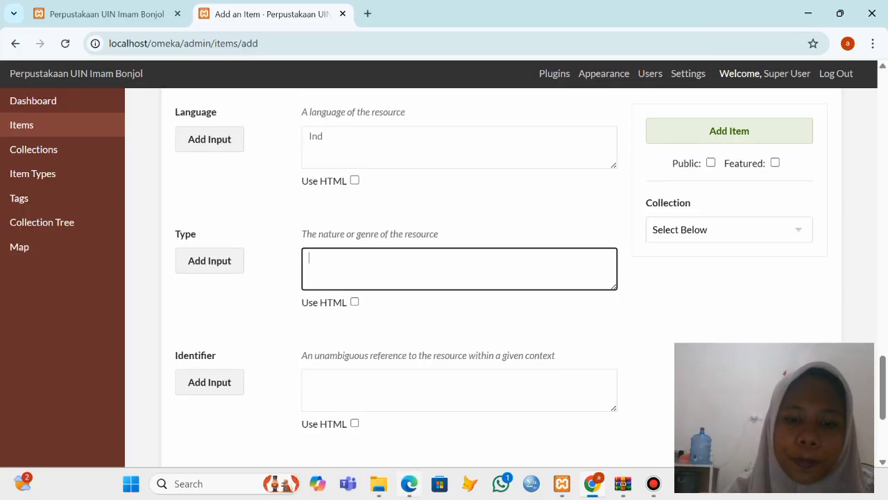
- Copy 'Gambar salinan digital' from the metadata PDF into the Type field
{"action": "left_click", "coordinate": [406, 409]}
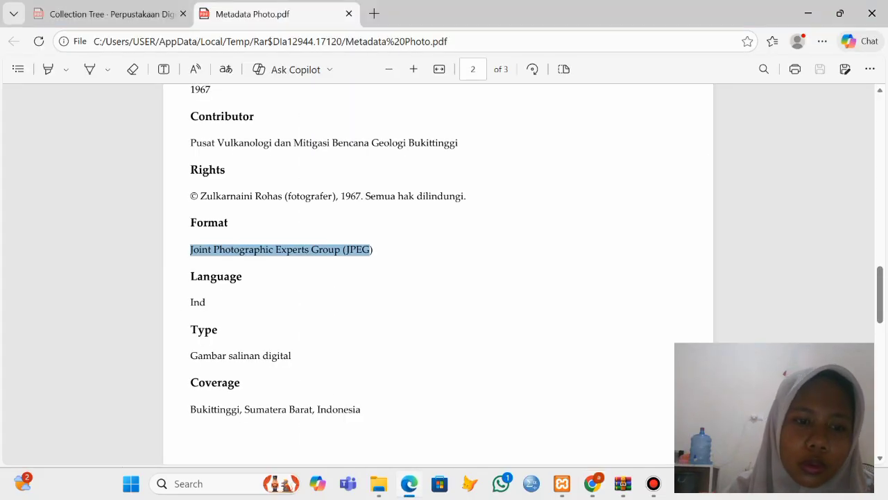
{"action": "left_click_drag", "start_coordinate": [190, 355], "coordinate": [291, 356]}
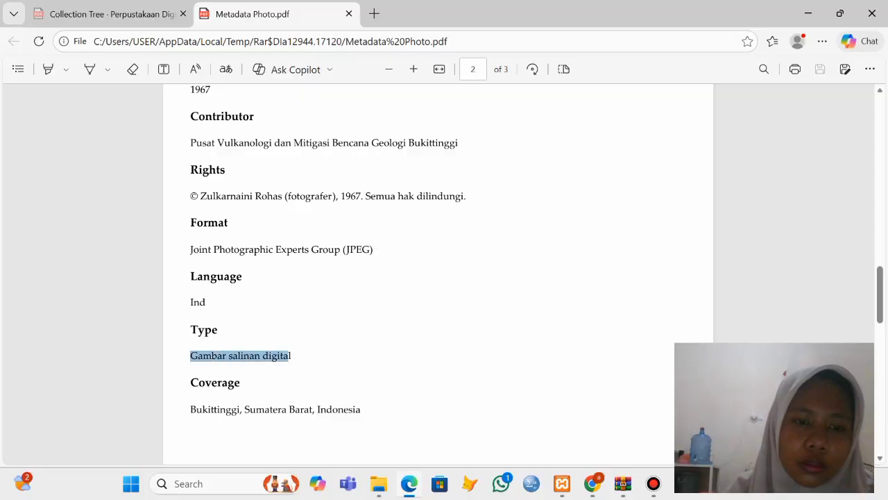
{"action": "left_click", "coordinate": [329, 235]}
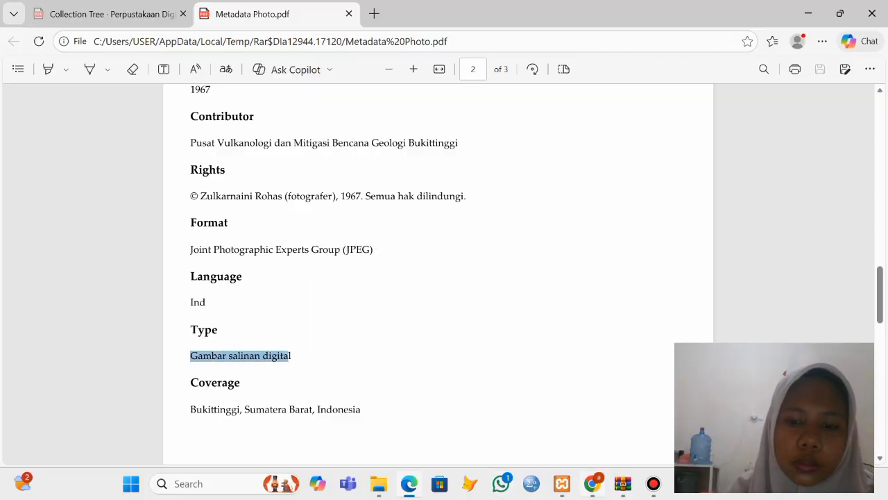
{"action": "mouse_move", "coordinate": [592, 484]}
{"action": "left_click", "coordinate": [594, 409]}
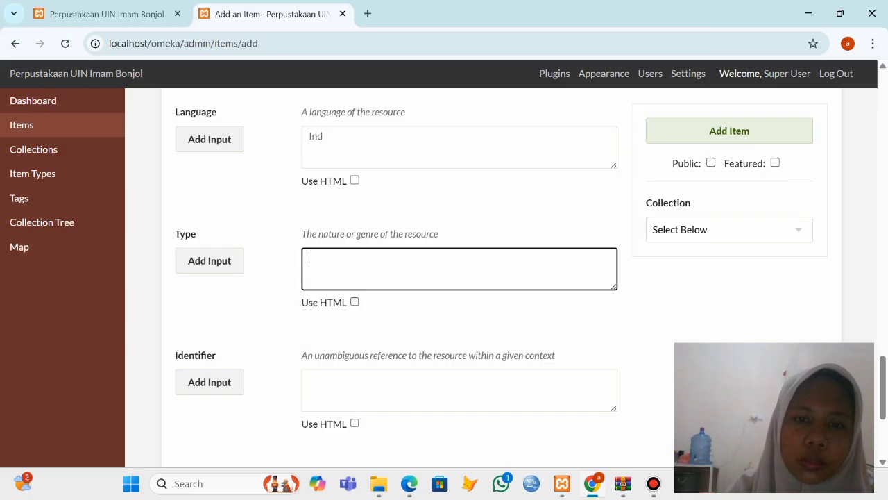
{"action": "key", "text": "ctrl+v"}
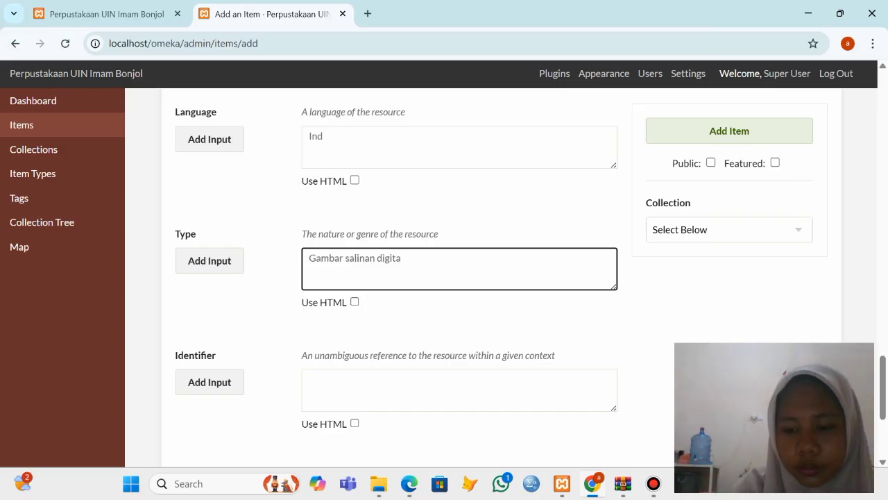
{"action": "left_click", "coordinate": [388, 389]}
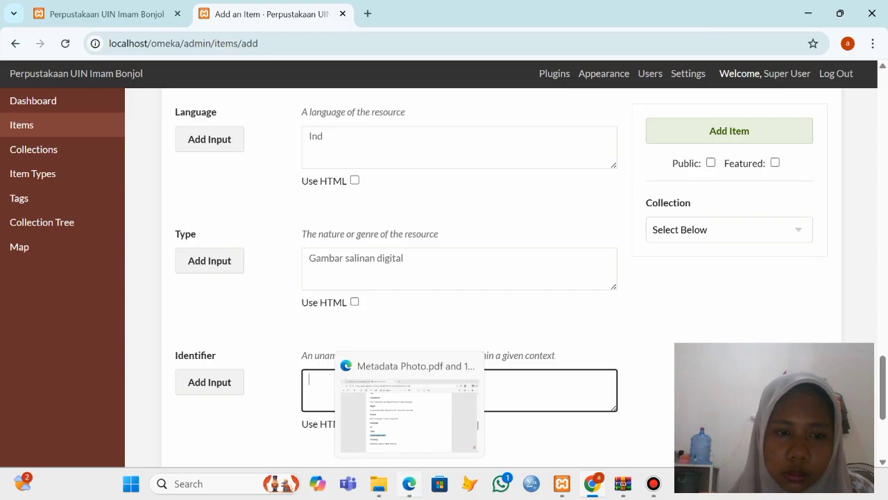
- Scroll through the metadata PDF and item form to locate the Coverage entry
{"action": "left_click", "coordinate": [409, 484]}
{"action": "scroll", "coordinate": [437, 275], "scroll_direction": "down", "scroll_amount": 5}
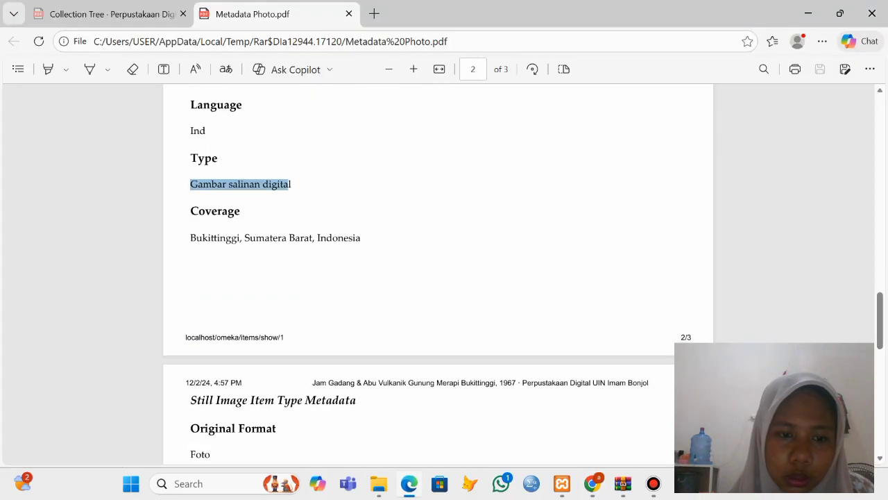
{"action": "scroll", "coordinate": [438, 275], "scroll_direction": "down", "scroll_amount": 3}
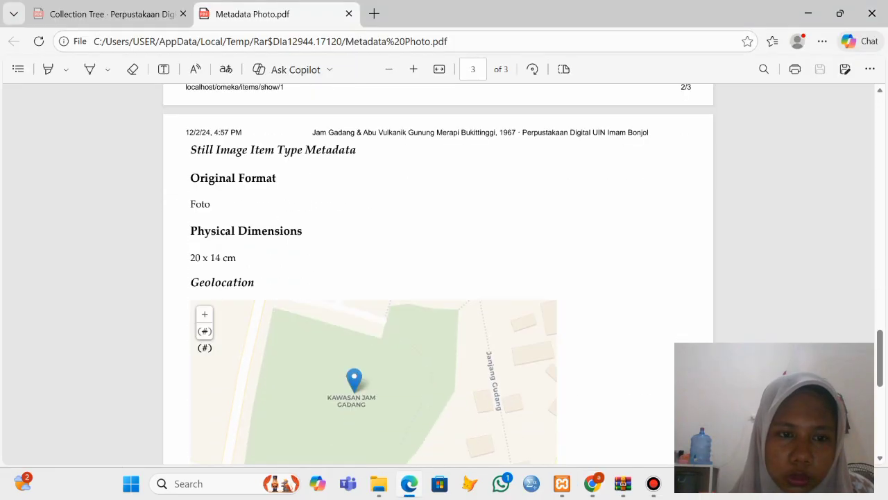
{"action": "scroll", "coordinate": [438, 275], "scroll_direction": "down", "scroll_amount": 1}
{"action": "scroll", "coordinate": [438, 275], "scroll_direction": "down", "scroll_amount": 5}
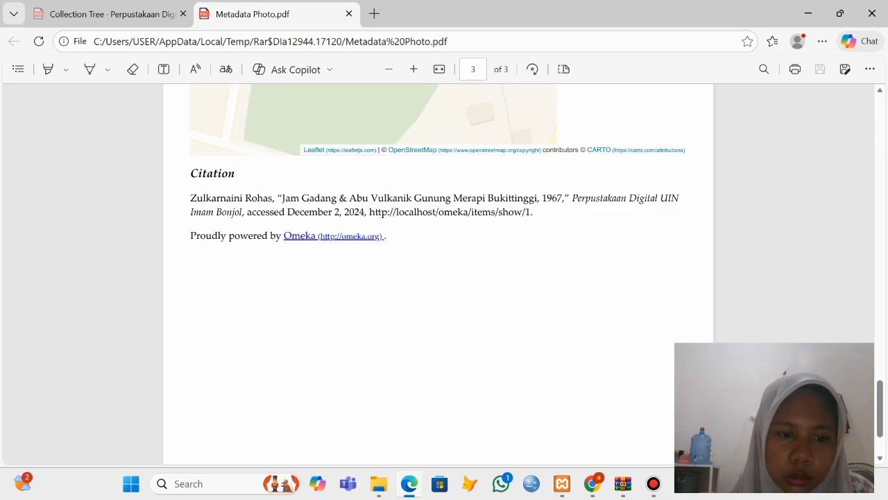
{"action": "scroll", "coordinate": [438, 275], "scroll_direction": "up", "scroll_amount": 13}
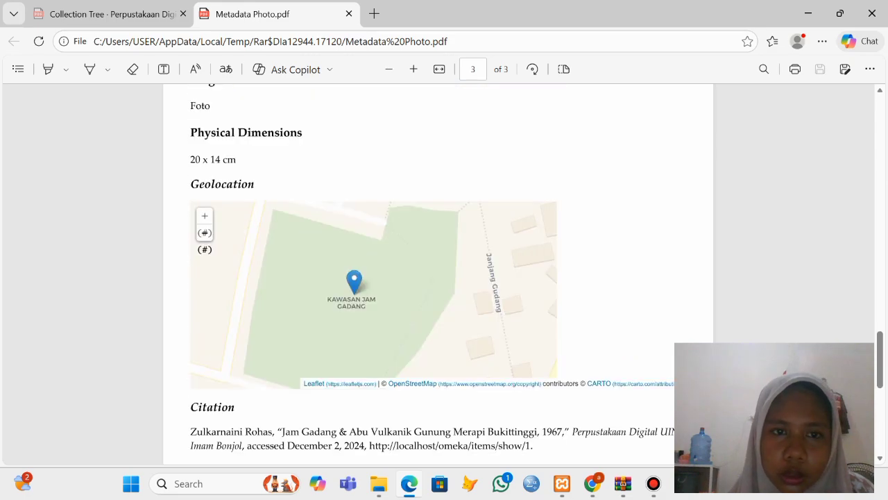
{"action": "scroll", "coordinate": [438, 275], "scroll_direction": "up", "scroll_amount": 2}
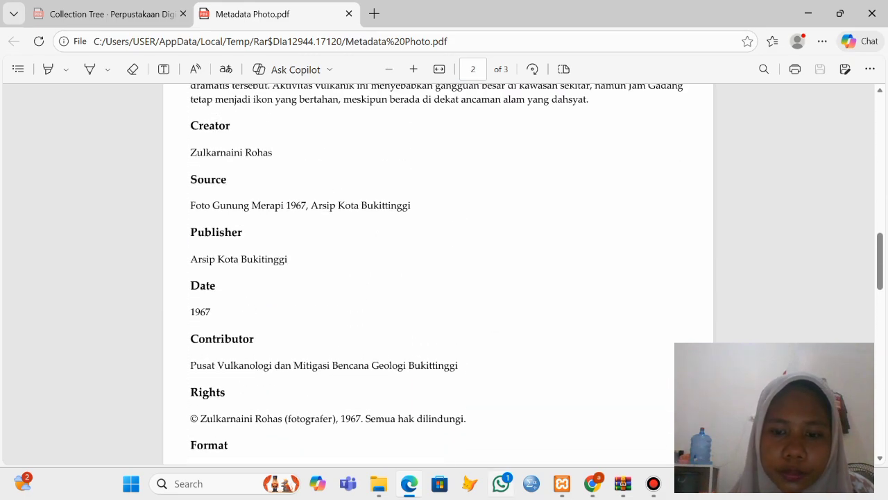
{"action": "mouse_move", "coordinate": [592, 484]}
{"action": "left_click", "coordinate": [593, 427]}
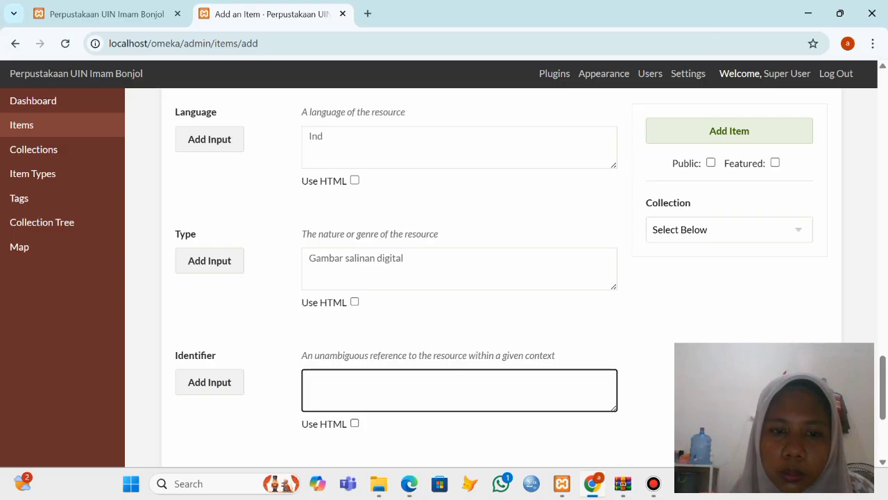
{"action": "mouse_move", "coordinate": [622, 484]}
{"action": "scroll", "coordinate": [501, 278], "scroll_direction": "down", "scroll_amount": 3}
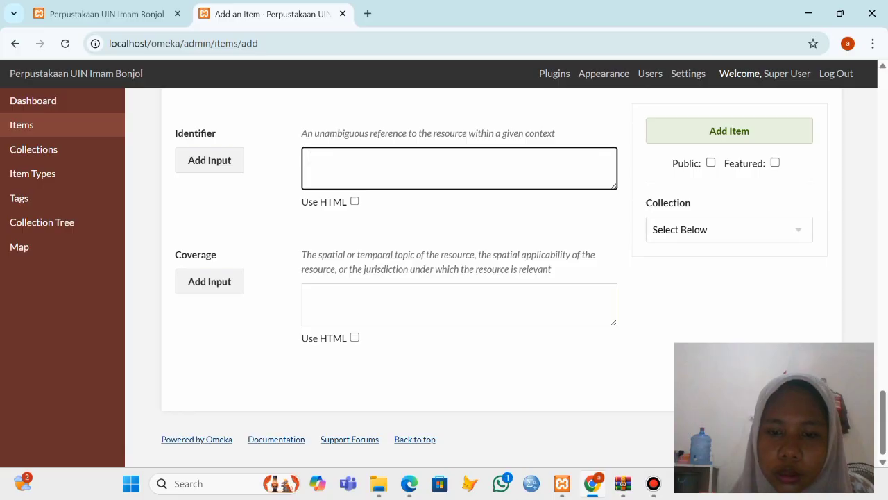
- Copy 'Bukittinggi, Sumatera Barat, Indonesia' from the PDF's Coverage entry
{"action": "left_click", "coordinate": [409, 484]}
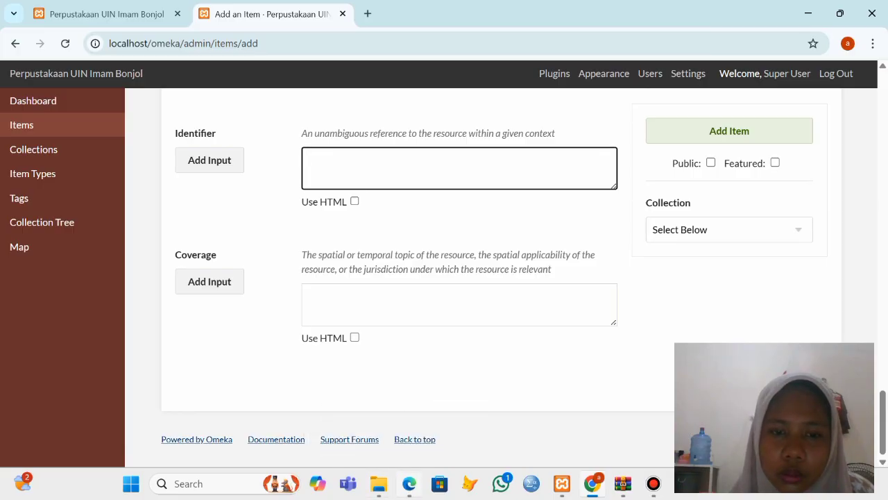
{"action": "scroll", "coordinate": [438, 274], "scroll_direction": "down", "scroll_amount": 4}
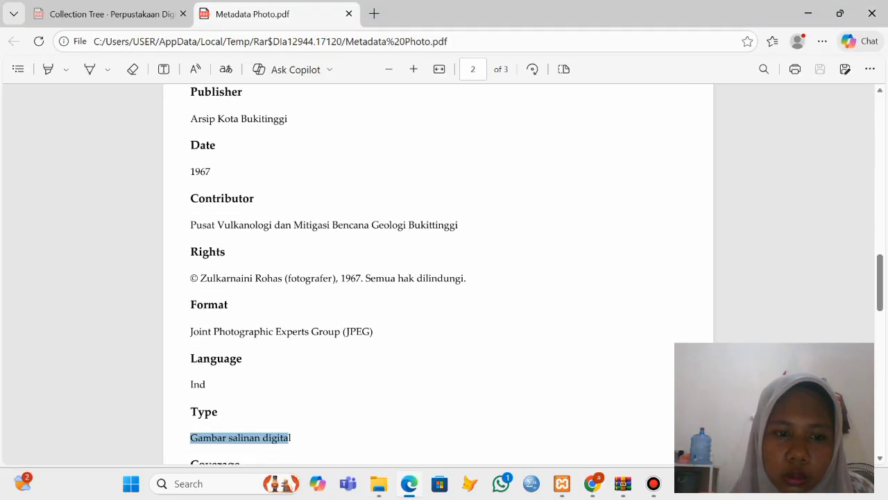
{"action": "scroll", "coordinate": [438, 274], "scroll_direction": "down", "scroll_amount": 1}
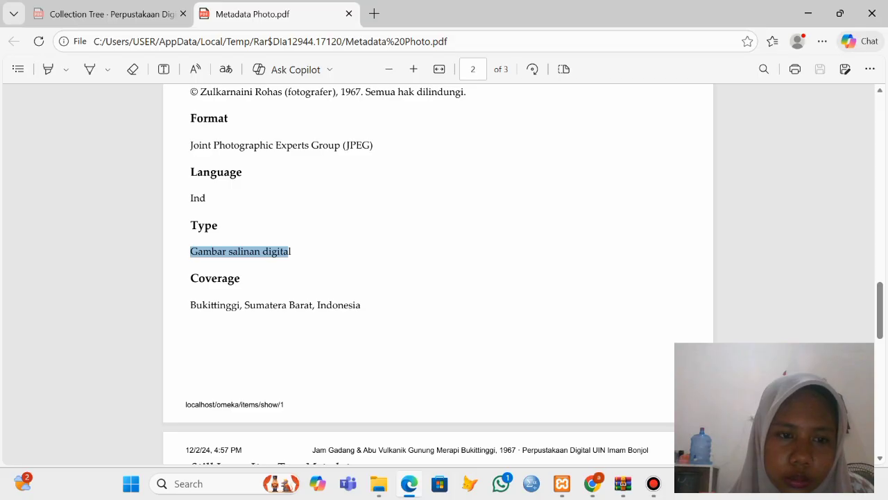
{"action": "left_click_drag", "start_coordinate": [190, 305], "coordinate": [360, 305]}
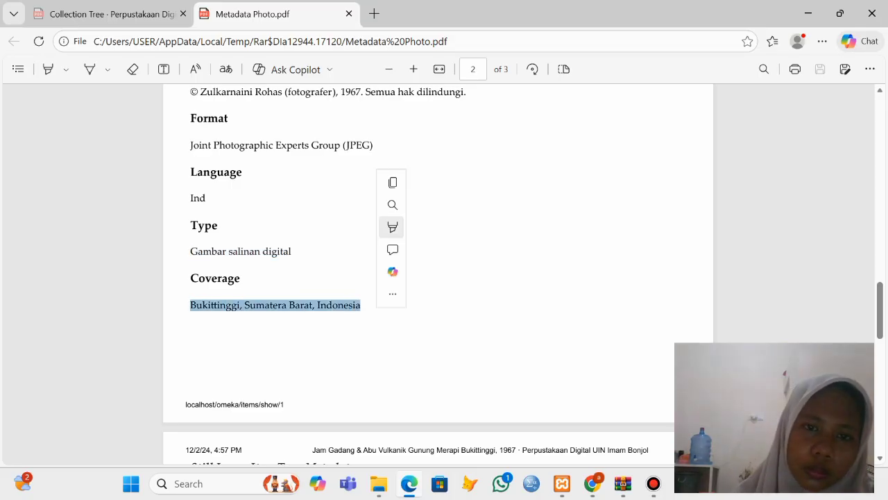
{"action": "left_click", "coordinate": [392, 182]}
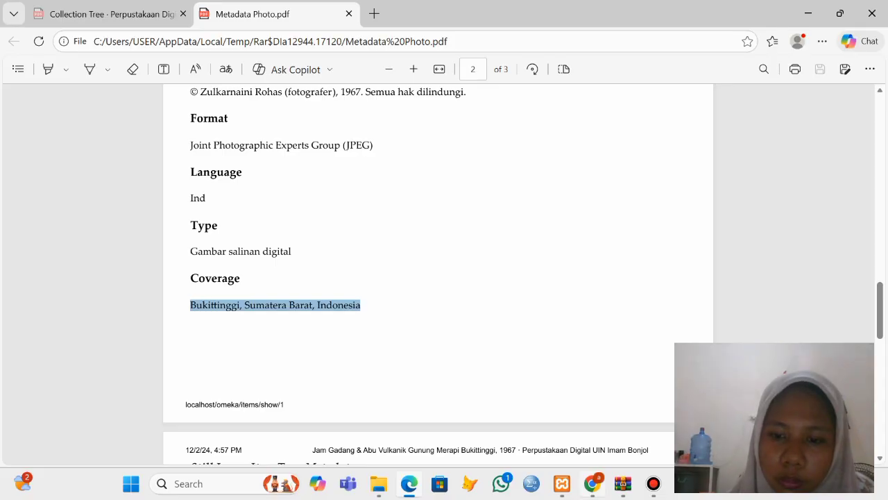
- Paste 'Bukittinggi, Sumatera Barat, Indonesia' into the item's Coverage field
{"action": "left_click", "coordinate": [592, 484]}
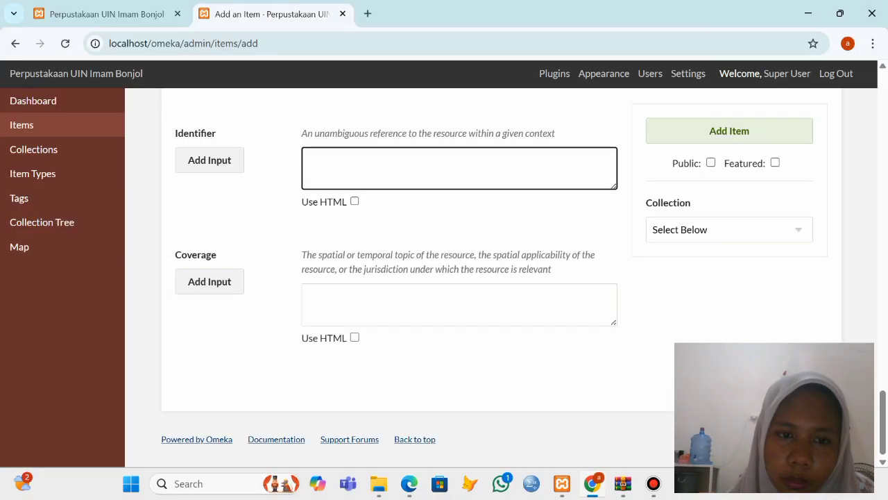
{"action": "left_click", "coordinate": [389, 303]}
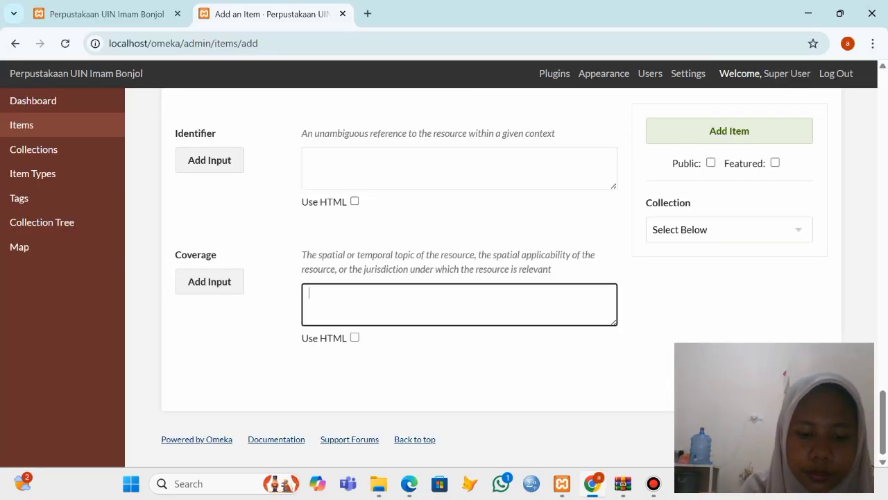
{"action": "key", "text": "ctrl+v"}
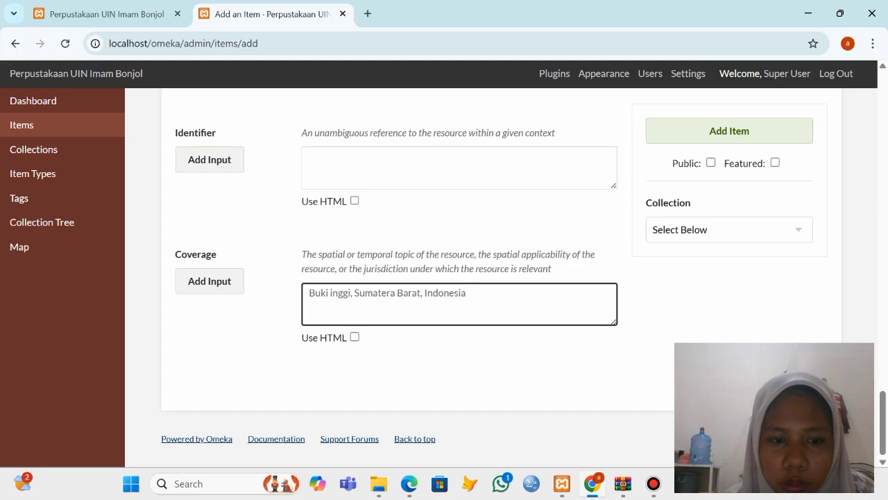
{"action": "scroll", "coordinate": [389, 278], "scroll_direction": "up", "scroll_amount": 20}
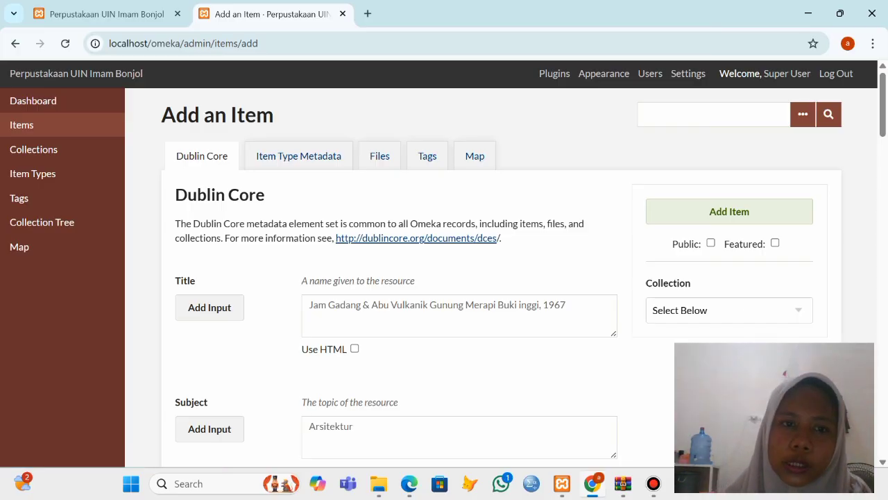
- Choose Still Image from the Item Type list under Item Type Metadata
{"action": "left_click", "coordinate": [298, 155]}
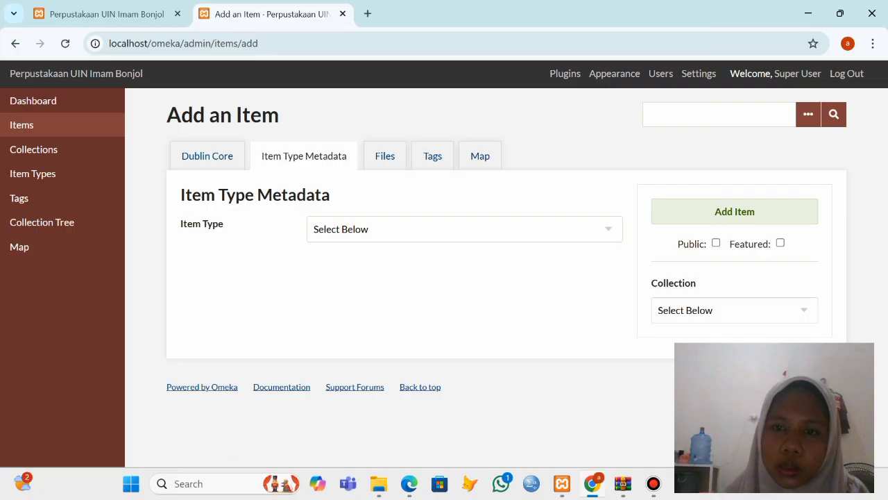
{"action": "left_click", "coordinate": [465, 229]}
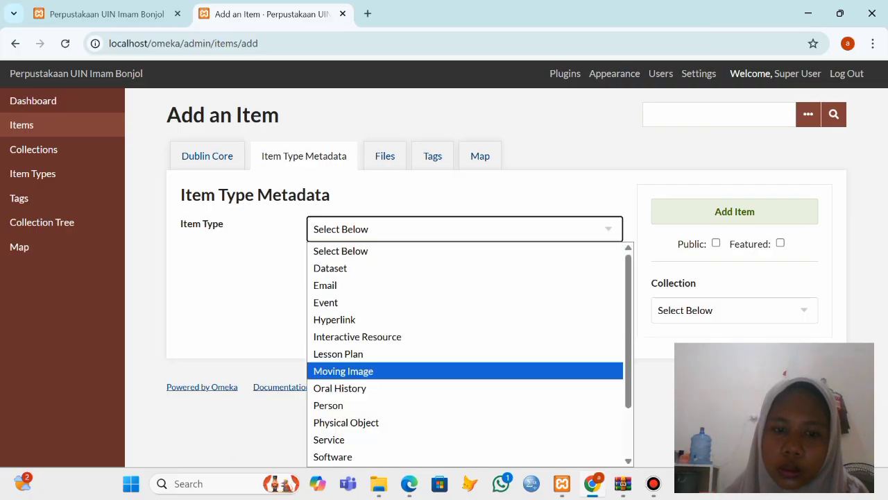
{"action": "scroll", "coordinate": [465, 370], "scroll_direction": "down", "scroll_amount": 1}
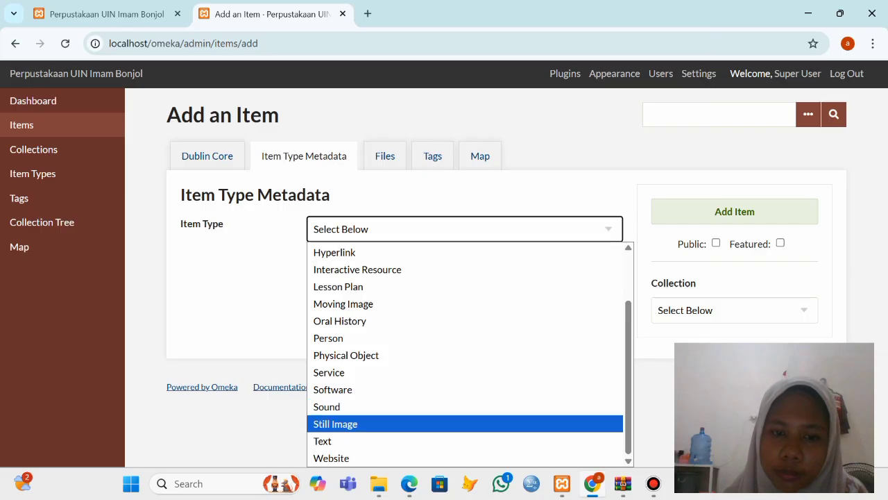
{"action": "left_click", "coordinate": [335, 423]}
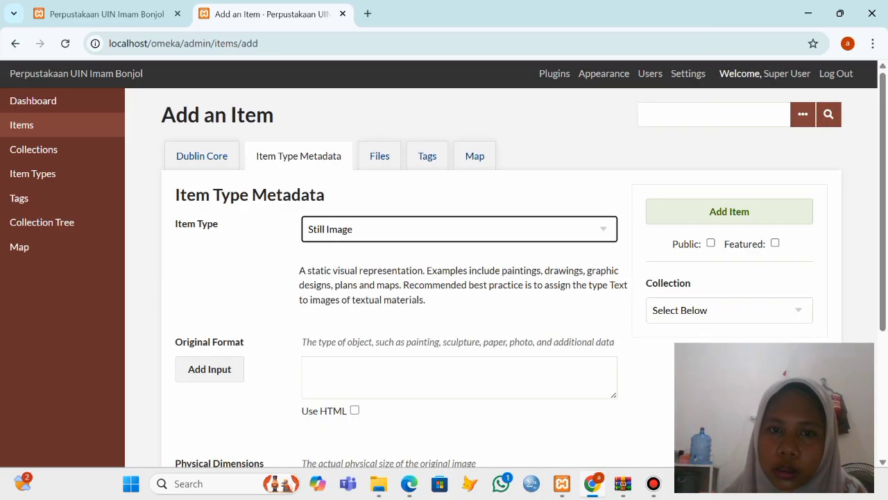
{"action": "scroll", "coordinate": [486, 278], "scroll_direction": "down", "scroll_amount": 2}
{"action": "left_click", "coordinate": [459, 260]}
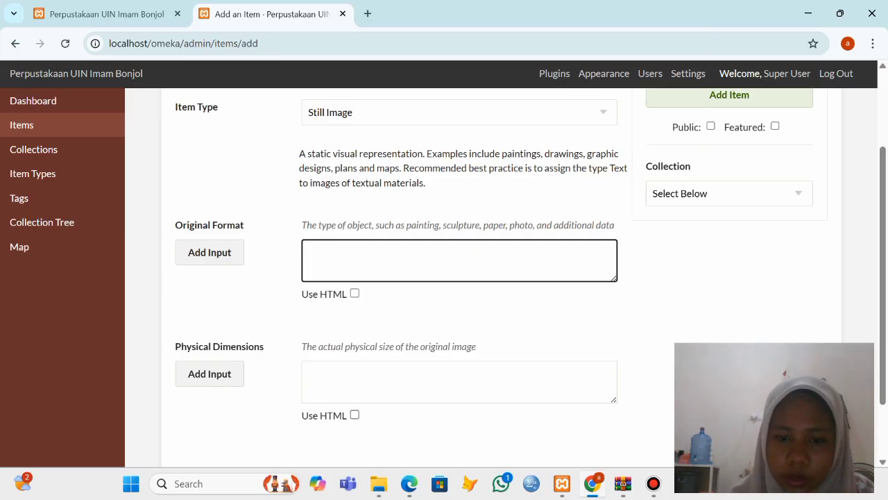
- Copy 'Foto' from the metadata PDF into the Original Format field
{"action": "mouse_move", "coordinate": [409, 484]}
{"action": "left_click", "coordinate": [409, 409]}
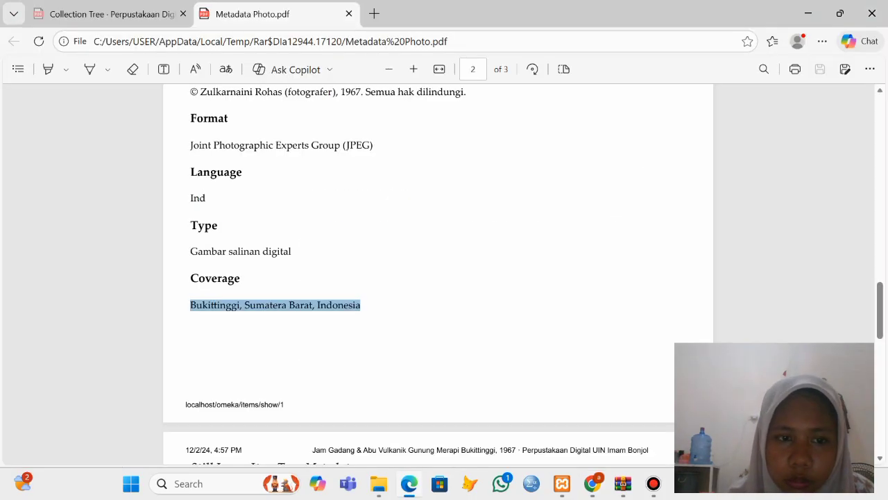
{"action": "scroll", "coordinate": [437, 277], "scroll_direction": "down", "scroll_amount": 5}
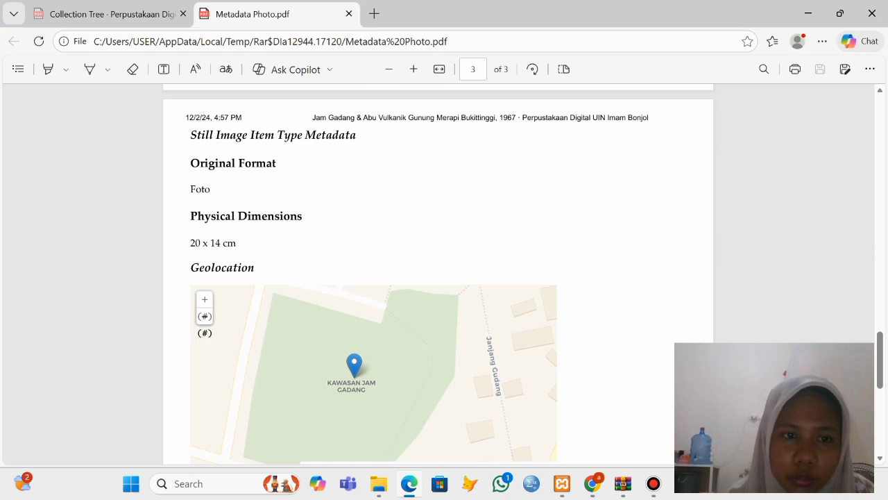
{"action": "left_click_drag", "start_coordinate": [190, 189], "coordinate": [205, 189]}
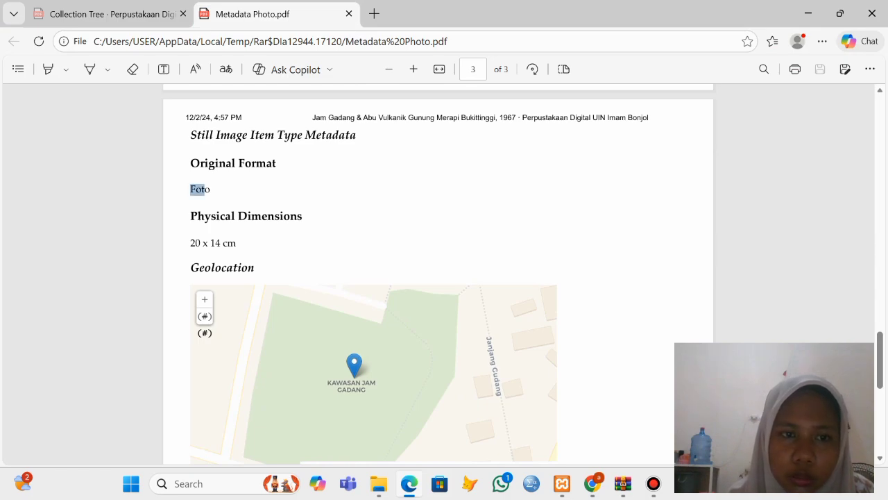
{"action": "left_click_drag", "start_coordinate": [206, 188], "coordinate": [210, 189]}
{"action": "left_click", "coordinate": [263, 71]}
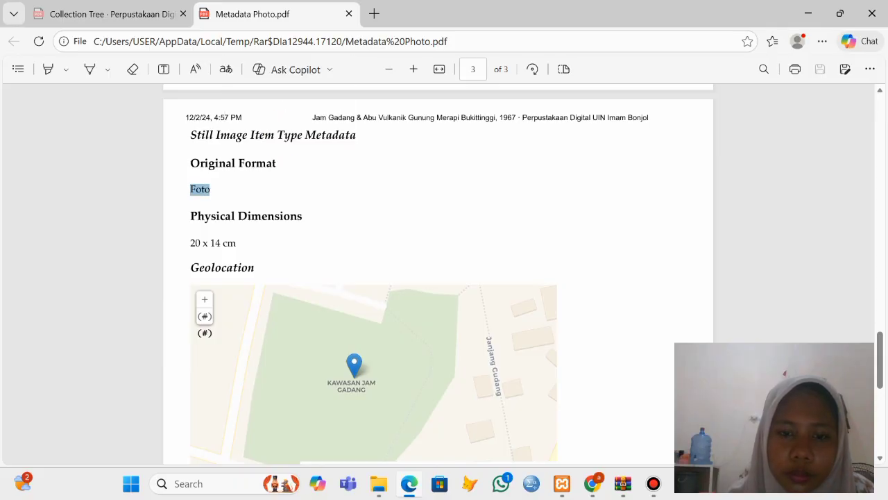
{"action": "left_click", "coordinate": [593, 483]}
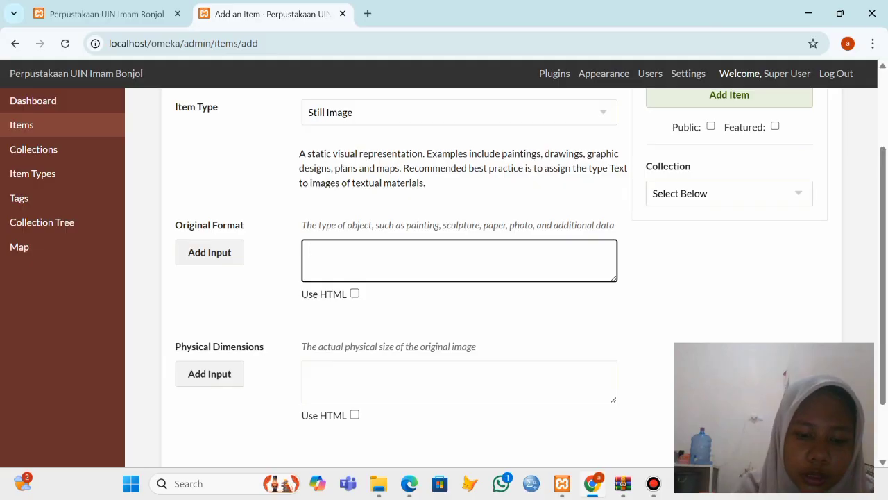
{"action": "key", "text": "ctrl+v"}
- Copy '20 x 14 cm' from the PDF into Physical Dimensions
{"action": "left_click", "coordinate": [410, 381]}
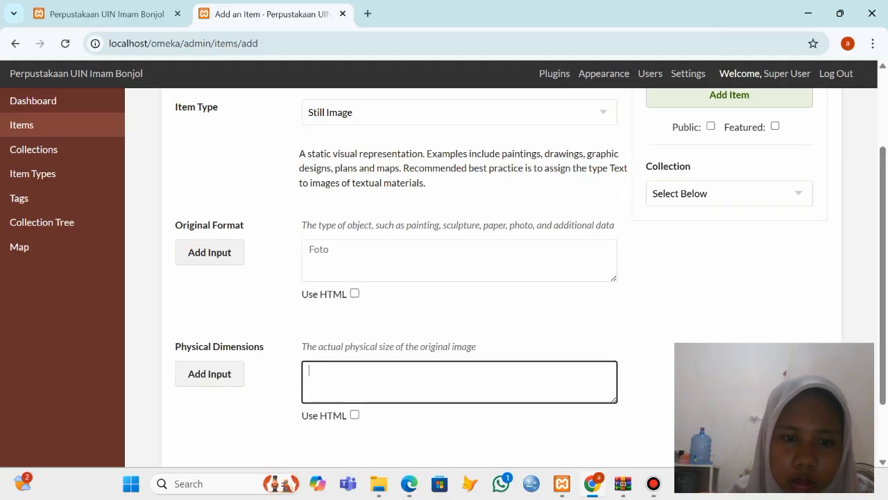
{"action": "left_click", "coordinate": [410, 484]}
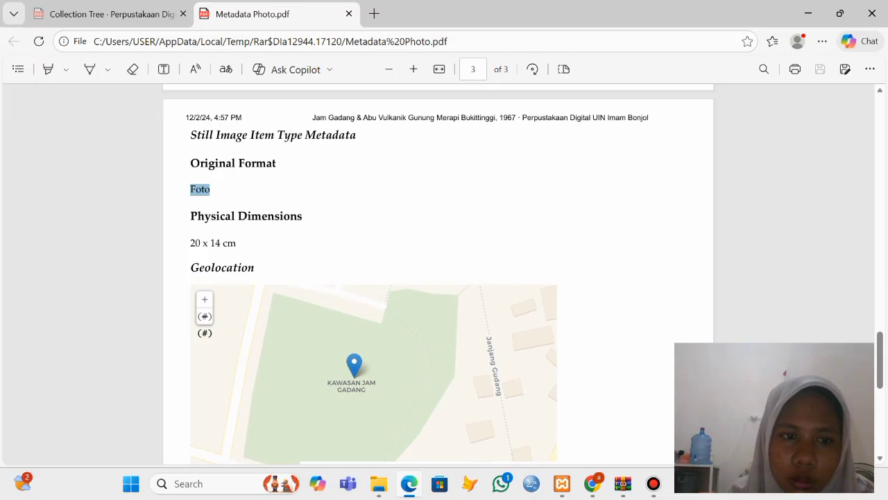
{"action": "left_click_drag", "start_coordinate": [190, 243], "coordinate": [237, 243]}
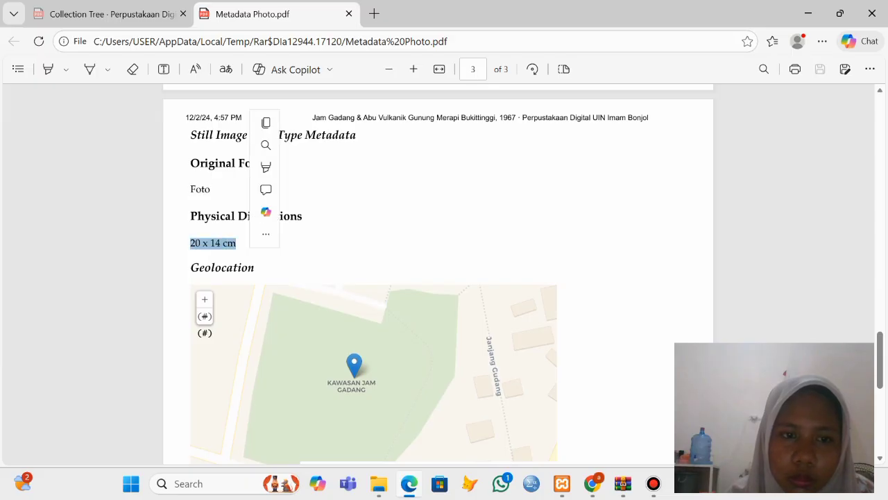
{"action": "left_click", "coordinate": [266, 123]}
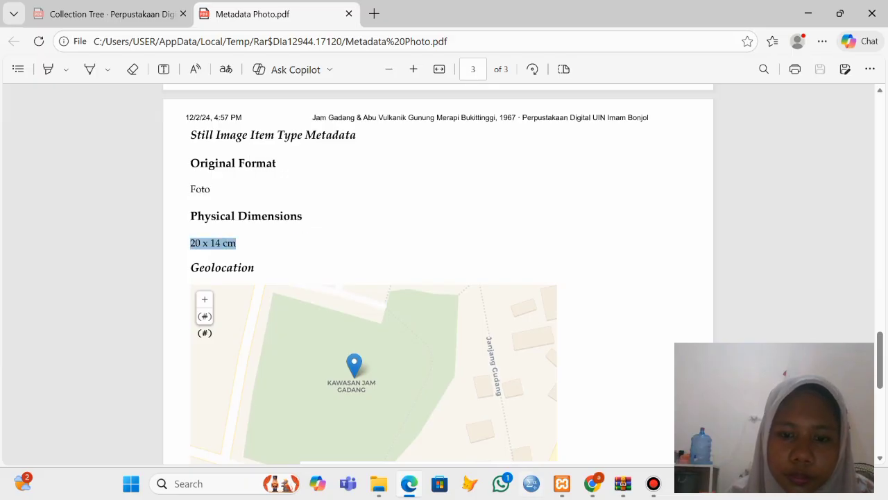
{"action": "left_click", "coordinate": [592, 484]}
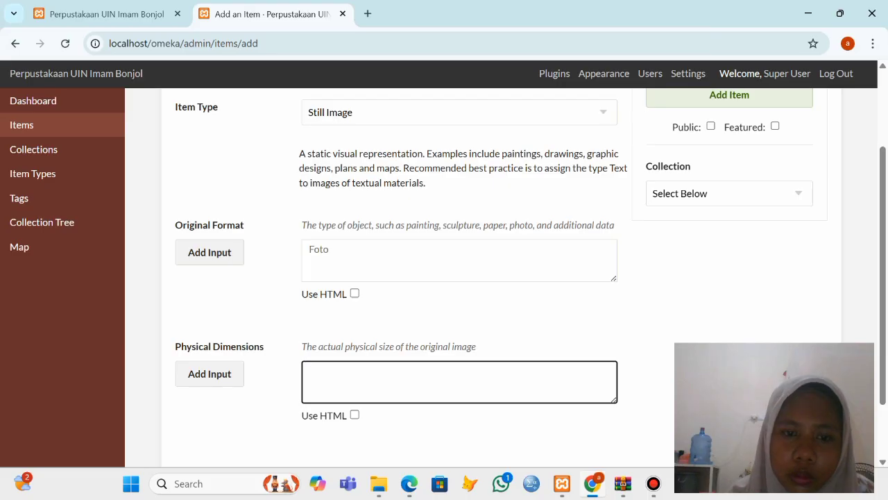
{"action": "key", "text": "ctrl+v"}
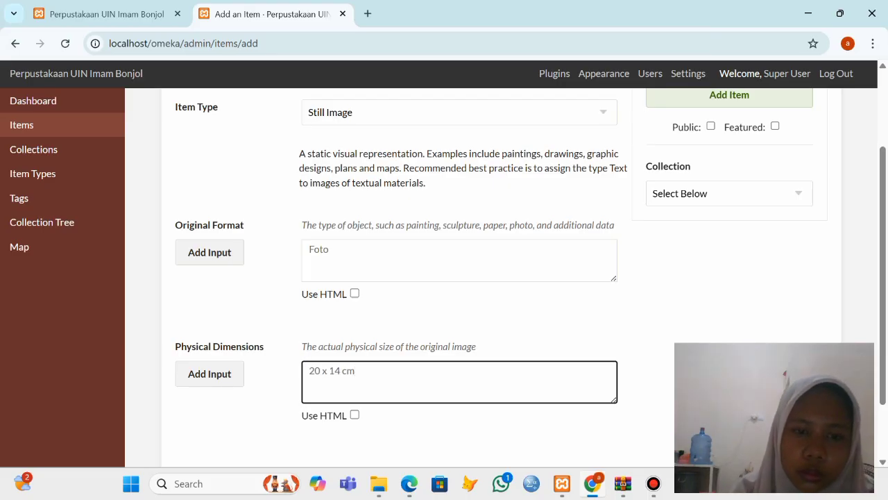
{"action": "scroll", "coordinate": [444, 278], "scroll_direction": "down", "scroll_amount": 2}
{"action": "scroll", "coordinate": [445, 277], "scroll_direction": "up", "scroll_amount": 2}
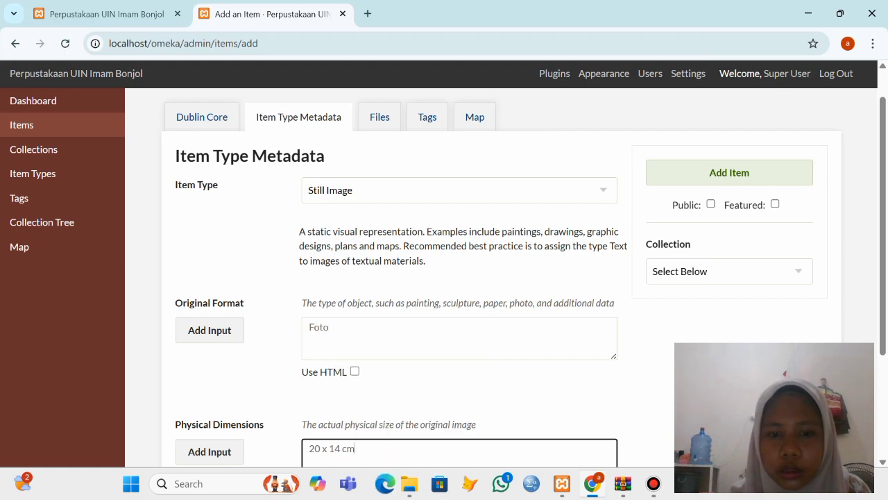
{"action": "left_click", "coordinate": [411, 483]}
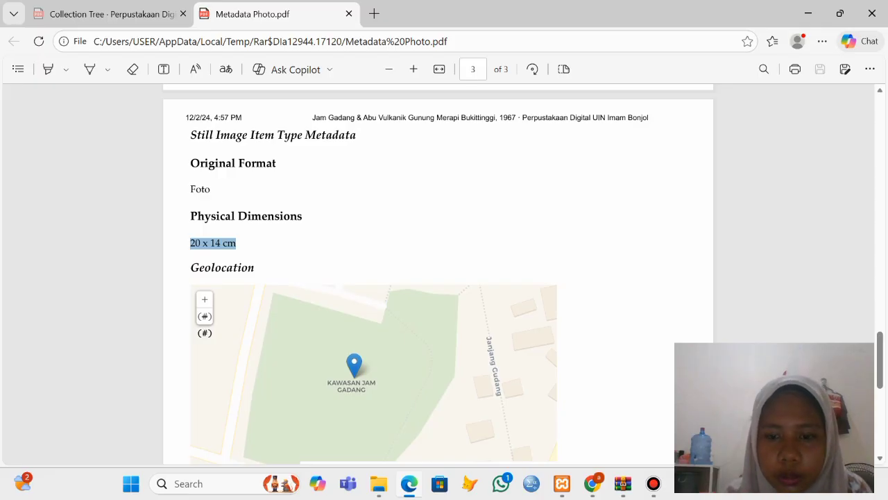
- Search the Map for 'Bukittinggi Jam Gadang' to pin the item's location at Bukittinggi
{"action": "left_click", "coordinate": [593, 484]}
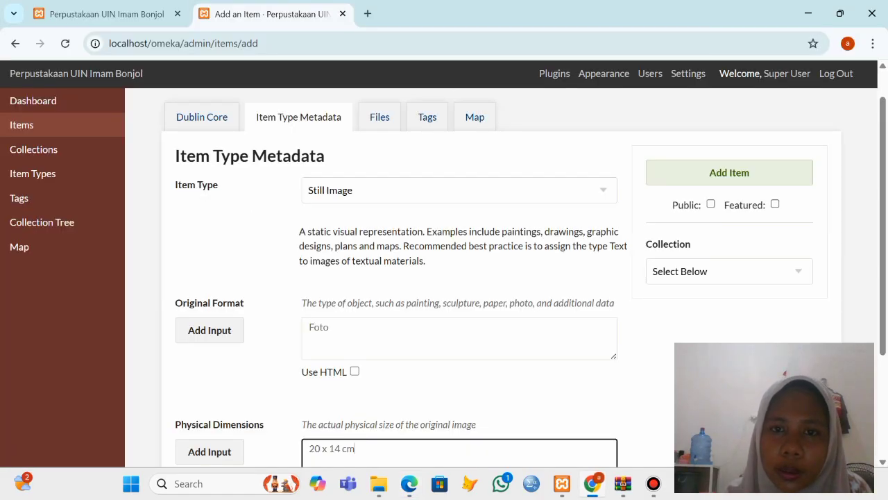
{"action": "left_click", "coordinate": [474, 117]}
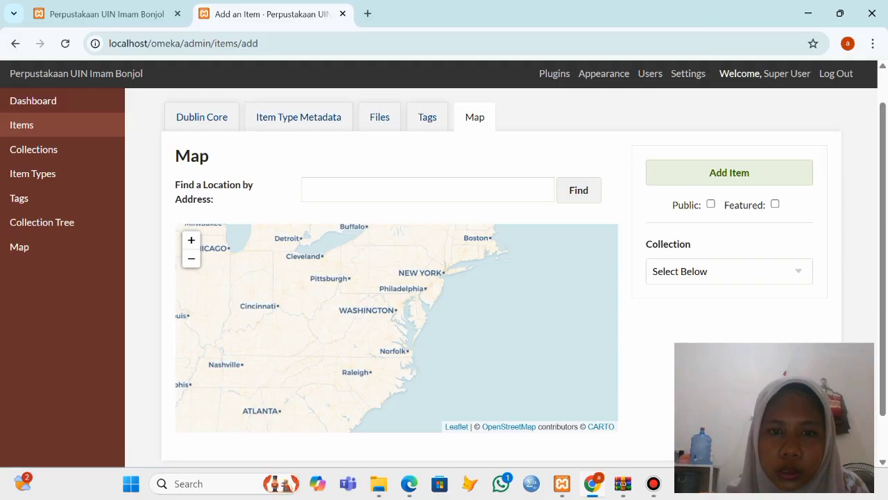
{"action": "left_click", "coordinate": [427, 190]}
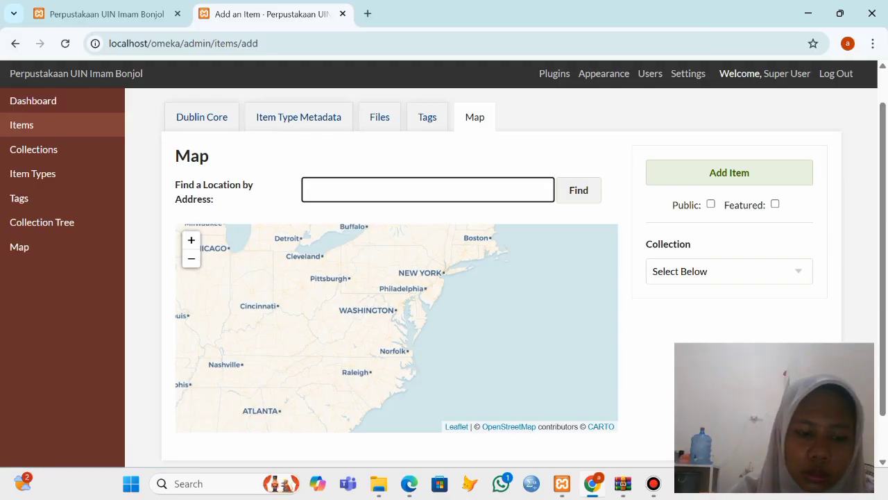
{"action": "type", "text": "Buk"}
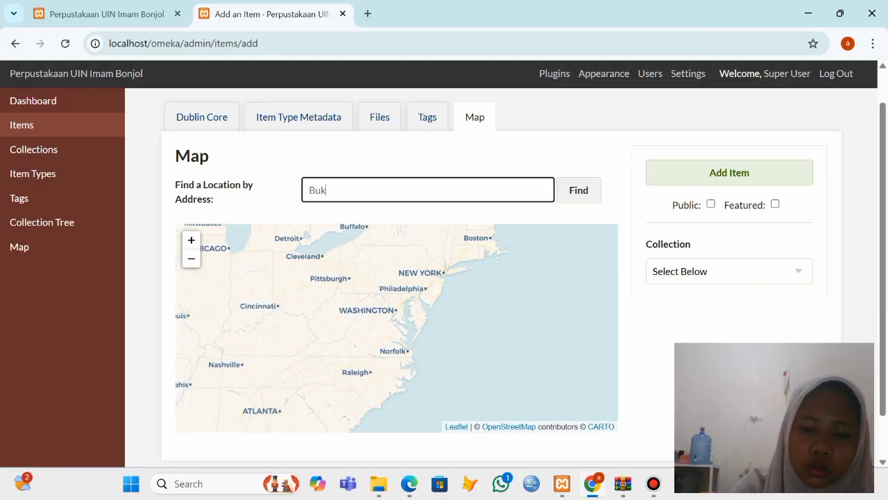
{"action": "type", "text": "ittinggi"}
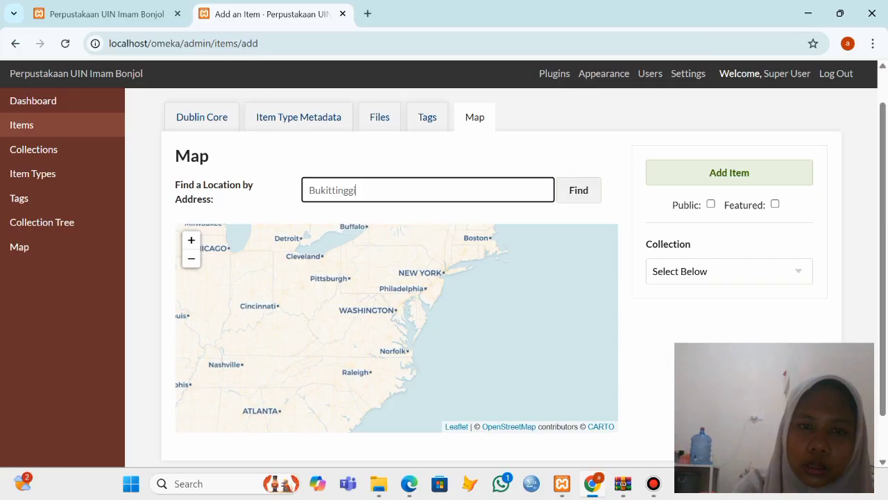
{"action": "type", "text": " Ja"}
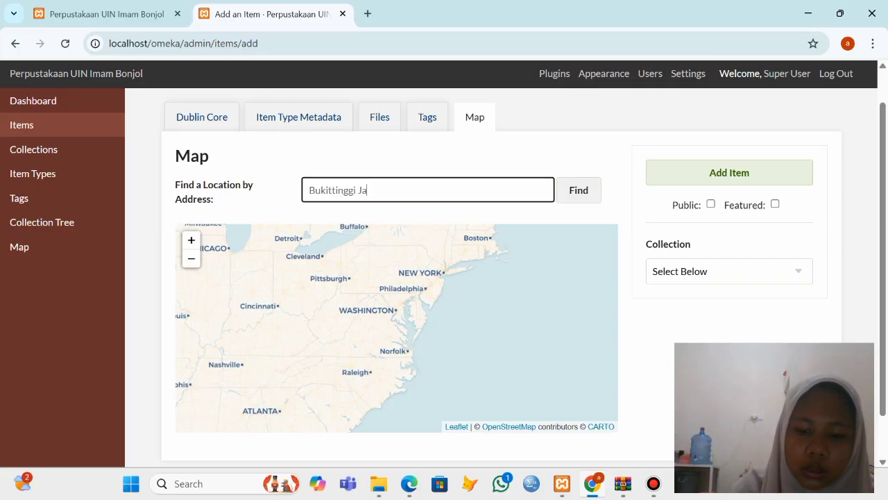
{"action": "type", "text": "m Gadang"}
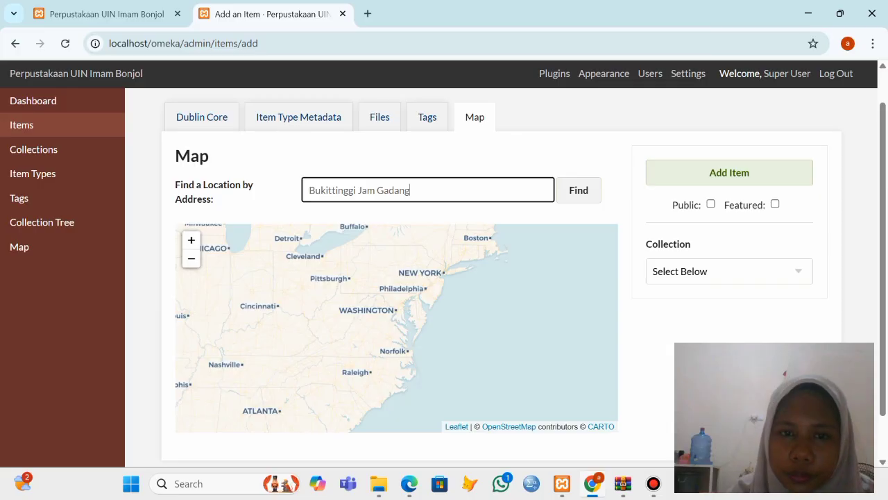
{"action": "left_click", "coordinate": [579, 190]}
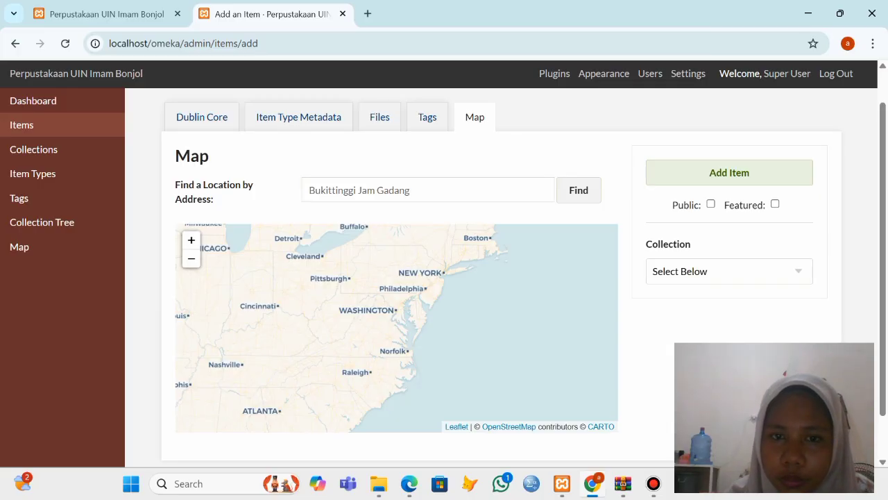
{"action": "left_click", "coordinate": [410, 190]}
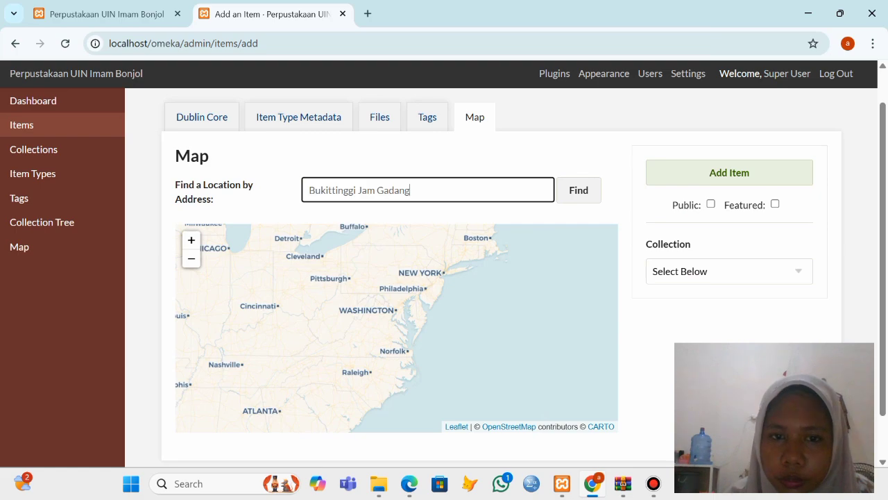
{"action": "scroll", "coordinate": [419, 330], "scroll_direction": "up", "scroll_amount": 2}
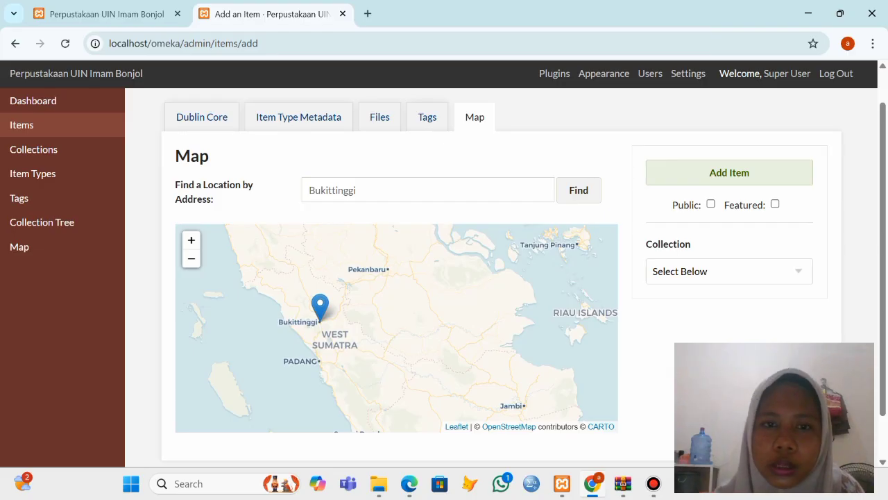
{"action": "left_click", "coordinate": [380, 117]}
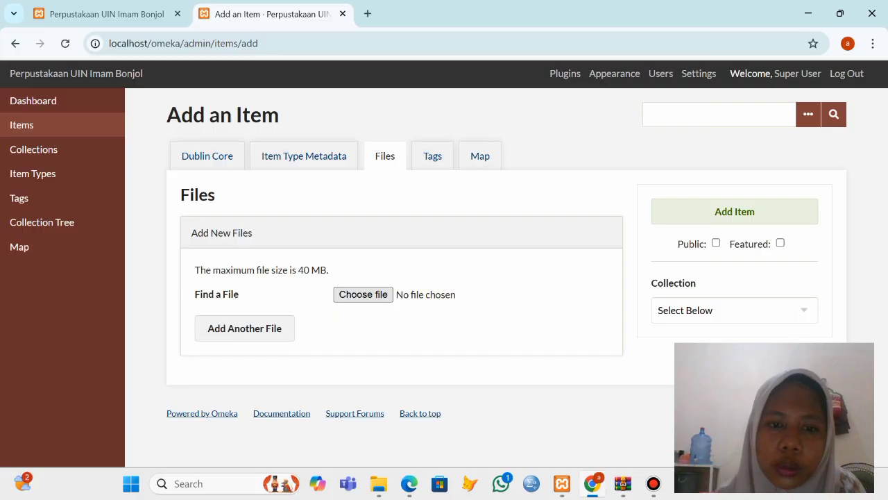
- Open the item's file chooser and browse to the New Volume (D:) drive
{"action": "left_click", "coordinate": [363, 294]}
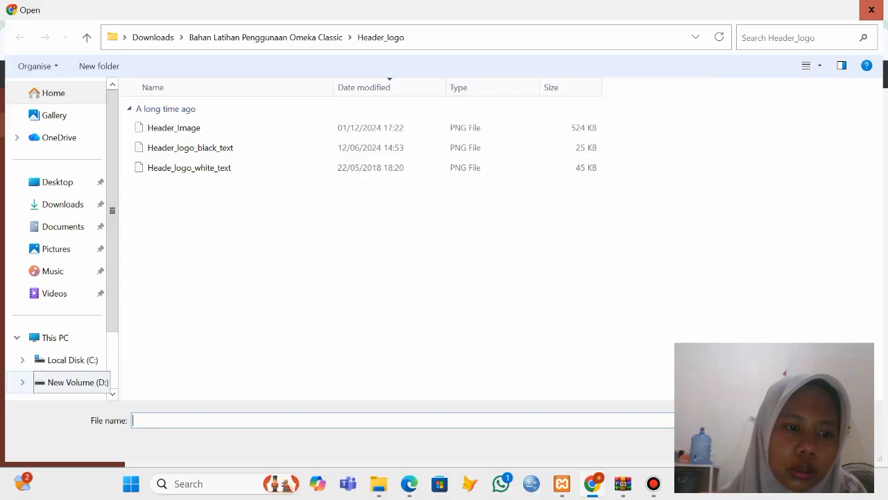
{"action": "left_click", "coordinate": [72, 382]}
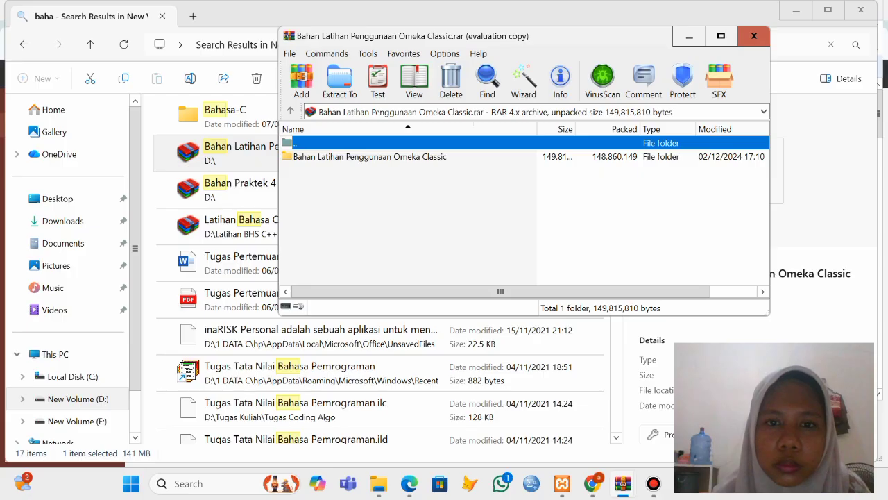
- In the training archive, open File Item Digital\Photo and select Jam Gadang.jpg
{"action": "double_click", "coordinate": [369, 157]}
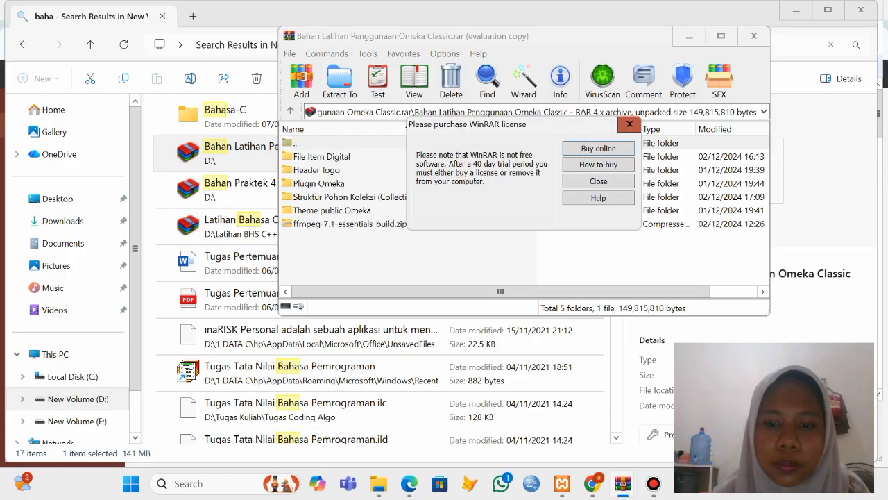
{"action": "left_click", "coordinate": [630, 124]}
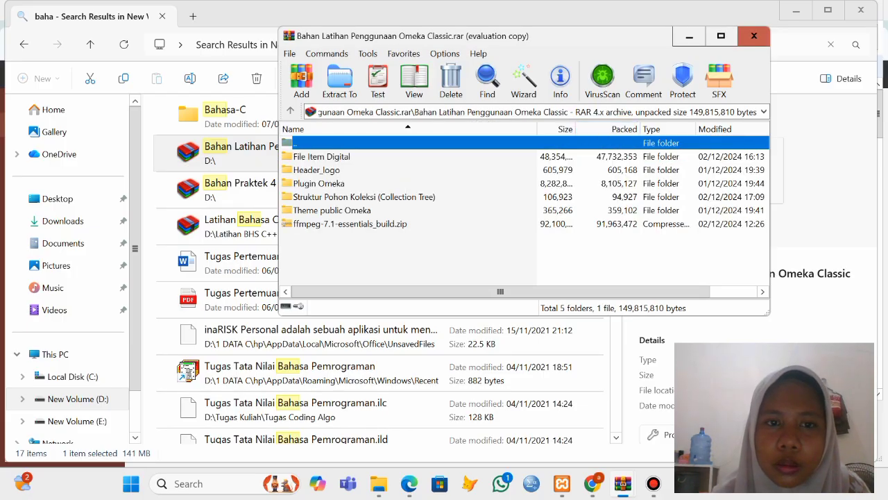
{"action": "left_click", "coordinate": [323, 157]}
{"action": "double_click", "coordinate": [322, 157]}
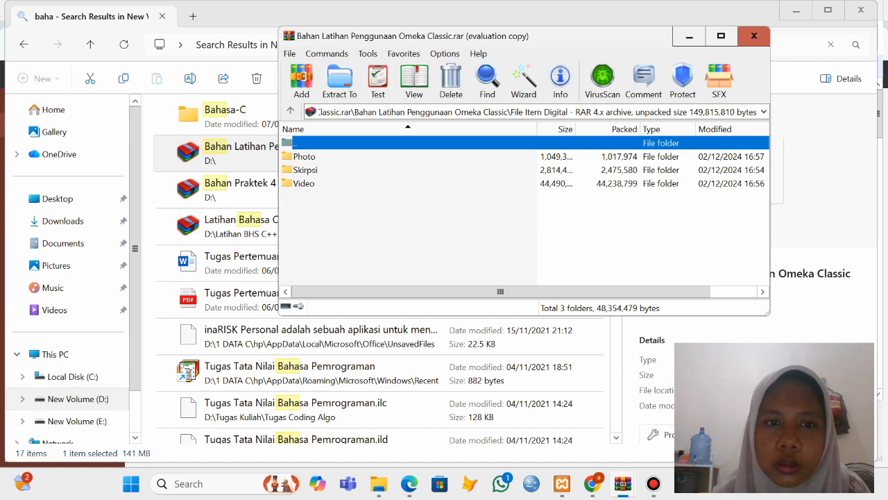
{"action": "double_click", "coordinate": [319, 157]}
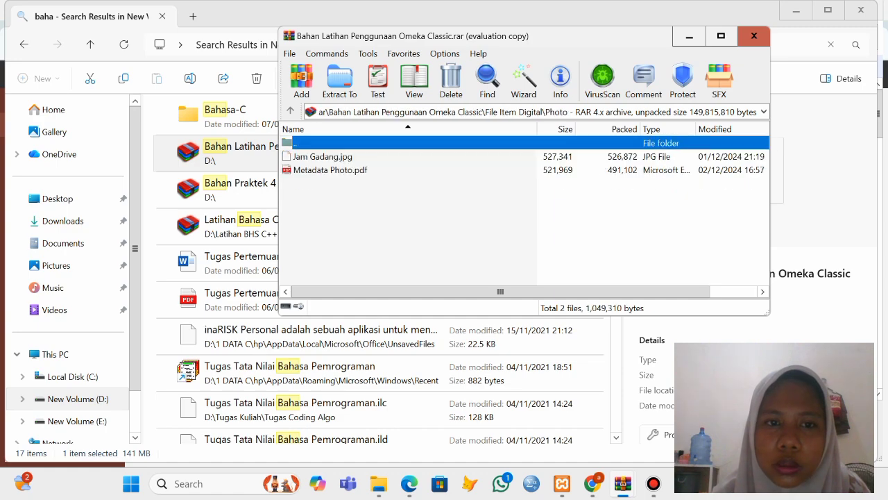
{"action": "left_click", "coordinate": [322, 157]}
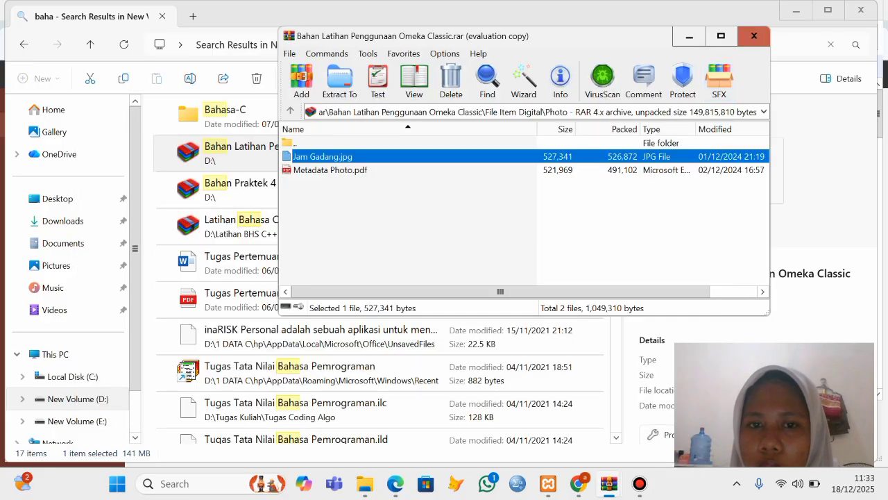
{"action": "key", "text": "F2"}
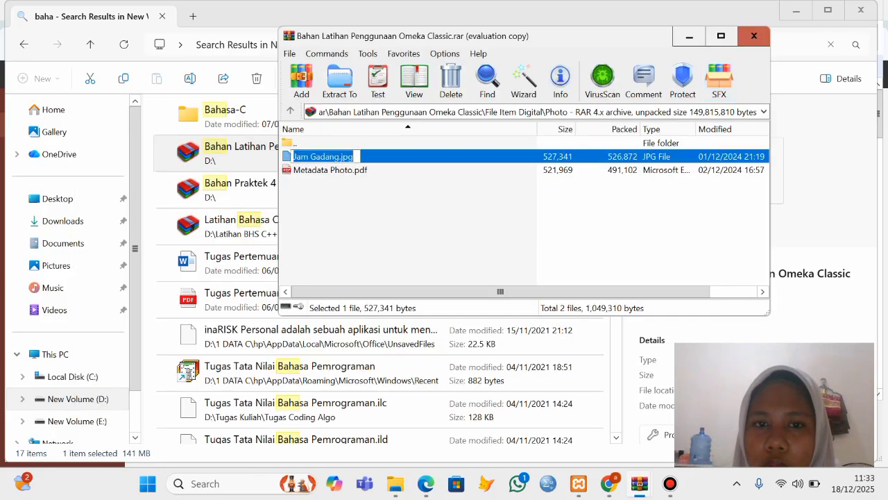
{"action": "key", "text": "Escape"}
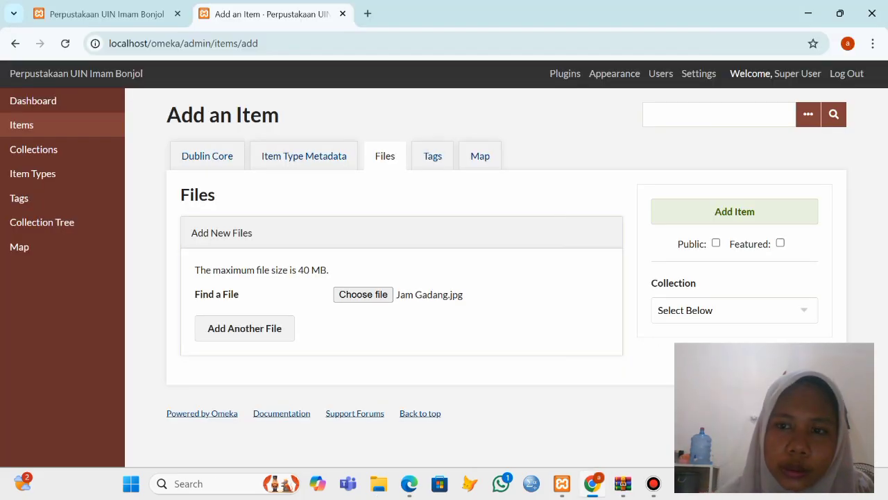
- Review the item's Dublin Core, Item Type Metadata and Files sections
{"action": "left_click", "coordinate": [175, 156]}
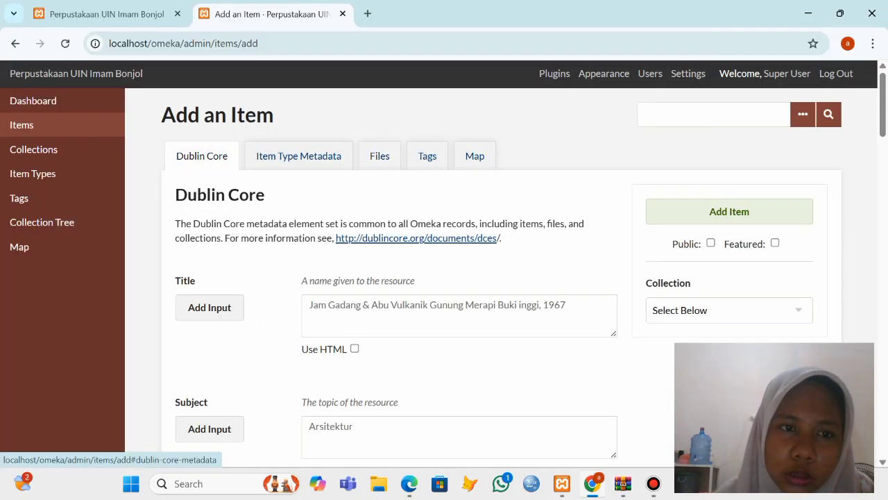
{"action": "left_click", "coordinate": [299, 156]}
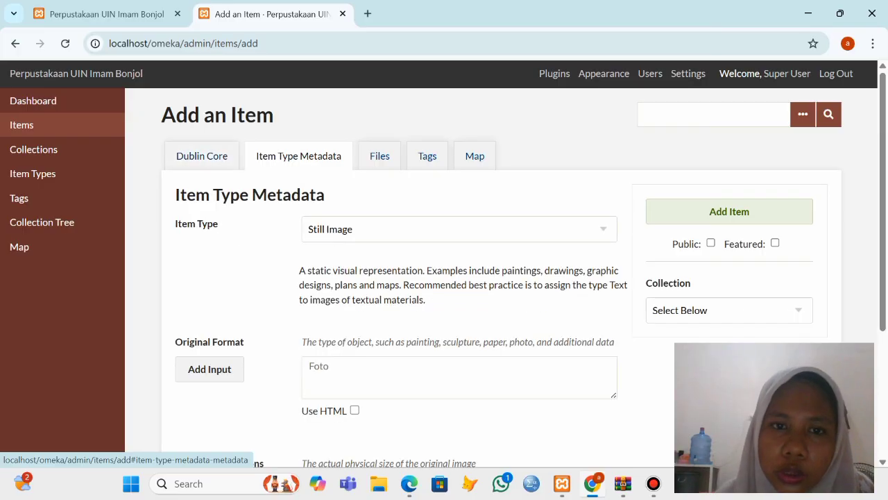
{"action": "left_click", "coordinate": [379, 155]}
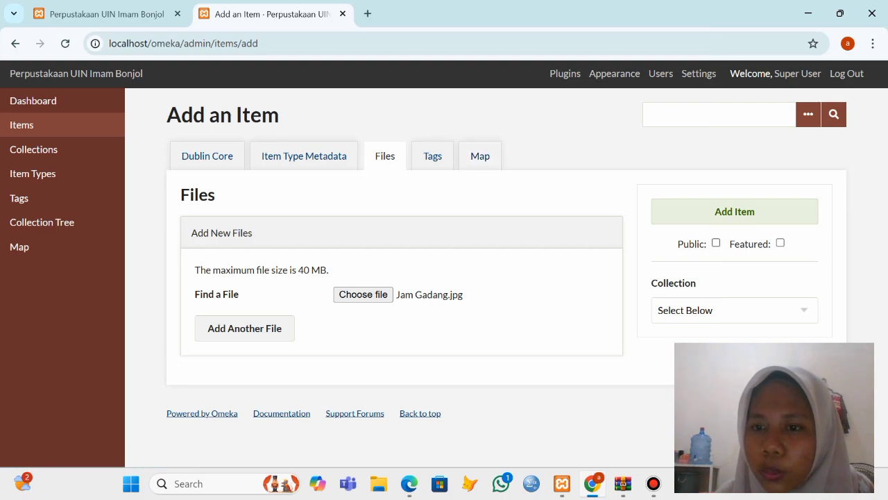
- Make the item public, assign it to the Arsip UIN Imam Bonjol collection, and save it
{"action": "left_click", "coordinate": [715, 242]}
{"action": "left_click", "coordinate": [736, 310]}
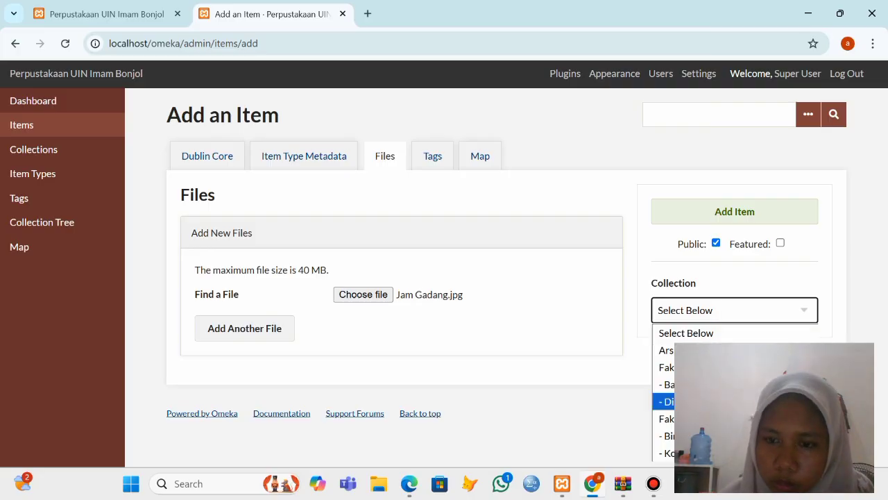
{"action": "left_click", "coordinate": [722, 350]}
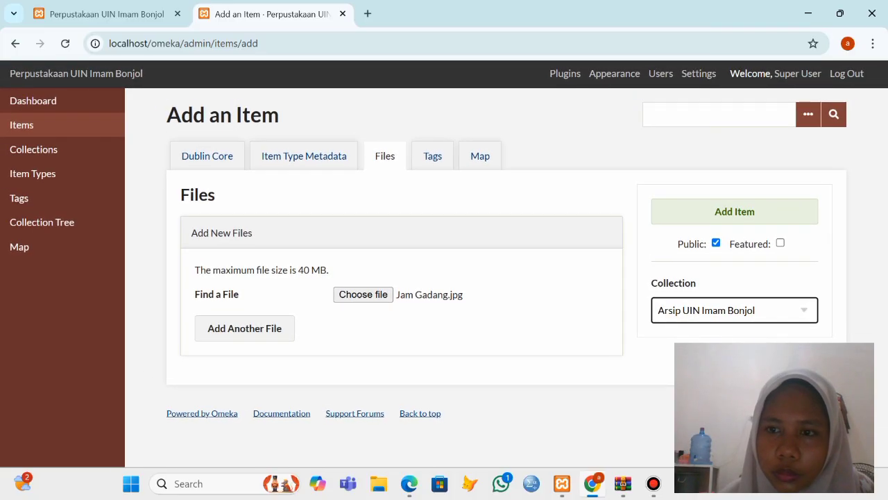
{"action": "left_click", "coordinate": [735, 212]}
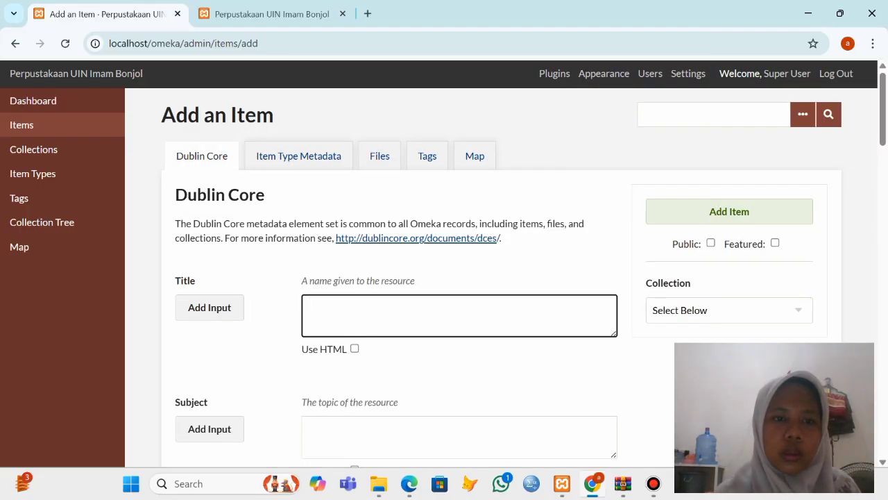
- Paste the co-word analysis thesis title from Metadata Skripsi.pdf into the new item's Title
{"action": "mouse_move", "coordinate": [378, 483]}
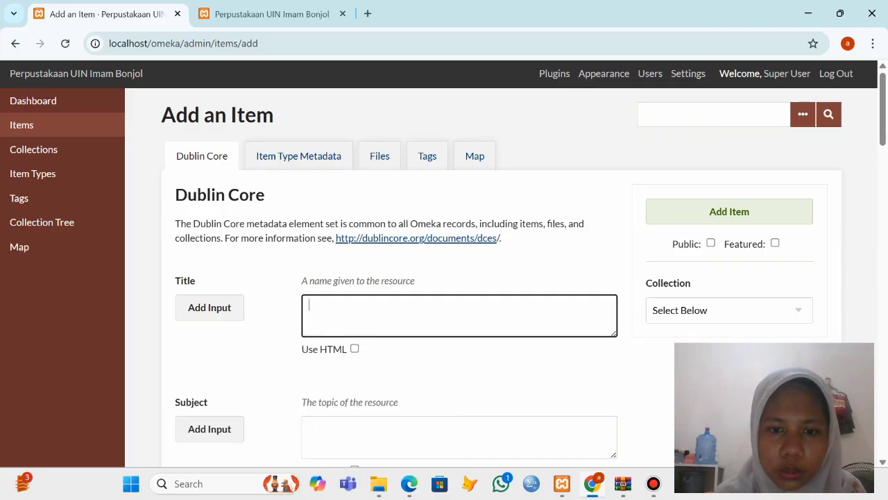
{"action": "mouse_move", "coordinate": [408, 484]}
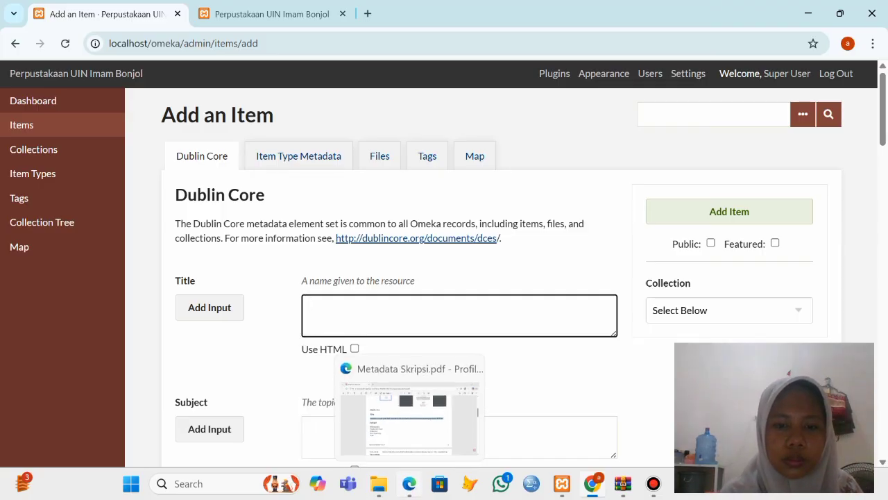
{"action": "left_click", "coordinate": [410, 417]}
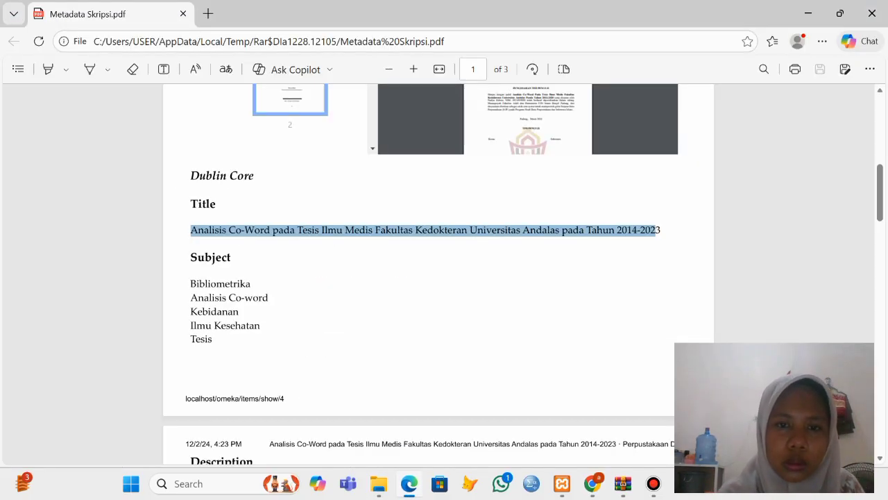
{"action": "mouse_move", "coordinate": [592, 484]}
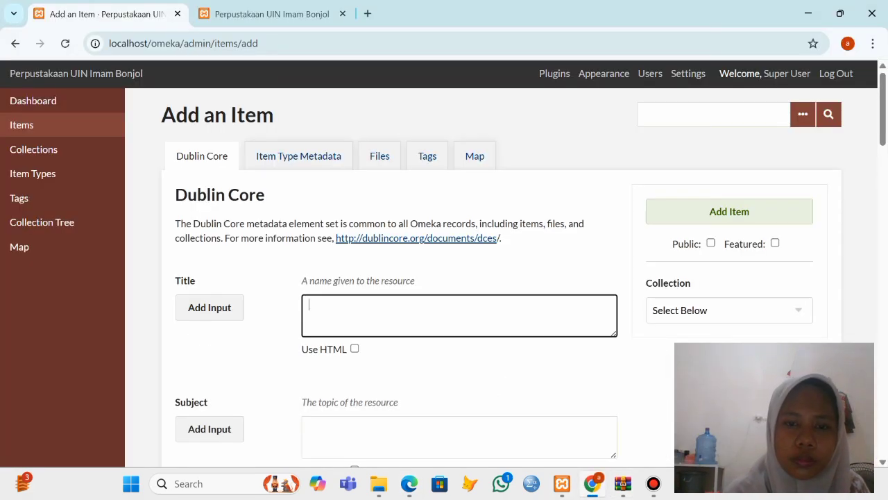
{"action": "type", "text": "Analisis Co-Word pada Tesis Ilmu Medis Fakultas Kedokteran Universitas Andalas pada Tahun 2014-202"}
{"action": "scroll", "coordinate": [459, 257], "scroll_direction": "down", "scroll_amount": 3}
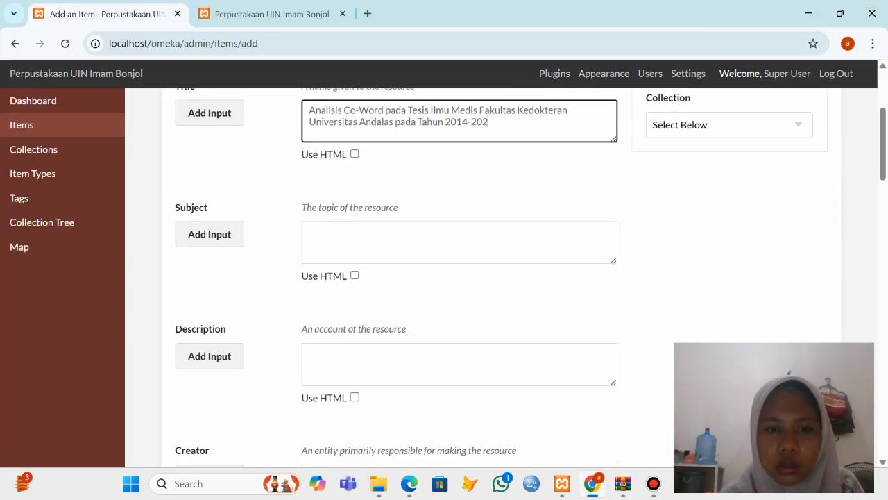
{"action": "left_click", "coordinate": [460, 242]}
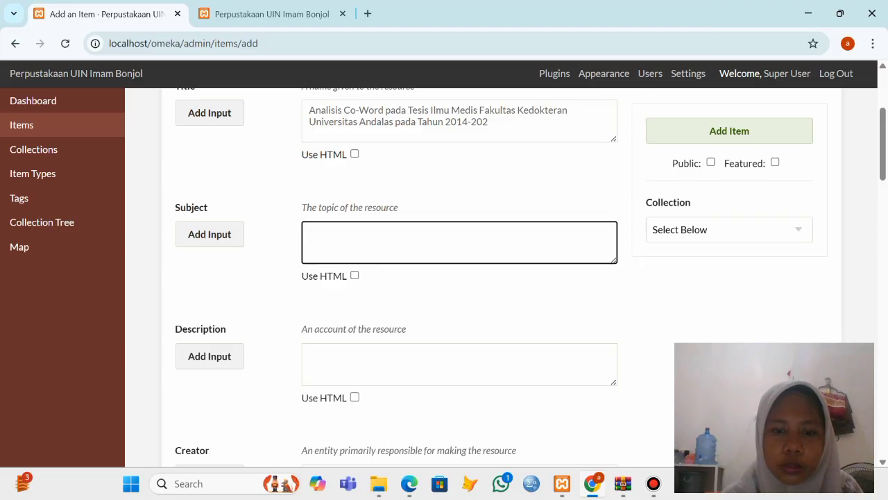
- Copy Bibliometrika from the metadata PDF into the first Subject entry
{"action": "left_click", "coordinate": [410, 484]}
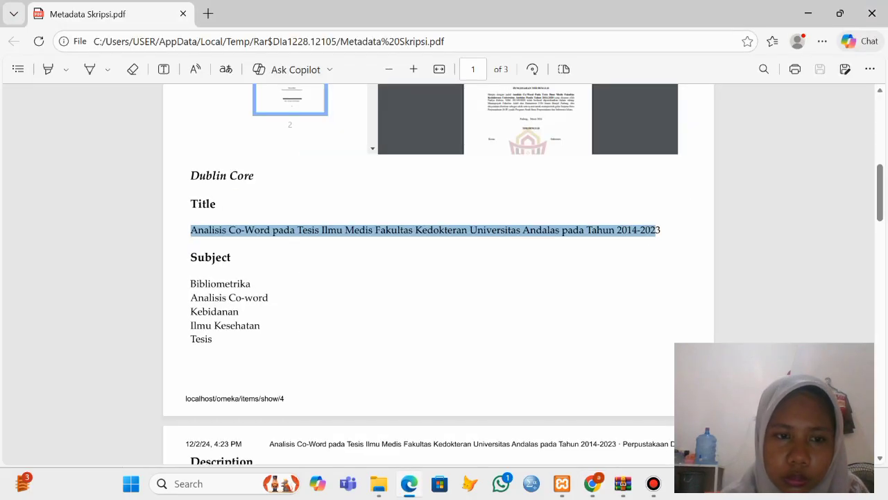
{"action": "left_click_drag", "start_coordinate": [190, 284], "coordinate": [251, 284]}
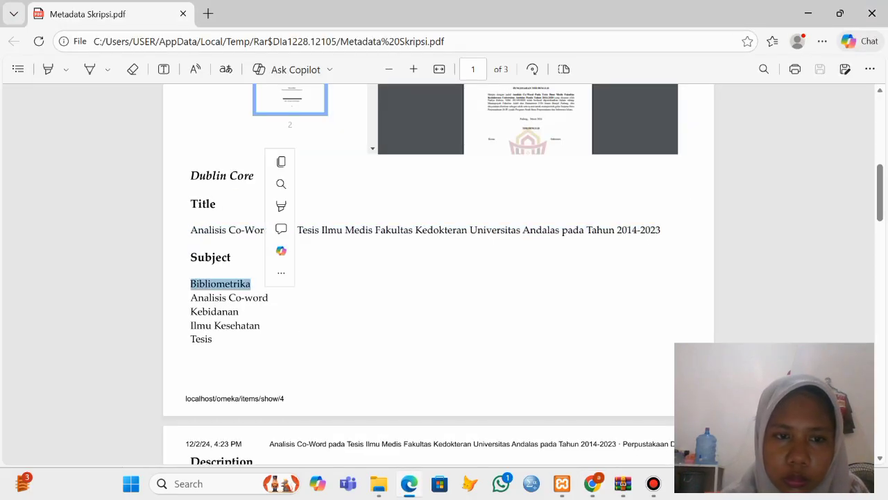
{"action": "left_click", "coordinate": [282, 161]}
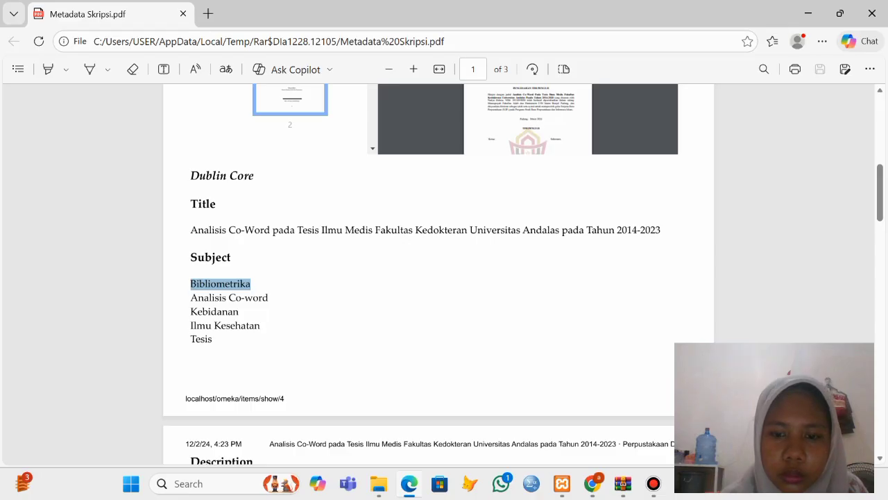
{"action": "left_click", "coordinate": [593, 484]}
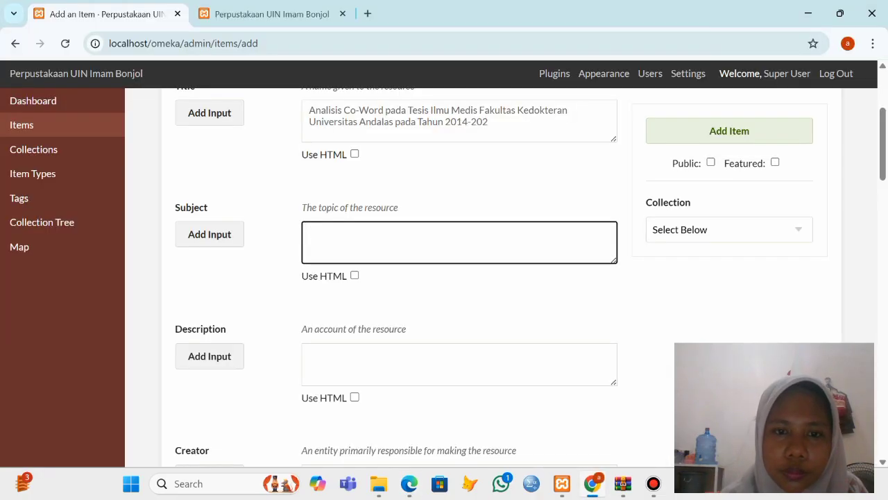
{"action": "key", "text": "ctrl+v"}
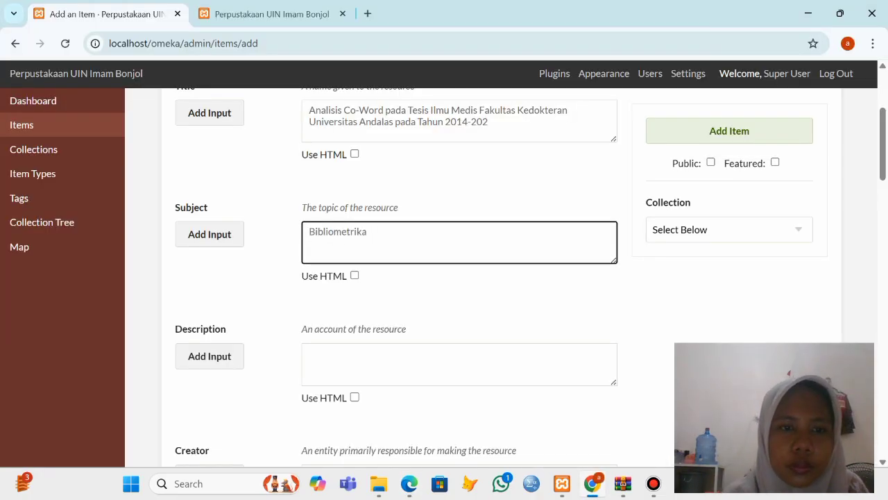
- Add a second Subject entry holding Analisis Co-word from the PDF
{"action": "left_click", "coordinate": [209, 235]}
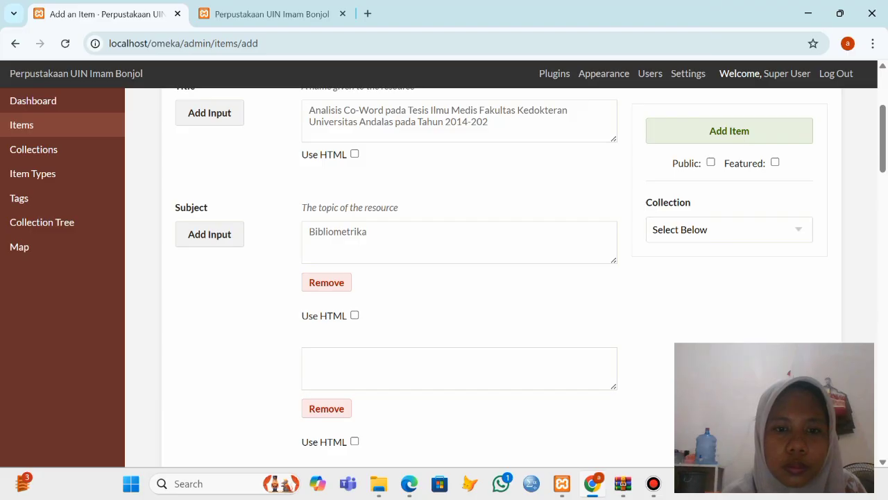
{"action": "scroll", "coordinate": [460, 277], "scroll_direction": "down", "scroll_amount": 2}
{"action": "left_click", "coordinate": [460, 249]}
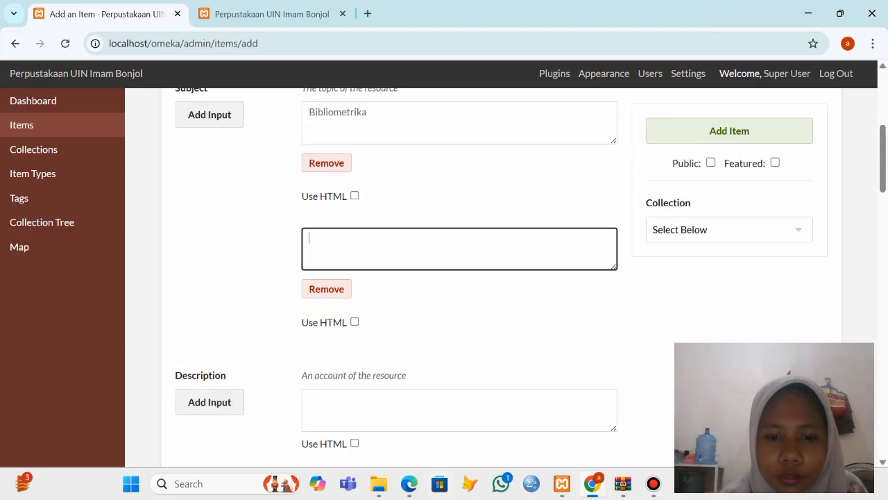
{"action": "key", "text": "alt+Tab"}
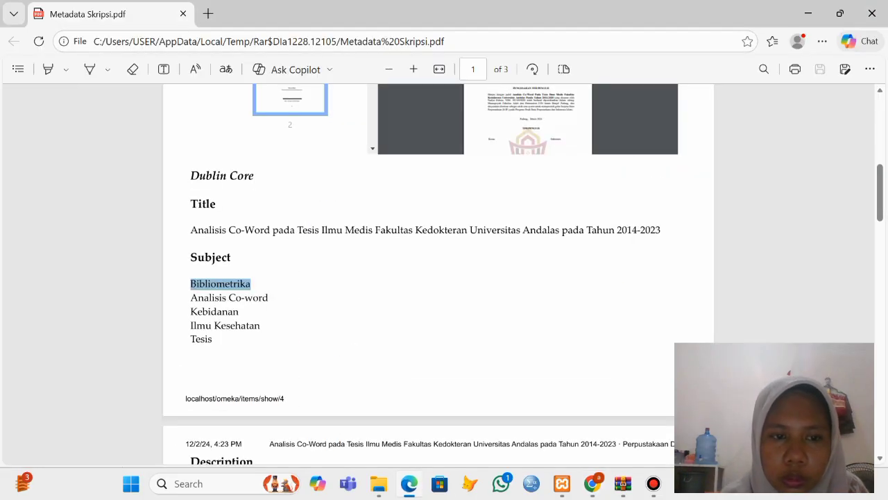
{"action": "left_click_drag", "start_coordinate": [190, 297], "coordinate": [269, 297]}
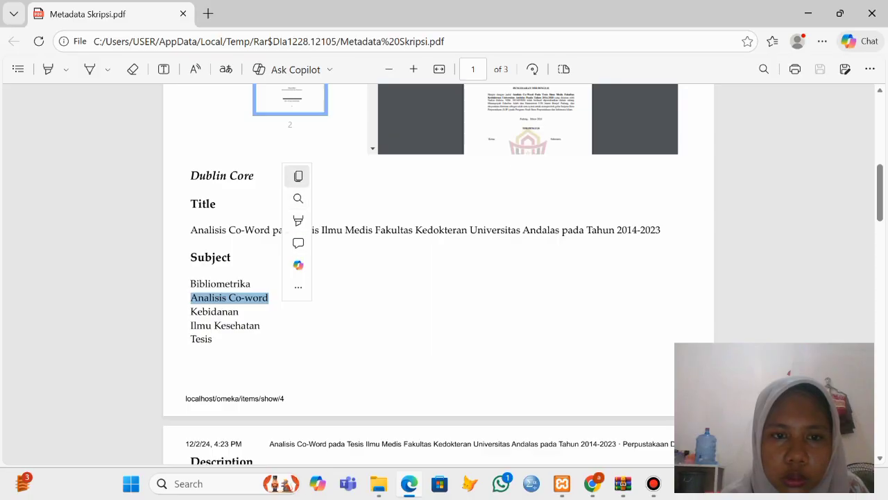
{"action": "left_click", "coordinate": [299, 175]}
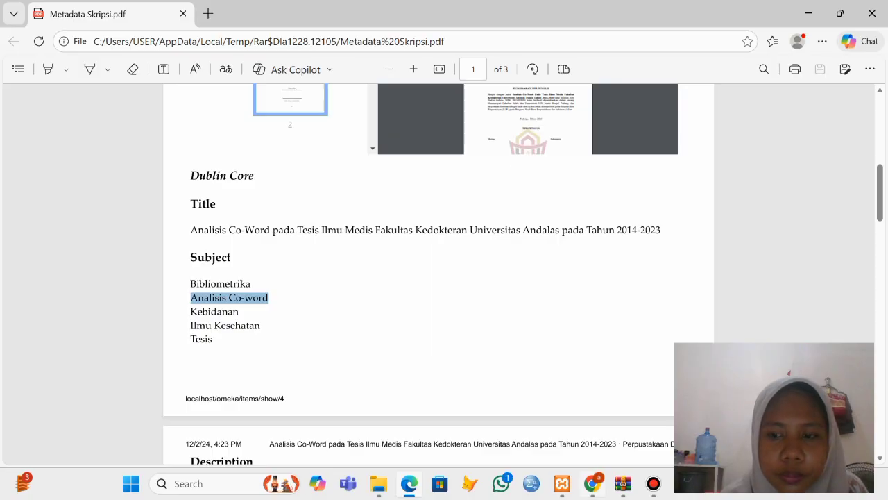
{"action": "left_click", "coordinate": [593, 484]}
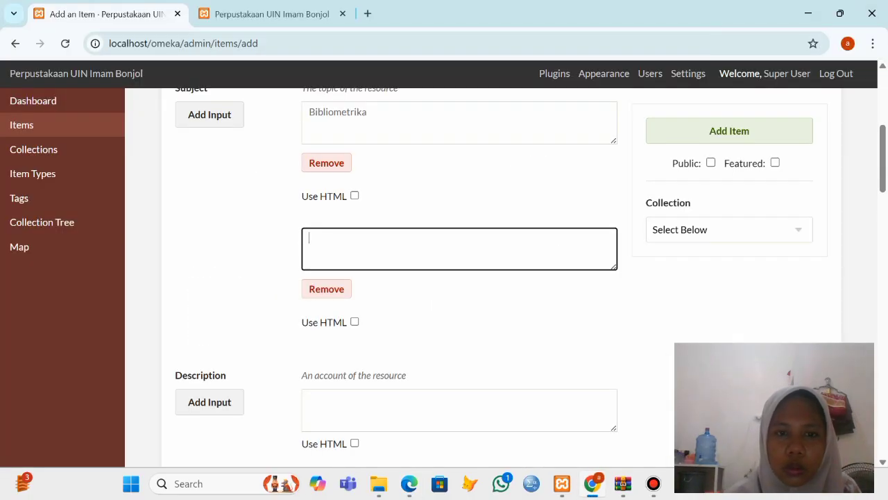
{"action": "key", "text": "ctrl+v"}
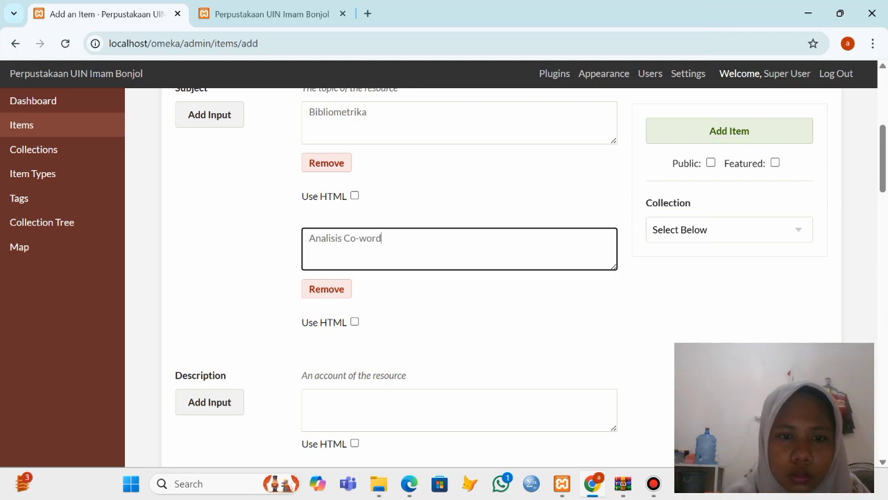
- Add a third Subject entry holding Kebidanan from the PDF
{"action": "left_click", "coordinate": [209, 114]}
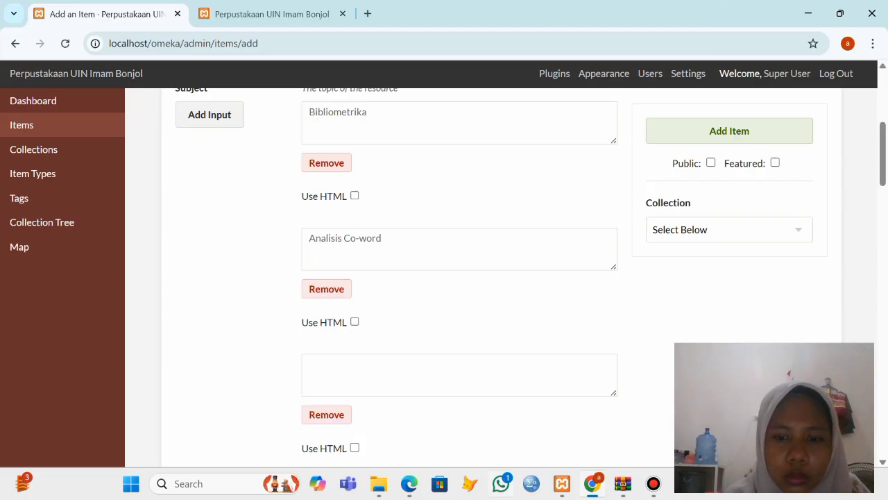
{"action": "left_click", "coordinate": [409, 484]}
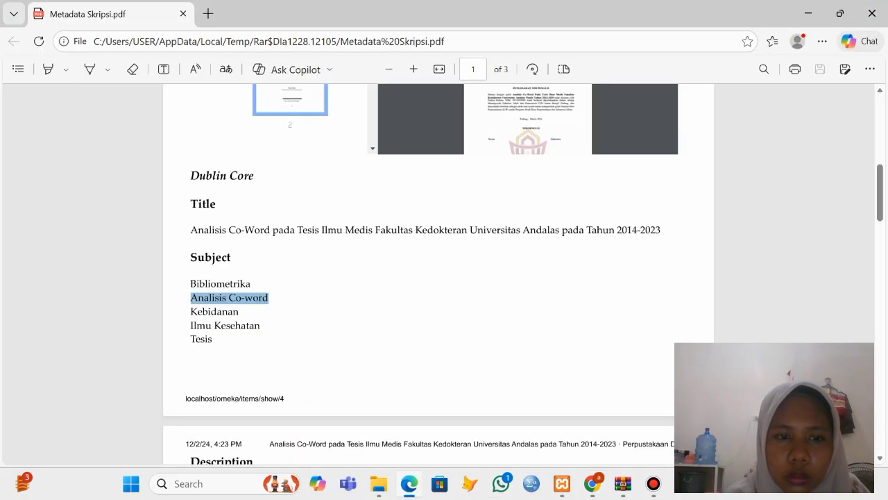
{"action": "left_click_drag", "start_coordinate": [191, 258], "coordinate": [243, 258]}
{"action": "left_click", "coordinate": [270, 135]}
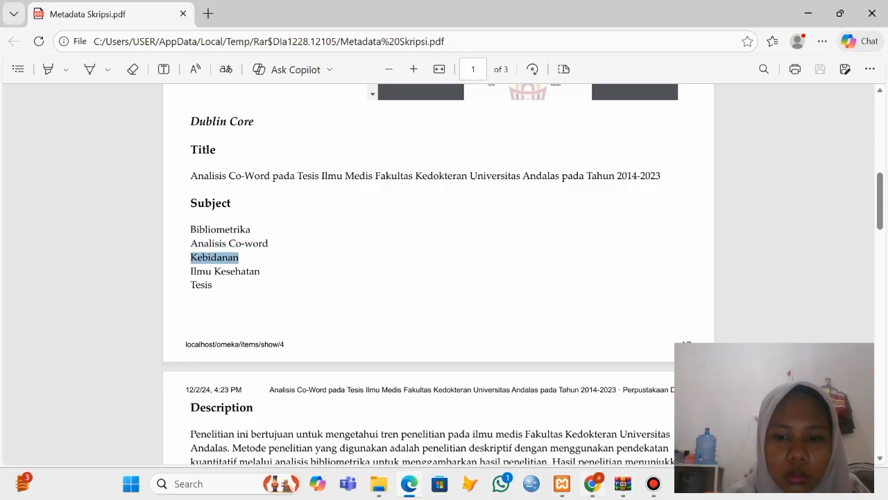
{"action": "left_click", "coordinate": [593, 484]}
{"action": "left_click", "coordinate": [460, 375]}
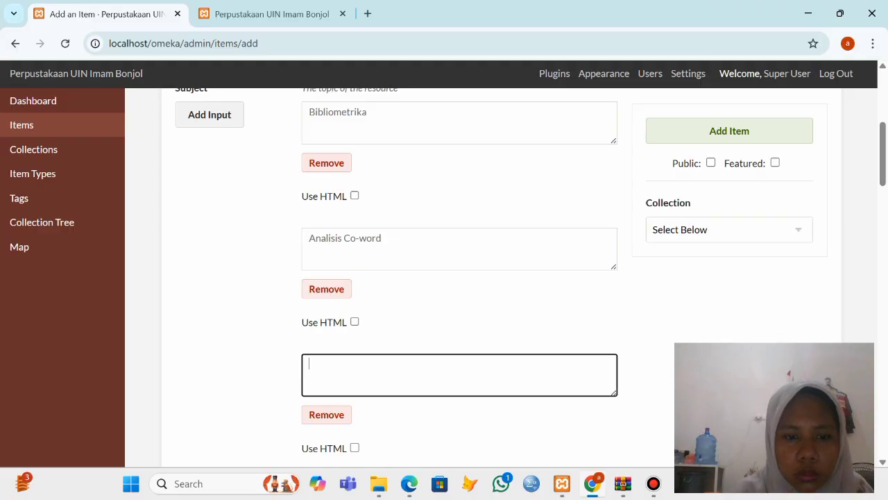
{"action": "key", "text": "ctrl+v"}
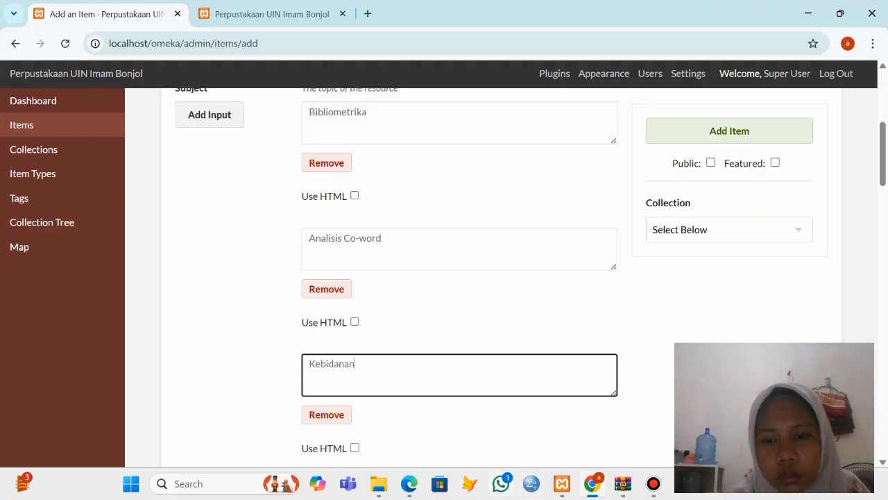
- Add a fourth Subject entry holding Ilmu Kesehatan from the PDF
{"action": "left_click", "coordinate": [409, 484]}
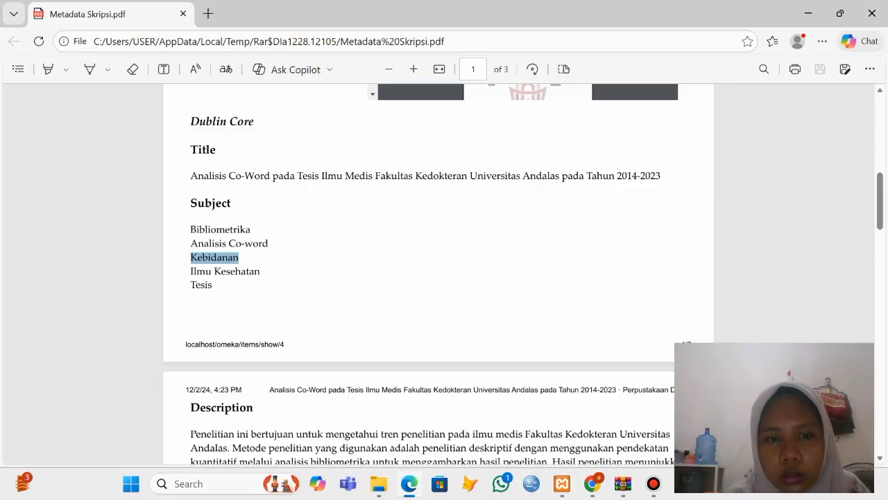
{"action": "scroll", "coordinate": [454, 275], "scroll_direction": "down", "scroll_amount": 1}
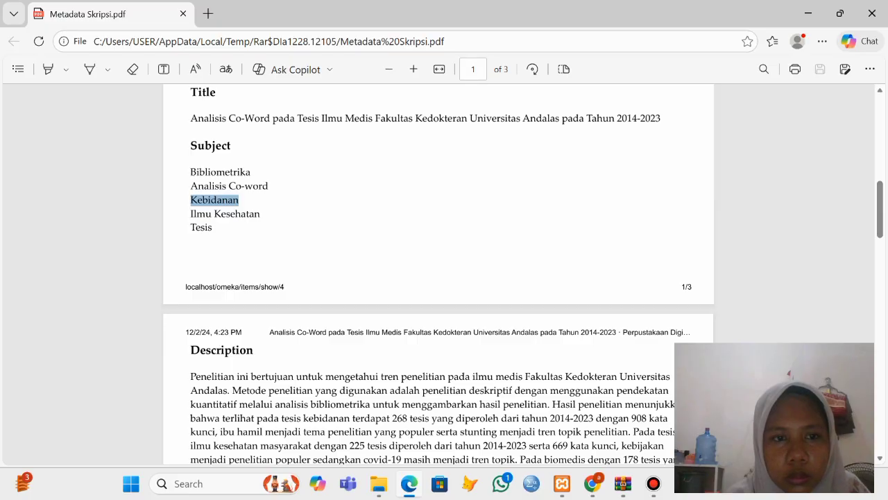
{"action": "left_click_drag", "start_coordinate": [190, 214], "coordinate": [261, 214]}
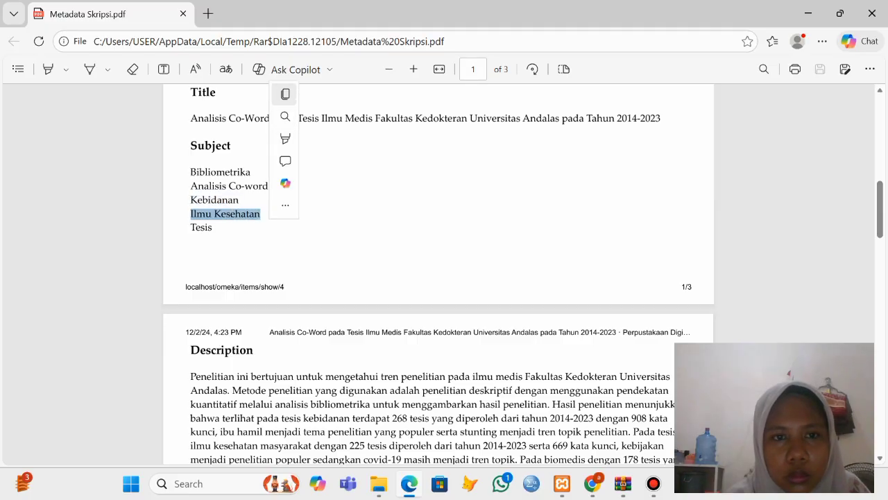
{"action": "left_click", "coordinate": [285, 94]}
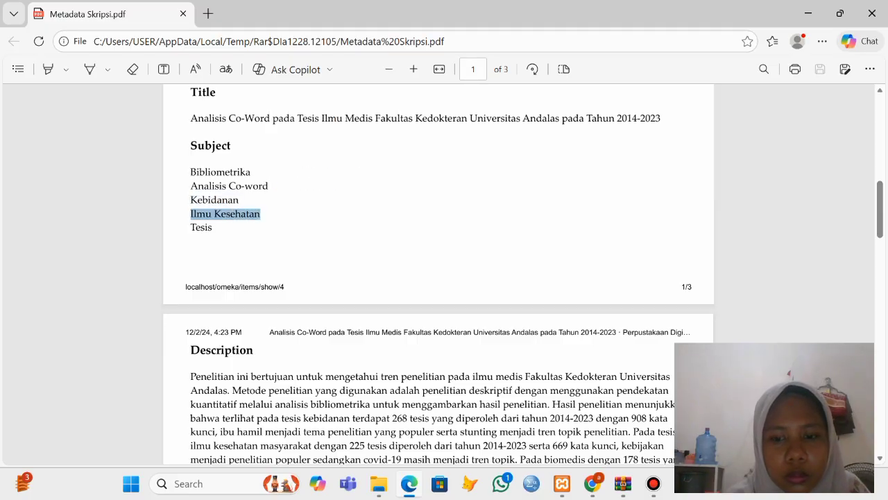
{"action": "mouse_move", "coordinate": [592, 483]}
{"action": "left_click", "coordinate": [592, 416]}
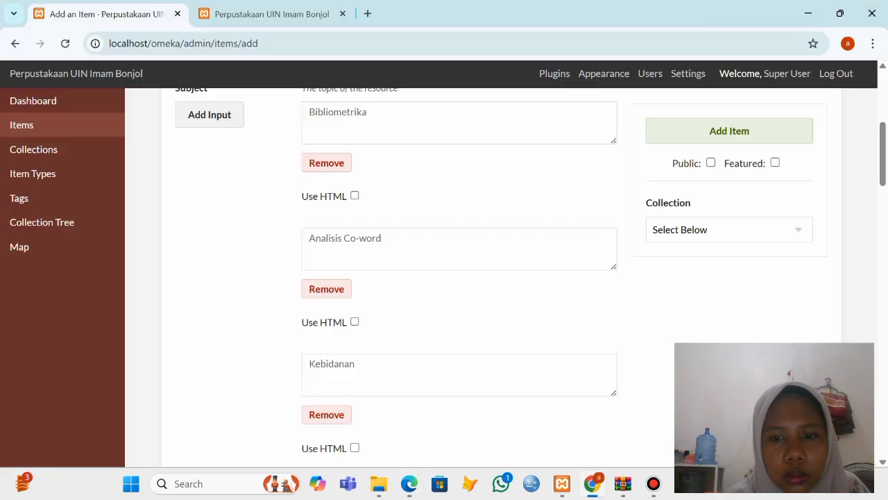
{"action": "scroll", "coordinate": [458, 277], "scroll_direction": "down", "scroll_amount": 1}
{"action": "scroll", "coordinate": [458, 277], "scroll_direction": "up", "scroll_amount": 2}
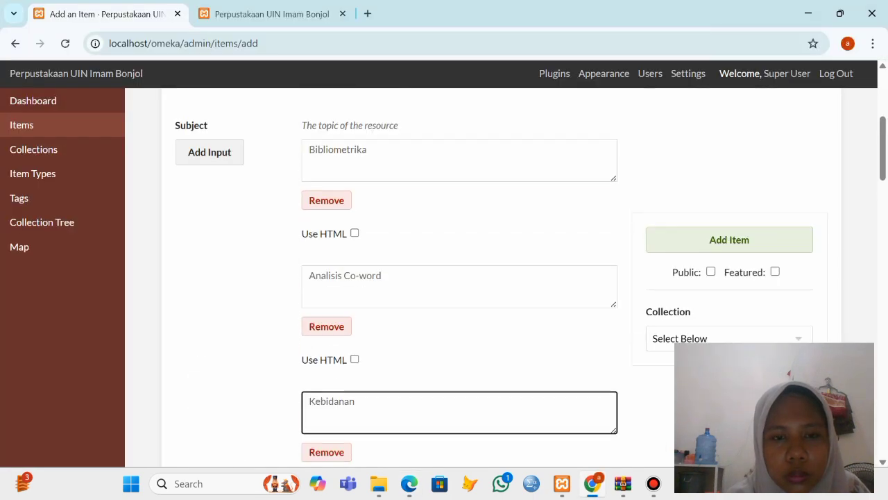
{"action": "left_click", "coordinate": [210, 182]}
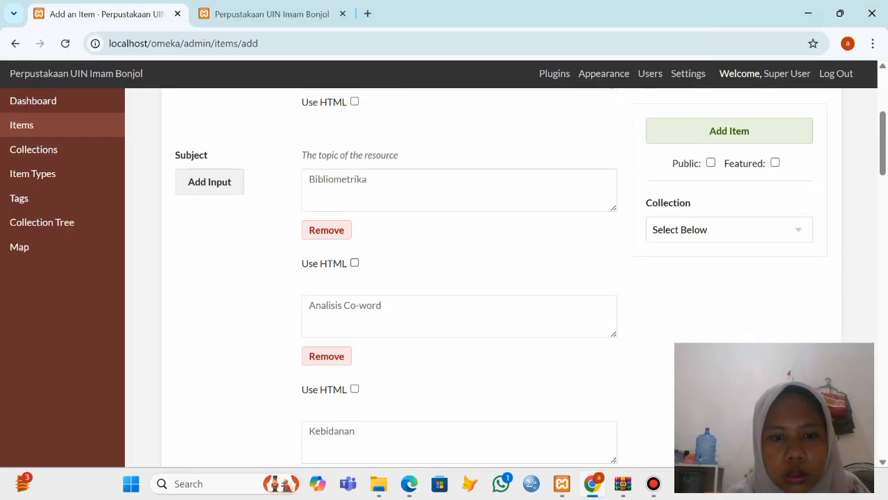
{"action": "scroll", "coordinate": [458, 278], "scroll_direction": "down", "scroll_amount": 3}
{"action": "left_click", "coordinate": [459, 368]}
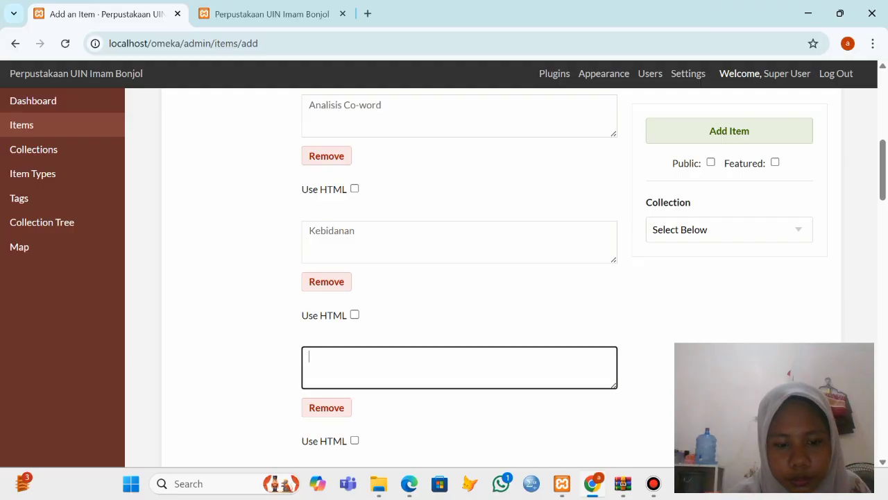
{"action": "key", "text": "ctrl+v"}
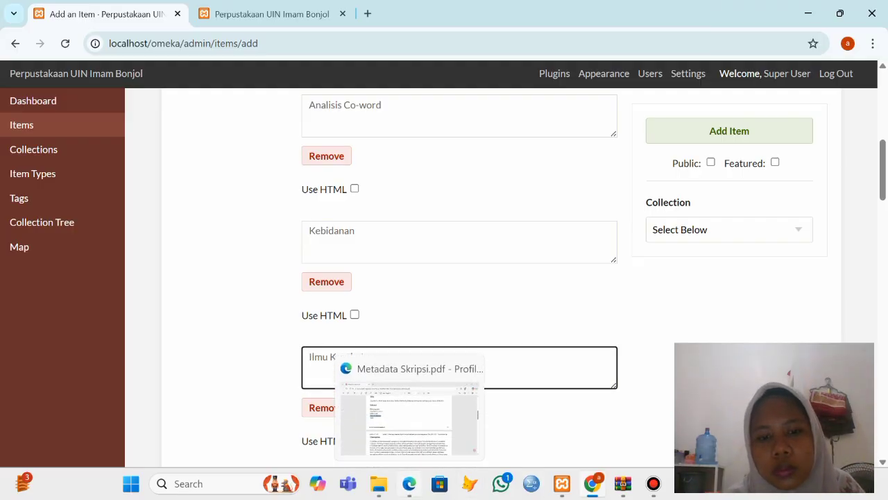
- Paste Tesis from the PDF into the empty Subject entry below Ilmu Kesehatan
{"action": "left_click", "coordinate": [409, 484]}
{"action": "left_click_drag", "start_coordinate": [191, 227], "coordinate": [215, 229]}
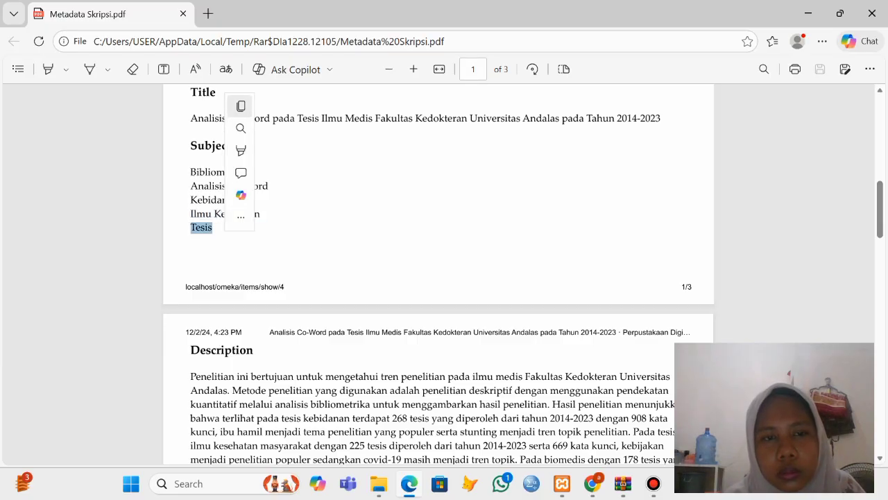
{"action": "left_click", "coordinate": [241, 105]}
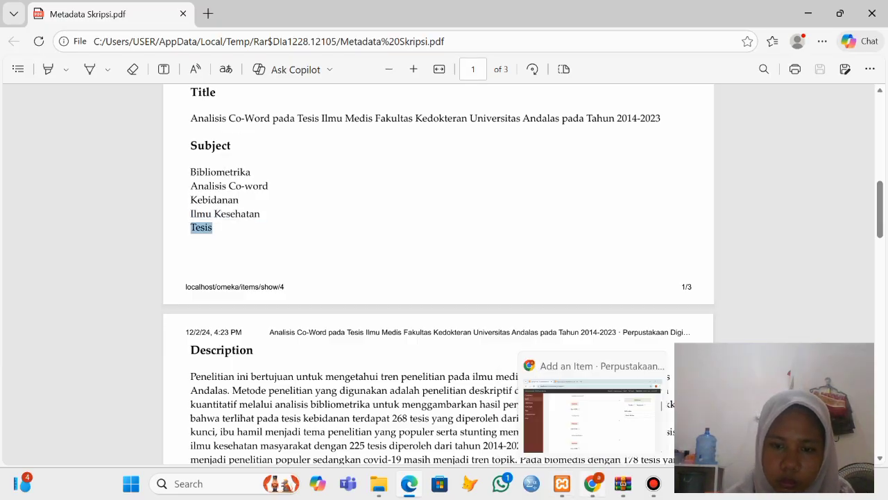
{"action": "left_click", "coordinate": [593, 483]}
{"action": "scroll", "coordinate": [458, 278], "scroll_direction": "up", "scroll_amount": 2}
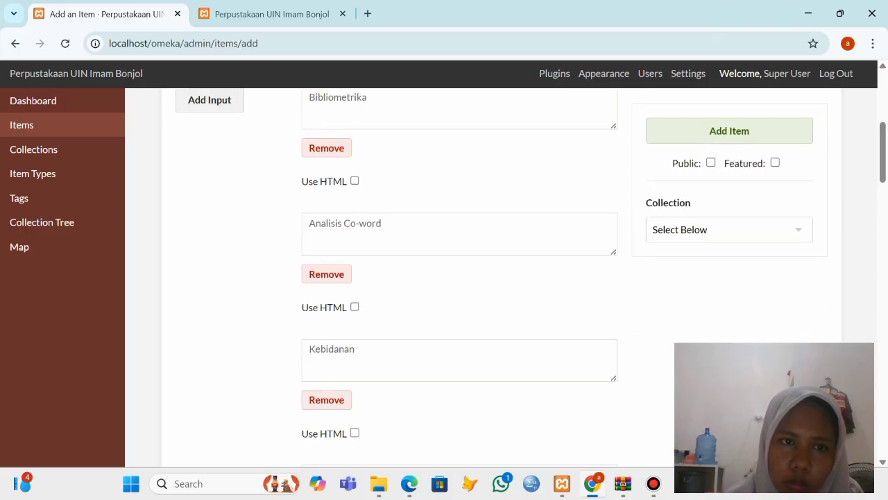
{"action": "scroll", "coordinate": [458, 278], "scroll_direction": "down", "scroll_amount": 3}
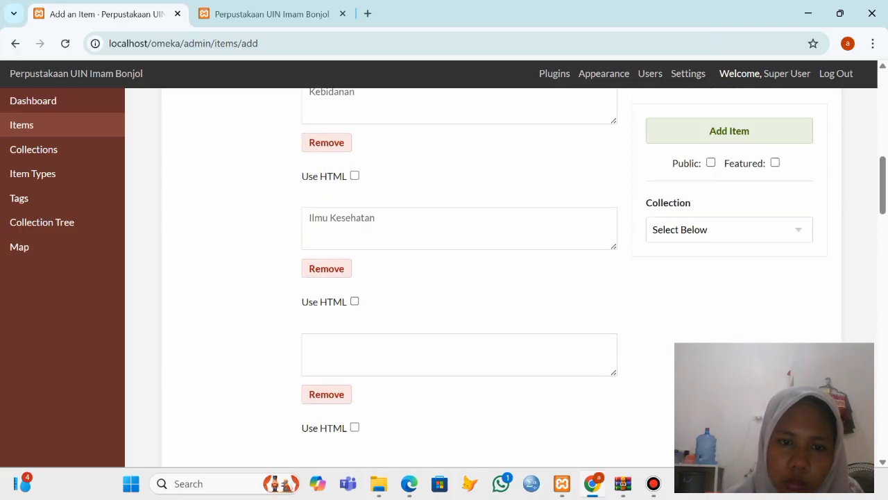
{"action": "left_click", "coordinate": [458, 355]}
{"action": "key", "text": "ctrl+v"}
{"action": "scroll", "coordinate": [459, 278], "scroll_direction": "down", "scroll_amount": 3}
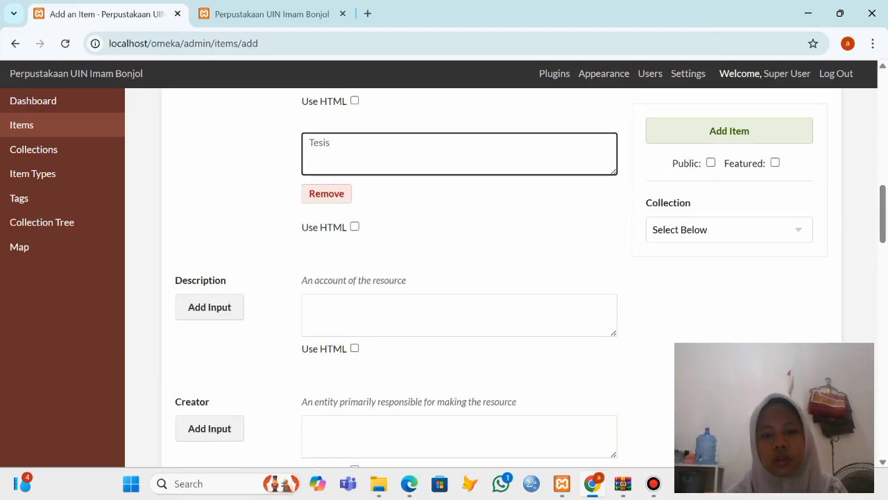
- Copy the PDF's abstract paragraph into the item's Description field
{"action": "mouse_move", "coordinate": [409, 484]}
{"action": "left_click", "coordinate": [410, 413]}
{"action": "scroll", "coordinate": [437, 277], "scroll_direction": "down", "scroll_amount": 3}
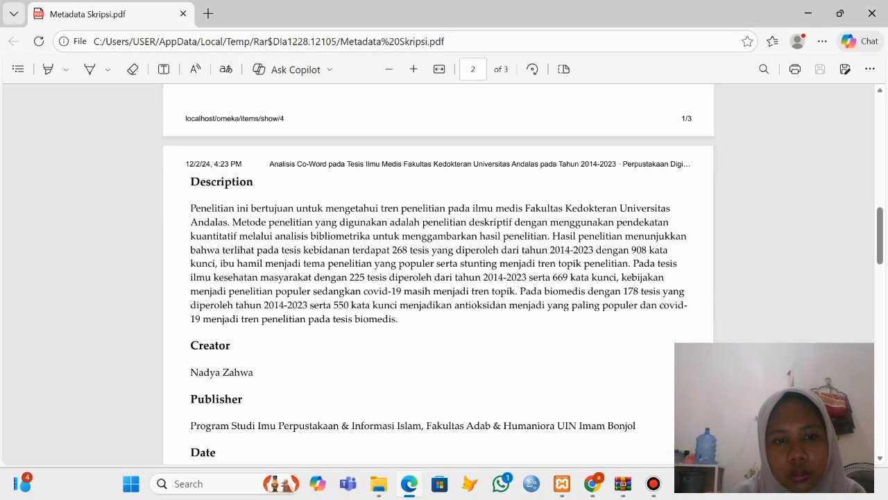
{"action": "left_click_drag", "start_coordinate": [191, 200], "coordinate": [398, 311]}
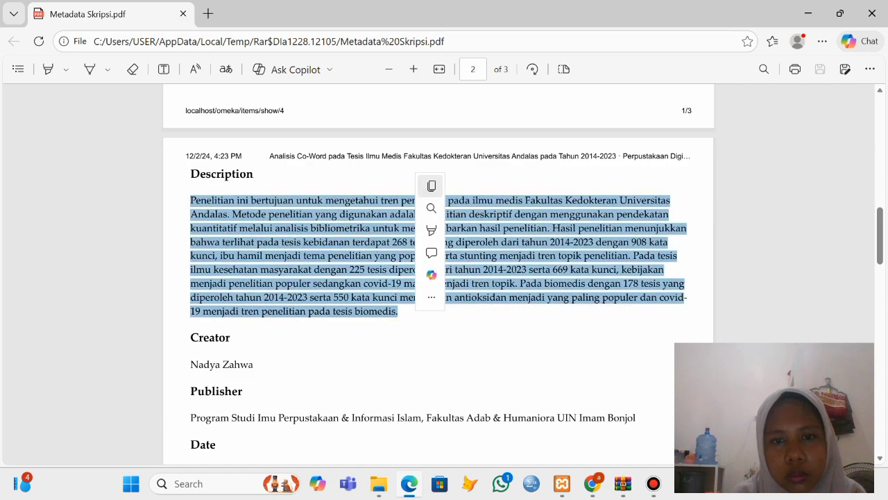
{"action": "left_click", "coordinate": [432, 186]}
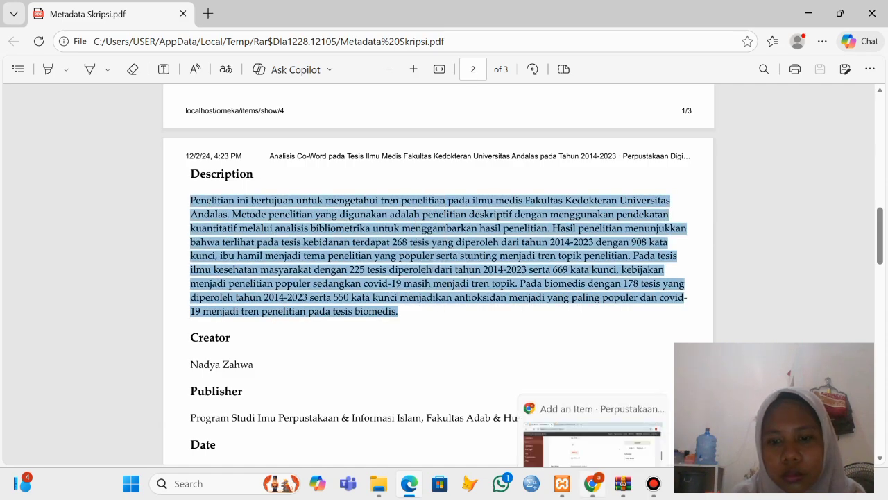
{"action": "left_click", "coordinate": [592, 484]}
{"action": "left_click", "coordinate": [416, 314]}
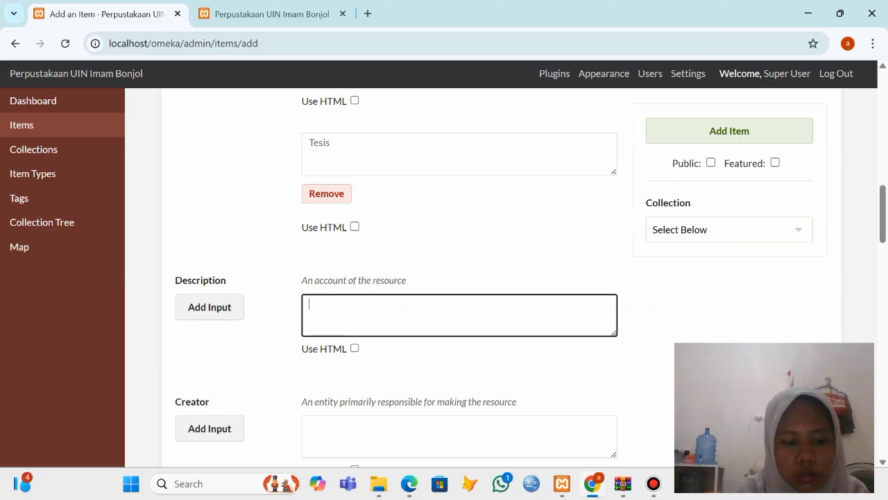
{"action": "key", "text": "ctrl+v"}
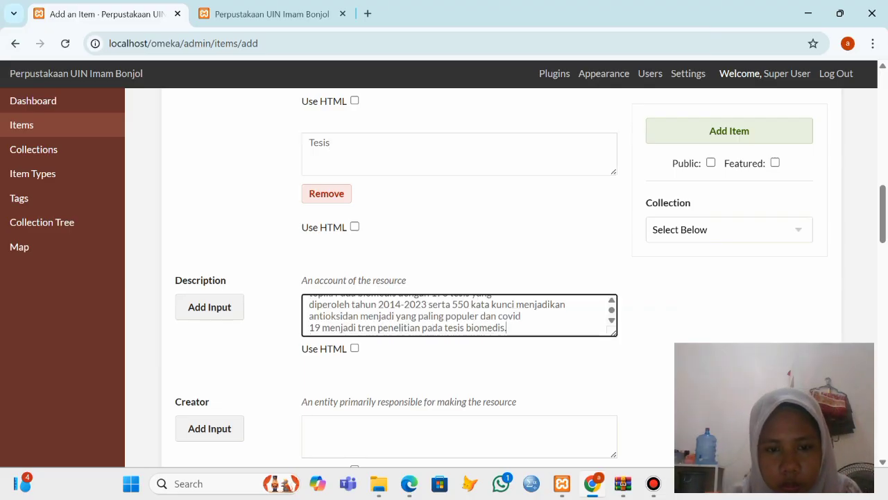
- Fill Creator with the author's name copied from the PDF
{"action": "left_click", "coordinate": [417, 437]}
{"action": "scroll", "coordinate": [416, 437], "scroll_direction": "down", "scroll_amount": 2}
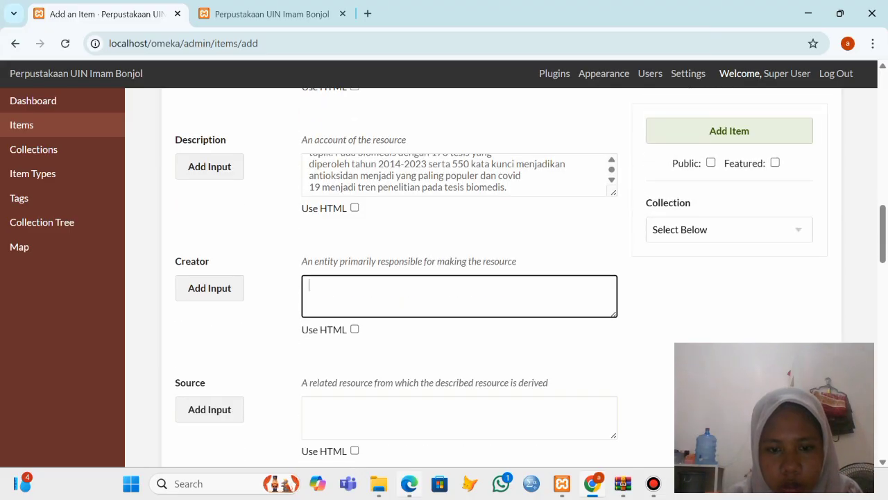
{"action": "mouse_move", "coordinate": [410, 484]}
{"action": "left_click", "coordinate": [409, 417]}
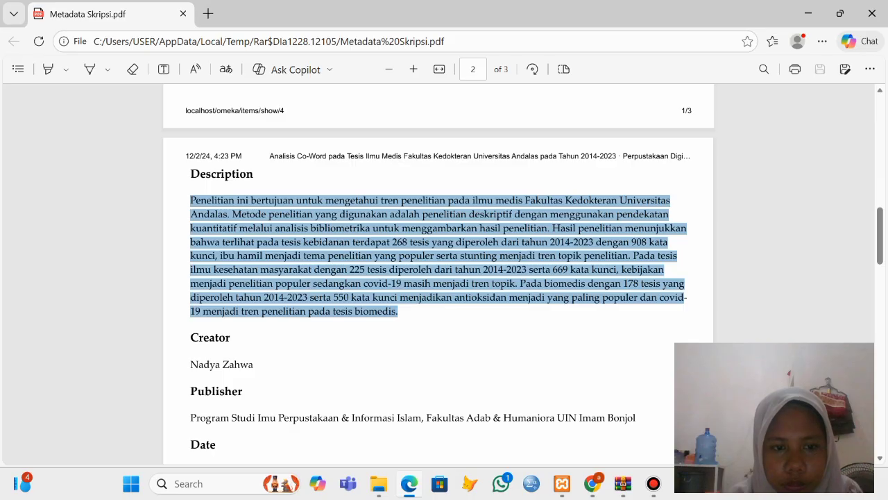
{"action": "left_click_drag", "start_coordinate": [190, 365], "coordinate": [249, 364]}
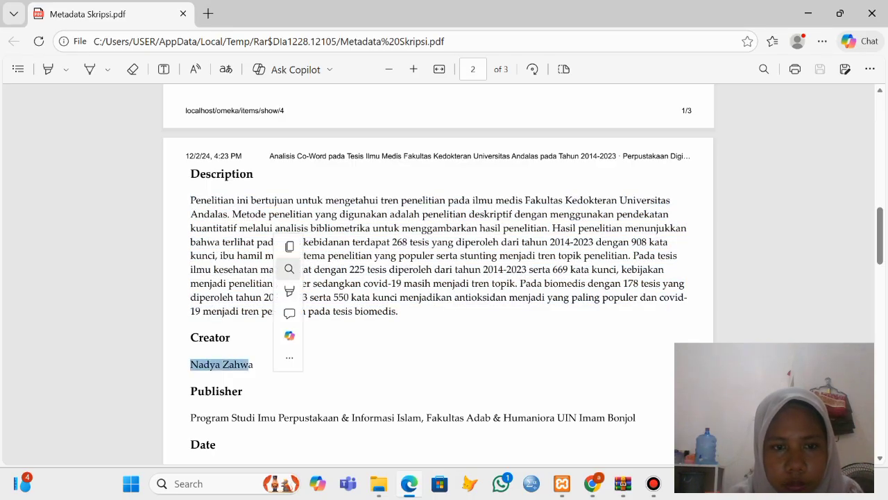
{"action": "key", "text": "ctrl+c"}
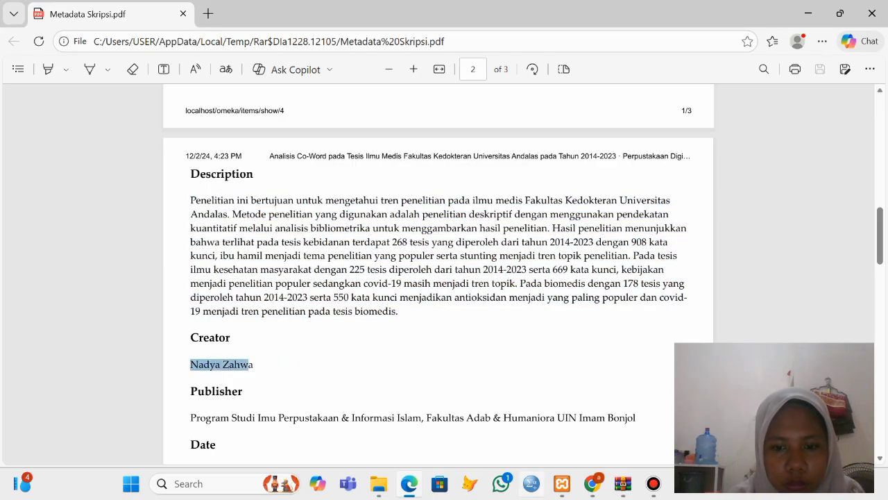
{"action": "left_click", "coordinate": [592, 484]}
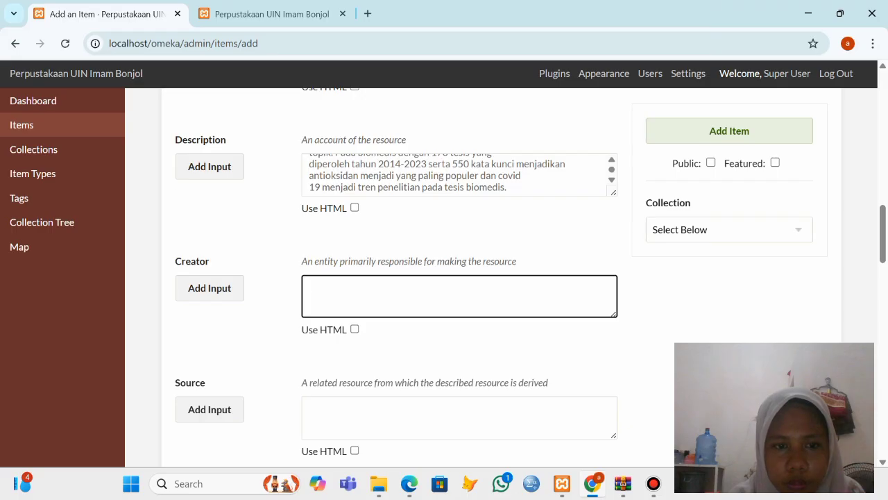
{"action": "key", "text": "ctrl+v"}
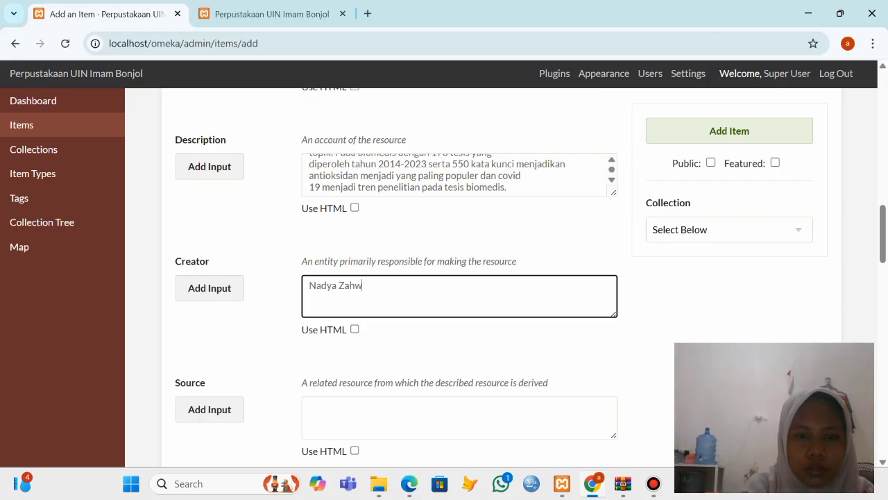
{"action": "type", "text": "a"}
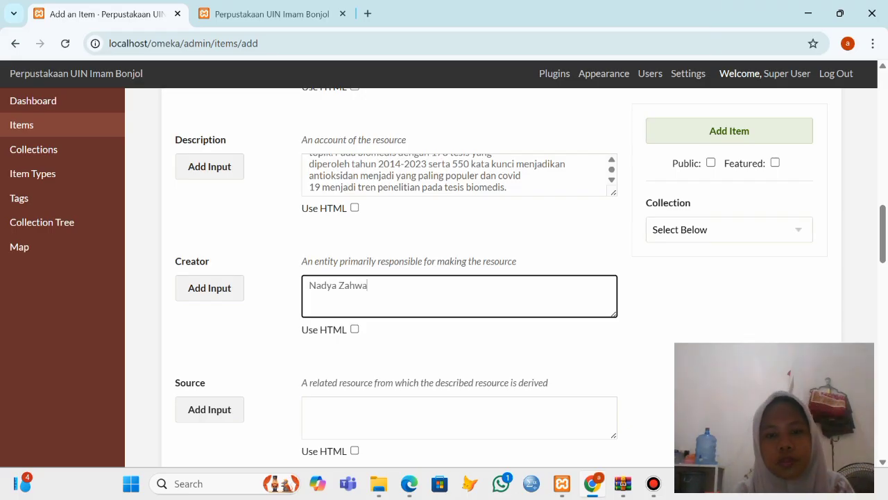
{"action": "left_click", "coordinate": [389, 416]}
- Fill Publisher with the UIN Imam Bonjol library-science program line copied from the PDF
{"action": "left_click", "coordinate": [410, 483]}
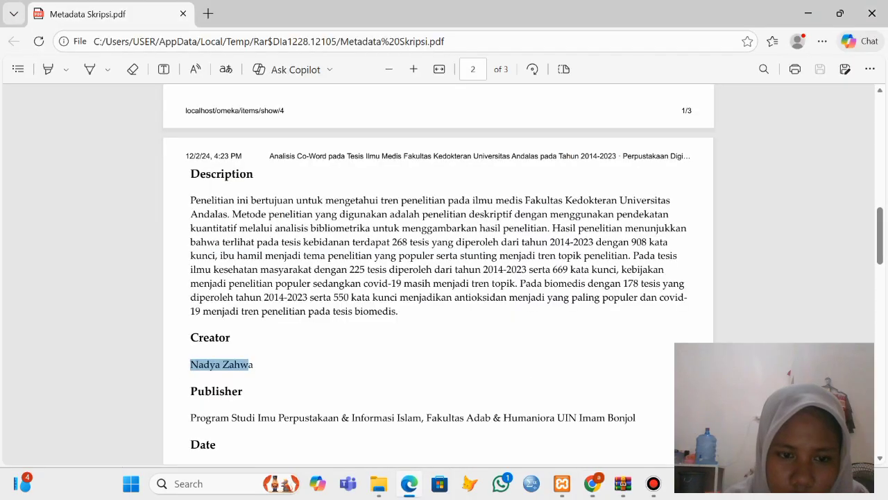
{"action": "scroll", "coordinate": [438, 278], "scroll_direction": "down", "scroll_amount": 3}
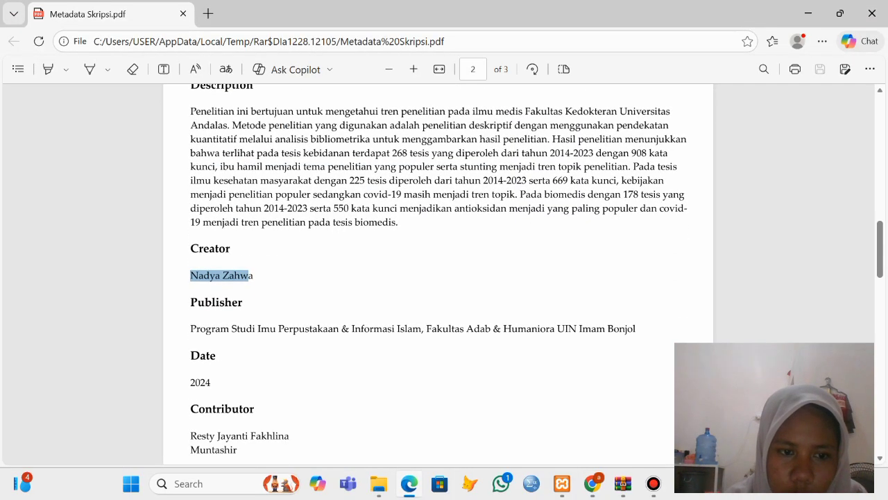
{"action": "left_click_drag", "start_coordinate": [191, 329], "coordinate": [378, 319]}
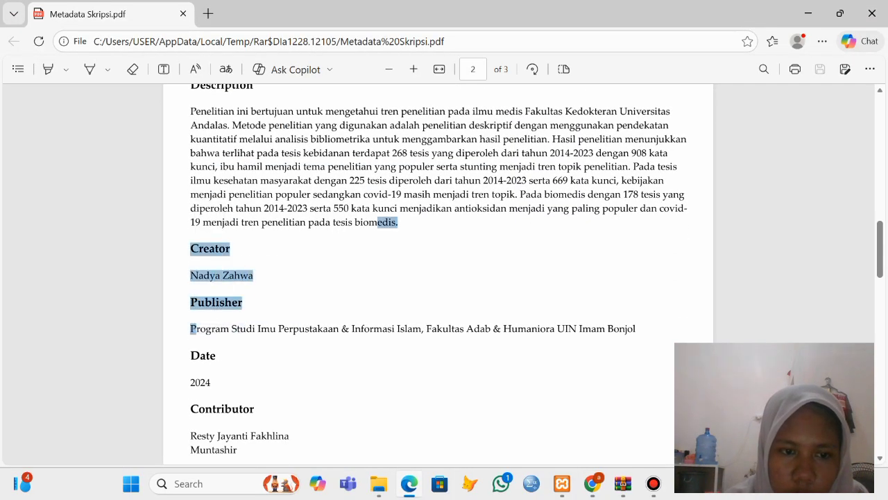
{"action": "left_click_drag", "start_coordinate": [378, 222], "coordinate": [635, 329]}
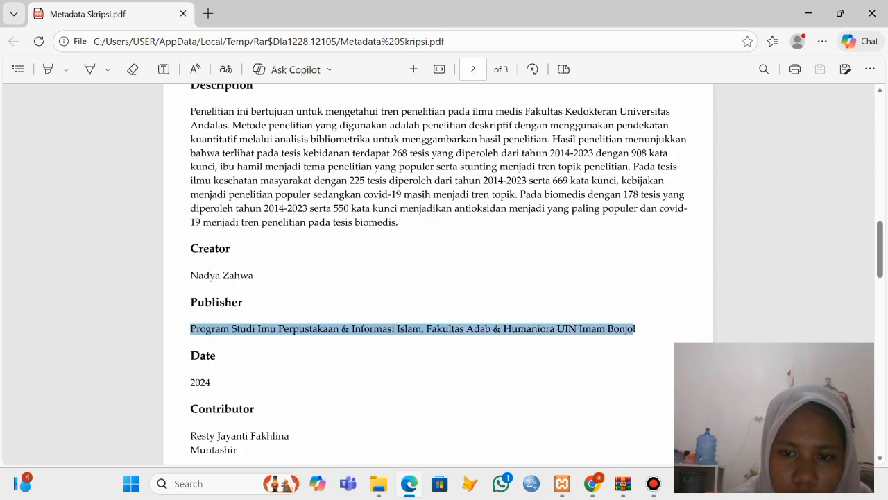
{"action": "left_click", "coordinate": [687, 212]}
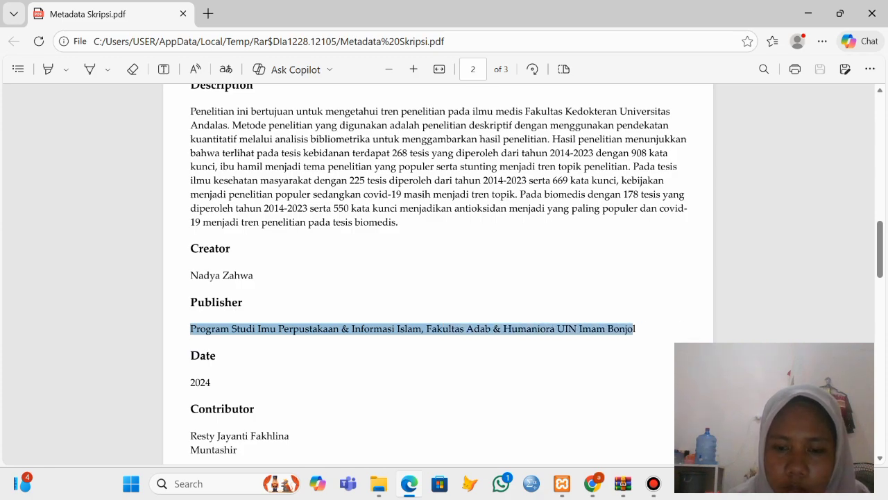
{"action": "left_click", "coordinate": [592, 484]}
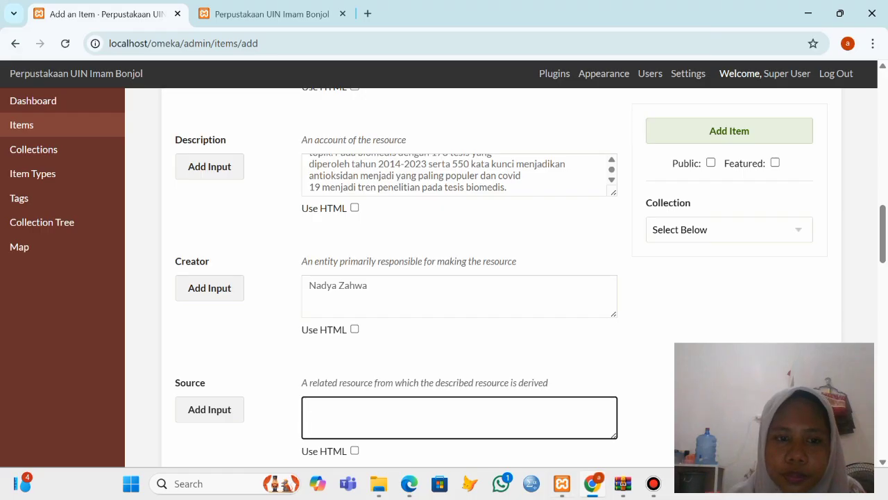
{"action": "scroll", "coordinate": [444, 277], "scroll_direction": "down", "scroll_amount": 3}
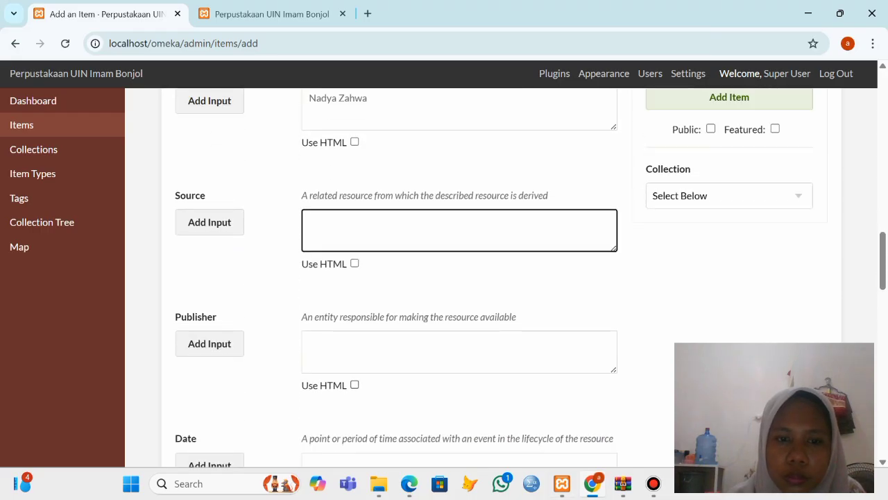
{"action": "left_click", "coordinate": [416, 351]}
{"action": "key", "text": "ctrl+v"}
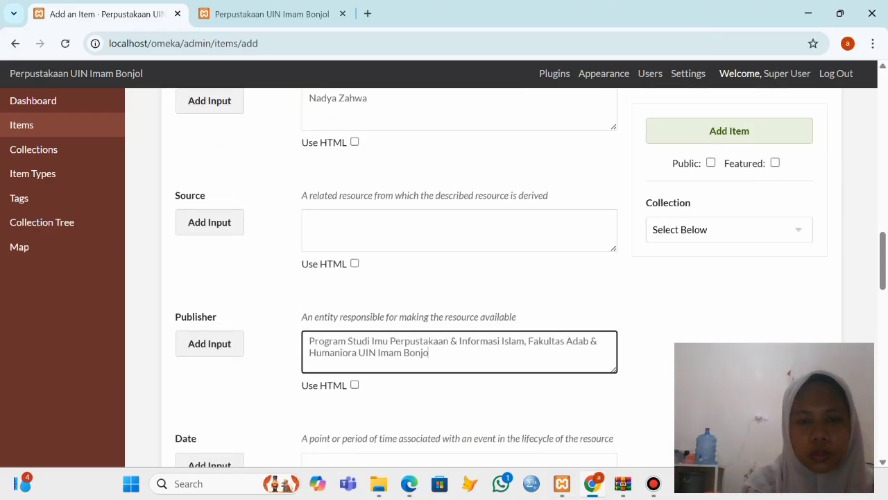
{"action": "type", "text": "l"}
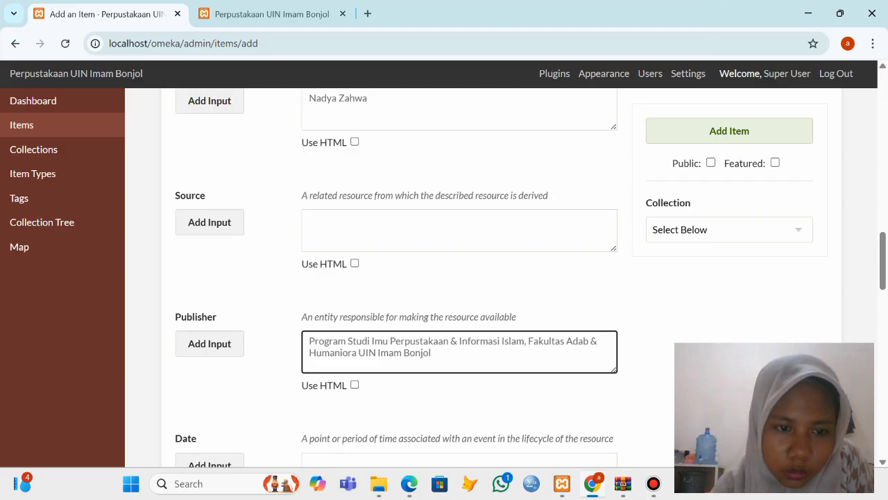
{"action": "scroll", "coordinate": [444, 278], "scroll_direction": "down", "scroll_amount": 2}
- Set the Date field to 2024 using the year from the PDF
{"action": "left_click", "coordinate": [430, 326]}
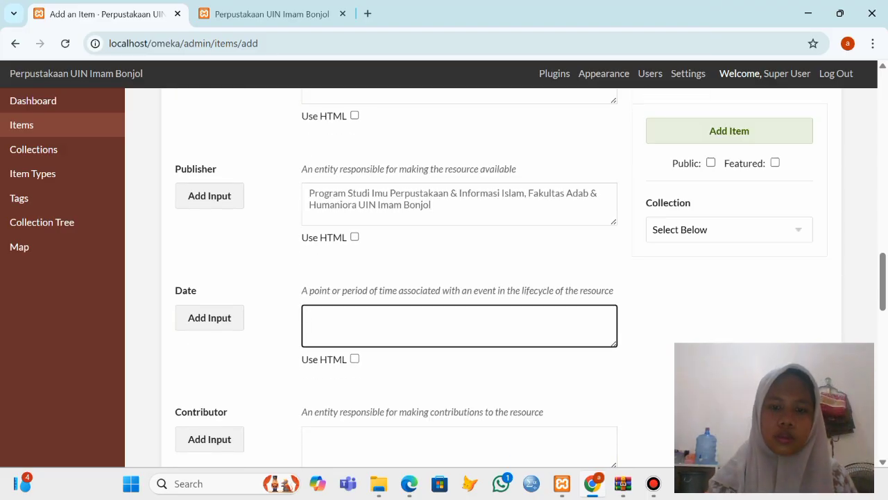
{"action": "left_click", "coordinate": [409, 483]}
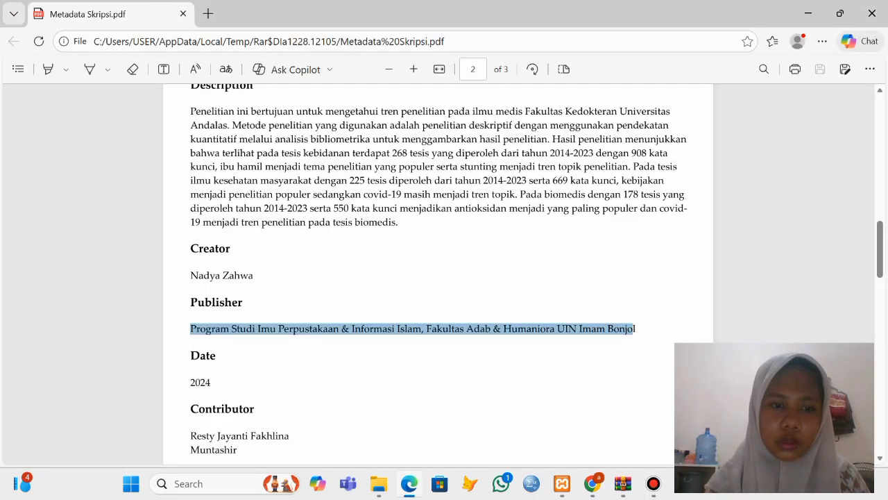
{"action": "left_click_drag", "start_coordinate": [190, 382], "coordinate": [206, 382]}
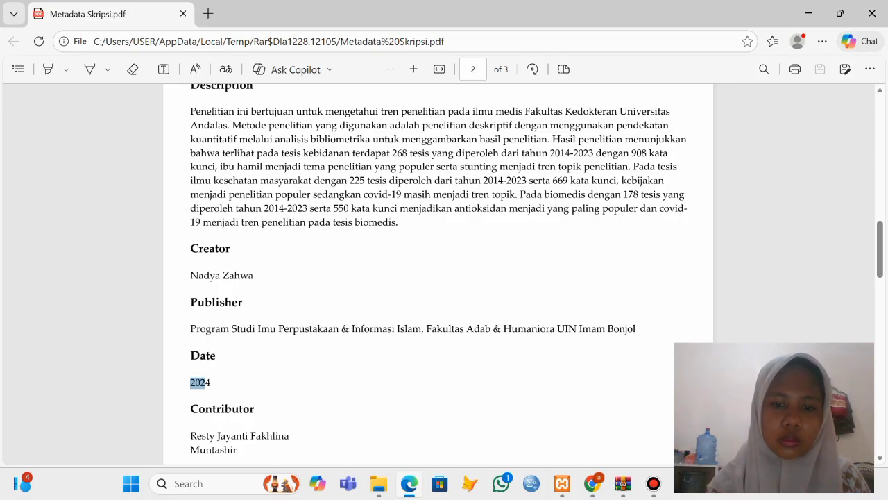
{"action": "left_click", "coordinate": [593, 483]}
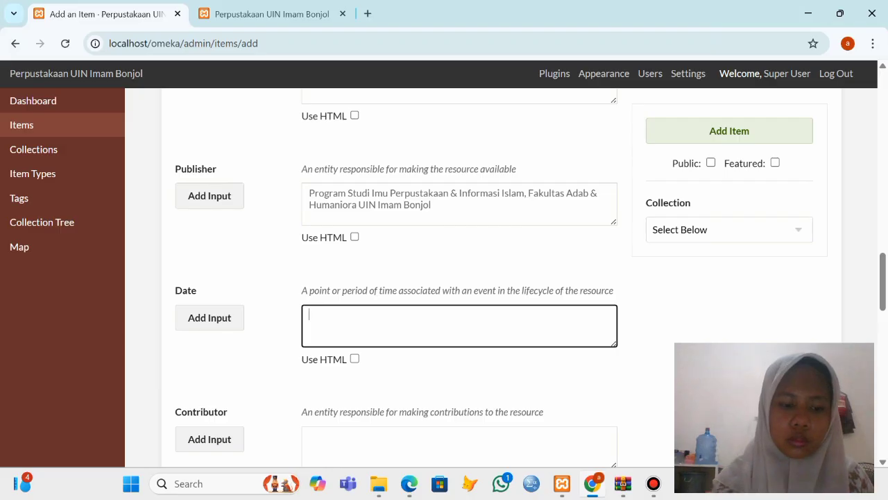
{"action": "key", "text": "ctrl+v"}
{"action": "type", "text": "4"}
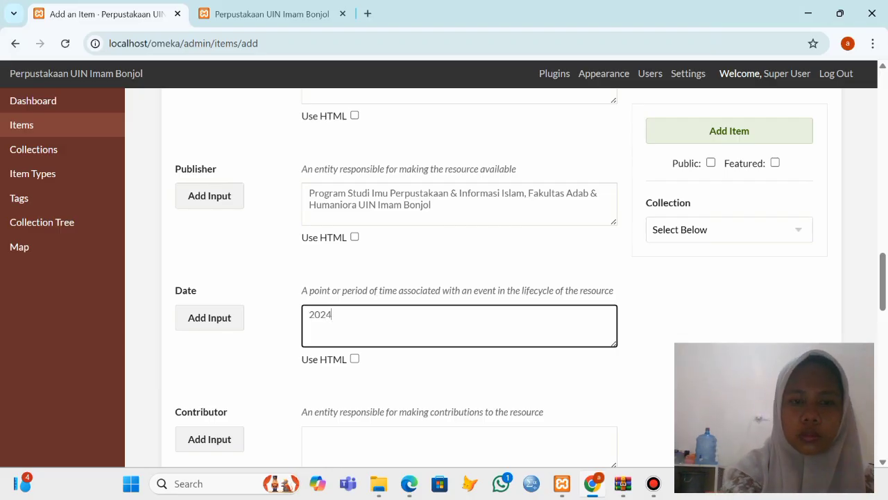
{"action": "scroll", "coordinate": [459, 314], "scroll_direction": "down", "scroll_amount": 2}
{"action": "left_click", "coordinate": [459, 314]}
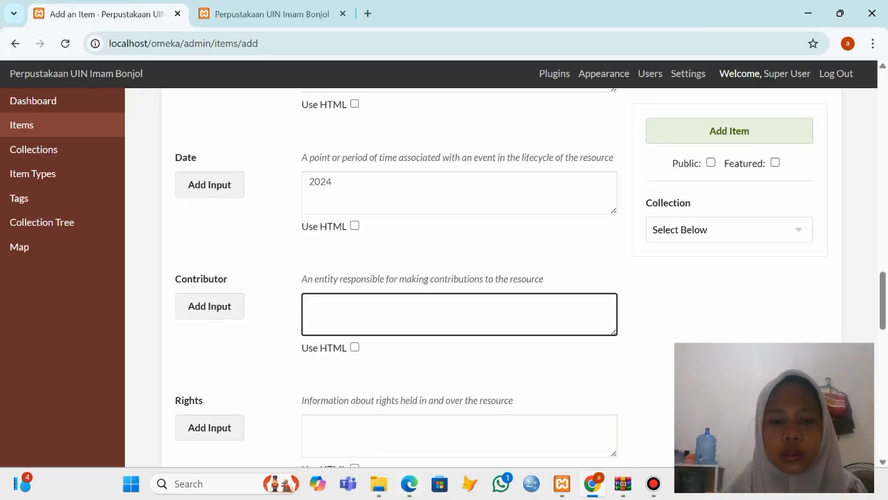
- Paste the first contributor's name from the PDF into Contributor
{"action": "left_click", "coordinate": [409, 413]}
{"action": "scroll", "coordinate": [444, 278], "scroll_direction": "down", "scroll_amount": 3}
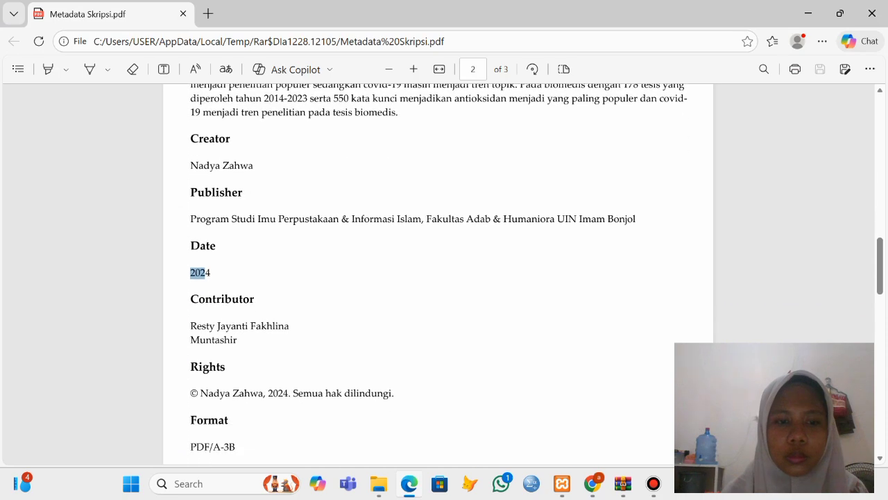
{"action": "scroll", "coordinate": [445, 277], "scroll_direction": "down", "scroll_amount": 1}
{"action": "left_click_drag", "start_coordinate": [190, 273], "coordinate": [289, 273]}
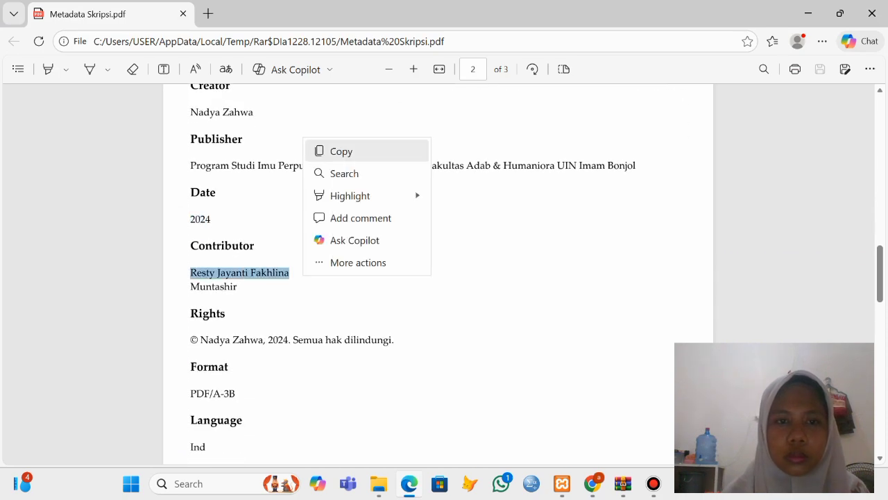
{"action": "left_click", "coordinate": [324, 150]}
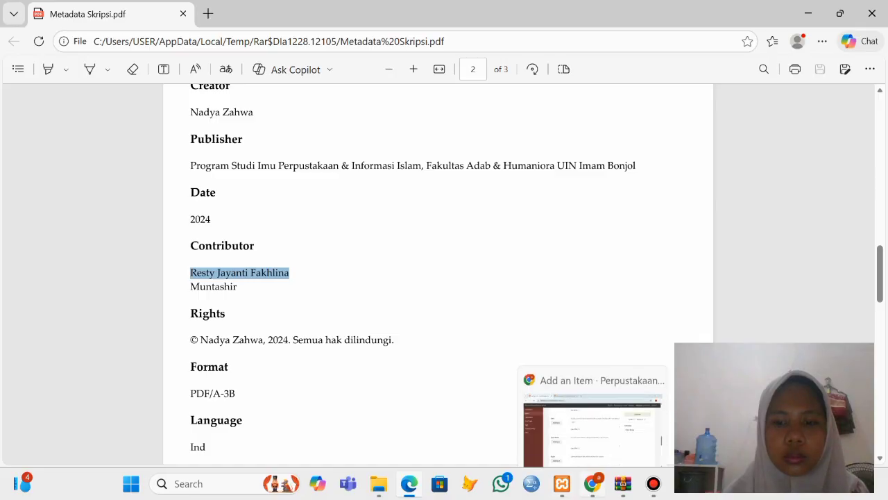
{"action": "left_click", "coordinate": [592, 484]}
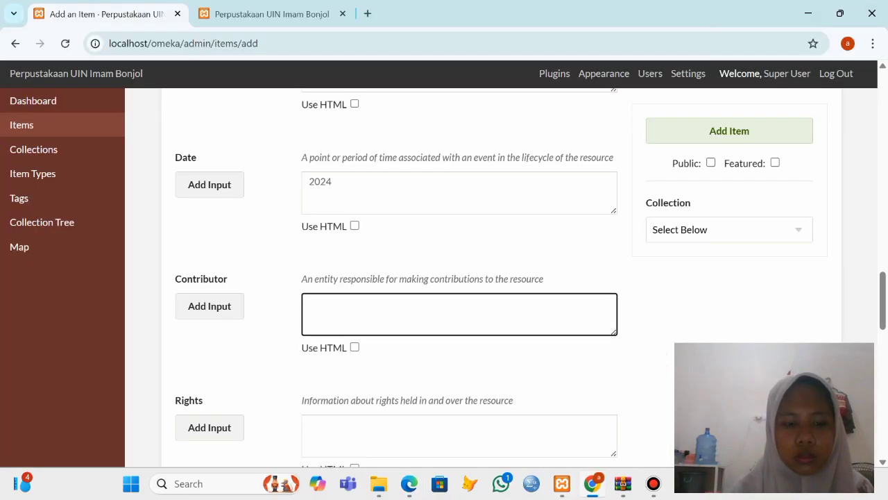
{"action": "key", "text": "ctrl+v"}
- Add a second Contributor entry with the second contributor's name from the PDF
{"action": "scroll", "coordinate": [458, 278], "scroll_direction": "down", "scroll_amount": 1}
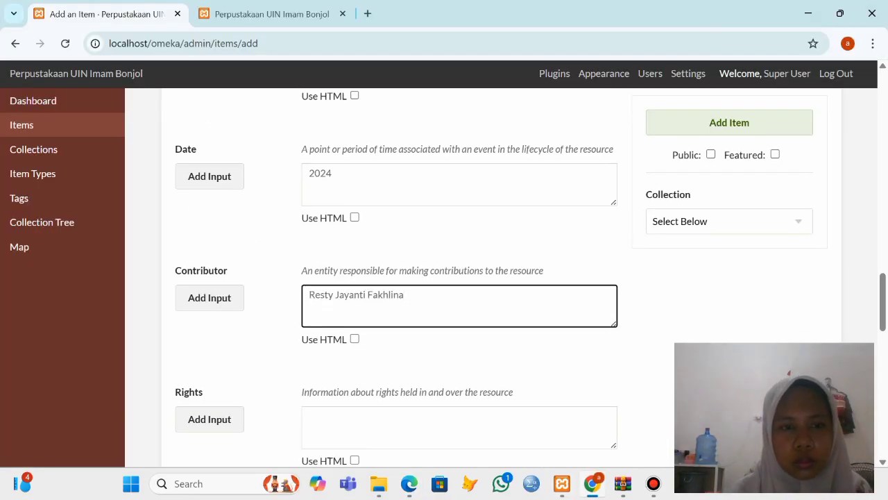
{"action": "left_click", "coordinate": [210, 229]}
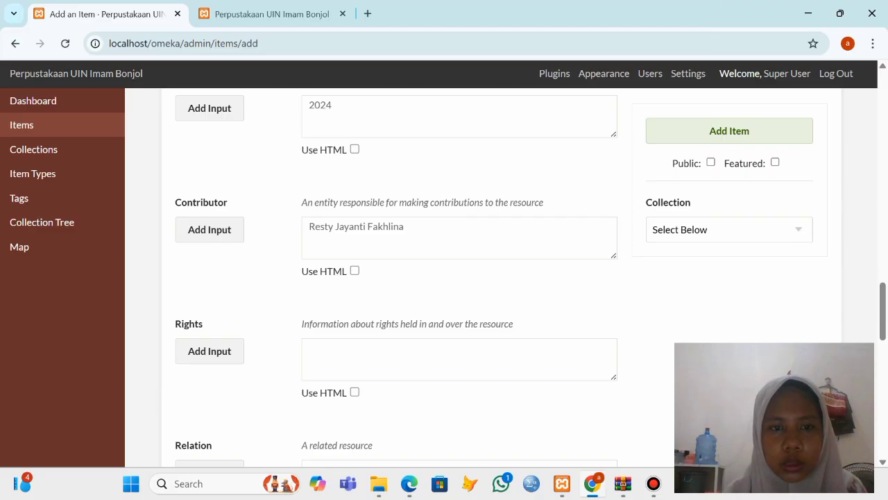
{"action": "left_click", "coordinate": [430, 363]}
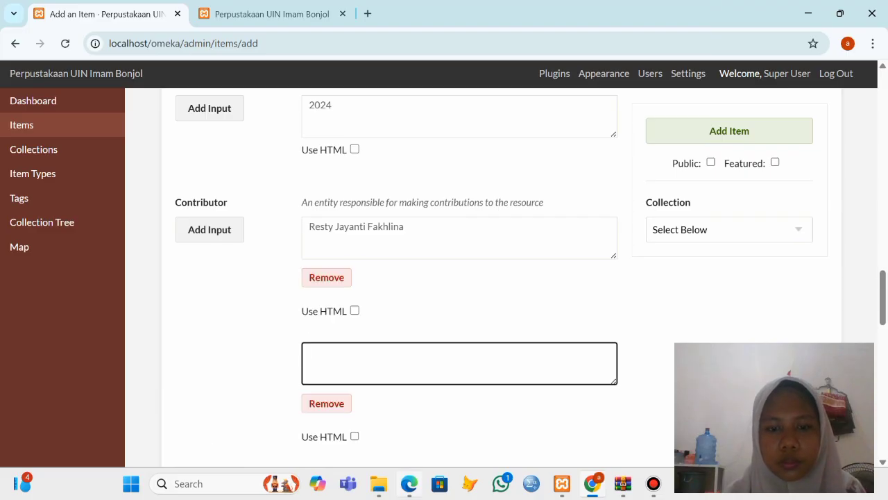
{"action": "left_click", "coordinate": [410, 484]}
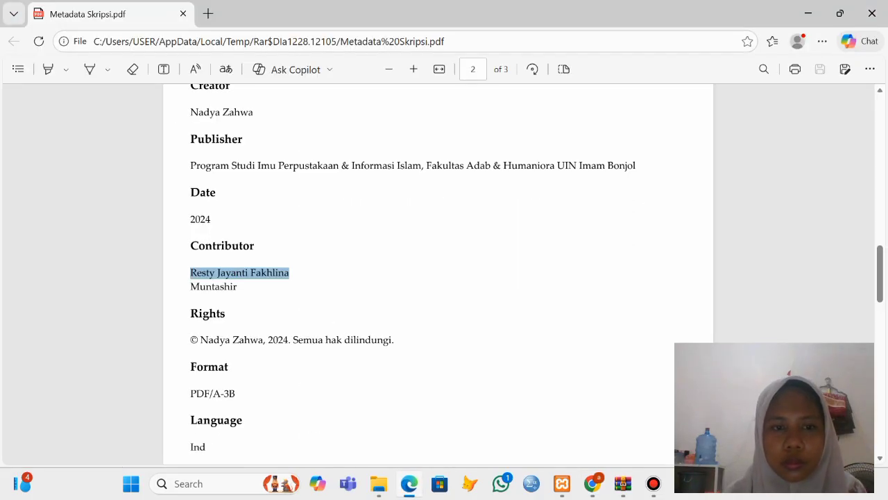
{"action": "left_click_drag", "start_coordinate": [191, 286], "coordinate": [246, 288]}
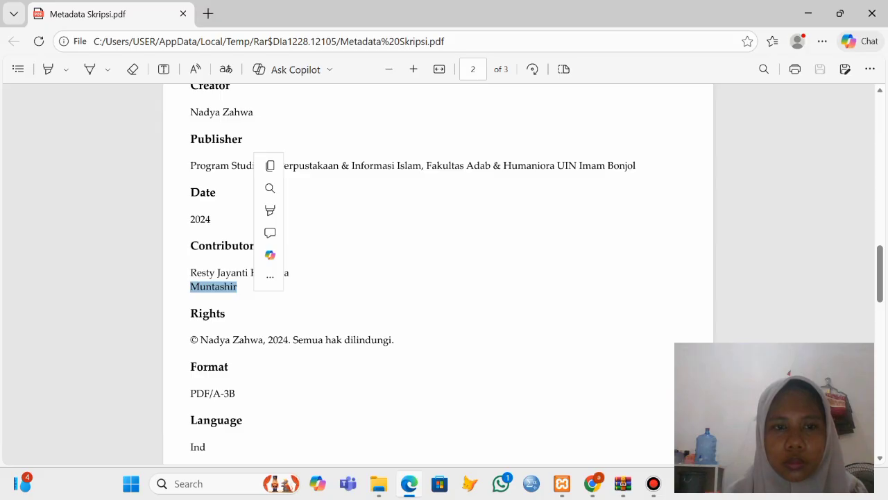
{"action": "left_click", "coordinate": [270, 165]}
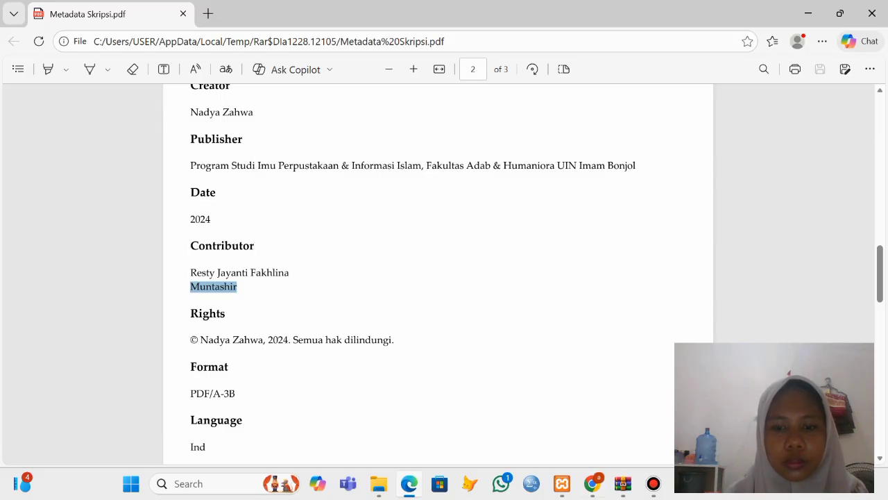
{"action": "left_click", "coordinate": [592, 484]}
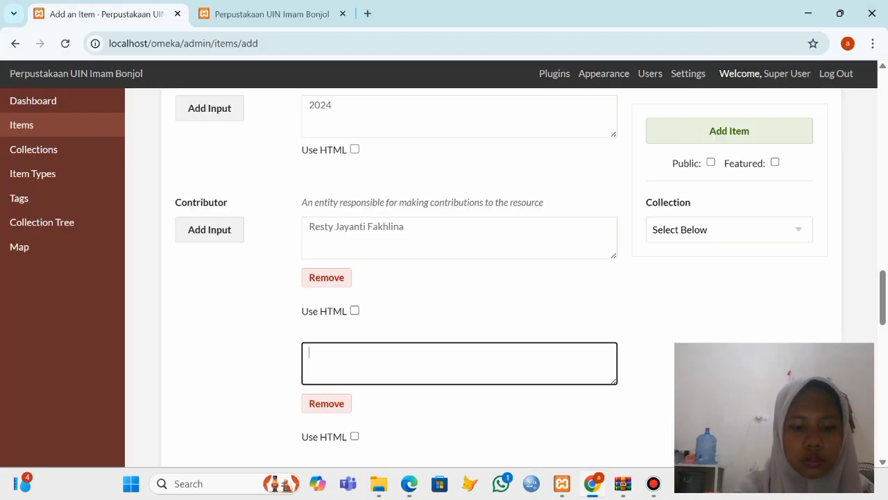
{"action": "key", "text": "ctrl+v"}
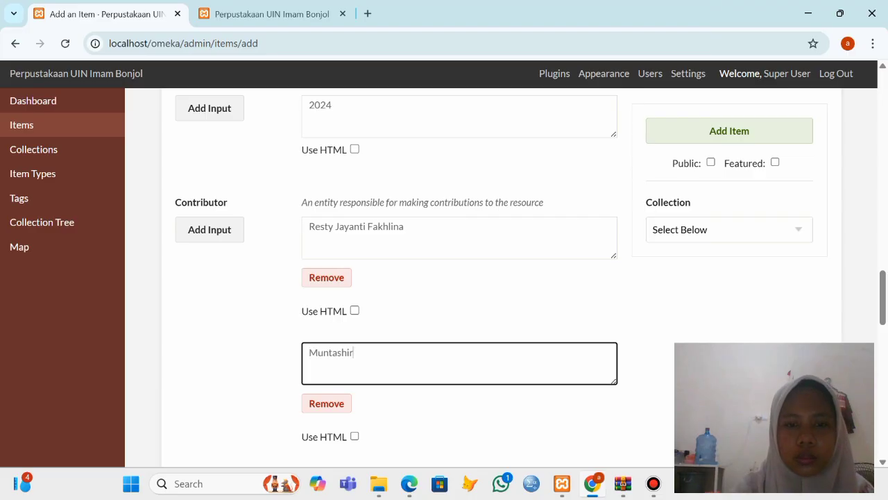
{"action": "scroll", "coordinate": [460, 331], "scroll_direction": "down", "scroll_amount": 3}
{"action": "left_click", "coordinate": [459, 331]}
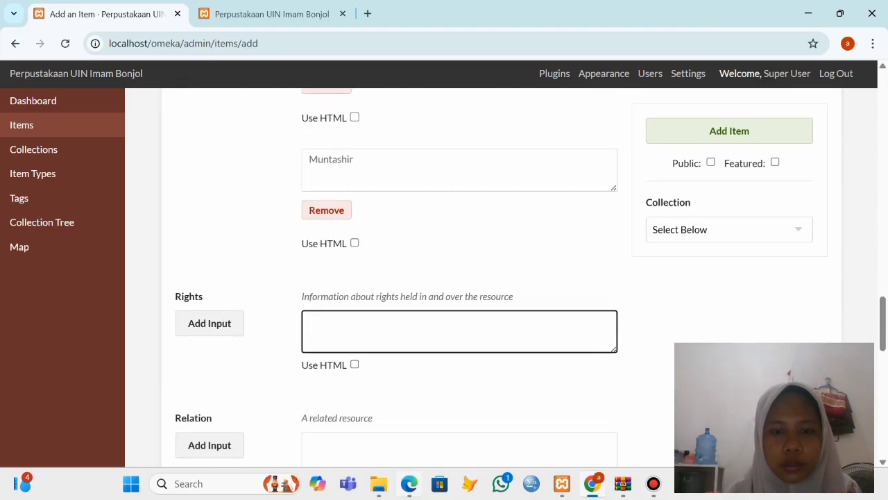
{"action": "mouse_move", "coordinate": [409, 483]}
{"action": "left_click", "coordinate": [409, 423]}
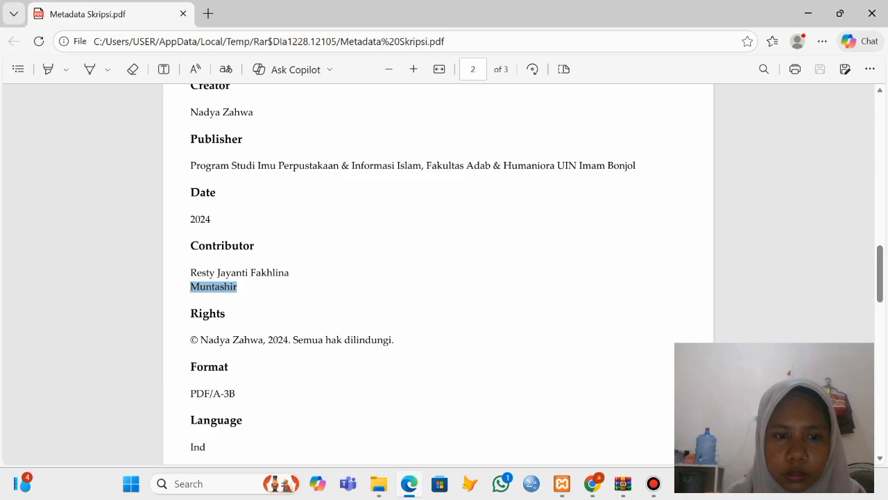
- Fill Rights with the PDF's copyright statement, adding the final period
{"action": "left_click_drag", "start_coordinate": [191, 340], "coordinate": [391, 340]}
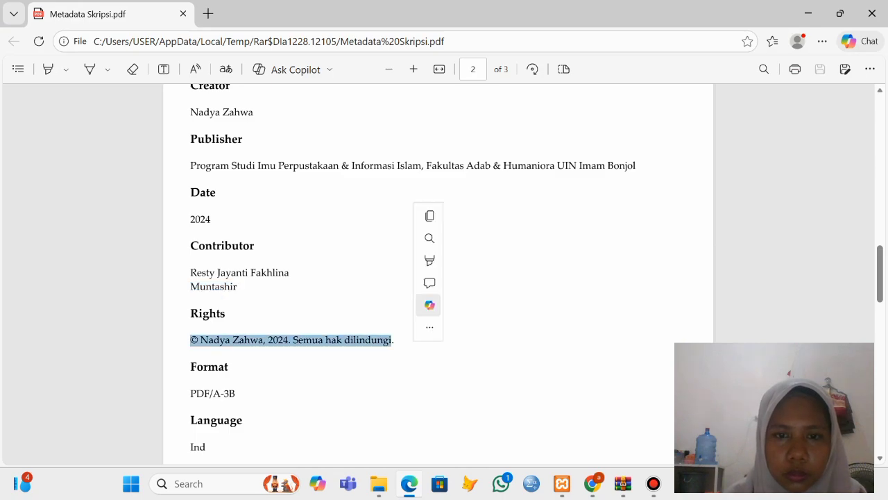
{"action": "left_click", "coordinate": [428, 215]}
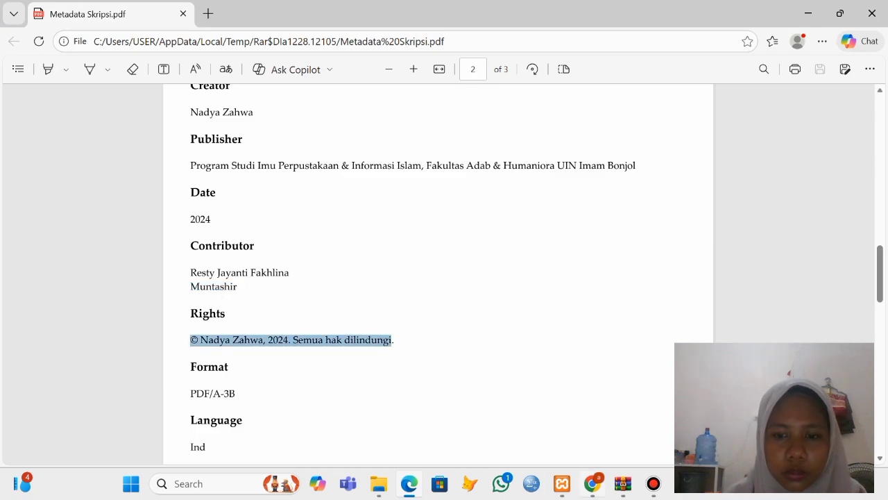
{"action": "mouse_move", "coordinate": [592, 484]}
{"action": "left_click", "coordinate": [593, 417]}
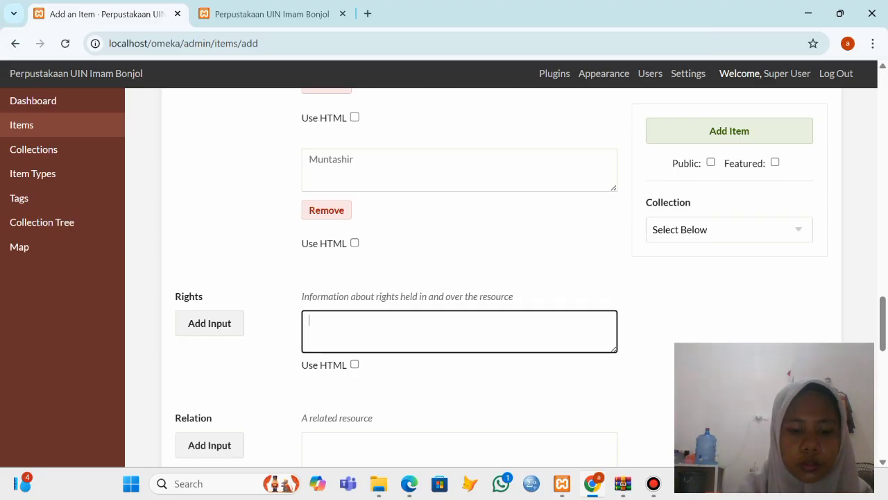
{"action": "key", "text": "ctrl+v"}
{"action": "scroll", "coordinate": [444, 277], "scroll_direction": "down", "scroll_amount": 1}
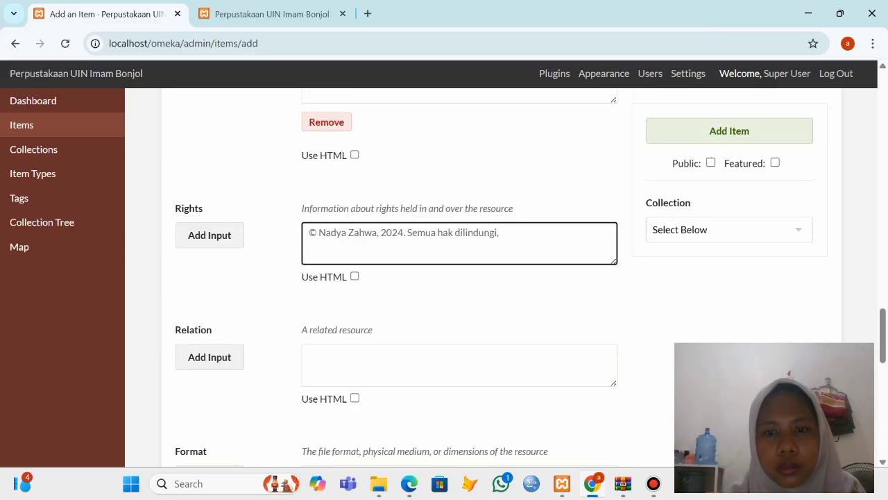
{"action": "type", "text": "."}
{"action": "scroll", "coordinate": [460, 264], "scroll_direction": "down", "scroll_amount": 2}
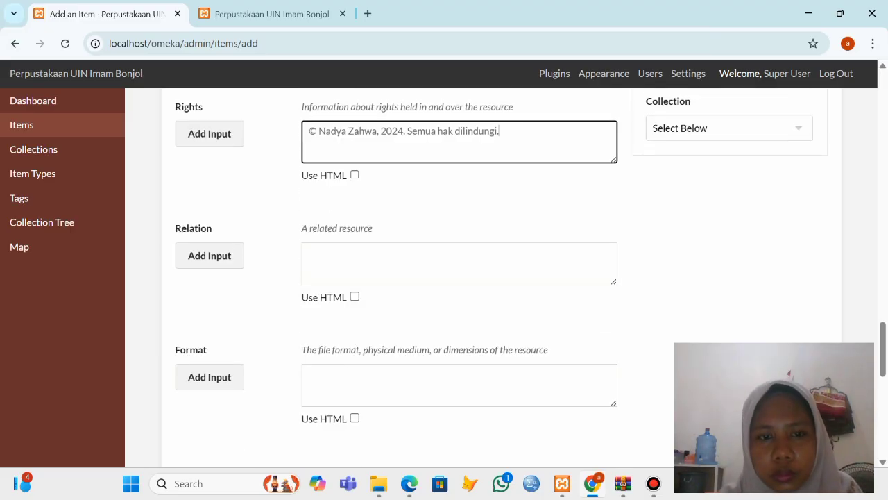
{"action": "left_click", "coordinate": [444, 262]}
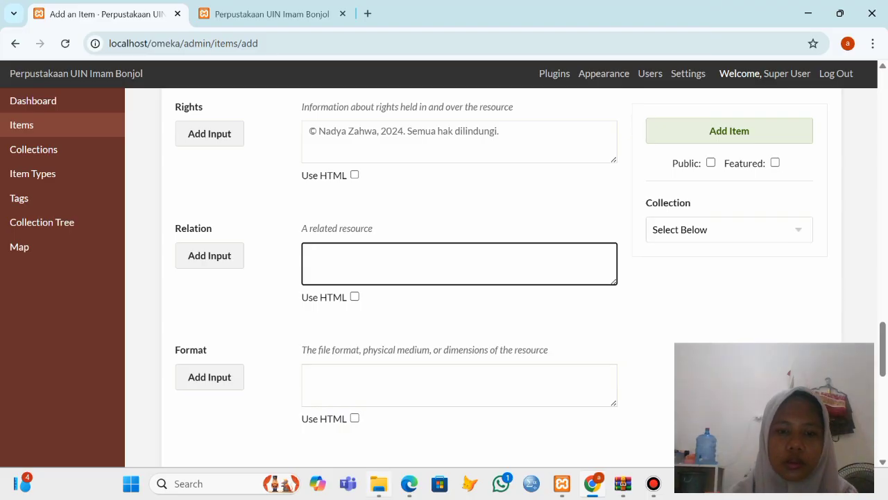
- Copy PDF/A-3B from the metadata PDF into the Format field
{"action": "left_click", "coordinate": [409, 483]}
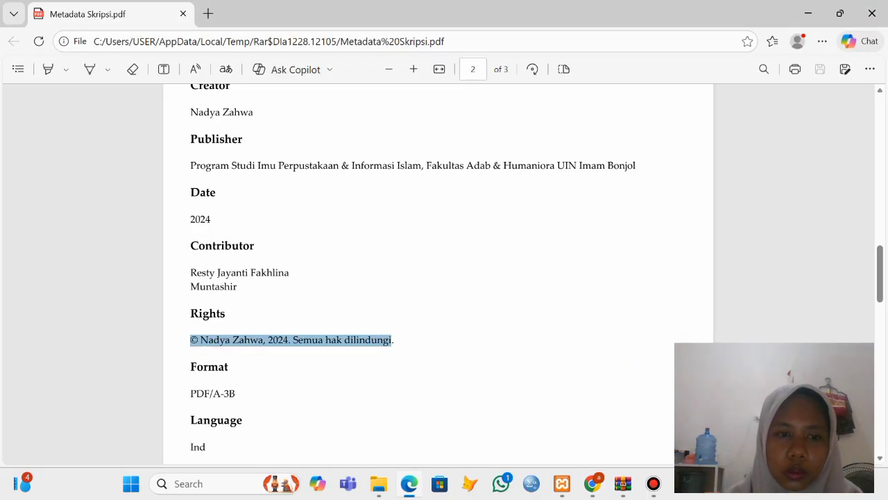
{"action": "scroll", "coordinate": [438, 278], "scroll_direction": "down", "scroll_amount": 5}
{"action": "scroll", "coordinate": [438, 278], "scroll_direction": "up", "scroll_amount": 1}
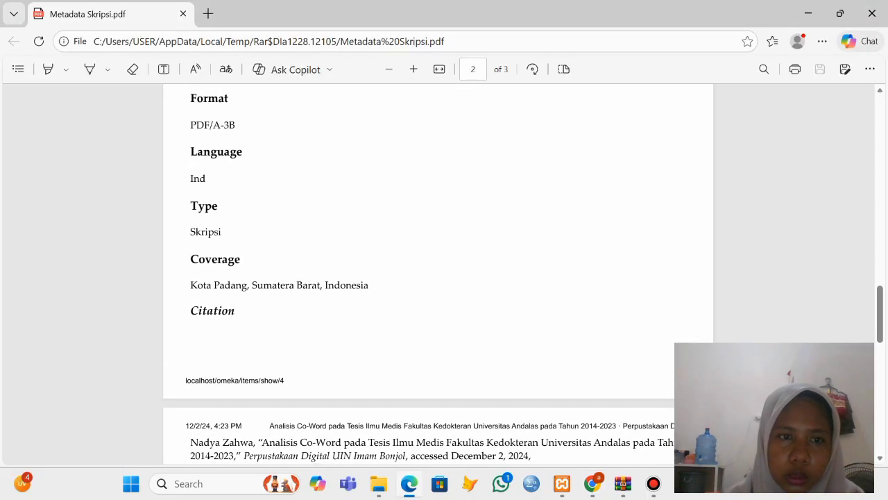
{"action": "scroll", "coordinate": [438, 278], "scroll_direction": "up", "scroll_amount": 1}
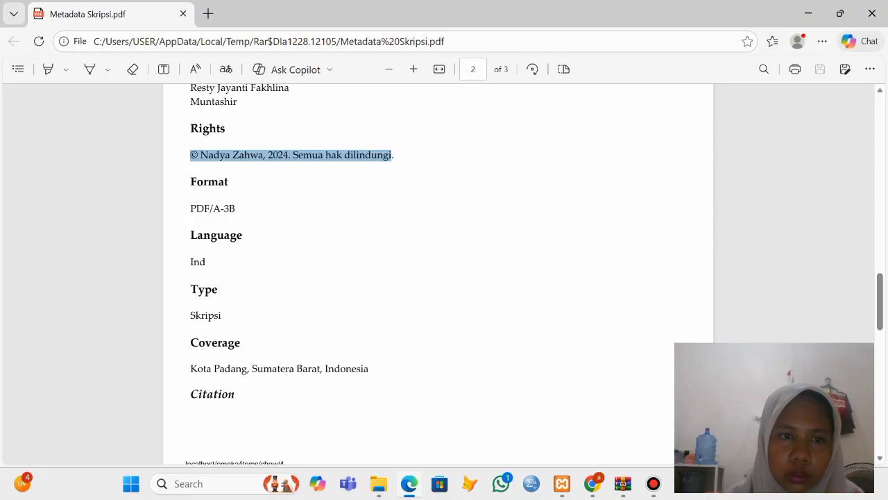
{"action": "left_click_drag", "start_coordinate": [189, 208], "coordinate": [236, 208]}
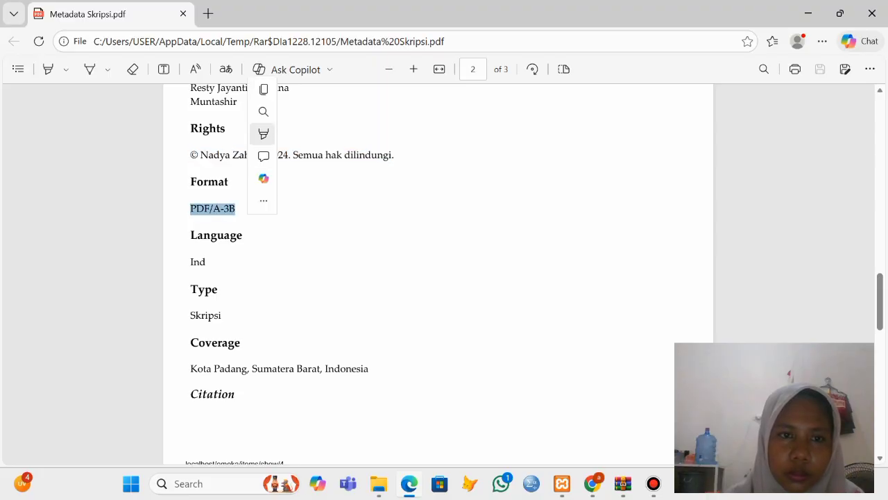
{"action": "left_click", "coordinate": [264, 88]}
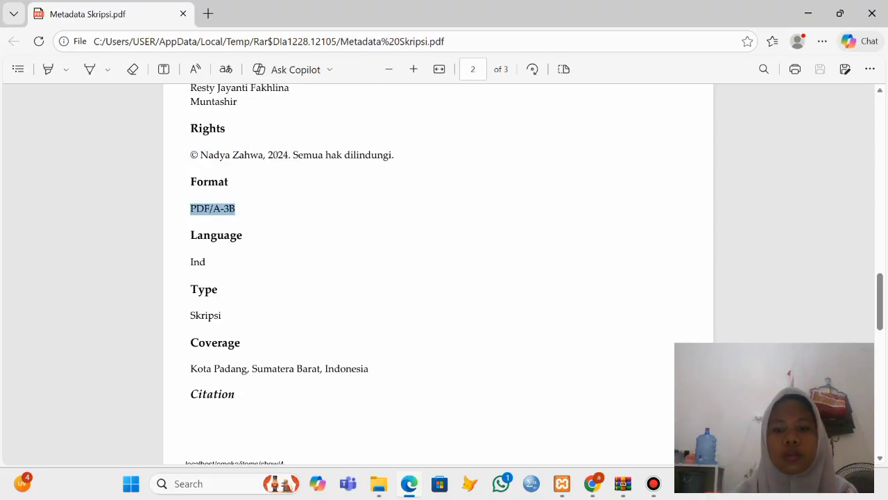
{"action": "left_click", "coordinate": [592, 483]}
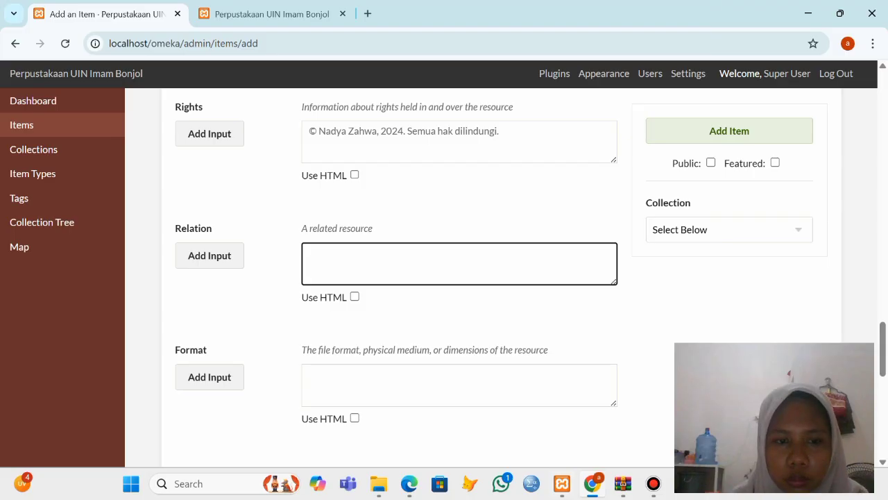
{"action": "left_click", "coordinate": [460, 386]}
{"action": "key", "text": "ctrl+v"}
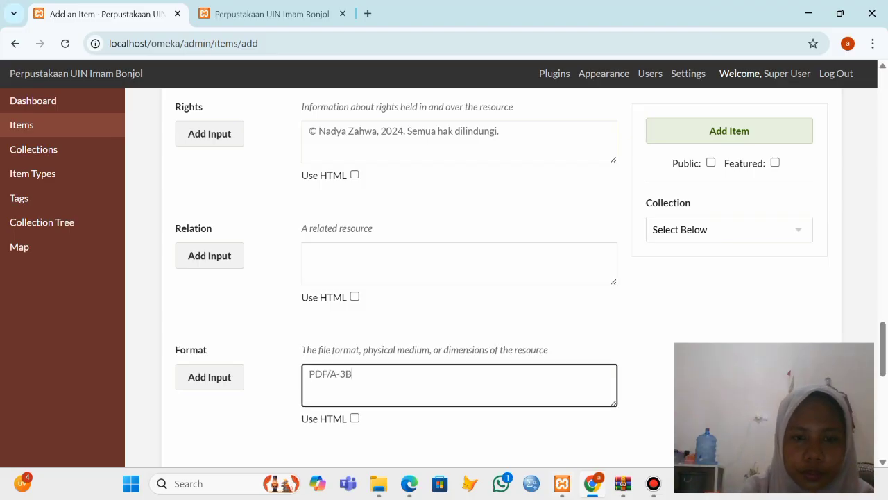
{"action": "scroll", "coordinate": [531, 276], "scroll_direction": "down", "scroll_amount": 3}
{"action": "key", "text": "Tab"}
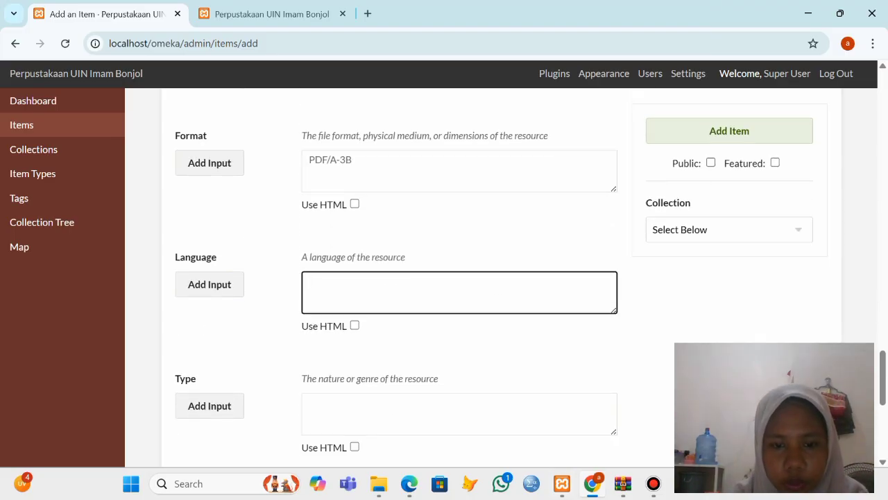
- Enter Ind as the Language and Skripsi as the Type
{"action": "left_click", "coordinate": [409, 484]}
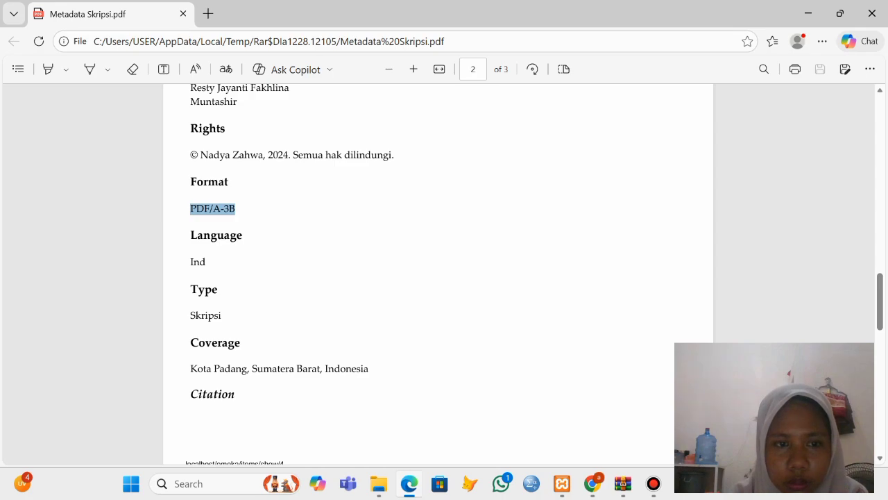
{"action": "left_click_drag", "start_coordinate": [190, 315], "coordinate": [223, 315]}
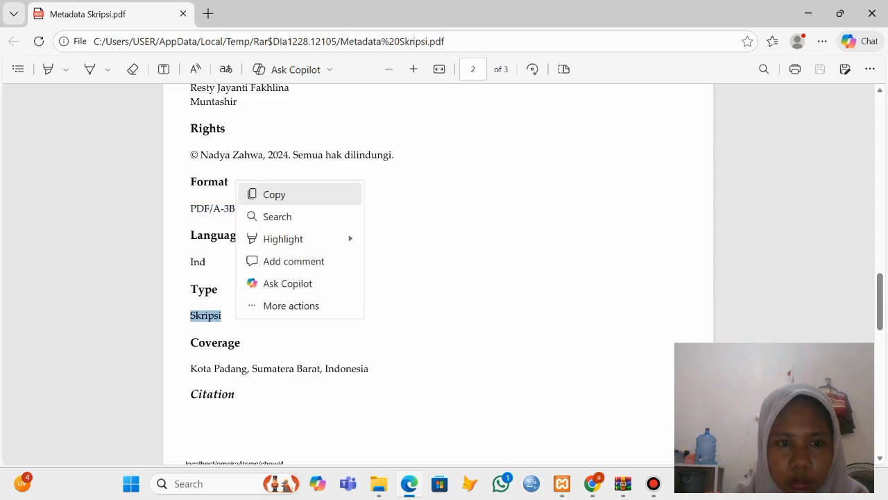
{"action": "left_click", "coordinate": [255, 193]}
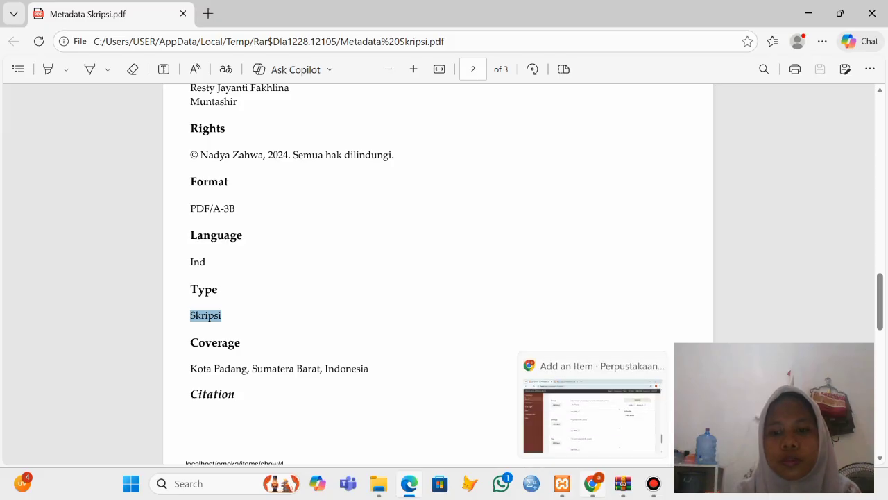
{"action": "left_click", "coordinate": [593, 483]}
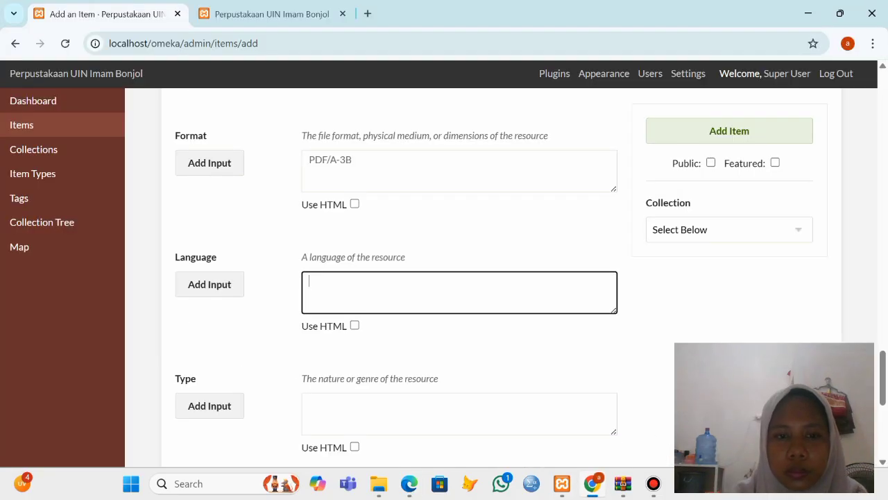
{"action": "type", "text": "Ind"}
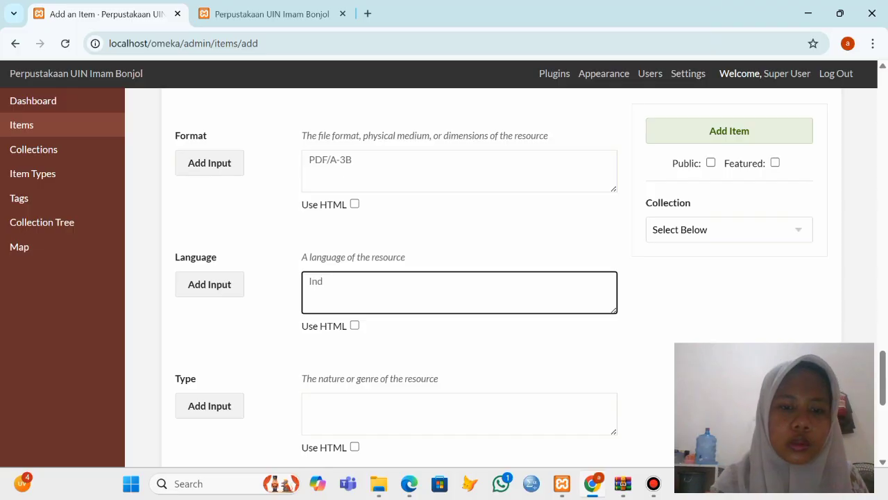
{"action": "left_click", "coordinate": [362, 414]}
{"action": "type", "text": "Skripsi"}
{"action": "scroll", "coordinate": [531, 277], "scroll_direction": "down", "scroll_amount": 3}
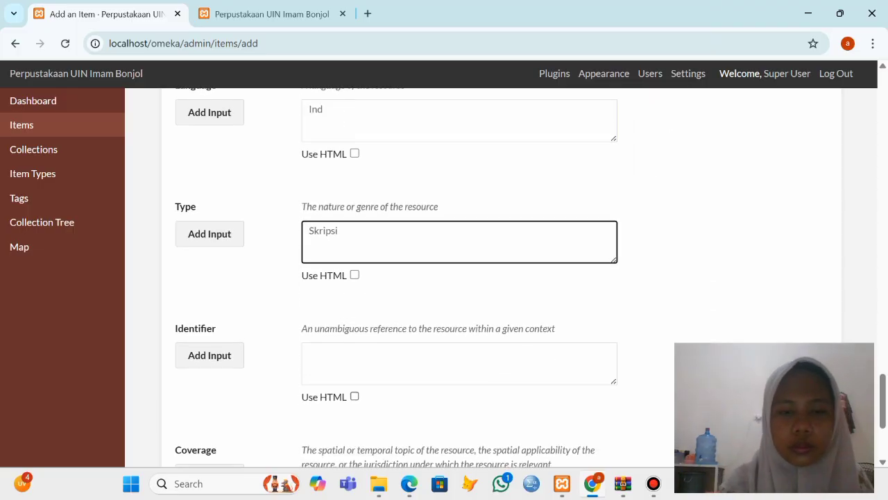
{"action": "left_click", "coordinate": [389, 341]}
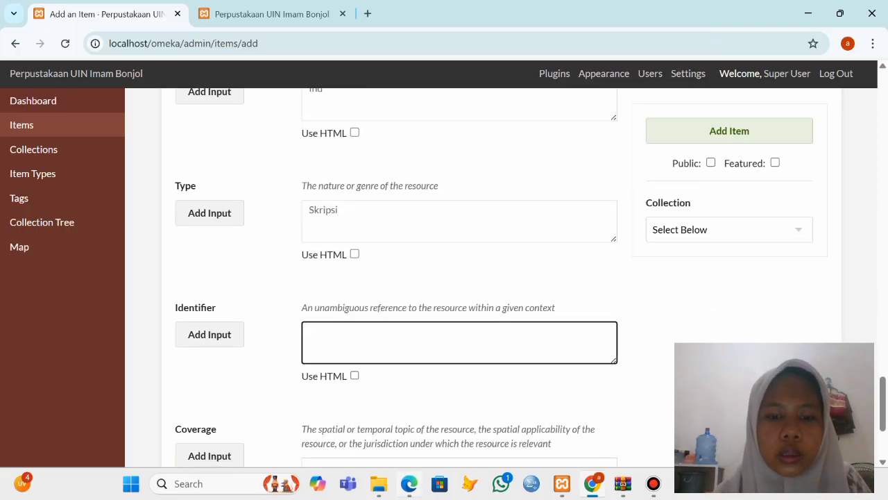
- Paste 'Kota Padang, Sumatera Barat, Indonesia' from the PDF into Coverage
{"action": "left_click", "coordinate": [409, 484]}
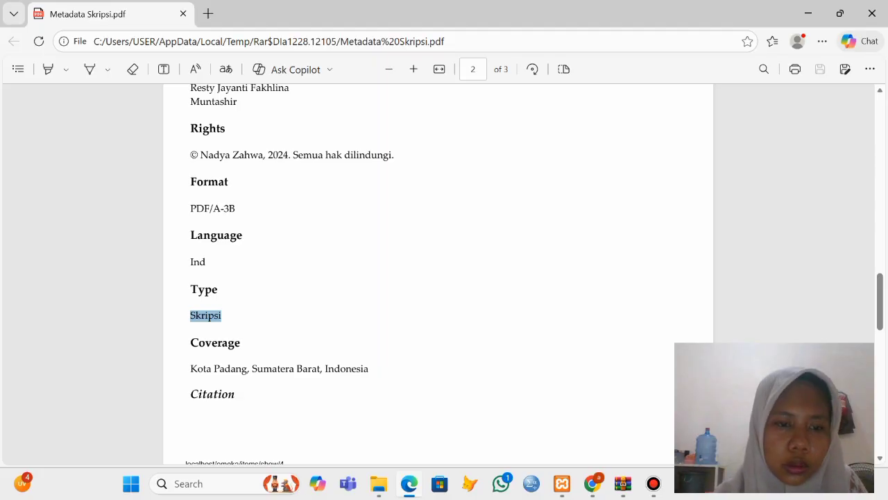
{"action": "left_click_drag", "start_coordinate": [190, 369], "coordinate": [369, 369]}
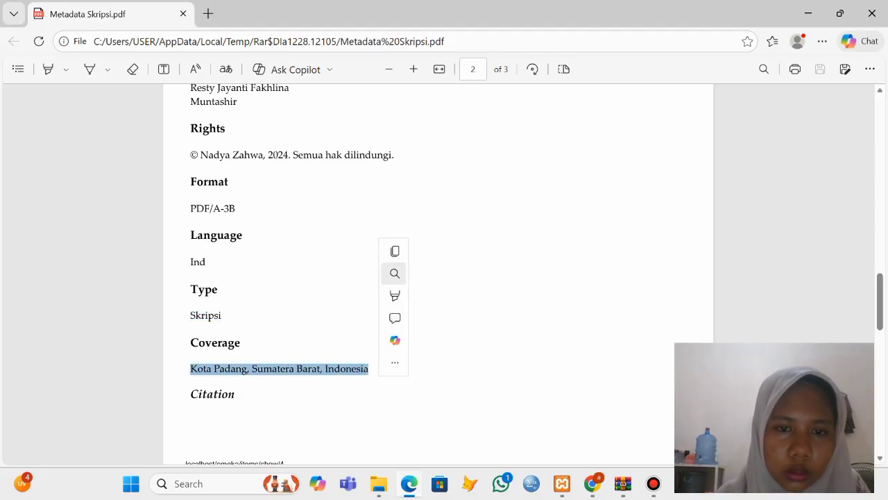
{"action": "left_click", "coordinate": [417, 252]}
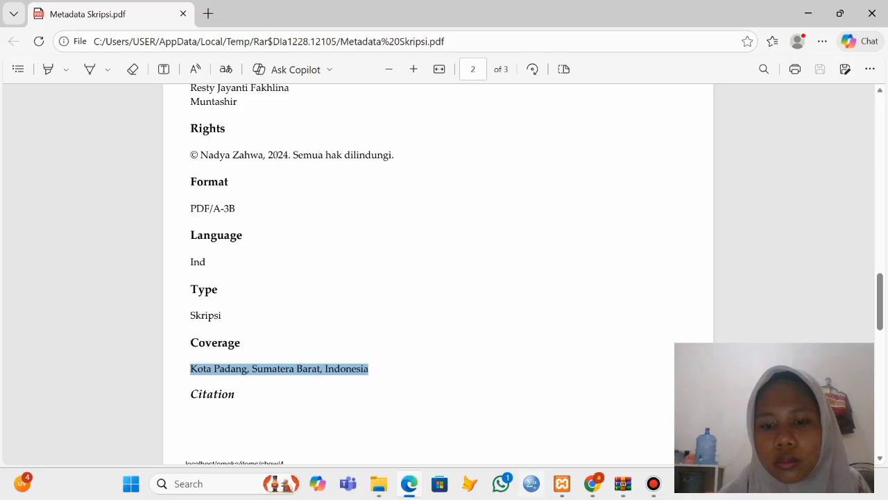
{"action": "left_click", "coordinate": [592, 484]}
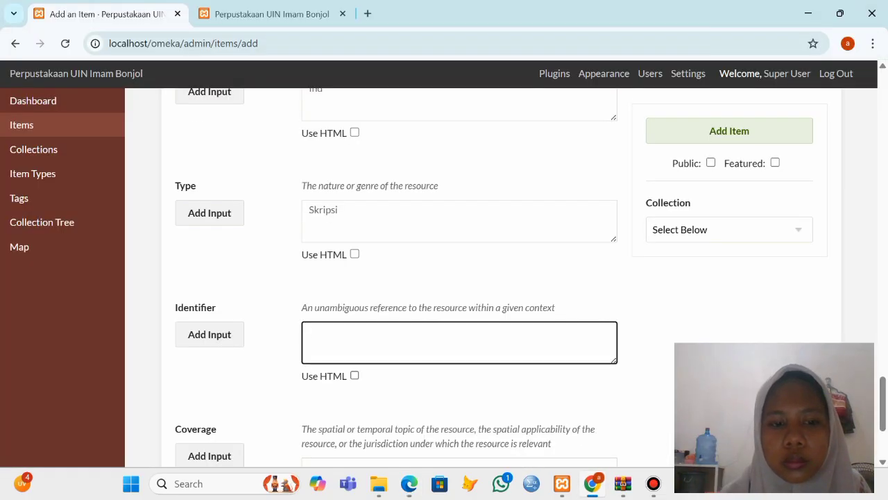
{"action": "scroll", "coordinate": [459, 278], "scroll_direction": "down", "scroll_amount": 2}
{"action": "left_click", "coordinate": [417, 349]}
{"action": "key", "text": "ctrl+v"}
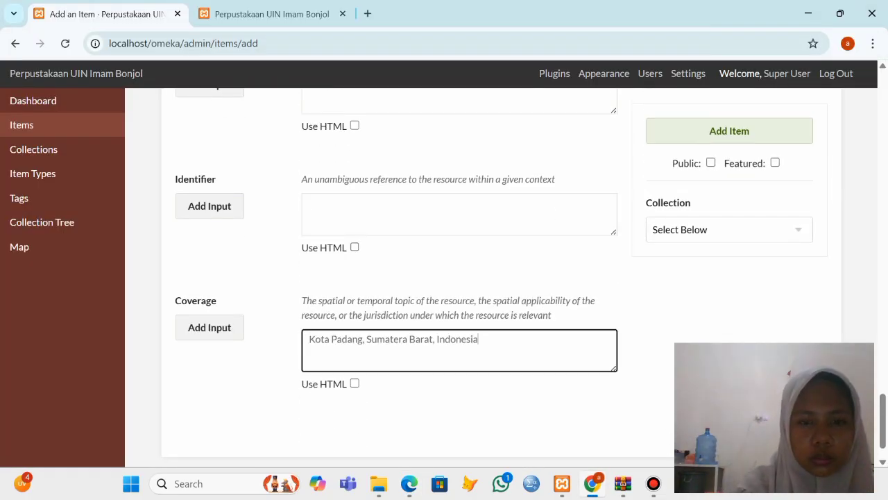
{"action": "scroll", "coordinate": [459, 277], "scroll_direction": "down", "scroll_amount": 2}
{"action": "scroll", "coordinate": [460, 277], "scroll_direction": "up", "scroll_amount": 10}
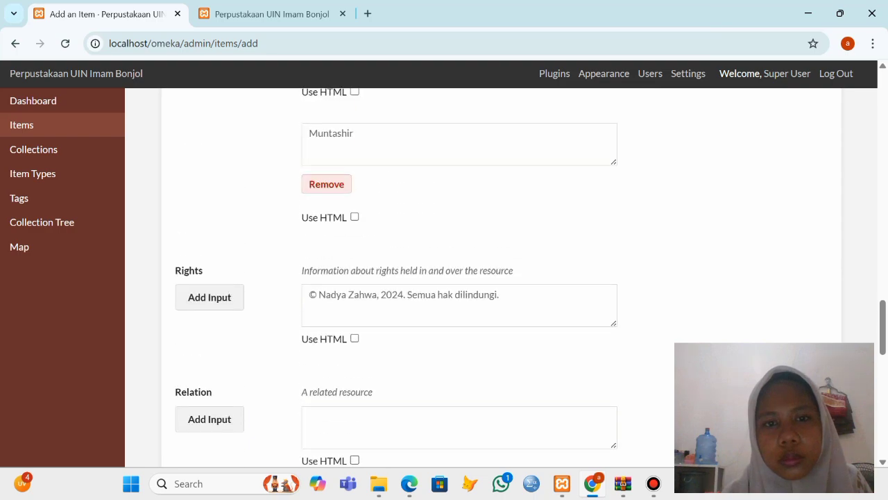
{"action": "scroll", "coordinate": [459, 278], "scroll_direction": "up", "scroll_amount": 10}
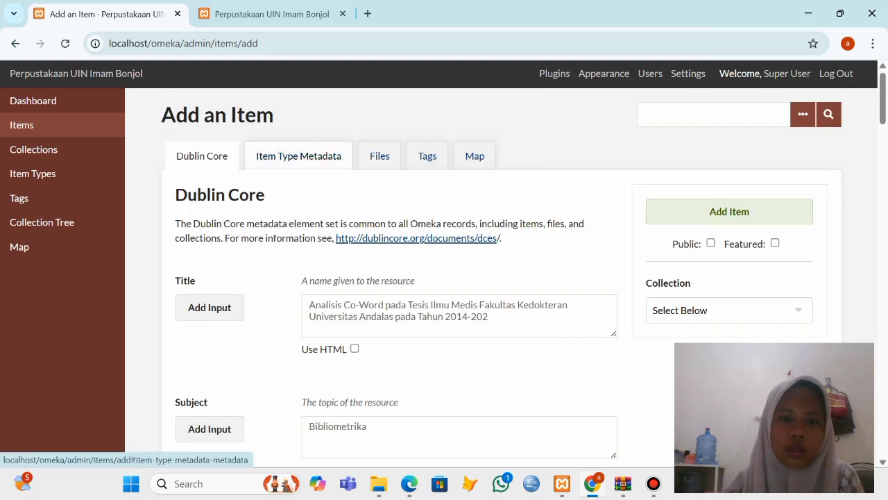
- Set the item type to Text in Item Type Metadata
{"action": "left_click", "coordinate": [299, 156]}
{"action": "left_click", "coordinate": [459, 229]}
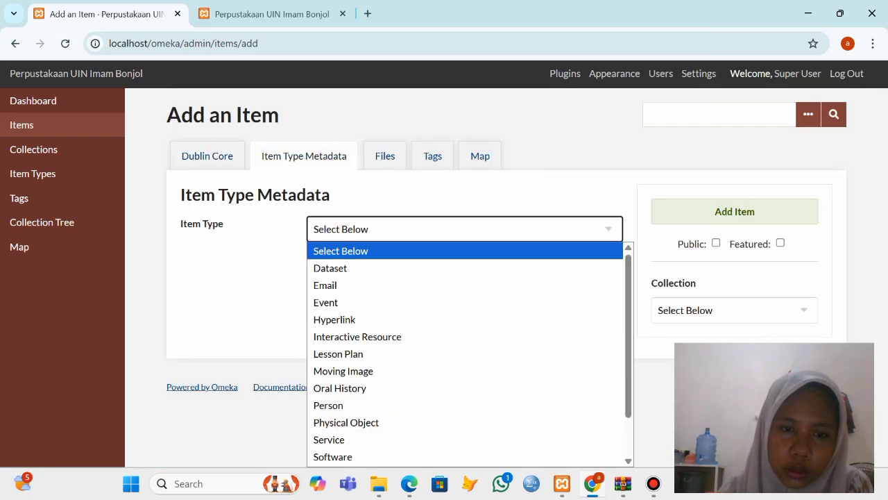
{"action": "scroll", "coordinate": [458, 422], "scroll_direction": "down", "scroll_amount": 1}
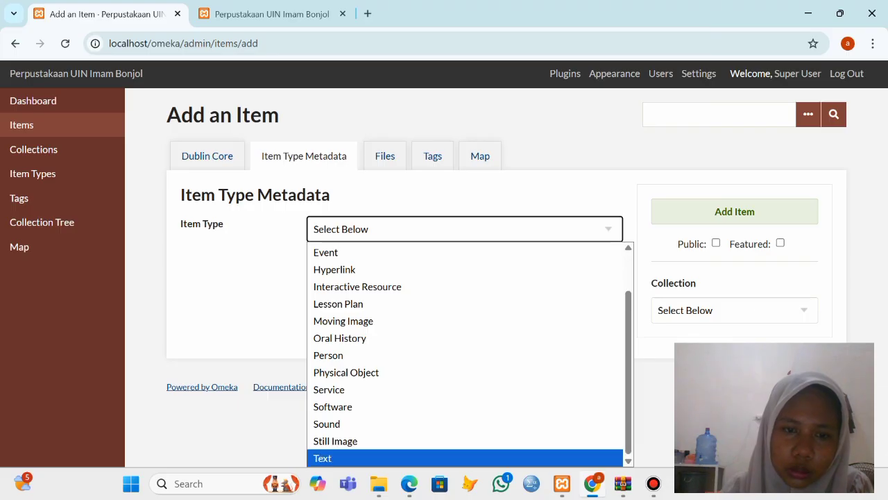
{"action": "left_click", "coordinate": [326, 458]}
{"action": "left_click", "coordinate": [386, 156]}
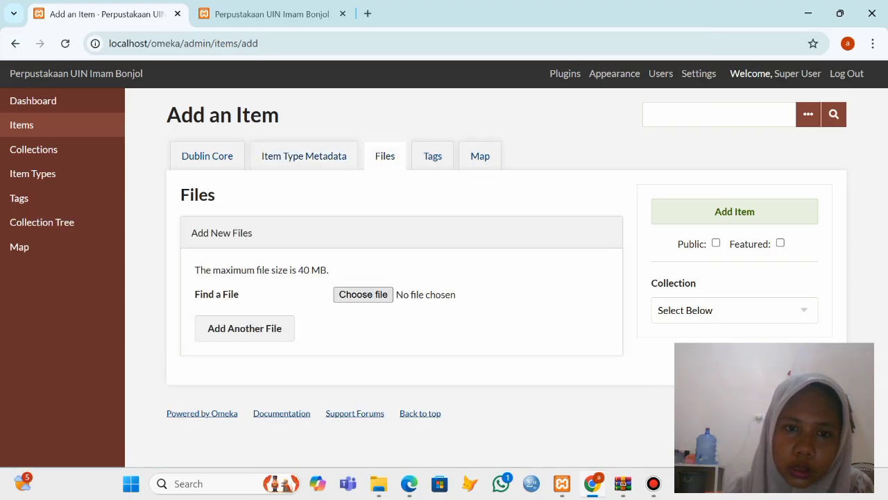
{"action": "left_click", "coordinate": [363, 294]}
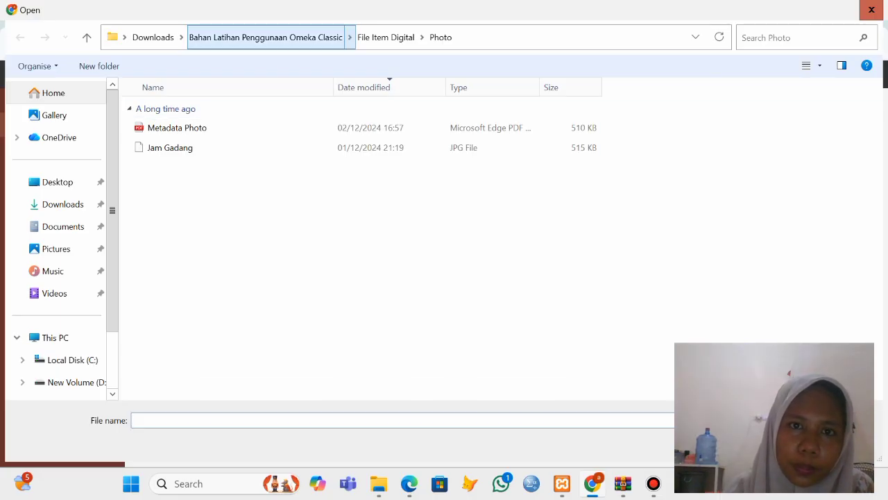
{"action": "left_click", "coordinate": [386, 37]}
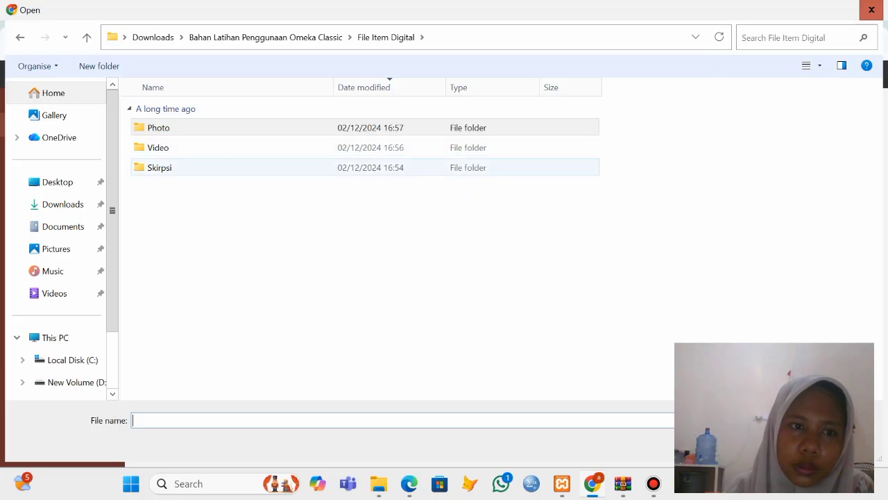
{"action": "double_click", "coordinate": [160, 167]}
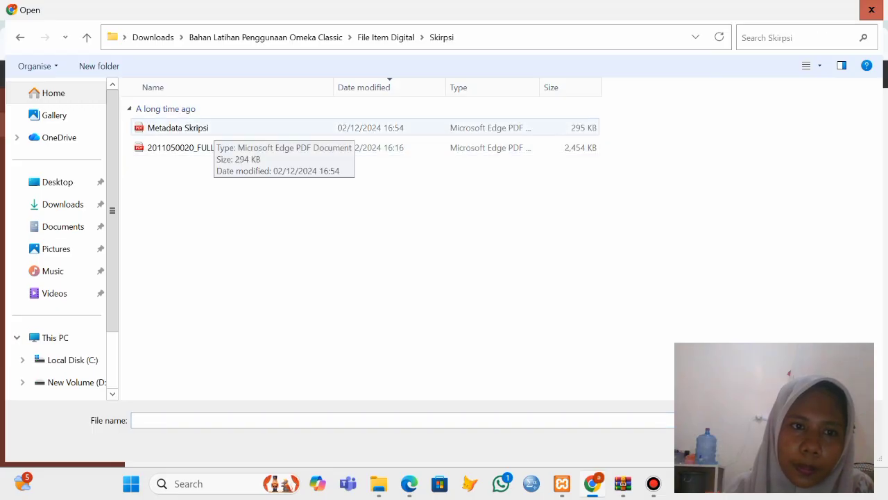
{"action": "left_click", "coordinate": [211, 148]}
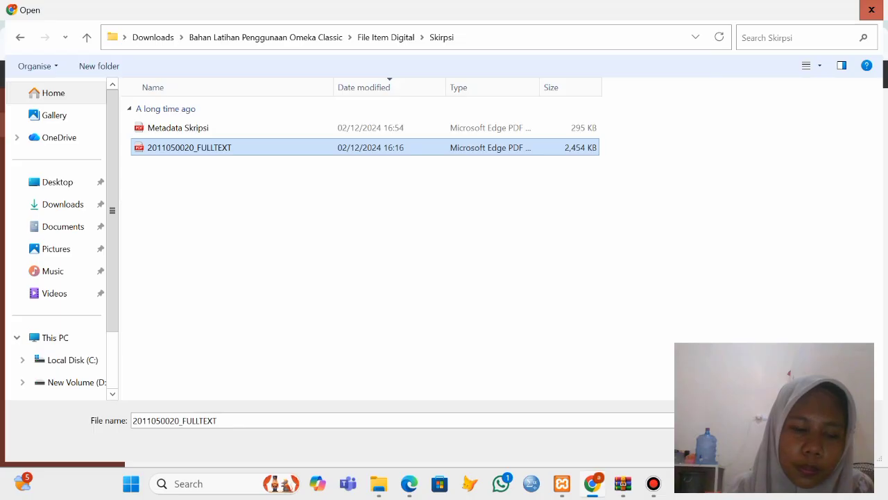
{"action": "scroll", "coordinate": [211, 148], "scroll_direction": "down", "scroll_amount": 2}
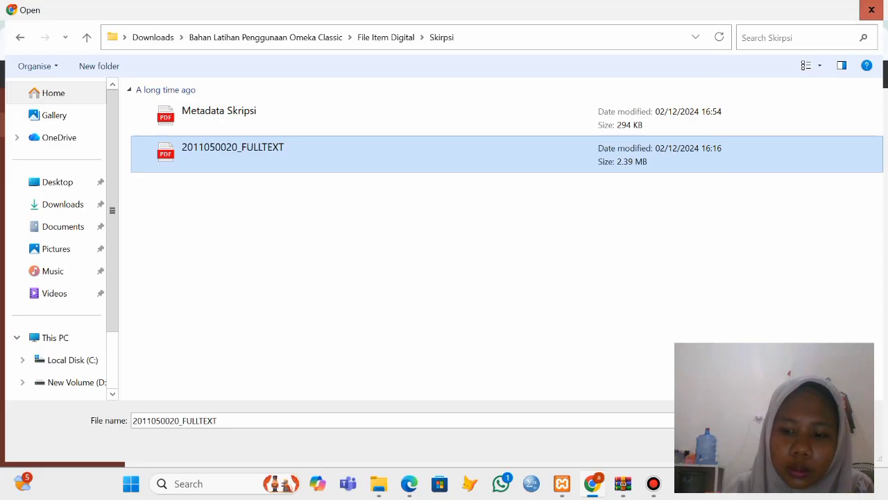
{"action": "key", "text": "Return"}
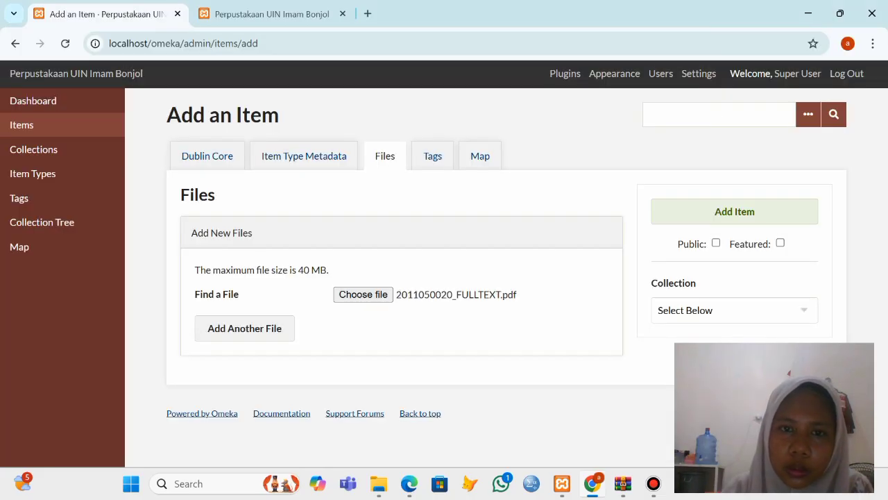
- Pin the item at Bukittinggi, make it public in Arsip UIN Imam Bonjol, and add it
{"action": "left_click", "coordinate": [432, 156]}
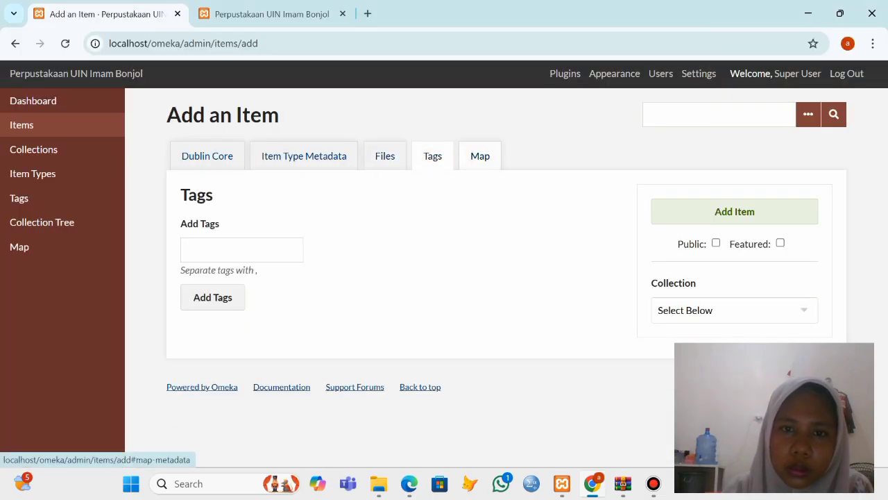
{"action": "left_click", "coordinate": [480, 155]}
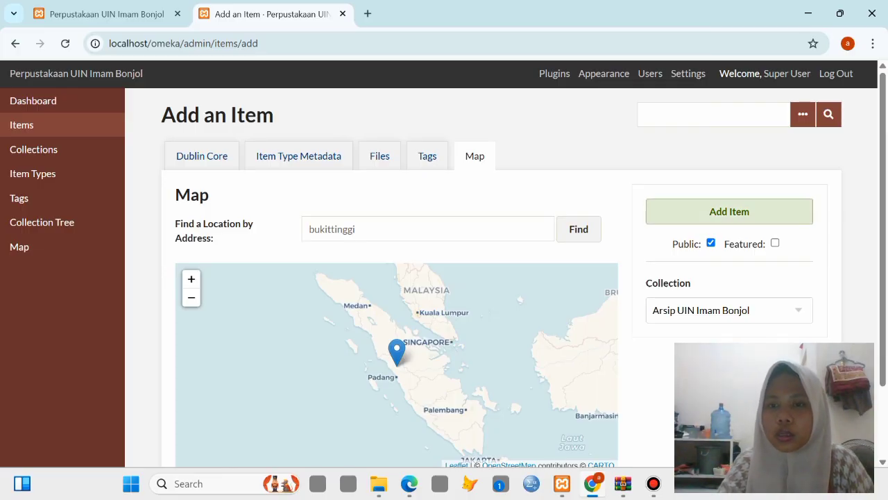
{"action": "left_click", "coordinate": [729, 211]}
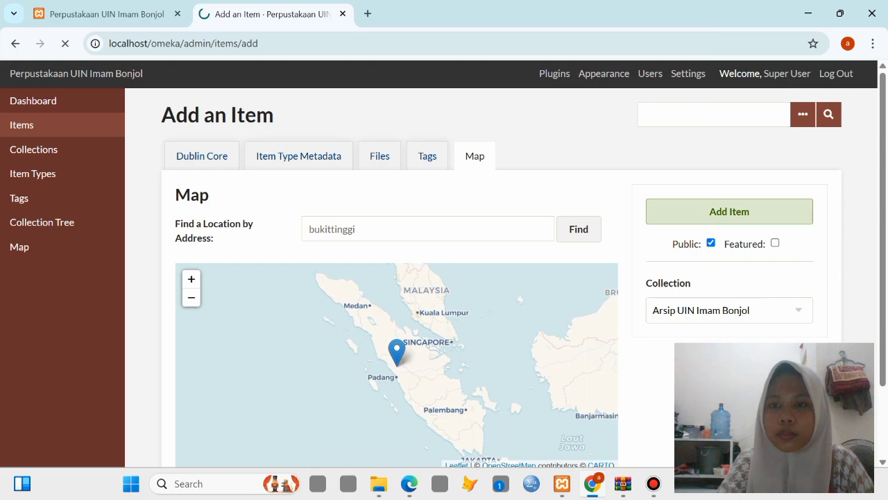
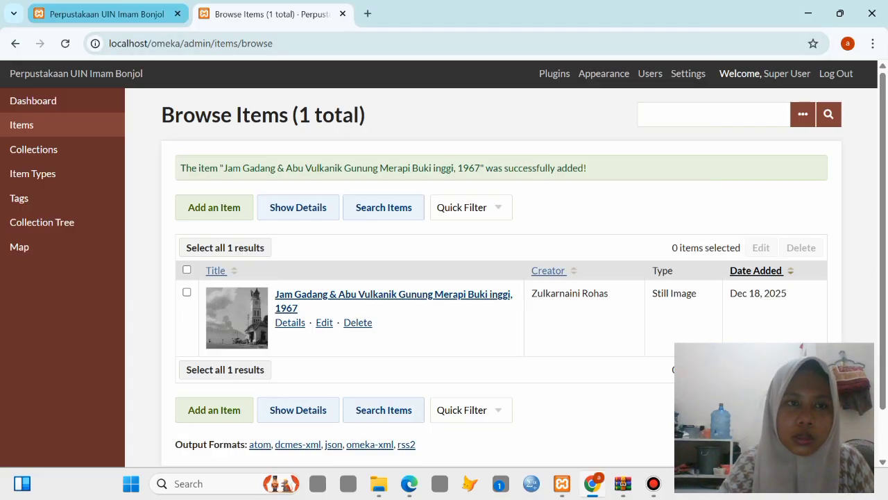
- Reload the public home page and scroll to find Jam Gadang 1967 under Recently Added Items
{"action": "left_click", "coordinate": [107, 14]}
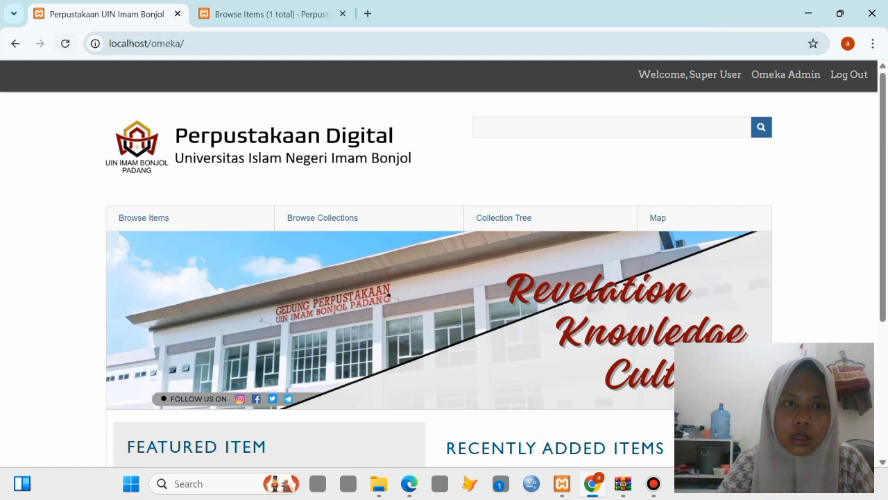
{"action": "left_click", "coordinate": [65, 43]}
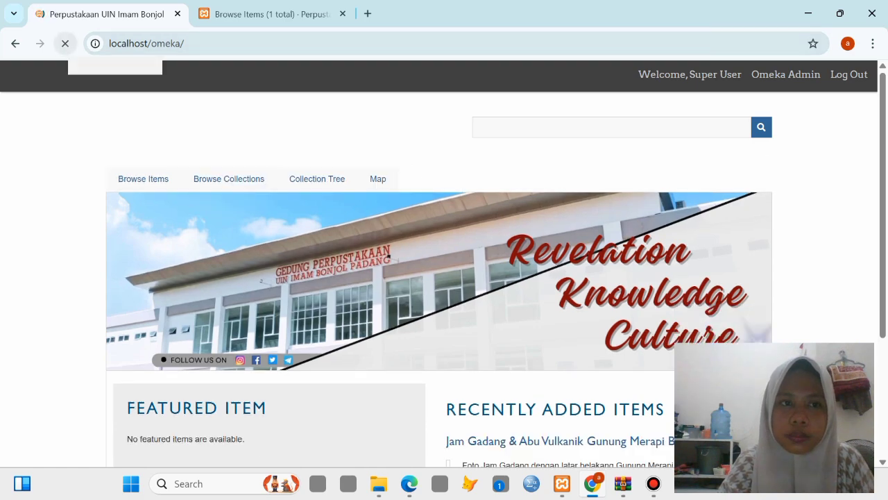
{"action": "scroll", "coordinate": [444, 264], "scroll_direction": "down", "scroll_amount": 3}
{"action": "scroll", "coordinate": [444, 264], "scroll_direction": "down", "scroll_amount": 1}
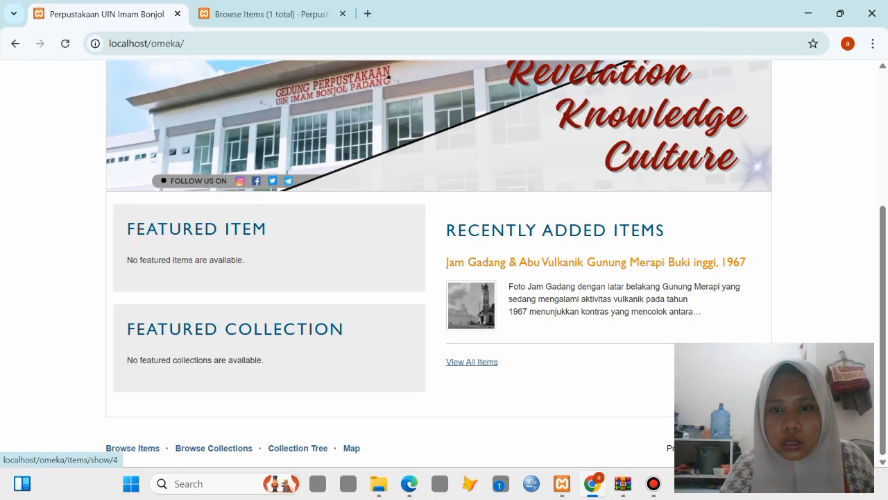
- Review the Jam Gadang item's public metadata and Geolocation map, then return to admin Browse Items
{"action": "left_click", "coordinate": [625, 261]}
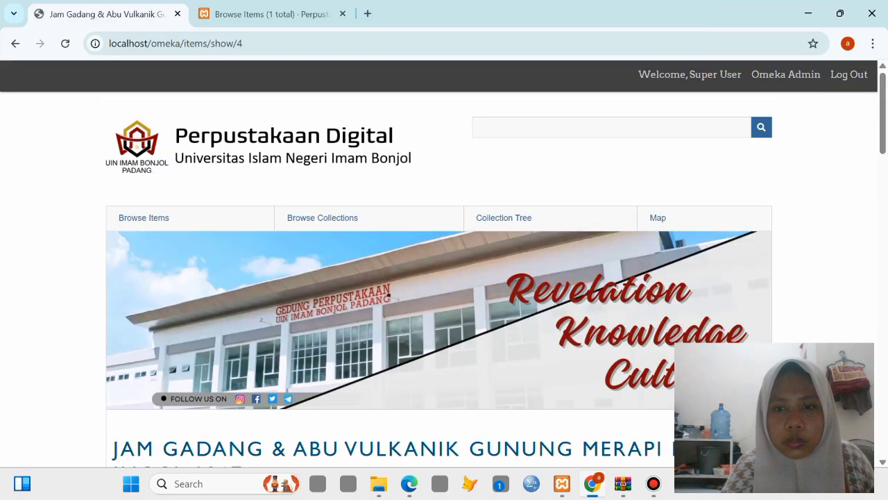
{"action": "scroll", "coordinate": [439, 264], "scroll_direction": "down", "scroll_amount": 4}
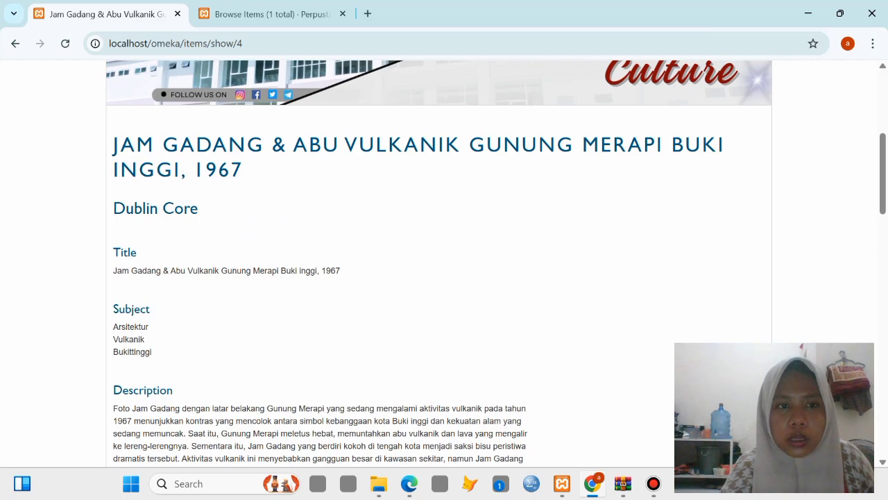
{"action": "scroll", "coordinate": [440, 264], "scroll_direction": "down", "scroll_amount": 4}
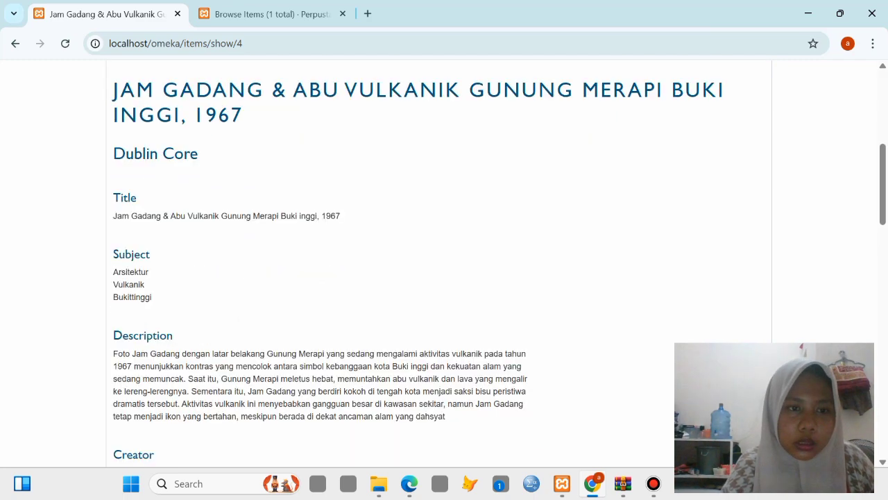
{"action": "scroll", "coordinate": [440, 263], "scroll_direction": "down", "scroll_amount": 8}
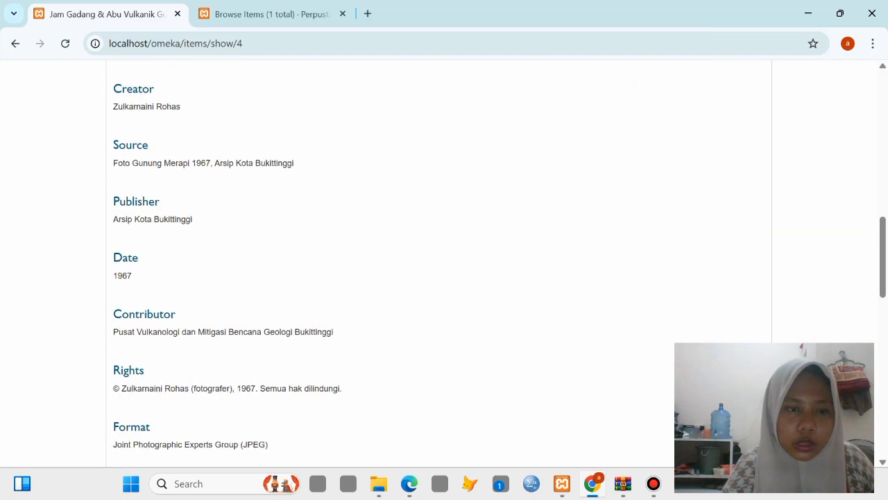
{"action": "scroll", "coordinate": [439, 264], "scroll_direction": "down", "scroll_amount": 4}
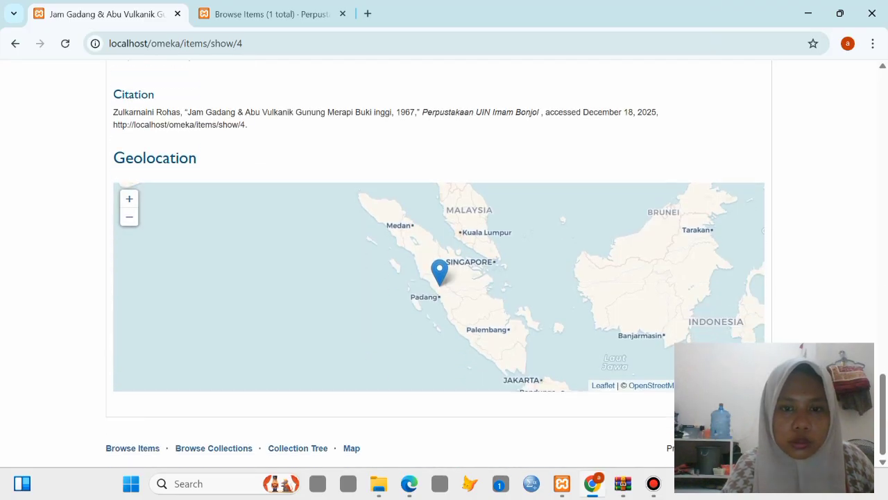
{"action": "scroll", "coordinate": [423, 191], "scroll_direction": "up", "scroll_amount": 2}
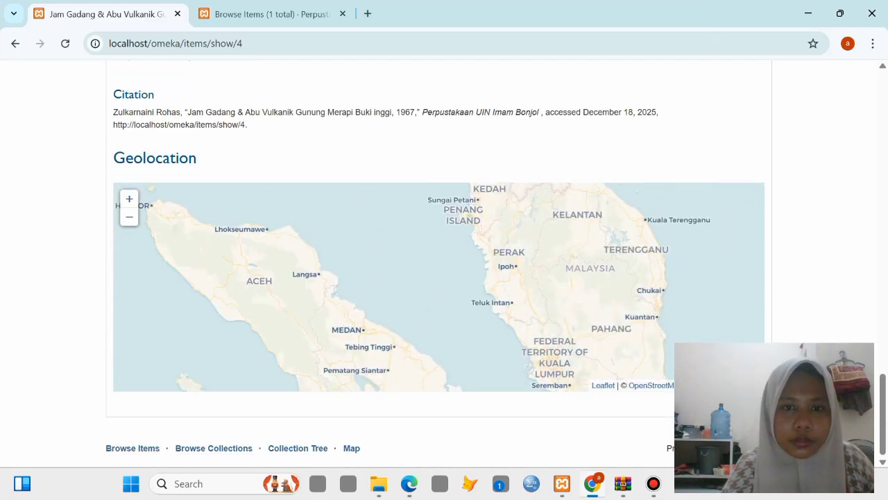
{"action": "scroll", "coordinate": [439, 263], "scroll_direction": "up", "scroll_amount": 2}
{"action": "scroll", "coordinate": [440, 264], "scroll_direction": "up", "scroll_amount": 10}
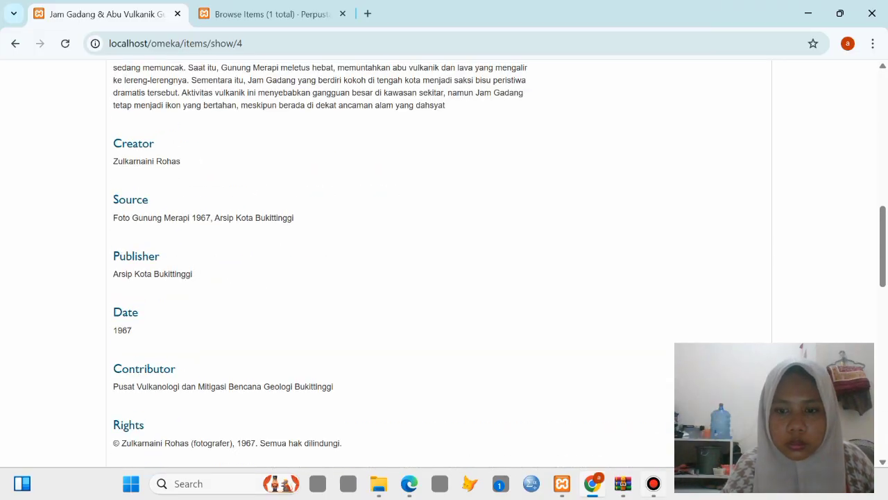
{"action": "scroll", "coordinate": [439, 264], "scroll_direction": "up", "scroll_amount": 8}
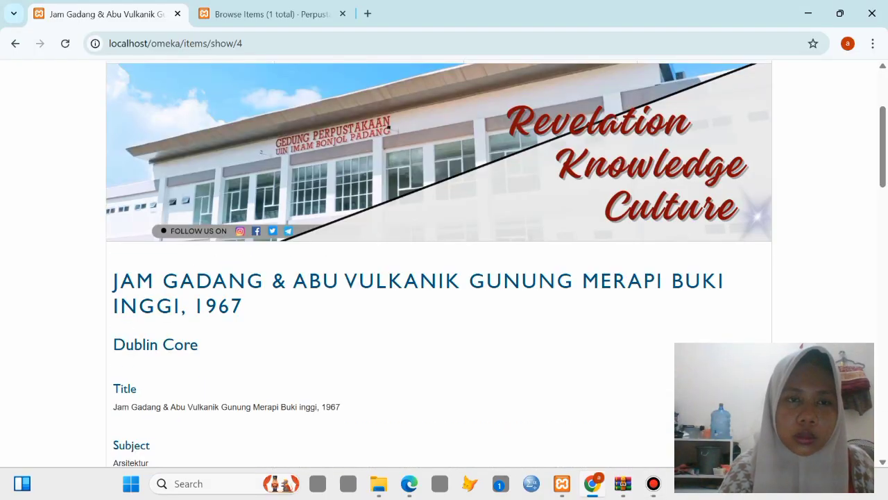
{"action": "left_click", "coordinate": [271, 14]}
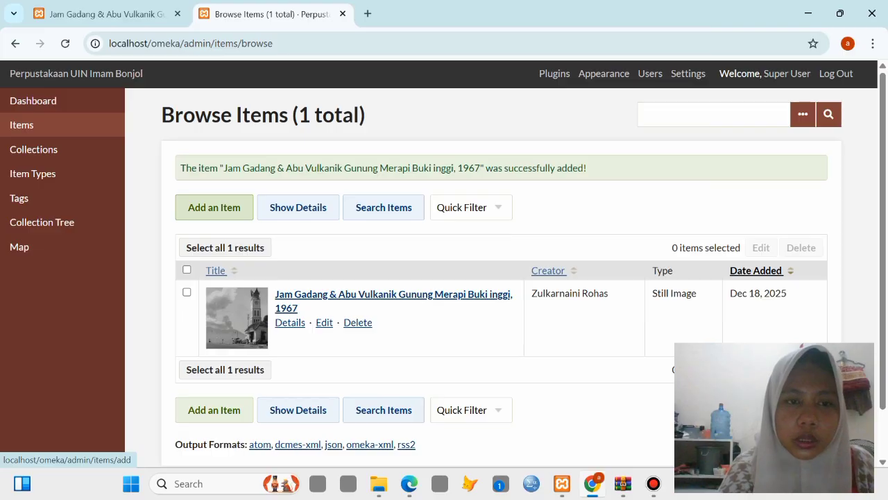
- Start a blank Add an Item form, then switch to File Explorer for the training archive
{"action": "left_click", "coordinate": [214, 207]}
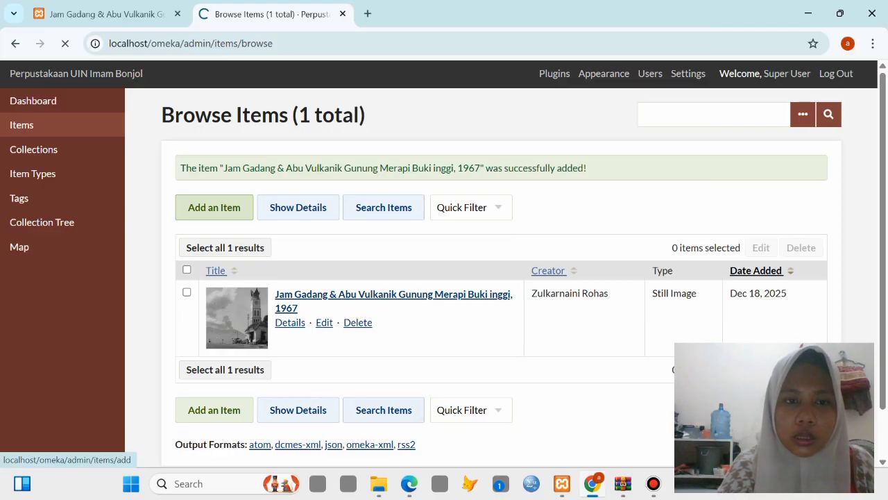
{"action": "scroll", "coordinate": [213, 207], "scroll_direction": "down", "scroll_amount": 1}
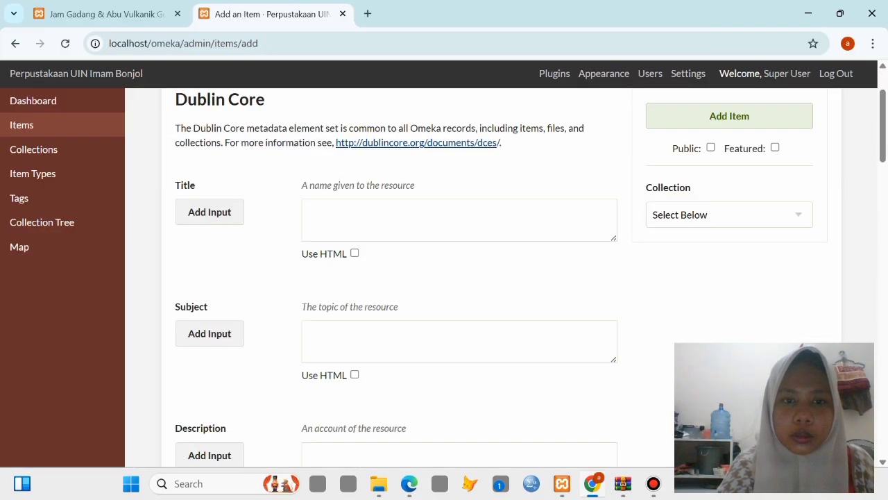
{"action": "scroll", "coordinate": [444, 277], "scroll_direction": "up", "scroll_amount": 2}
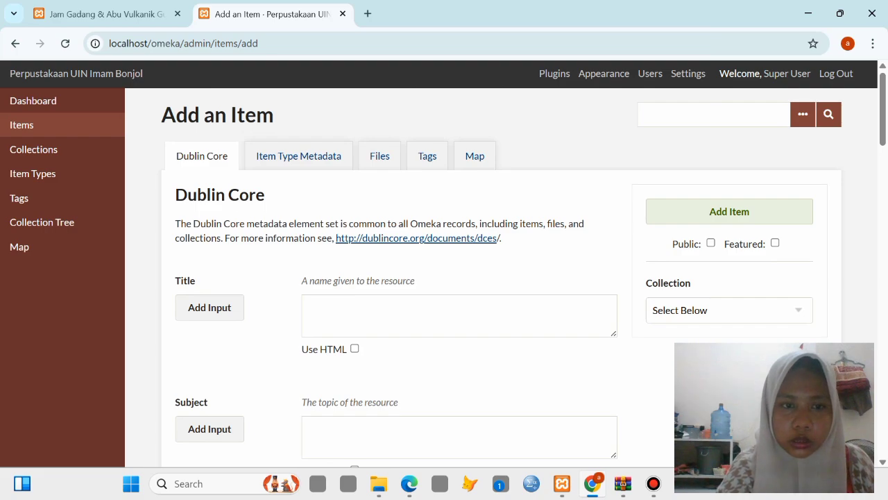
{"action": "left_click", "coordinate": [378, 484]}
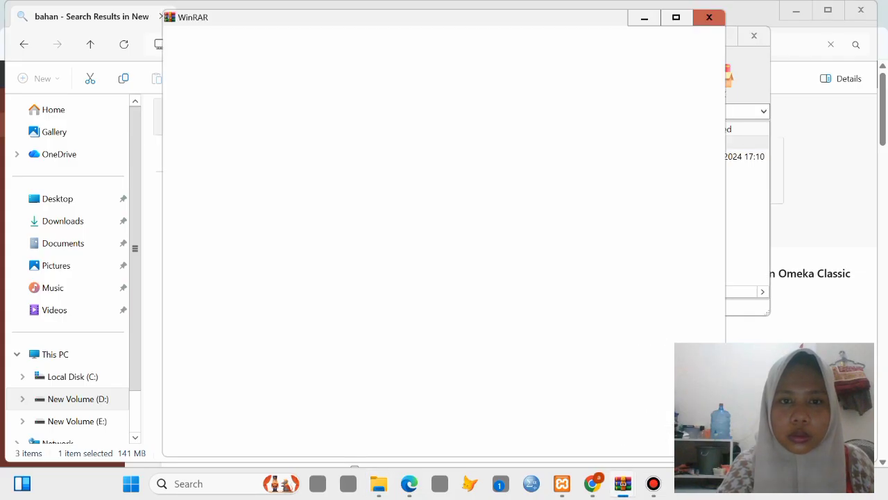
- Open Metadata Skripsi.pdf from Bahan Latihan Penggunaan Omeka Classic\File Item Digital\Skirpsi in WinRAR
{"action": "left_click", "coordinate": [709, 17]}
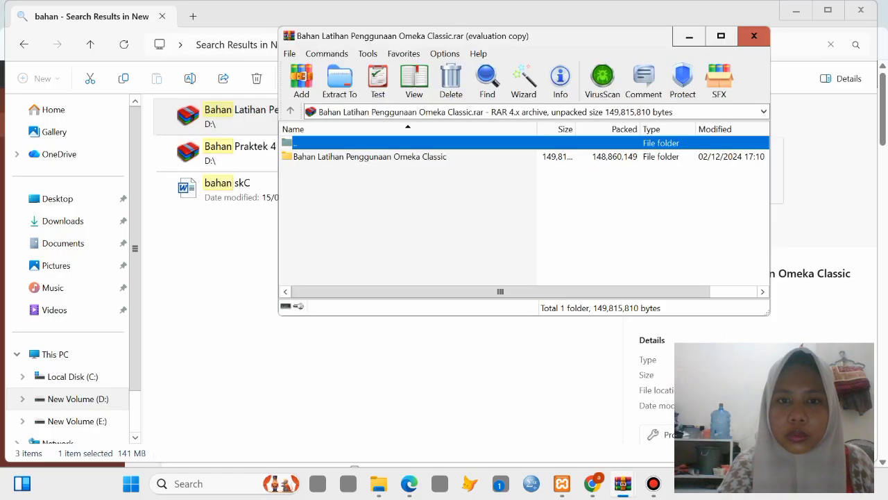
{"action": "left_click", "coordinate": [370, 157]}
{"action": "double_click", "coordinate": [370, 156]}
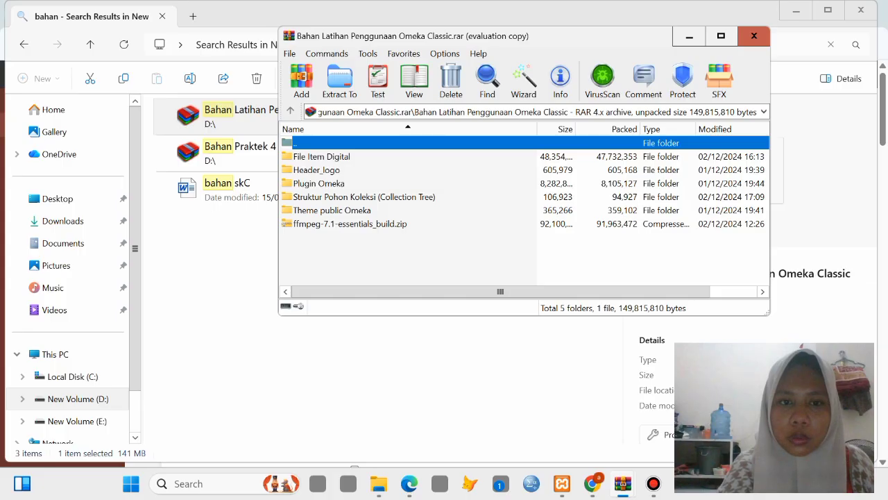
{"action": "double_click", "coordinate": [322, 157]}
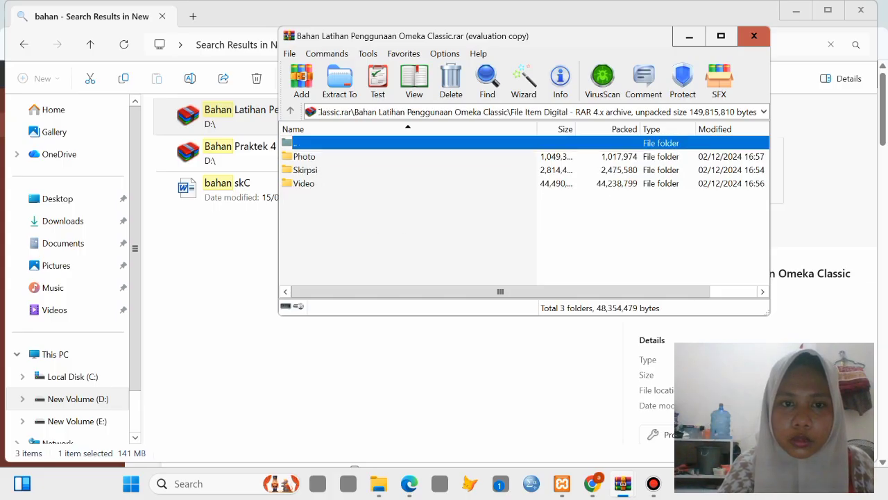
{"action": "double_click", "coordinate": [306, 170]}
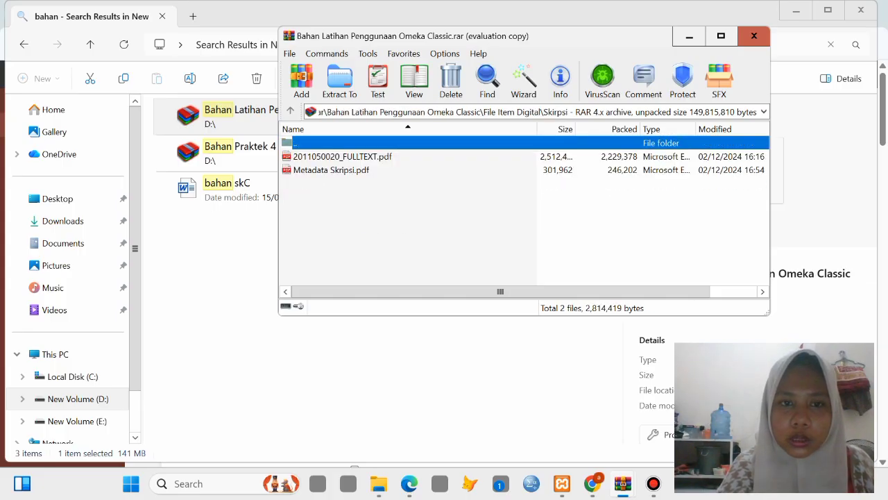
{"action": "double_click", "coordinate": [331, 170]}
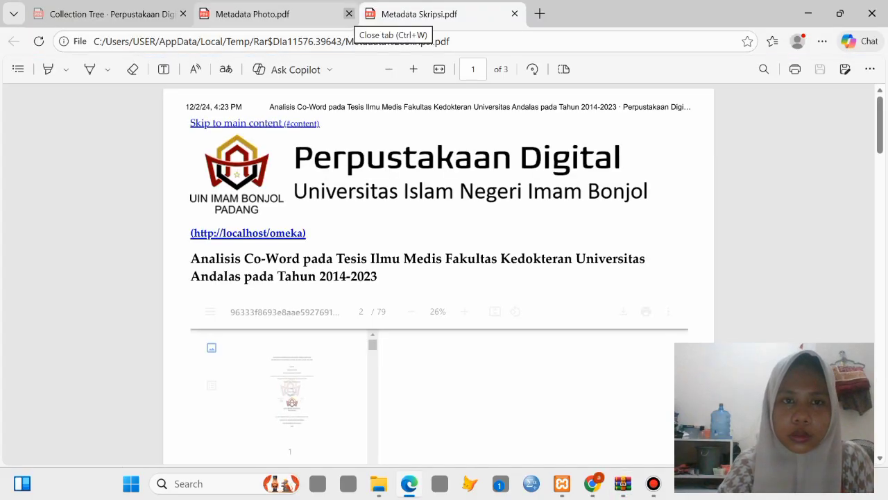
- Close Metadata Photo.pdf and copy the thesis title from Metadata Skripsi.pdf
{"action": "left_click", "coordinate": [349, 14]}
{"action": "scroll", "coordinate": [444, 277], "scroll_direction": "down", "scroll_amount": 3}
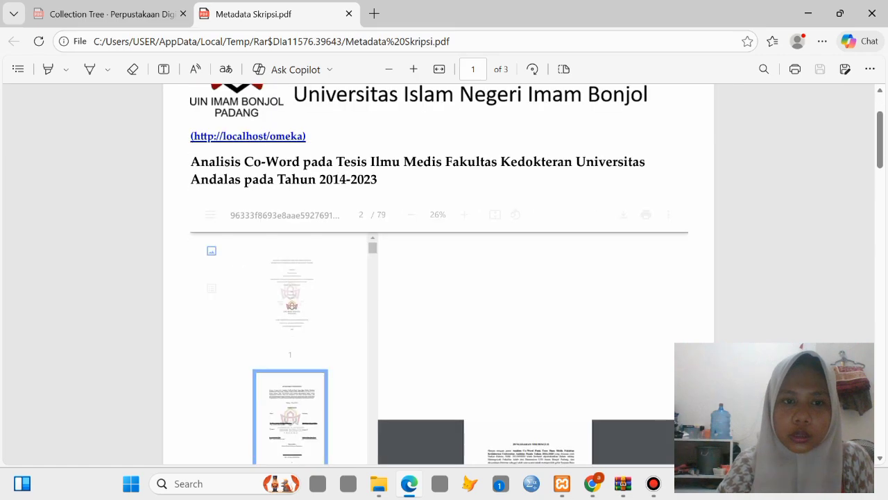
{"action": "scroll", "coordinate": [444, 277], "scroll_direction": "down", "scroll_amount": 3}
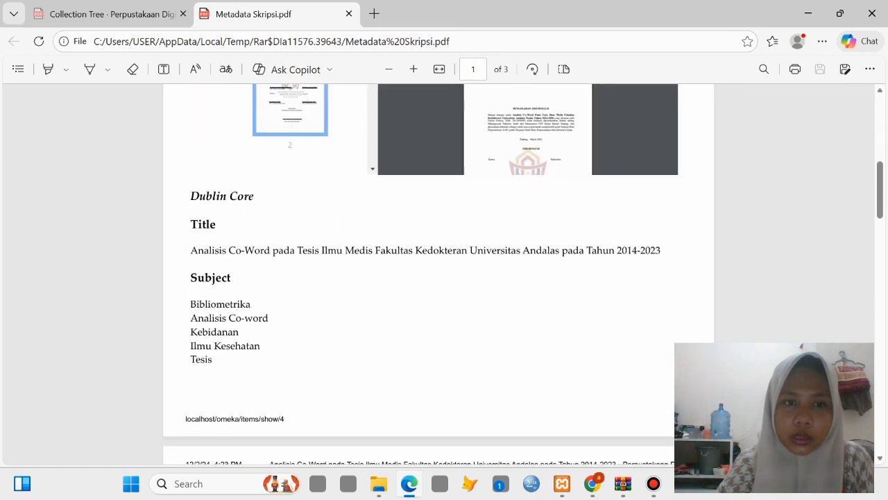
{"action": "scroll", "coordinate": [444, 278], "scroll_direction": "down", "scroll_amount": 1}
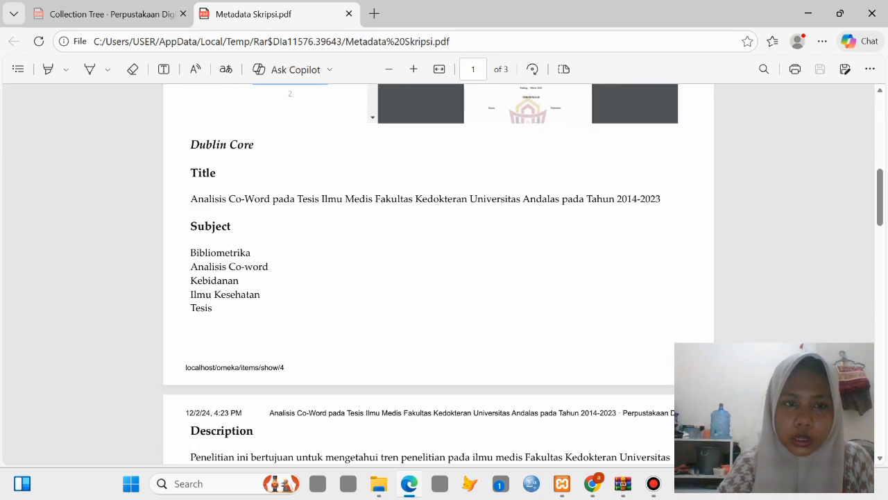
{"action": "left_click_drag", "start_coordinate": [191, 199], "coordinate": [657, 199]}
{"action": "key", "text": "ctrl+c"}
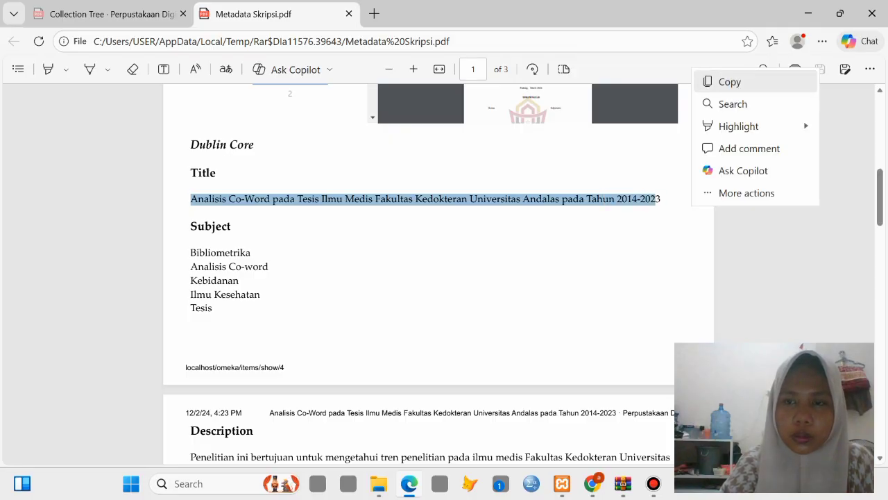
{"action": "left_click", "coordinate": [708, 82]}
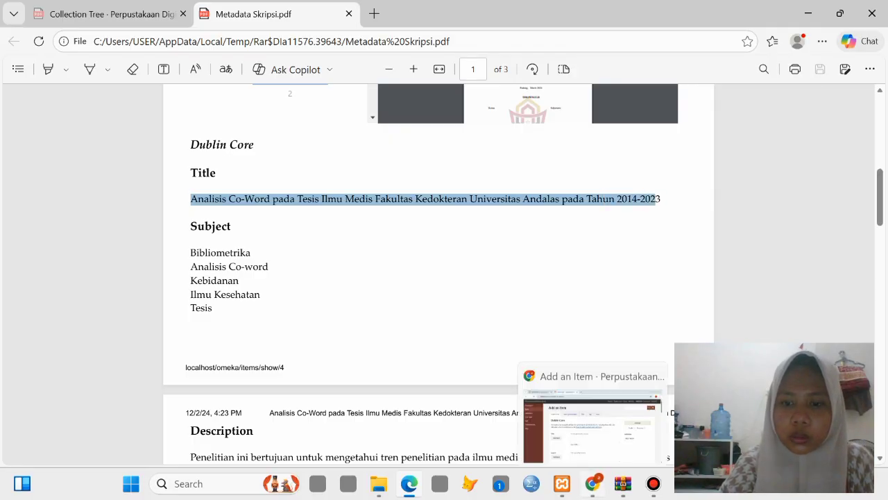
{"action": "left_click", "coordinate": [592, 483]}
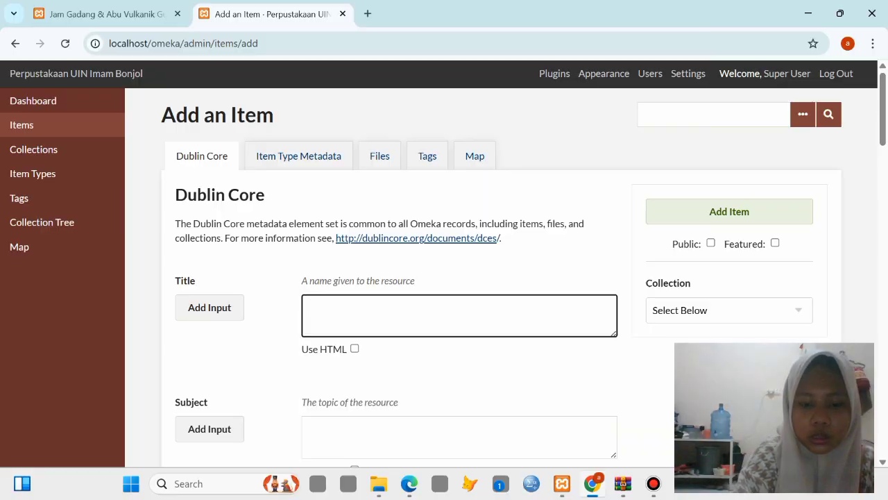
- Paste the thesis title into Title and Bibliometrika from the PDF into the first Subject
{"action": "key", "text": "ctrl+v"}
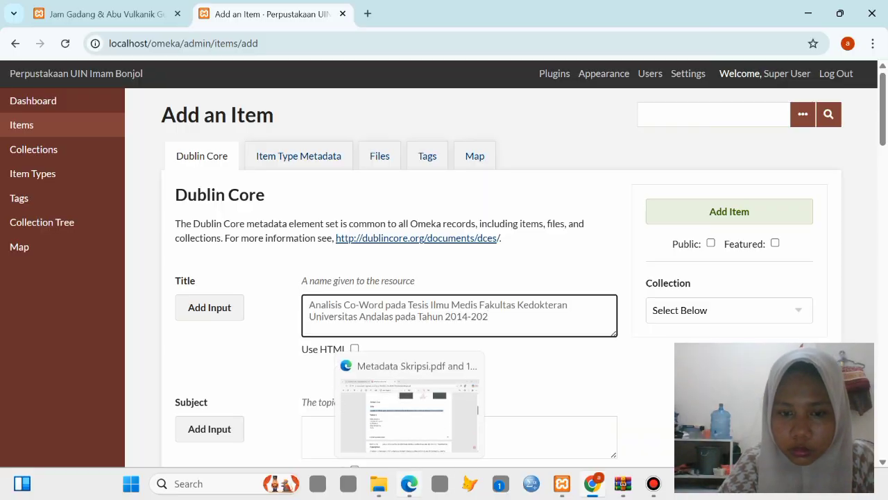
{"action": "left_click", "coordinate": [410, 484]}
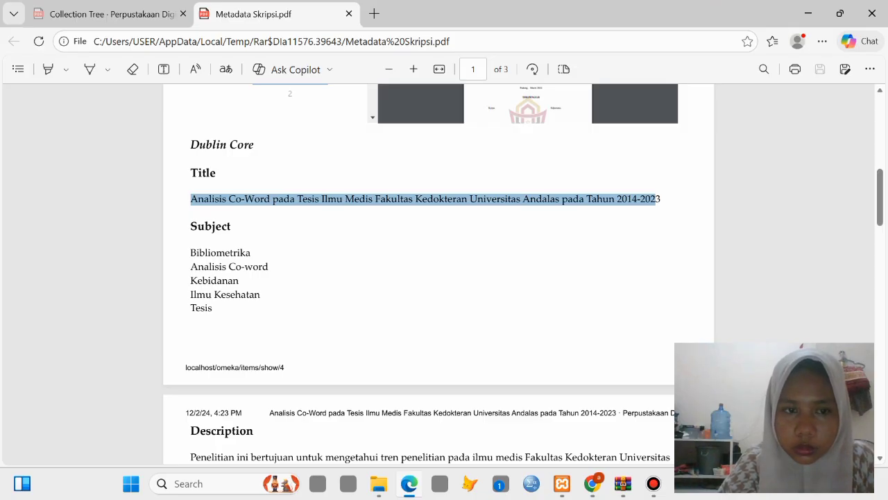
{"action": "left_click_drag", "start_coordinate": [190, 252], "coordinate": [250, 252]}
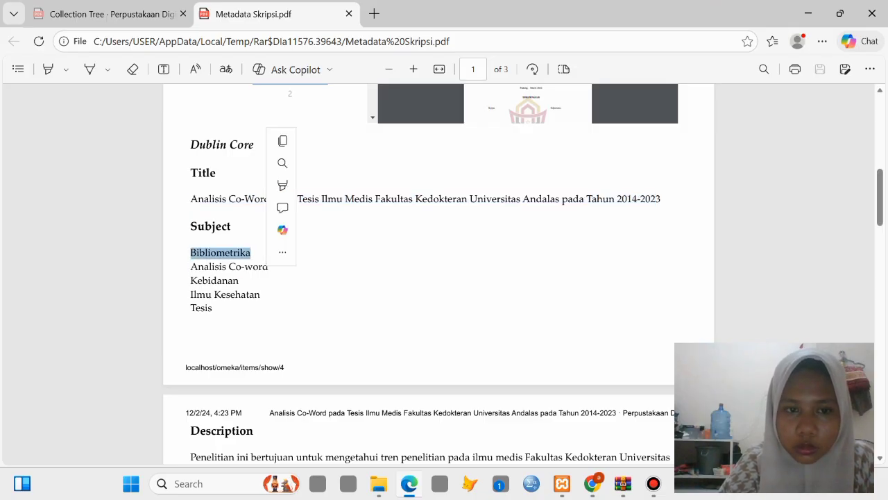
{"action": "left_click", "coordinate": [283, 141]}
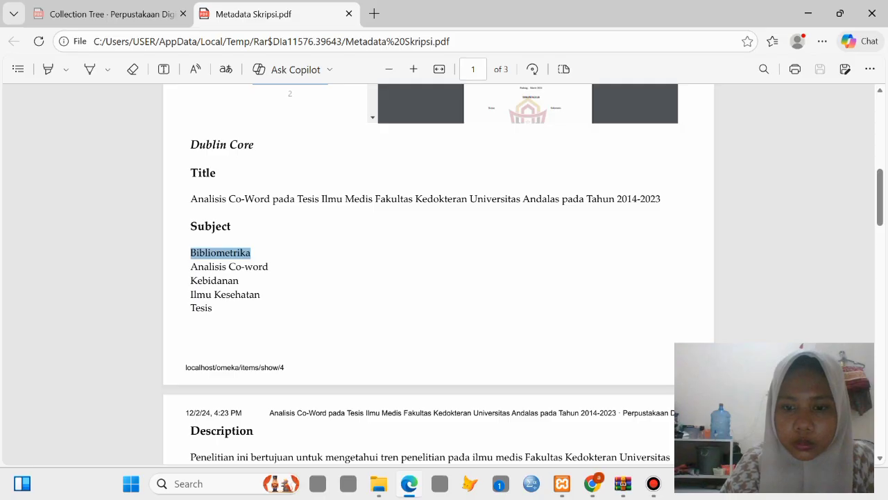
{"action": "key", "text": "alt+Tab"}
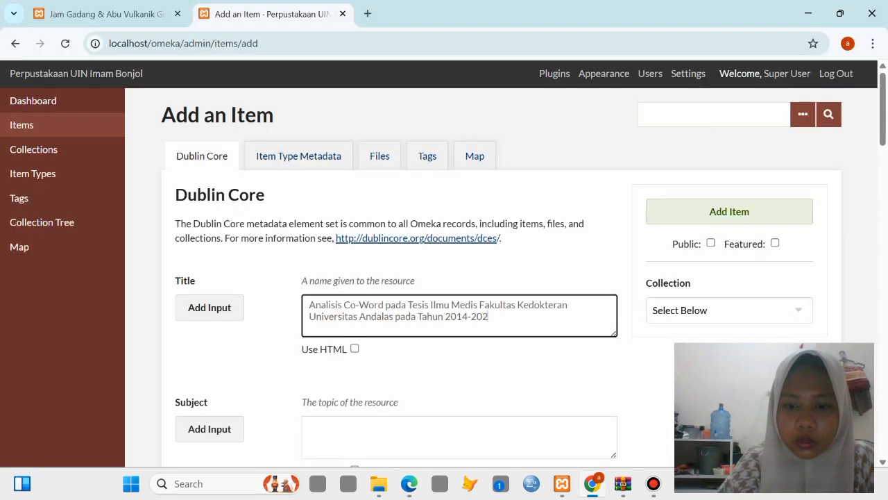
{"action": "type", "text": "3"}
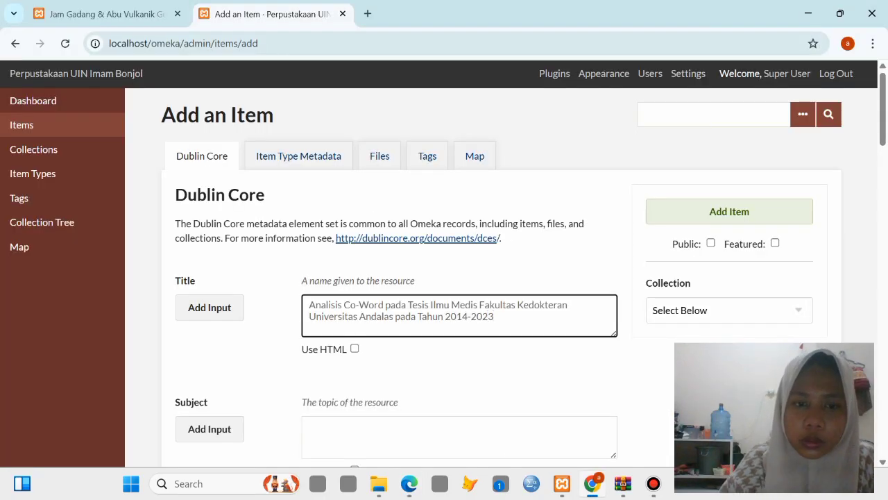
{"action": "scroll", "coordinate": [444, 278], "scroll_direction": "down", "scroll_amount": 1}
{"action": "left_click", "coordinate": [459, 341]}
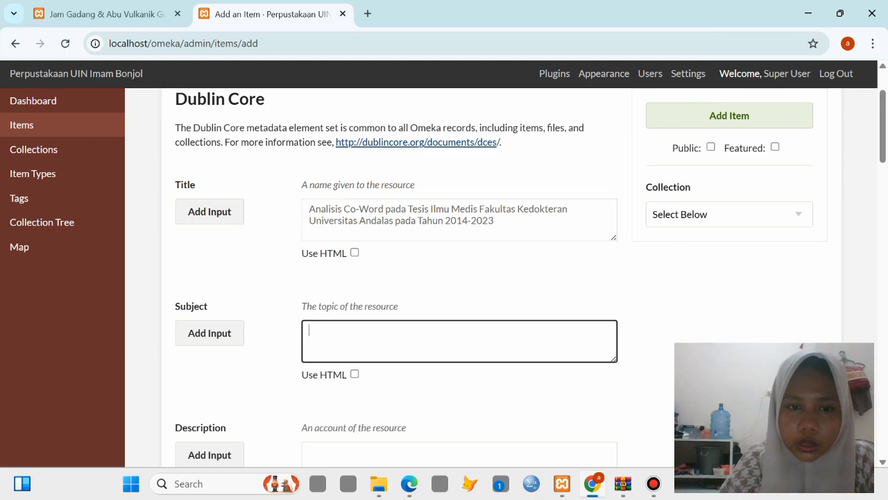
{"action": "key", "text": "ctrl+v"}
- Add a second Subject entry holding Analisis Co-word copied from the PDF
{"action": "scroll", "coordinate": [444, 277], "scroll_direction": "down", "scroll_amount": 1}
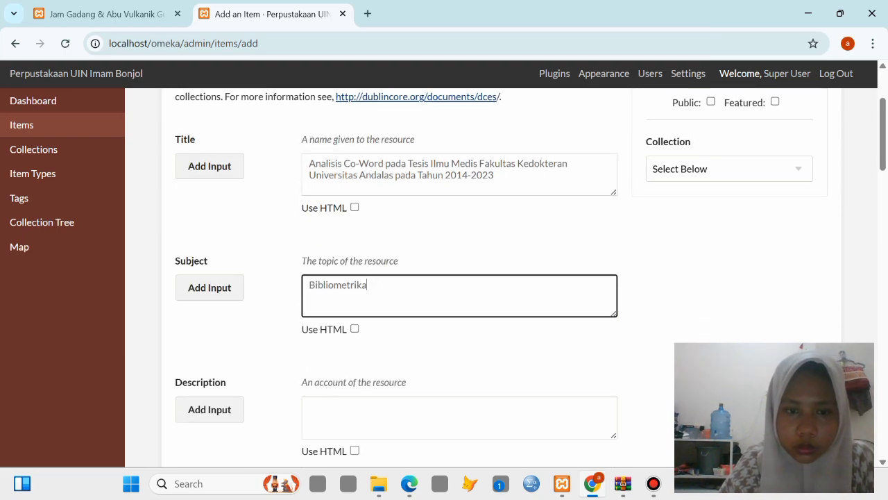
{"action": "left_click", "coordinate": [209, 287]}
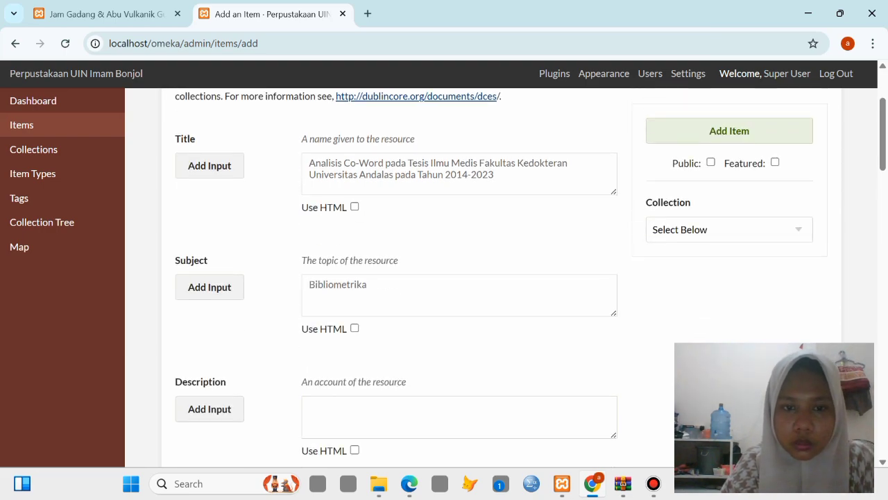
{"action": "scroll", "coordinate": [459, 277], "scroll_direction": "down", "scroll_amount": 2}
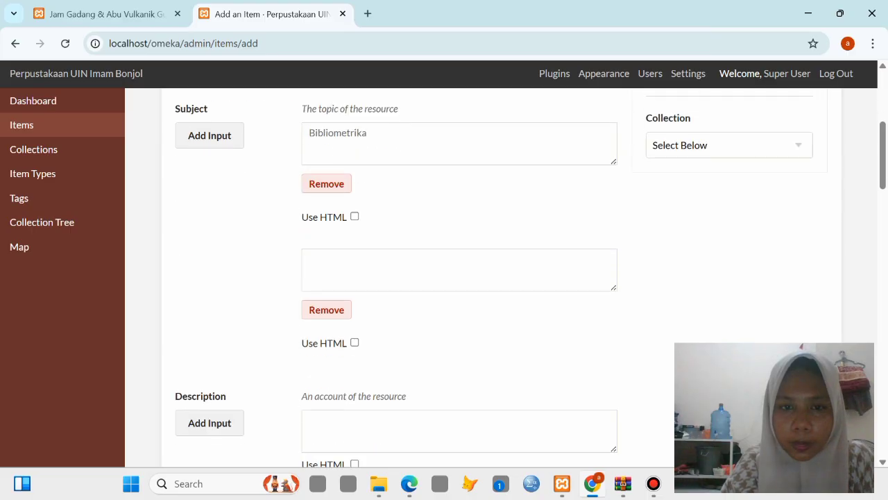
{"action": "left_click", "coordinate": [444, 270]}
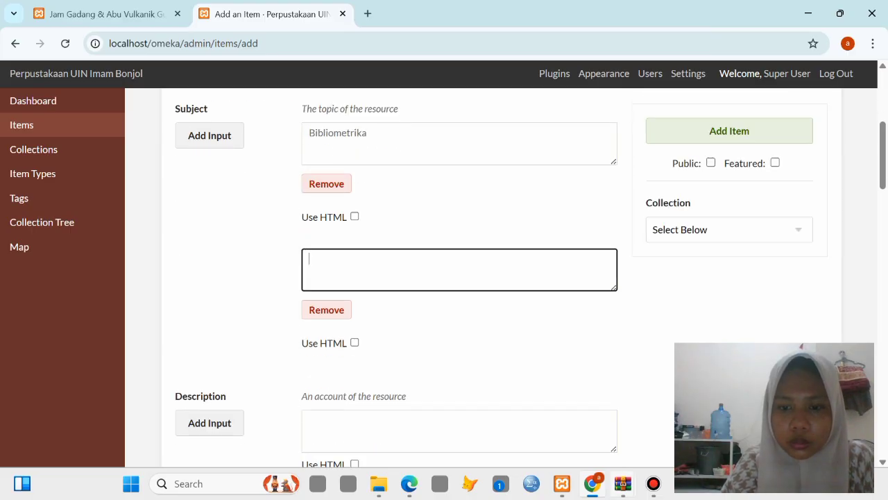
{"action": "mouse_move", "coordinate": [409, 484]}
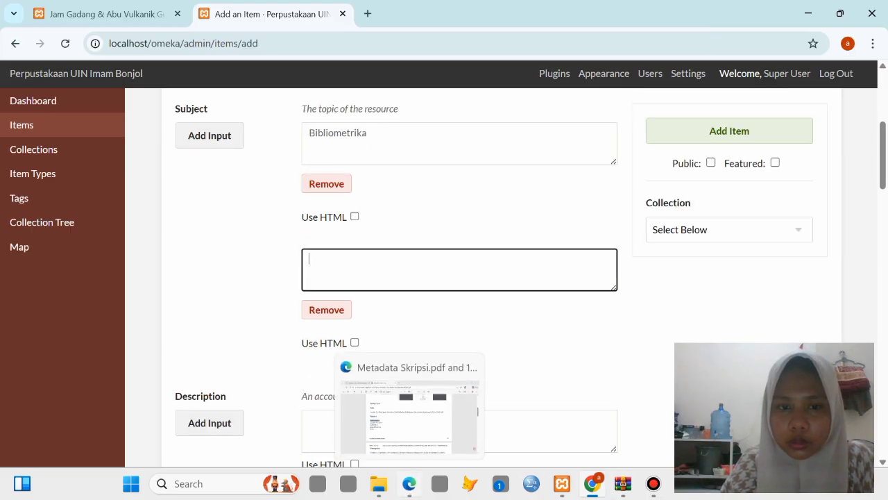
{"action": "left_click", "coordinate": [410, 416]}
{"action": "left_click_drag", "start_coordinate": [191, 267], "coordinate": [269, 267]}
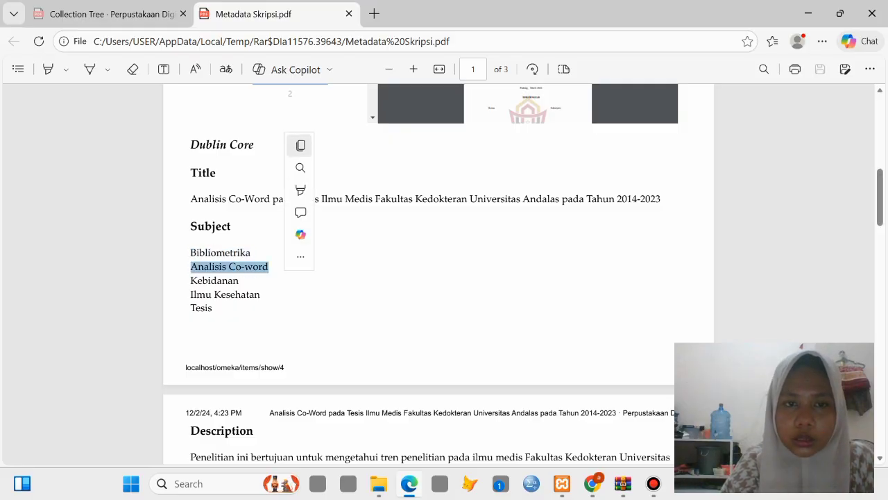
{"action": "left_click", "coordinate": [301, 145]}
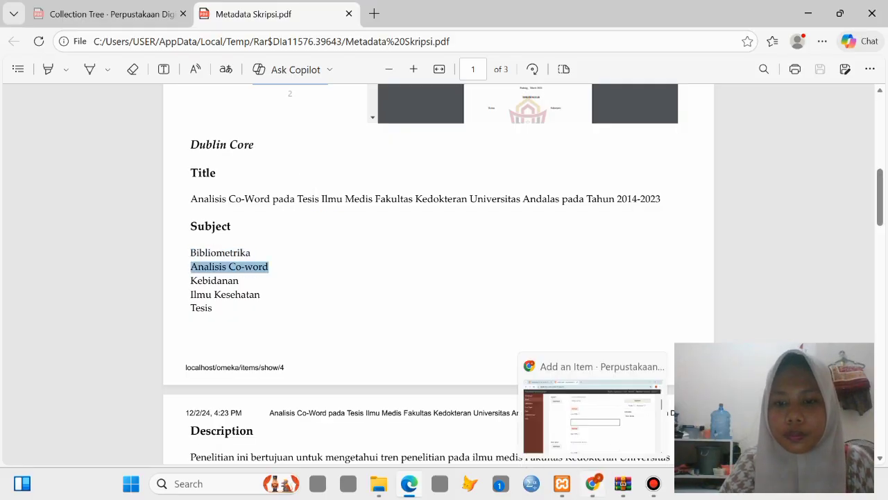
{"action": "left_click", "coordinate": [593, 483]}
{"action": "key", "text": "ctrl+v"}
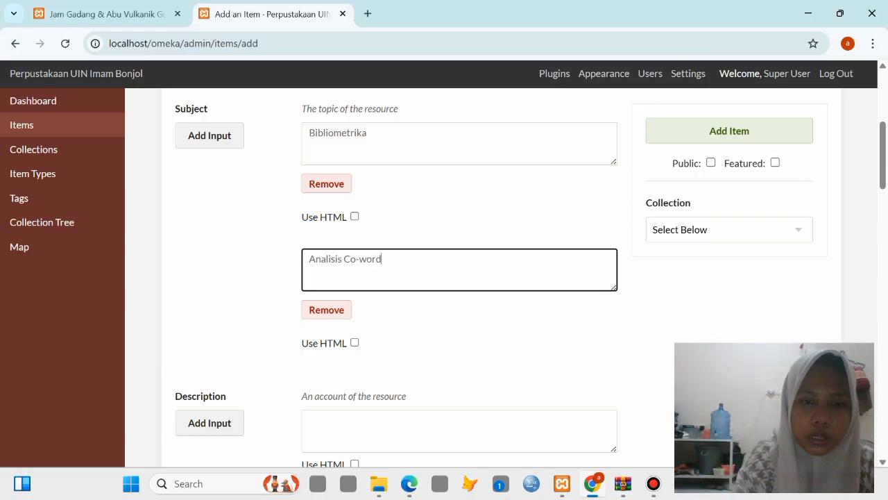
- Add a third Subject entry holding Kebidanan copied from the PDF
{"action": "scroll", "coordinate": [444, 277], "scroll_direction": "down", "scroll_amount": 1}
{"action": "scroll", "coordinate": [444, 278], "scroll_direction": "up", "scroll_amount": 1}
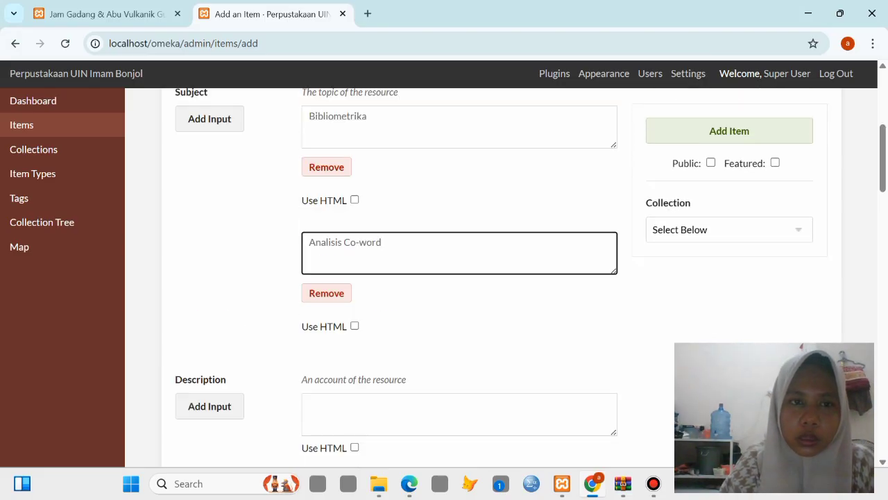
{"action": "left_click", "coordinate": [209, 119]}
{"action": "scroll", "coordinate": [444, 278], "scroll_direction": "down", "scroll_amount": 2}
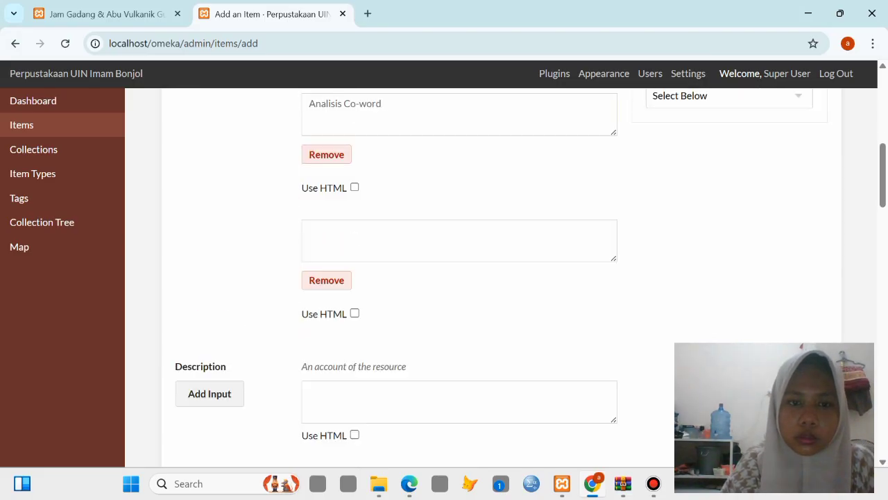
{"action": "left_click", "coordinate": [459, 240]}
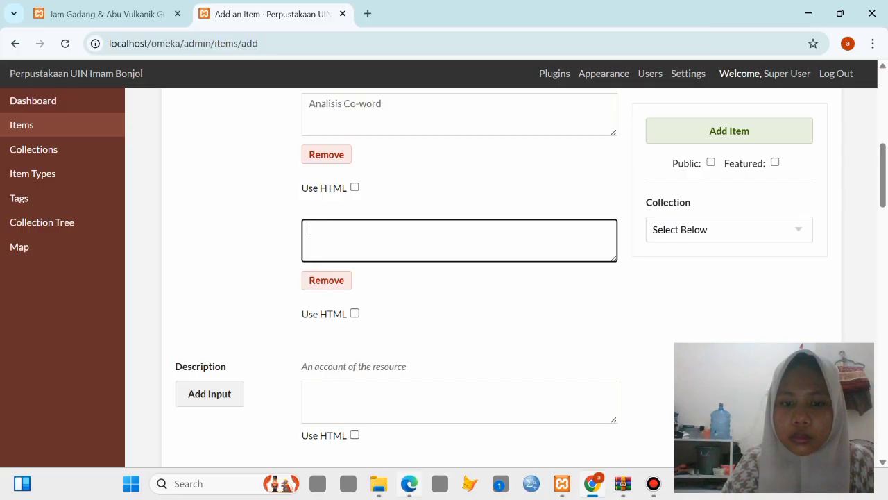
{"action": "left_click", "coordinate": [409, 484]}
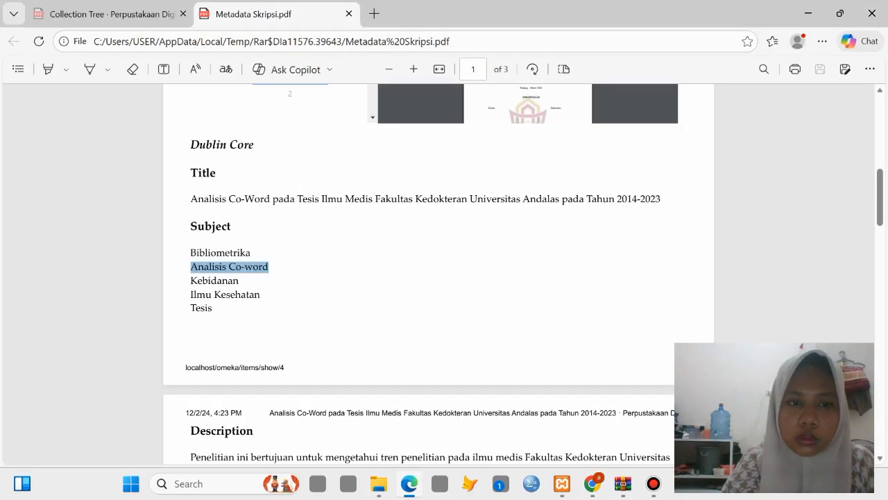
{"action": "left_click_drag", "start_coordinate": [191, 280], "coordinate": [239, 281]}
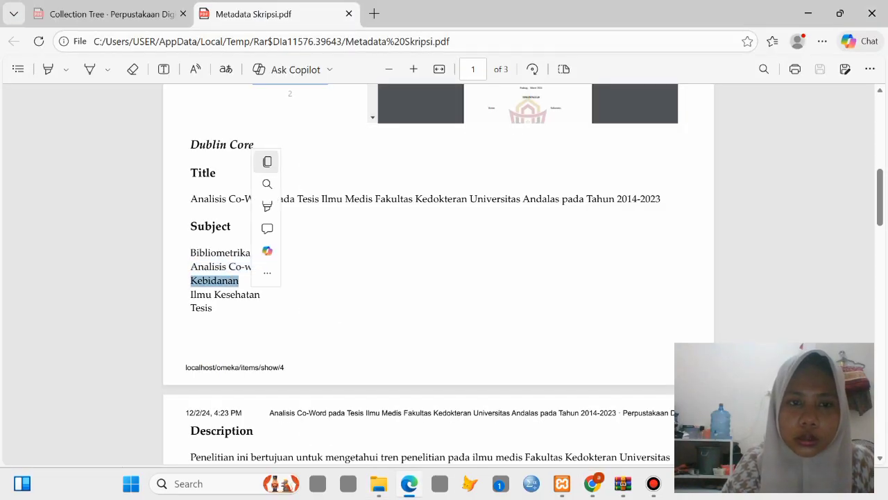
{"action": "left_click", "coordinate": [268, 162]}
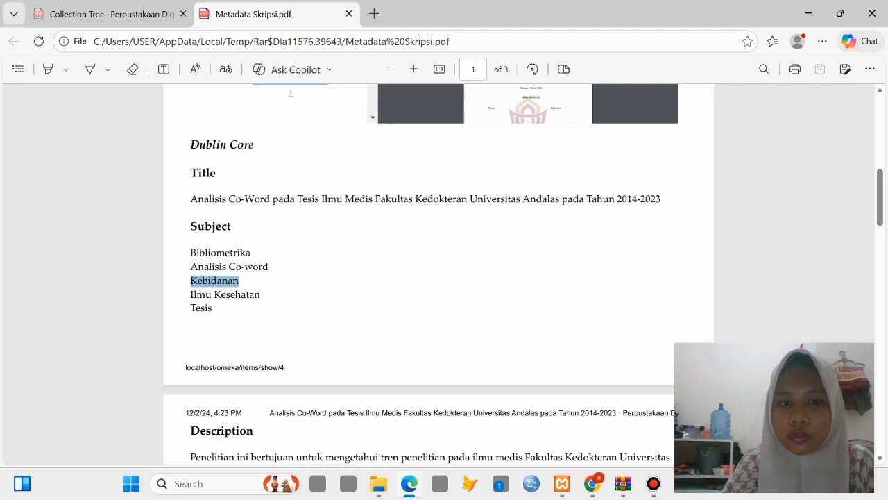
{"action": "mouse_move", "coordinate": [594, 484]}
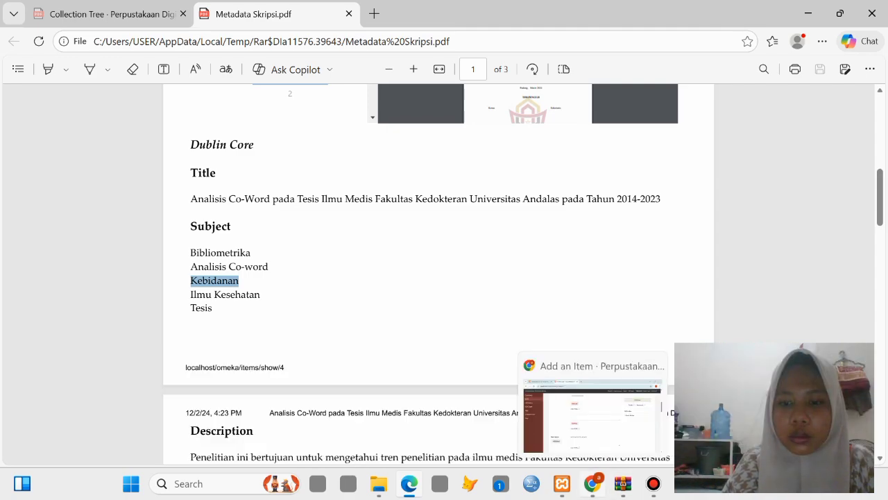
{"action": "left_click", "coordinate": [665, 412]}
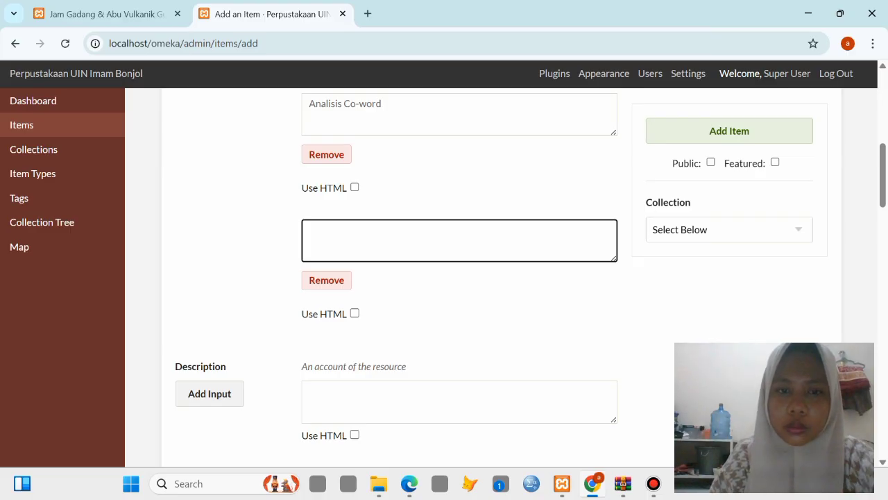
{"action": "key", "text": "ctrl+v"}
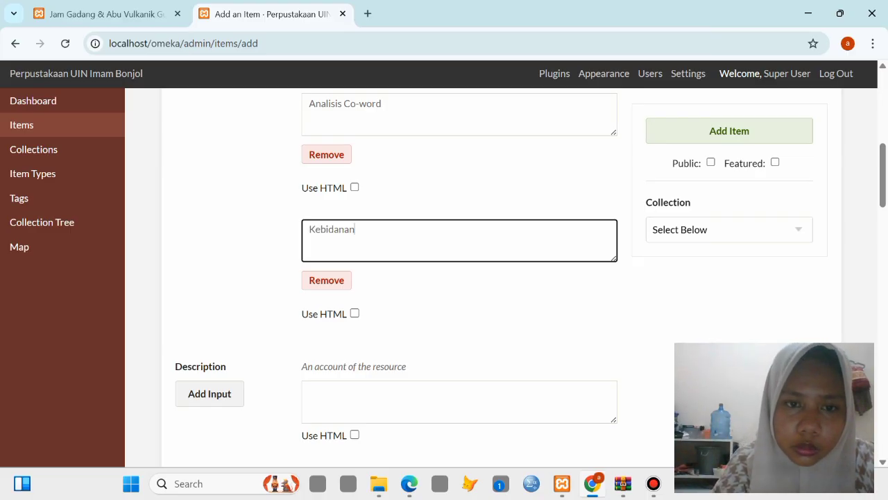
- Add a fourth Subject entry with Ilmu Kesehatan
{"action": "scroll", "coordinate": [458, 277], "scroll_direction": "up", "scroll_amount": 3}
{"action": "left_click", "coordinate": [210, 163]}
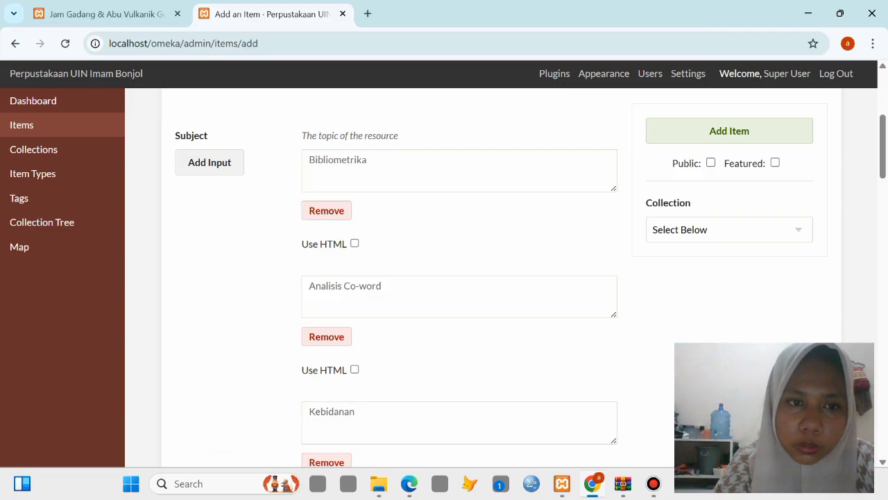
{"action": "scroll", "coordinate": [458, 278], "scroll_direction": "down", "scroll_amount": 4}
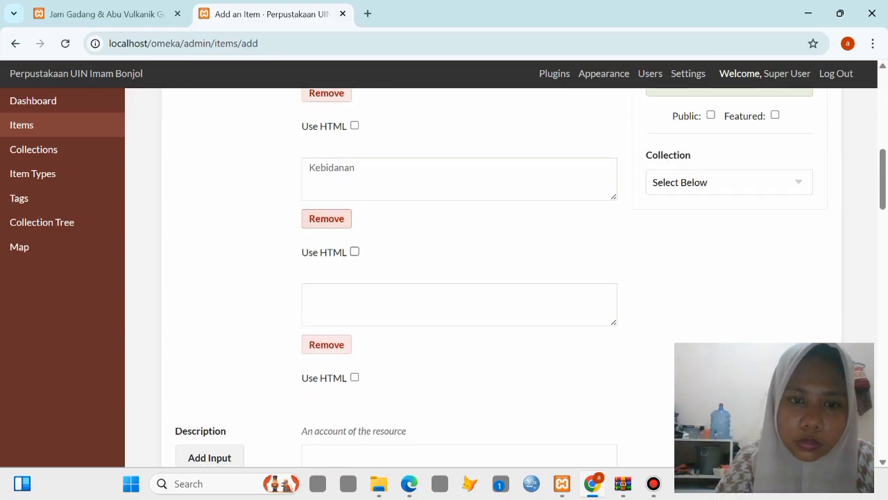
{"action": "left_click", "coordinate": [459, 304]}
{"action": "type", "text": "Il"}
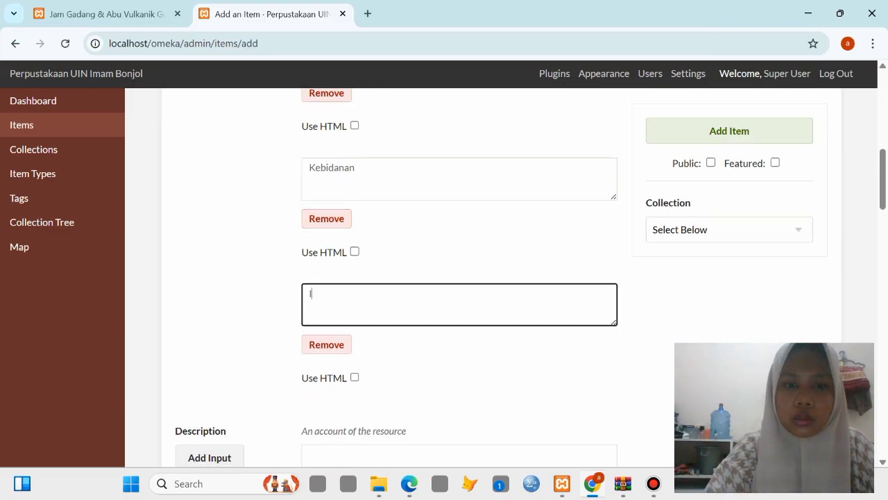
{"action": "type", "text": "mu K"}
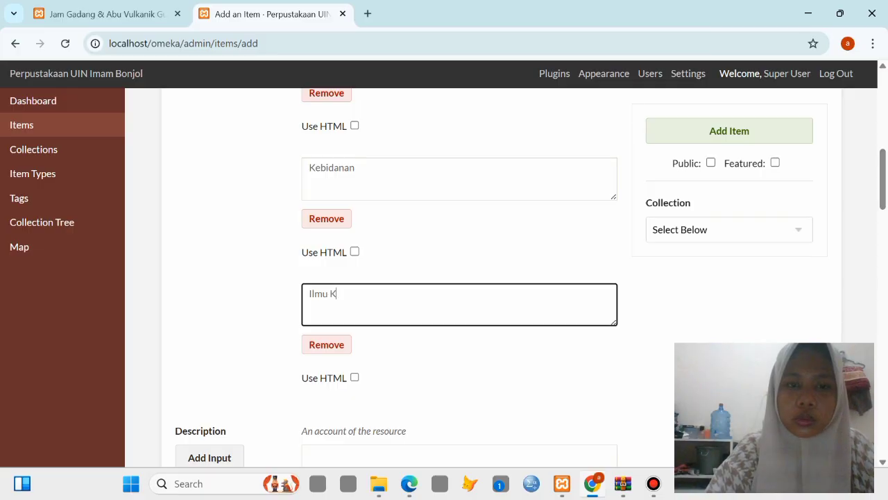
{"action": "type", "text": "esehatan"}
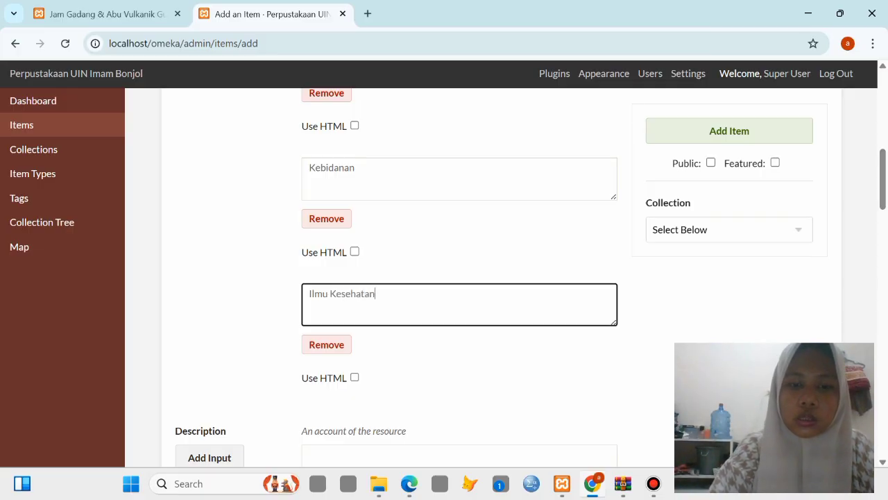
{"action": "scroll", "coordinate": [458, 278], "scroll_direction": "up", "scroll_amount": 4}
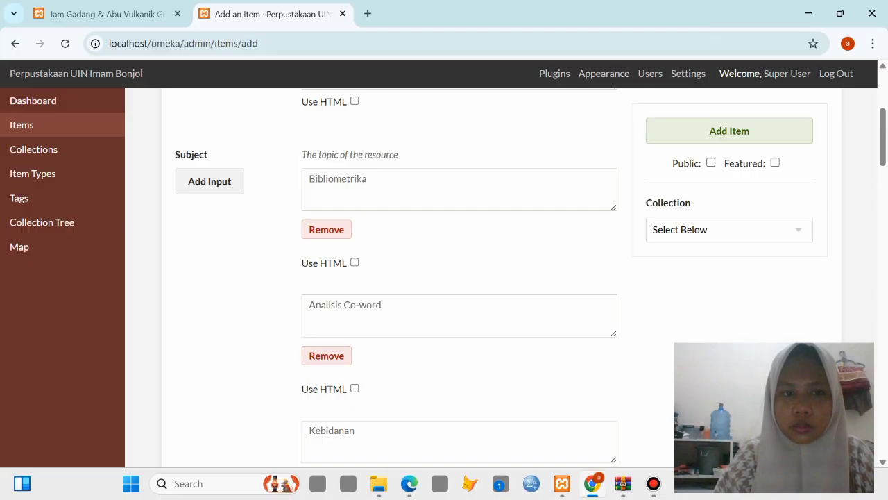
{"action": "scroll", "coordinate": [458, 278], "scroll_direction": "down", "scroll_amount": 5}
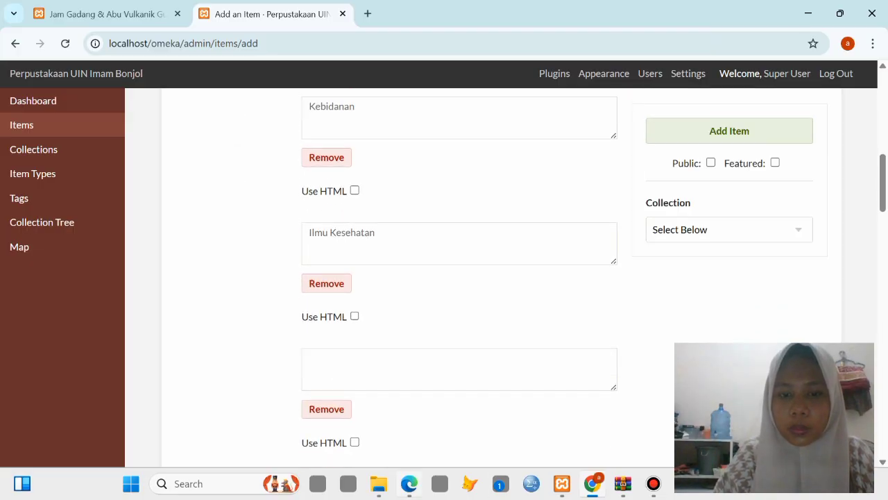
- After checking the PDF, enter Tesis in the empty Subject box
{"action": "mouse_move", "coordinate": [408, 483]}
{"action": "left_click", "coordinate": [409, 423]}
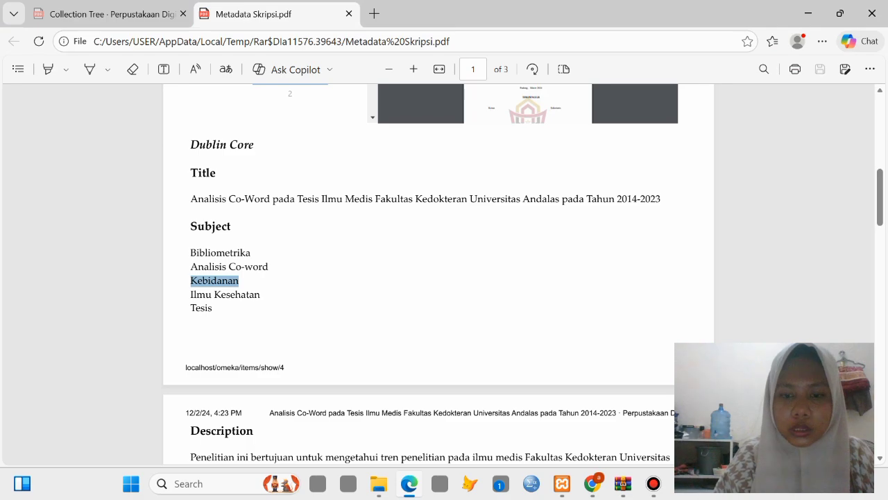
{"action": "left_click", "coordinate": [593, 484]}
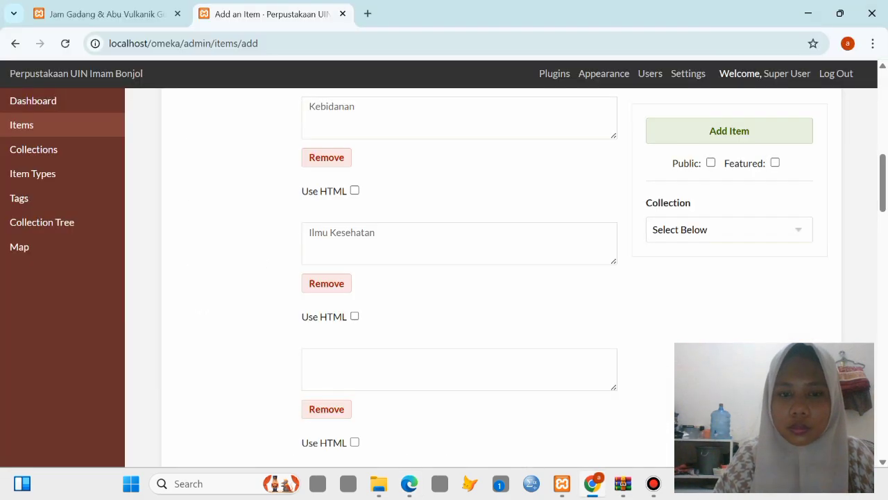
{"action": "left_click", "coordinate": [458, 370]}
{"action": "type", "text": "t"}
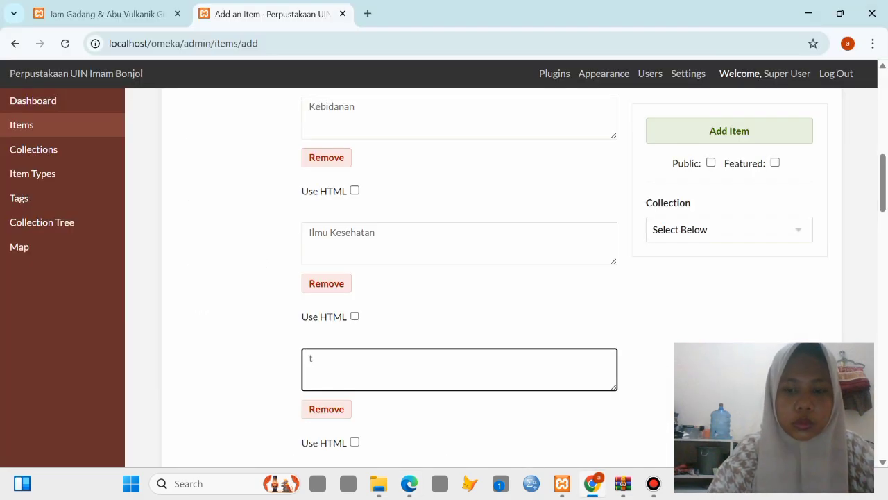
{"action": "key", "text": "BackSpace"}
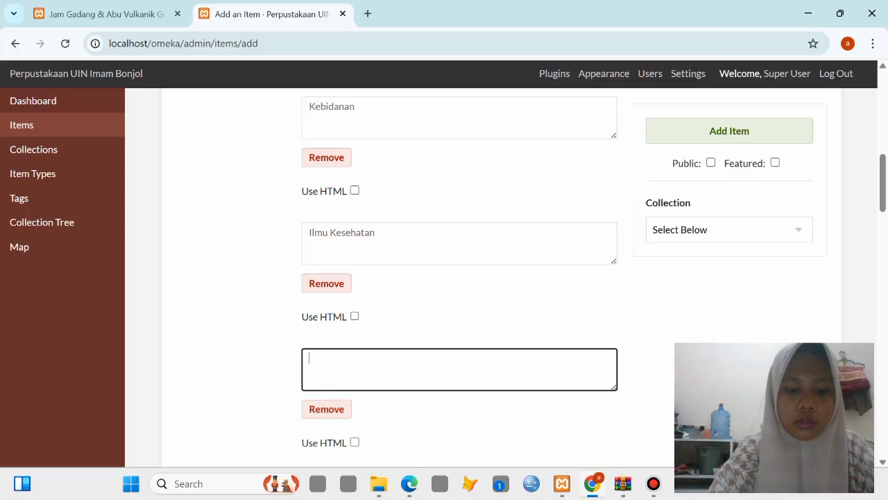
{"action": "type", "text": "Tesis"}
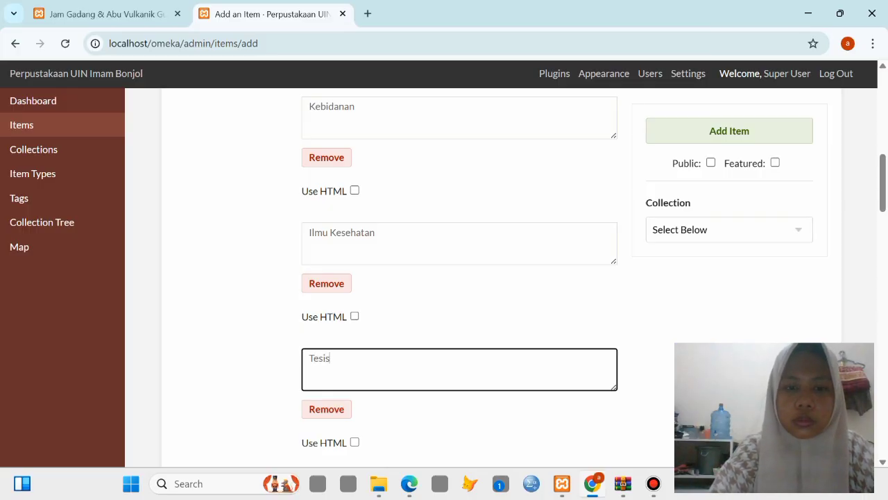
{"action": "scroll", "coordinate": [458, 277], "scroll_direction": "down", "scroll_amount": 1}
{"action": "scroll", "coordinate": [458, 278], "scroll_direction": "down", "scroll_amount": 3}
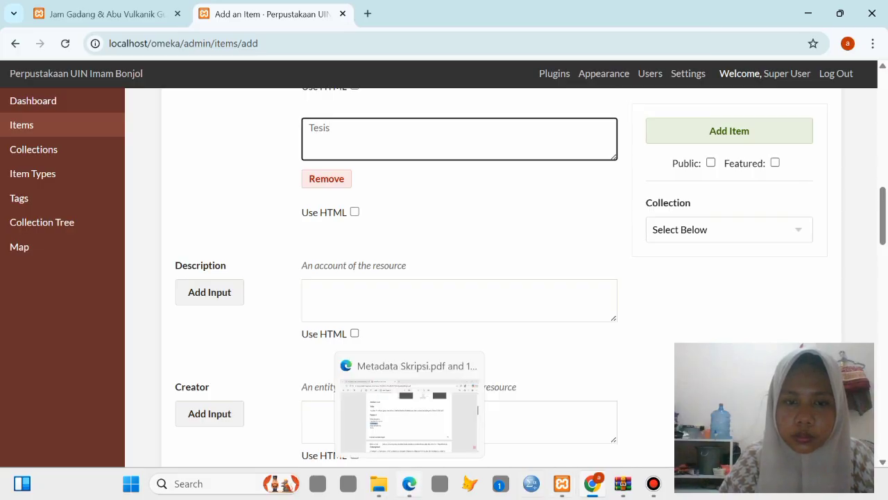
- Copy the PDF's Description paragraph into the Description box and enlarge the box
{"action": "left_click", "coordinate": [409, 483]}
{"action": "scroll", "coordinate": [437, 278], "scroll_direction": "down", "scroll_amount": 4}
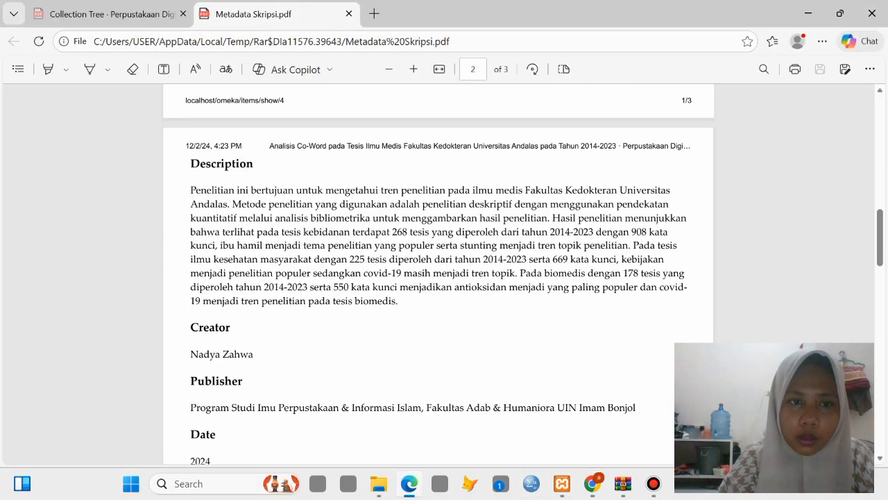
{"action": "left_click_drag", "start_coordinate": [191, 190], "coordinate": [398, 301]}
{"action": "left_click", "coordinate": [426, 180]}
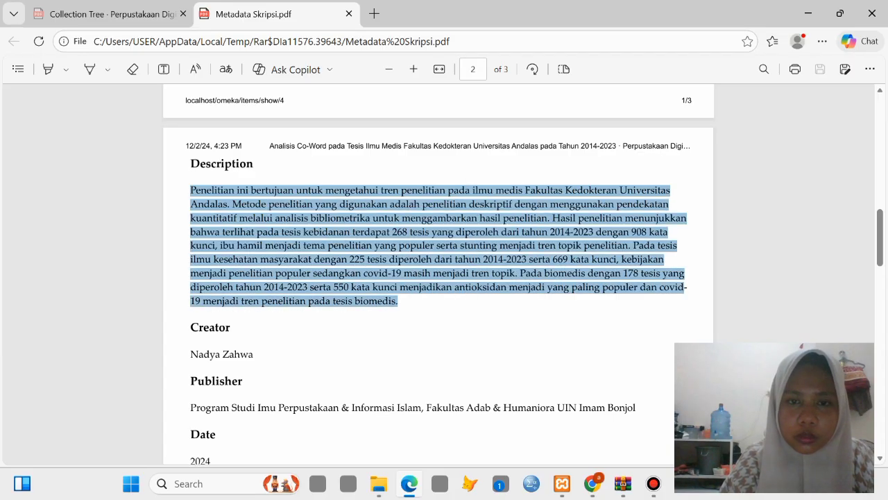
{"action": "left_click", "coordinate": [592, 483]}
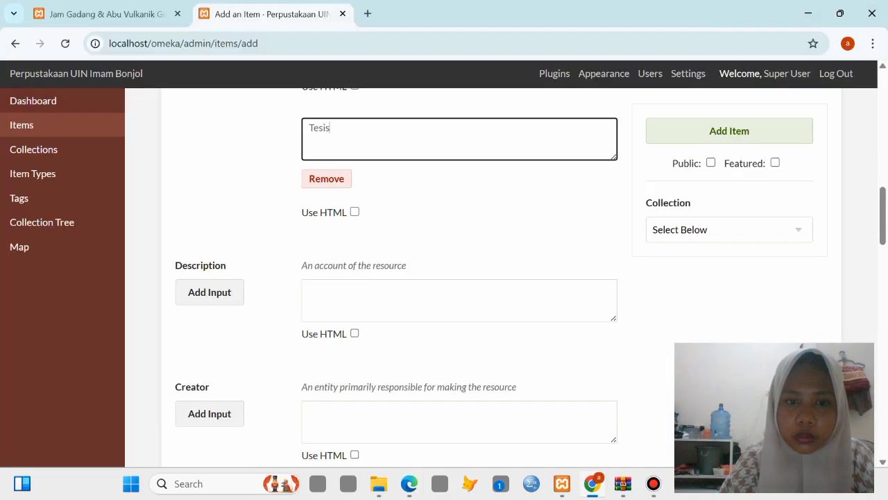
{"action": "left_click", "coordinate": [417, 300]}
{"action": "key", "text": "ctrl+v"}
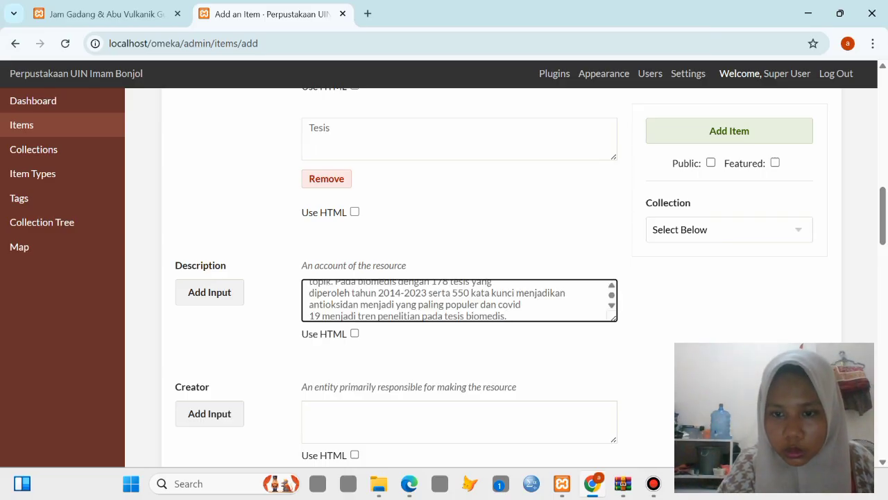
{"action": "left_click_drag", "start_coordinate": [614, 318], "coordinate": [609, 475]}
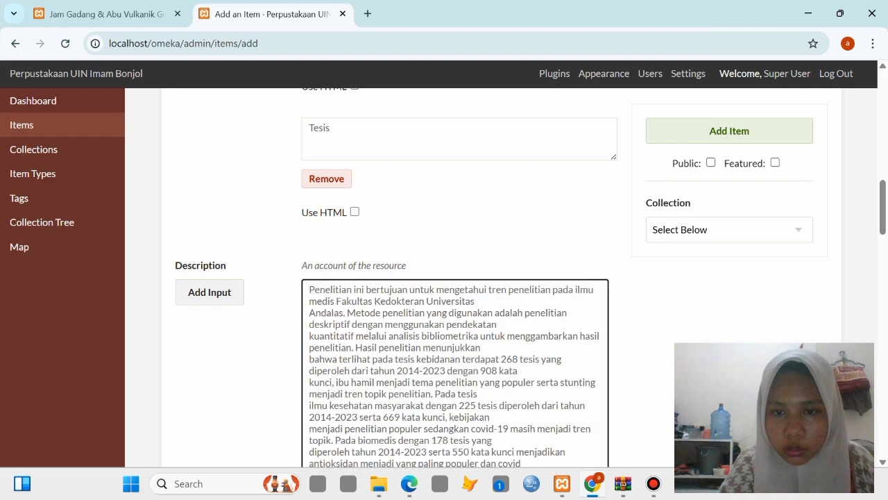
{"action": "scroll", "coordinate": [531, 277], "scroll_direction": "down", "scroll_amount": 2}
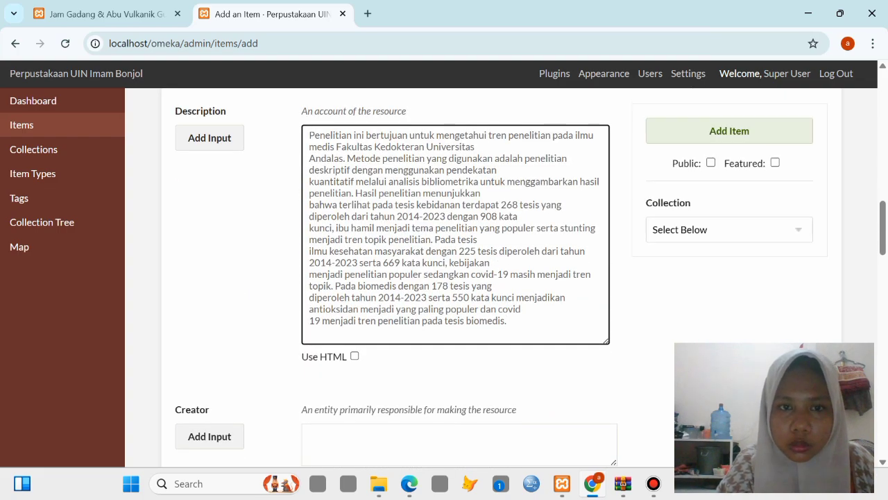
- Remove the stray line breaks so the abstract reads as one continuous paragraph
{"action": "left_click", "coordinate": [310, 158]}
{"action": "key", "text": "BackSpace"}
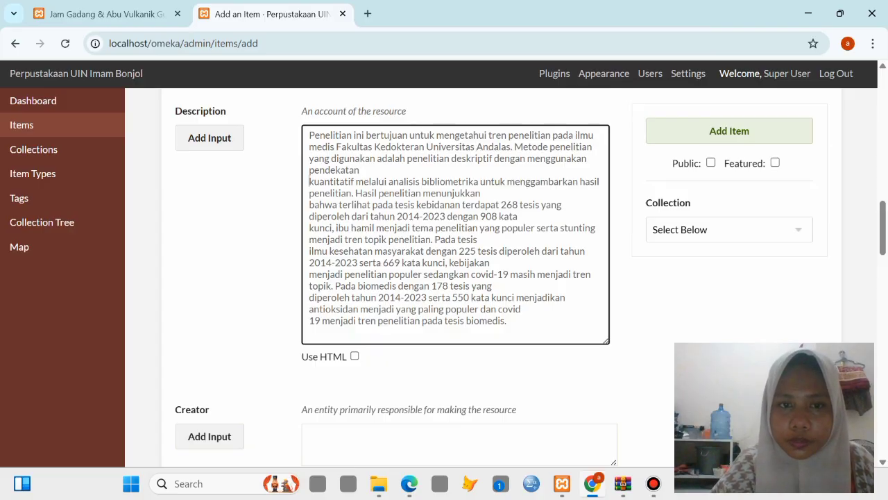
{"action": "key", "text": "BackSpace"}
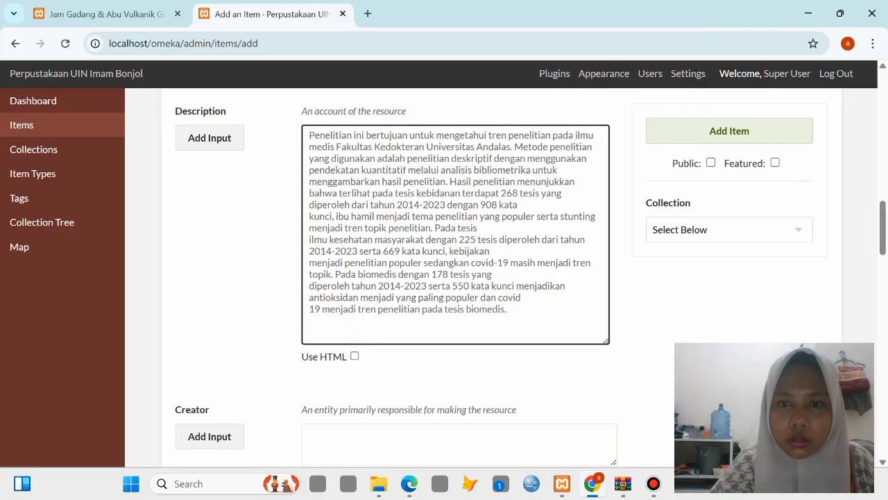
{"action": "left_click", "coordinate": [310, 193]}
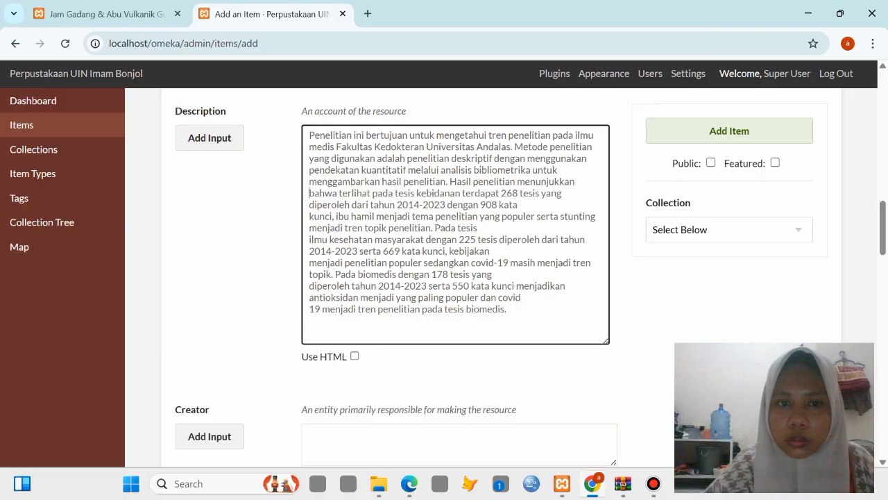
{"action": "key", "text": "BackSpace"}
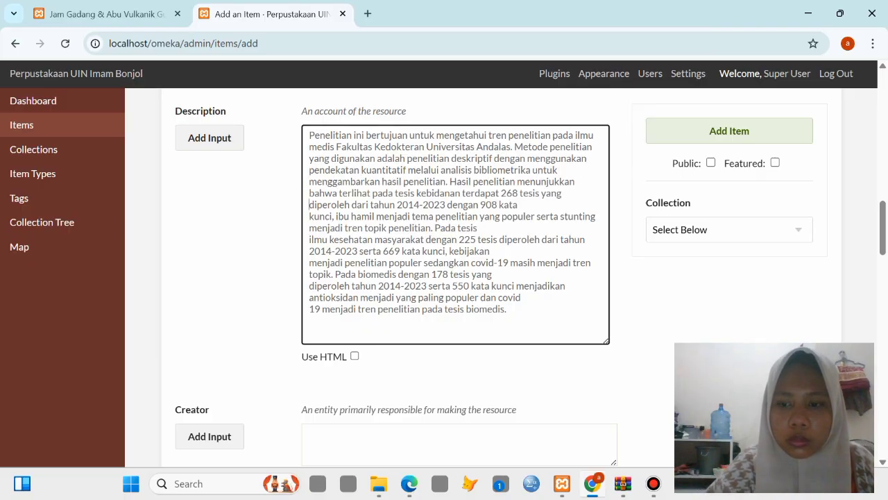
{"action": "key", "text": "BackSpace"}
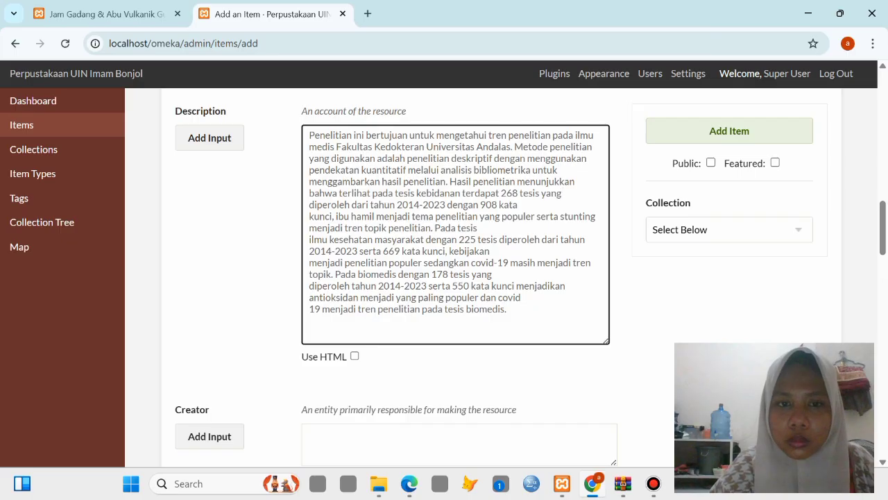
{"action": "key", "text": "BackSpace"}
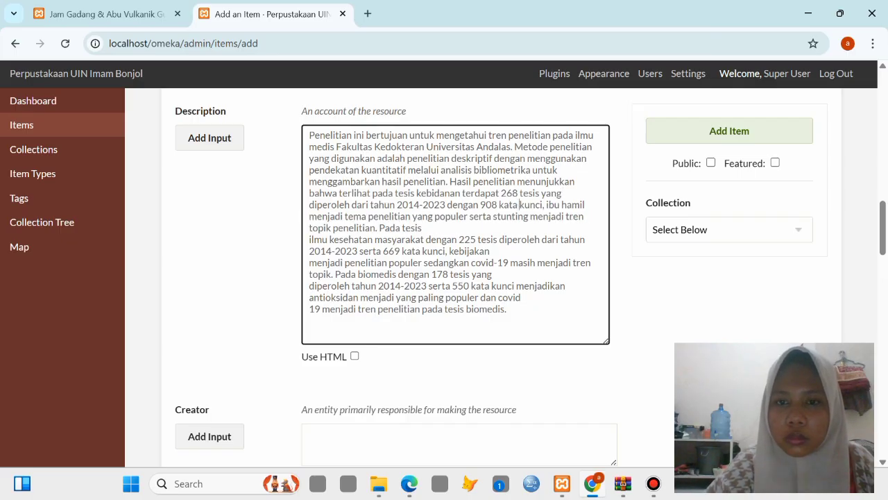
{"action": "key", "text": "BackSpace"}
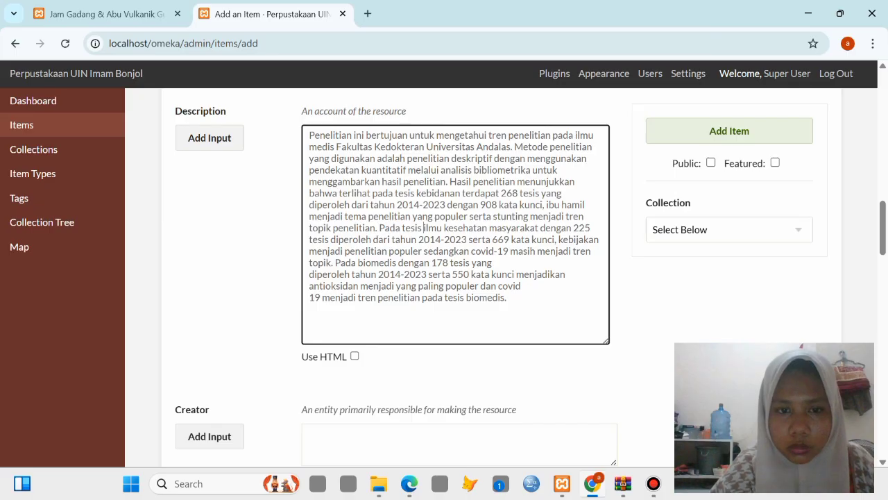
{"action": "key", "text": "BackSpace"}
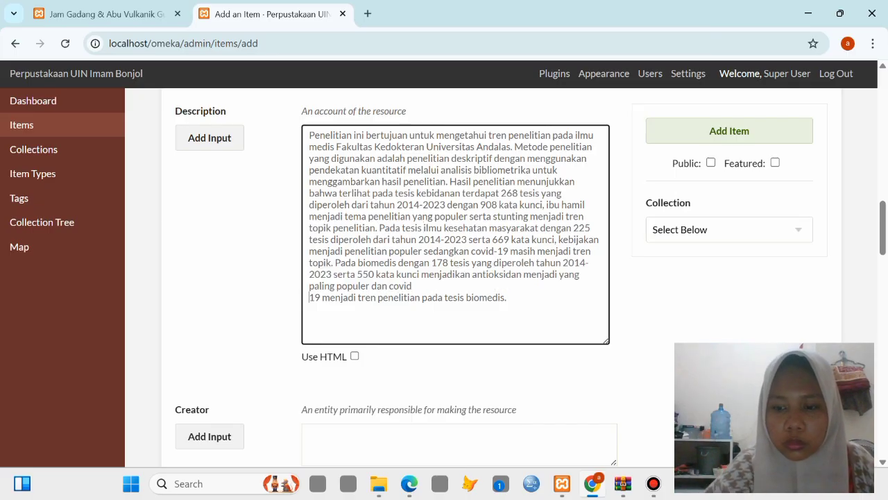
{"action": "key", "text": "BackSpace"}
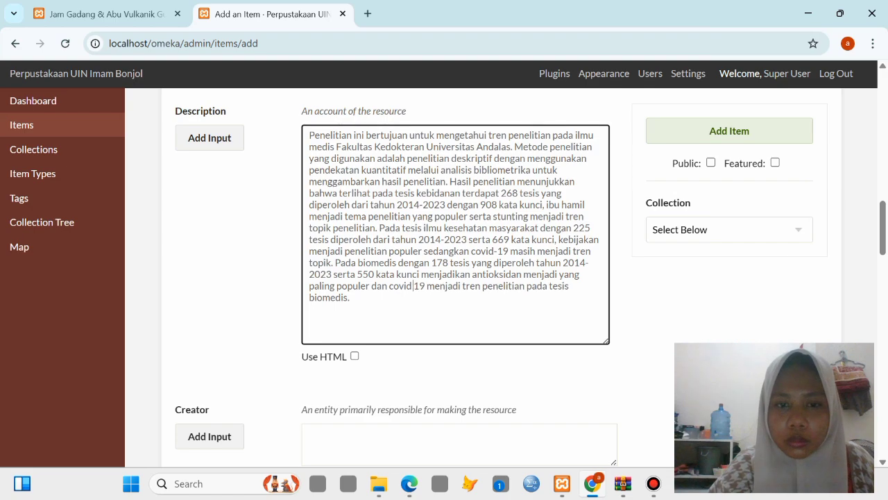
{"action": "scroll", "coordinate": [455, 277], "scroll_direction": "down", "scroll_amount": 2}
- Copy the thesis author's name from the PDF into the Creator field
{"action": "left_click", "coordinate": [418, 327]}
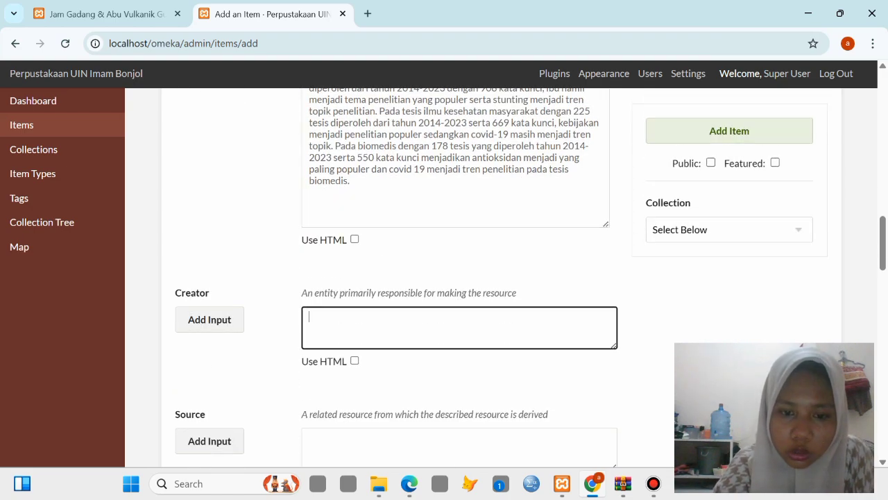
{"action": "key", "text": "alt+Tab"}
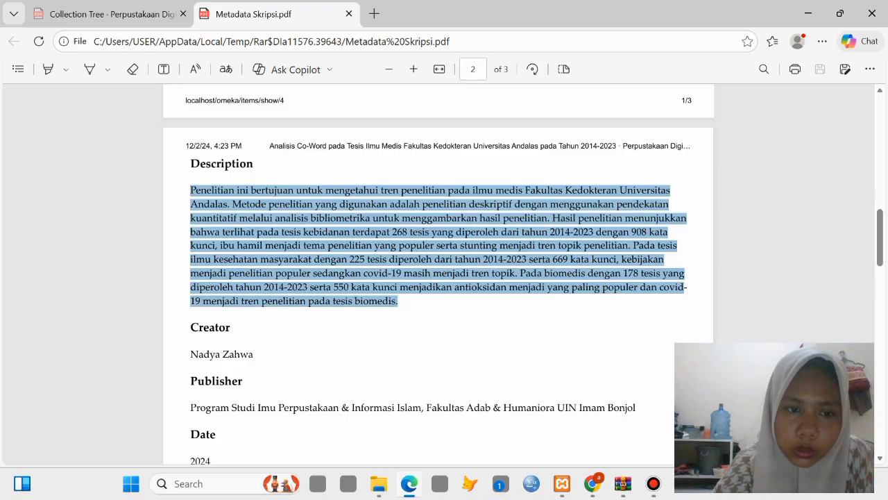
{"action": "left_click_drag", "start_coordinate": [190, 354], "coordinate": [253, 354]}
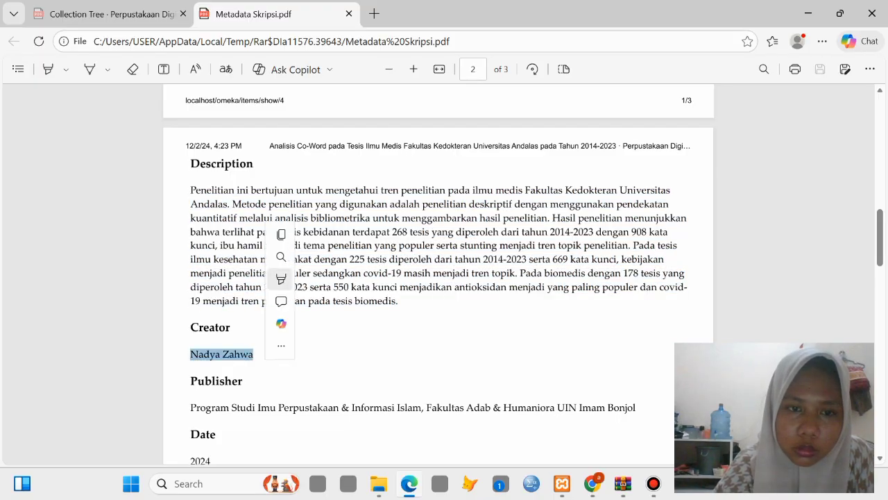
{"action": "key", "text": "ctrl+c"}
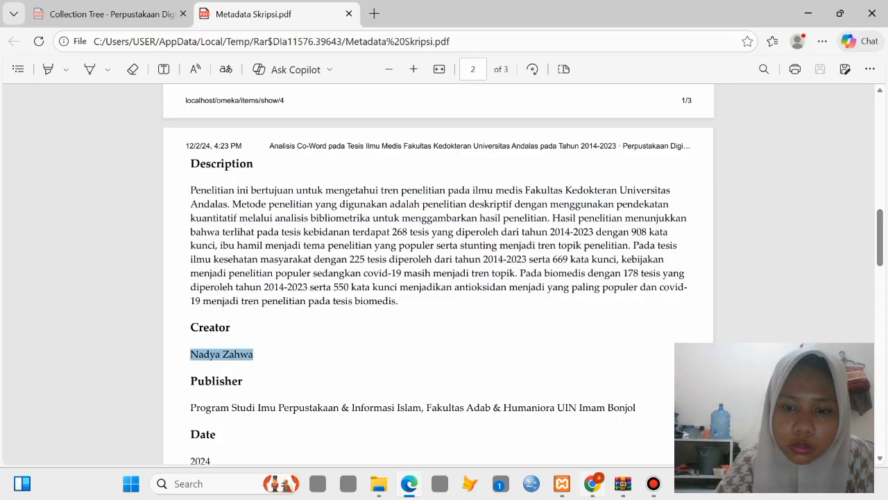
{"action": "left_click", "coordinate": [592, 484]}
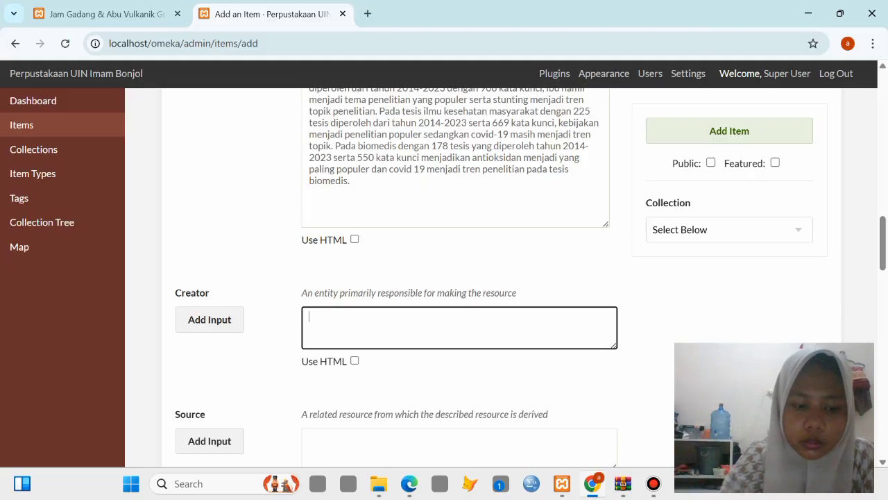
{"action": "key", "text": "ctrl+v"}
{"action": "scroll", "coordinate": [389, 278], "scroll_direction": "down", "scroll_amount": 2}
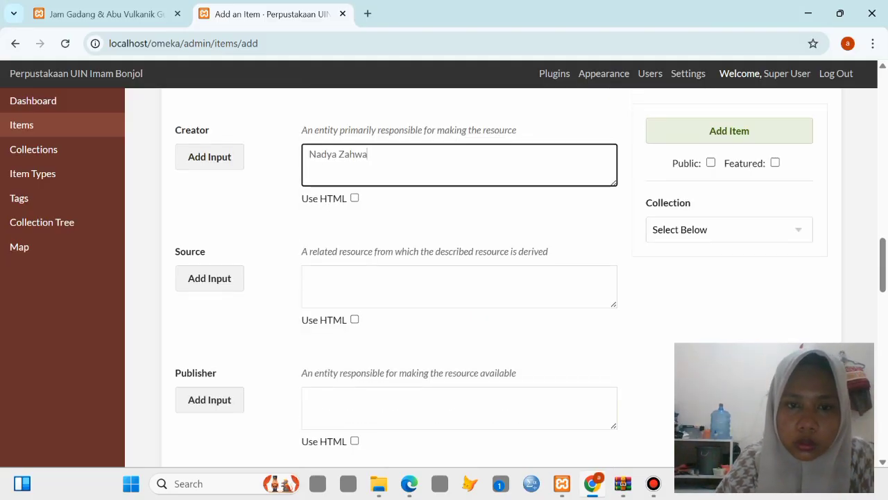
- Copy the PDF's Publisher line, the UIN Imam Bonjol study programme, into the Publisher field
{"action": "left_click", "coordinate": [416, 286]}
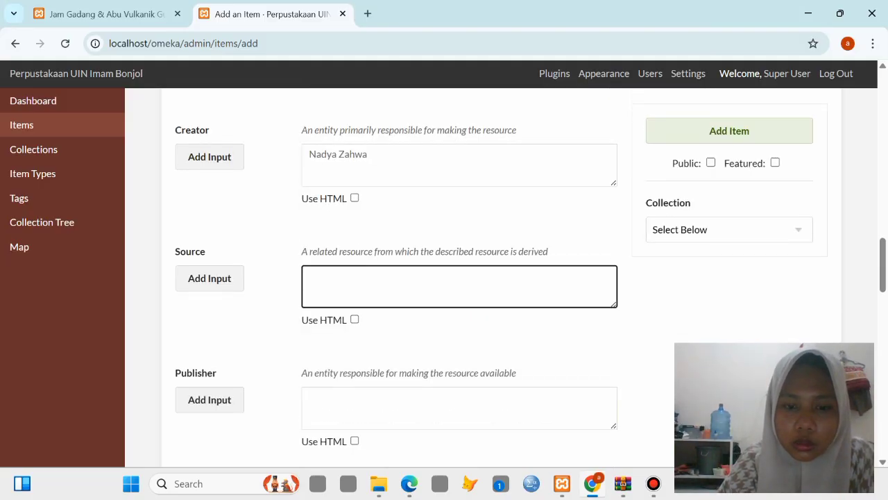
{"action": "mouse_move", "coordinate": [409, 484]}
{"action": "left_click", "coordinate": [409, 423]}
{"action": "scroll", "coordinate": [437, 277], "scroll_direction": "down", "scroll_amount": 3}
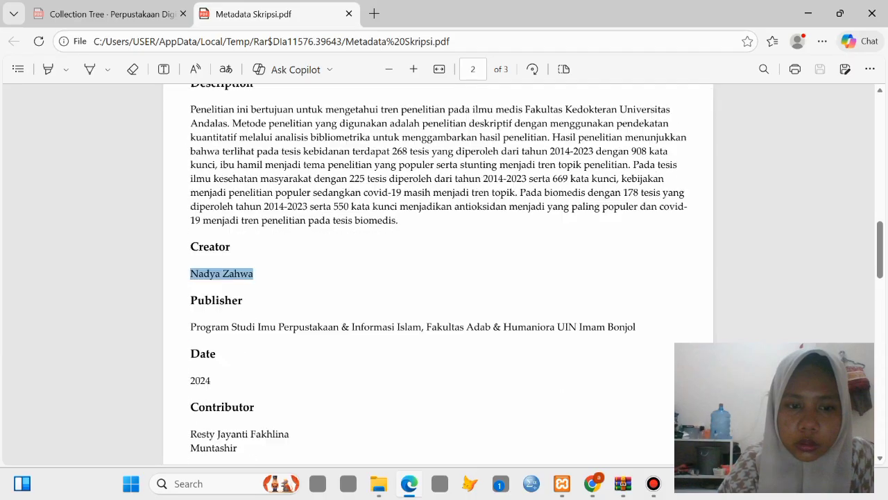
{"action": "scroll", "coordinate": [437, 278], "scroll_direction": "down", "scroll_amount": 1}
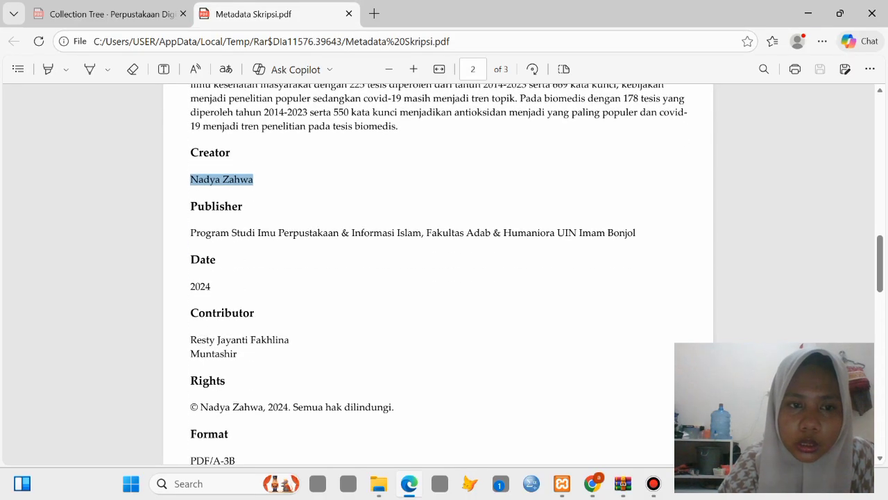
{"action": "left_click_drag", "start_coordinate": [190, 233], "coordinate": [636, 233]}
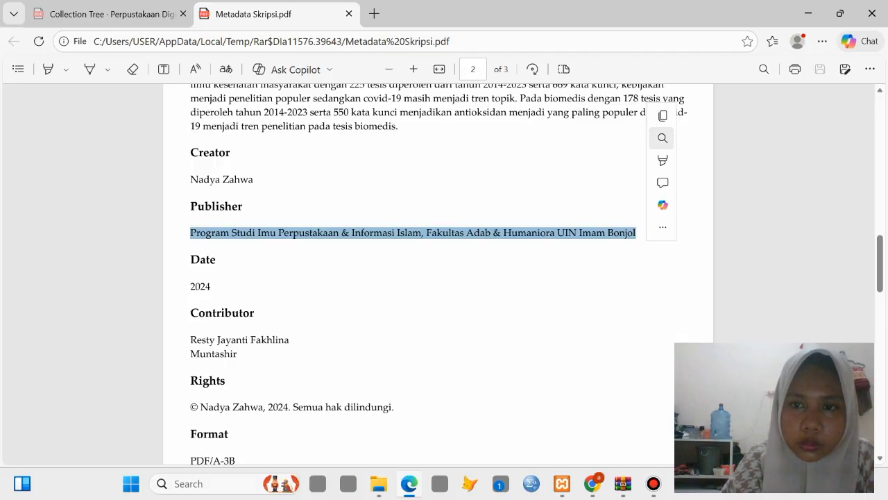
{"action": "left_click", "coordinate": [662, 116]}
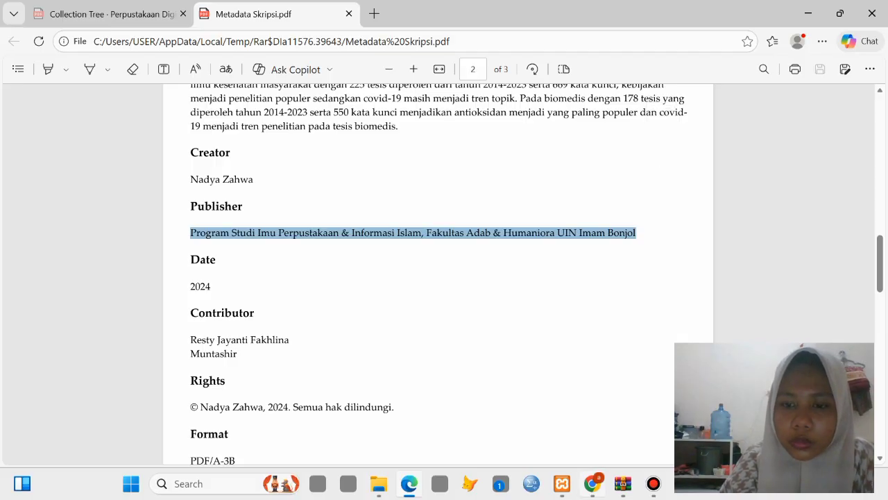
{"action": "mouse_move", "coordinate": [594, 484]}
{"action": "left_click", "coordinate": [593, 417]}
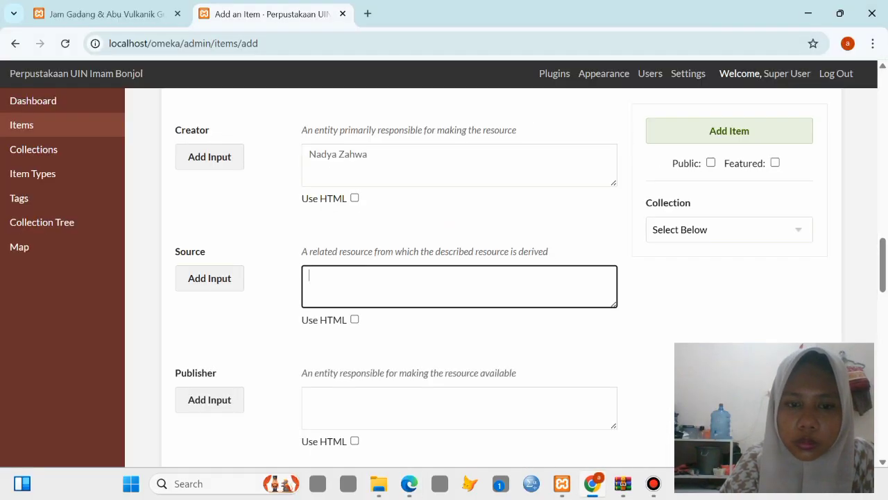
{"action": "left_click", "coordinate": [416, 409]}
{"action": "key", "text": "ctrl+v"}
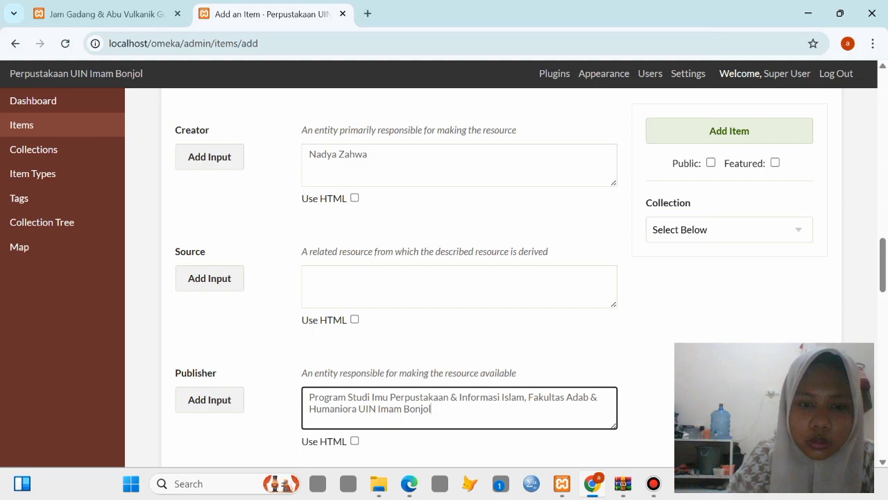
- Paste 202 copied from the PDF into Date and complete it as 2024
{"action": "scroll", "coordinate": [458, 278], "scroll_direction": "down", "scroll_amount": 2}
{"action": "left_click", "coordinate": [458, 373]}
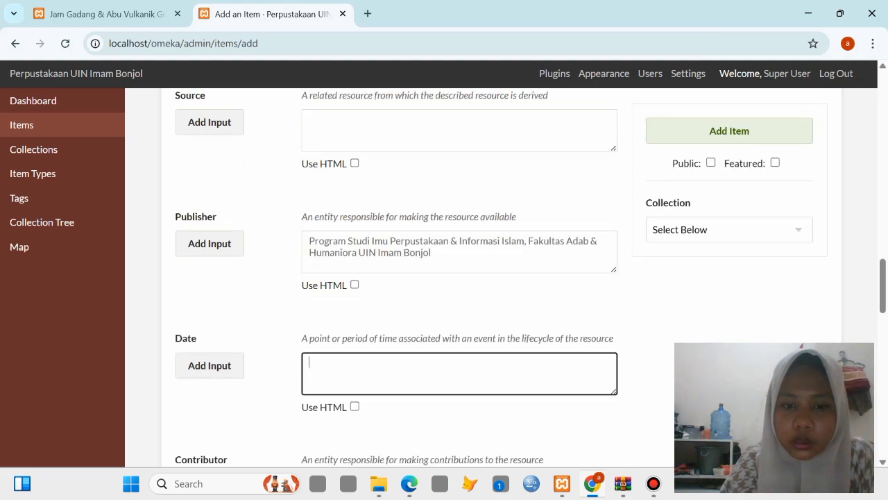
{"action": "left_click", "coordinate": [409, 484]}
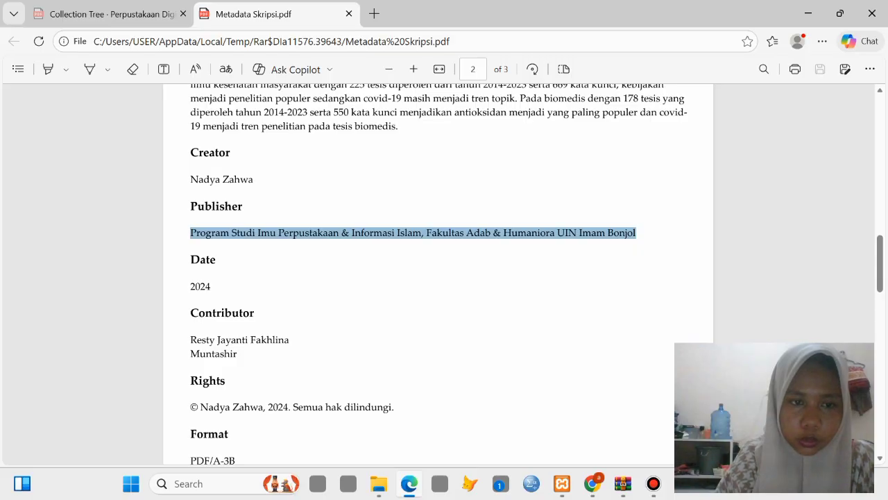
{"action": "left_click_drag", "start_coordinate": [191, 287], "coordinate": [205, 287]}
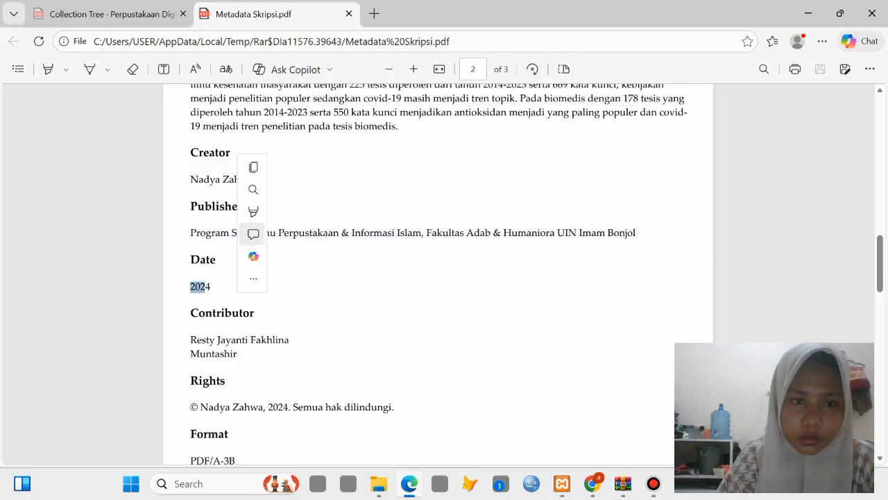
{"action": "left_click", "coordinate": [253, 167]}
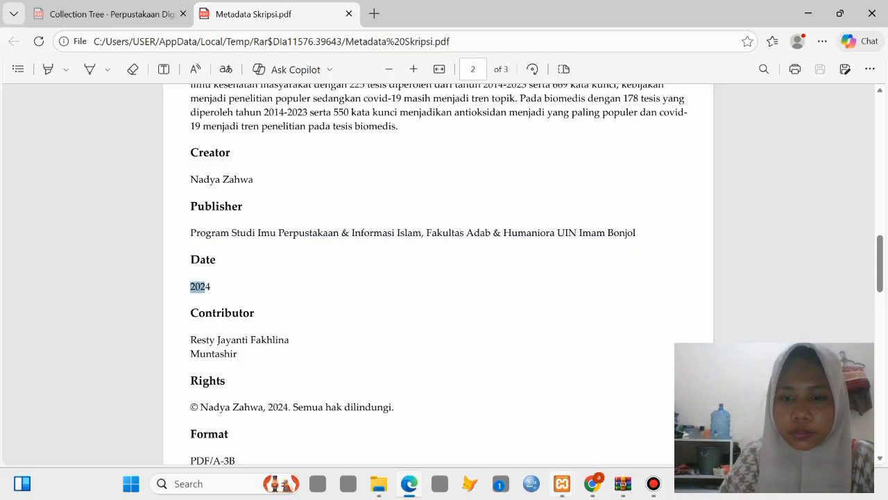
{"action": "left_click", "coordinate": [593, 484]}
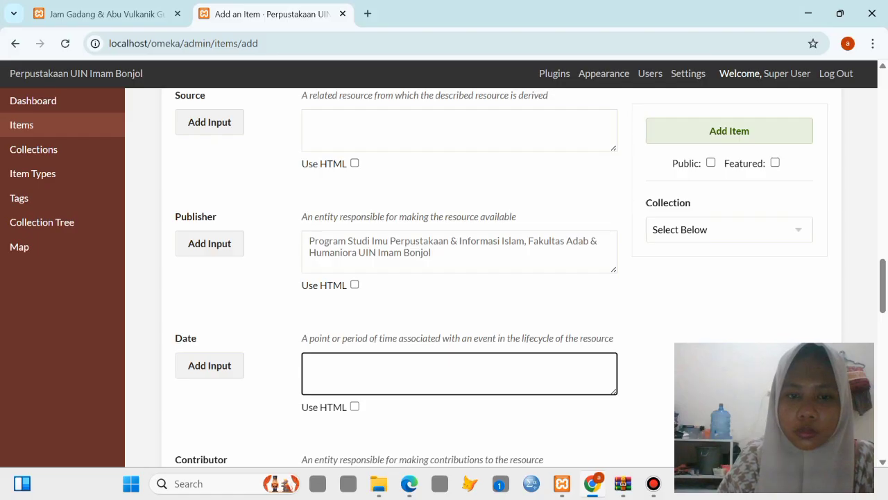
{"action": "key", "text": "ctrl+v"}
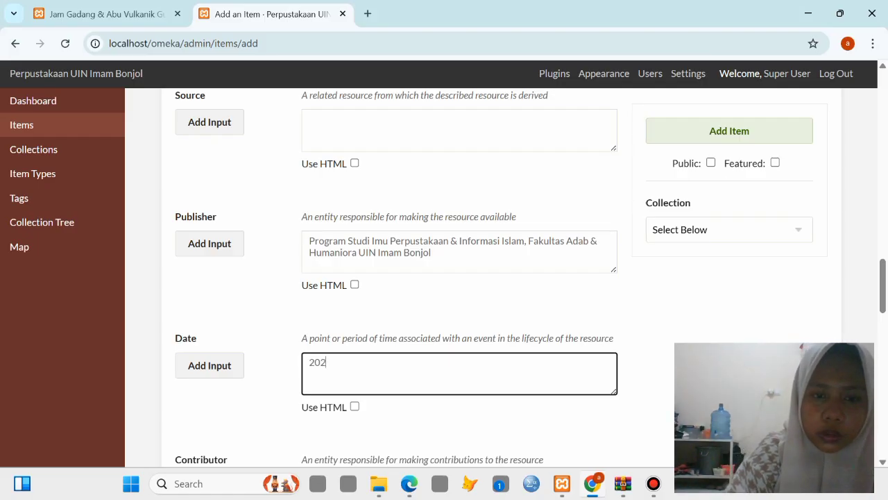
{"action": "type", "text": "4"}
{"action": "scroll", "coordinate": [445, 278], "scroll_direction": "down", "scroll_amount": 3}
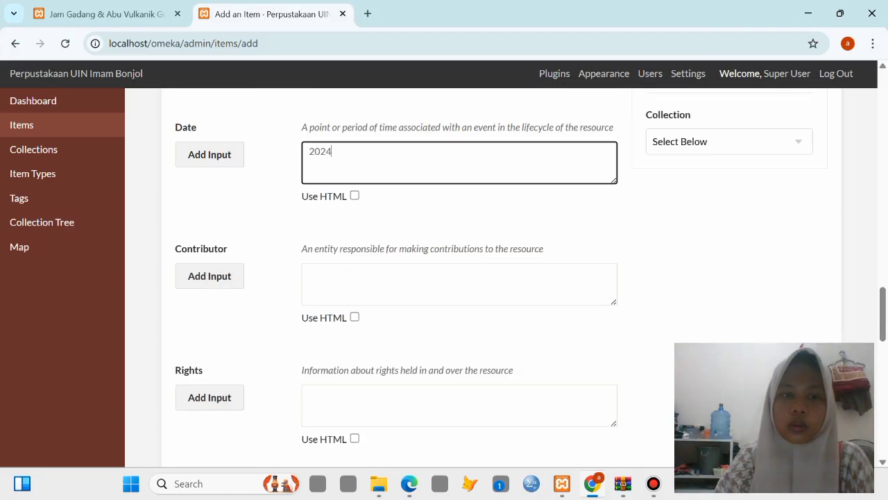
{"action": "left_click", "coordinate": [361, 278]}
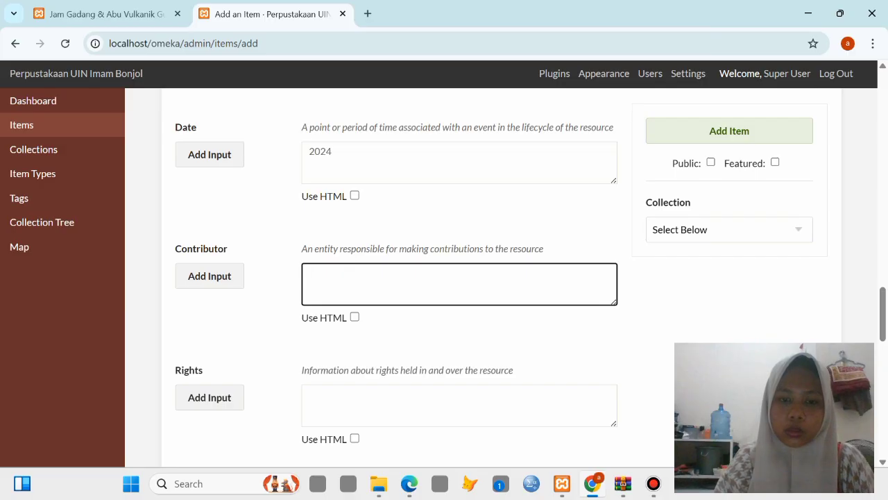
- Copy the first contributor's name from the PDF into the Contributor field
{"action": "left_click", "coordinate": [410, 483]}
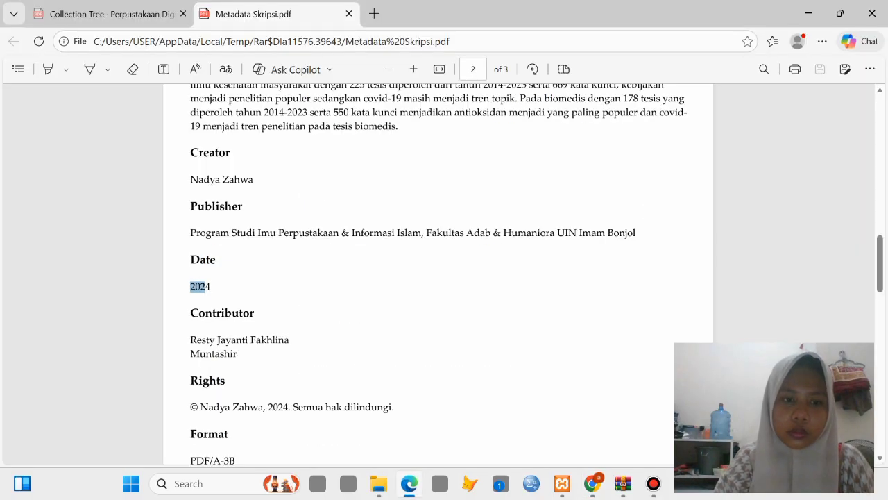
{"action": "left_click_drag", "start_coordinate": [190, 339], "coordinate": [289, 339]}
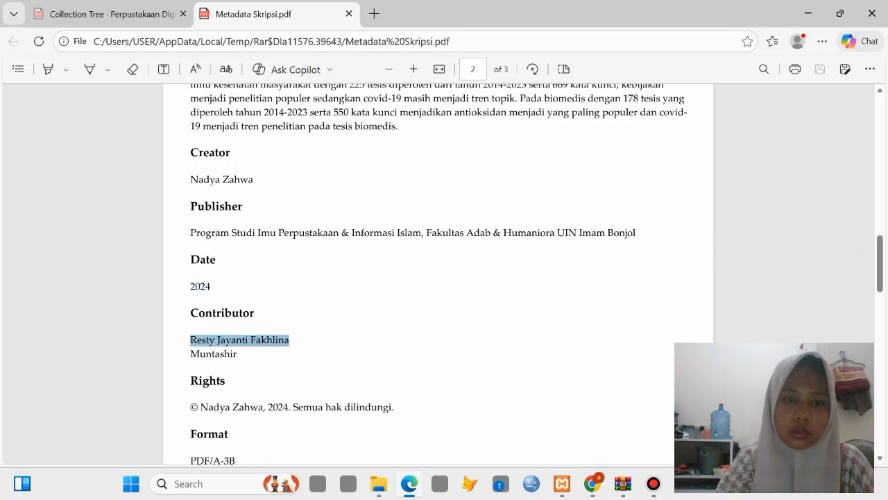
{"action": "left_click", "coordinate": [319, 218]}
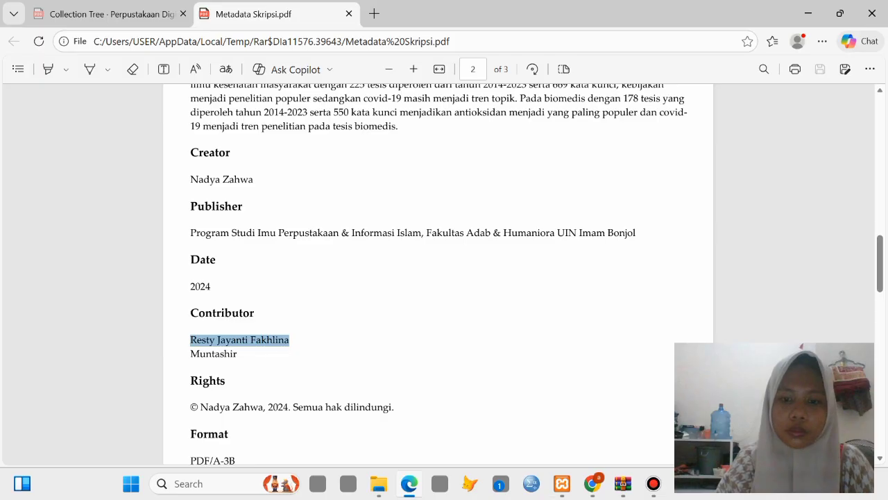
{"action": "left_click", "coordinate": [592, 484]}
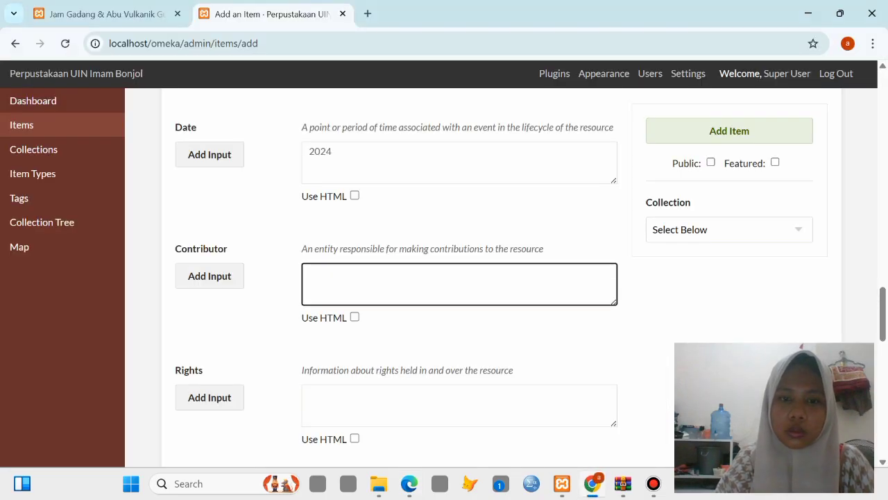
{"action": "key", "text": "ctrl+v"}
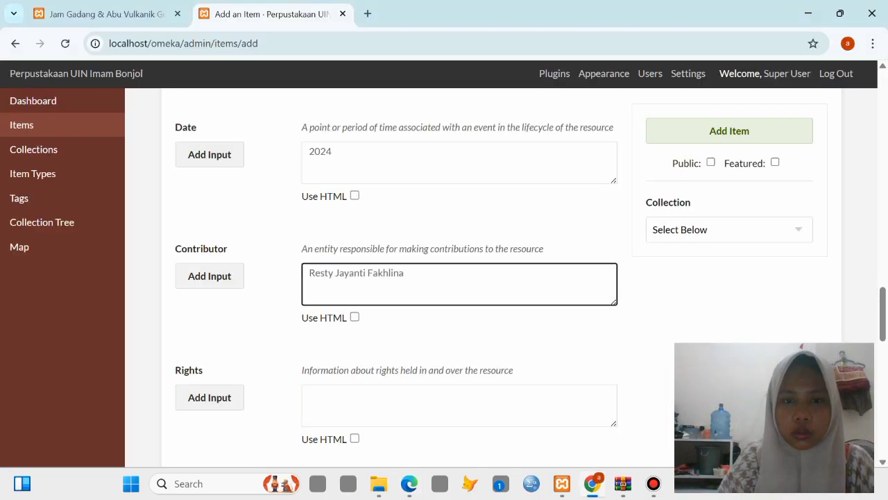
- Add a second Contributor entry and type the second contributor's name
{"action": "left_click", "coordinate": [409, 483]}
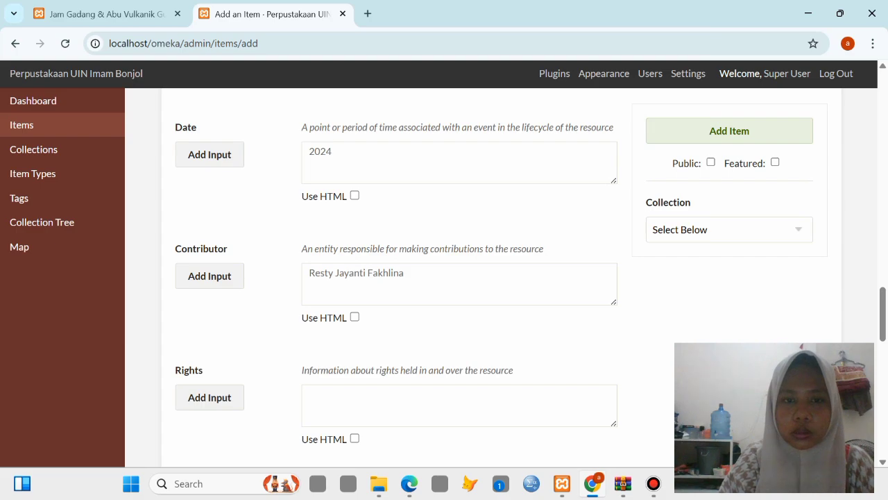
{"action": "left_click", "coordinate": [210, 276]}
{"action": "scroll", "coordinate": [209, 278], "scroll_direction": "down", "scroll_amount": 2}
{"action": "left_click", "coordinate": [355, 276]}
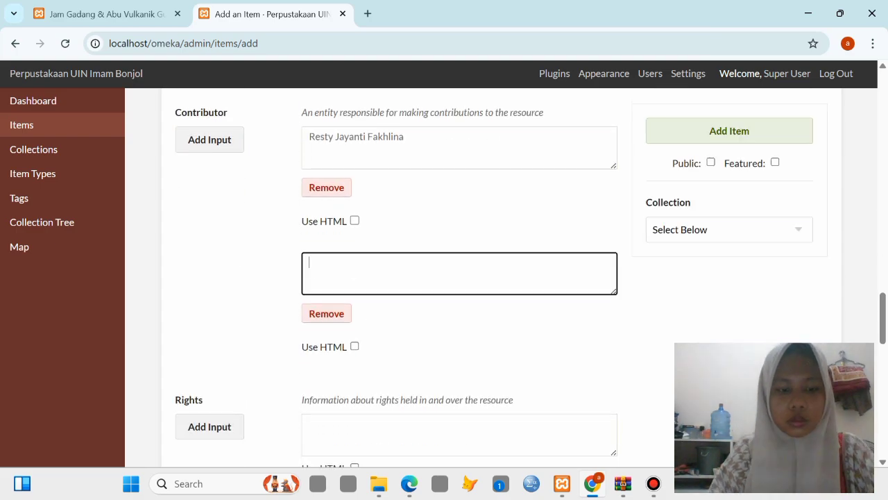
{"action": "type", "text": "Mu"}
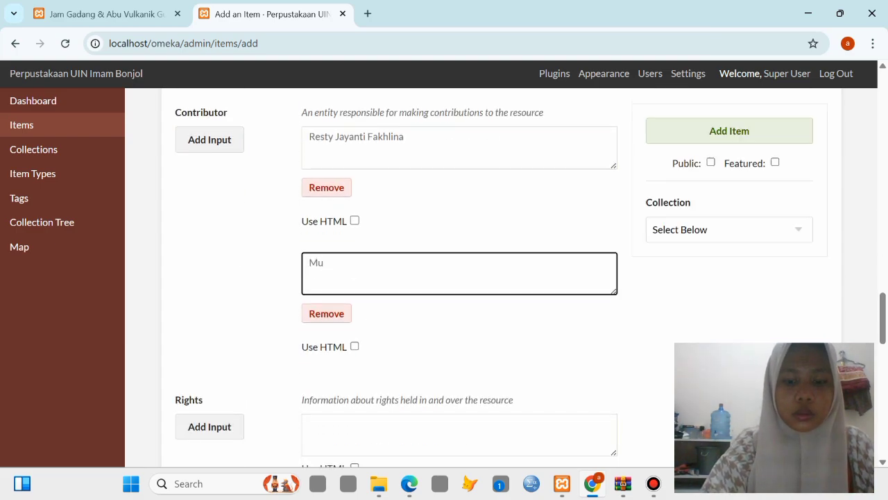
{"action": "type", "text": "ntashi"}
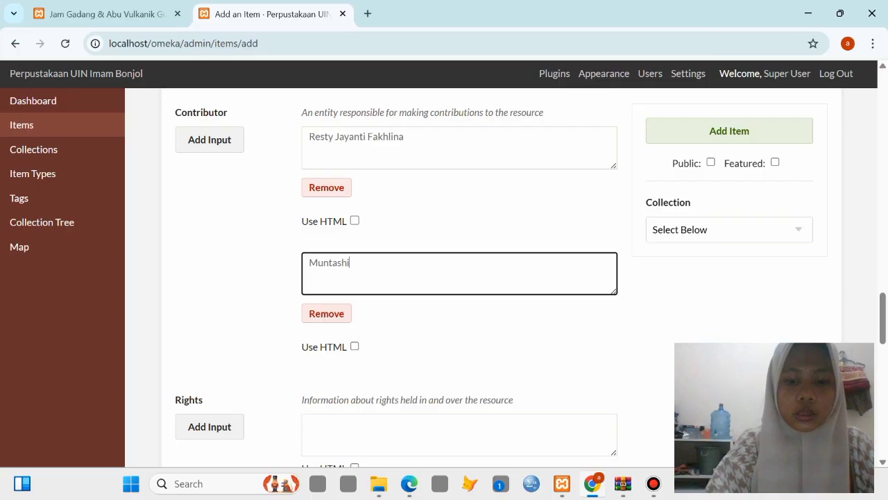
{"action": "type", "text": "r"}
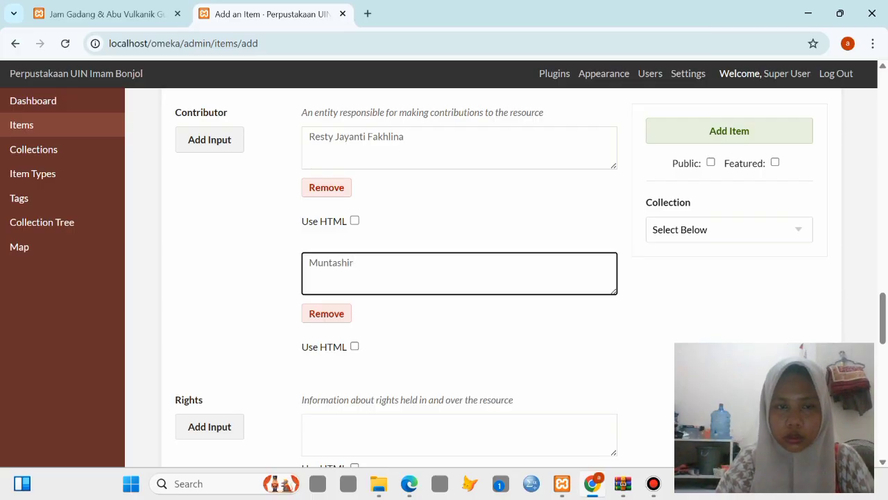
{"action": "scroll", "coordinate": [444, 312], "scroll_direction": "down", "scroll_amount": 2}
{"action": "left_click", "coordinate": [445, 320]}
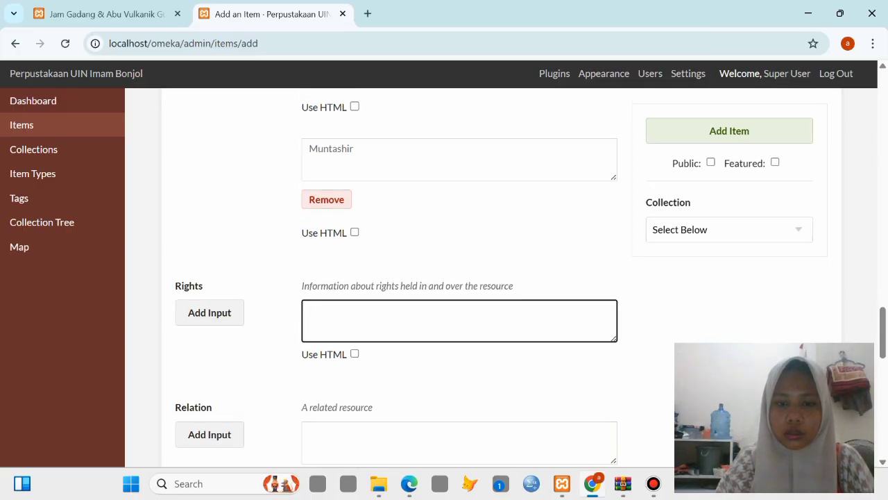
- Copy the 2024 thesis copyright notice from the metadata PDF and paste it into the Rights field
{"action": "left_click", "coordinate": [410, 483]}
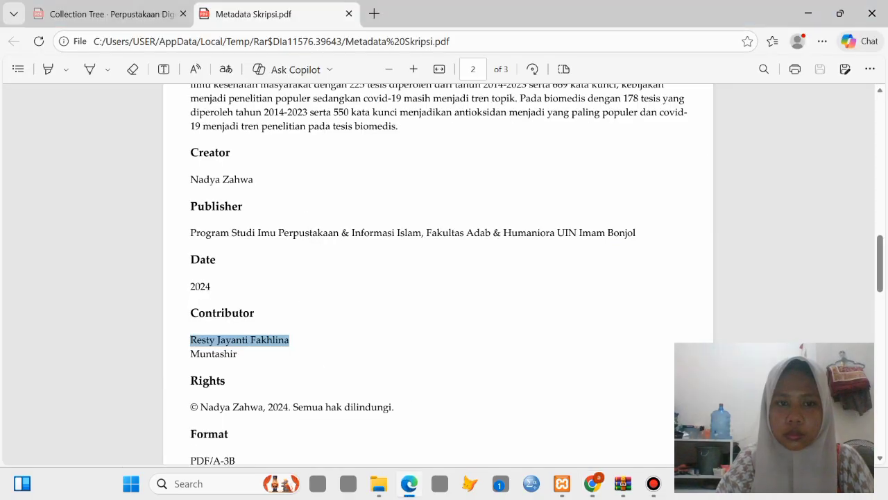
{"action": "scroll", "coordinate": [439, 312], "scroll_direction": "down", "scroll_amount": 1}
{"action": "scroll", "coordinate": [439, 278], "scroll_direction": "down", "scroll_amount": 3}
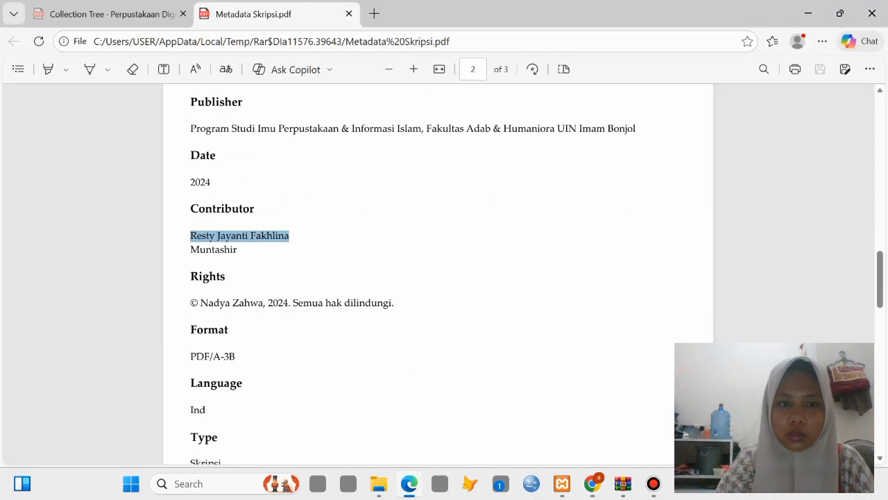
{"action": "left_click_drag", "start_coordinate": [190, 303], "coordinate": [391, 303]}
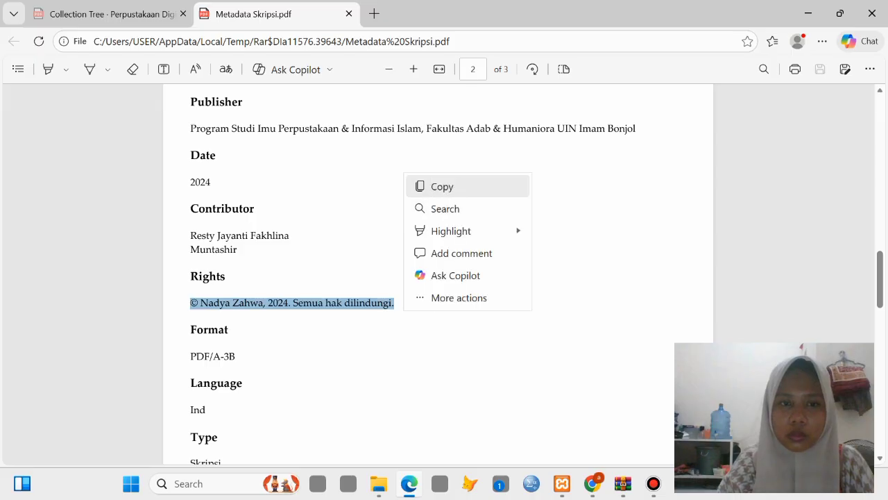
{"action": "left_click", "coordinate": [437, 185]}
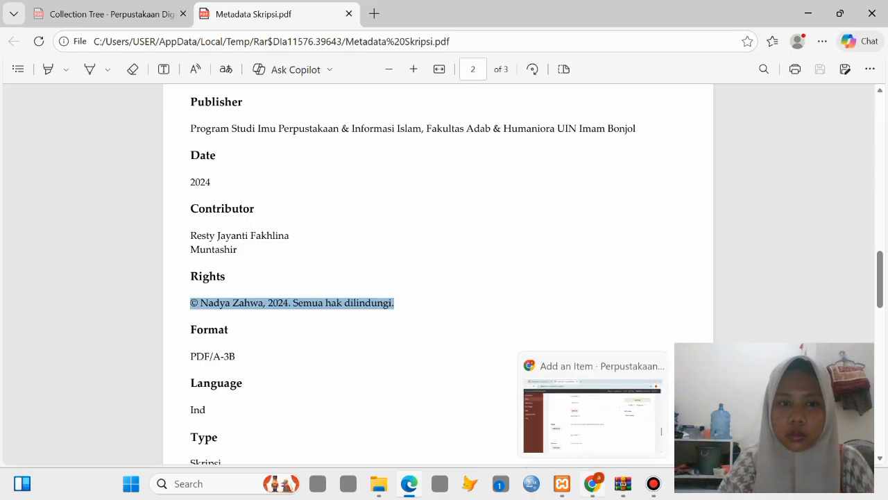
{"action": "left_click", "coordinate": [593, 484]}
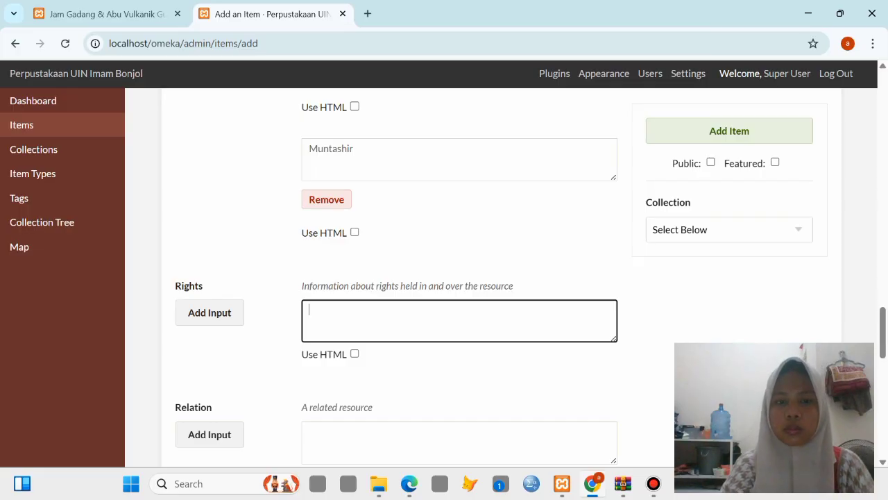
{"action": "key", "text": "ctrl+v"}
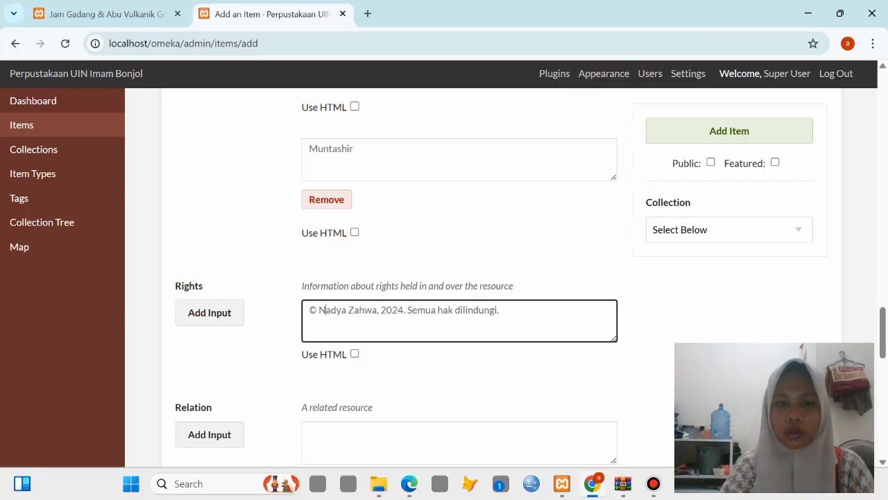
- Copy the Format value PDF/A-3B from the metadata PDF in Edge
{"action": "scroll", "coordinate": [320, 197], "scroll_direction": "down", "scroll_amount": 2}
{"action": "left_click", "coordinate": [308, 315]}
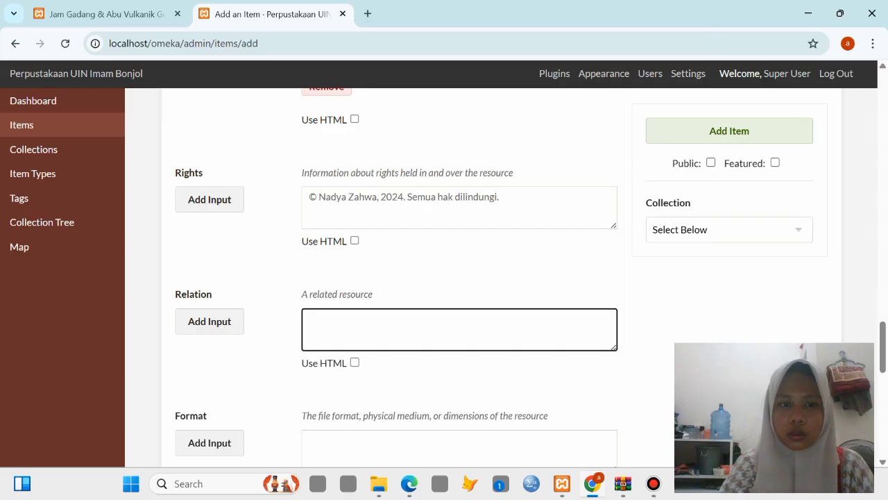
{"action": "mouse_move", "coordinate": [410, 484]}
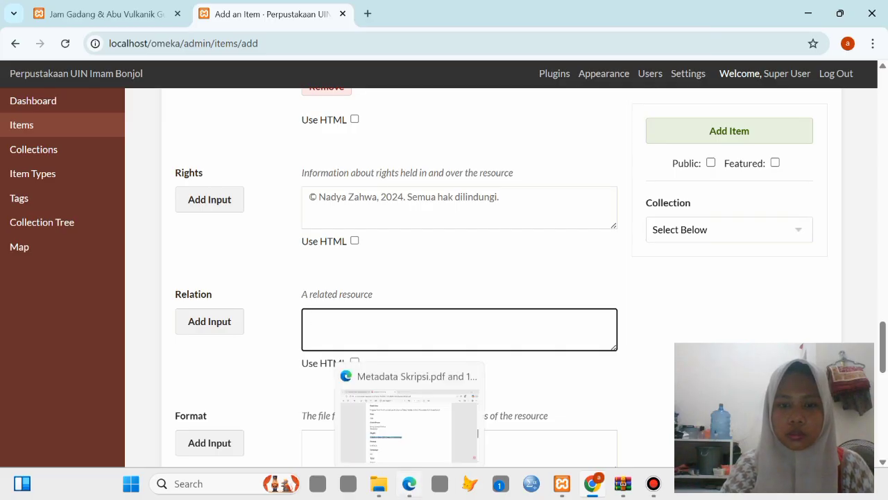
{"action": "left_click", "coordinate": [409, 416]}
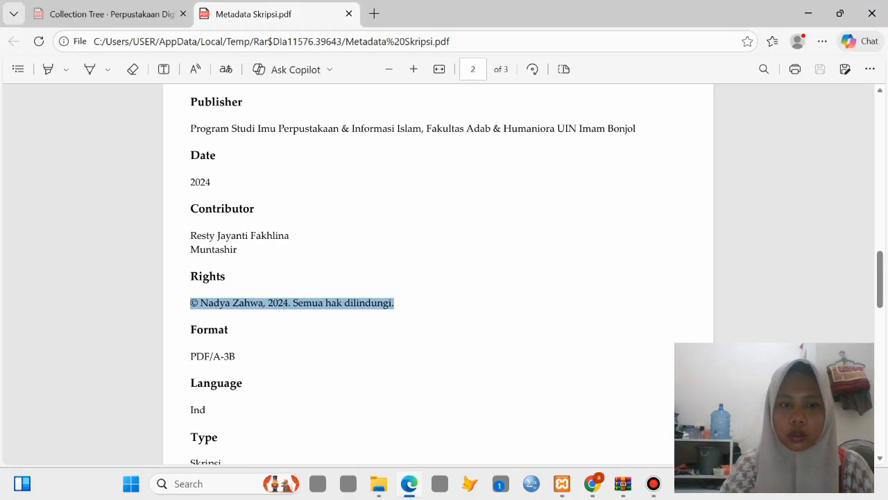
{"action": "left_click_drag", "start_coordinate": [191, 356], "coordinate": [236, 357]}
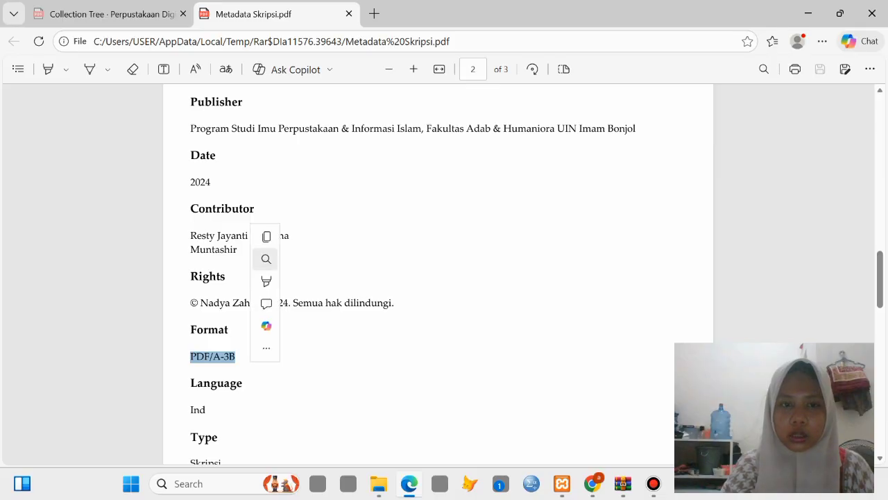
{"action": "left_click", "coordinate": [266, 237]}
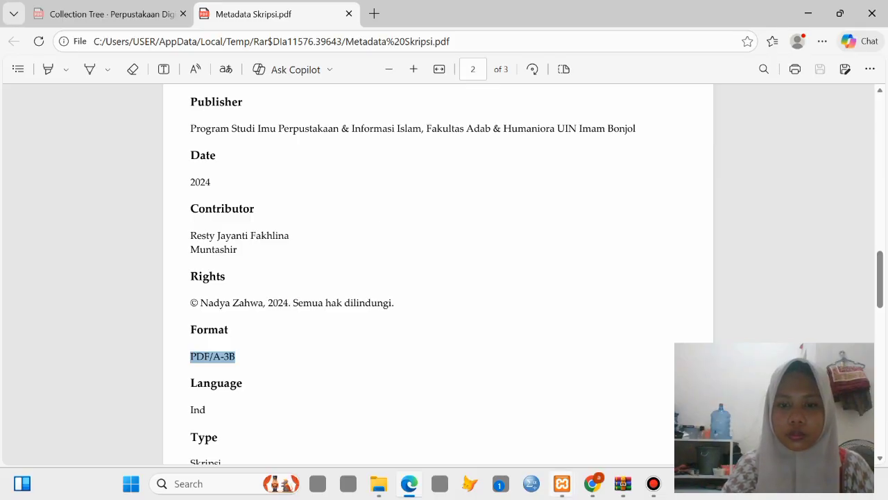
{"action": "mouse_move", "coordinate": [593, 484]}
{"action": "left_click", "coordinate": [594, 409]}
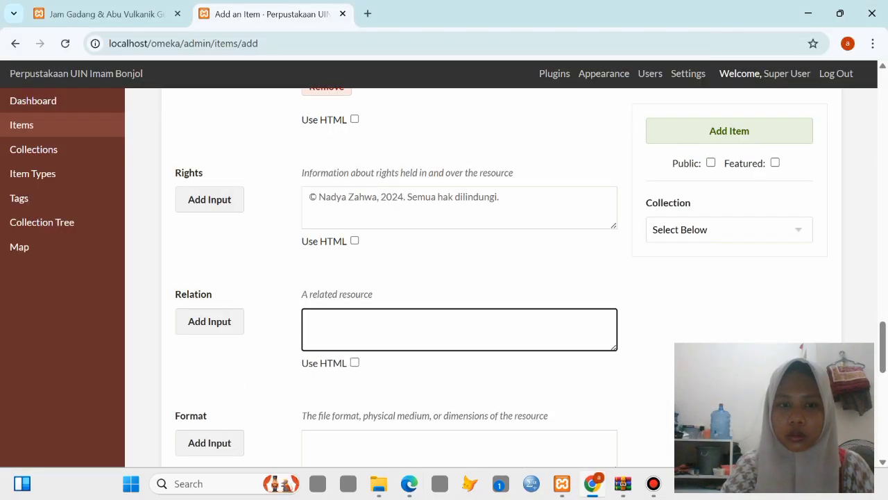
- Paste PDF/A-3B into Format and enter Ind as the Language
{"action": "scroll", "coordinate": [460, 330], "scroll_direction": "down", "scroll_amount": 2}
{"action": "left_click", "coordinate": [459, 333]}
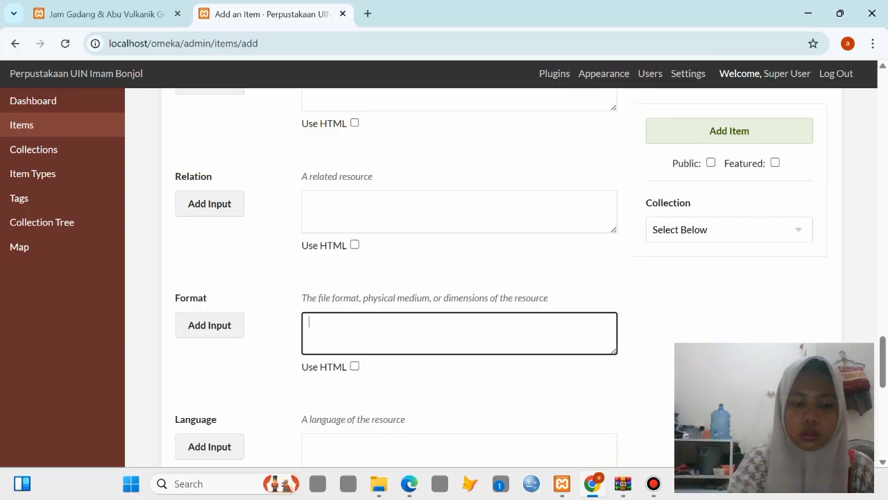
{"action": "key", "text": "ctrl+v"}
{"action": "scroll", "coordinate": [459, 340], "scroll_direction": "down", "scroll_amount": 2}
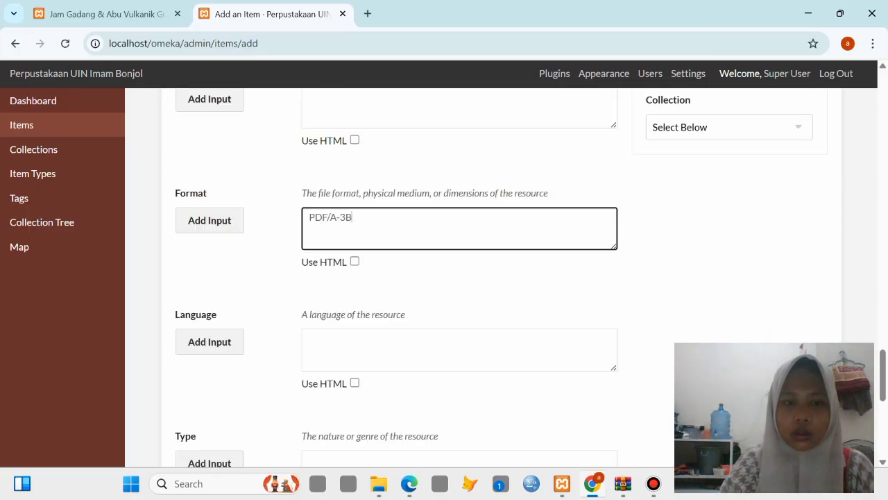
{"action": "left_click", "coordinate": [459, 355]}
{"action": "type", "text": "Ind"}
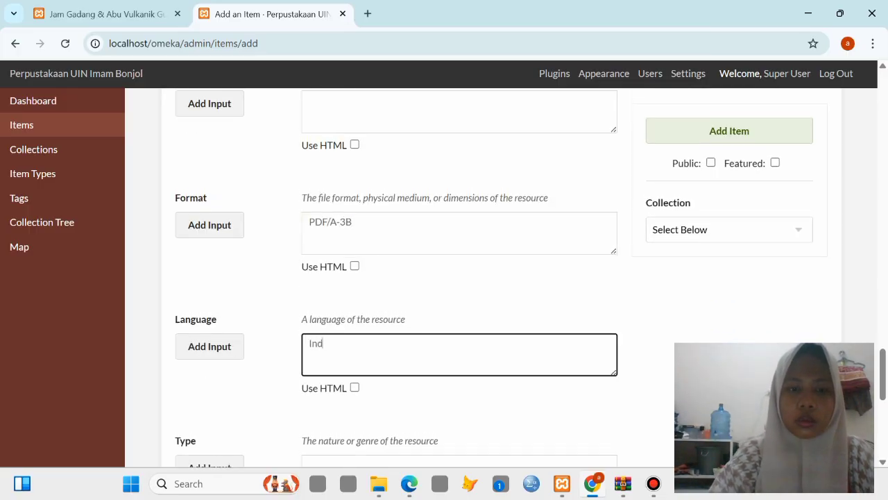
- Copy the Coverage line from the PDF and enter Skripsi as the Type
{"action": "scroll", "coordinate": [459, 340], "scroll_direction": "down", "scroll_amount": 2}
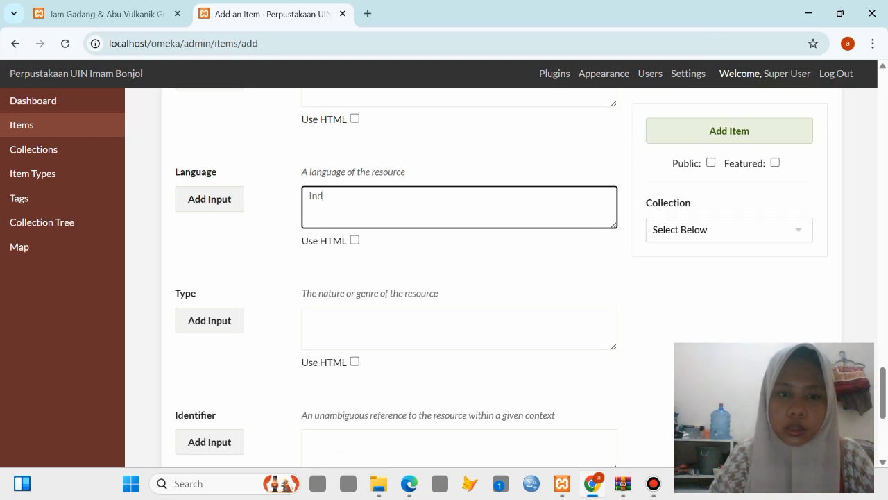
{"action": "left_click", "coordinate": [459, 328]}
{"action": "left_click", "coordinate": [409, 483]}
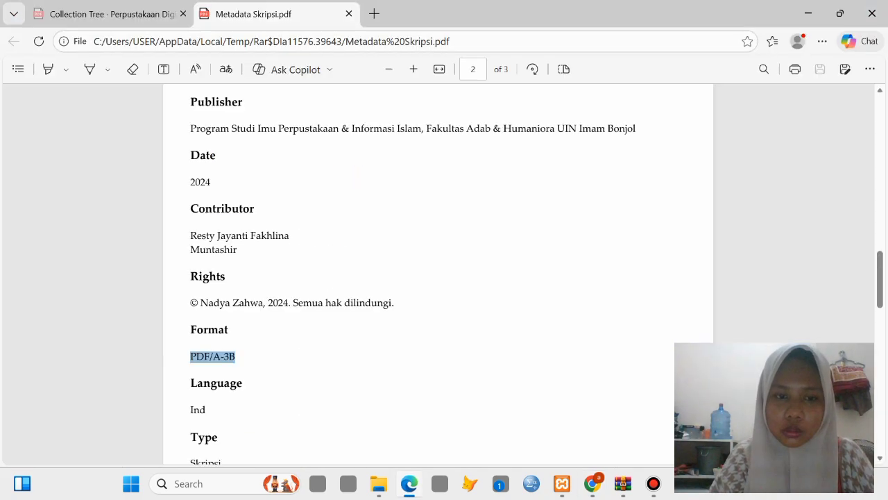
{"action": "scroll", "coordinate": [438, 274], "scroll_direction": "down", "scroll_amount": 3}
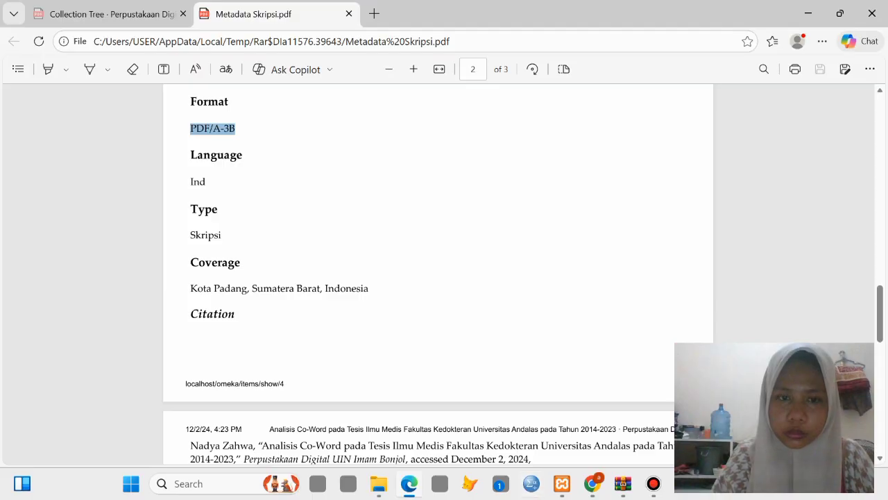
{"action": "left_click_drag", "start_coordinate": [190, 288], "coordinate": [368, 288]}
{"action": "left_click", "coordinate": [395, 169]}
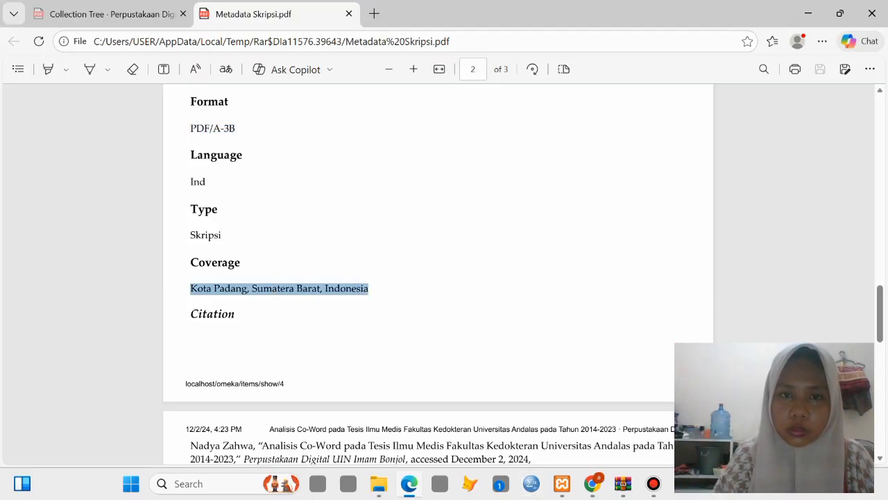
{"action": "mouse_move", "coordinate": [592, 484]}
{"action": "left_click", "coordinate": [592, 434]}
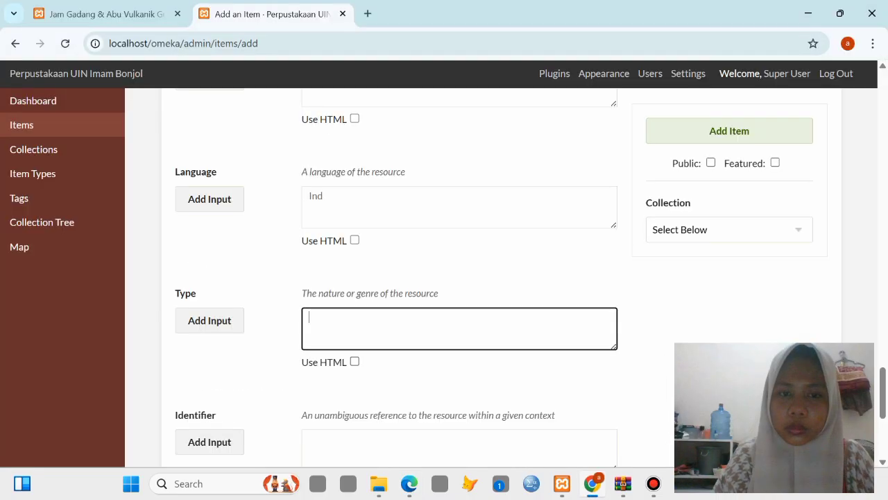
{"action": "type", "text": "Sk"}
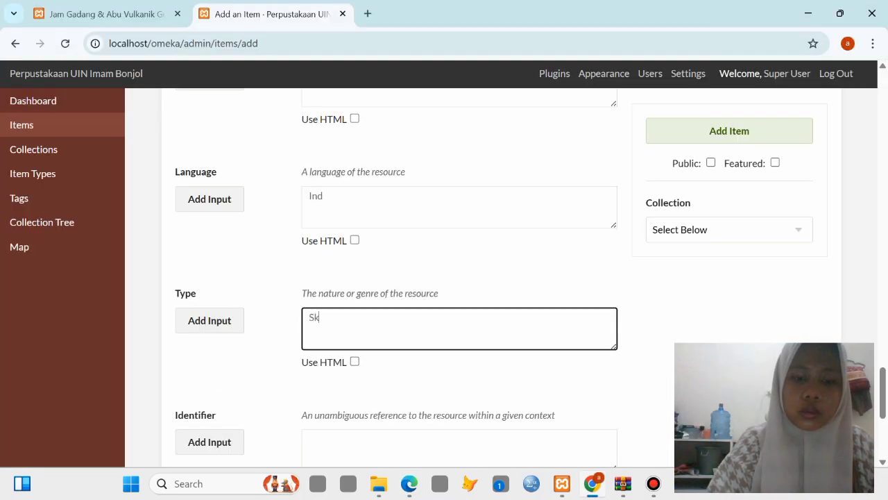
{"action": "type", "text": "ripsi"}
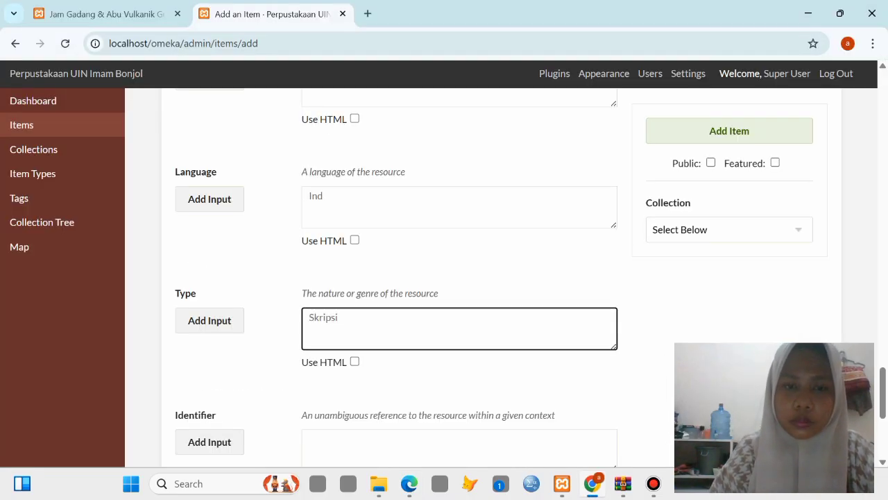
- Paste 'Kota Padang, Sumatera Barat, Indonesia' into the Coverage field
{"action": "scroll", "coordinate": [458, 278], "scroll_direction": "down", "scroll_amount": 2}
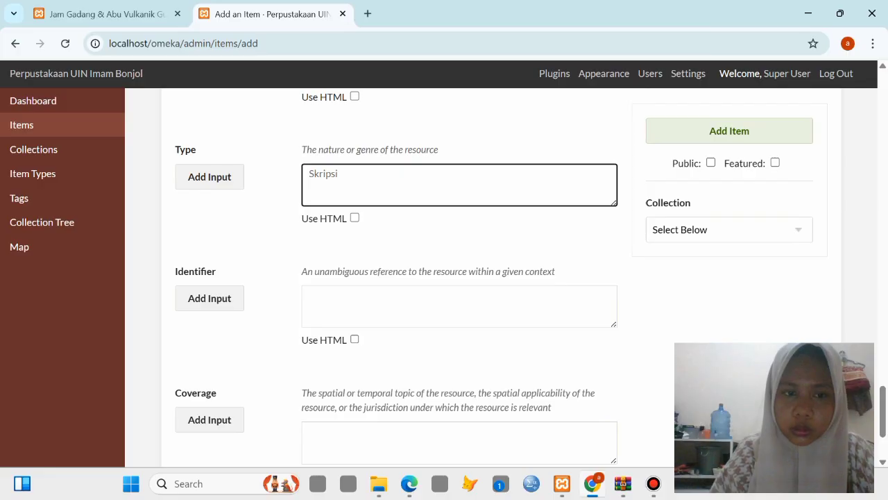
{"action": "scroll", "coordinate": [458, 278], "scroll_direction": "down", "scroll_amount": 2}
{"action": "left_click", "coordinate": [459, 336]}
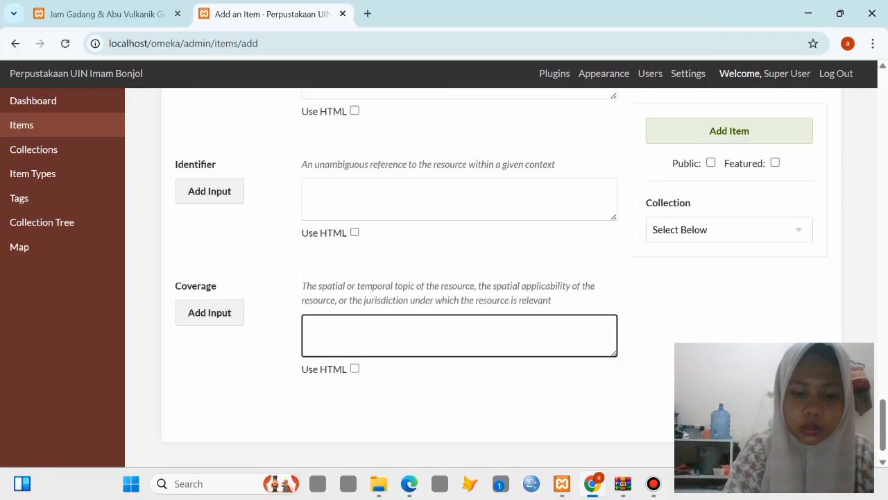
{"action": "key", "text": "ctrl+v"}
{"action": "scroll", "coordinate": [458, 278], "scroll_direction": "up", "scroll_amount": 1}
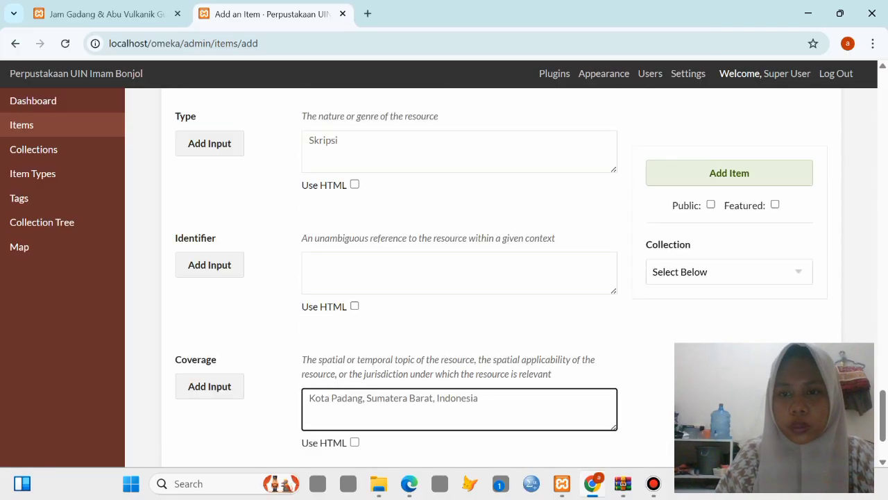
{"action": "scroll", "coordinate": [458, 278], "scroll_direction": "up", "scroll_amount": 8}
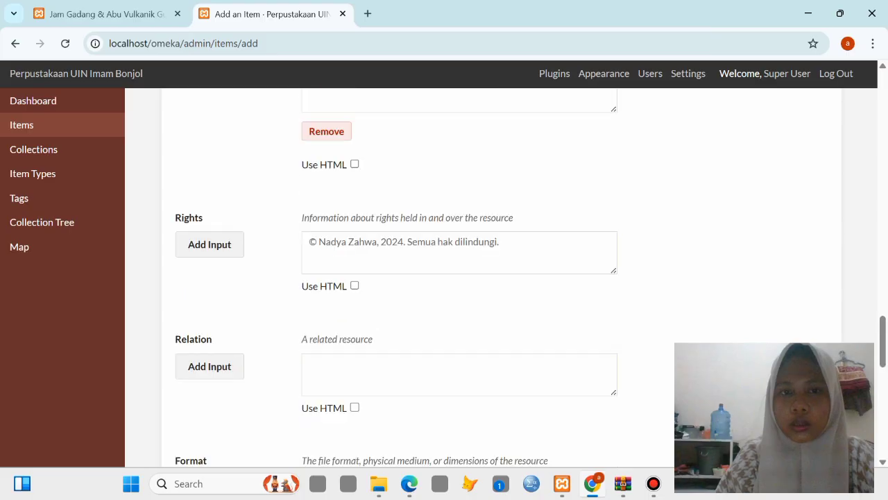
{"action": "scroll", "coordinate": [458, 277], "scroll_direction": "up", "scroll_amount": 14}
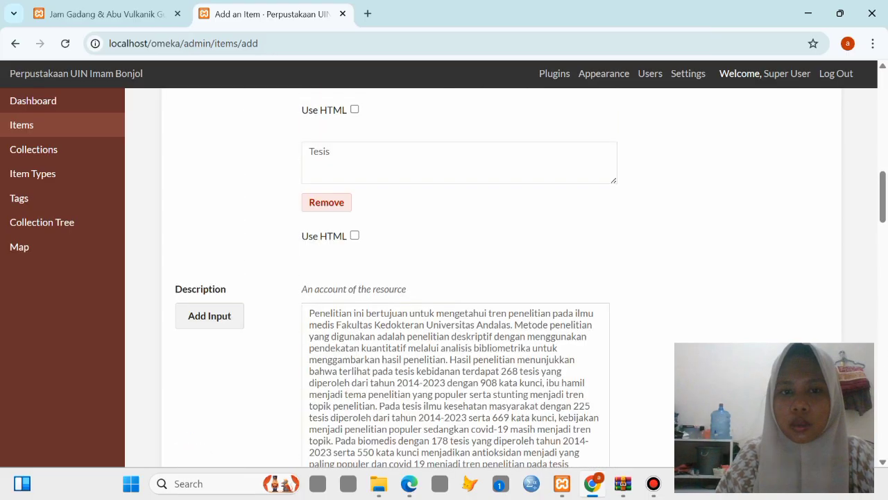
- Mark the item Public and choose Text as its Item Type
{"action": "scroll", "coordinate": [459, 278], "scroll_direction": "up", "scroll_amount": 8}
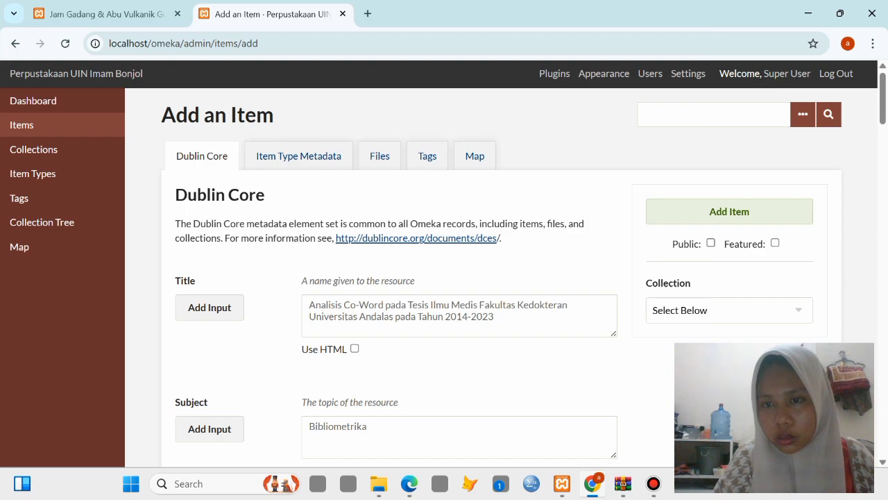
{"action": "left_click", "coordinate": [711, 243]}
{"action": "left_click", "coordinate": [298, 155]}
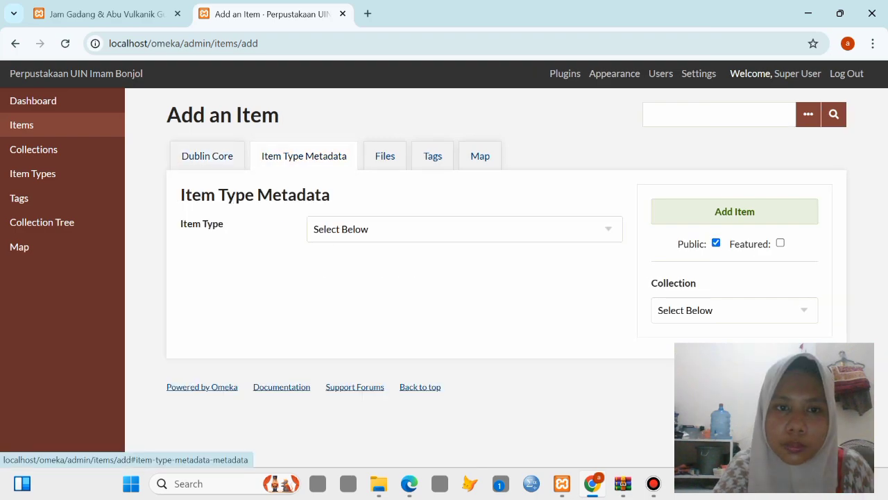
{"action": "left_click", "coordinate": [458, 229]}
{"action": "left_click", "coordinate": [458, 229]}
{"action": "left_click", "coordinate": [458, 229]}
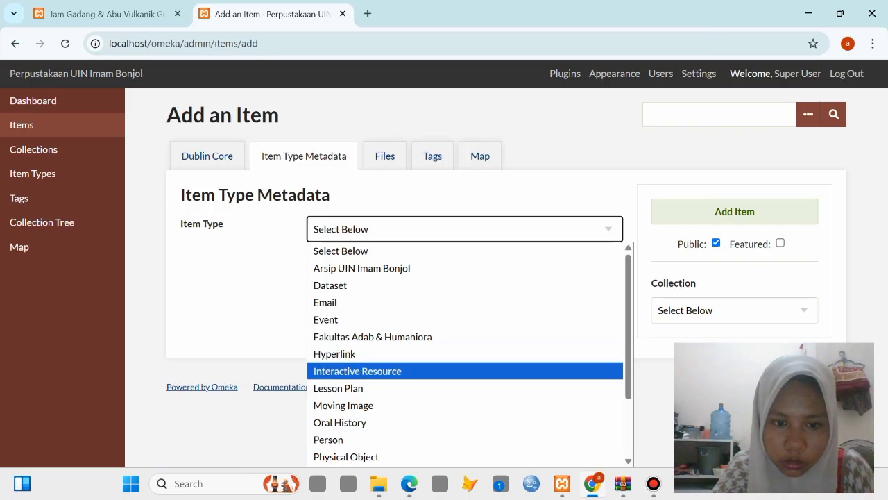
{"action": "scroll", "coordinate": [458, 425], "scroll_direction": "down", "scroll_amount": 2}
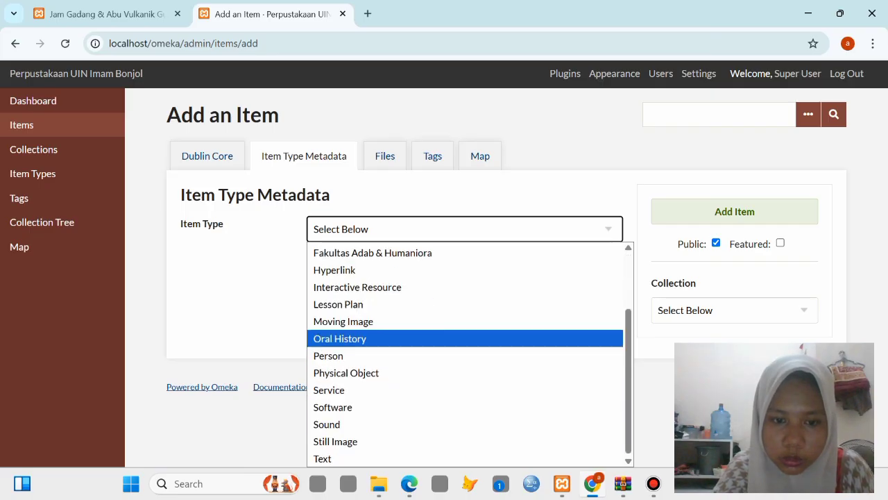
{"action": "left_click", "coordinate": [389, 458]}
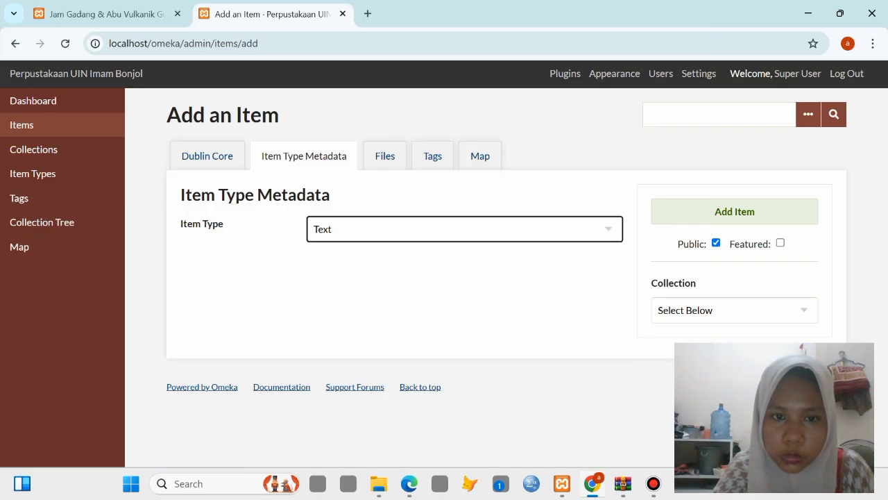
{"action": "left_click", "coordinate": [385, 156]}
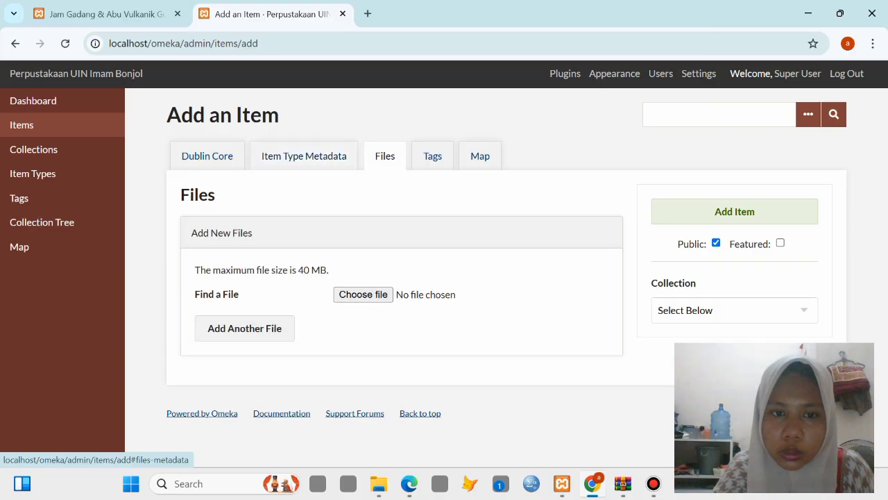
{"action": "left_click", "coordinate": [363, 295]}
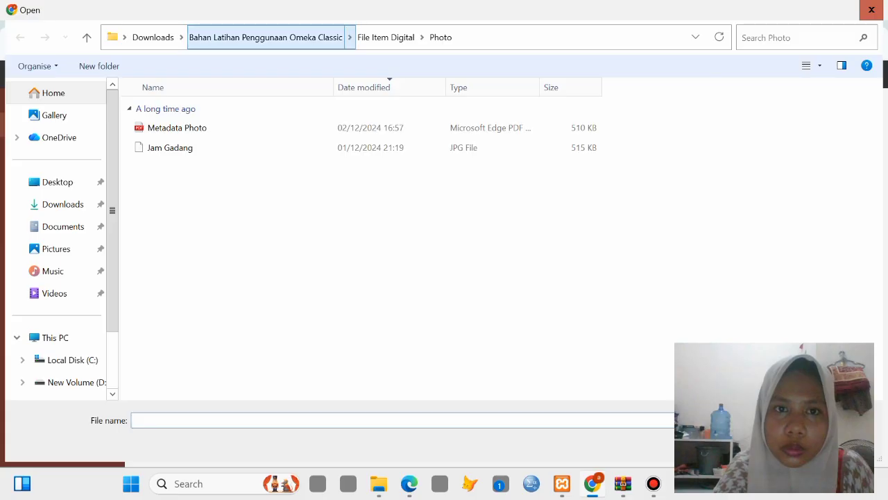
{"action": "left_click", "coordinate": [265, 37]}
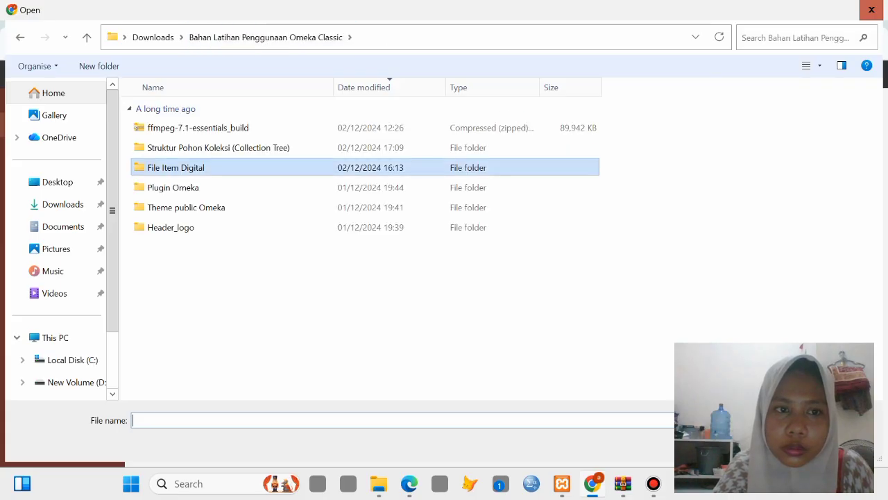
{"action": "double_click", "coordinate": [236, 167]}
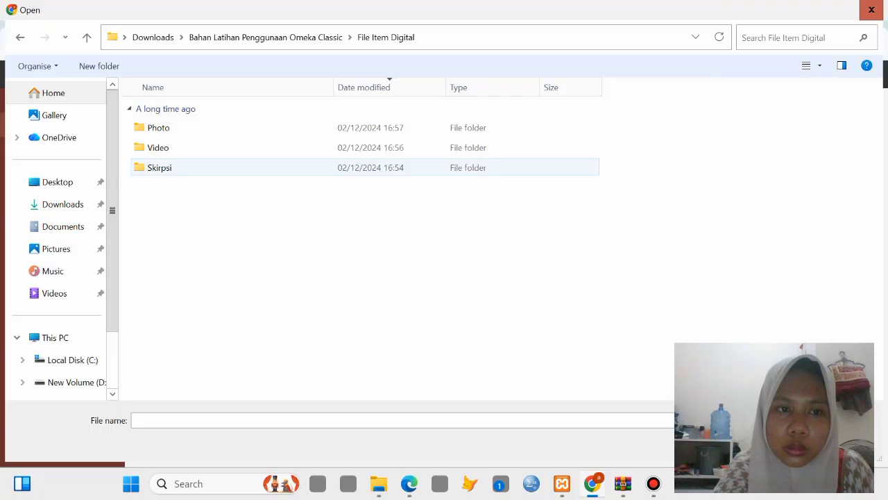
{"action": "double_click", "coordinate": [236, 168]}
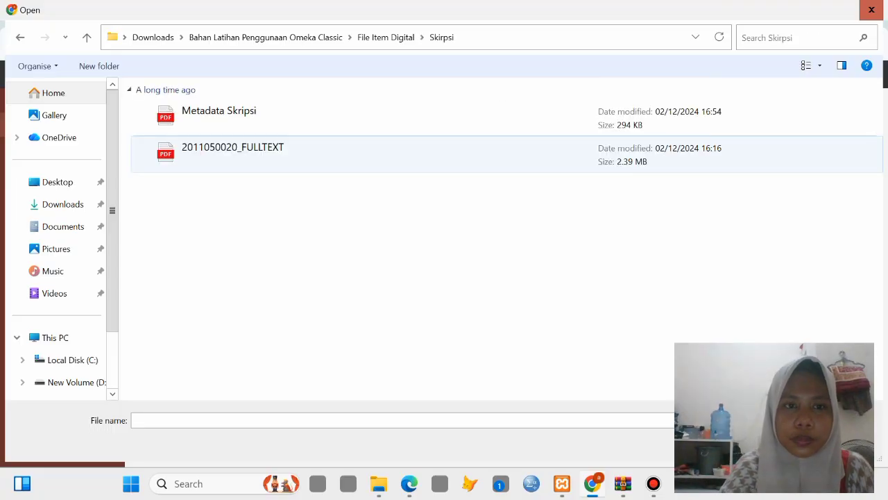
{"action": "left_click", "coordinate": [236, 153]}
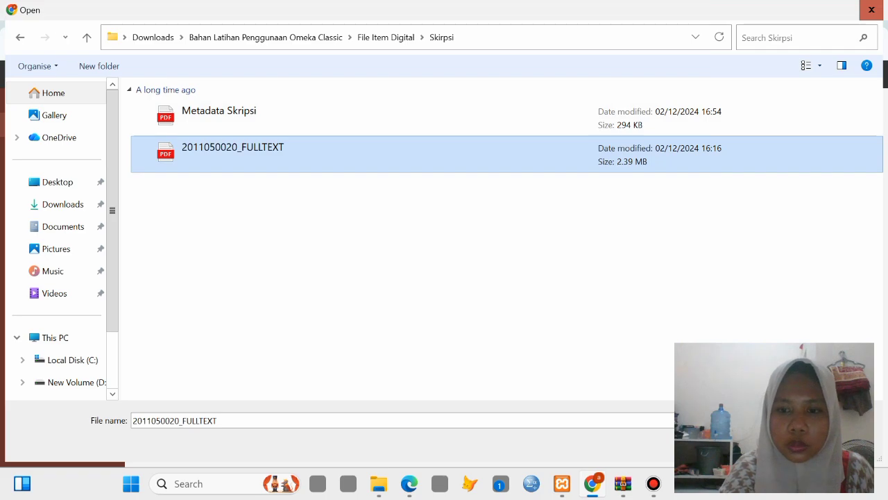
{"action": "left_click", "coordinate": [780, 444]}
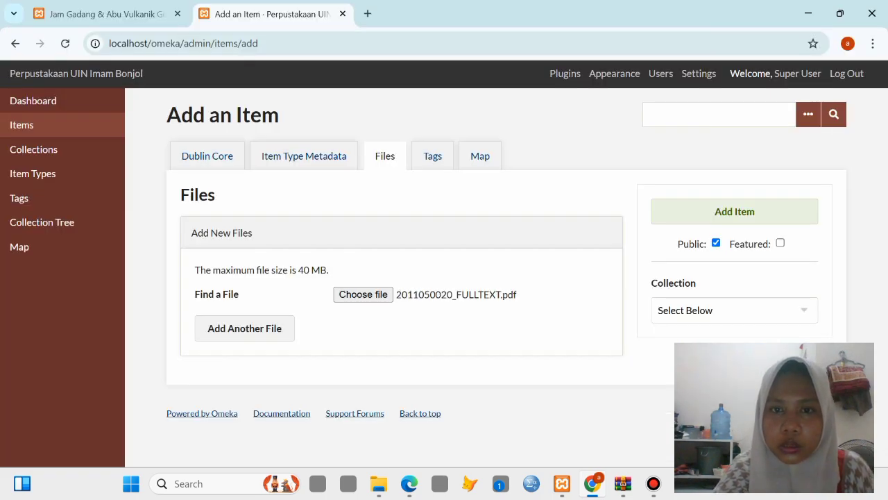
- Assign the item to the Diploma Tiga Ilmu Perpustakaan collection and save it with Add Item
{"action": "left_click", "coordinate": [480, 156]}
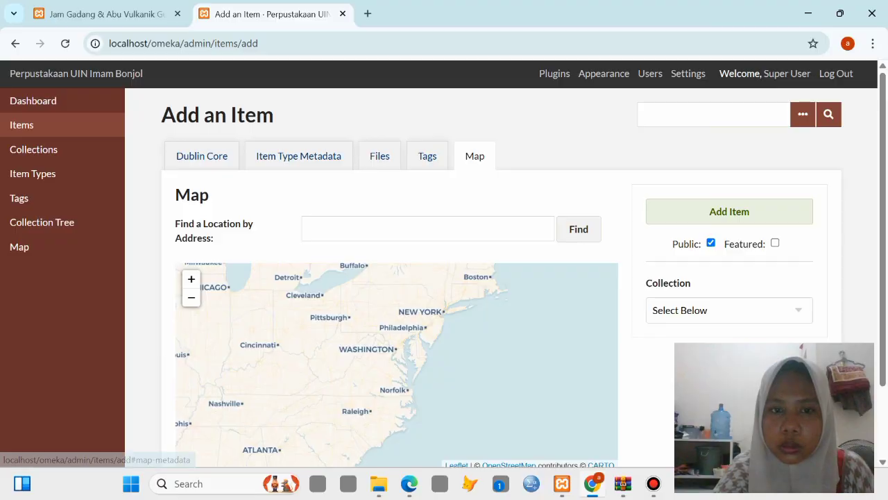
{"action": "left_click", "coordinate": [730, 310]}
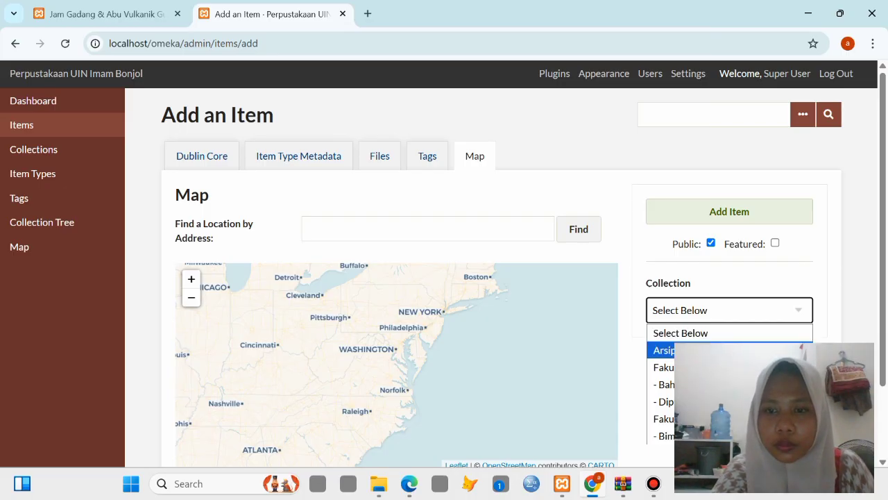
{"action": "left_click", "coordinate": [715, 367]}
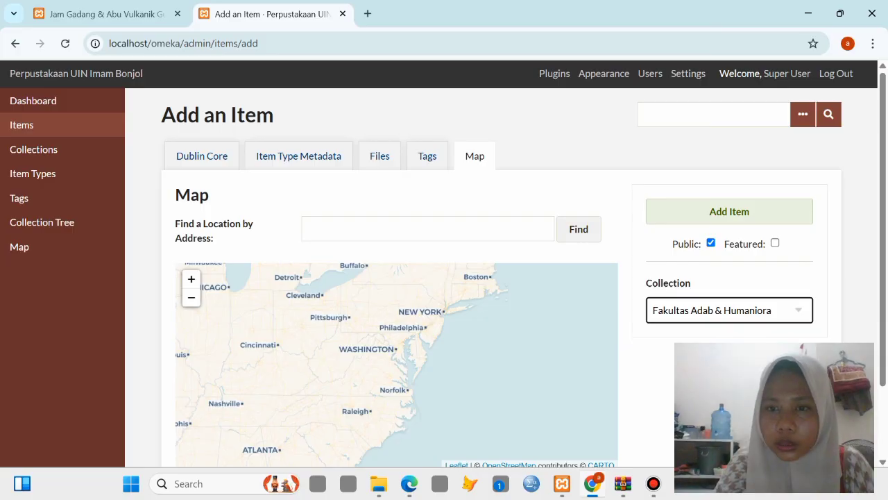
{"action": "left_click", "coordinate": [729, 311]}
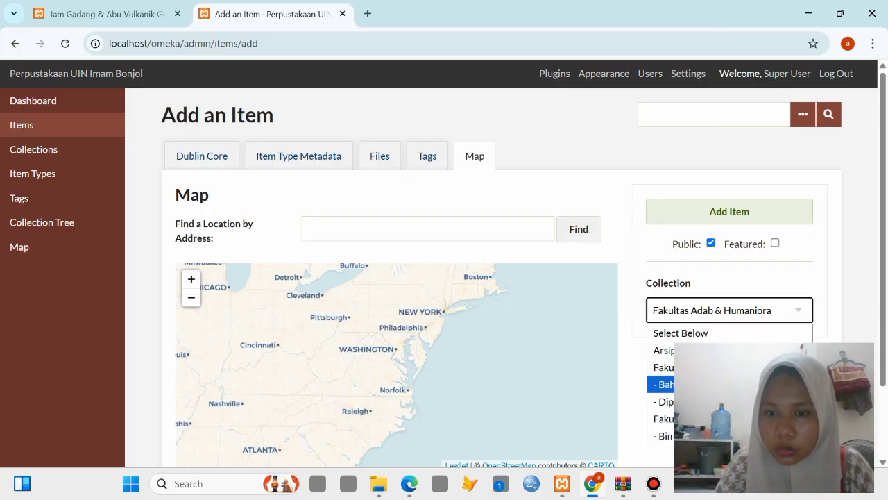
{"action": "left_click", "coordinate": [715, 401]}
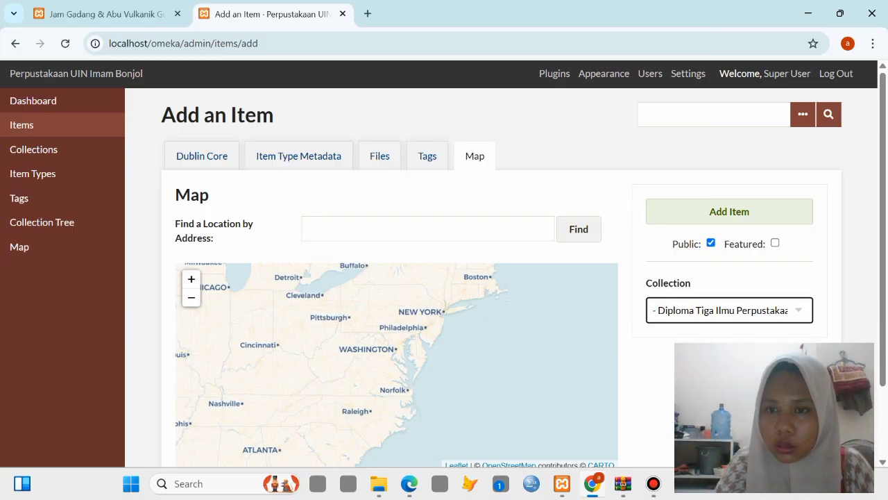
{"action": "left_click", "coordinate": [730, 211]}
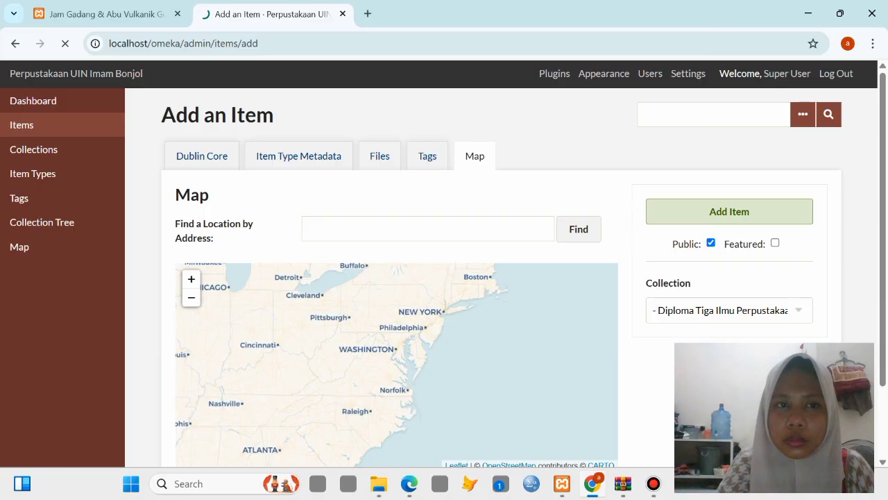
- Refresh the public site and open the Analisis Co-Word item page
{"action": "scroll", "coordinate": [499, 278], "scroll_direction": "down", "scroll_amount": 1}
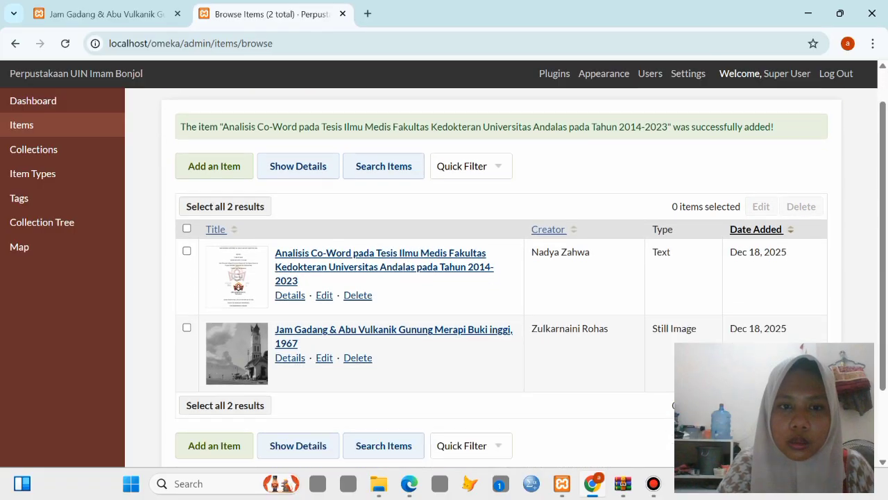
{"action": "scroll", "coordinate": [500, 278], "scroll_direction": "down", "scroll_amount": 1}
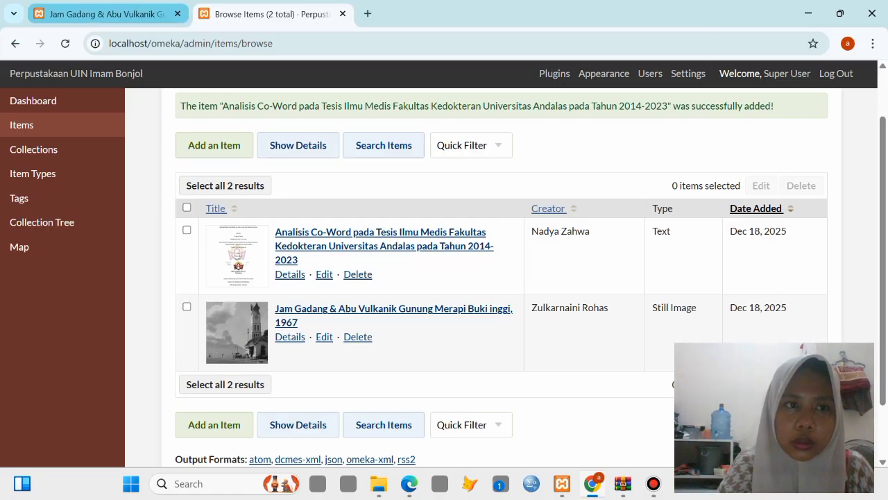
{"action": "left_click", "coordinate": [104, 14]}
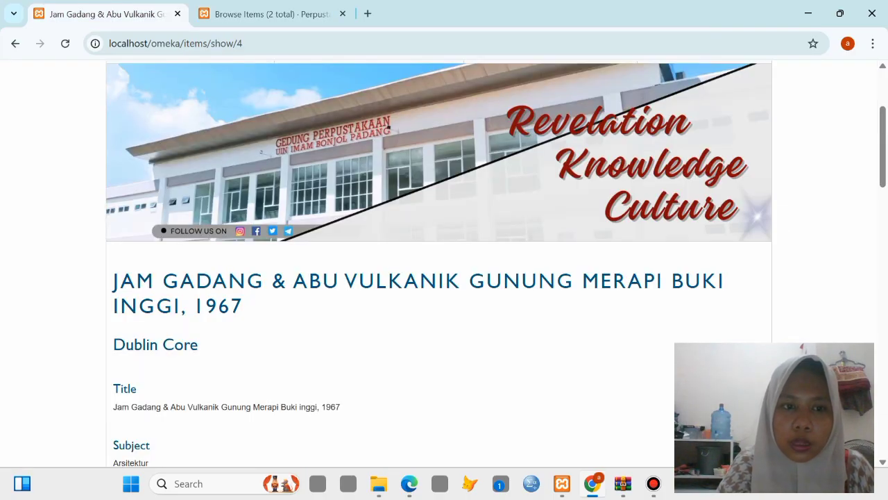
{"action": "scroll", "coordinate": [439, 263], "scroll_direction": "up", "scroll_amount": 5}
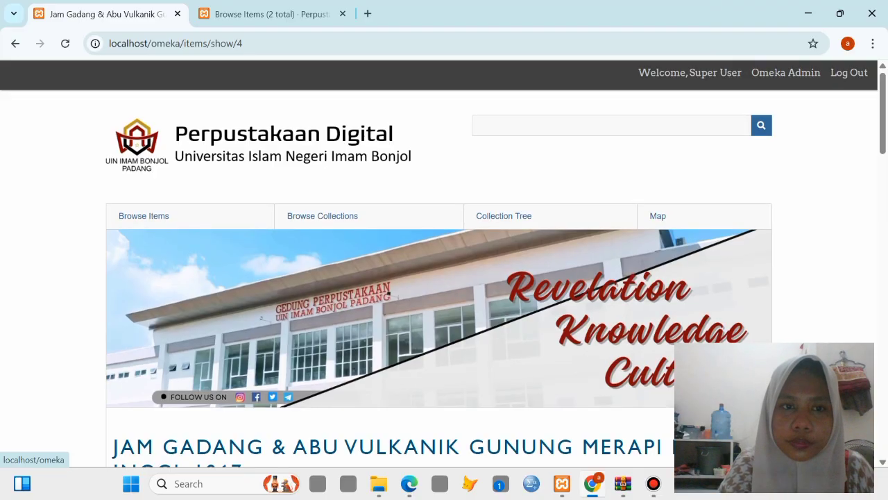
{"action": "key", "text": "F5"}
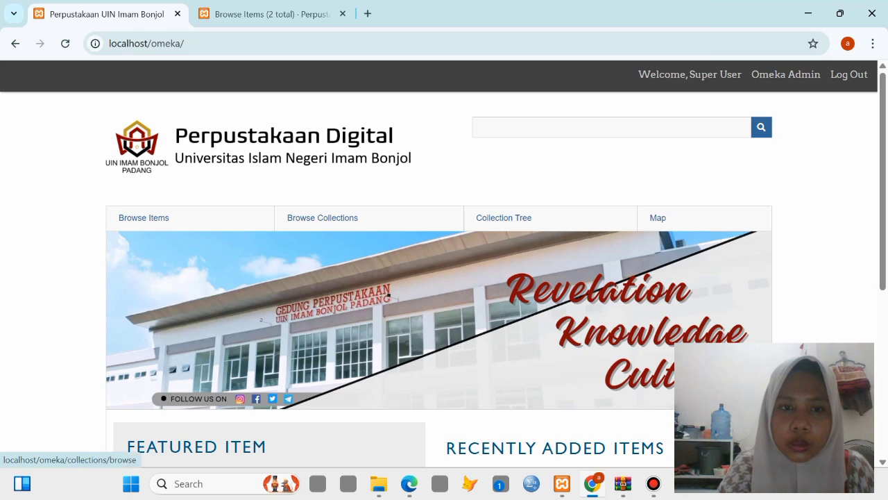
{"action": "scroll", "coordinate": [439, 263], "scroll_direction": "down", "scroll_amount": 3}
{"action": "scroll", "coordinate": [439, 264], "scroll_direction": "down", "scroll_amount": 2}
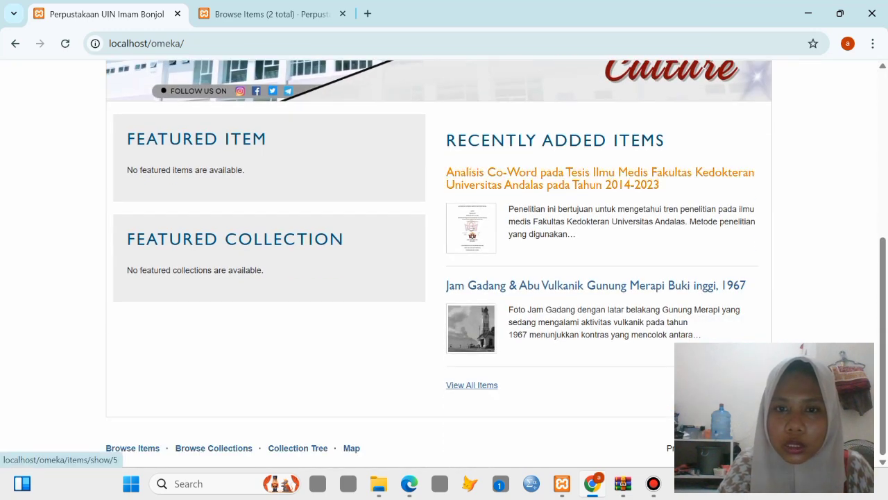
{"action": "left_click", "coordinate": [583, 179]}
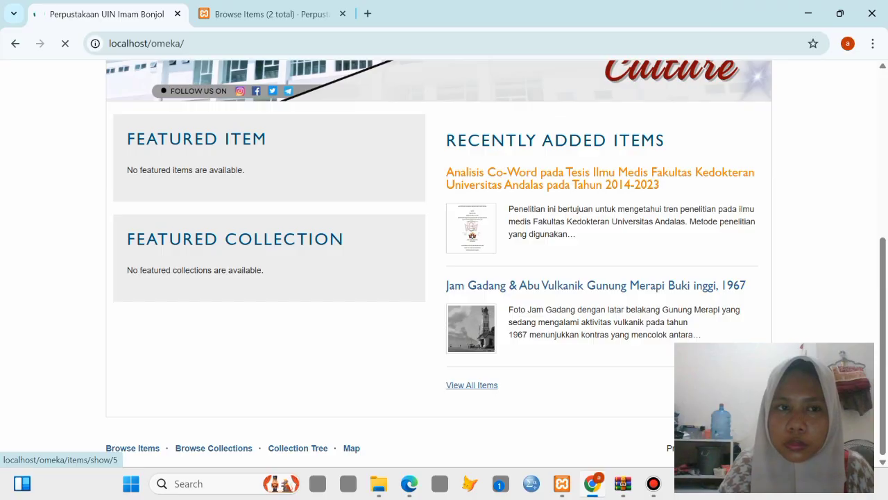
- Scroll through the Analisis Co-Word item's public page and return to the admin item list
{"action": "scroll", "coordinate": [583, 179], "scroll_direction": "down", "scroll_amount": 2}
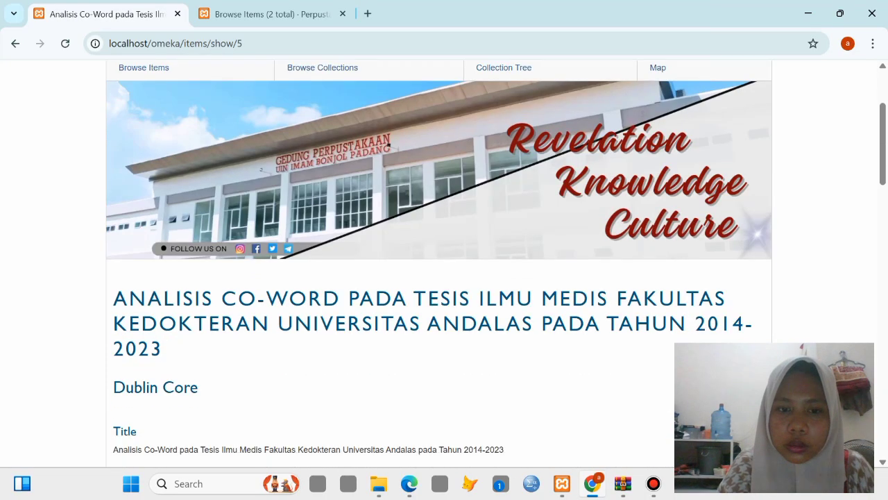
{"action": "scroll", "coordinate": [444, 277], "scroll_direction": "down", "scroll_amount": 4}
{"action": "scroll", "coordinate": [444, 278], "scroll_direction": "up", "scroll_amount": 1}
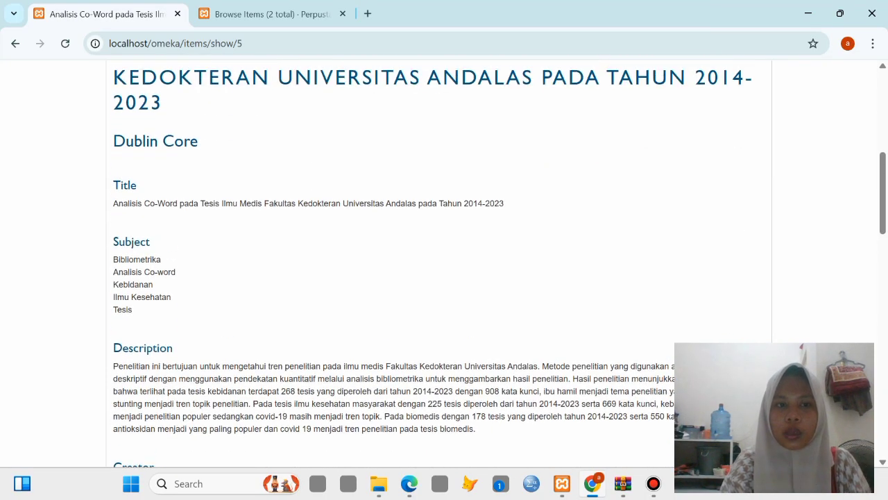
{"action": "scroll", "coordinate": [444, 277], "scroll_direction": "up", "scroll_amount": 1}
{"action": "scroll", "coordinate": [444, 278], "scroll_direction": "down", "scroll_amount": 5}
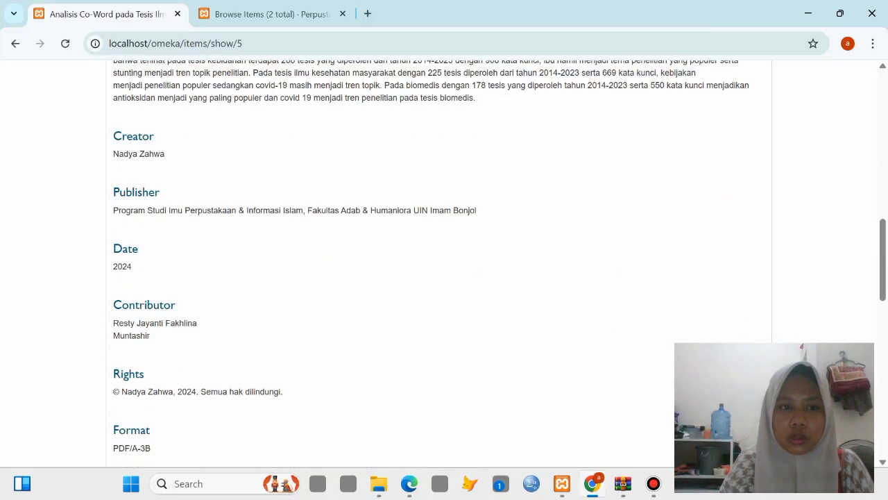
{"action": "scroll", "coordinate": [445, 263], "scroll_direction": "down", "scroll_amount": 9}
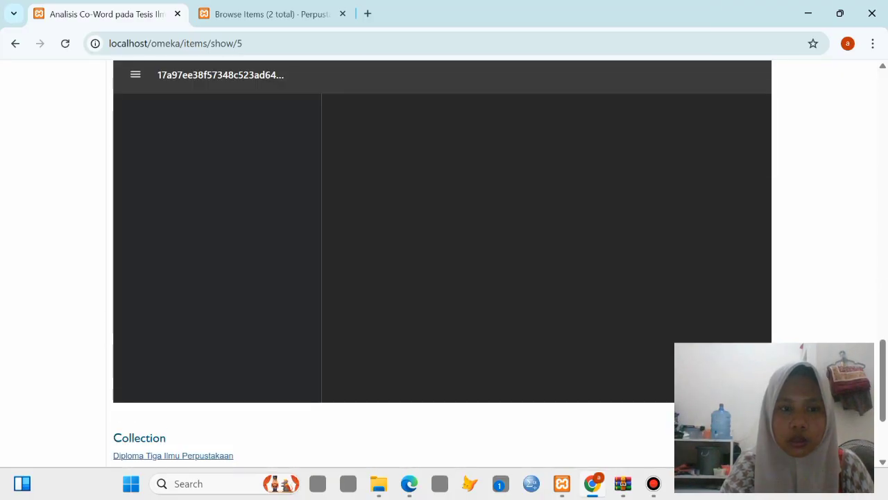
{"action": "scroll", "coordinate": [444, 263], "scroll_direction": "down", "scroll_amount": 3}
{"action": "scroll", "coordinate": [444, 264], "scroll_direction": "up", "scroll_amount": 2}
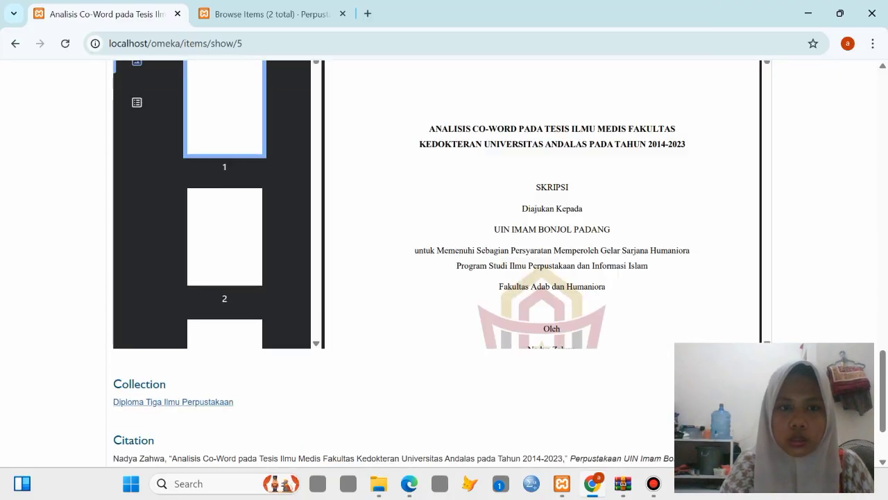
{"action": "scroll", "coordinate": [541, 229], "scroll_direction": "up", "scroll_amount": 1}
{"action": "scroll", "coordinate": [542, 229], "scroll_direction": "down", "scroll_amount": 3}
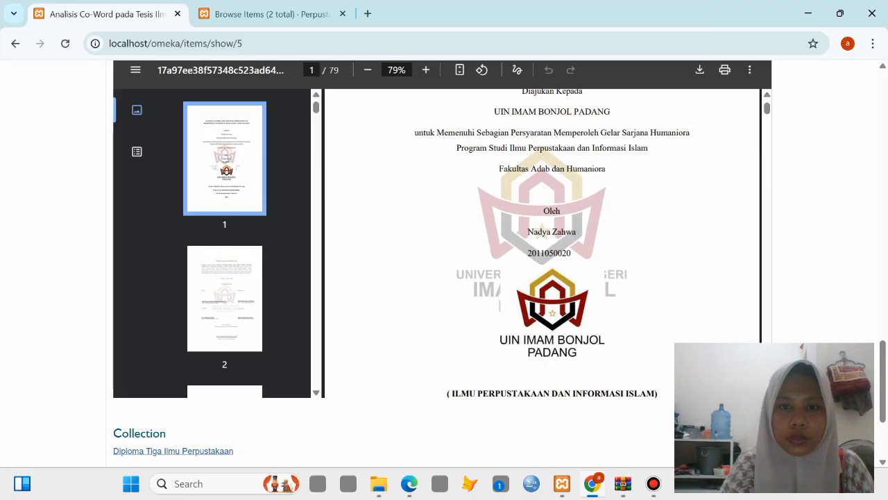
{"action": "scroll", "coordinate": [541, 239], "scroll_direction": "down", "scroll_amount": 3}
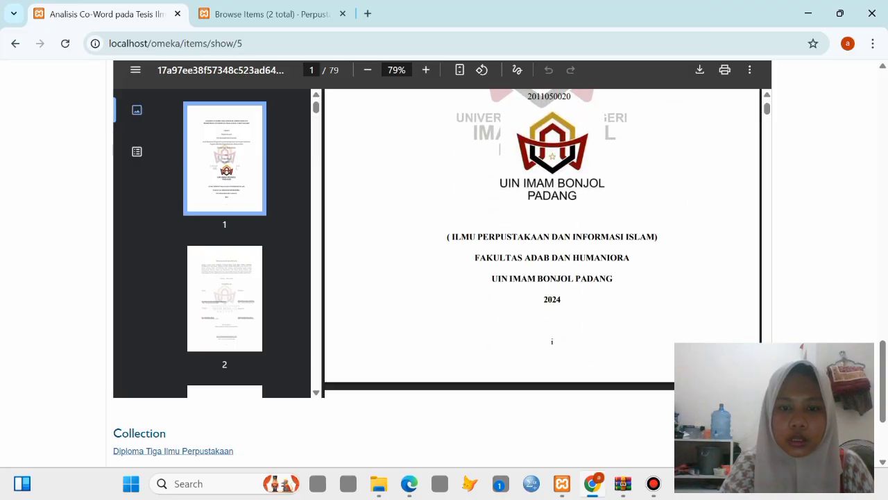
{"action": "scroll", "coordinate": [445, 240], "scroll_direction": "down", "scroll_amount": 2}
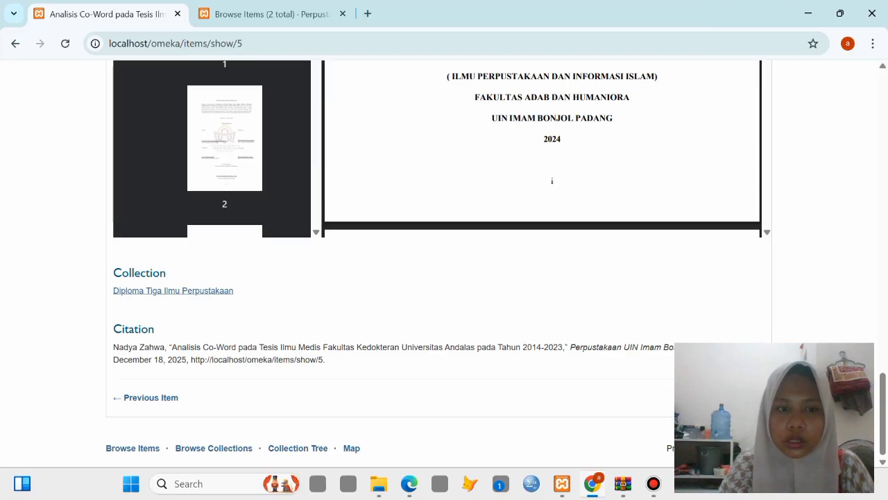
{"action": "scroll", "coordinate": [445, 263], "scroll_direction": "up", "scroll_amount": 8}
{"action": "scroll", "coordinate": [444, 264], "scroll_direction": "up", "scroll_amount": 8}
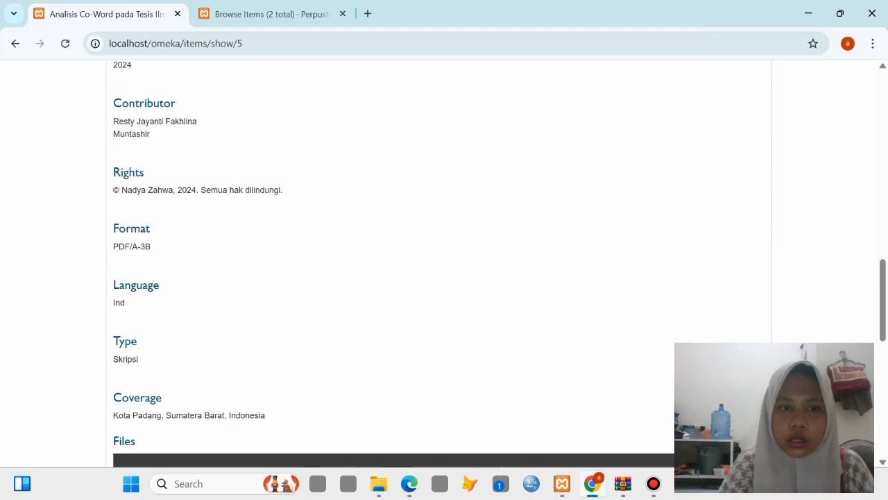
{"action": "scroll", "coordinate": [445, 263], "scroll_direction": "up", "scroll_amount": 5}
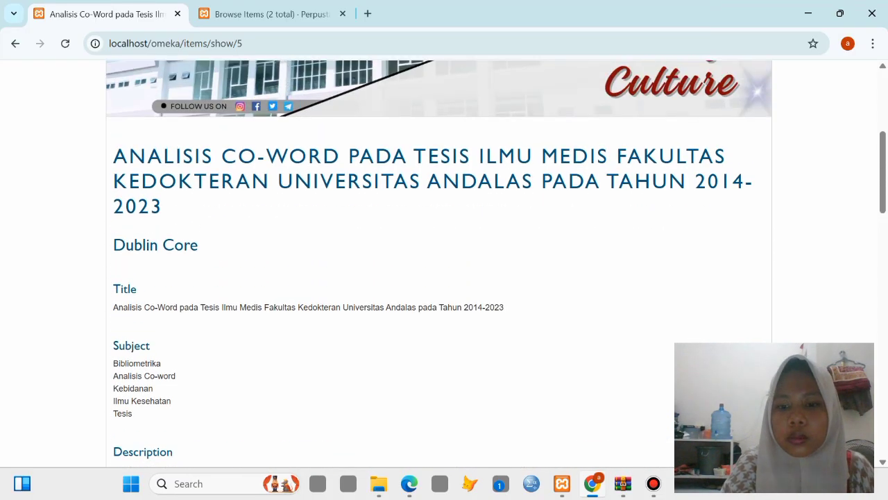
{"action": "key", "text": "ctrl+Tab"}
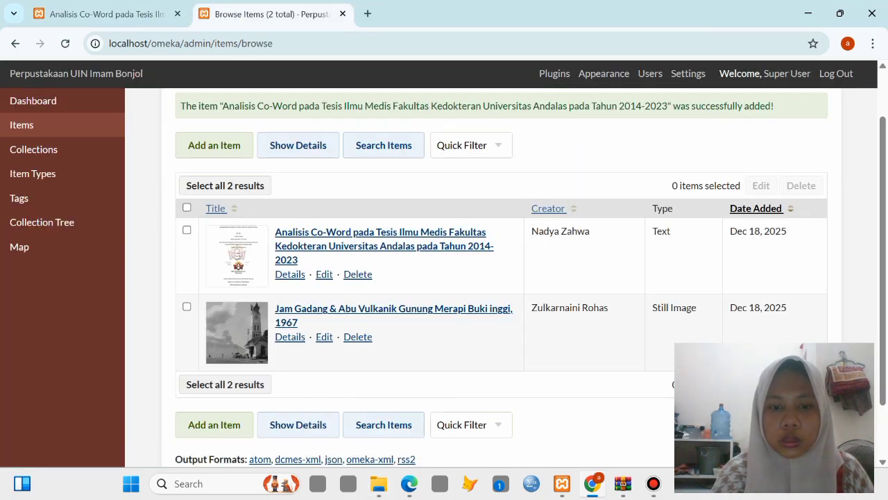
- Open the Omeka practice archive in WinRAR and browse into File Item Digital > Video
{"action": "left_click", "coordinate": [379, 483]}
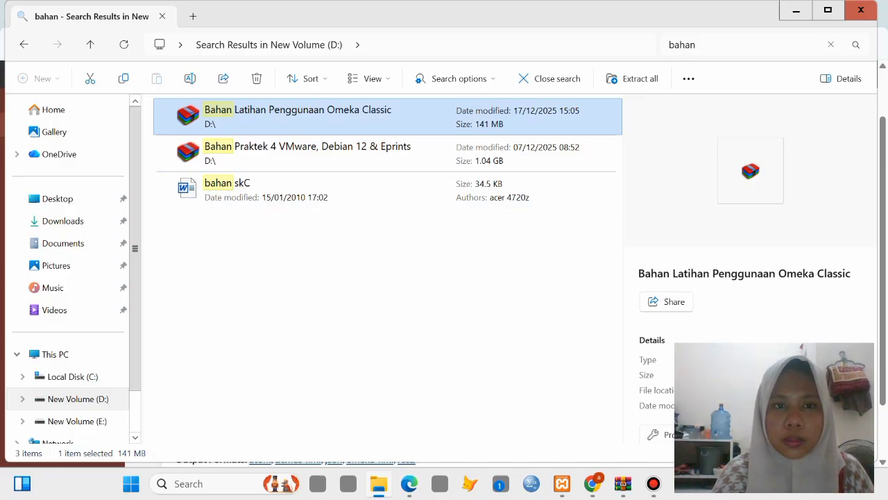
{"action": "key", "text": "Return"}
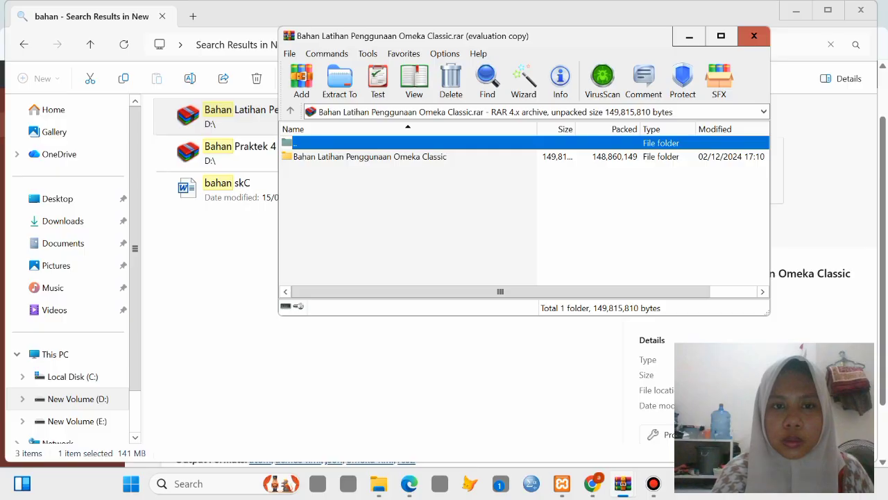
{"action": "key", "text": "Down"}
{"action": "key", "text": "Return"}
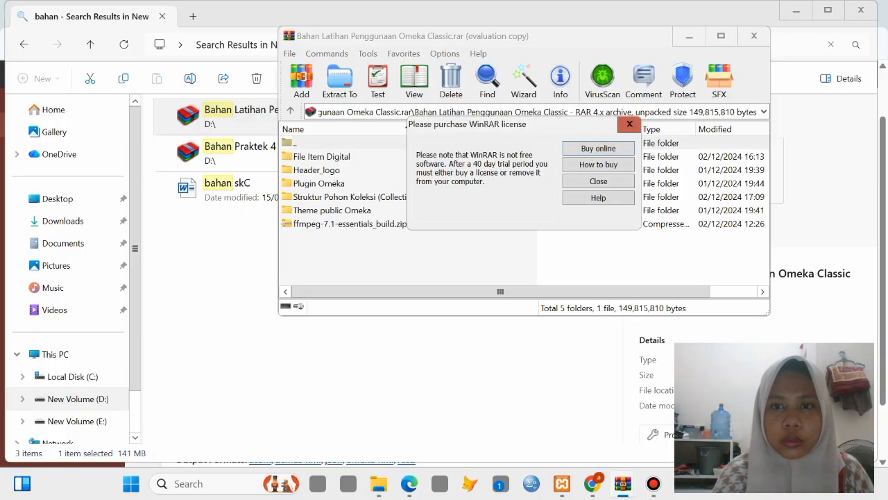
{"action": "key", "text": "Escape"}
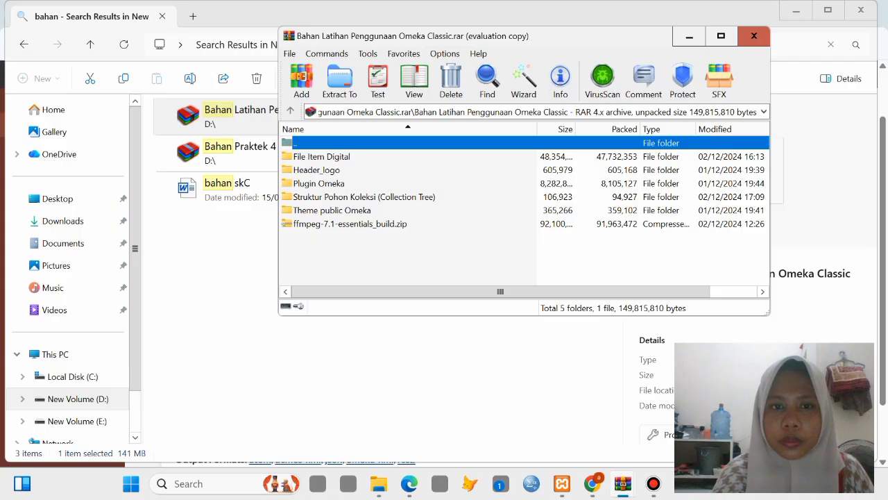
{"action": "key", "text": "Down"}
{"action": "key", "text": "Return"}
{"action": "key", "text": "Down"}
{"action": "key", "text": "Down"}
{"action": "key", "text": "Down"}
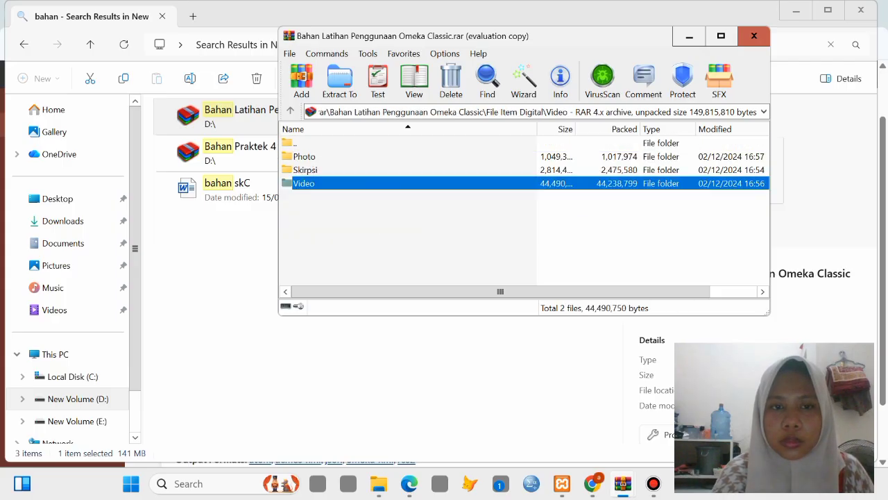
{"action": "key", "text": "Return"}
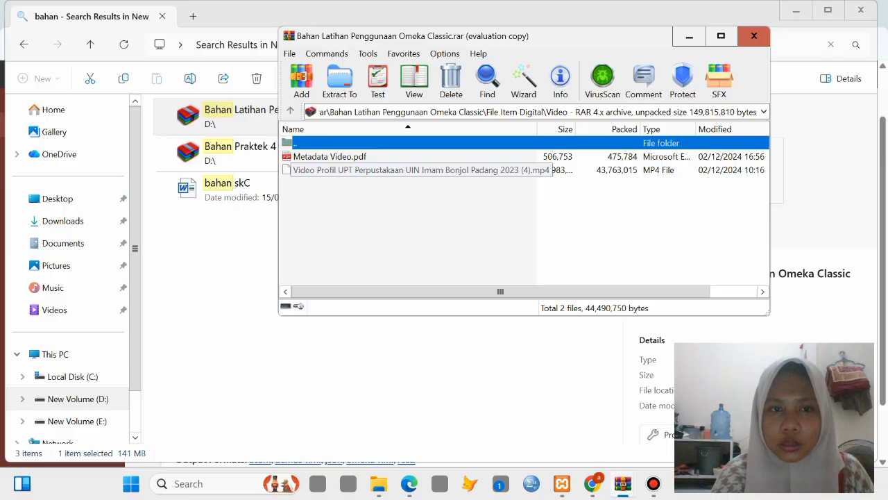
- Open the C:\xampp folder in File Explorer
{"action": "key", "text": "alt+Tab"}
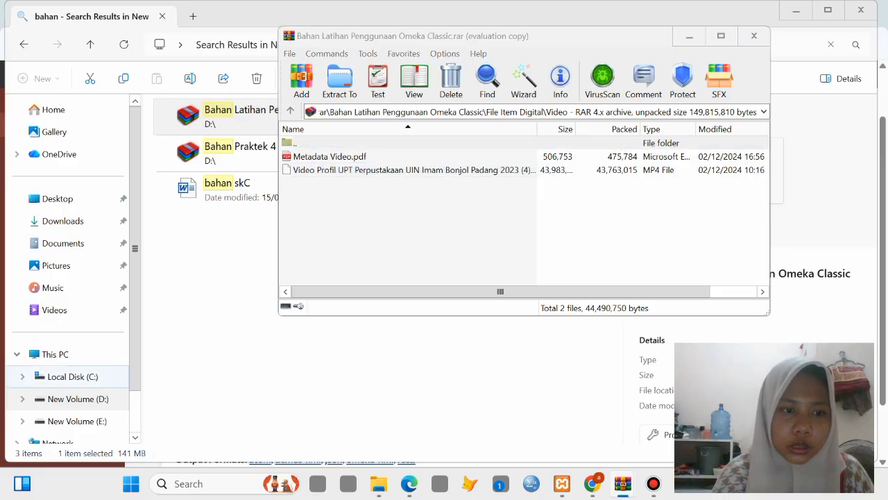
{"action": "left_click", "coordinate": [72, 376]}
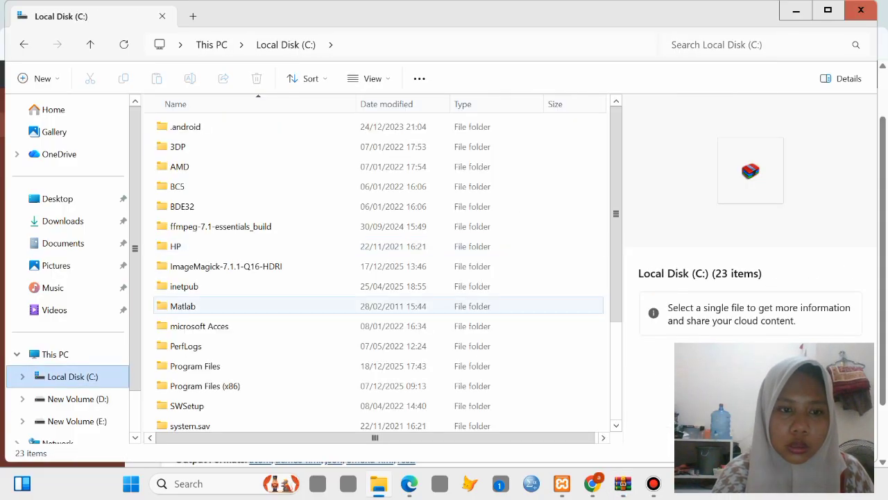
{"action": "scroll", "coordinate": [277, 309], "scroll_direction": "down", "scroll_amount": 3}
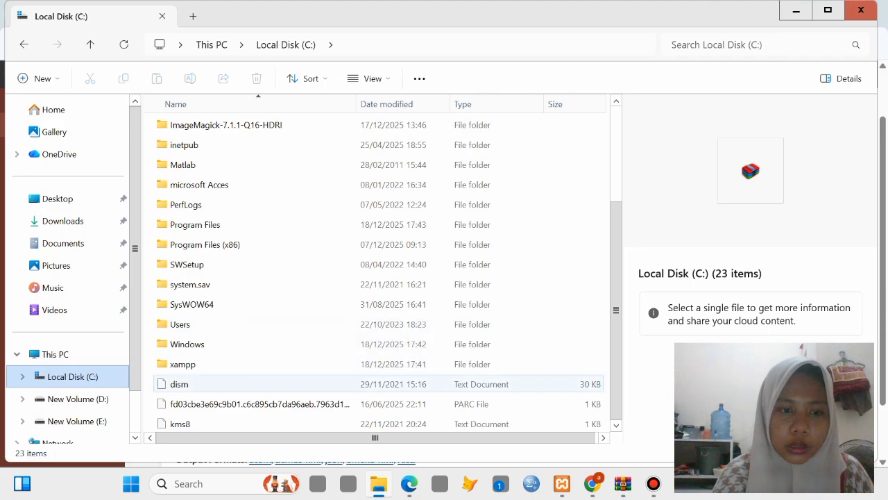
{"action": "double_click", "coordinate": [183, 364]}
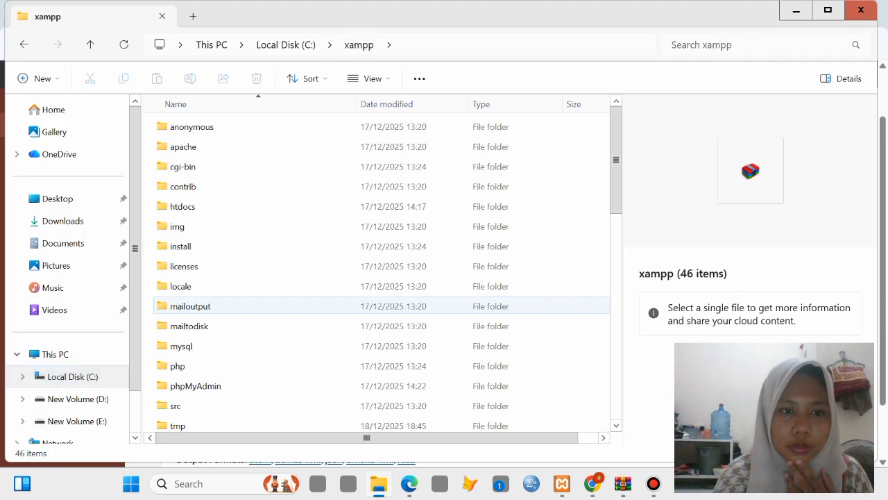
- Open the php folder inside C:\xampp and scroll down to php.ini
{"action": "left_click", "coordinate": [243, 366]}
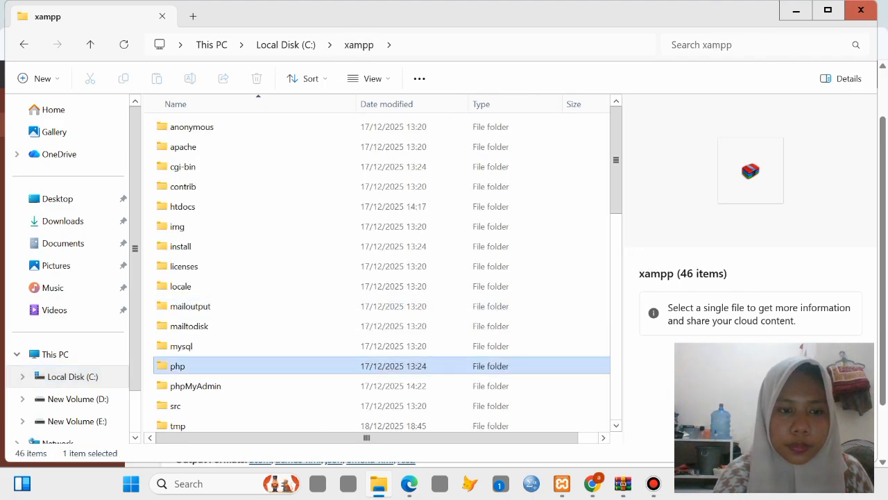
{"action": "double_click", "coordinate": [208, 366]}
{"action": "scroll", "coordinate": [382, 264], "scroll_direction": "down", "scroll_amount": 8}
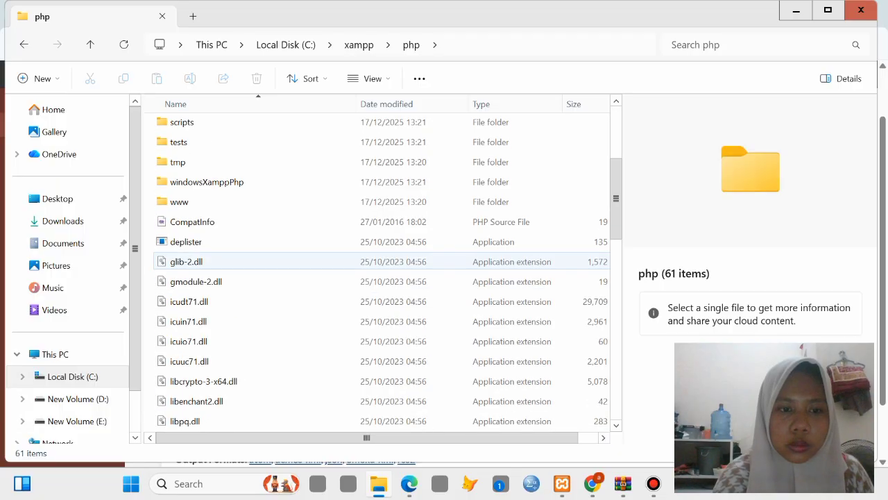
{"action": "scroll", "coordinate": [382, 319], "scroll_direction": "down", "scroll_amount": 4}
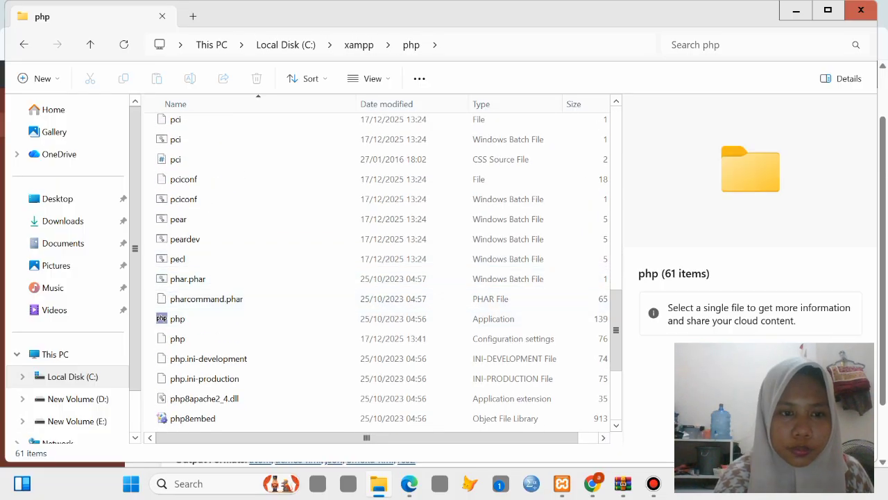
{"action": "scroll", "coordinate": [381, 292], "scroll_direction": "down", "scroll_amount": 2}
{"action": "scroll", "coordinate": [208, 287], "scroll_direction": "down", "scroll_amount": 4}
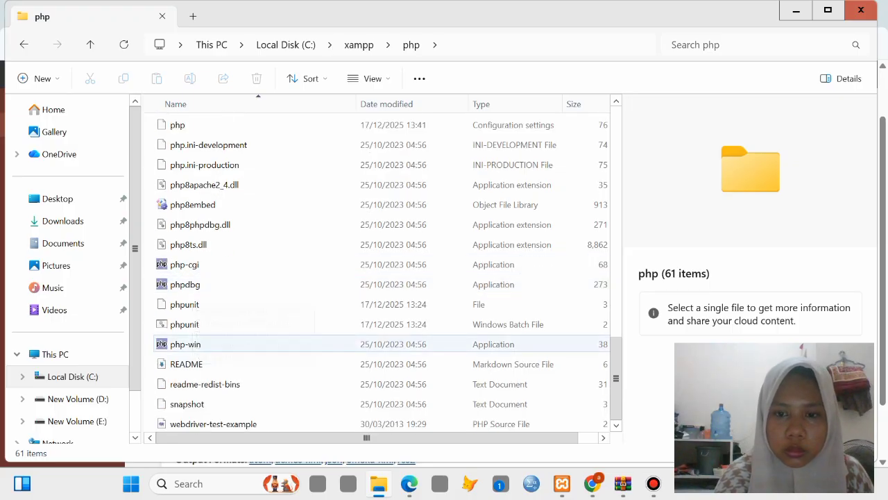
{"action": "left_click_drag", "start_coordinate": [616, 365], "coordinate": [617, 312]}
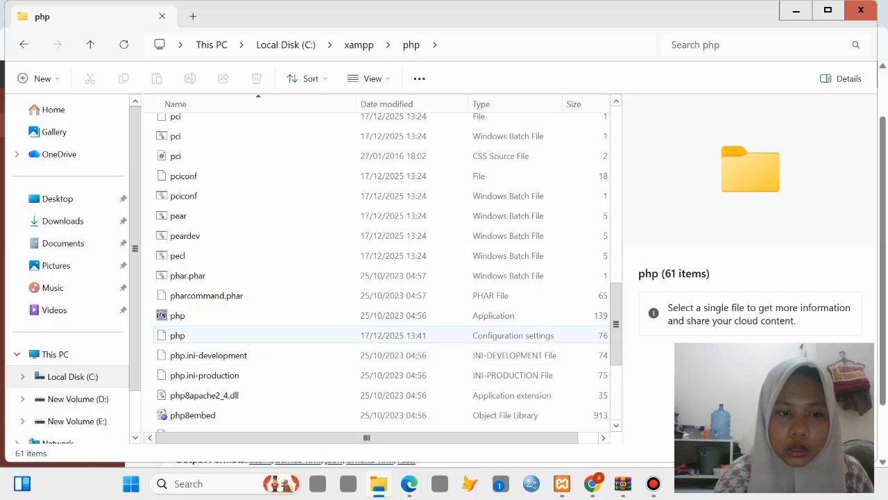
- Select php.ini and bring up its Open with options
{"action": "right_click", "coordinate": [211, 336]}
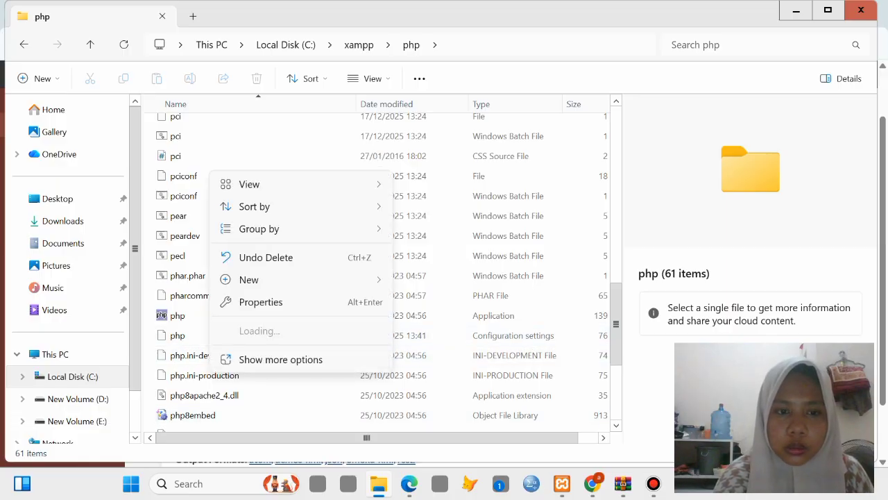
{"action": "left_click", "coordinate": [280, 360]}
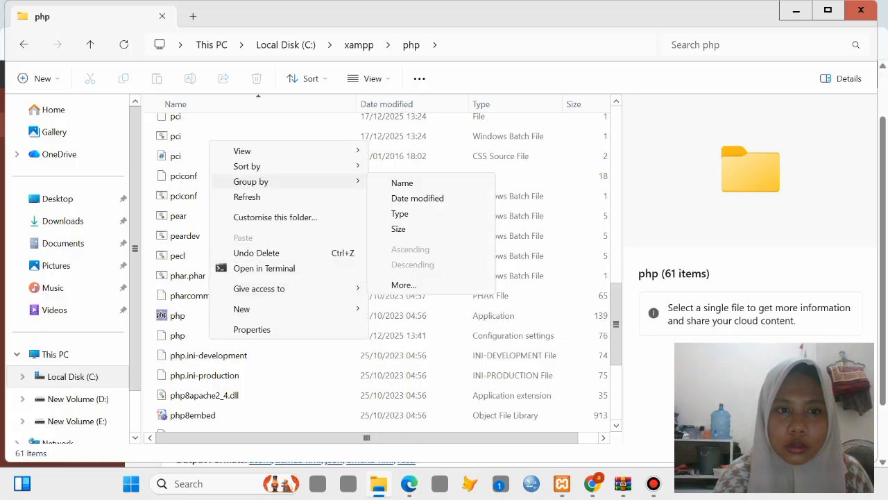
{"action": "left_click", "coordinate": [177, 336]}
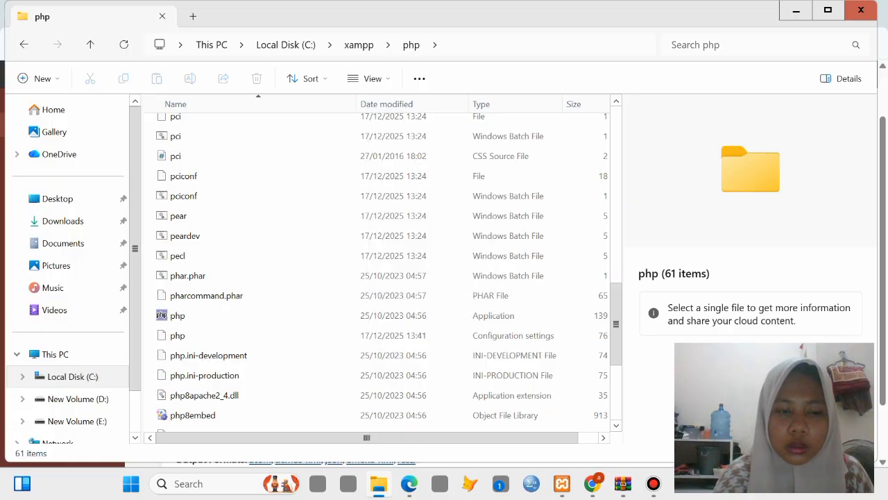
{"action": "left_click", "coordinate": [178, 336]}
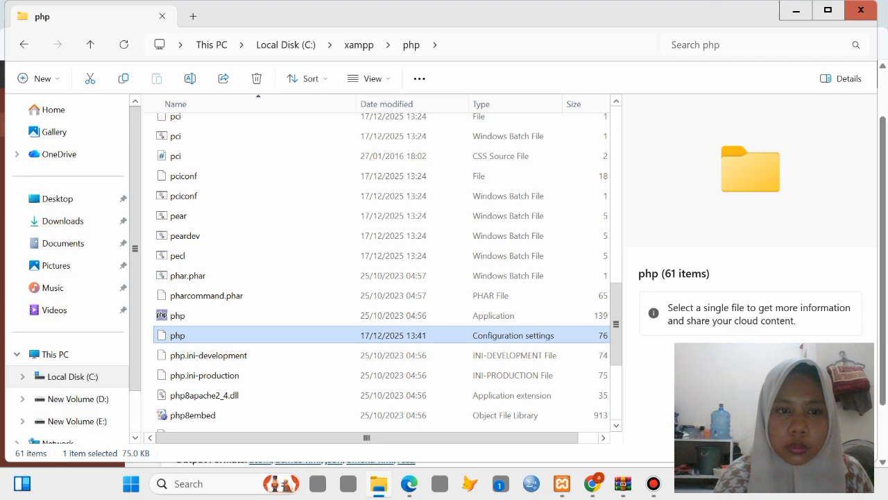
{"action": "right_click", "coordinate": [178, 336]}
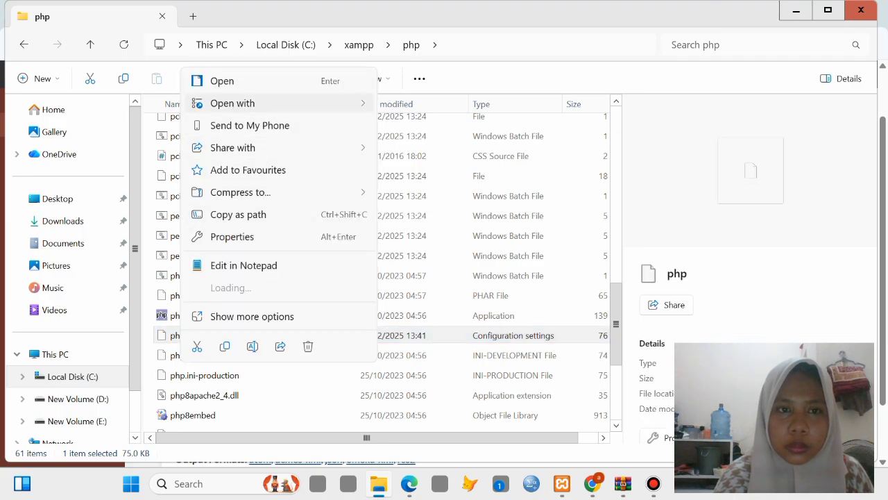
{"action": "mouse_move", "coordinate": [233, 104]}
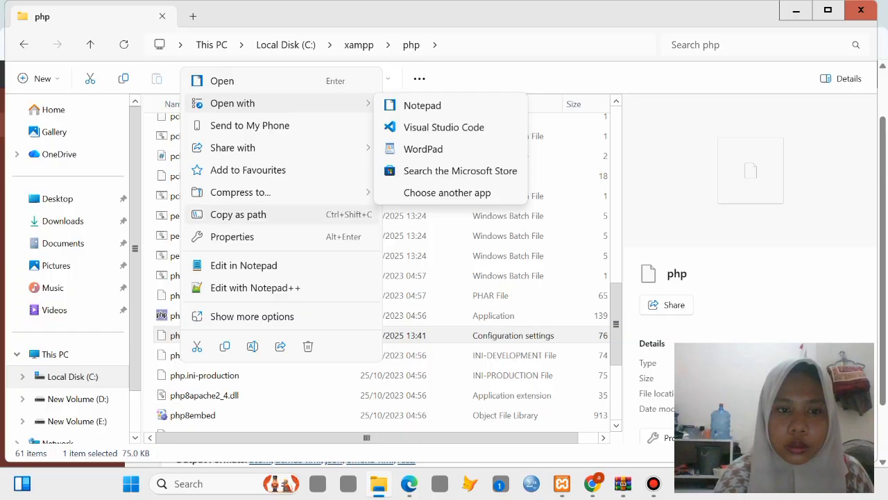
- Open php.ini in Notepad++ and search for 'max' until post_max_size (40M) is reached
{"action": "left_click", "coordinate": [255, 288]}
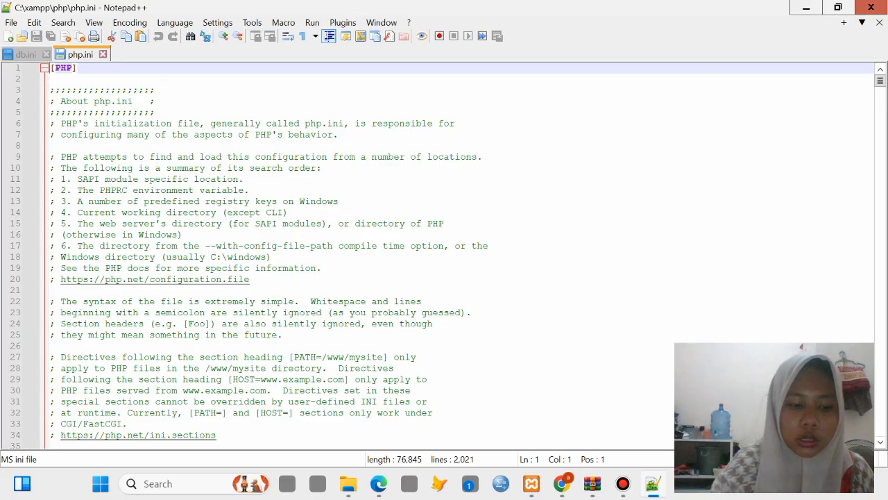
{"action": "key", "text": "ctrl+f"}
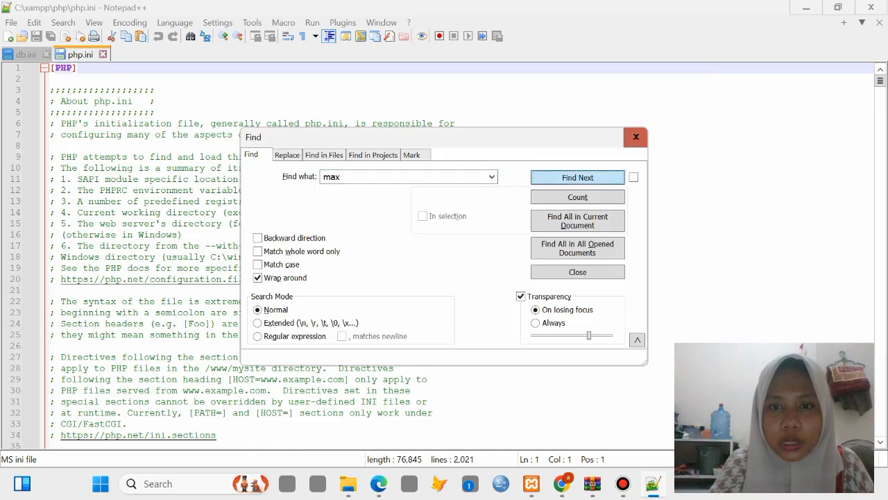
{"action": "left_click", "coordinate": [578, 177]}
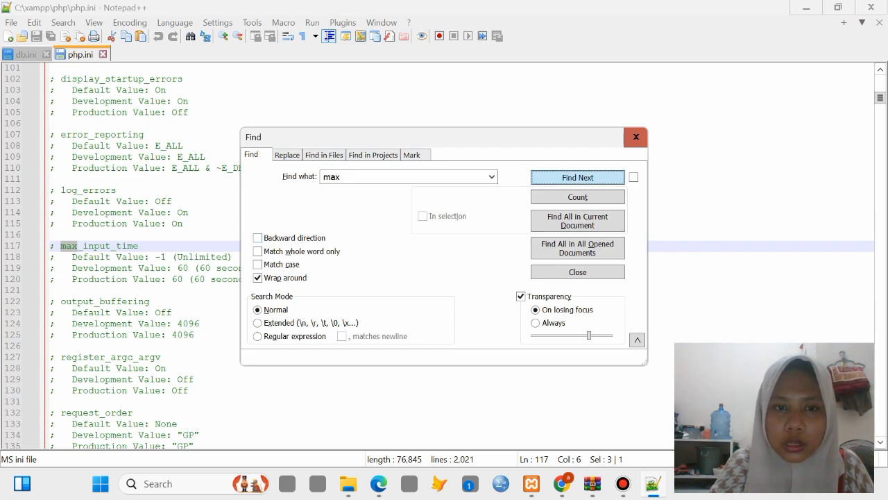
{"action": "left_click", "coordinate": [577, 177]}
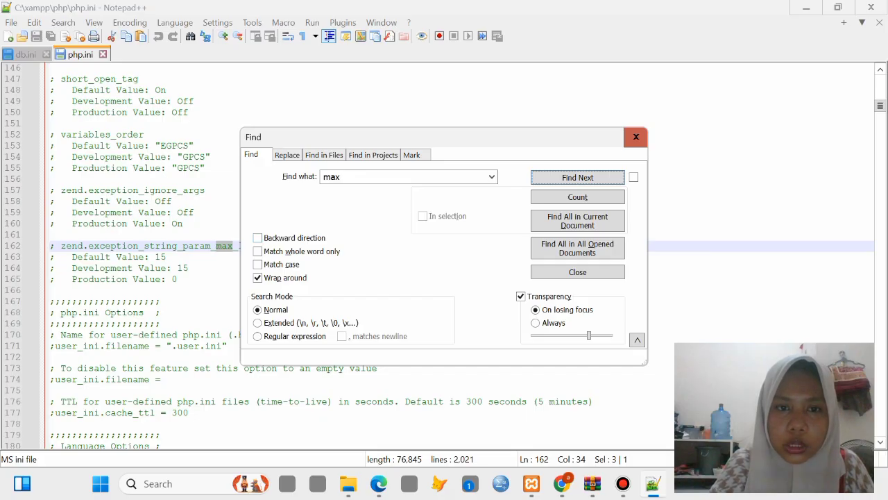
{"action": "left_click", "coordinate": [577, 177]}
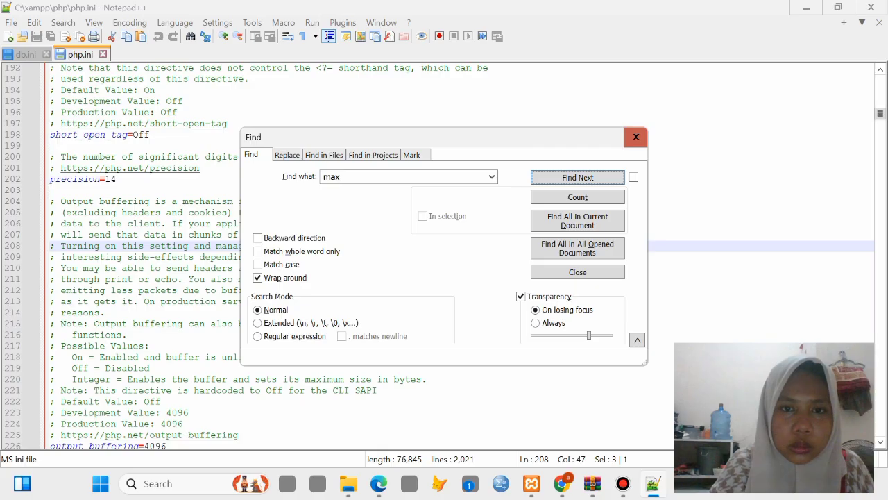
{"action": "left_click_drag", "start_coordinate": [474, 137], "coordinate": [572, 111]}
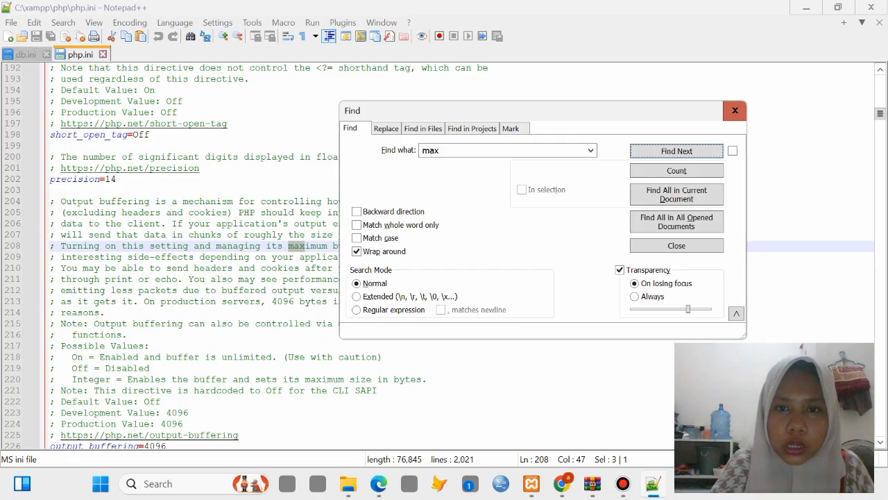
{"action": "key", "text": "Return"}
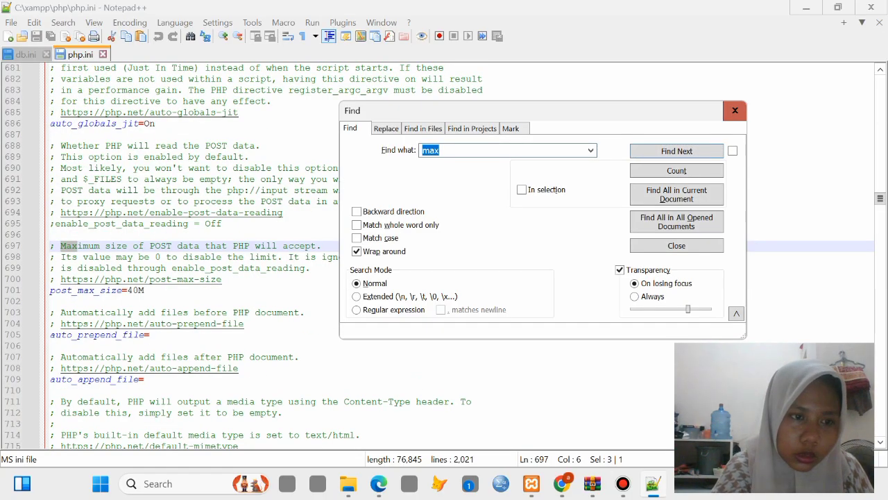
- Change post_max_size on line 701 from 40M to 65M
{"action": "left_click", "coordinate": [140, 290]}
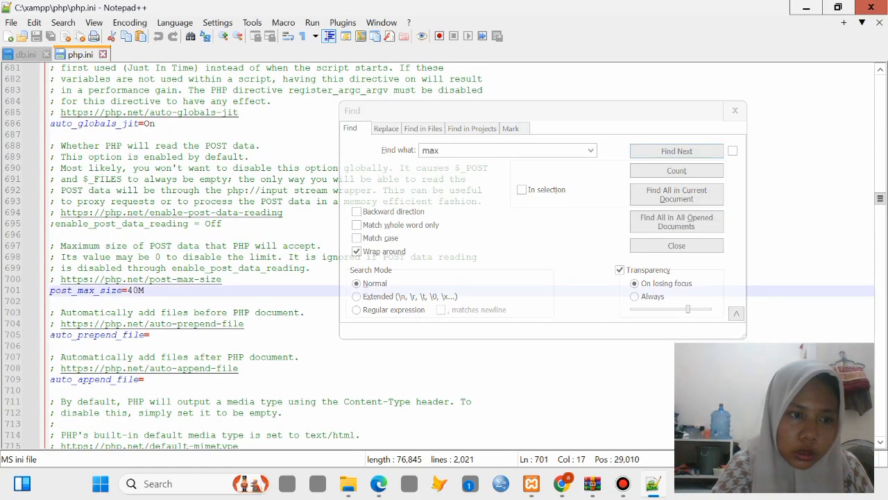
{"action": "key", "text": "BackSpace"}
{"action": "key", "text": "BackSpace"}
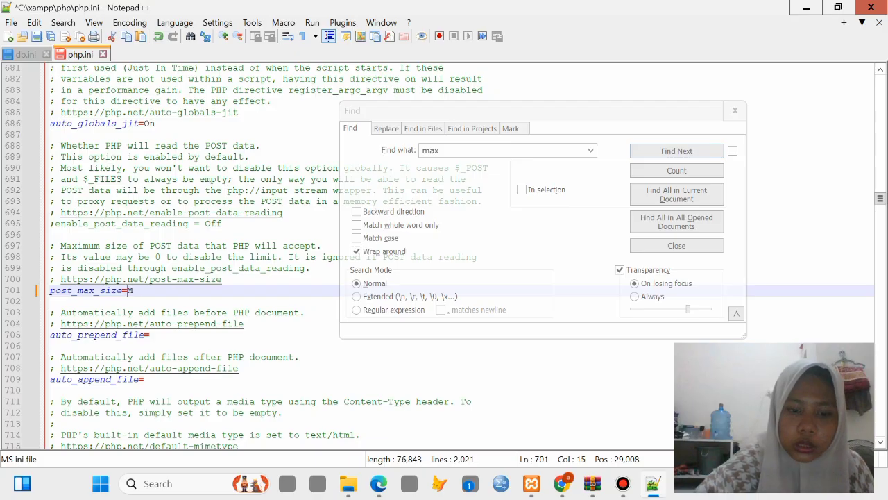
{"action": "type", "text": "65"}
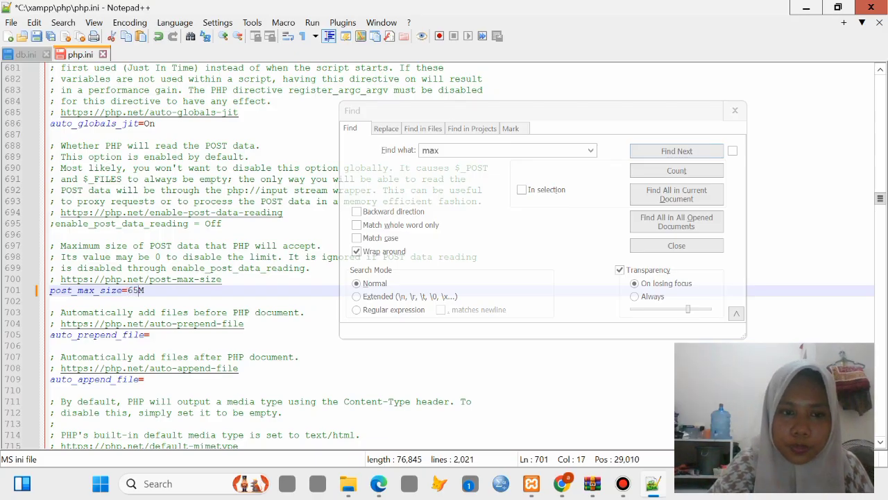
{"action": "key", "text": "Down"}
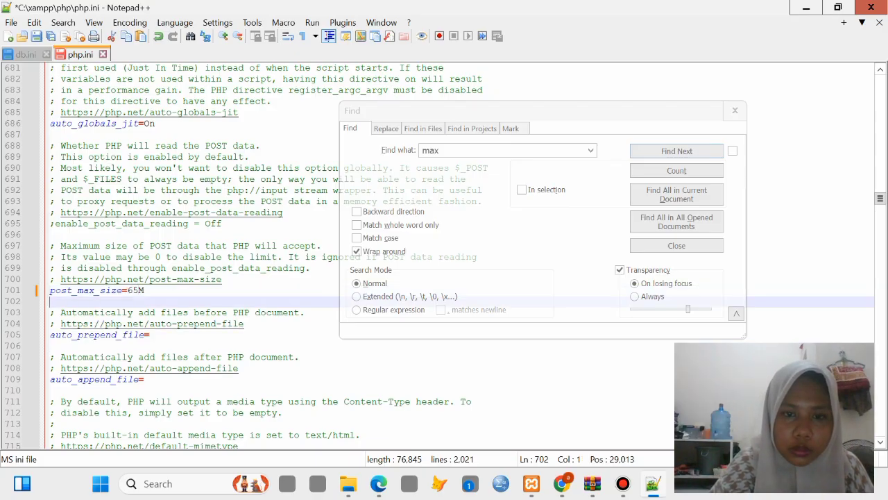
- Set upload_max_filesize on line 853 to 65M and save php.ini
{"action": "left_click", "coordinate": [677, 150]}
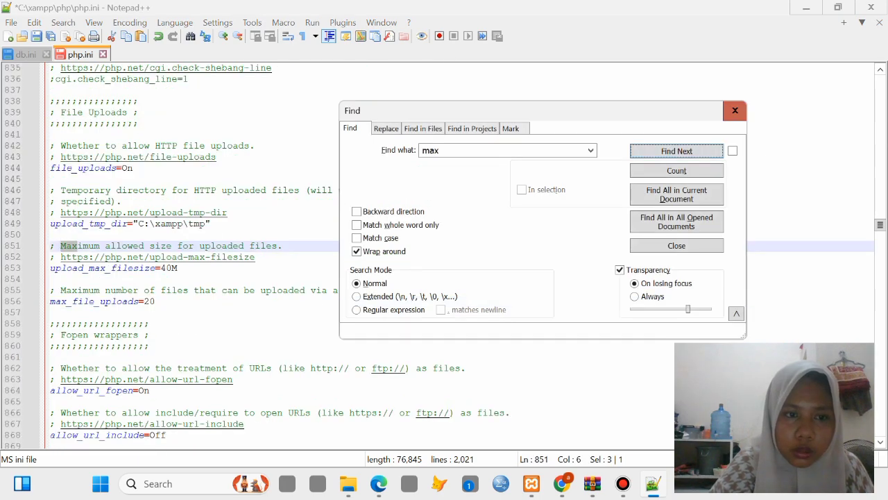
{"action": "left_click", "coordinate": [172, 268]}
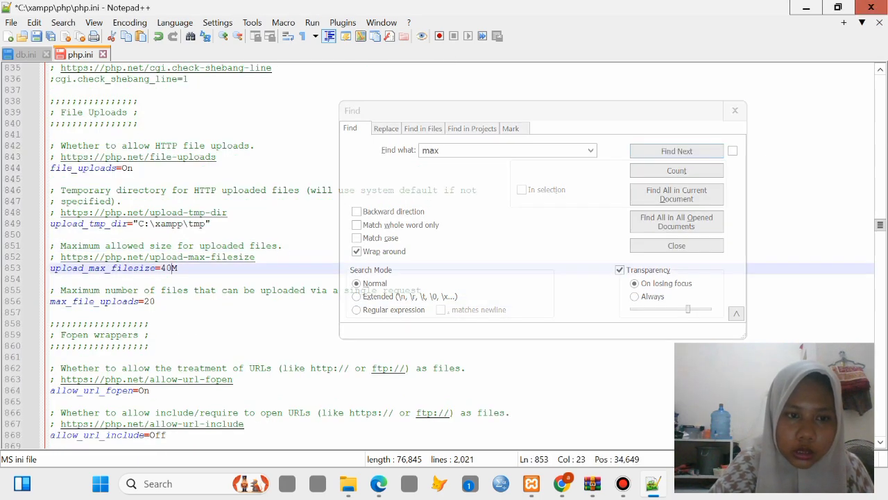
{"action": "key", "text": "BackSpace"}
{"action": "key", "text": "BackSpace"}
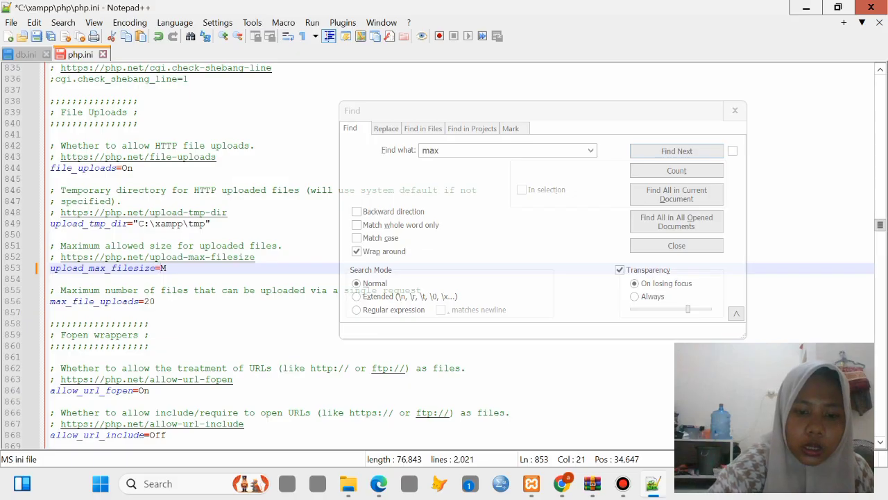
{"action": "type", "text": "65"}
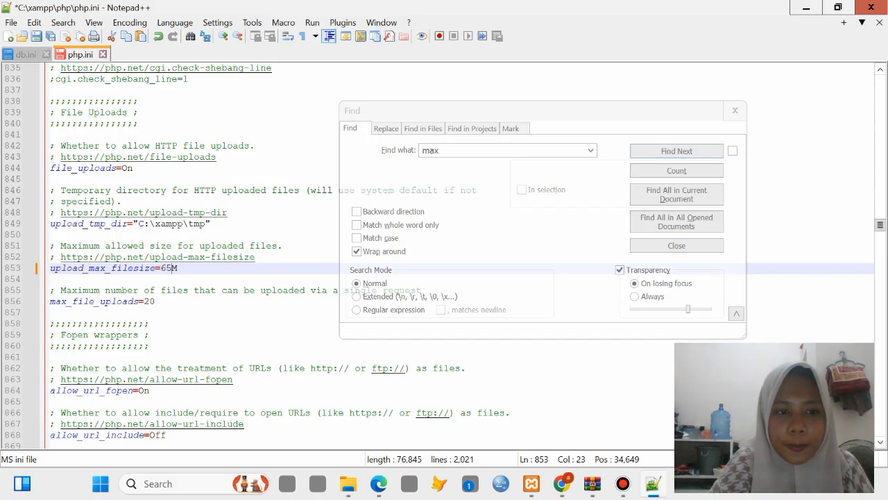
{"action": "scroll", "coordinate": [333, 257], "scroll_direction": "down", "scroll_amount": 3}
{"action": "scroll", "coordinate": [333, 257], "scroll_direction": "up", "scroll_amount": 2}
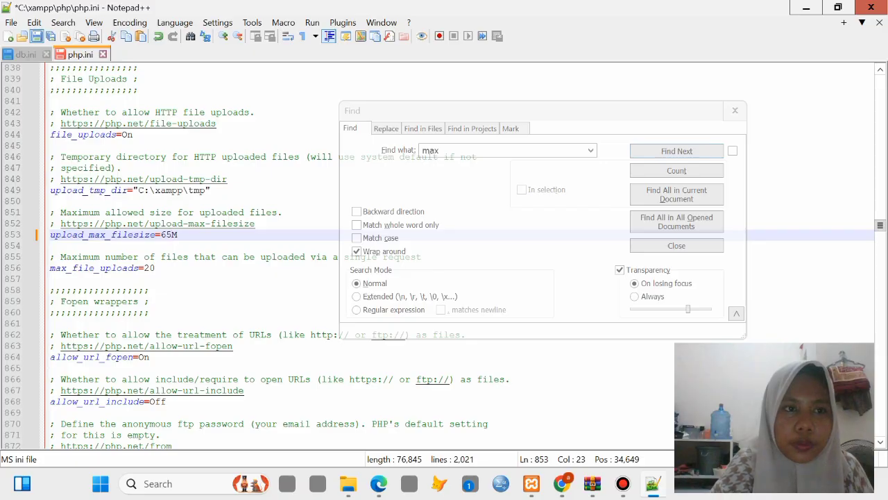
{"action": "key", "text": "ctrl+s"}
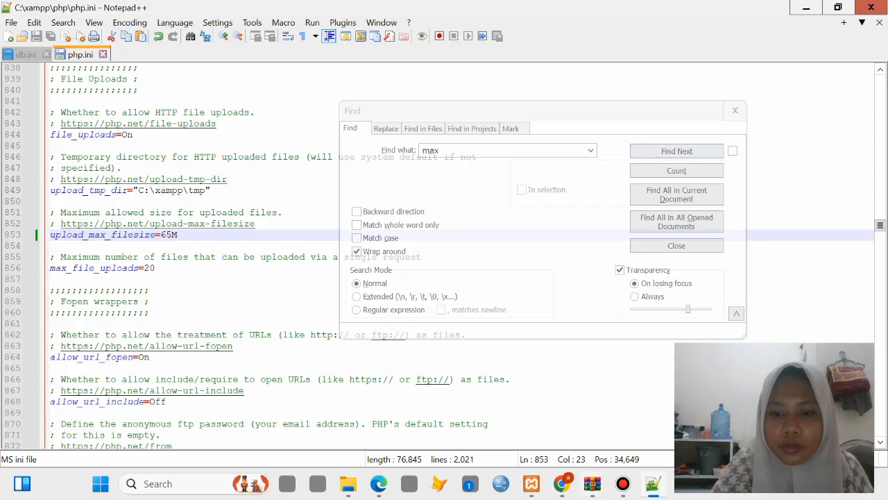
- Stop and restart Apache and MySQL in XAMPP Control Panel, then minimize it
{"action": "mouse_move", "coordinate": [532, 484]}
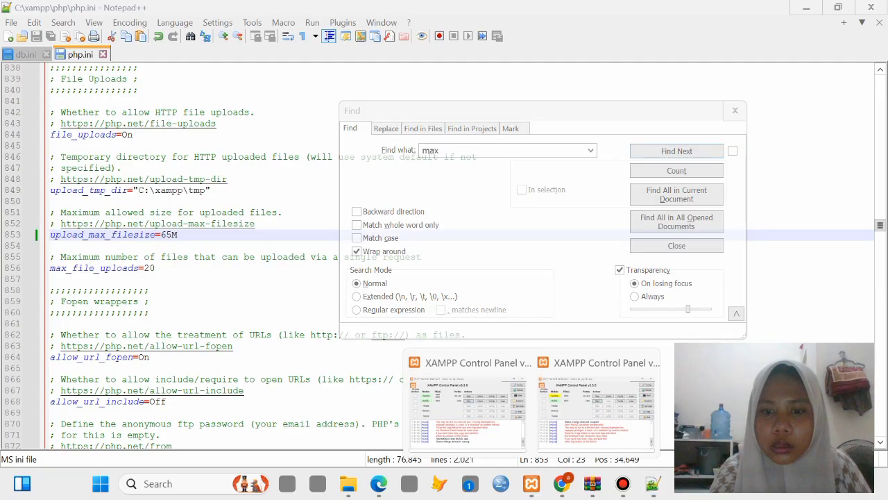
{"action": "left_click", "coordinate": [595, 410]}
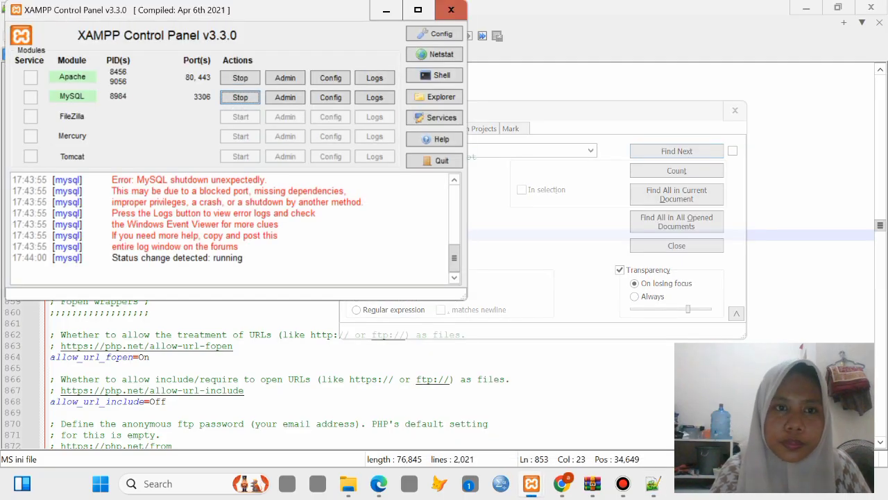
{"action": "left_click", "coordinate": [240, 77]}
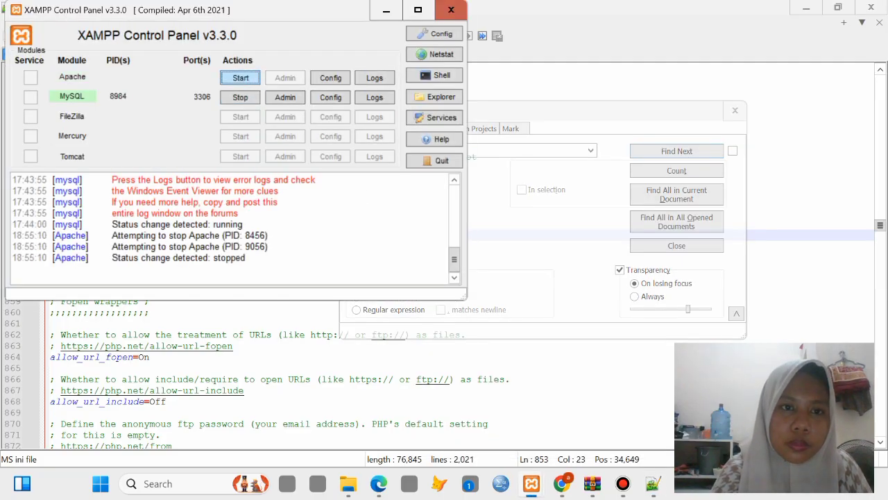
{"action": "left_click", "coordinate": [240, 97]}
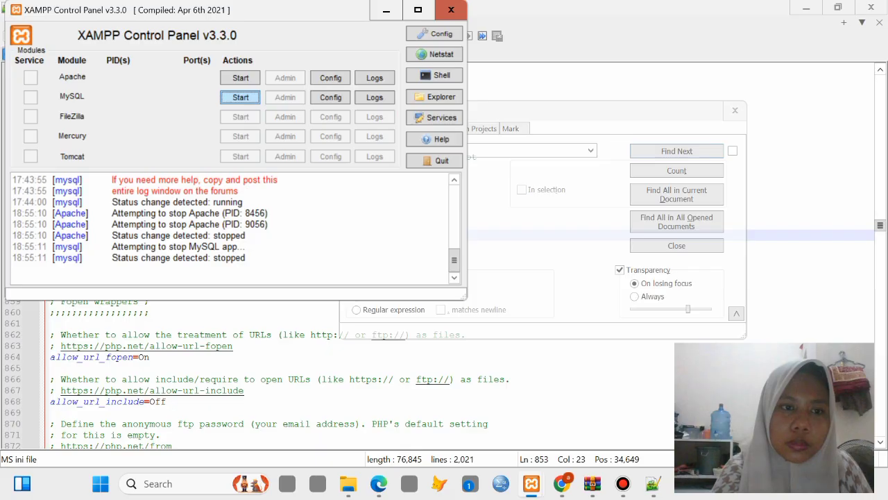
{"action": "left_click", "coordinate": [240, 78]}
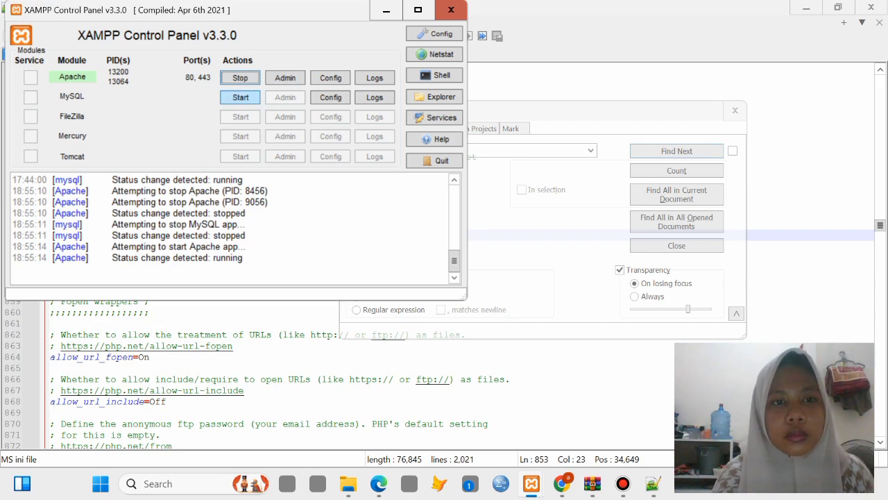
{"action": "left_click", "coordinate": [240, 97]}
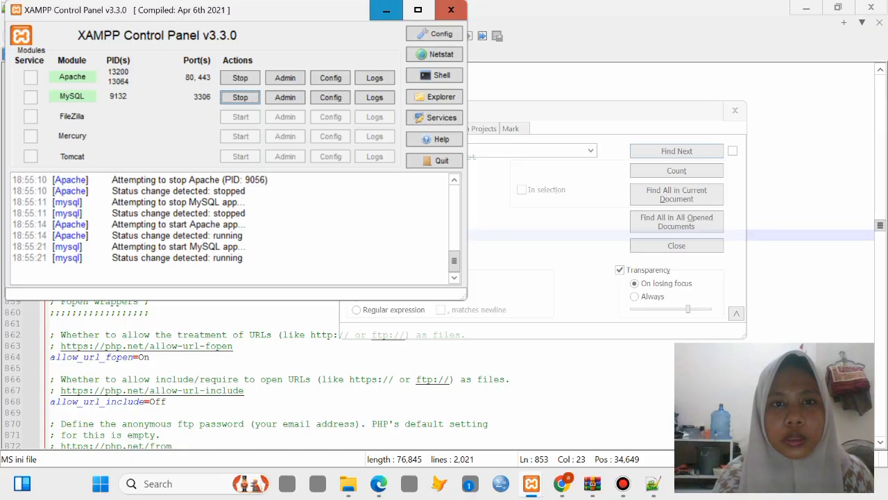
{"action": "left_click", "coordinate": [386, 10]}
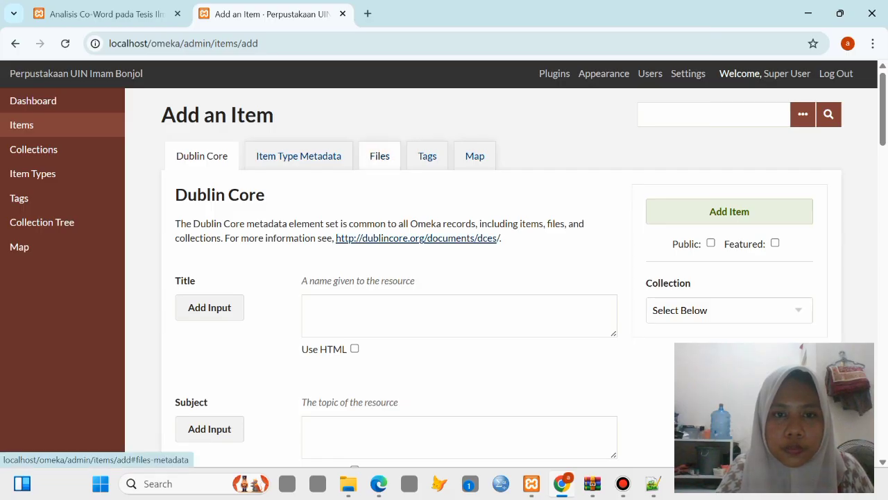
- Attach the Video Profil UPT MP4 from File Item Digital > Video in the Files tab
{"action": "left_click", "coordinate": [379, 155]}
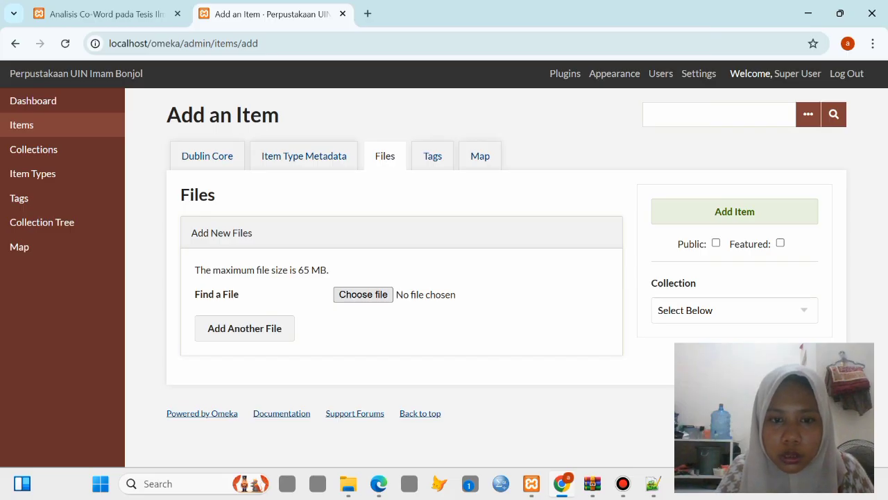
{"action": "left_click", "coordinate": [370, 295]}
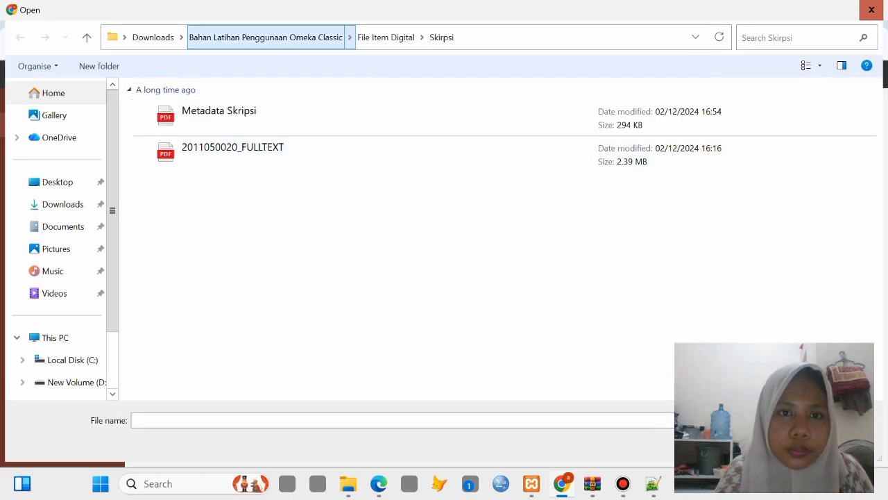
{"action": "left_click", "coordinate": [266, 38]}
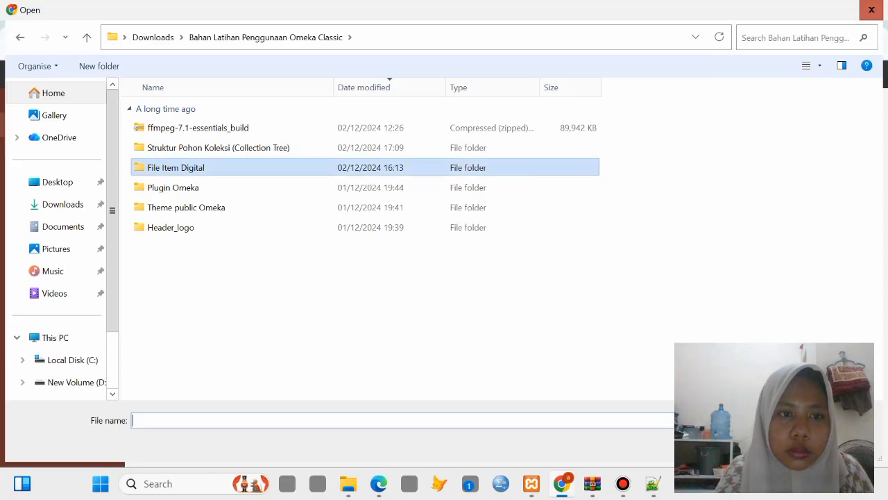
{"action": "double_click", "coordinate": [175, 167]}
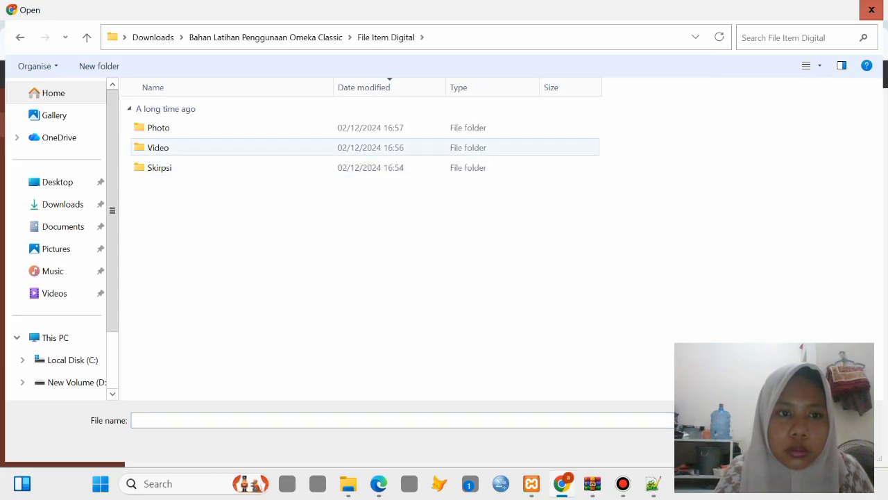
{"action": "double_click", "coordinate": [176, 147]}
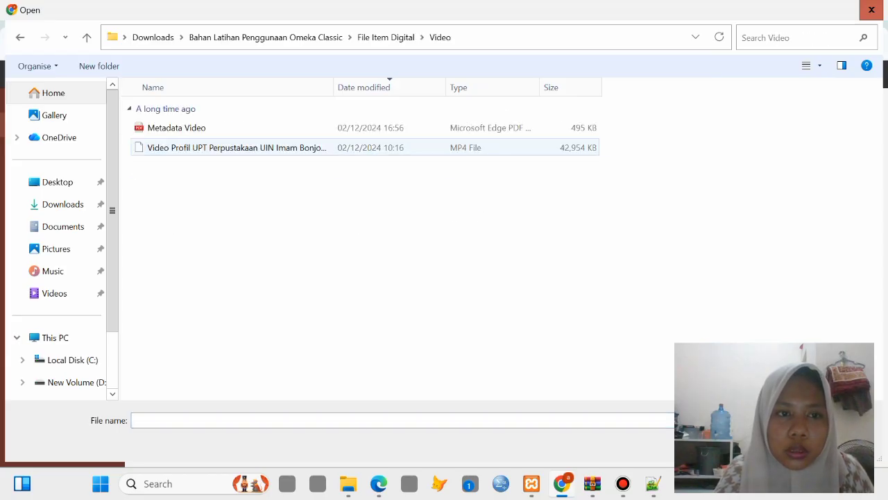
{"action": "left_click", "coordinate": [175, 148]}
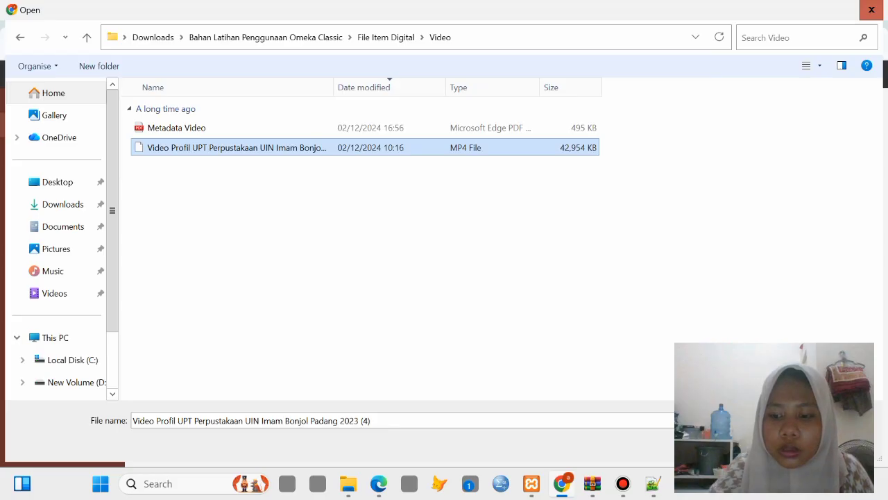
{"action": "key", "text": "Return"}
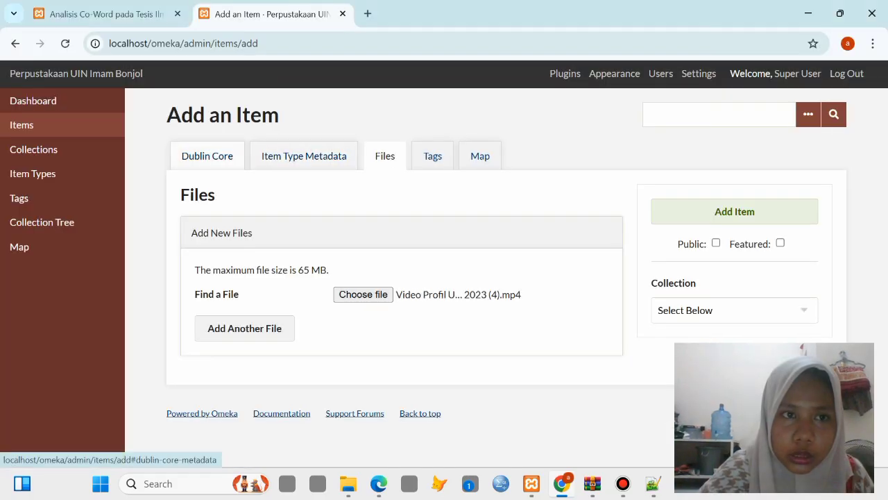
- Return to the Dublin Core fields and bring the C:\xampp\php File Explorer window forward
{"action": "left_click", "coordinate": [207, 155]}
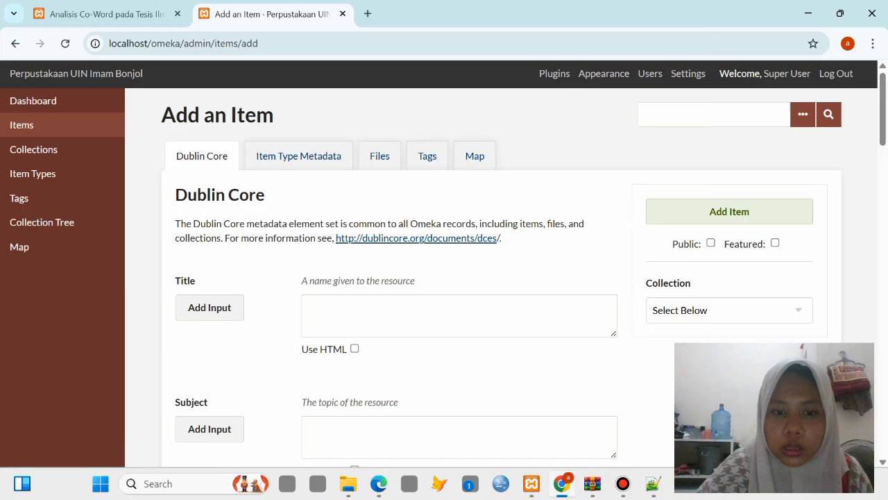
{"action": "mouse_move", "coordinate": [349, 484]}
{"action": "left_click", "coordinate": [349, 426]}
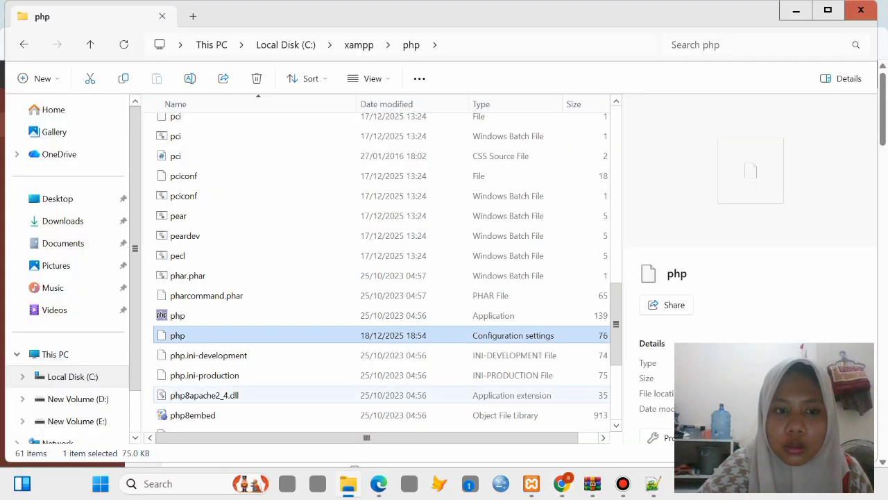
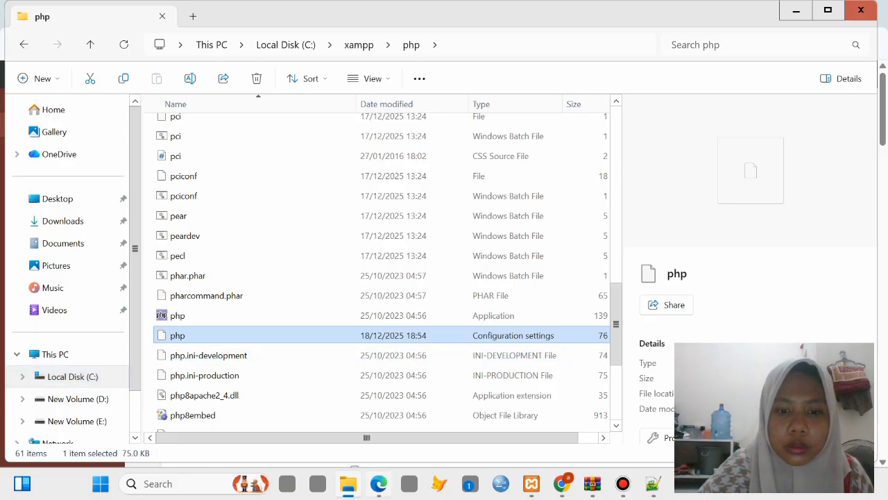
- Finish reading Metadata Skripsi.pdf, close its tab, and show Local Disk (C:) in File Explorer
{"action": "left_click", "coordinate": [380, 417]}
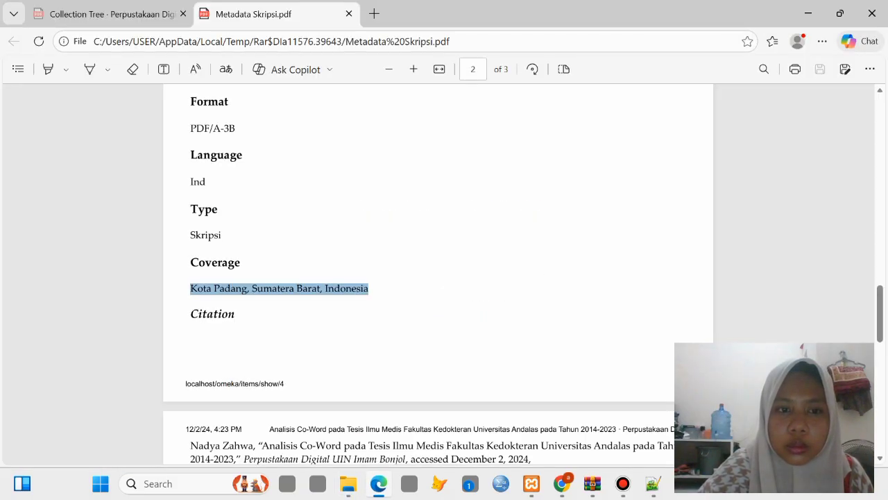
{"action": "scroll", "coordinate": [437, 277], "scroll_direction": "up", "scroll_amount": 6}
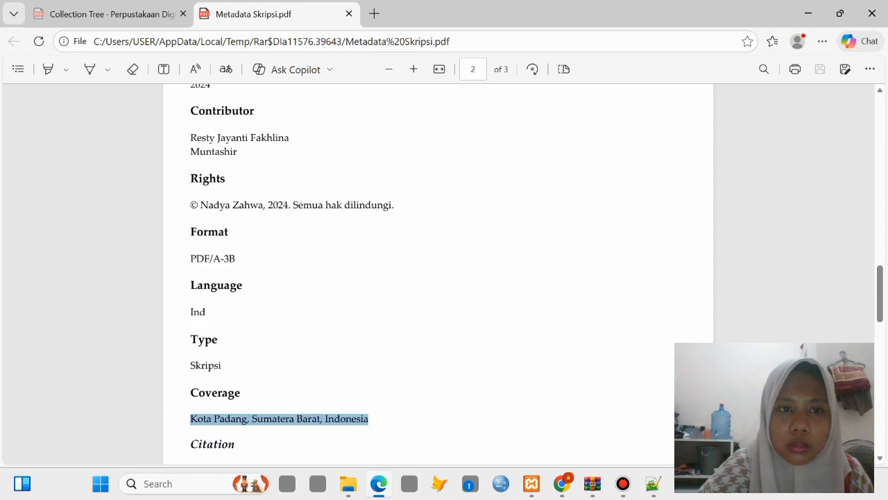
{"action": "scroll", "coordinate": [438, 277], "scroll_direction": "up", "scroll_amount": 6}
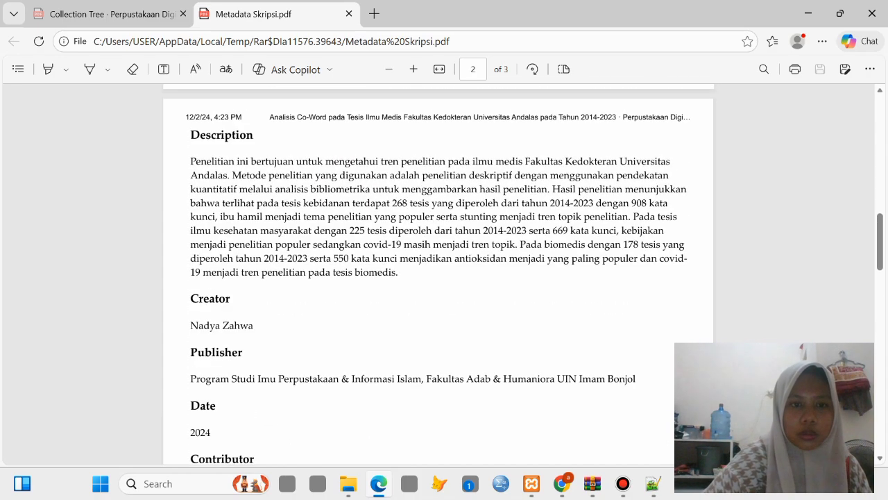
{"action": "scroll", "coordinate": [437, 277], "scroll_direction": "up", "scroll_amount": 1}
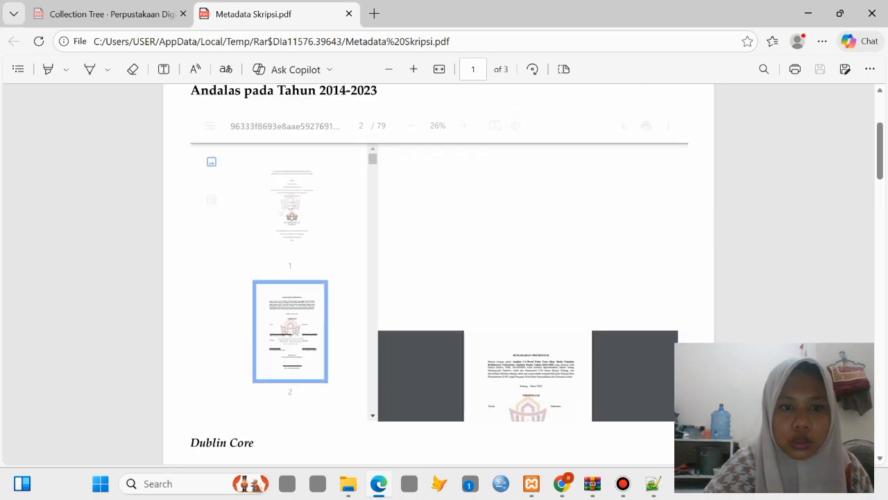
{"action": "scroll", "coordinate": [437, 277], "scroll_direction": "down", "scroll_amount": 5}
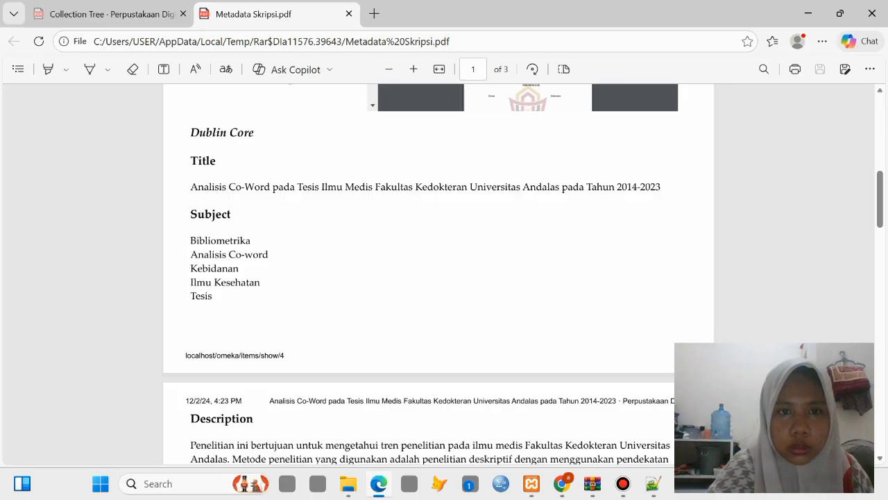
{"action": "left_click", "coordinate": [350, 14]}
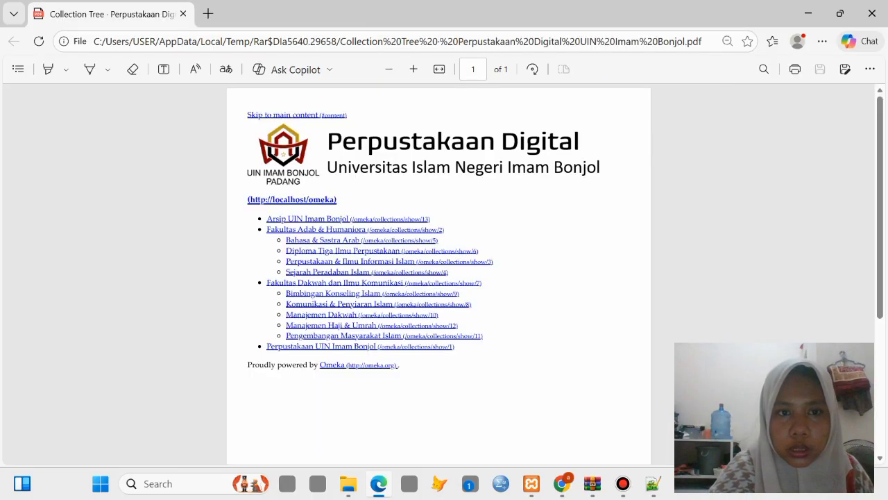
{"action": "left_click", "coordinate": [347, 484]}
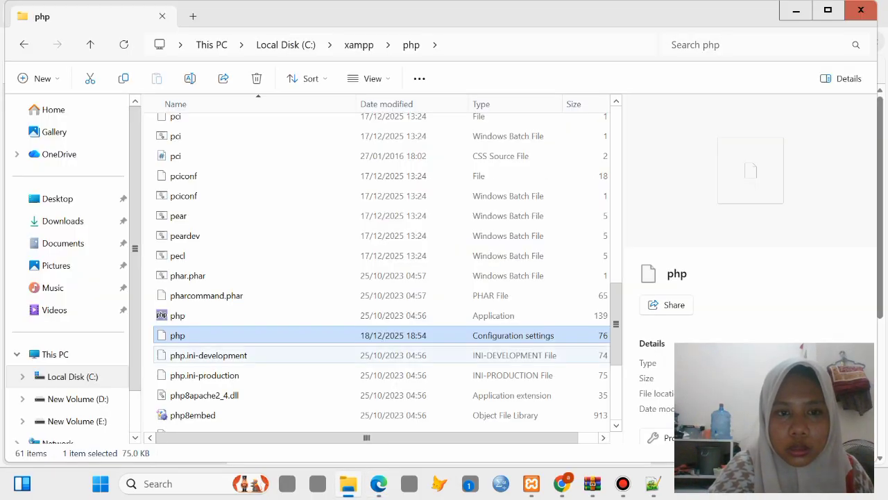
{"action": "left_click", "coordinate": [72, 377]}
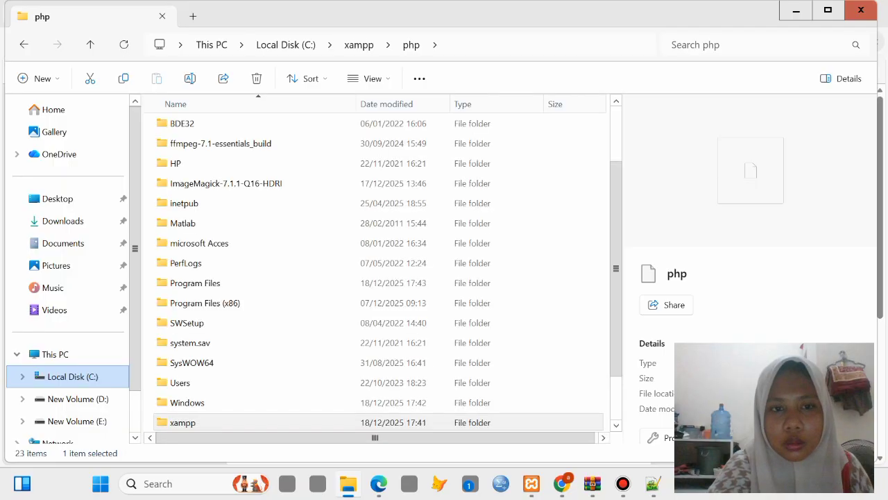
- Search the D: drive for 'bahan la' and open the Omeka training materials archive in WinRAR
{"action": "left_click", "coordinate": [78, 399]}
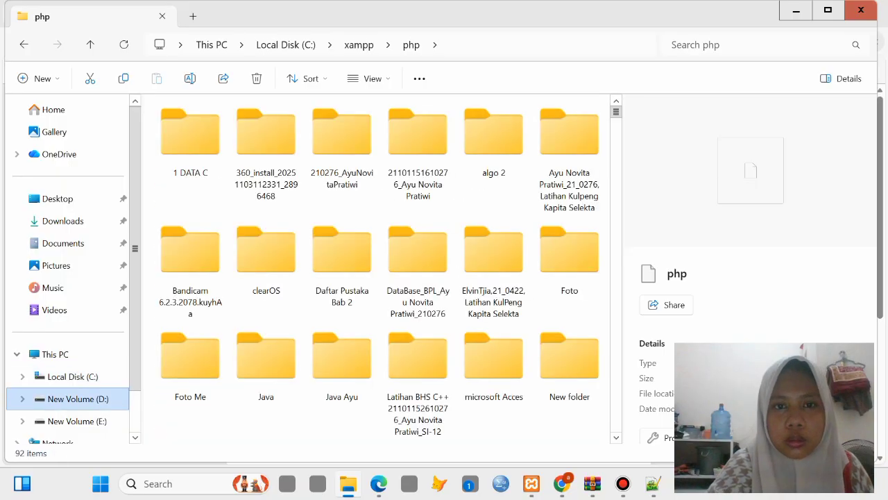
{"action": "left_click", "coordinate": [730, 45]}
{"action": "type", "text": "baha"}
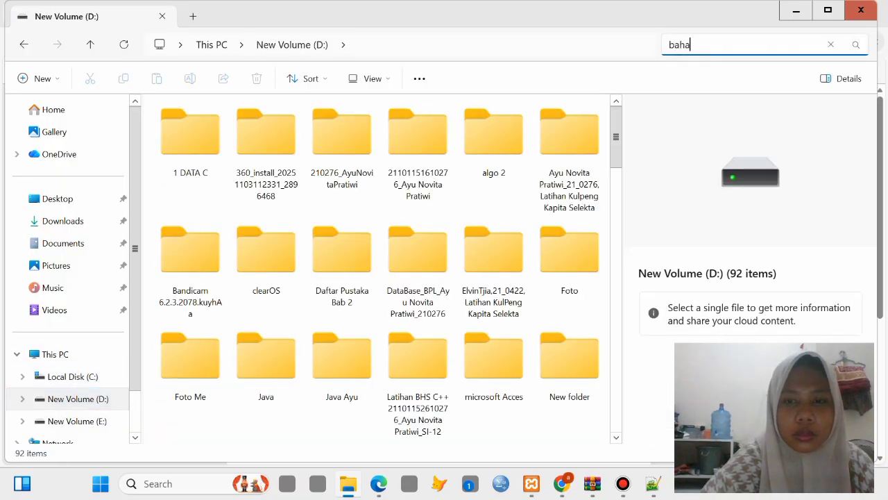
{"action": "type", "text": "n la"}
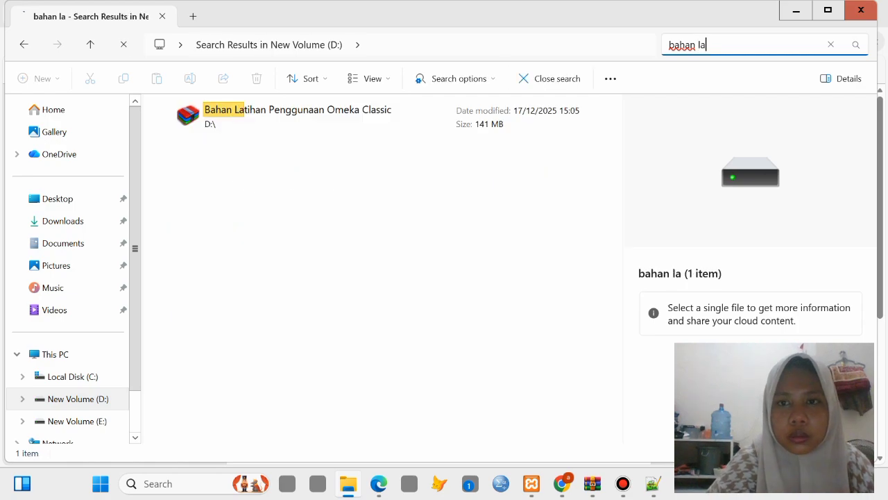
{"action": "left_click", "coordinate": [375, 116]}
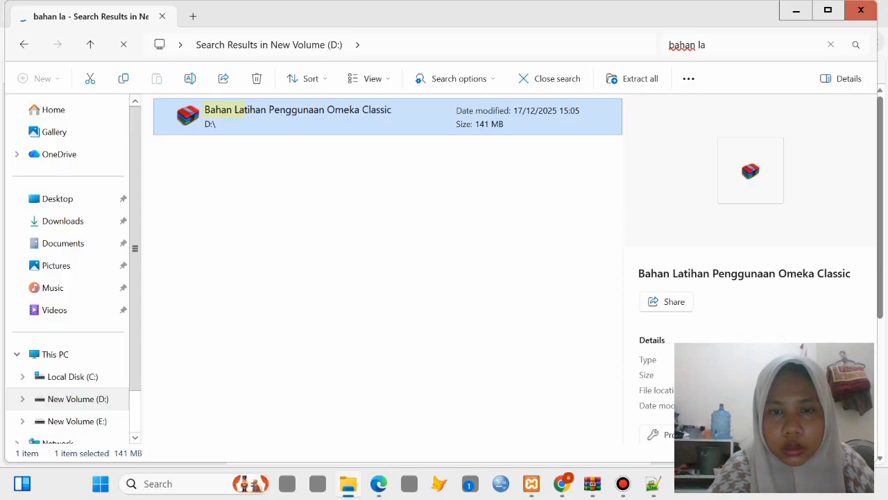
{"action": "double_click", "coordinate": [375, 117]}
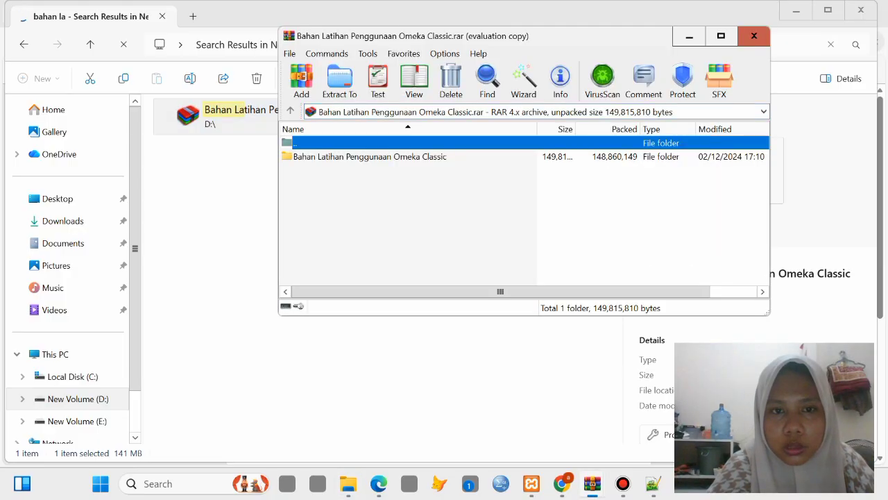
- Browse to File Item Digital > Video in the archive and open Metadata Video.pdf
{"action": "double_click", "coordinate": [370, 156]}
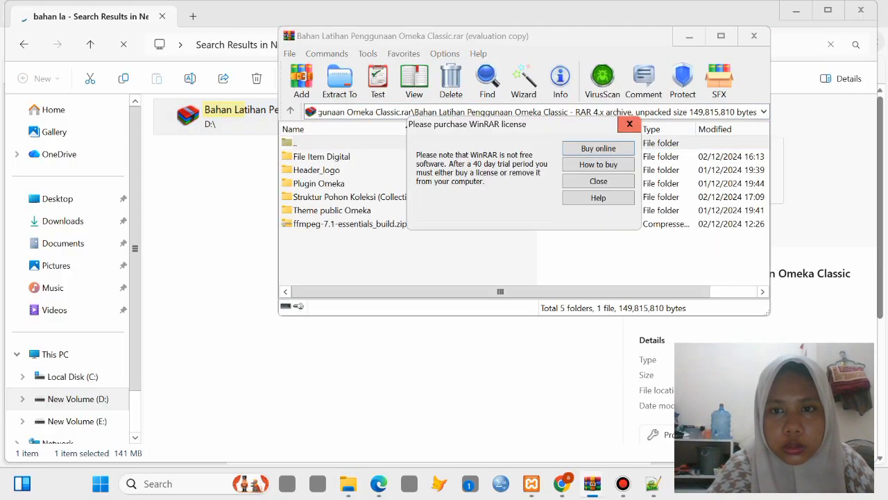
{"action": "left_click", "coordinate": [633, 124]}
{"action": "double_click", "coordinate": [322, 157]}
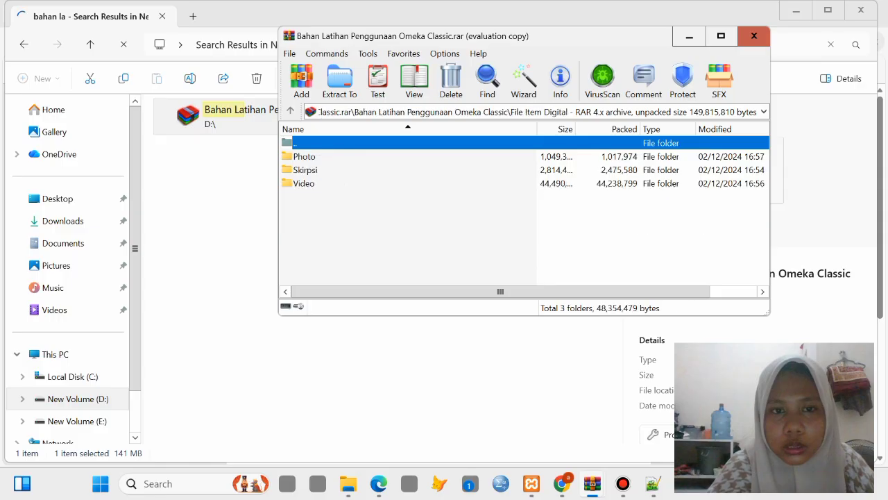
{"action": "left_click", "coordinate": [305, 170]}
{"action": "key", "text": "Return"}
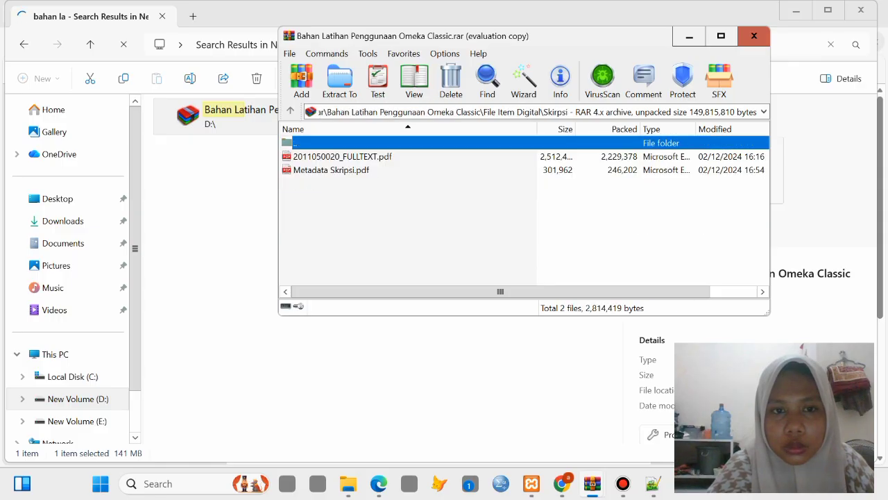
{"action": "left_click", "coordinate": [291, 111]}
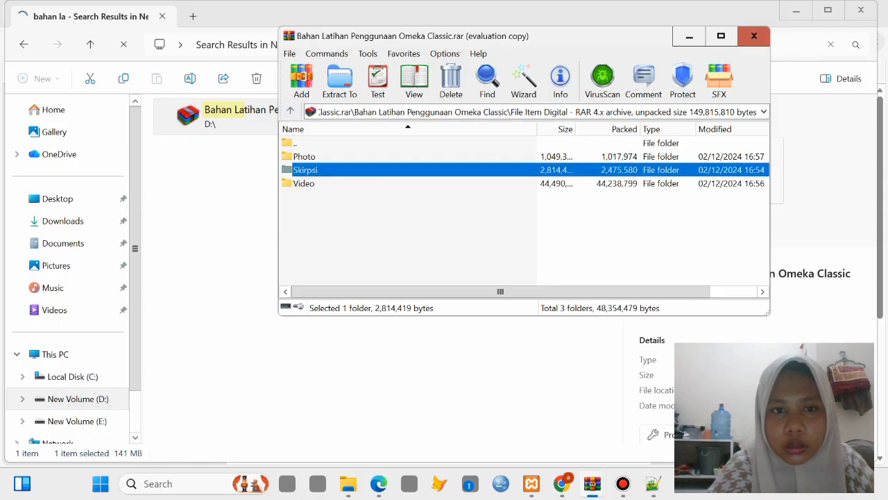
{"action": "double_click", "coordinate": [304, 184]}
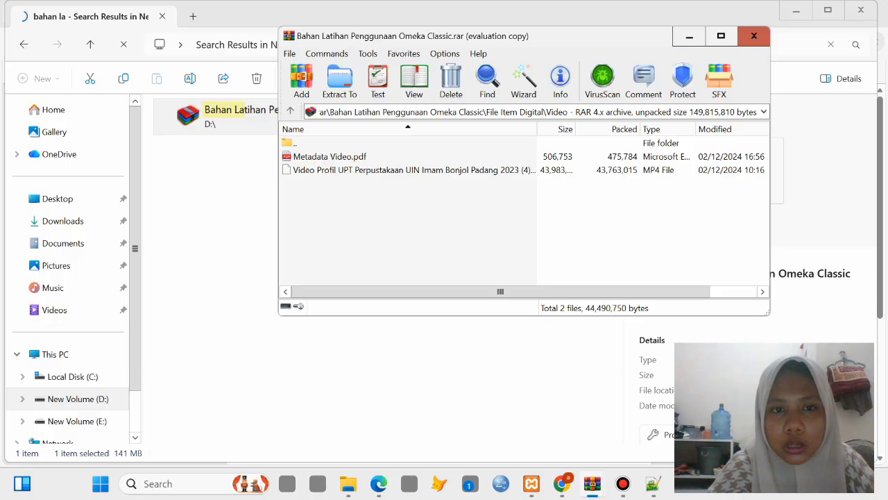
{"action": "left_click", "coordinate": [329, 157]}
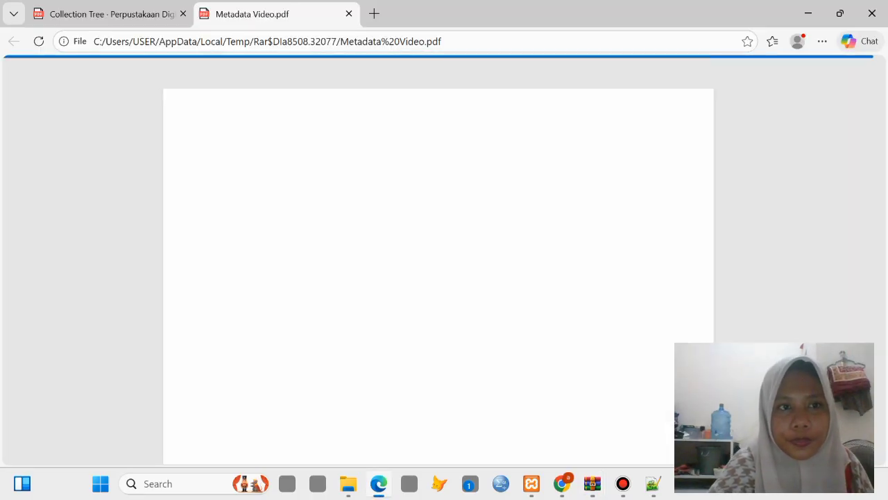
- Copy the title 'Profil UPT Perpustakaan UIN Imam Bonjol Padang 2023' from the PDF into Omeka's Title field
{"action": "scroll", "coordinate": [439, 274], "scroll_direction": "down", "scroll_amount": 2}
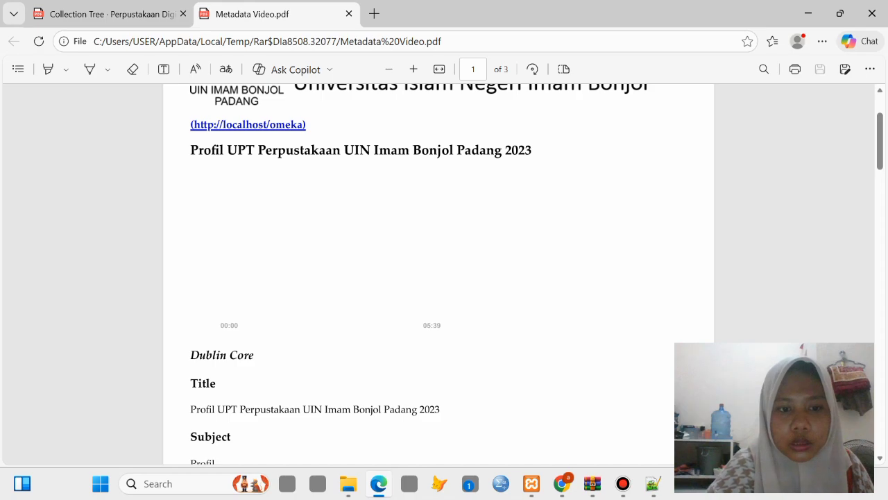
{"action": "scroll", "coordinate": [439, 275], "scroll_direction": "down", "scroll_amount": 4}
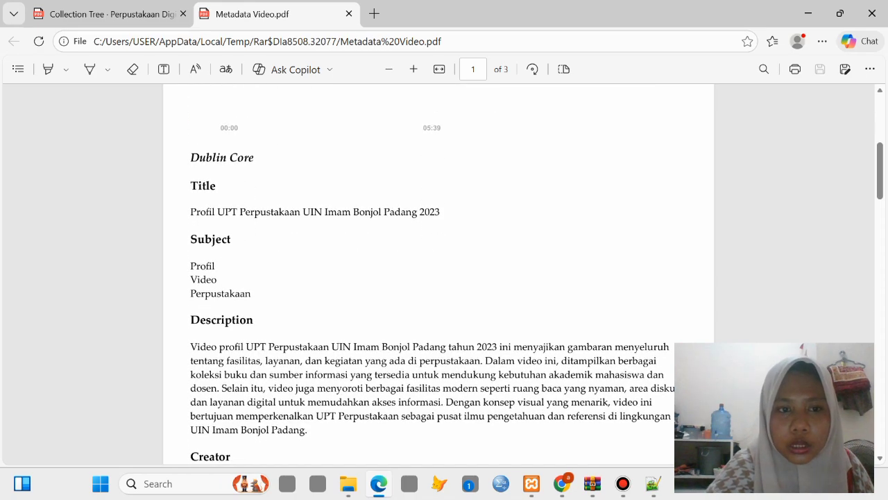
{"action": "left_click_drag", "start_coordinate": [190, 211], "coordinate": [440, 212]}
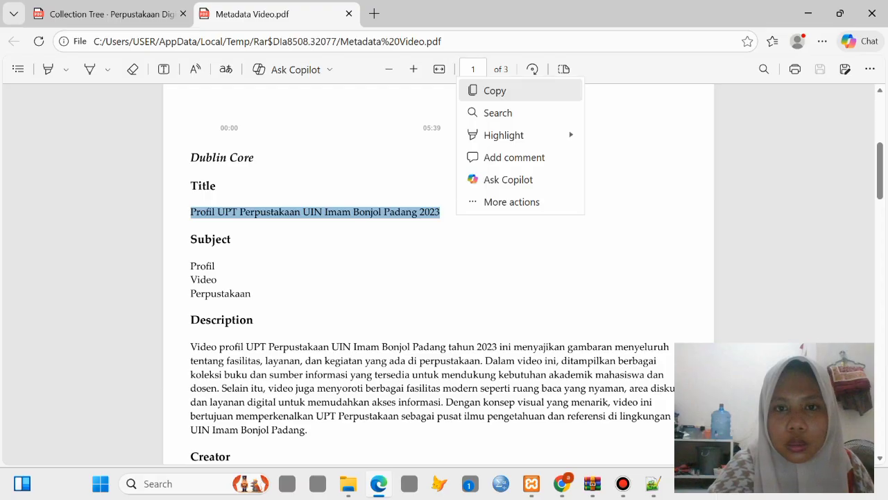
{"action": "left_click", "coordinate": [473, 90]}
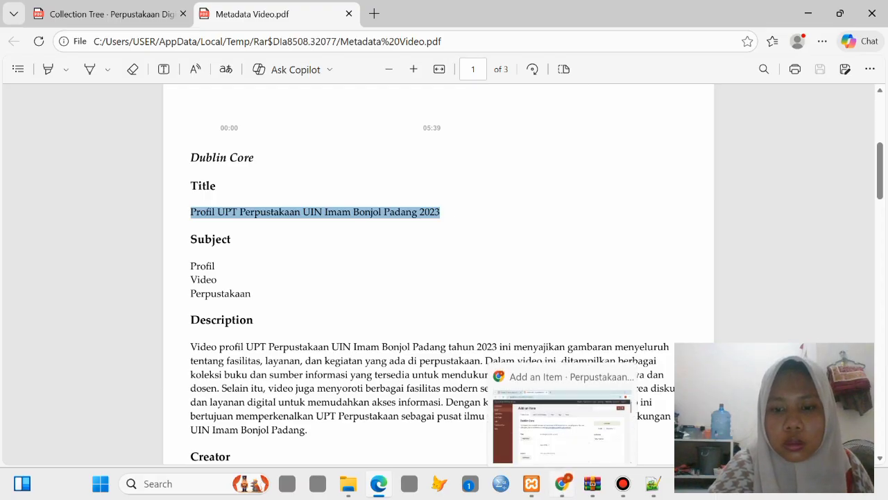
{"action": "left_click", "coordinate": [562, 484]}
{"action": "left_click", "coordinate": [459, 315]}
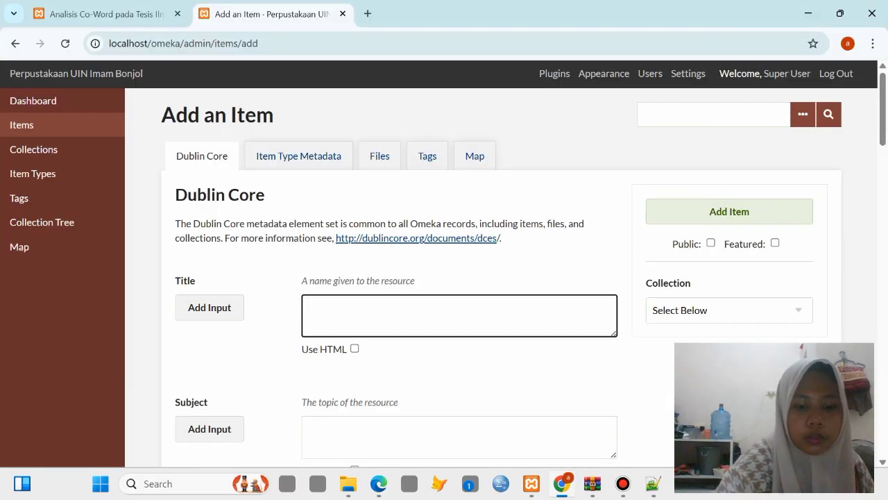
- Paste the copied video title into the item's Title field
{"action": "key", "text": "ctrl+v"}
{"action": "scroll", "coordinate": [458, 316], "scroll_direction": "down", "scroll_amount": 2}
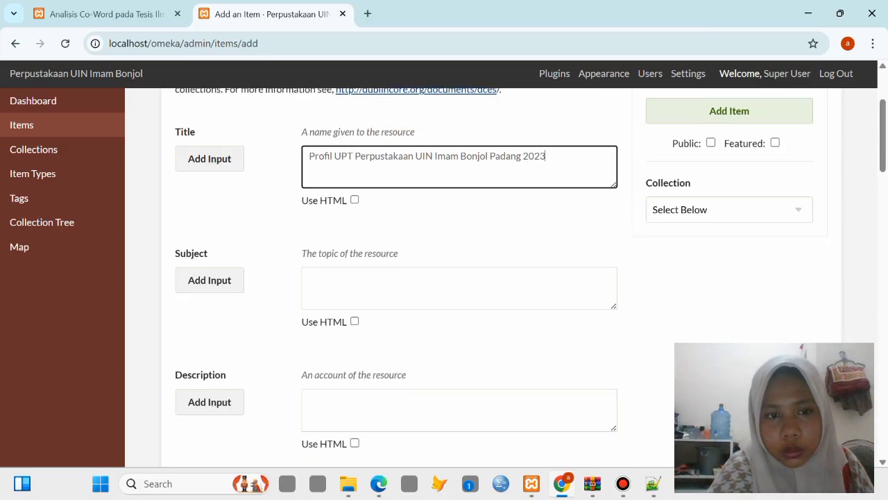
{"action": "left_click", "coordinate": [459, 288]}
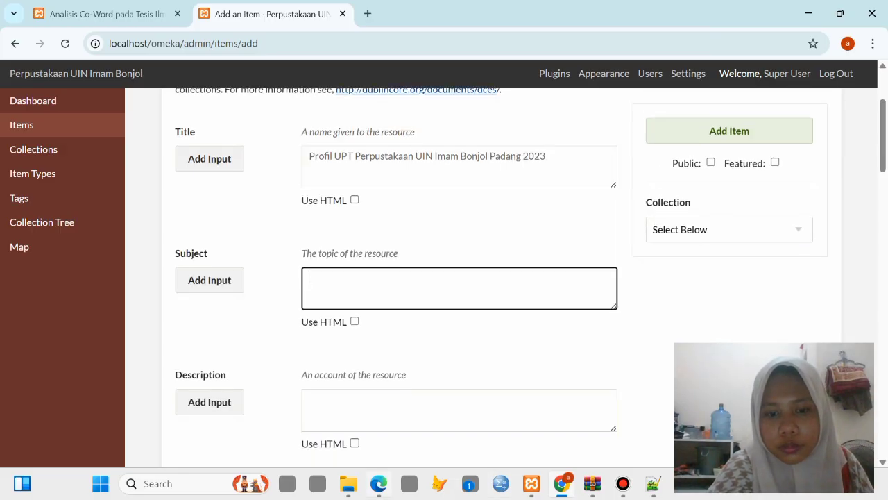
{"action": "left_click", "coordinate": [348, 484]}
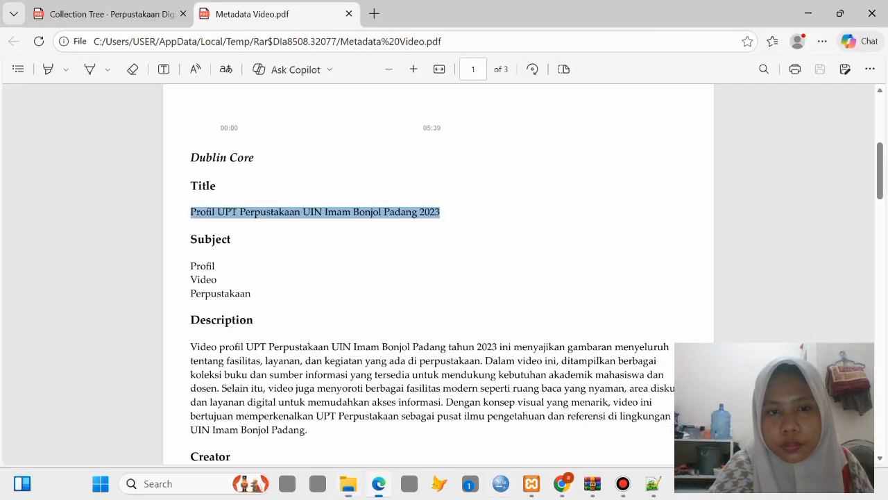
{"action": "left_click", "coordinate": [378, 484]}
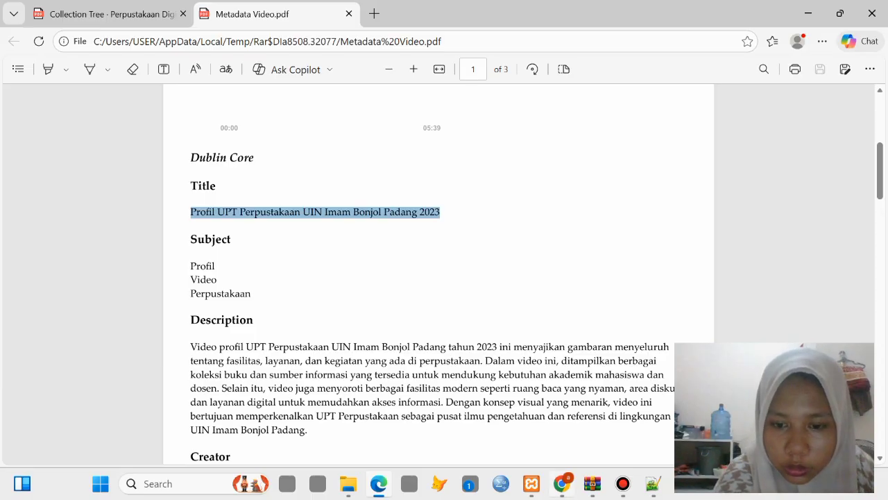
{"action": "left_click", "coordinate": [562, 484]}
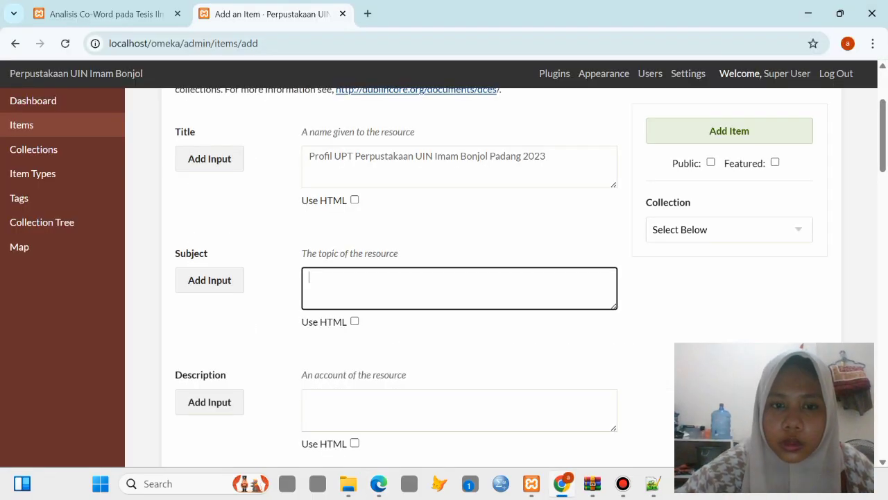
- Enter Profil and Video as the first two Subject entries
{"action": "type", "text": "P"}
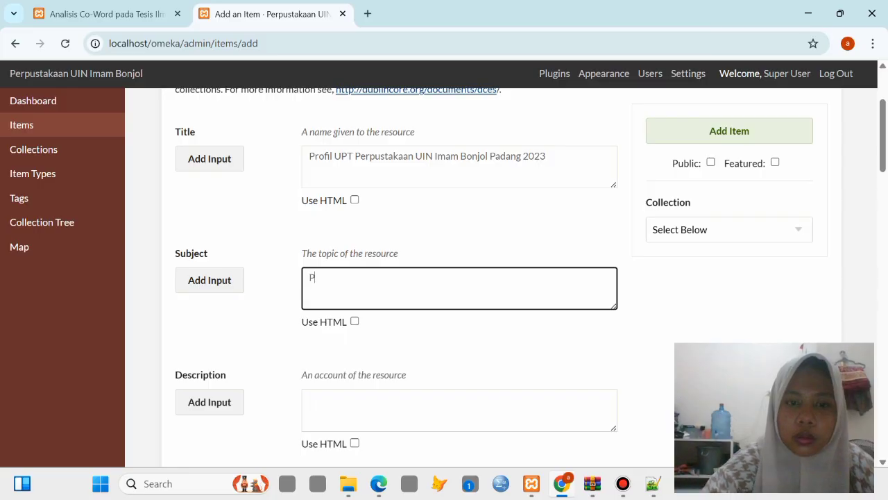
{"action": "type", "text": "rofil"}
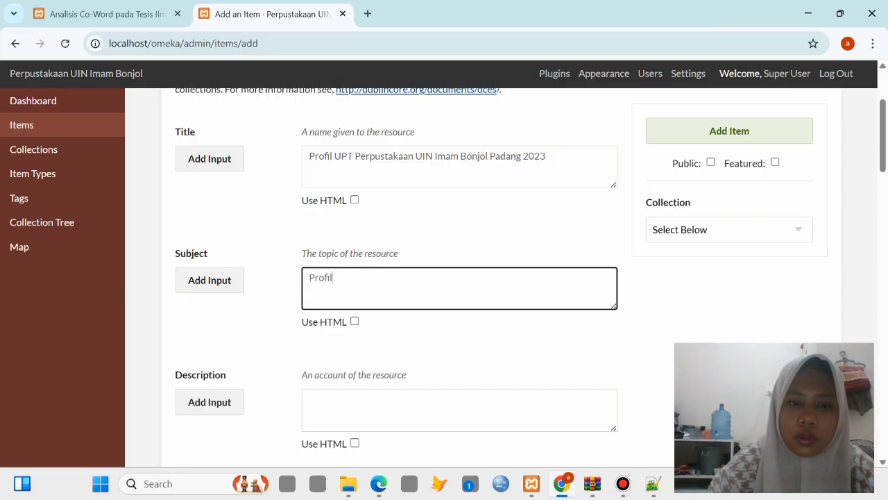
{"action": "key", "text": "alt+Tab"}
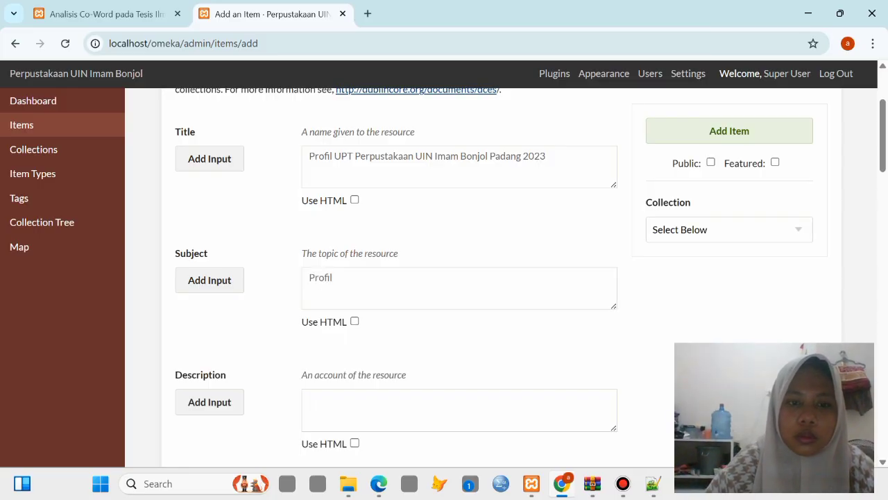
{"action": "scroll", "coordinate": [460, 278], "scroll_direction": "down", "scroll_amount": 1}
{"action": "left_click", "coordinate": [209, 196]}
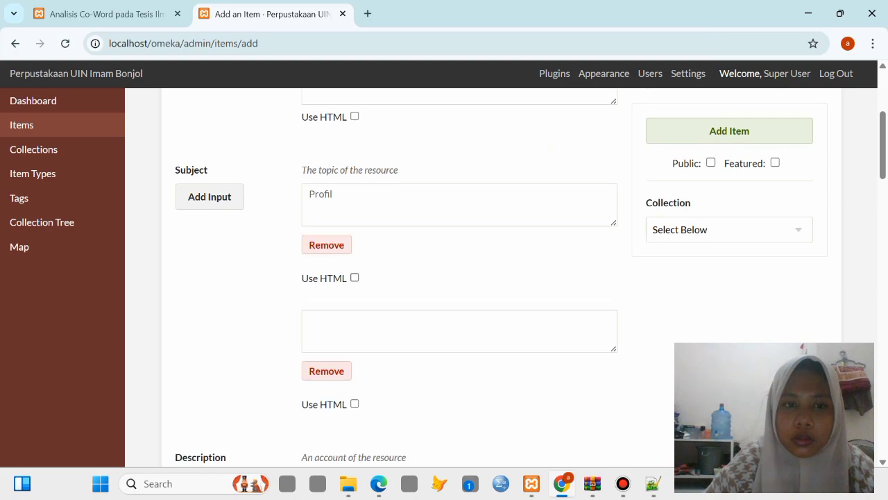
{"action": "left_click", "coordinate": [459, 331]}
{"action": "type", "text": "Vi"}
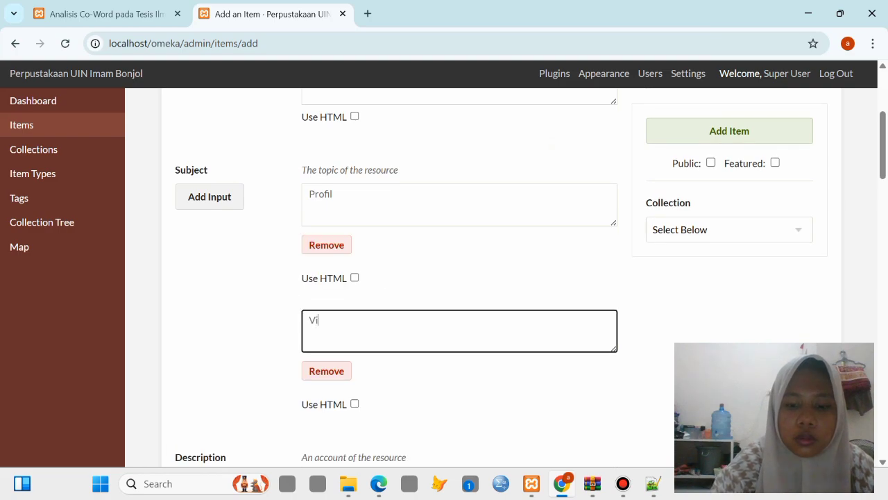
{"action": "type", "text": "dep"}
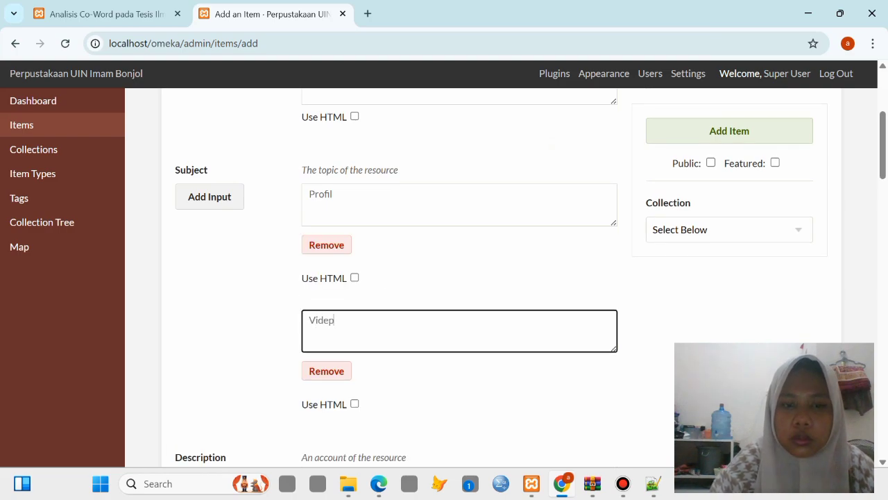
{"action": "key", "text": "BackSpace"}
{"action": "type", "text": "o"}
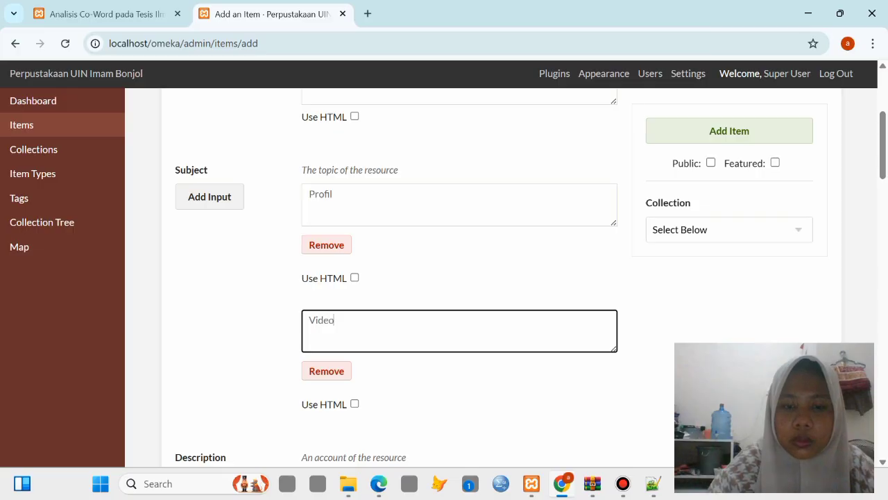
- Add a third Subject entry reading Perpustakaan
{"action": "left_click", "coordinate": [209, 197]}
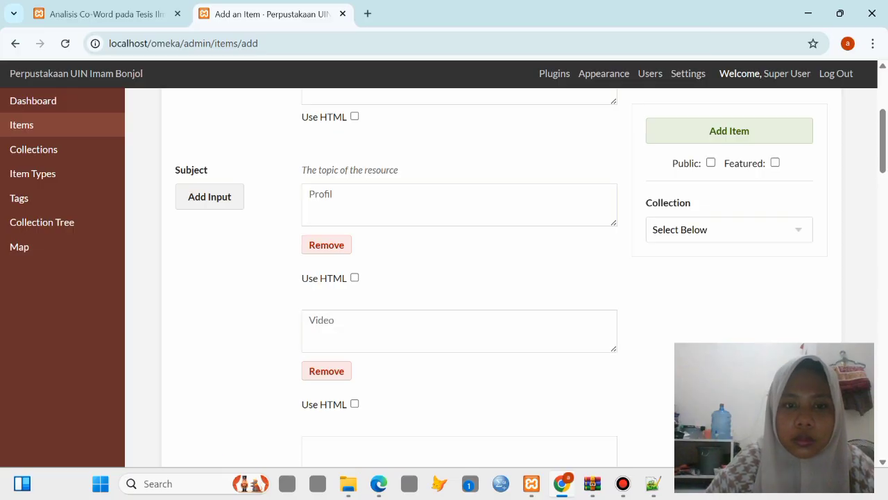
{"action": "scroll", "coordinate": [458, 277], "scroll_direction": "down", "scroll_amount": 1}
{"action": "scroll", "coordinate": [458, 278], "scroll_direction": "down", "scroll_amount": 1}
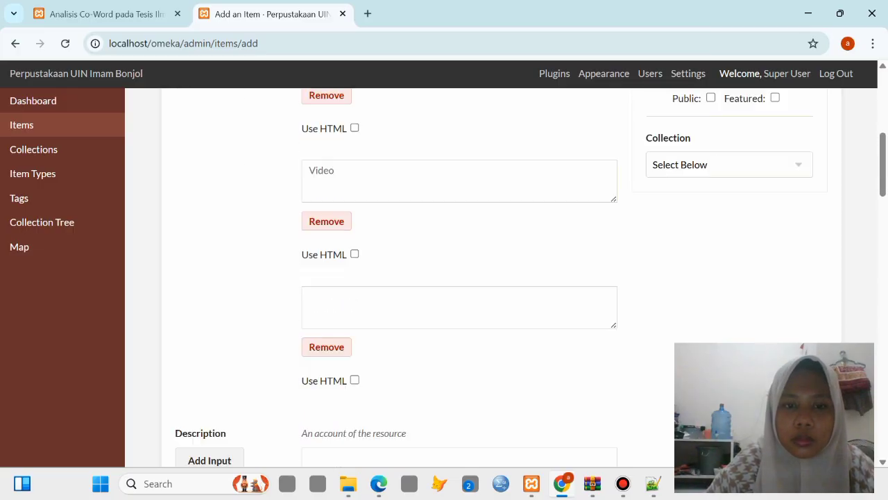
{"action": "left_click", "coordinate": [430, 295]}
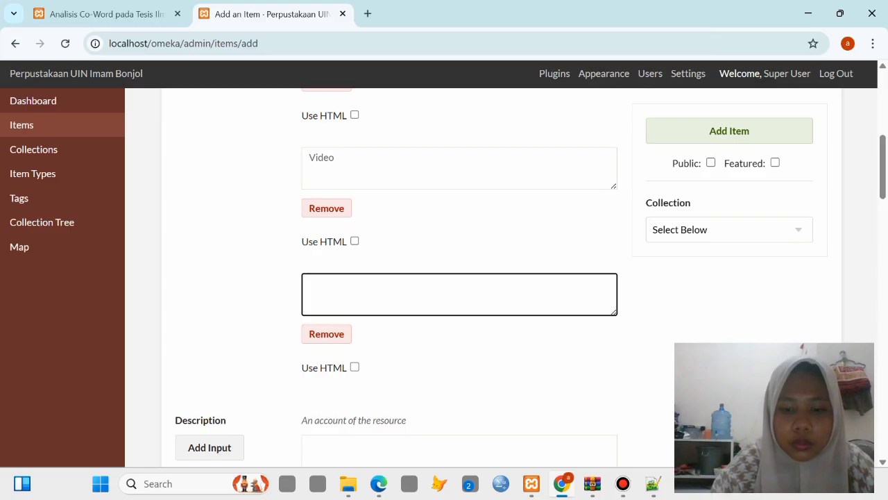
{"action": "type", "text": "Perpu"}
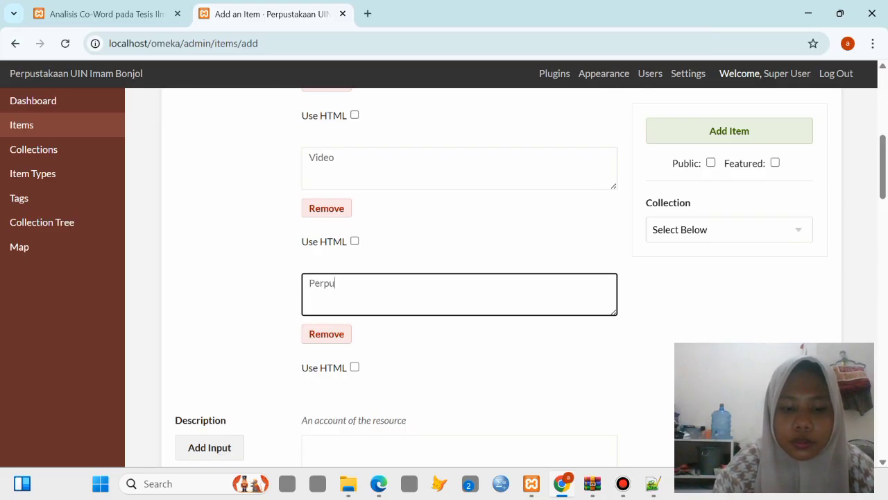
{"action": "type", "text": "stakaan"}
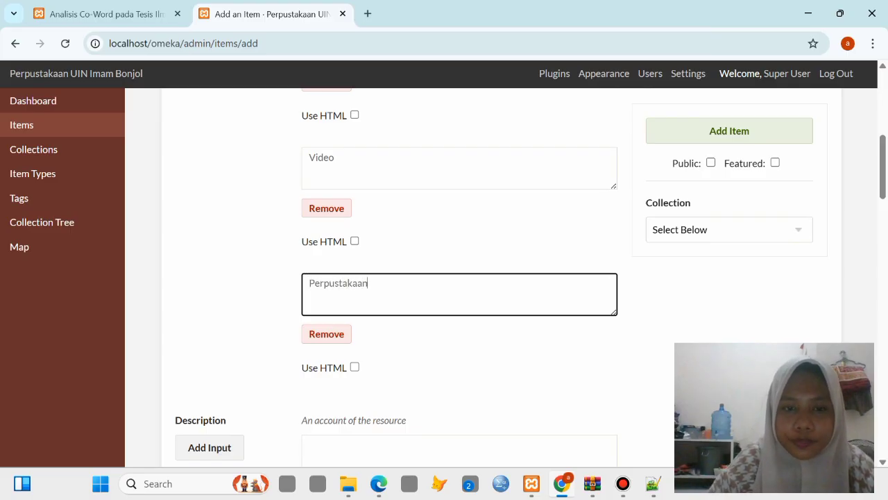
- Copy the Description paragraph from the metadata PDF and paste it into the item's Description
{"action": "scroll", "coordinate": [458, 277], "scroll_direction": "down", "scroll_amount": 3}
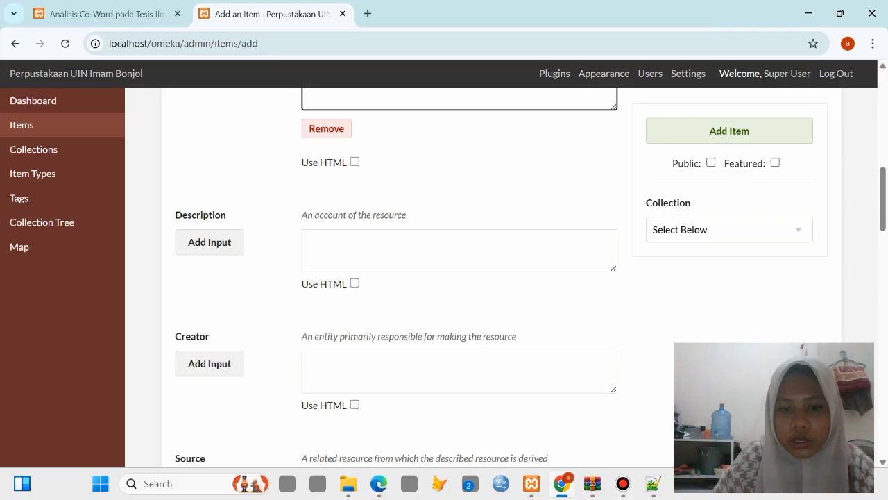
{"action": "left_click", "coordinate": [378, 484]}
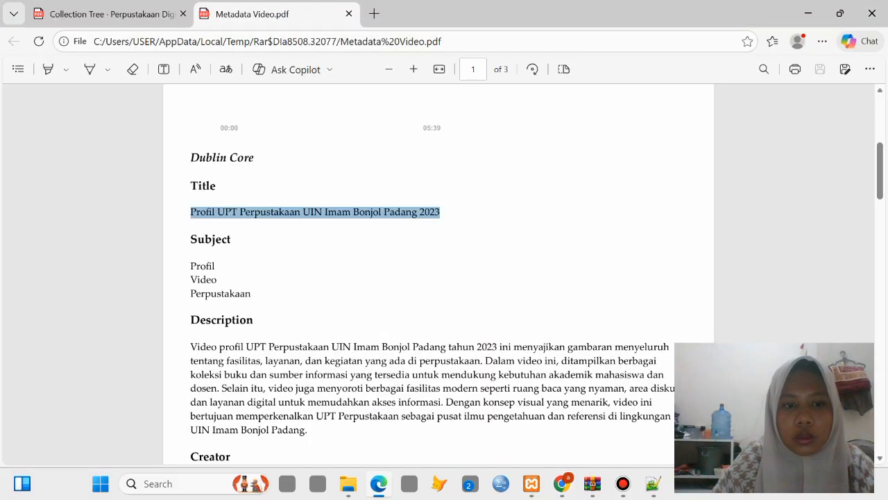
{"action": "scroll", "coordinate": [438, 274], "scroll_direction": "down", "scroll_amount": 2}
{"action": "left_click_drag", "start_coordinate": [191, 204], "coordinate": [308, 287]}
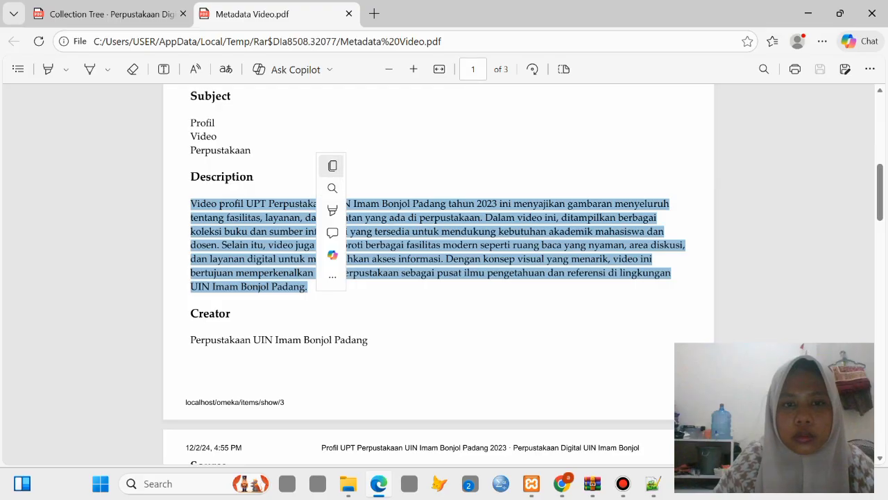
{"action": "left_click", "coordinate": [332, 165]}
{"action": "left_click", "coordinate": [563, 483]}
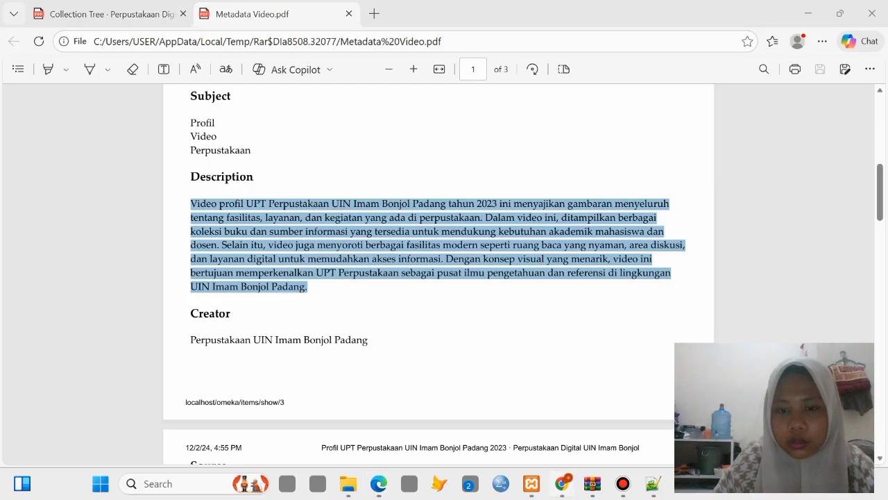
{"action": "left_click", "coordinate": [416, 250]}
{"action": "key", "text": "ctrl+v"}
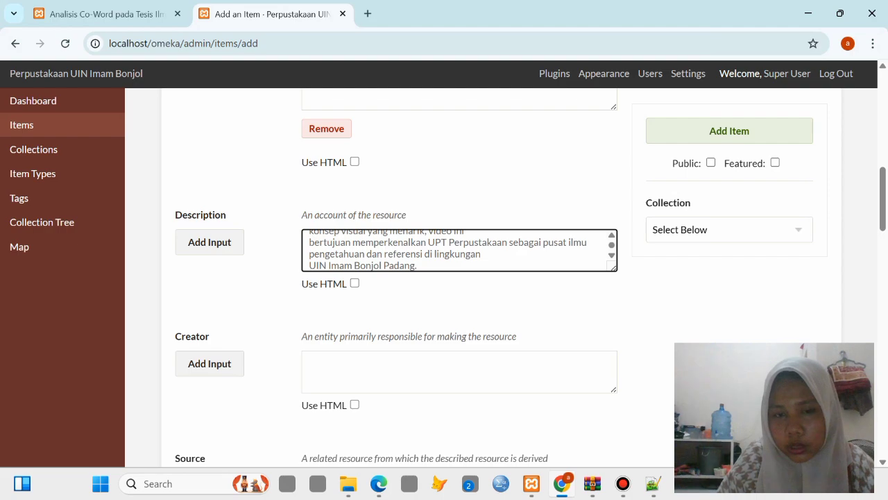
- Enlarge the Description box and remove the stray line breaks from the pasted paragraph
{"action": "left_click_drag", "start_coordinate": [614, 268], "coordinate": [602, 422]}
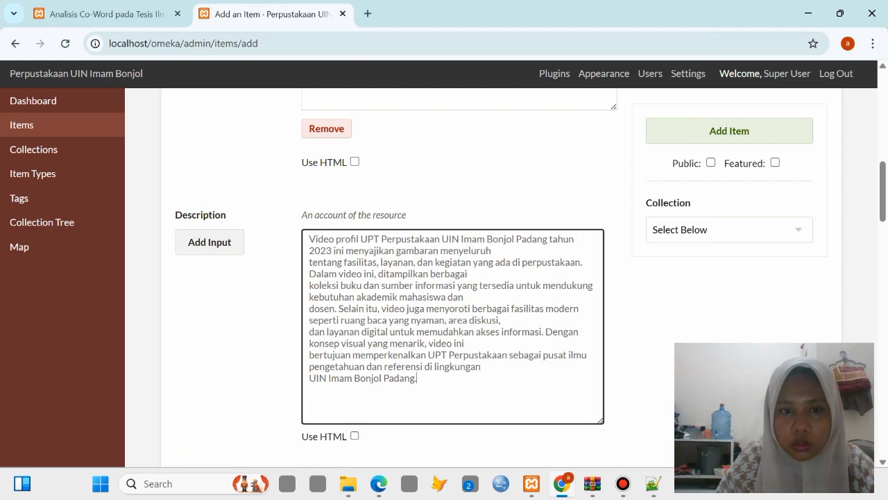
{"action": "left_click", "coordinate": [310, 262]}
{"action": "key", "text": "BackSpace"}
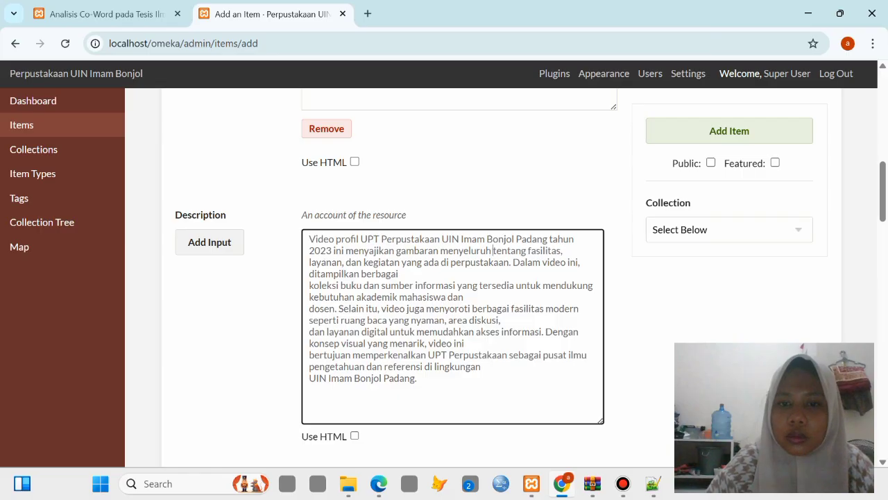
{"action": "left_click", "coordinate": [310, 285]}
{"action": "key", "text": "BackSpace"}
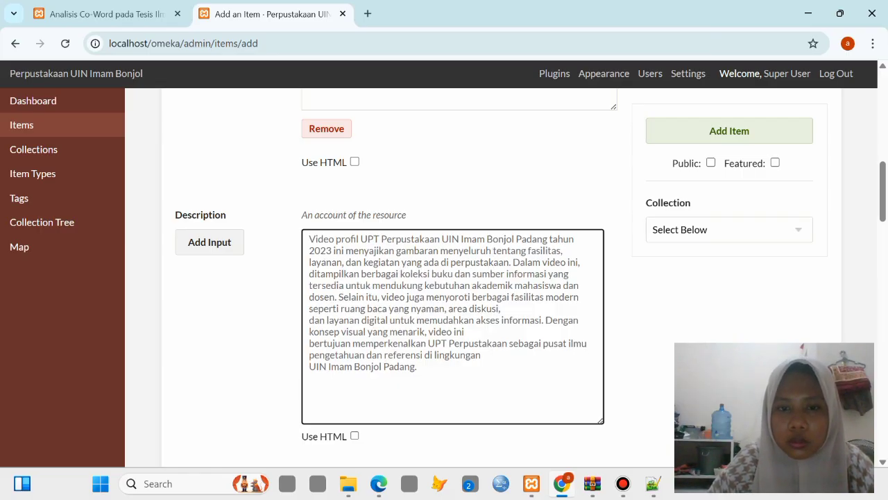
{"action": "key", "text": "BackSpace"}
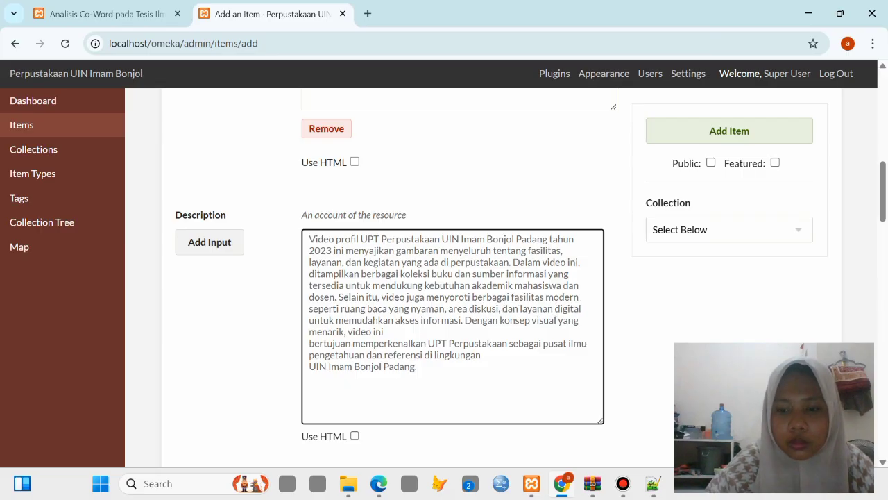
{"action": "key", "text": "BackSpace"}
{"action": "scroll", "coordinate": [453, 326], "scroll_direction": "down", "scroll_amount": 2}
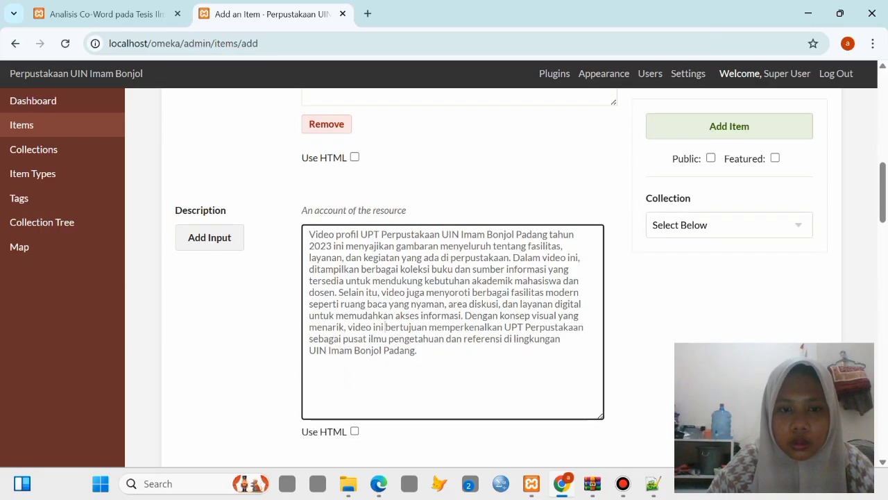
{"action": "left_click", "coordinate": [388, 376]}
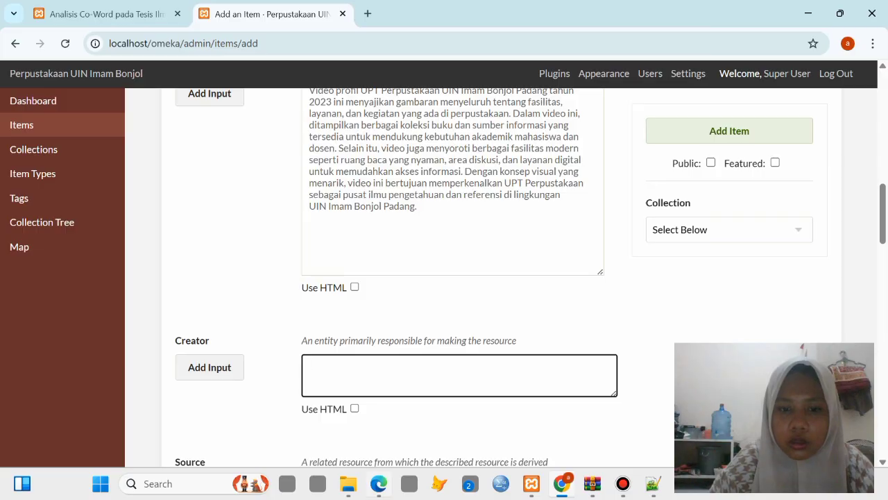
- Set Creator to 'Perpustakaan UIN Imam Bonjol Padang' copied from the metadata PDF
{"action": "mouse_move", "coordinate": [378, 484]}
{"action": "left_click", "coordinate": [382, 416]}
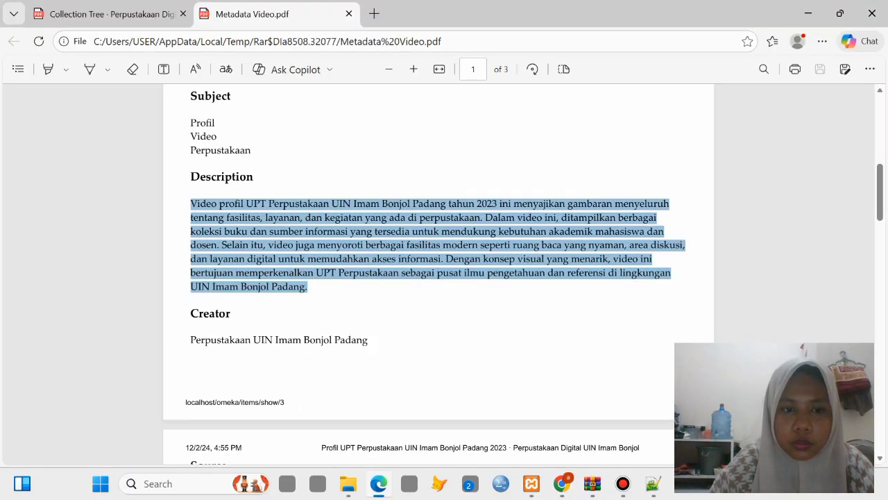
{"action": "left_click_drag", "start_coordinate": [190, 339], "coordinate": [368, 340]}
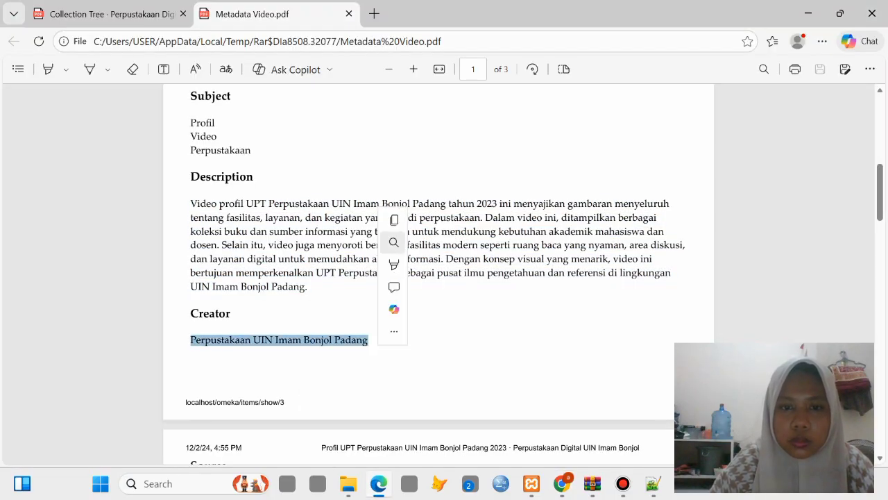
{"action": "left_click", "coordinate": [394, 219]}
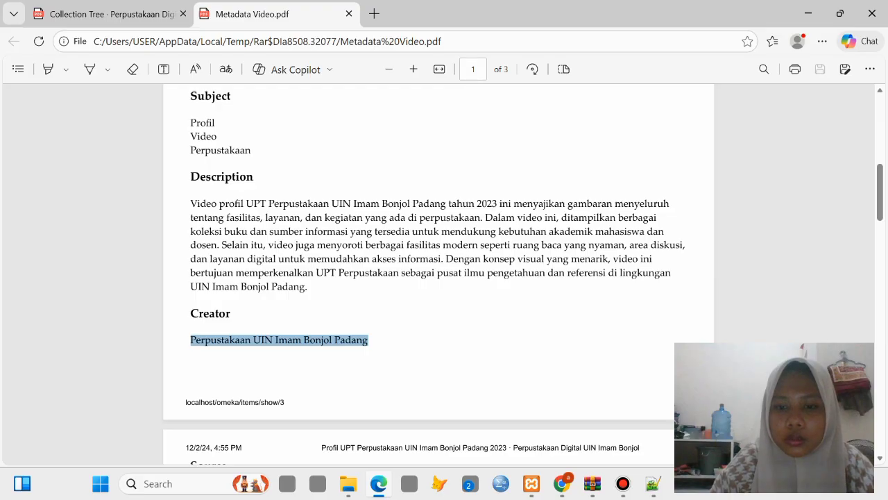
{"action": "mouse_move", "coordinate": [562, 483]}
{"action": "left_click", "coordinate": [583, 410]}
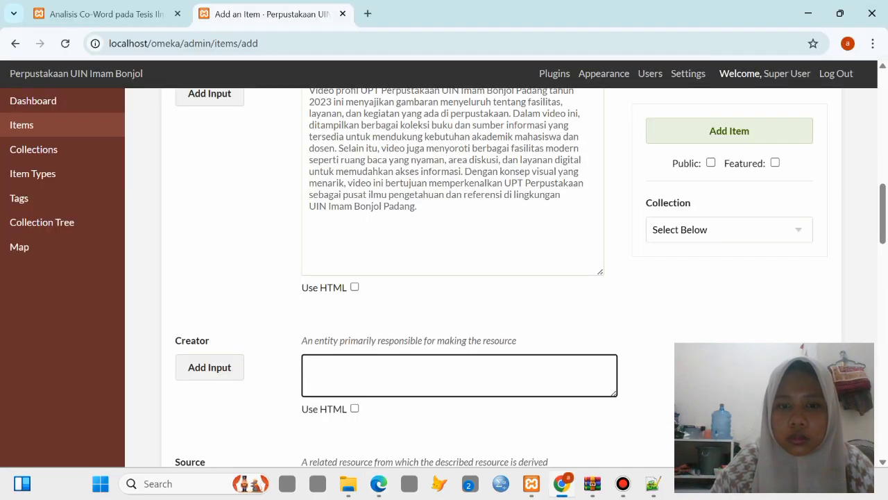
{"action": "key", "text": "ctrl+v"}
- Set Source to 'Sumber video berasal dari dokumentasi resmi UPT Perpustakaan UIN Imam Bonjol.'
{"action": "scroll", "coordinate": [459, 278], "scroll_direction": "down", "scroll_amount": 2}
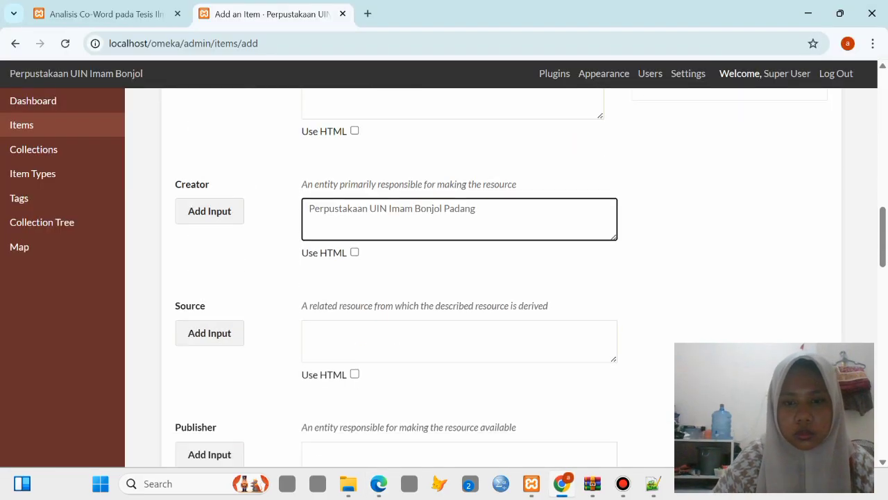
{"action": "left_click", "coordinate": [416, 324]}
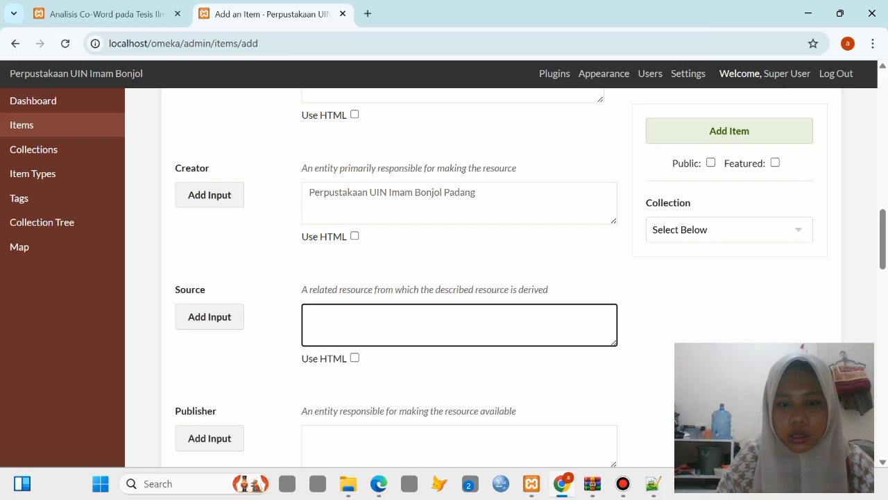
{"action": "mouse_move", "coordinate": [378, 484]}
{"action": "scroll", "coordinate": [438, 274], "scroll_direction": "down", "scroll_amount": 5}
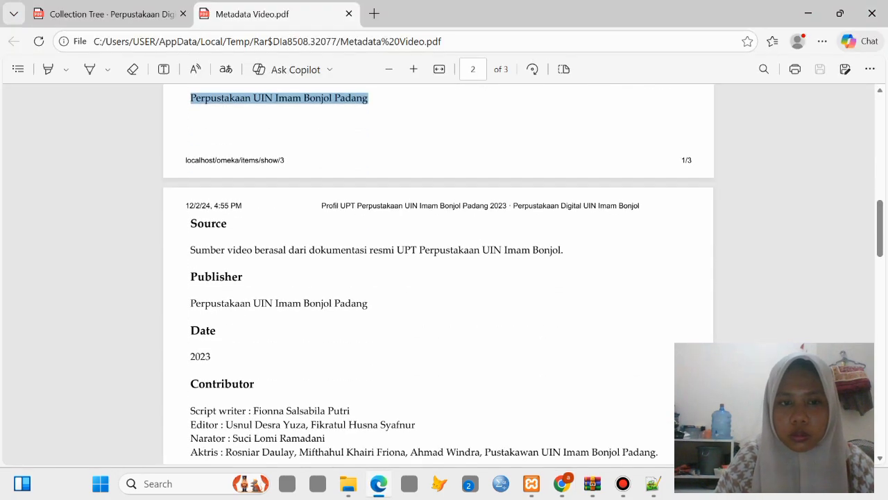
{"action": "left_click_drag", "start_coordinate": [190, 250], "coordinate": [563, 250]}
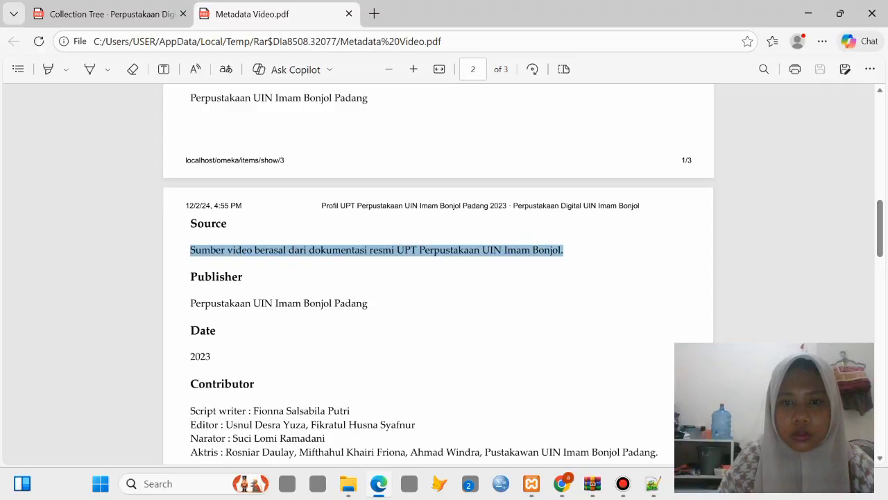
{"action": "left_click", "coordinate": [587, 127]}
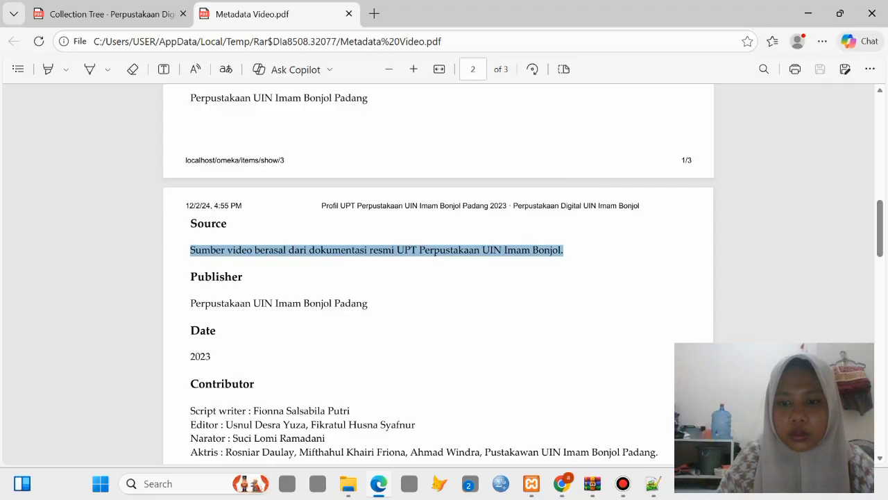
{"action": "left_click", "coordinate": [623, 484]}
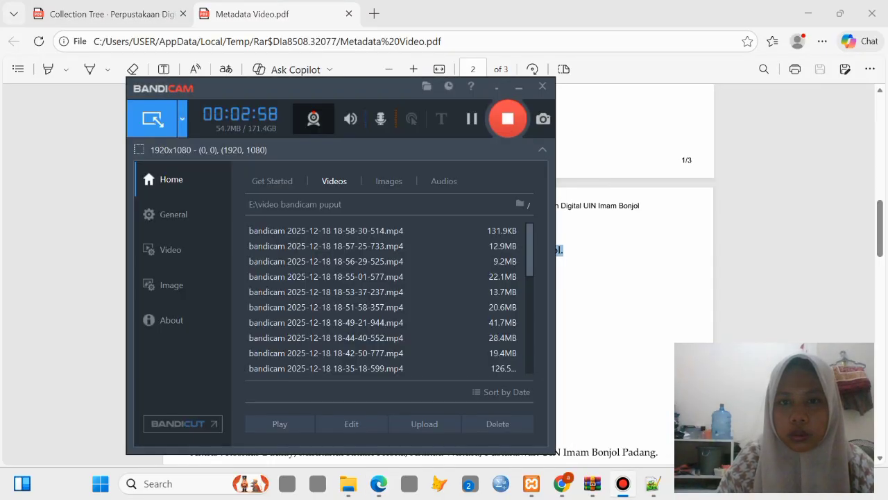
{"action": "left_click", "coordinate": [519, 86]}
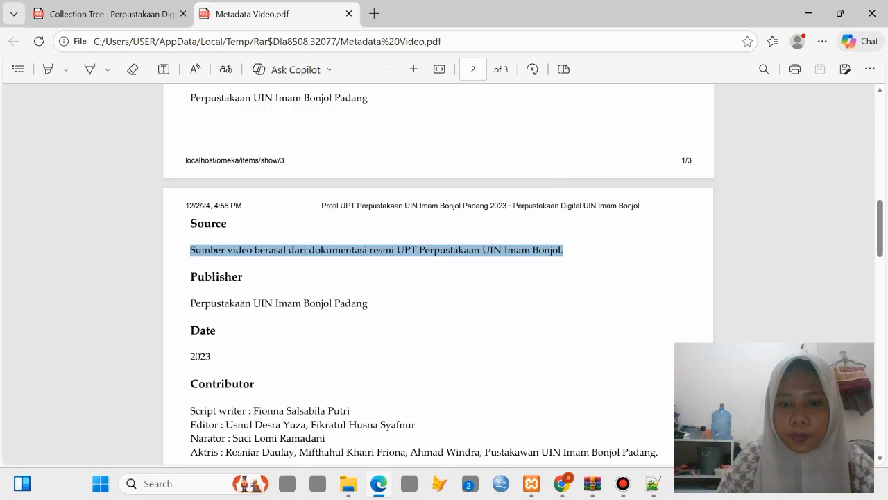
{"action": "left_click", "coordinate": [562, 483]}
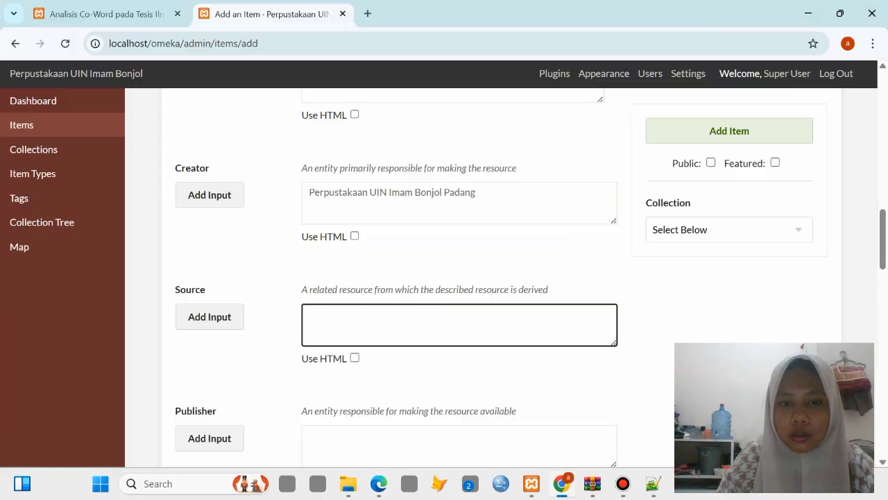
{"action": "key", "text": "ctrl+v"}
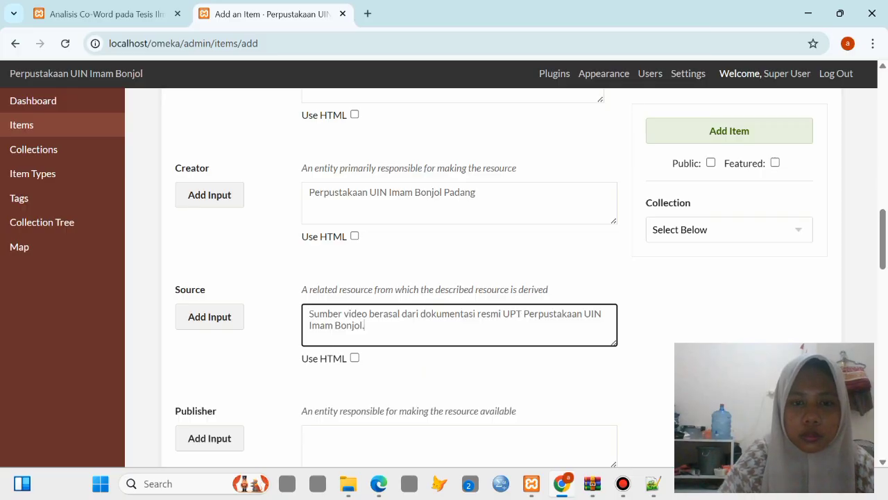
{"action": "scroll", "coordinate": [444, 278], "scroll_direction": "down", "scroll_amount": 2}
{"action": "left_click", "coordinate": [445, 328]}
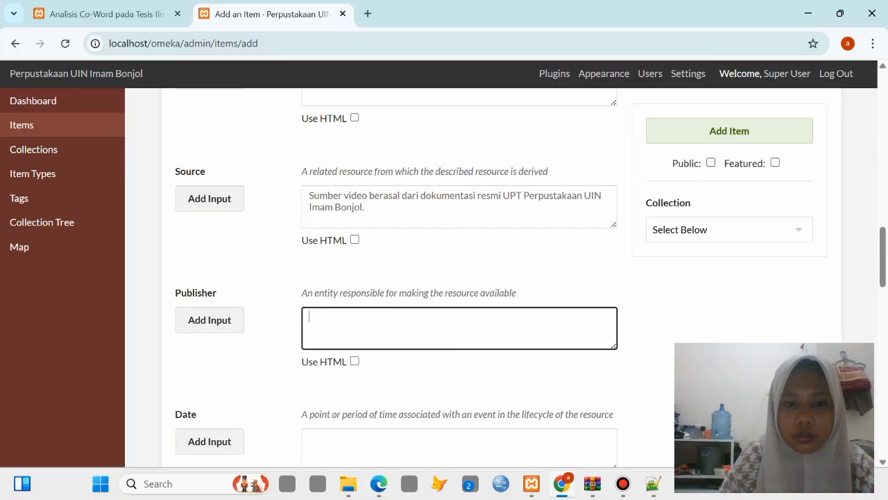
- Paste 'Perpustakaan UIN Imam Bonjol Padang' from the PDF into the Publisher field
{"action": "left_click", "coordinate": [379, 484]}
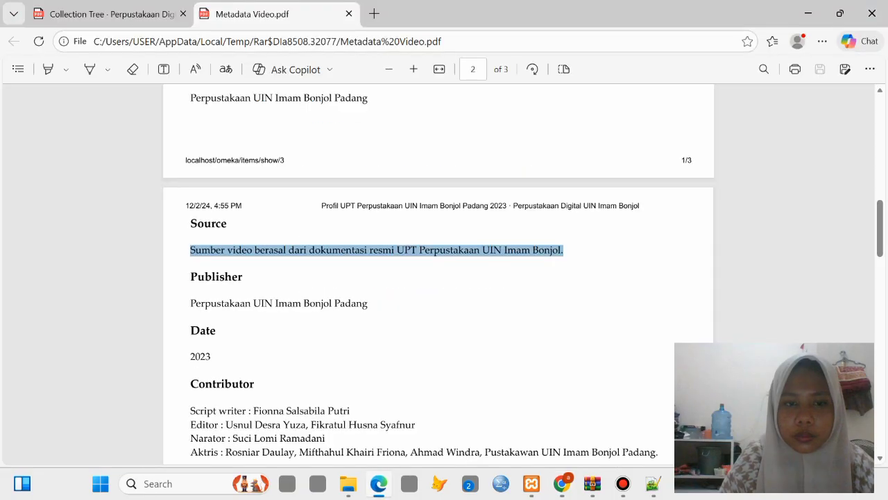
{"action": "left_click_drag", "start_coordinate": [191, 303], "coordinate": [368, 304]}
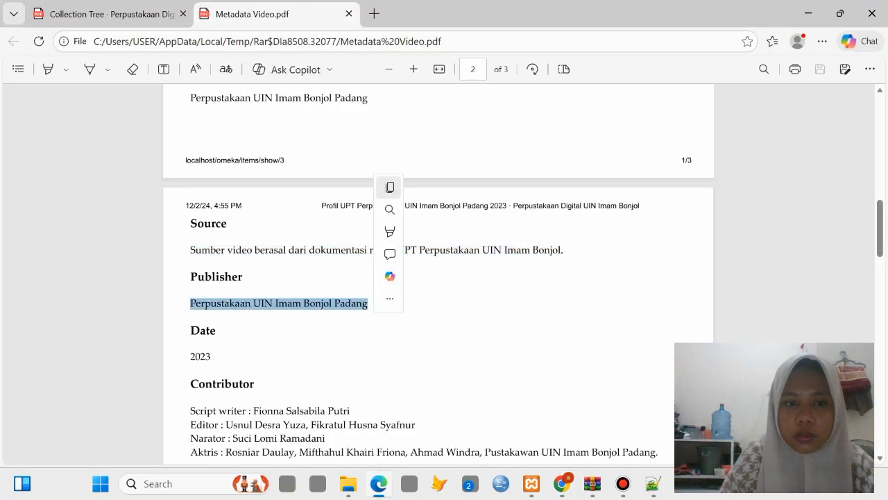
{"action": "left_click", "coordinate": [390, 188]}
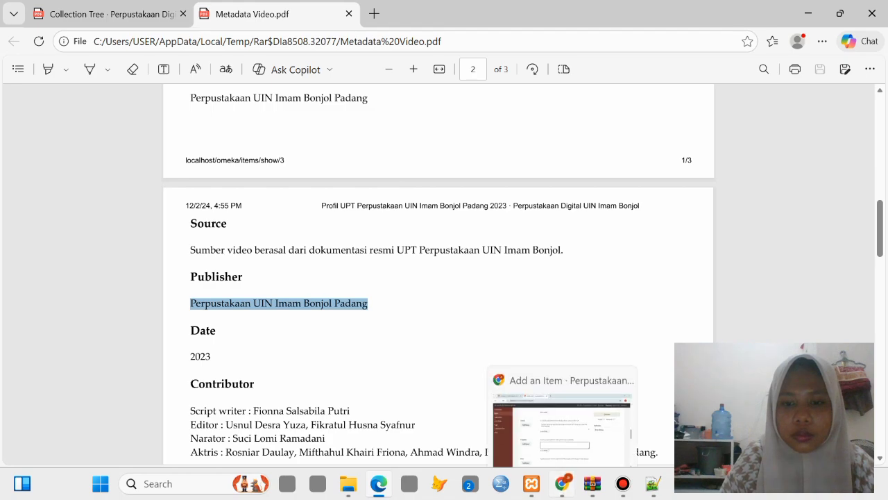
{"action": "left_click", "coordinate": [562, 484]}
{"action": "key", "text": "ctrl+v"}
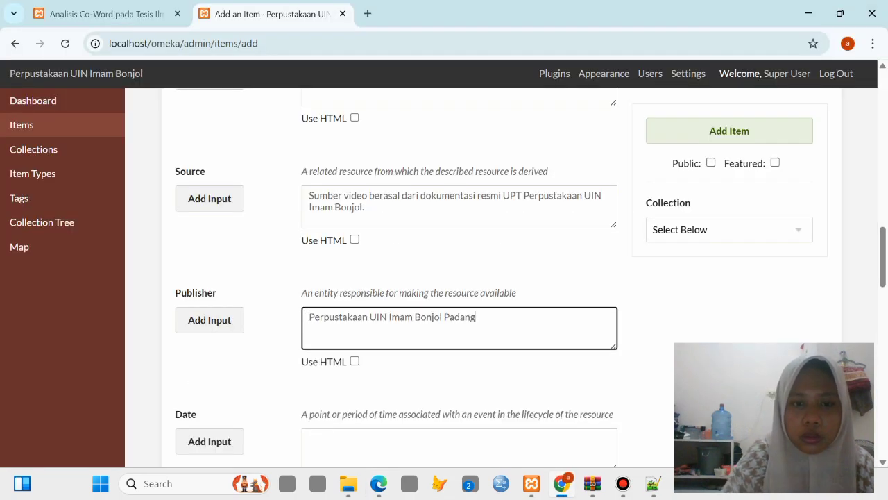
- Enter the year 2023 in the Date field
{"action": "scroll", "coordinate": [459, 306], "scroll_direction": "down", "scroll_amount": 2}
{"action": "left_click", "coordinate": [459, 306]}
{"action": "type", "text": "2"}
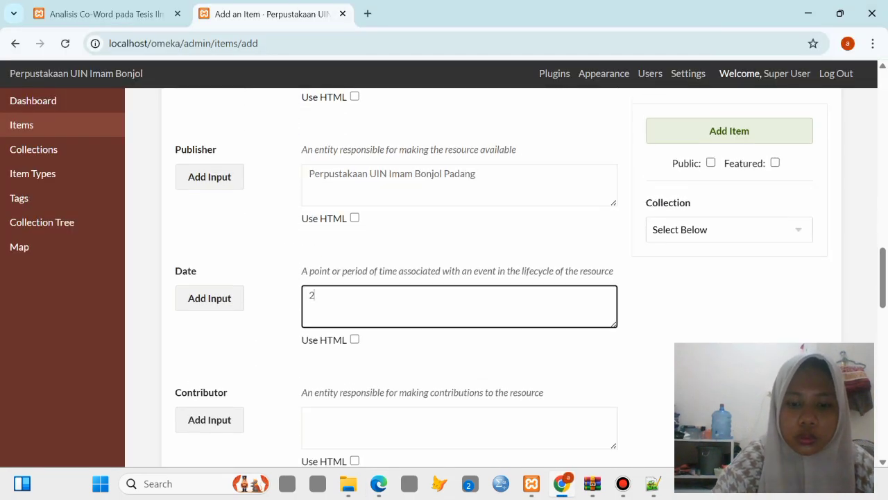
{"action": "type", "text": "9023"}
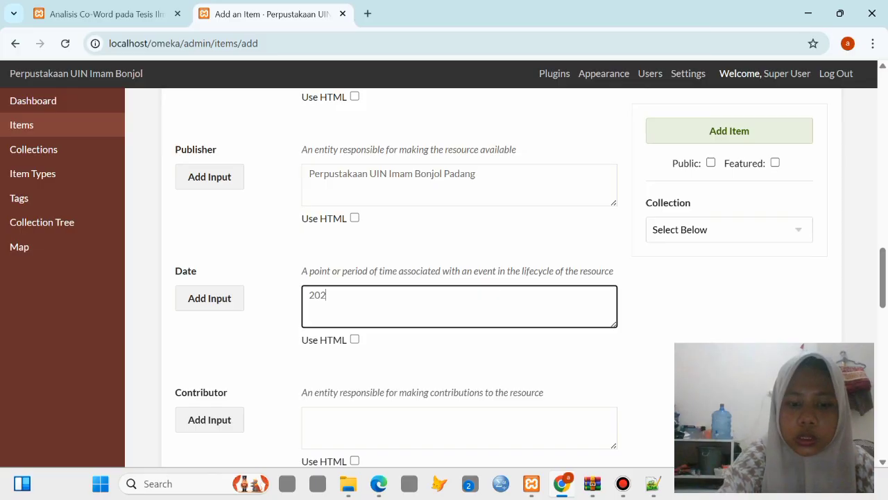
{"action": "scroll", "coordinate": [460, 277], "scroll_direction": "down", "scroll_amount": 2}
- Paste the script writer credit line from the PDF into the first Contributor entry
{"action": "left_click", "coordinate": [460, 305]}
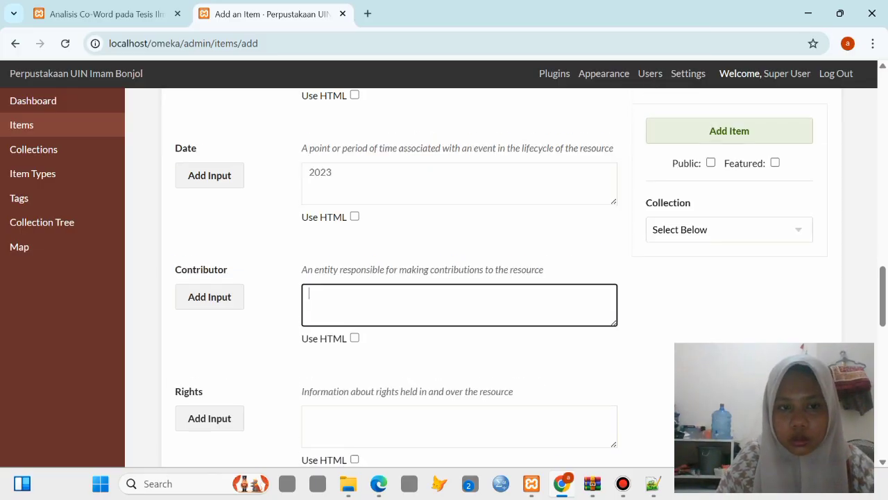
{"action": "mouse_move", "coordinate": [378, 484]}
{"action": "left_click", "coordinate": [378, 420]}
{"action": "scroll", "coordinate": [439, 274], "scroll_direction": "down", "scroll_amount": 2}
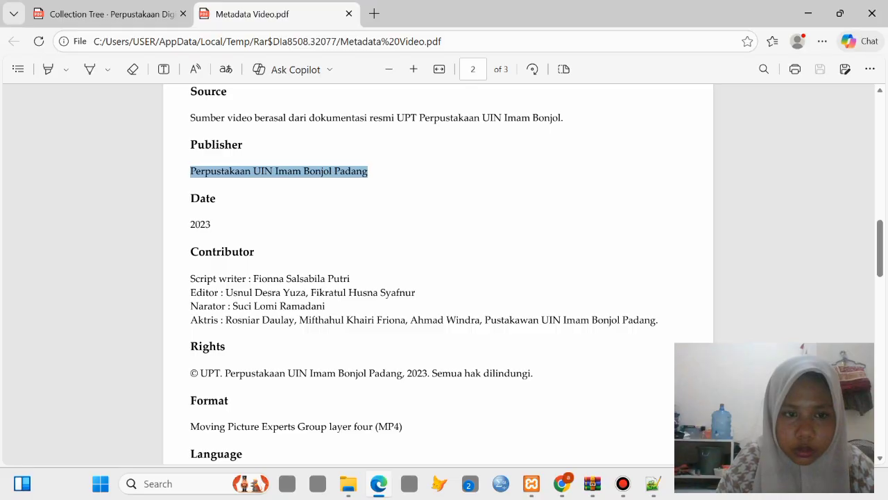
{"action": "left_click_drag", "start_coordinate": [190, 278], "coordinate": [350, 278]}
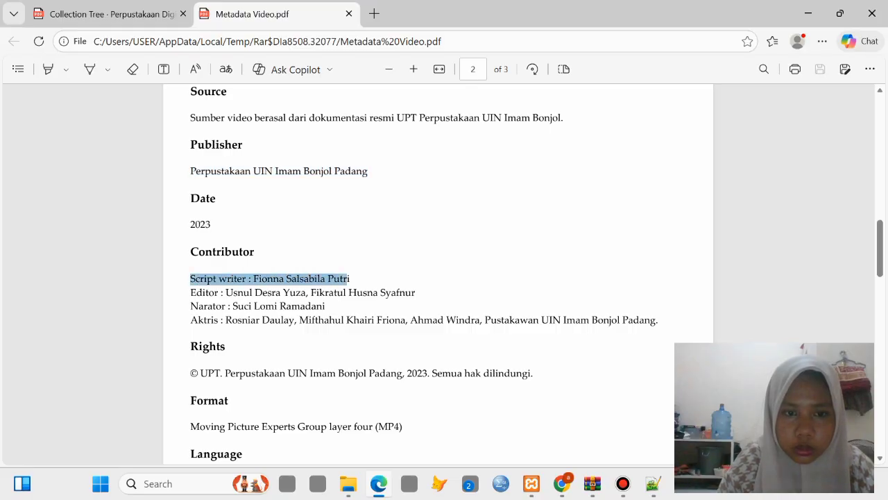
{"action": "left_click", "coordinate": [373, 158]}
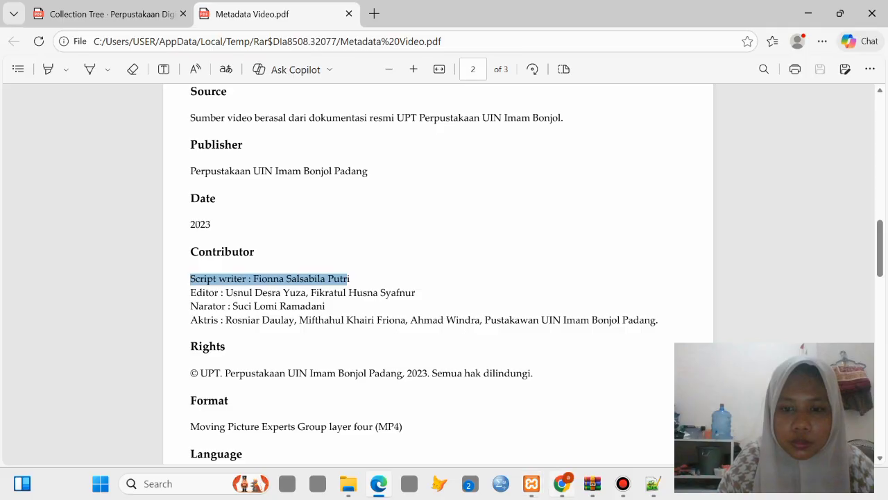
{"action": "left_click", "coordinate": [562, 484]}
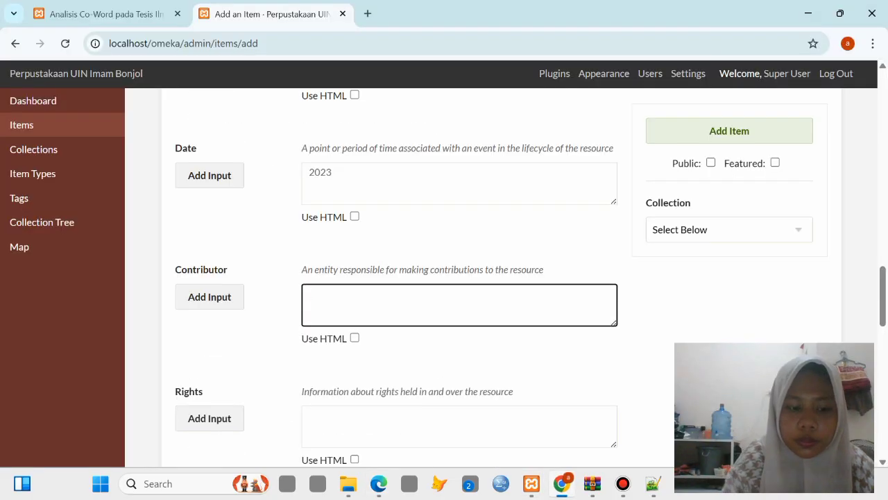
{"action": "key", "text": "ctrl+v"}
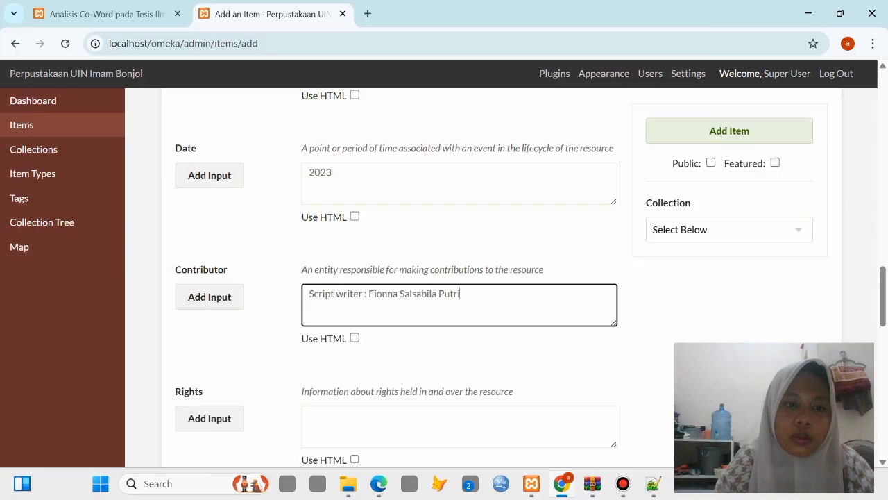
- Add a second Contributor entry holding the Editor credit line from the PDF
{"action": "left_click", "coordinate": [209, 297]}
{"action": "scroll", "coordinate": [210, 297], "scroll_direction": "down", "scroll_amount": 2}
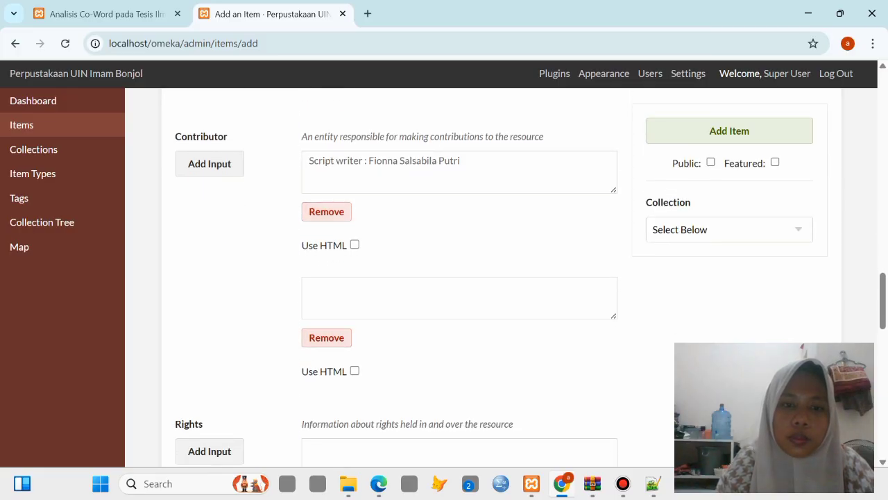
{"action": "left_click", "coordinate": [444, 298]}
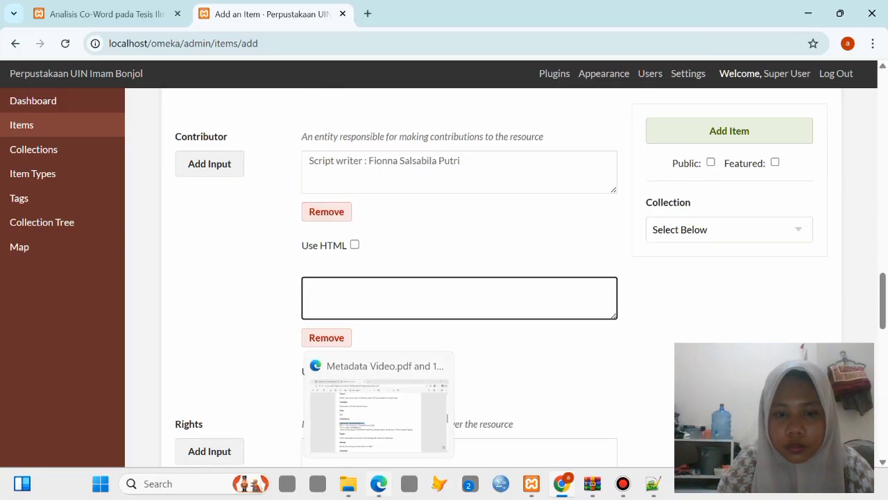
{"action": "left_click", "coordinate": [378, 484]}
{"action": "left_click_drag", "start_coordinate": [191, 293], "coordinate": [415, 292]}
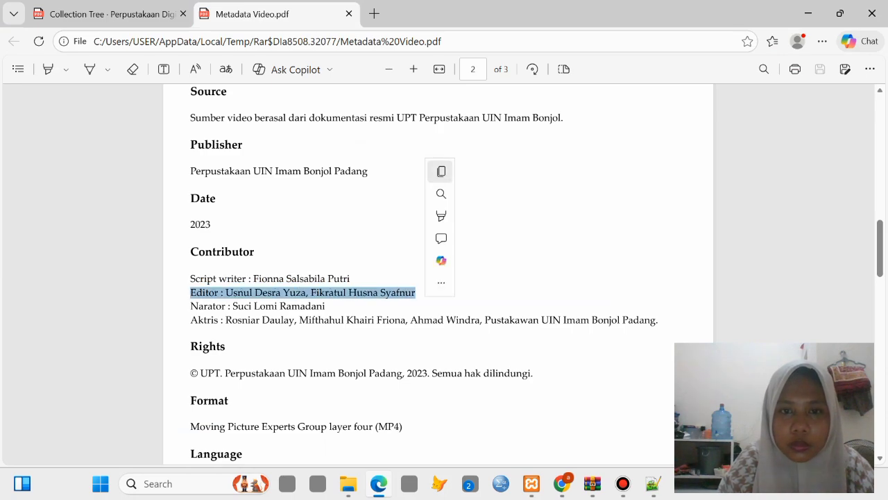
{"action": "left_click", "coordinate": [442, 171]}
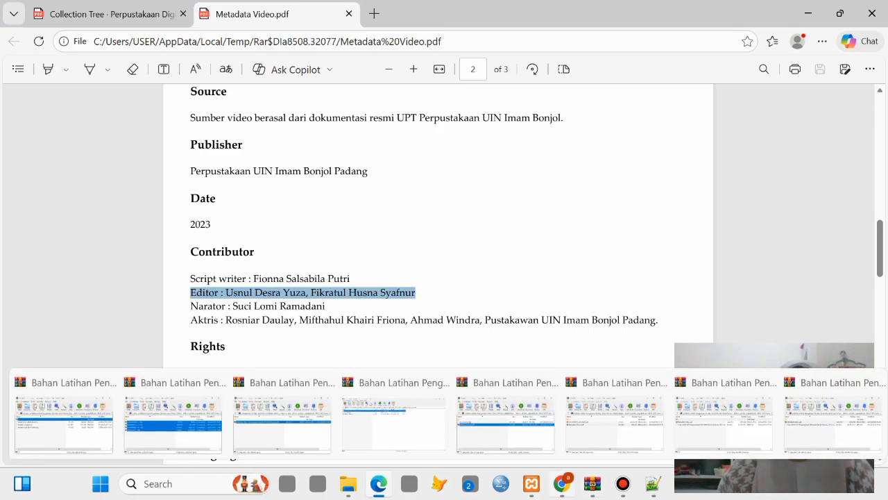
{"action": "left_click", "coordinate": [562, 484]}
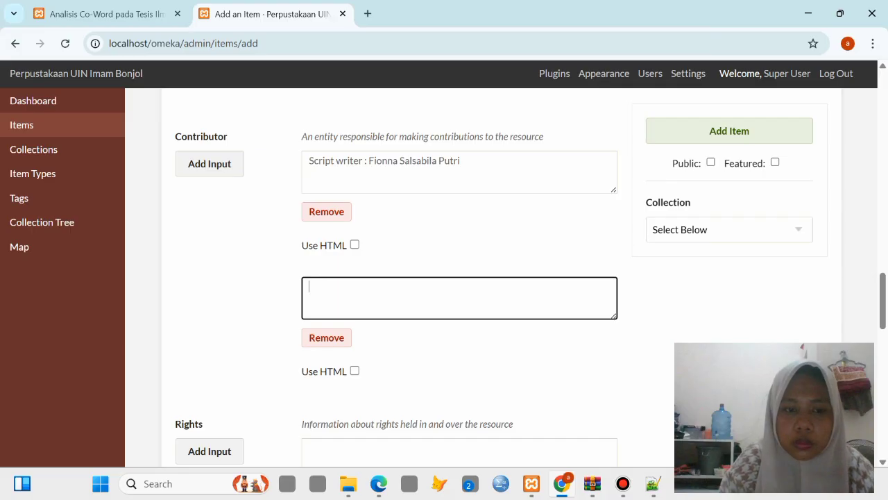
{"action": "key", "text": "ctrl+v"}
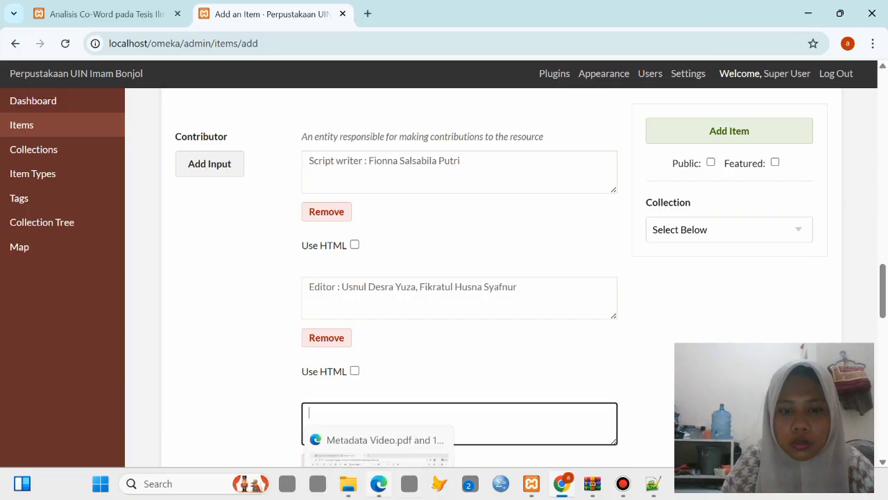
- Fill the next Contributor entry with the Narator credit line from the PDF
{"action": "left_click", "coordinate": [379, 484]}
{"action": "scroll", "coordinate": [437, 277], "scroll_direction": "down", "scroll_amount": 1}
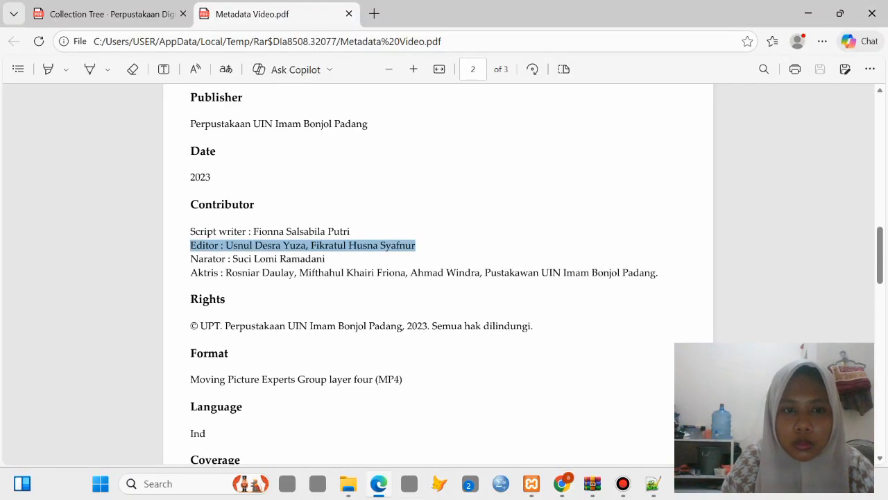
{"action": "left_click_drag", "start_coordinate": [190, 258], "coordinate": [325, 259]}
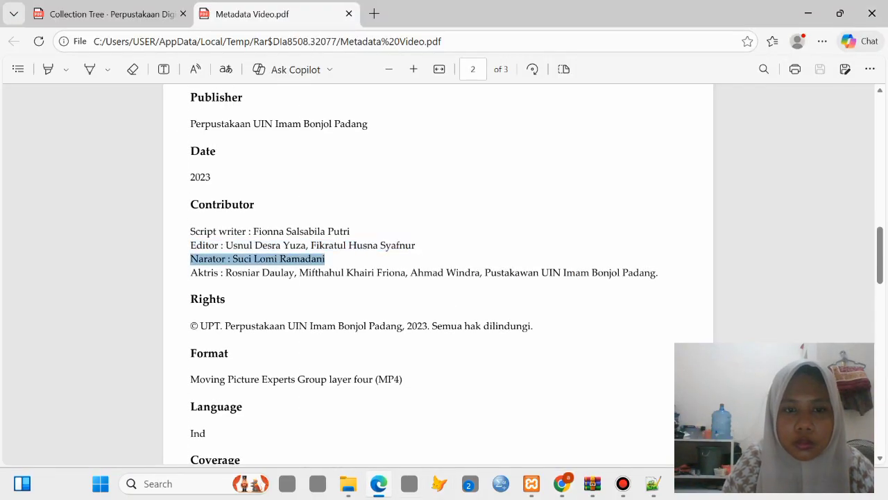
{"action": "left_click", "coordinate": [355, 140]}
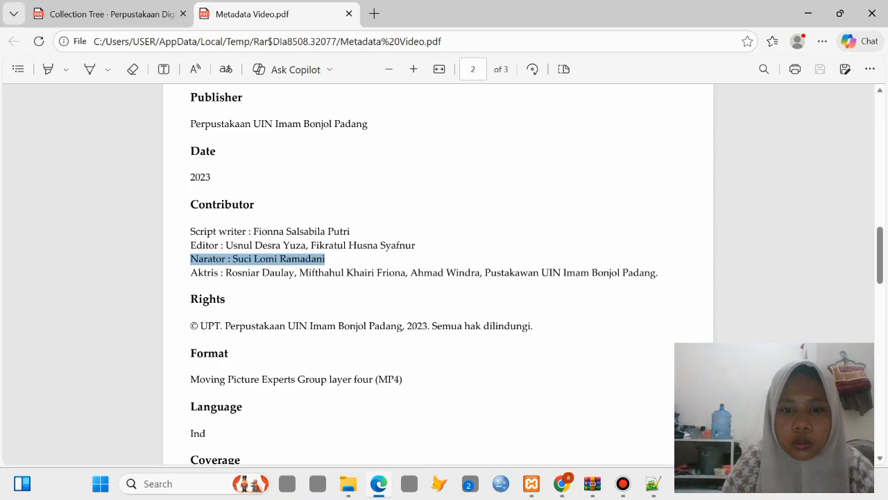
{"action": "left_click", "coordinate": [562, 484]}
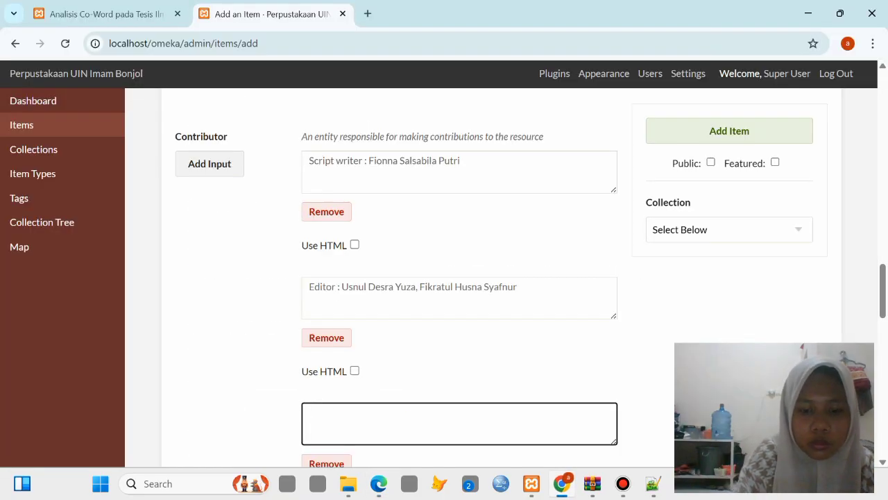
{"action": "key", "text": "ctrl+v"}
{"action": "scroll", "coordinate": [458, 277], "scroll_direction": "down", "scroll_amount": 1}
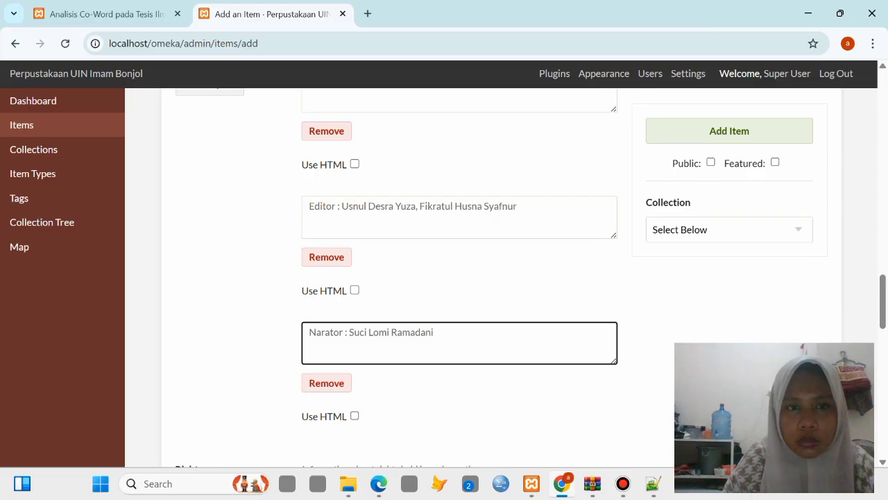
- Add another empty Contributor entry and copy the actors credit line from the PDF
{"action": "left_click", "coordinate": [210, 91]}
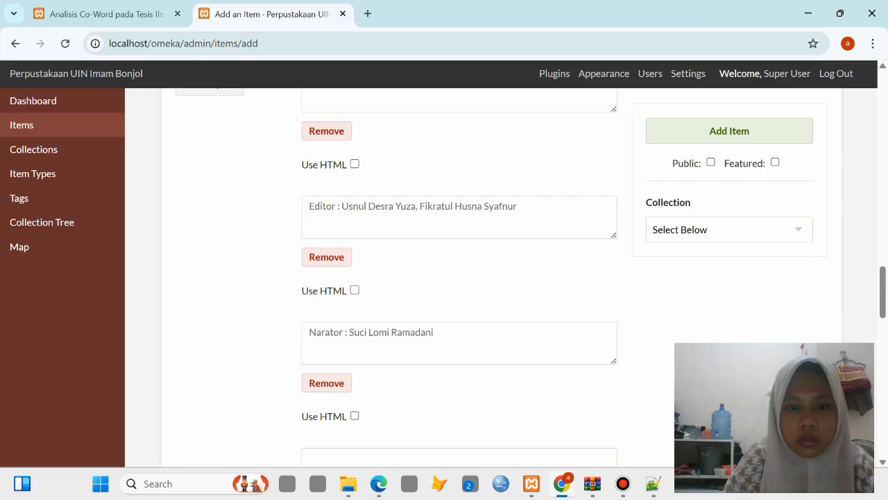
{"action": "scroll", "coordinate": [458, 278], "scroll_direction": "down", "scroll_amount": 2}
{"action": "left_click", "coordinate": [458, 315]}
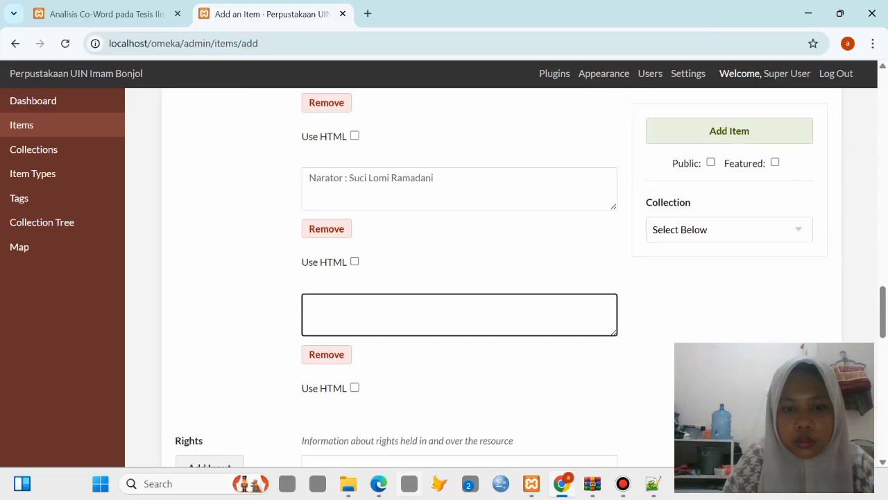
{"action": "left_click", "coordinate": [379, 484]}
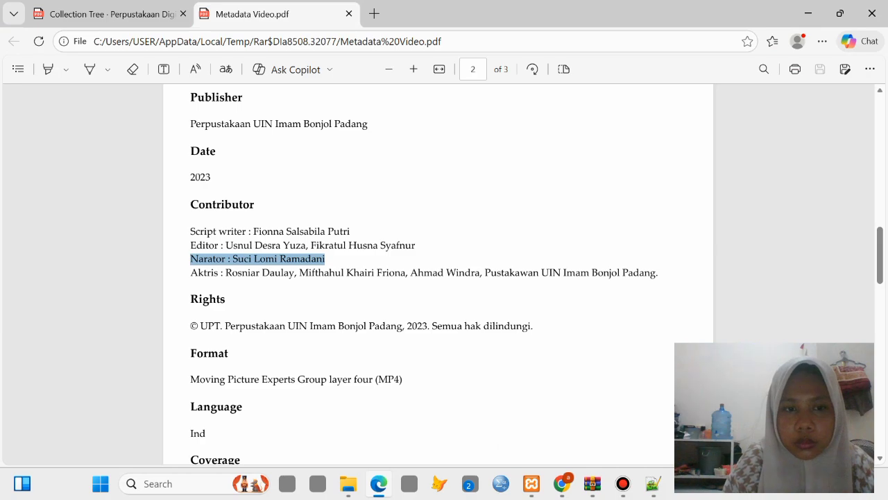
{"action": "left_click_drag", "start_coordinate": [191, 272], "coordinate": [645, 272]}
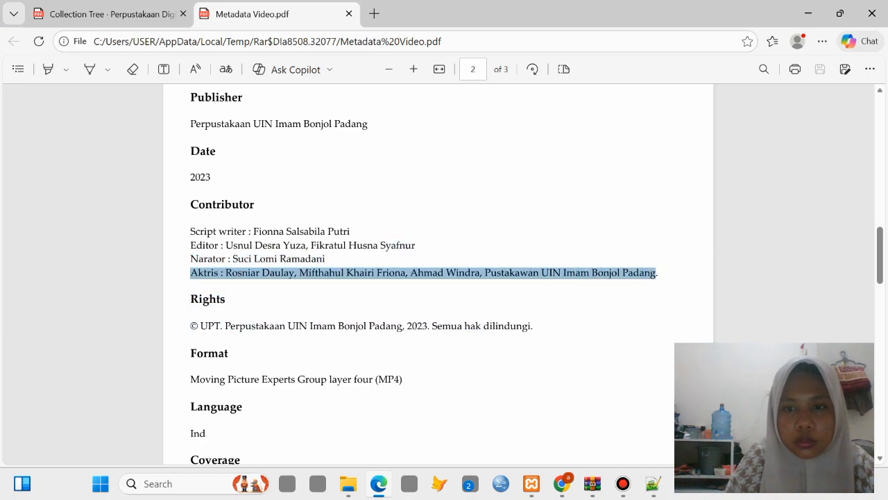
{"action": "left_click", "coordinate": [714, 155]}
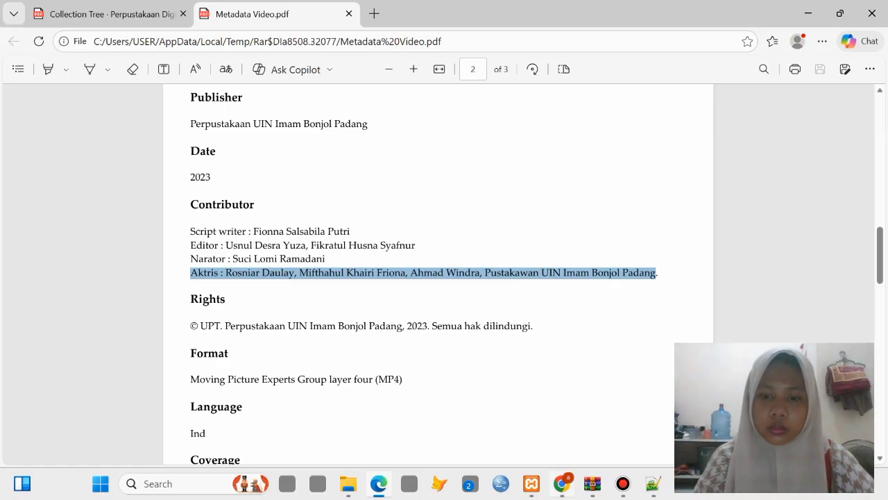
{"action": "left_click", "coordinate": [562, 483]}
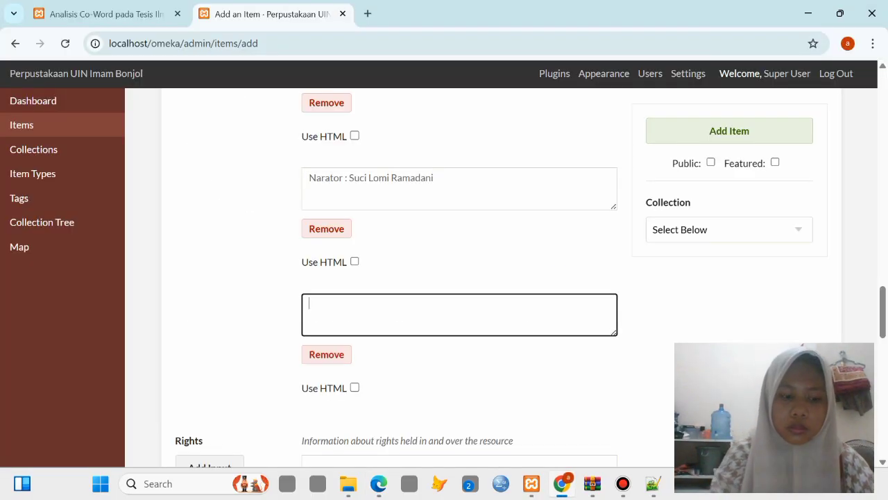
- Paste the Aktris credit line into the new Contributor entry
{"action": "key", "text": "ctrl+v"}
{"action": "scroll", "coordinate": [458, 278], "scroll_direction": "down", "scroll_amount": 3}
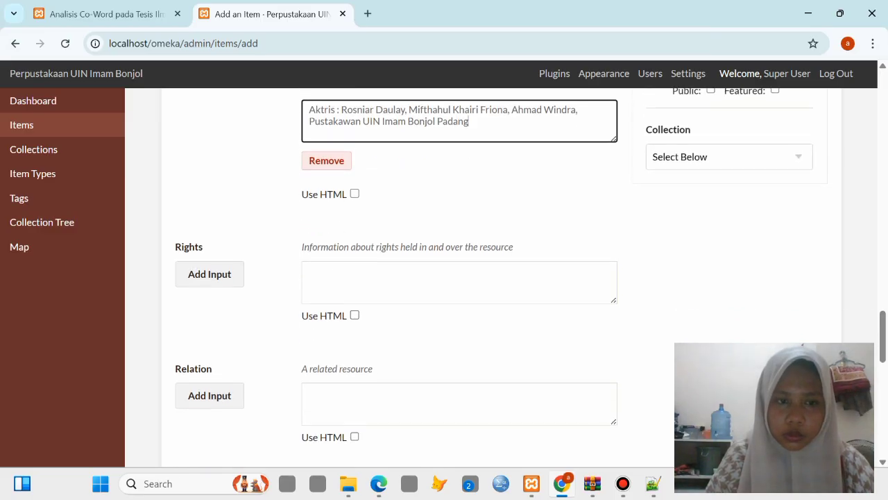
{"action": "left_click", "coordinate": [389, 282]}
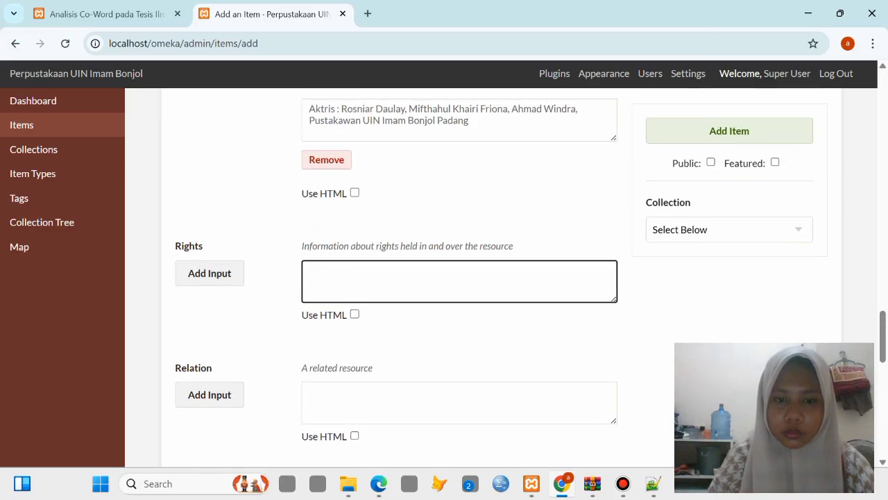
- Set Rights to '© UPT. Perpustakaan UIN Imam Bonjol Padang, 2023. Semua hak dilindungi.'
{"action": "mouse_move", "coordinate": [379, 483]}
{"action": "left_click", "coordinate": [378, 410]}
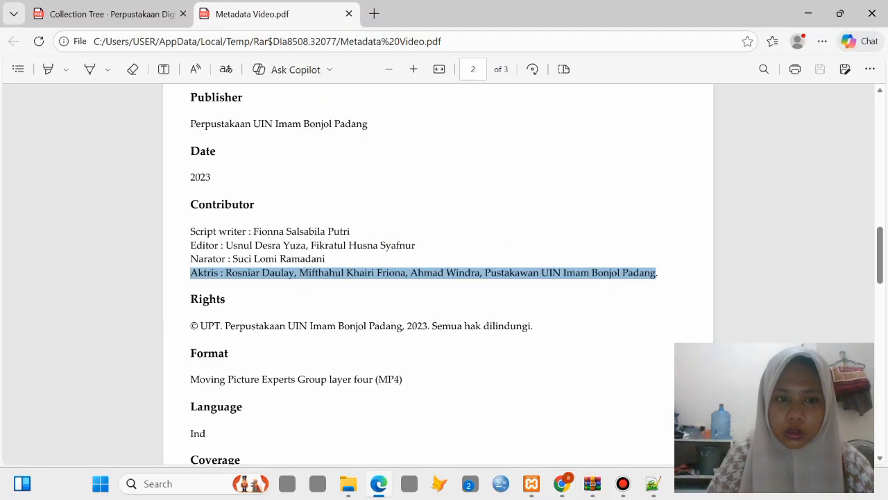
{"action": "left_click_drag", "start_coordinate": [191, 325], "coordinate": [534, 325]}
{"action": "left_click", "coordinate": [566, 206]}
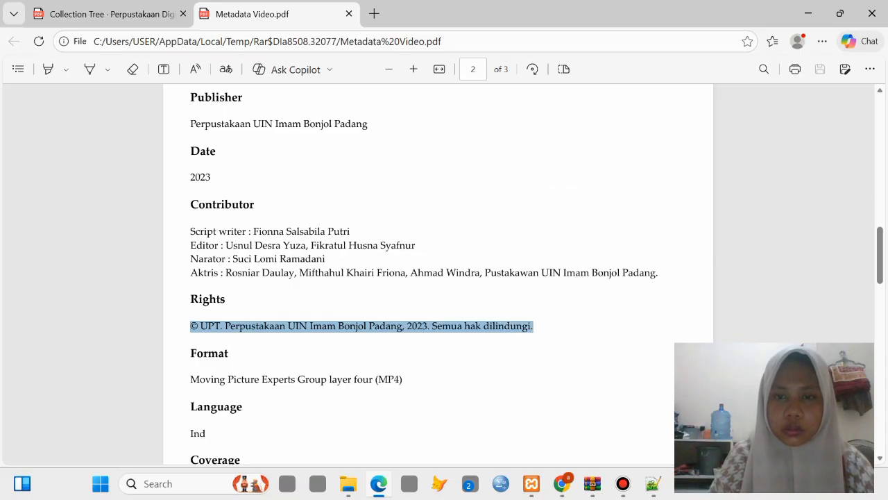
{"action": "left_click", "coordinate": [562, 484]}
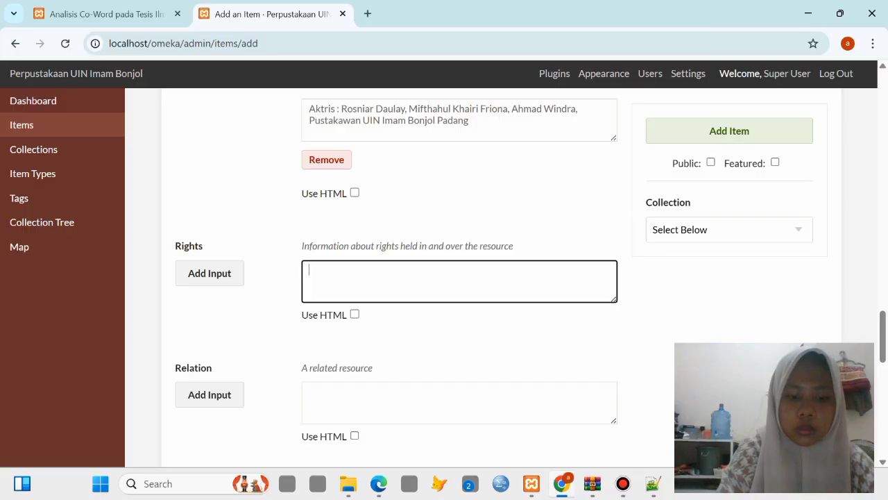
{"action": "key", "text": "ctrl+v"}
{"action": "scroll", "coordinate": [458, 292], "scroll_direction": "down", "scroll_amount": 1}
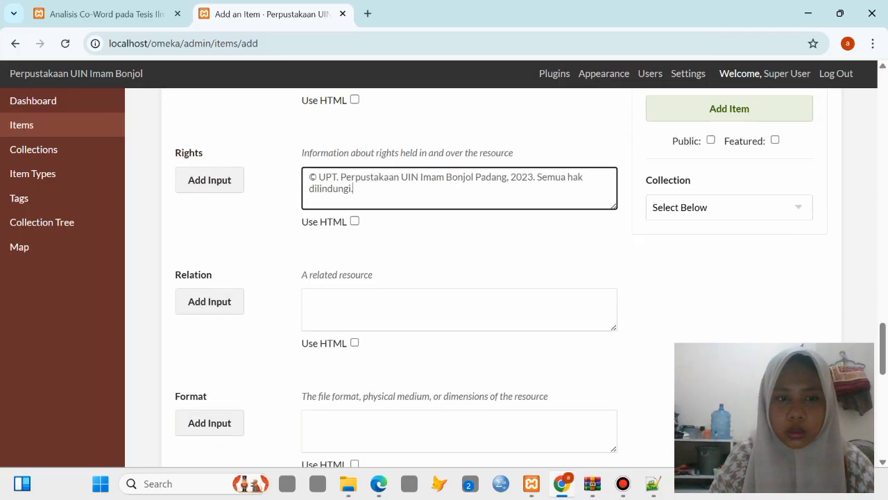
- Copy the MP4 format description from the metadata PDF for the Relation field
{"action": "left_click", "coordinate": [459, 310]}
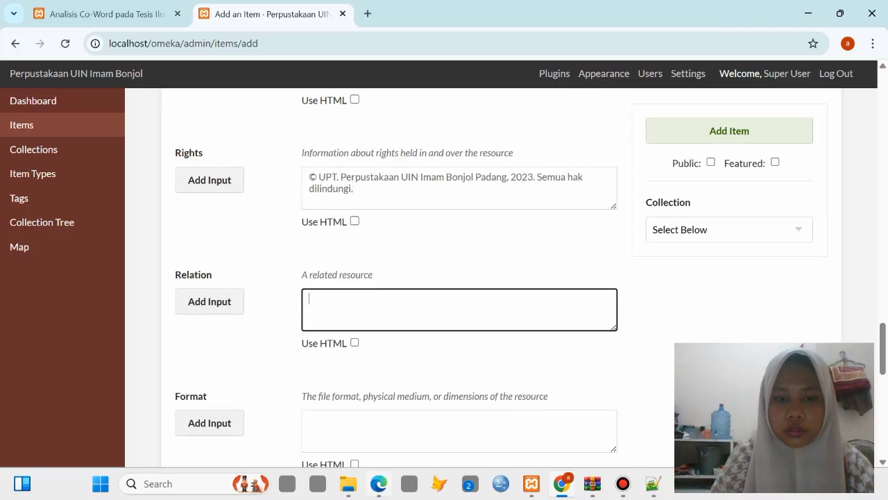
{"action": "left_click", "coordinate": [379, 484]}
{"action": "scroll", "coordinate": [444, 278], "scroll_direction": "down", "scroll_amount": 1}
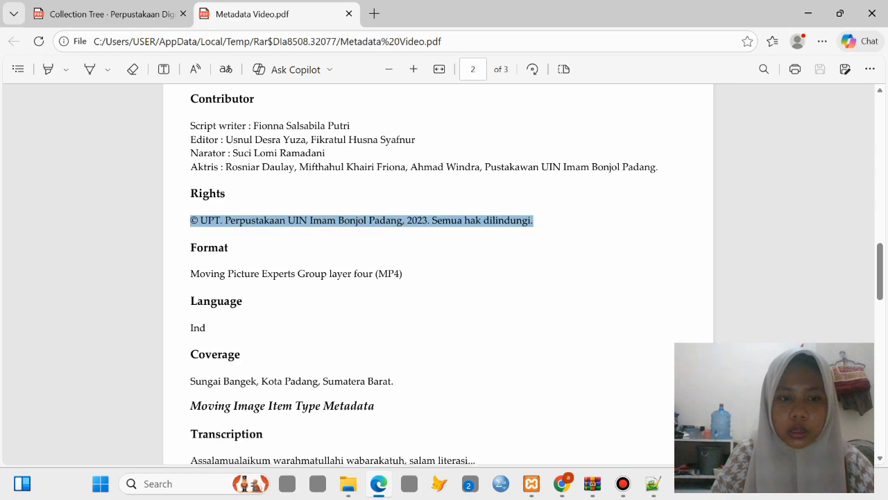
{"action": "left_click_drag", "start_coordinate": [189, 274], "coordinate": [403, 273]}
{"action": "left_click", "coordinate": [428, 154]}
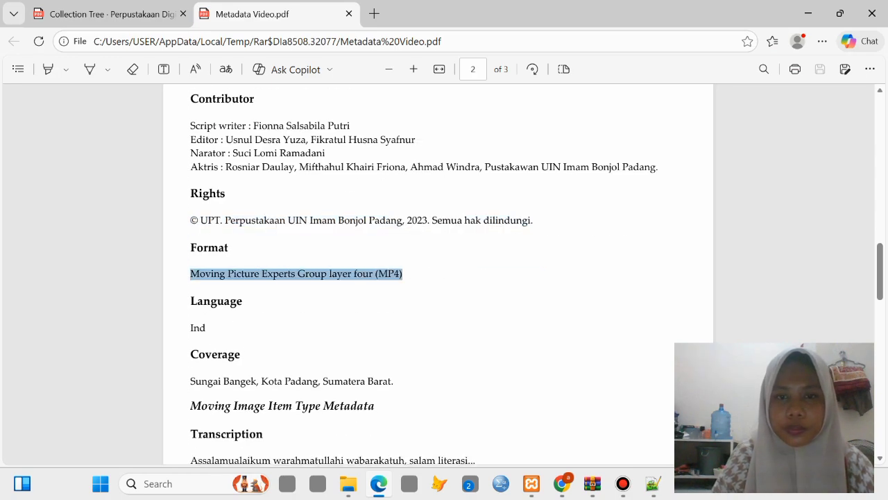
{"action": "left_click", "coordinate": [562, 484]}
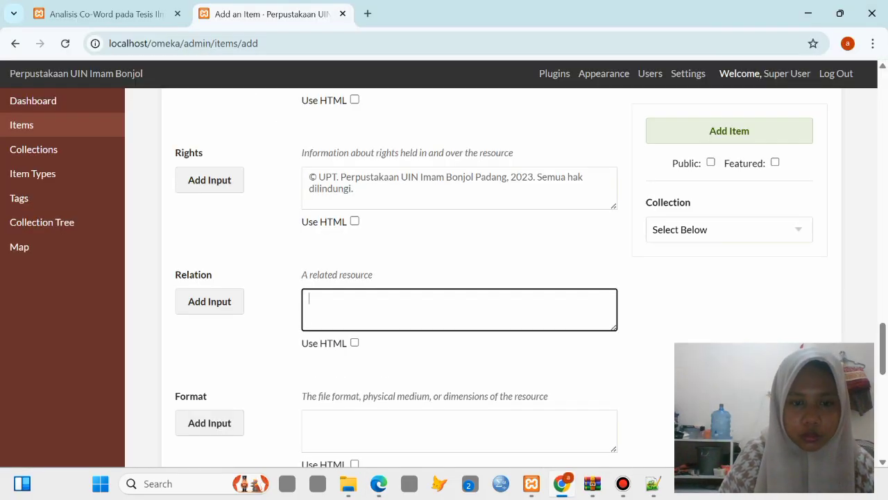
- Paste the MP4 format description into Format and fill Language with 'Ind'
{"action": "left_click", "coordinate": [444, 429]}
{"action": "key", "text": "ctrl+v"}
{"action": "scroll", "coordinate": [444, 429], "scroll_direction": "down", "scroll_amount": 3}
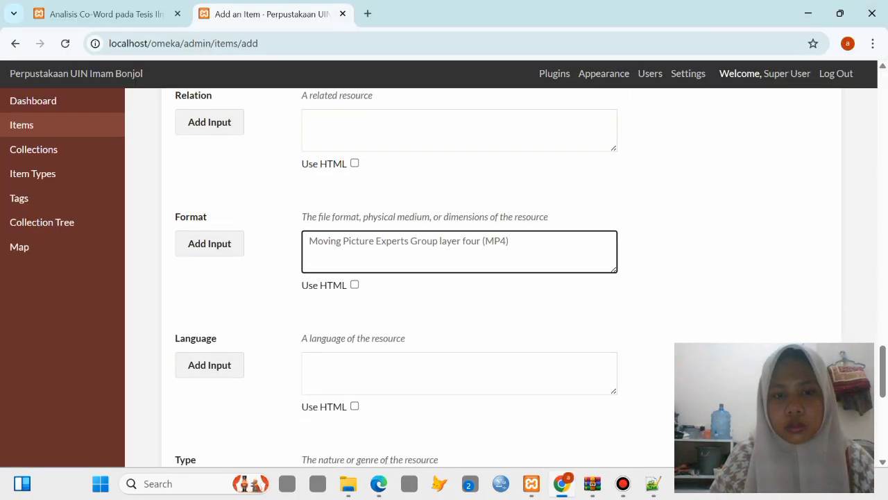
{"action": "left_click", "coordinate": [444, 374]}
{"action": "type", "text": "Ind"}
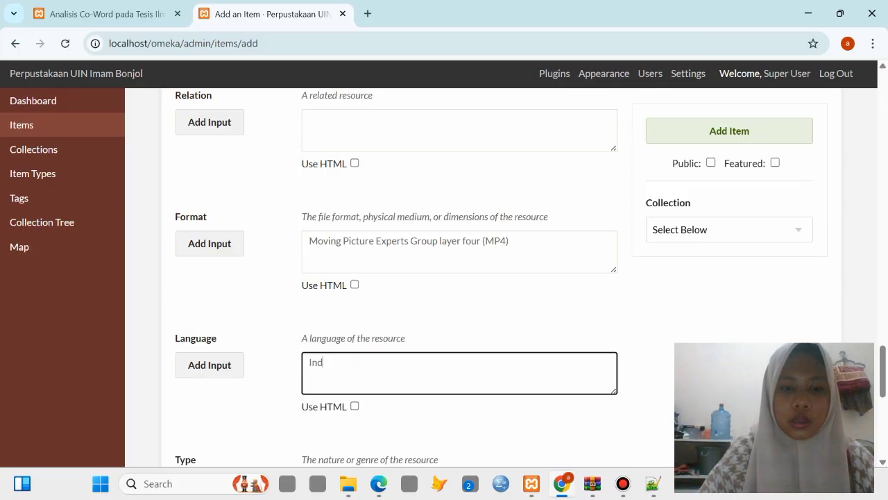
{"action": "scroll", "coordinate": [460, 347], "scroll_direction": "down", "scroll_amount": 2}
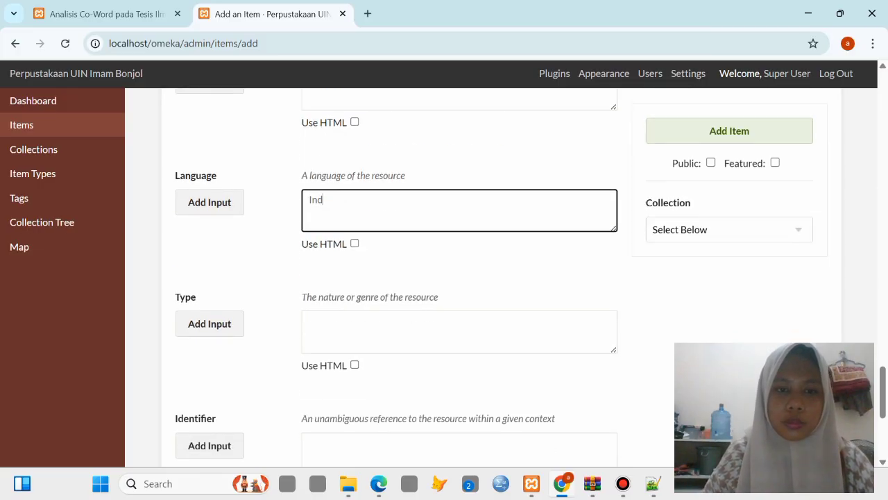
{"action": "left_click", "coordinate": [459, 332]}
- Copy 'Sungai Bangek, Kota Padang, Sumatera Barat.' from the metadata PDF into Coverage
{"action": "left_click", "coordinate": [378, 483]}
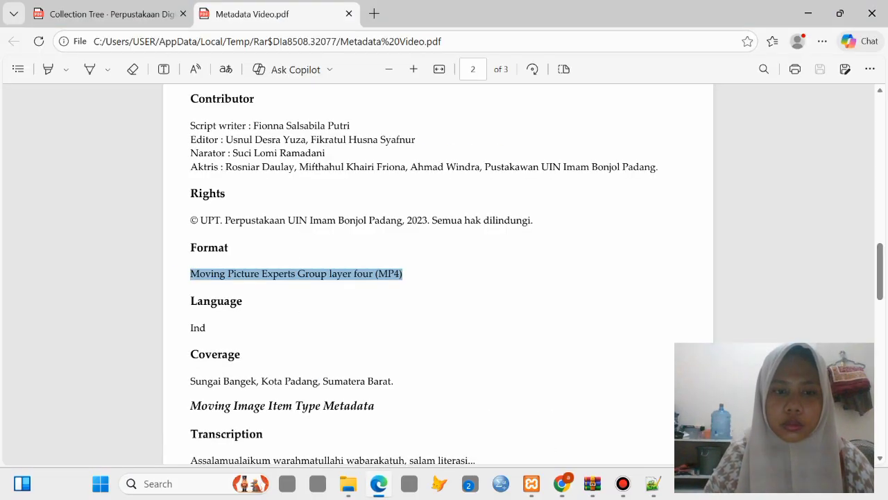
{"action": "scroll", "coordinate": [444, 278], "scroll_direction": "down", "scroll_amount": 2}
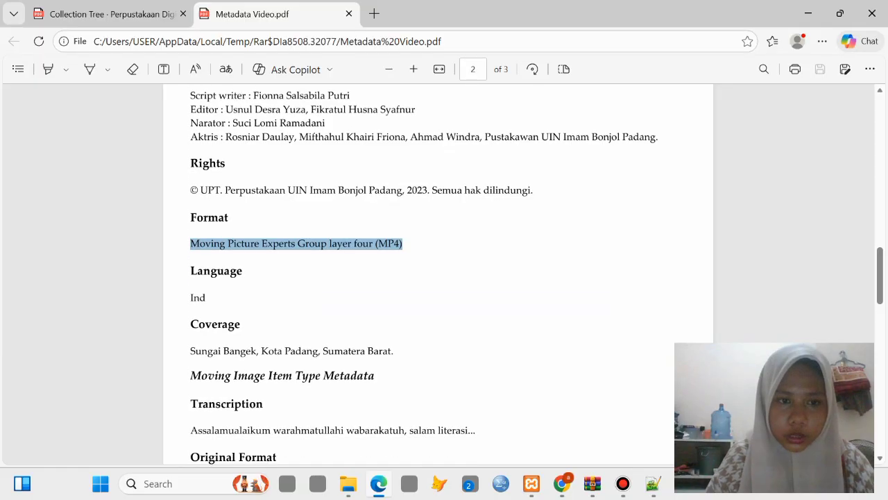
{"action": "left_click_drag", "start_coordinate": [190, 306], "coordinate": [395, 306]}
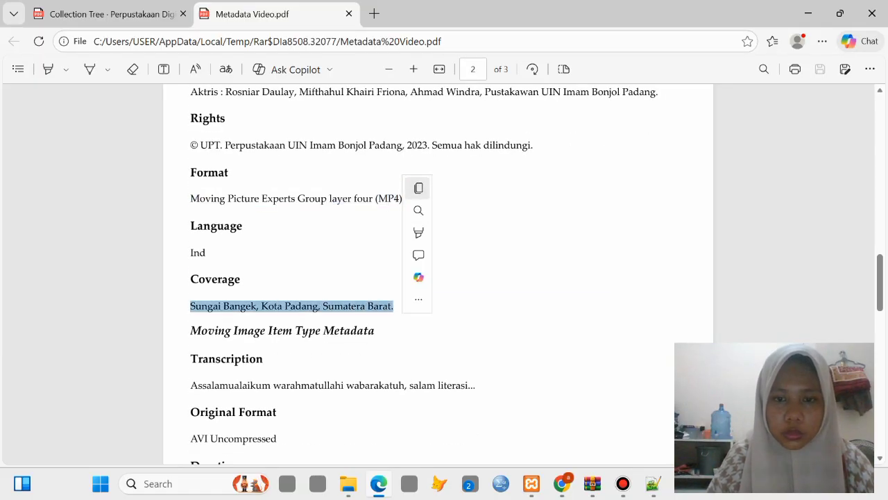
{"action": "left_click", "coordinate": [419, 188]}
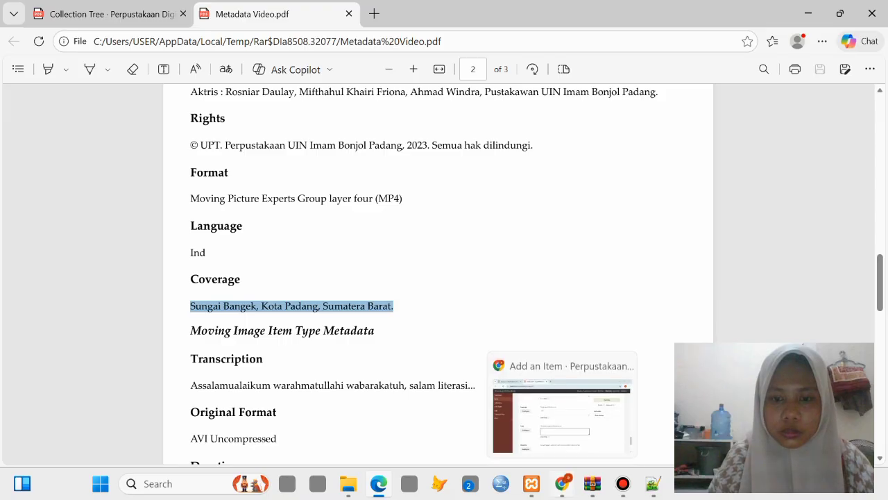
{"action": "left_click", "coordinate": [562, 484]}
{"action": "scroll", "coordinate": [459, 278], "scroll_direction": "down", "scroll_amount": 3}
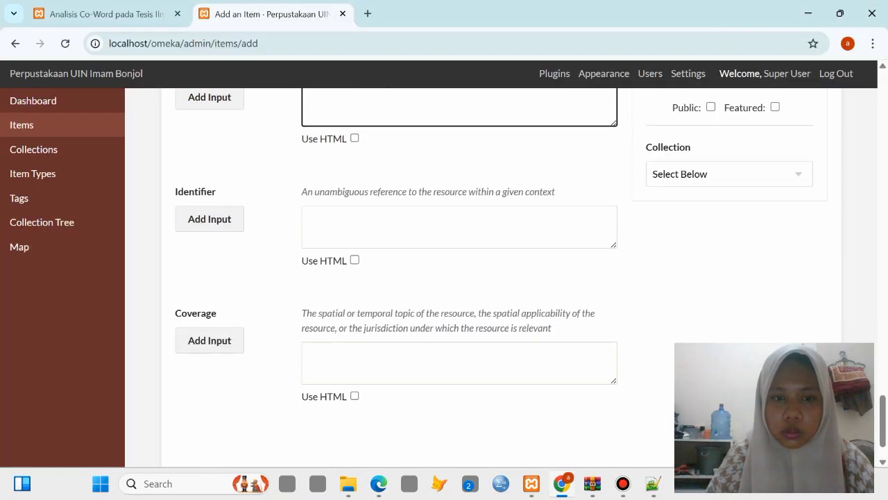
{"action": "left_click", "coordinate": [417, 372]}
{"action": "key", "text": "ctrl+v"}
{"action": "scroll", "coordinate": [460, 277], "scroll_direction": "down", "scroll_amount": 2}
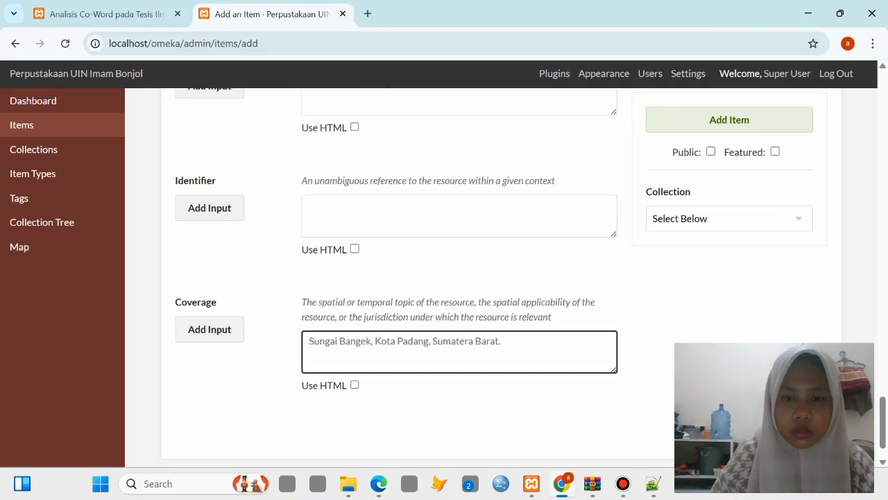
{"action": "scroll", "coordinate": [460, 278], "scroll_direction": "up", "scroll_amount": 10}
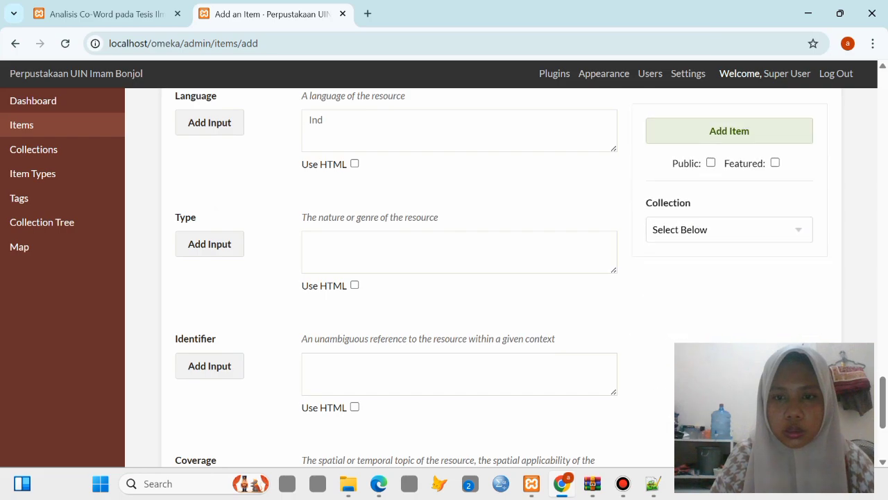
{"action": "scroll", "coordinate": [304, 156], "scroll_direction": "up", "scroll_amount": 10}
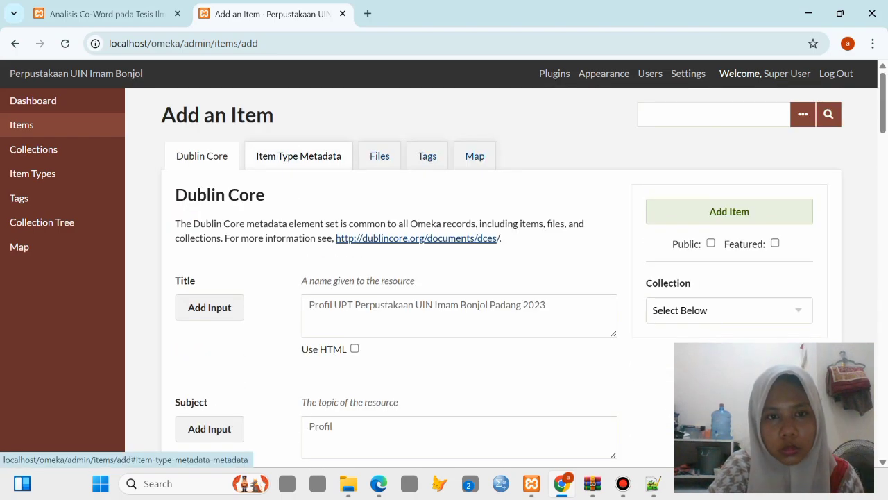
- Choose Moving Image as the Item Type in Item Type Metadata
{"action": "left_click", "coordinate": [304, 155]}
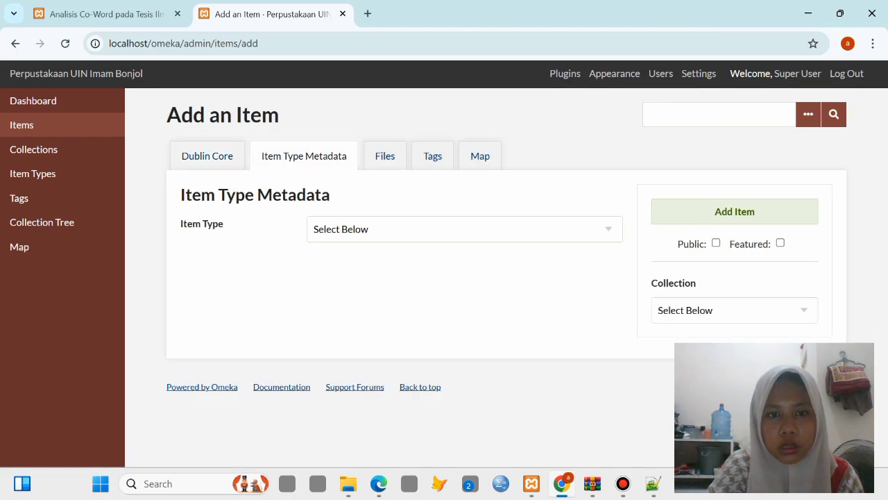
{"action": "left_click", "coordinate": [465, 230]}
{"action": "scroll", "coordinate": [465, 354], "scroll_direction": "down", "scroll_amount": 3}
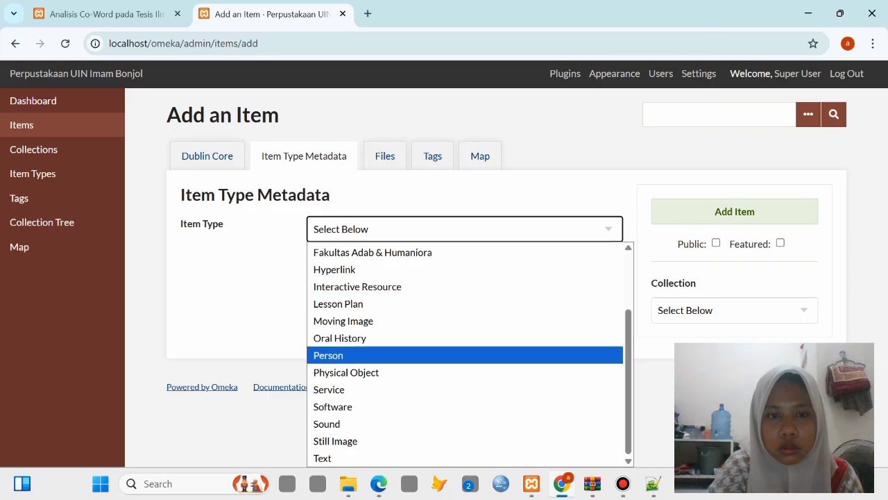
{"action": "scroll", "coordinate": [465, 354], "scroll_direction": "up", "scroll_amount": 2}
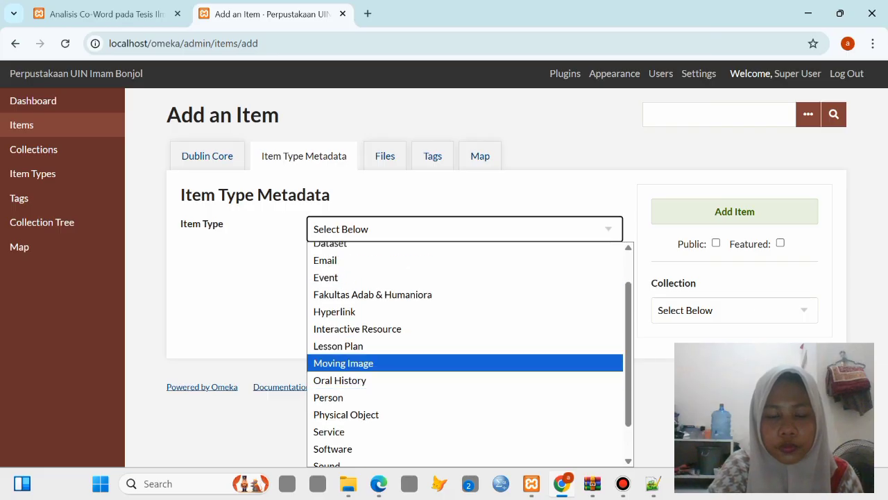
{"action": "left_click", "coordinate": [343, 363]}
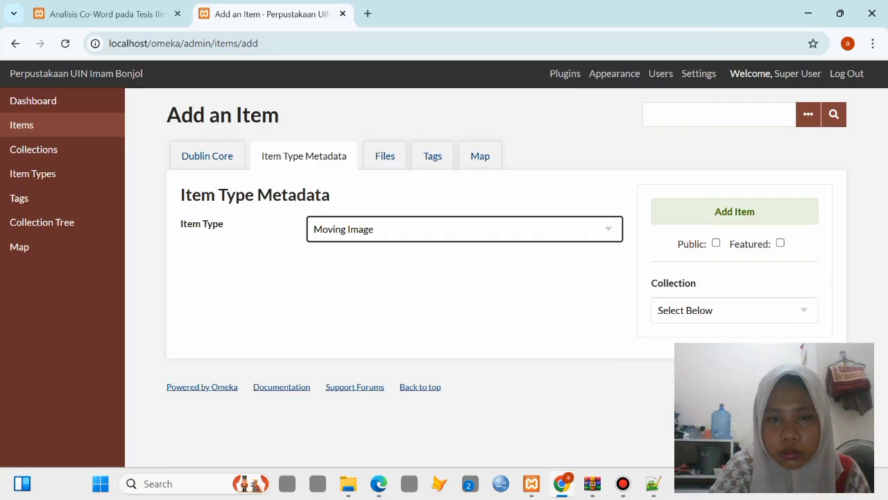
- Check the attached MP4 file and the map section, then return to Item Type Metadata
{"action": "left_click", "coordinate": [386, 156]}
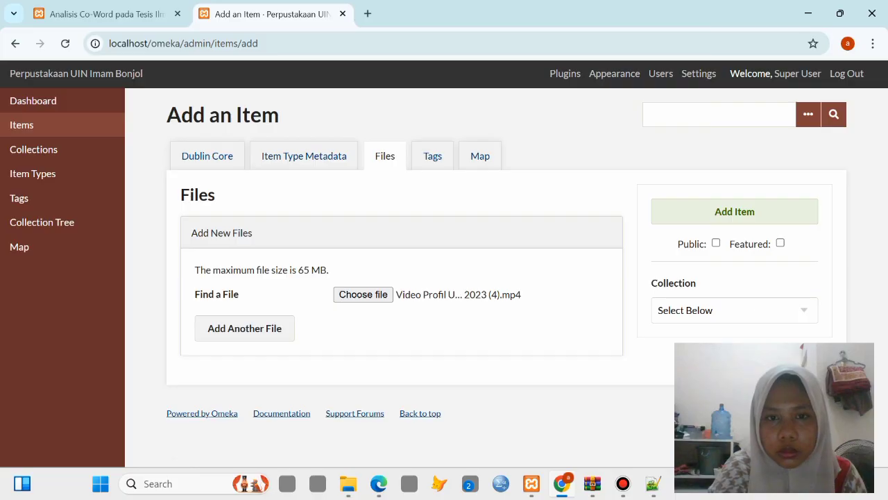
{"action": "left_click", "coordinate": [480, 155]}
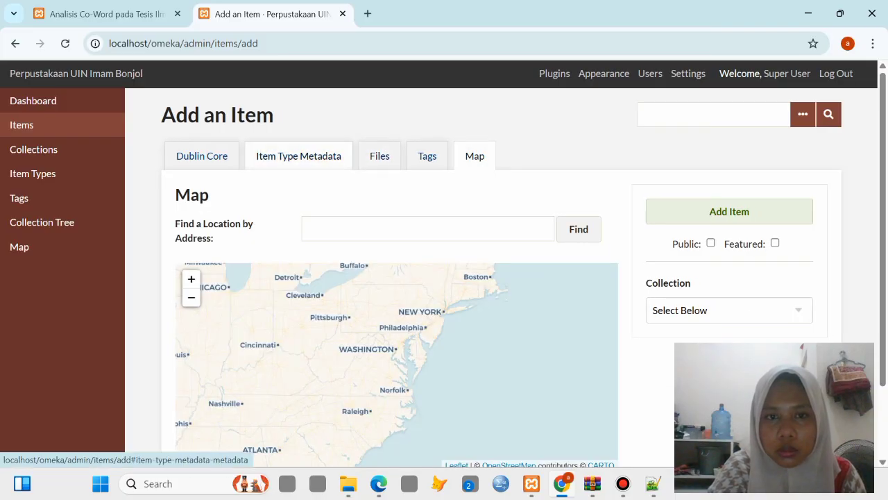
{"action": "left_click", "coordinate": [298, 155]}
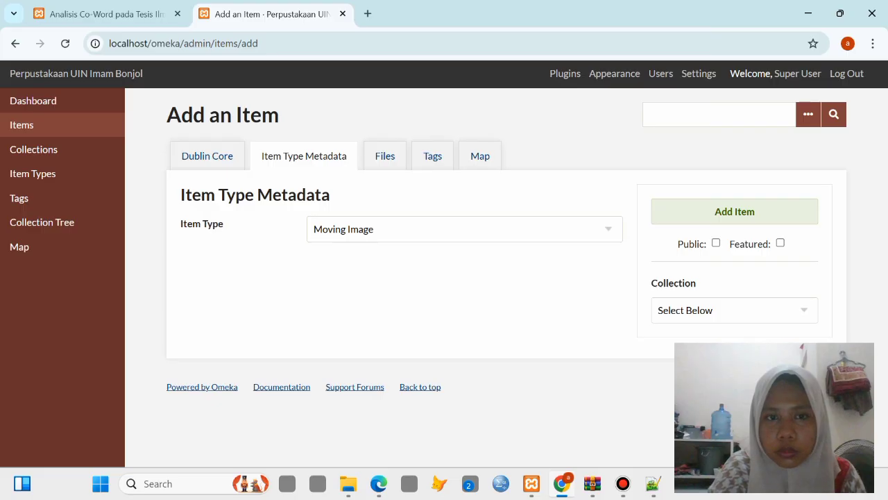
- Search the map for 'uin' to locate UIN Imam Bonjol near Padang
{"action": "left_click", "coordinate": [480, 156]}
{"action": "left_click", "coordinate": [426, 229]}
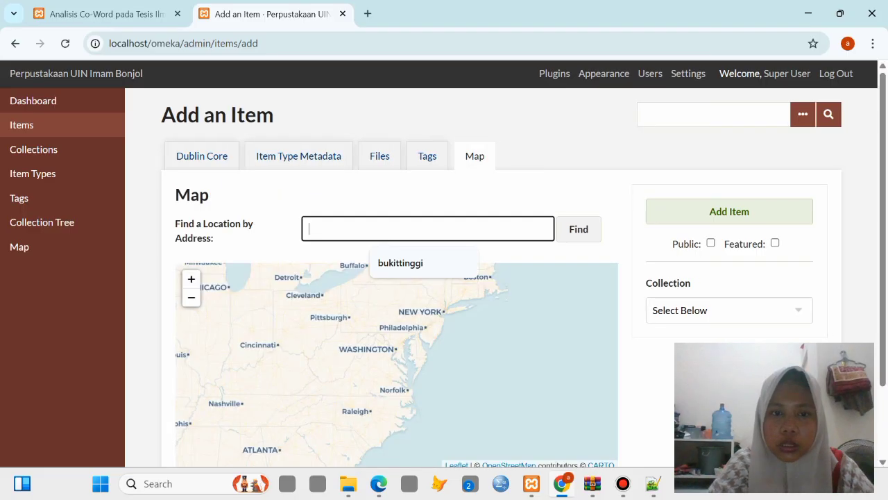
{"action": "type", "text": "u"}
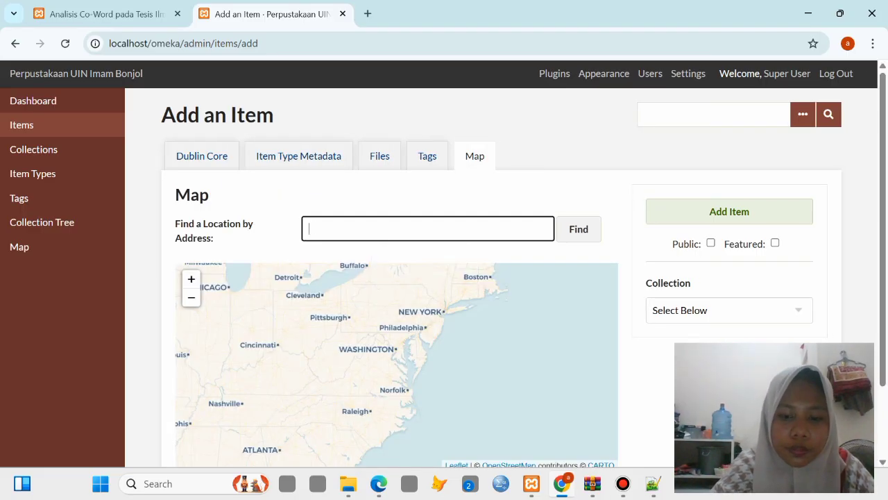
{"action": "type", "text": "in Imam Bonjol"}
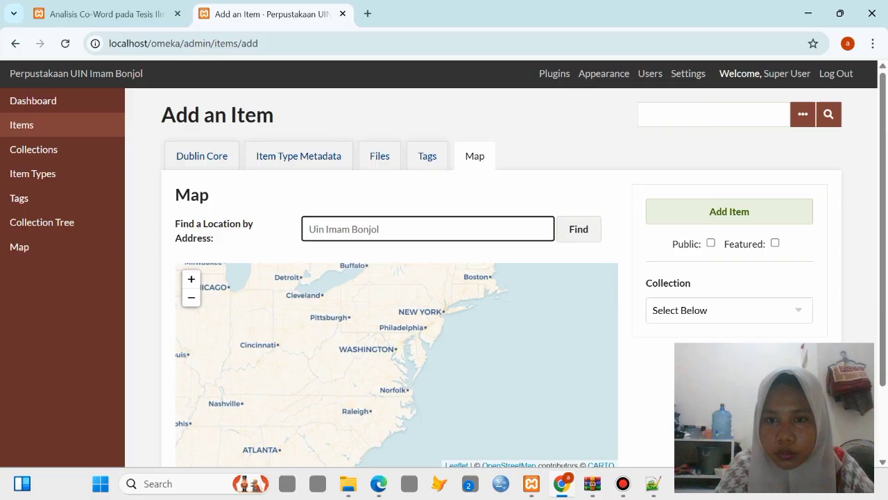
{"action": "left_click", "coordinate": [579, 229]}
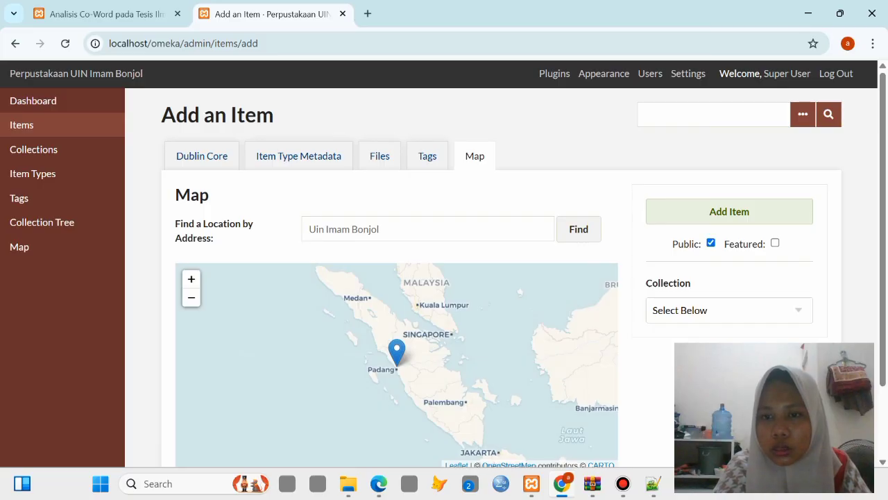
- Assign the item to the Arsip UIN Imam Bonjol collection and recheck the file and item type
{"action": "left_click", "coordinate": [729, 310]}
{"action": "left_click", "coordinate": [725, 351]}
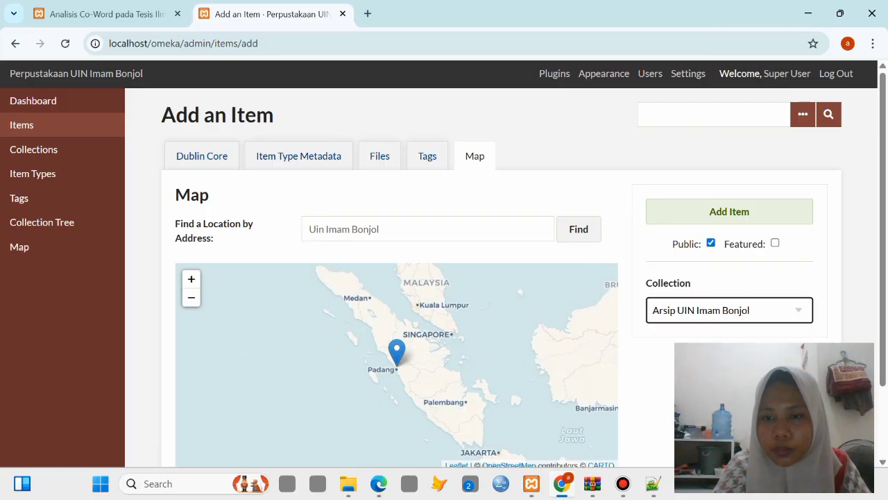
{"action": "left_click", "coordinate": [379, 155]}
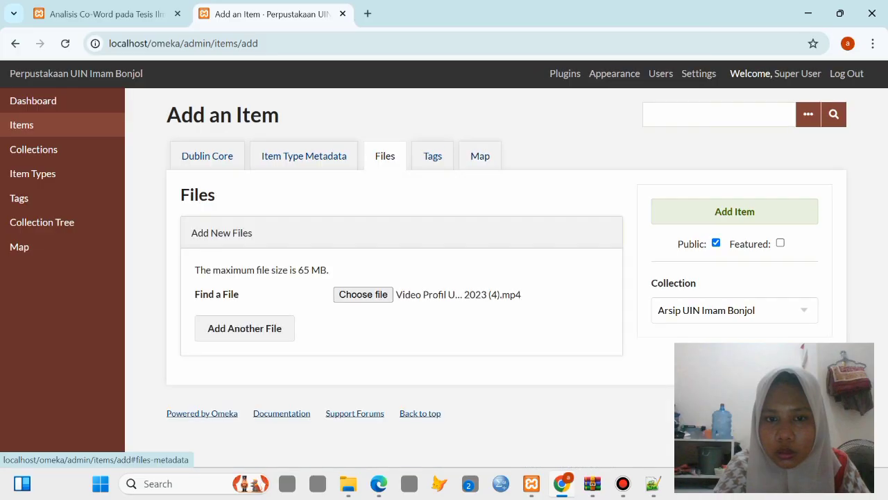
{"action": "left_click", "coordinate": [304, 156]}
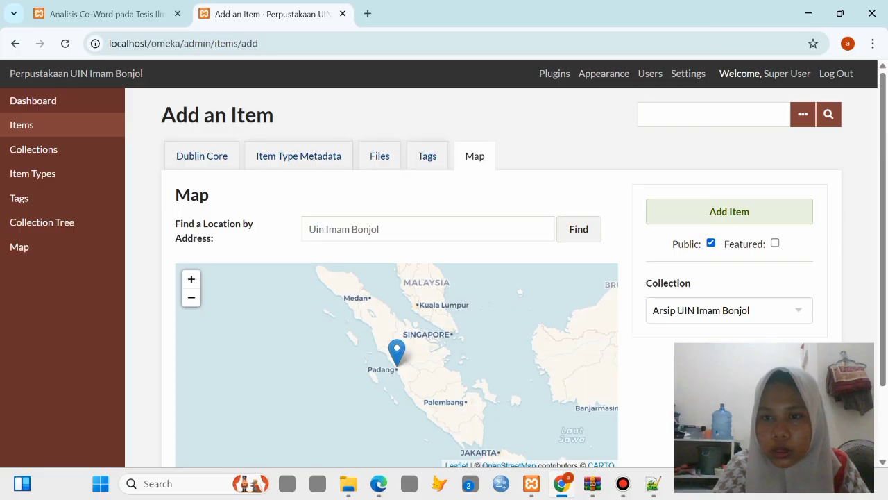
- Save the new video item, bringing the items list to 3
{"action": "left_click", "coordinate": [729, 211]}
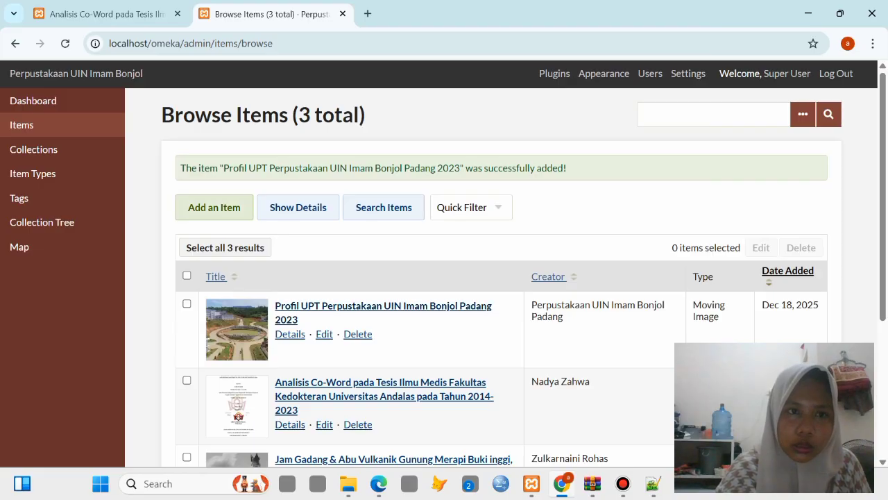
- Switch to the browser tab showing the public site
{"action": "left_click", "coordinate": [107, 14]}
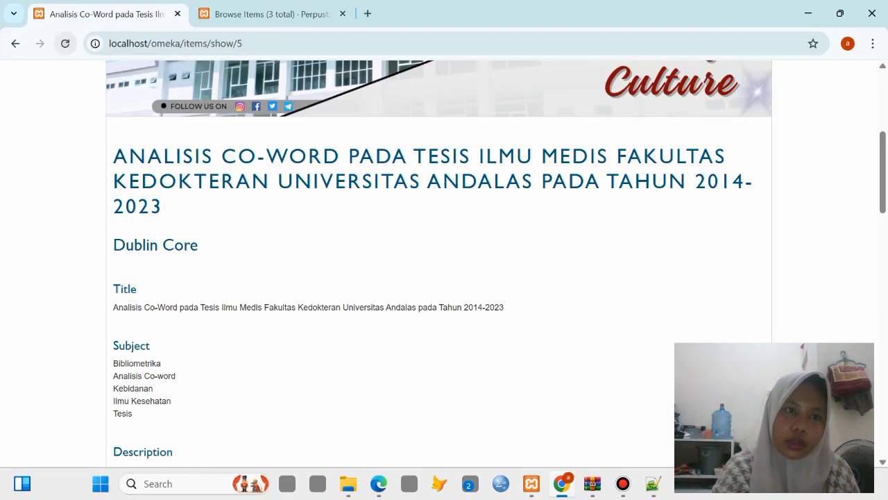
- From Recently Added Items, open 'Profil UPT Perpustakaan UIN Imam Bonjol Padang 2023' and view its 05:39 video
{"action": "scroll", "coordinate": [439, 263], "scroll_direction": "down", "scroll_amount": 3}
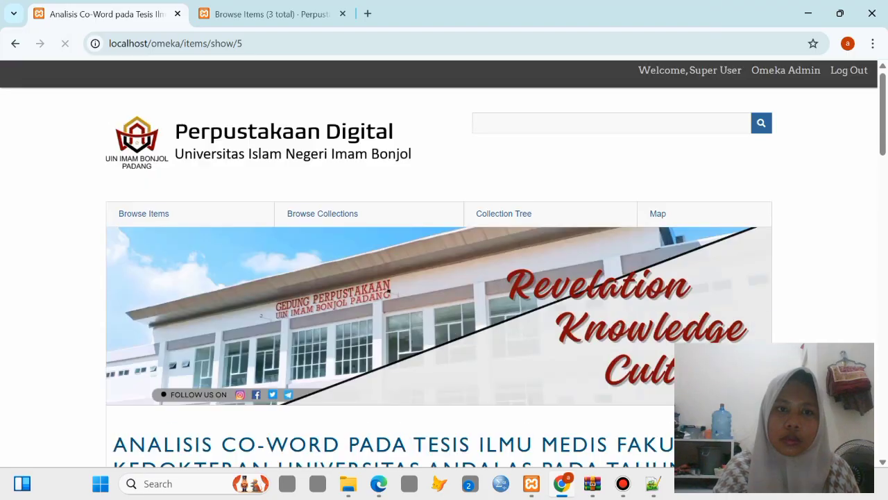
{"action": "left_click", "coordinate": [278, 147]}
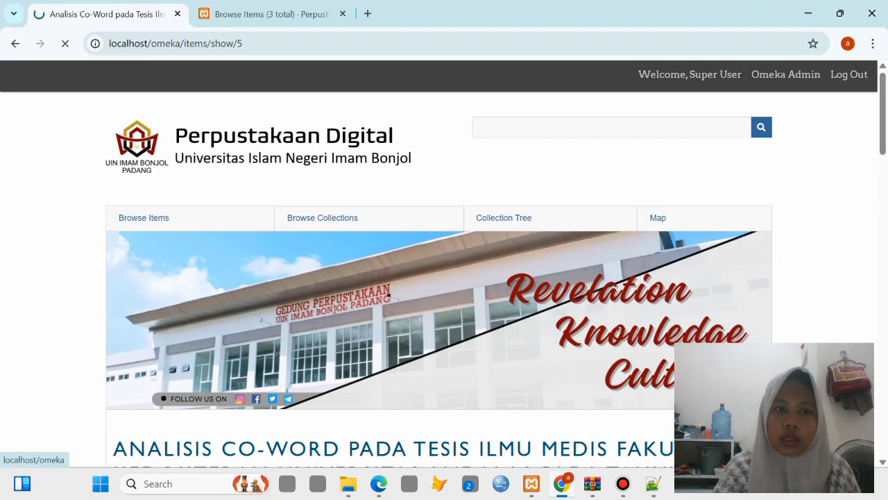
{"action": "scroll", "coordinate": [323, 217], "scroll_direction": "down", "scroll_amount": 3}
{"action": "scroll", "coordinate": [587, 149], "scroll_direction": "down", "scroll_amount": 3}
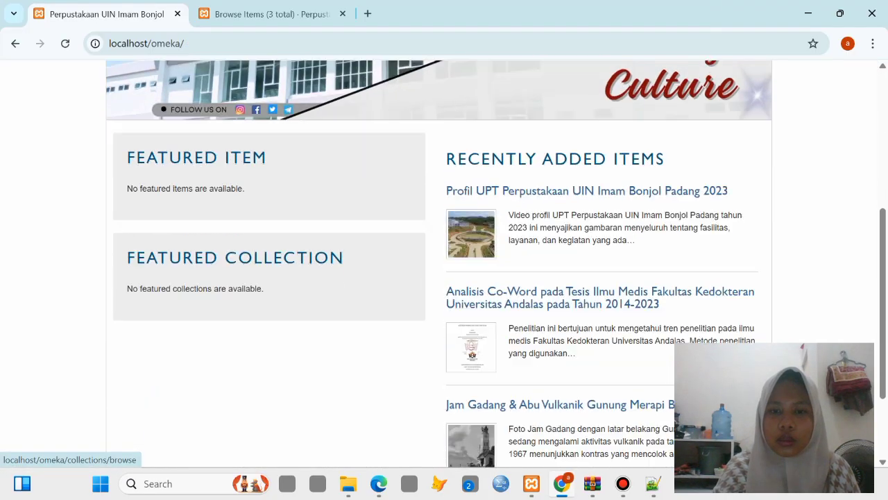
{"action": "left_click", "coordinate": [587, 149]}
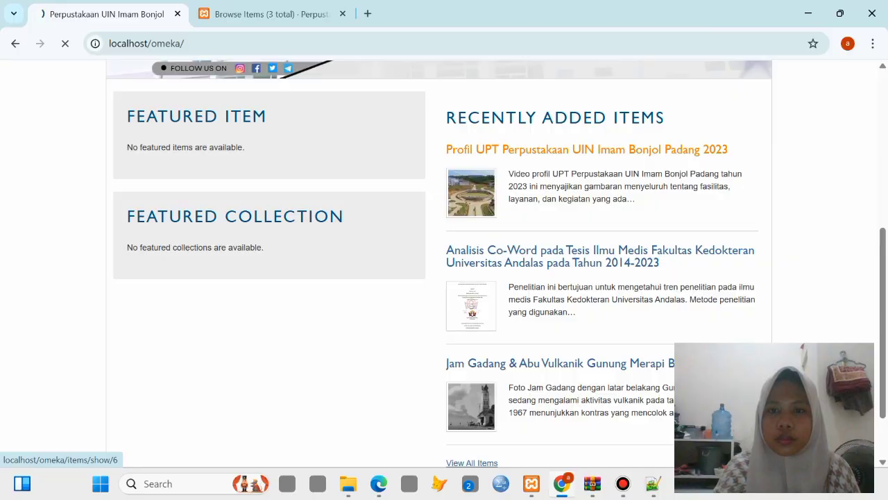
{"action": "scroll", "coordinate": [502, 216], "scroll_direction": "down", "scroll_amount": 5}
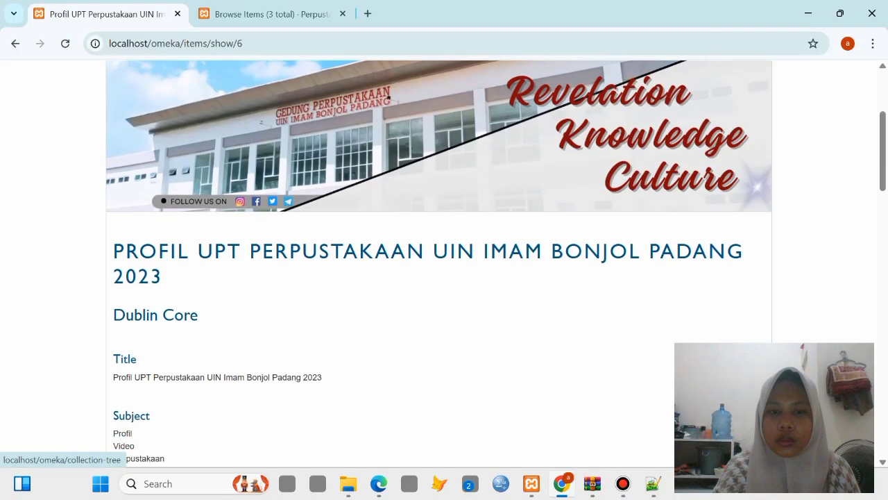
{"action": "scroll", "coordinate": [442, 262], "scroll_direction": "down", "scroll_amount": 7}
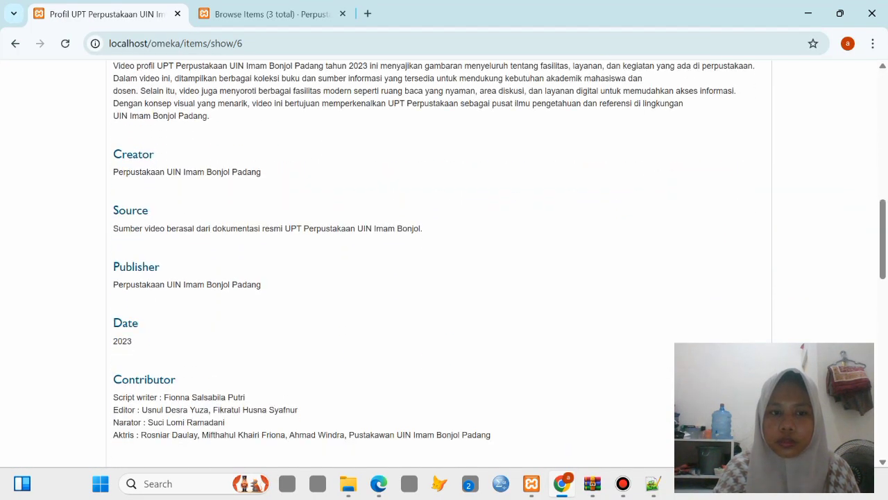
{"action": "scroll", "coordinate": [445, 264], "scroll_direction": "down", "scroll_amount": 5}
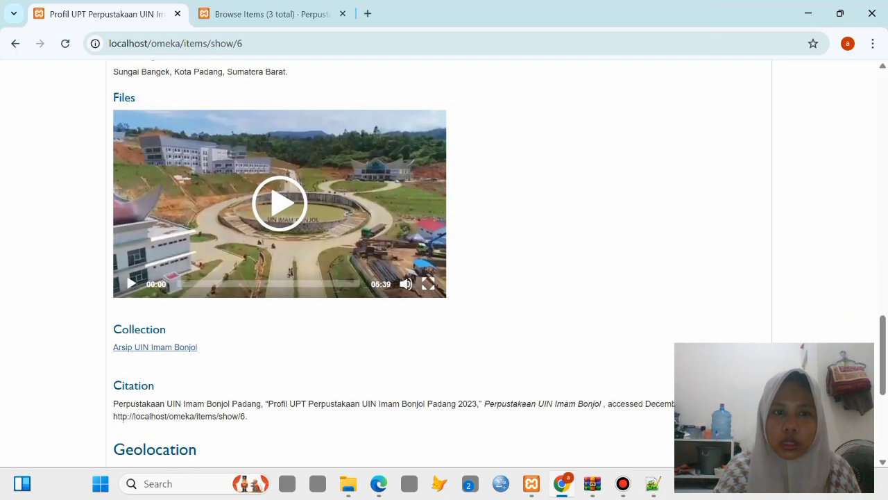
{"action": "left_click", "coordinate": [280, 203]}
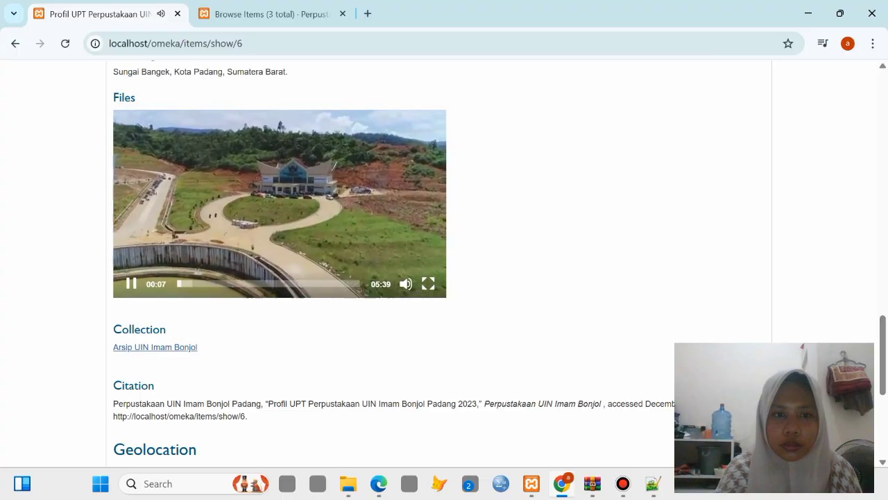
{"action": "left_click_drag", "start_coordinate": [183, 283], "coordinate": [236, 283]}
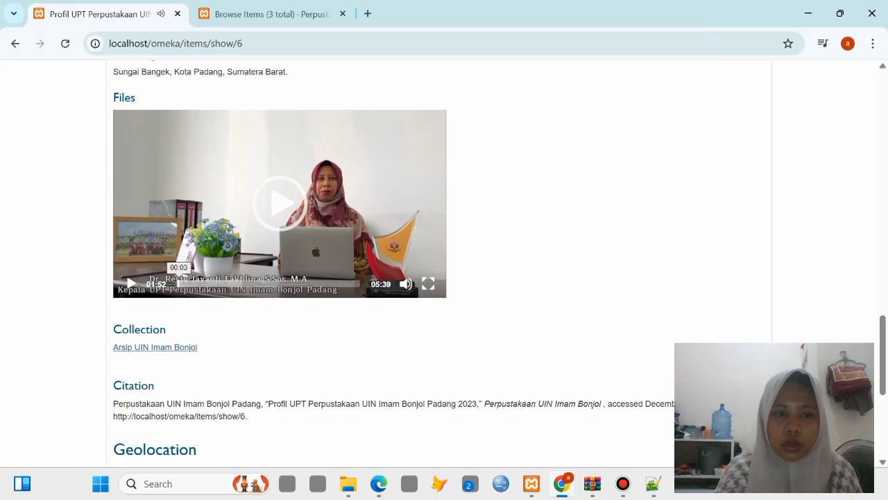
{"action": "scroll", "coordinate": [178, 283], "scroll_direction": "down", "scroll_amount": 1}
{"action": "scroll", "coordinate": [178, 283], "scroll_direction": "down", "scroll_amount": 1}
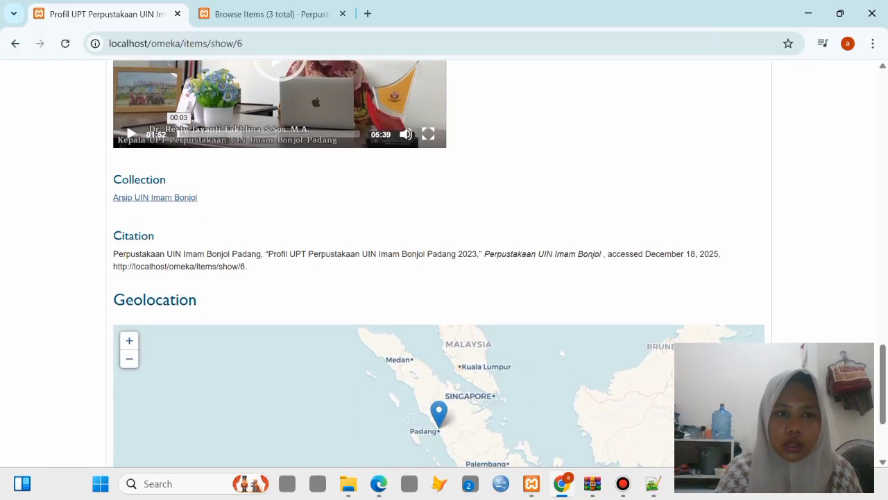
{"action": "scroll", "coordinate": [178, 283], "scroll_direction": "down", "scroll_amount": 1}
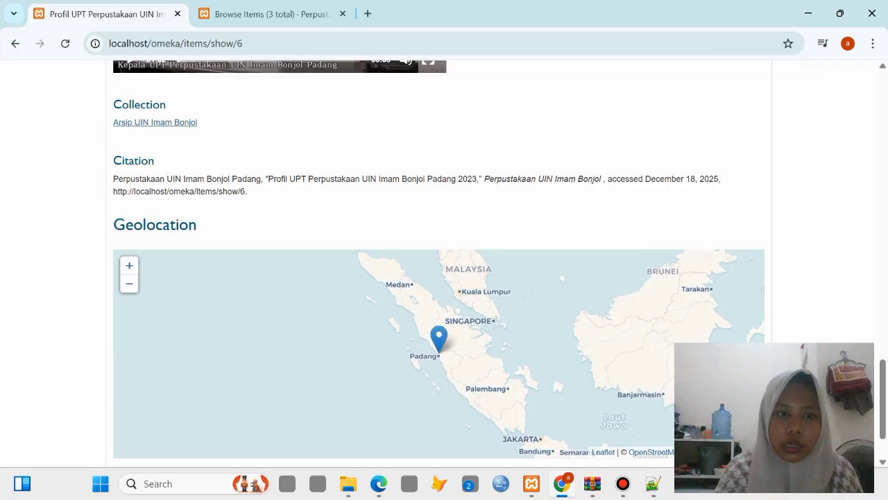
{"action": "scroll", "coordinate": [445, 263], "scroll_direction": "down", "scroll_amount": 1}
{"action": "scroll", "coordinate": [284, 224], "scroll_direction": "up", "scroll_amount": 2}
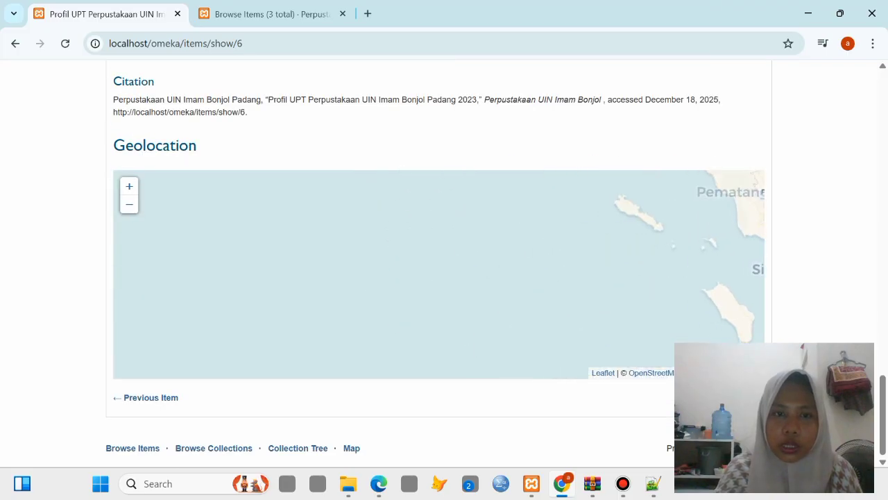
{"action": "scroll", "coordinate": [444, 264], "scroll_direction": "up", "scroll_amount": 6}
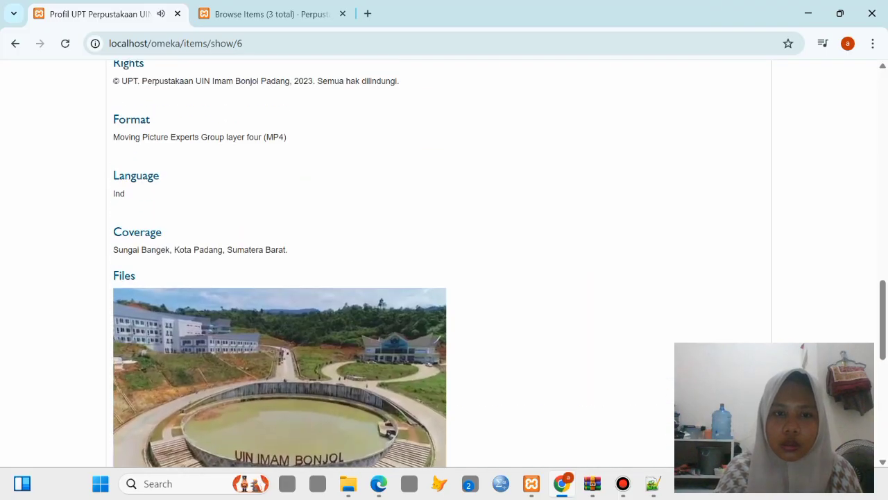
{"action": "scroll", "coordinate": [444, 263], "scroll_direction": "down", "scroll_amount": 2}
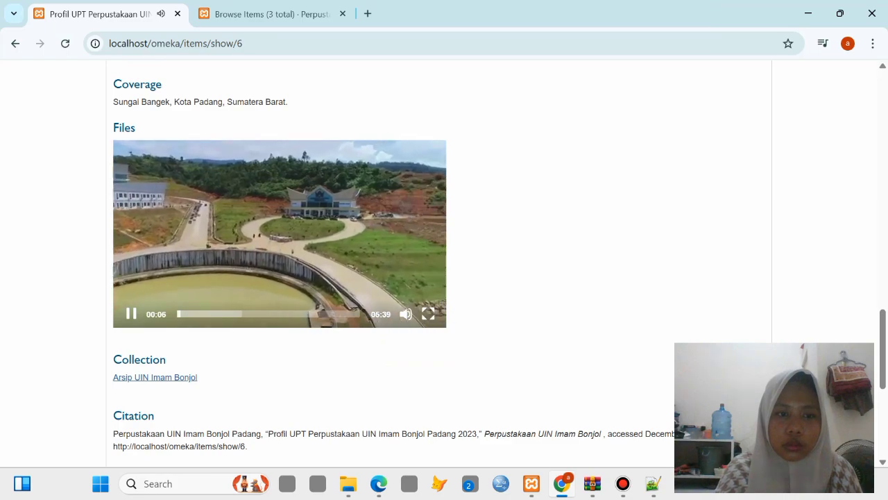
{"action": "left_click", "coordinate": [280, 233]}
{"action": "scroll", "coordinate": [280, 233], "scroll_direction": "up", "scroll_amount": 20}
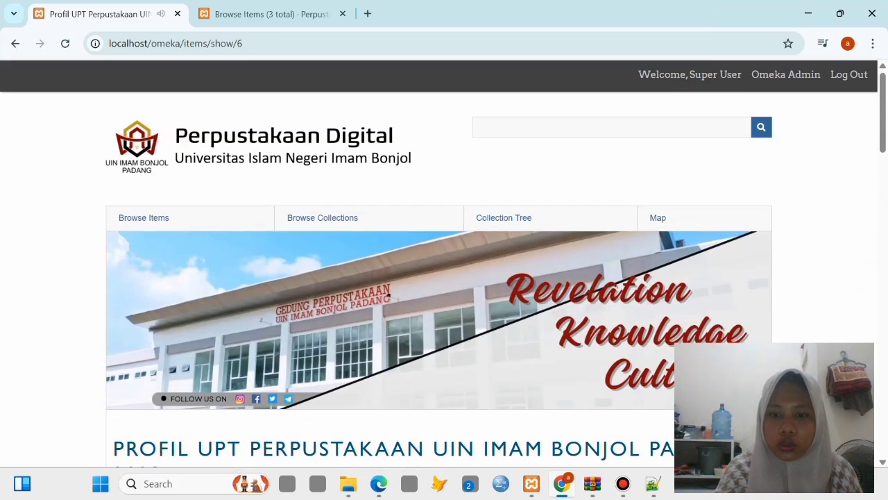
{"action": "scroll", "coordinate": [445, 277], "scroll_direction": "down", "scroll_amount": 1}
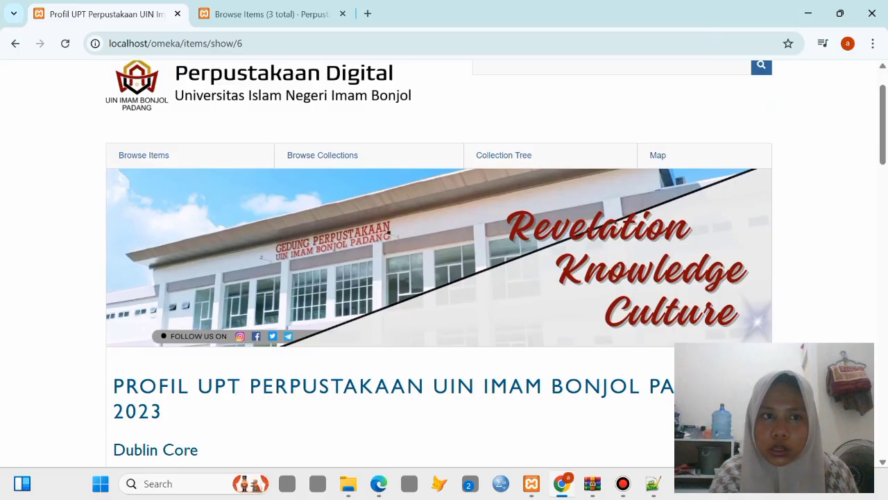
{"action": "scroll", "coordinate": [444, 278], "scroll_direction": "down", "scroll_amount": 2}
{"action": "scroll", "coordinate": [504, 129], "scroll_direction": "up", "scroll_amount": 1}
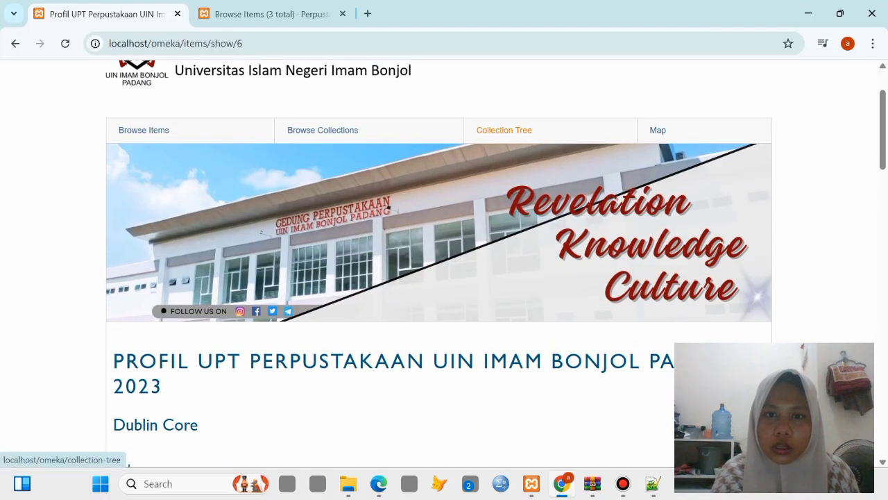
- Look over the public Collection Tree page
{"action": "left_click", "coordinate": [504, 129]}
{"action": "scroll", "coordinate": [445, 278], "scroll_direction": "down", "scroll_amount": 2}
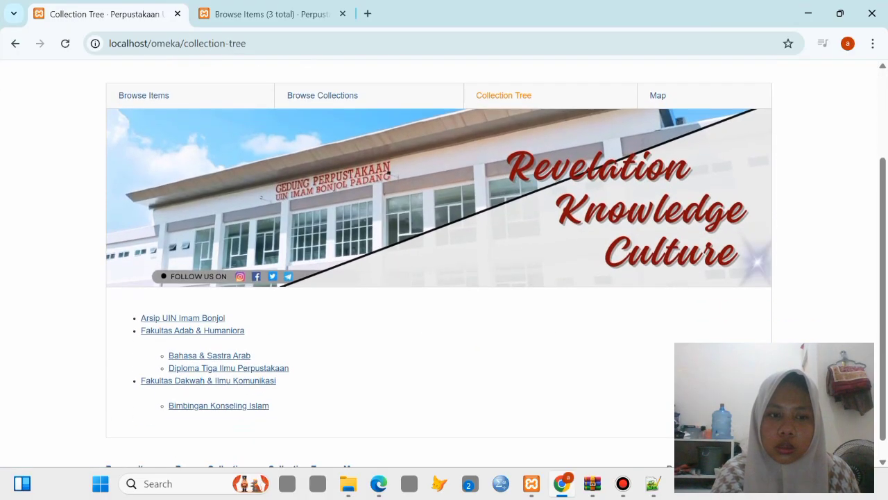
{"action": "scroll", "coordinate": [444, 278], "scroll_direction": "up", "scroll_amount": 2}
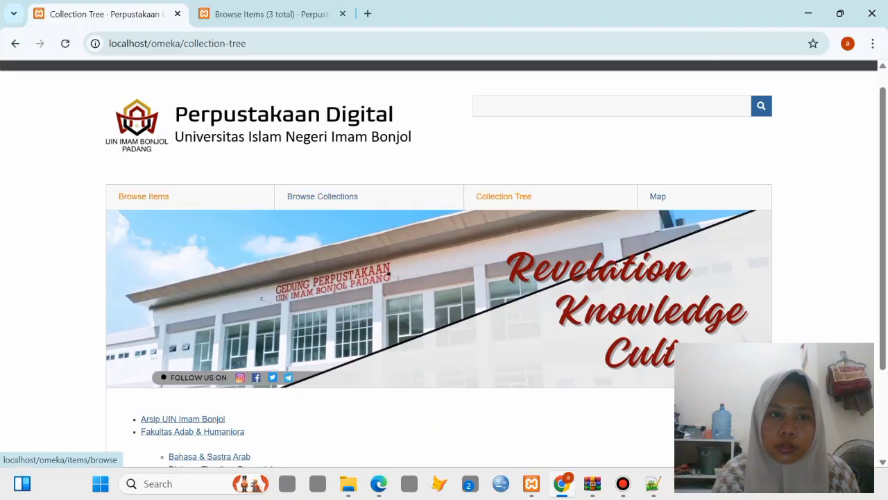
- Browse the public list of all 3 items, with the library profile video first
{"action": "left_click", "coordinate": [143, 197]}
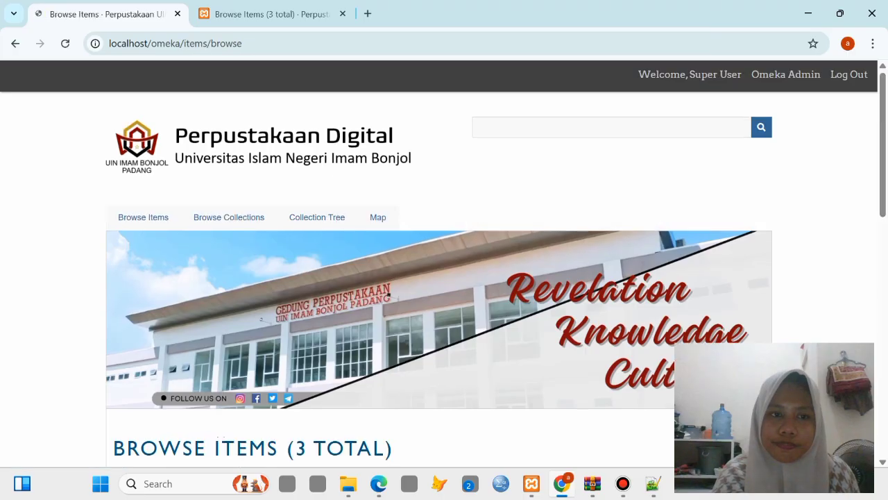
{"action": "scroll", "coordinate": [444, 264], "scroll_direction": "down", "scroll_amount": 4}
{"action": "scroll", "coordinate": [444, 264], "scroll_direction": "down", "scroll_amount": 5}
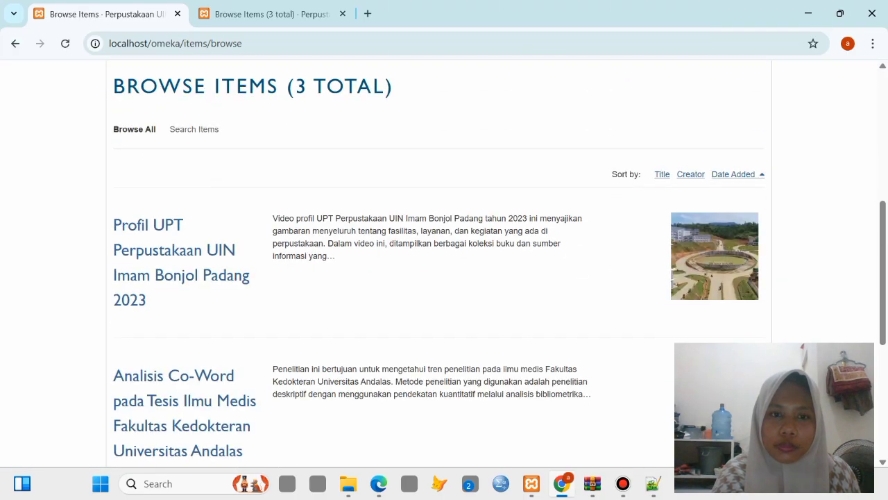
{"action": "scroll", "coordinate": [444, 264], "scroll_direction": "up", "scroll_amount": 1}
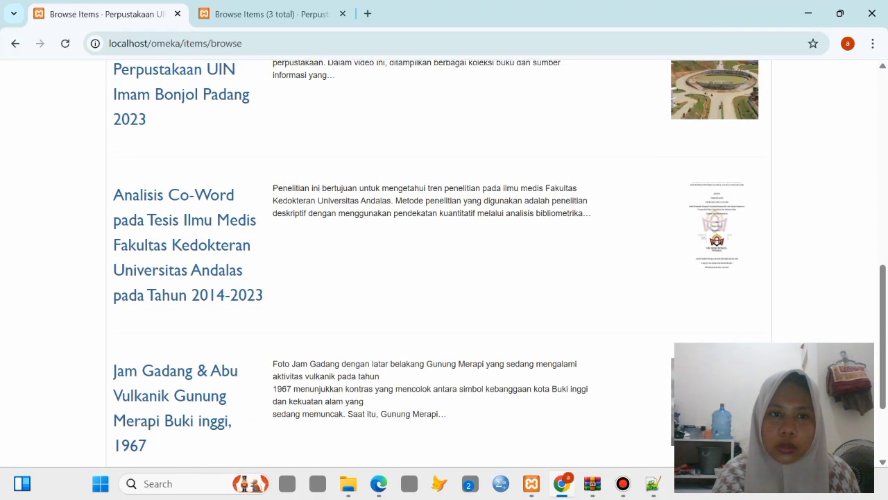
{"action": "scroll", "coordinate": [444, 264], "scroll_direction": "up", "scroll_amount": 3}
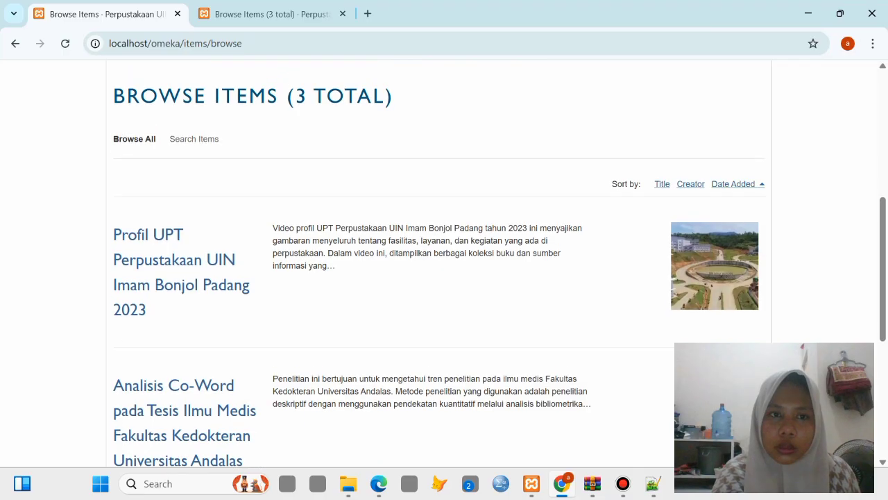
{"action": "scroll", "coordinate": [445, 264], "scroll_direction": "down", "scroll_amount": 5}
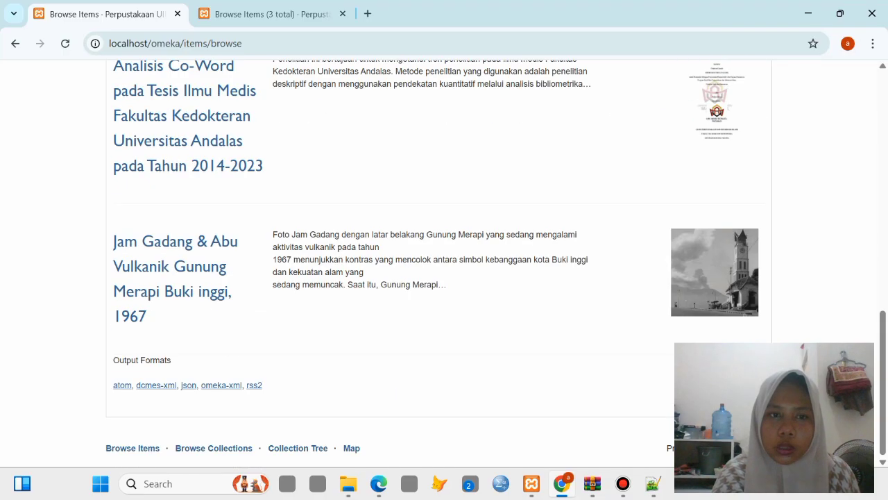
{"action": "scroll", "coordinate": [444, 263], "scroll_direction": "up", "scroll_amount": 9}
{"action": "scroll", "coordinate": [445, 264], "scroll_direction": "up", "scroll_amount": 1}
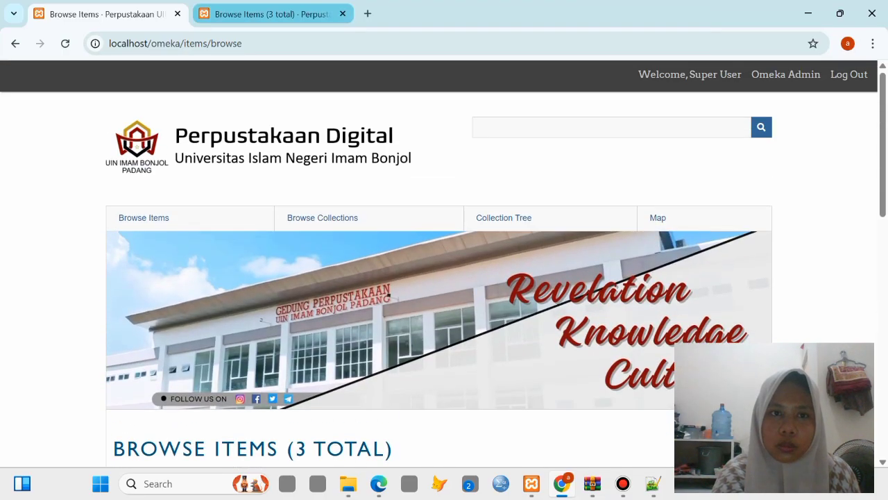
- Return to the admin Browse Items tab and toggle the select-all checkbox on and off
{"action": "left_click", "coordinate": [271, 14]}
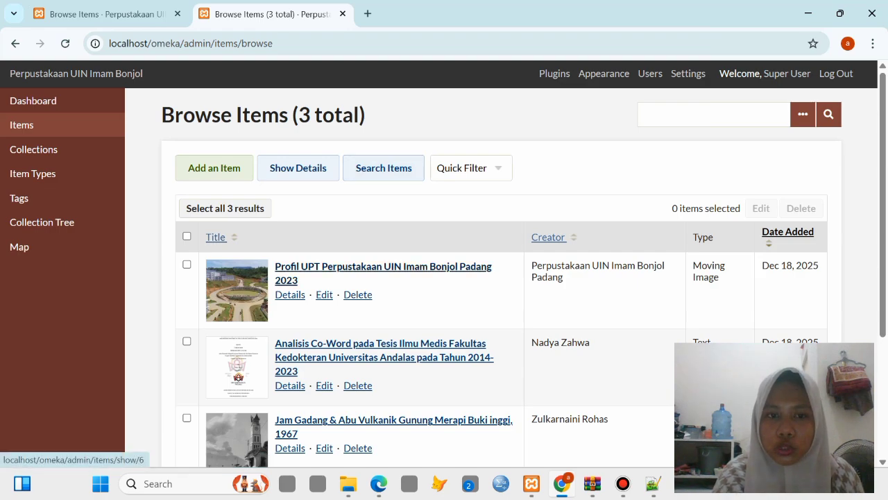
{"action": "scroll", "coordinate": [444, 278], "scroll_direction": "down", "scroll_amount": 2}
{"action": "scroll", "coordinate": [444, 277], "scroll_direction": "up", "scroll_amount": 2}
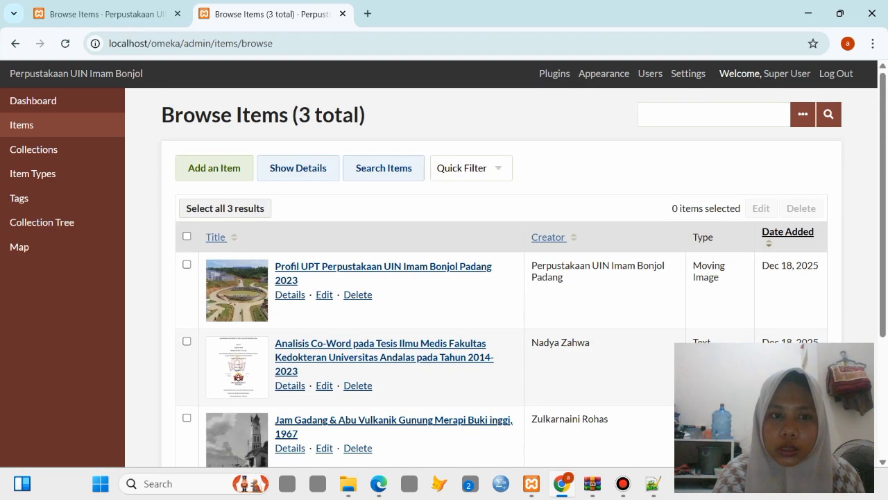
{"action": "left_click", "coordinate": [187, 236]}
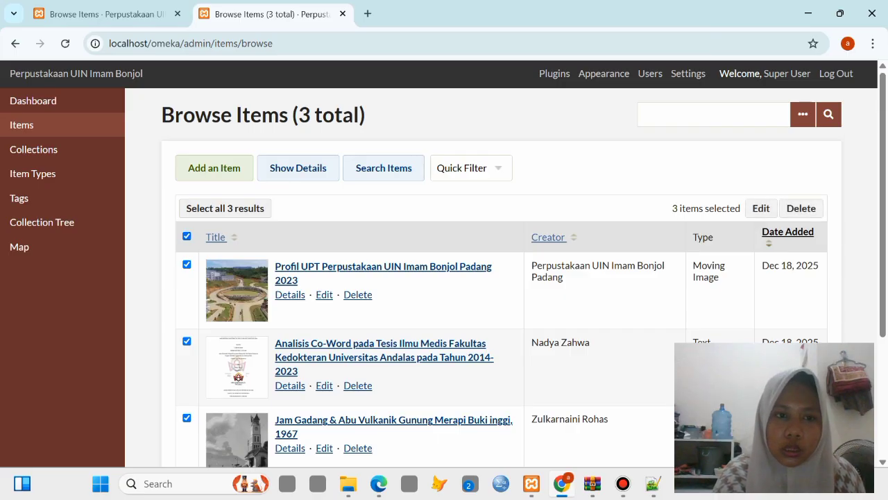
{"action": "left_click", "coordinate": [187, 236]}
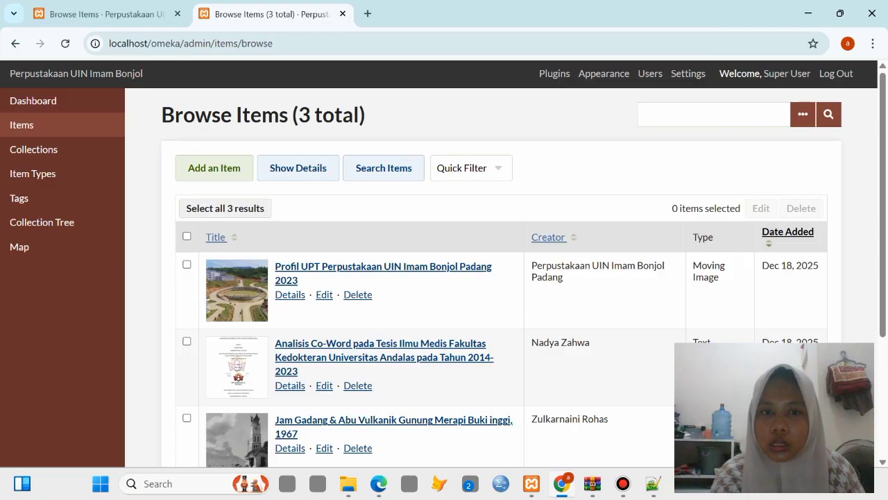